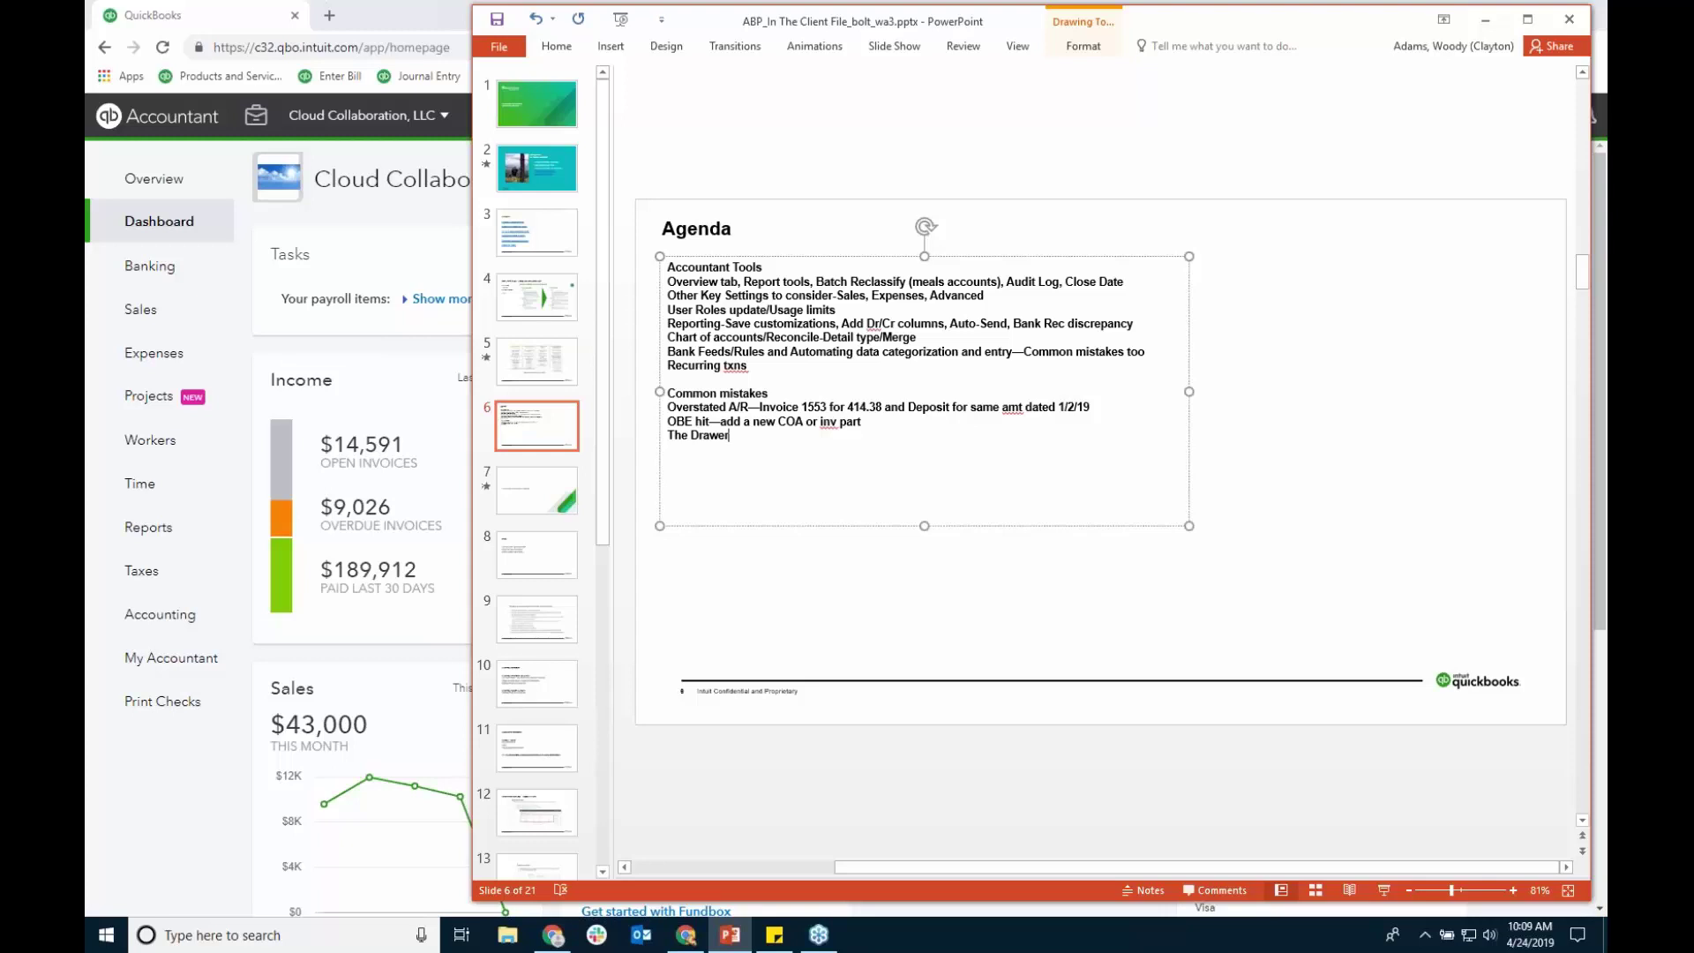
Step: Save the presentation and page through its slides from Overcoming Common Client Mistakes to Sub-accounts
{"action": "left_click", "coordinate": [498, 21]}
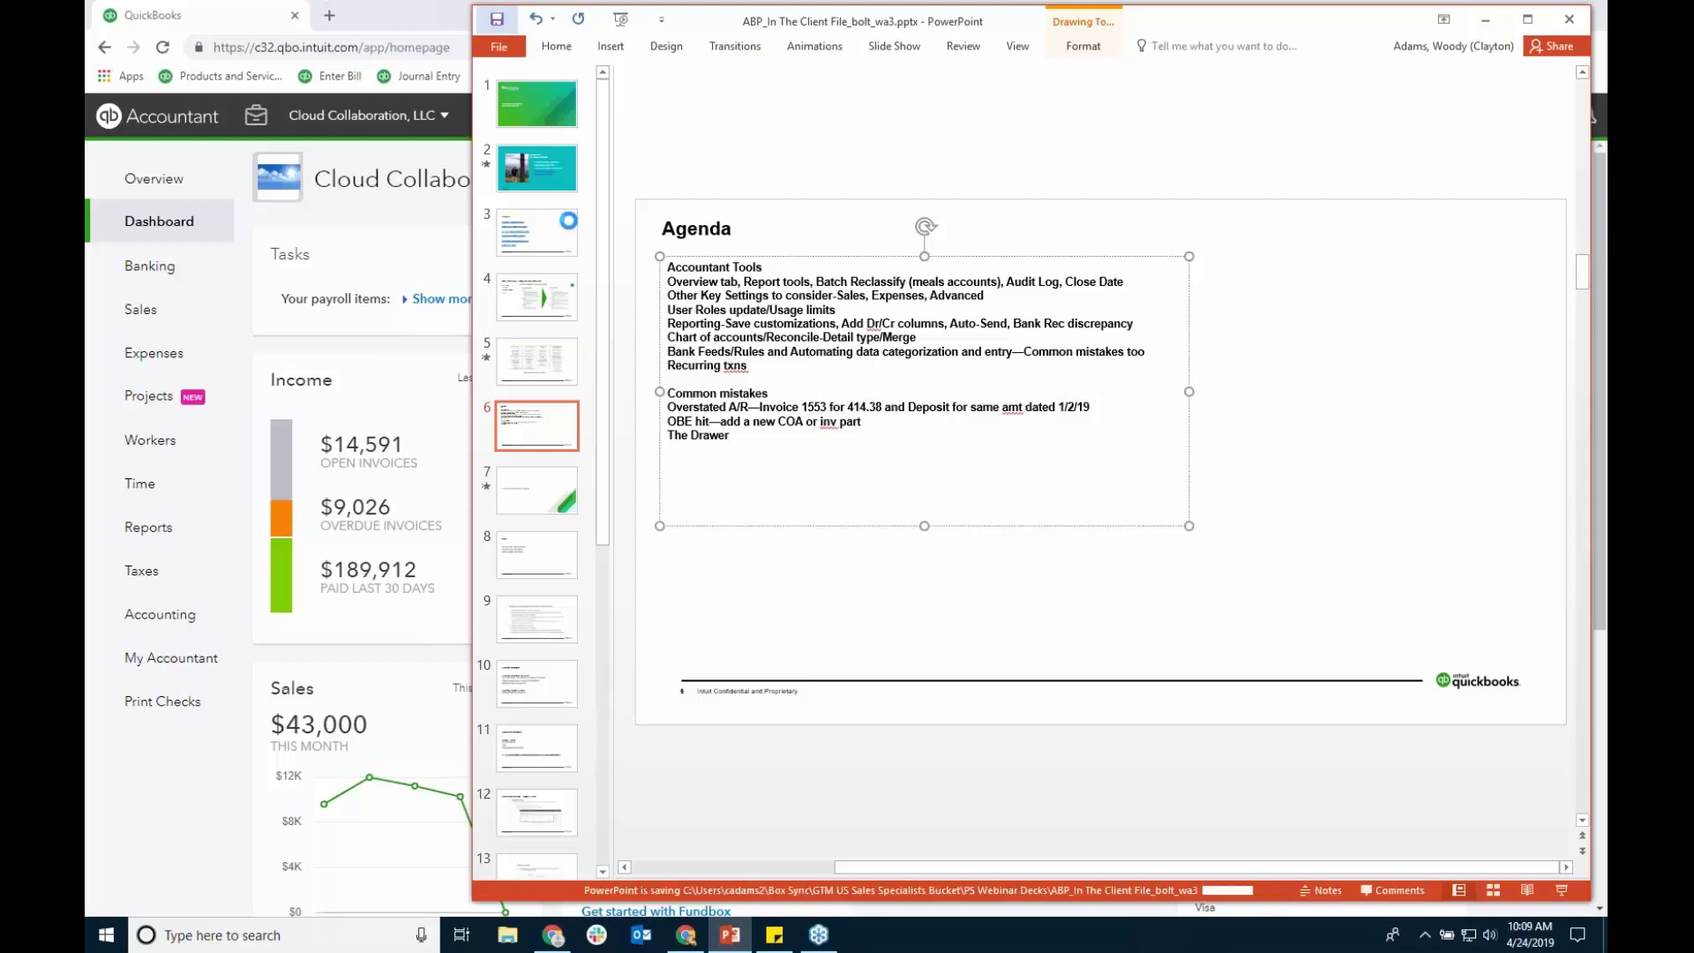
{"action": "left_click", "coordinate": [547, 502]}
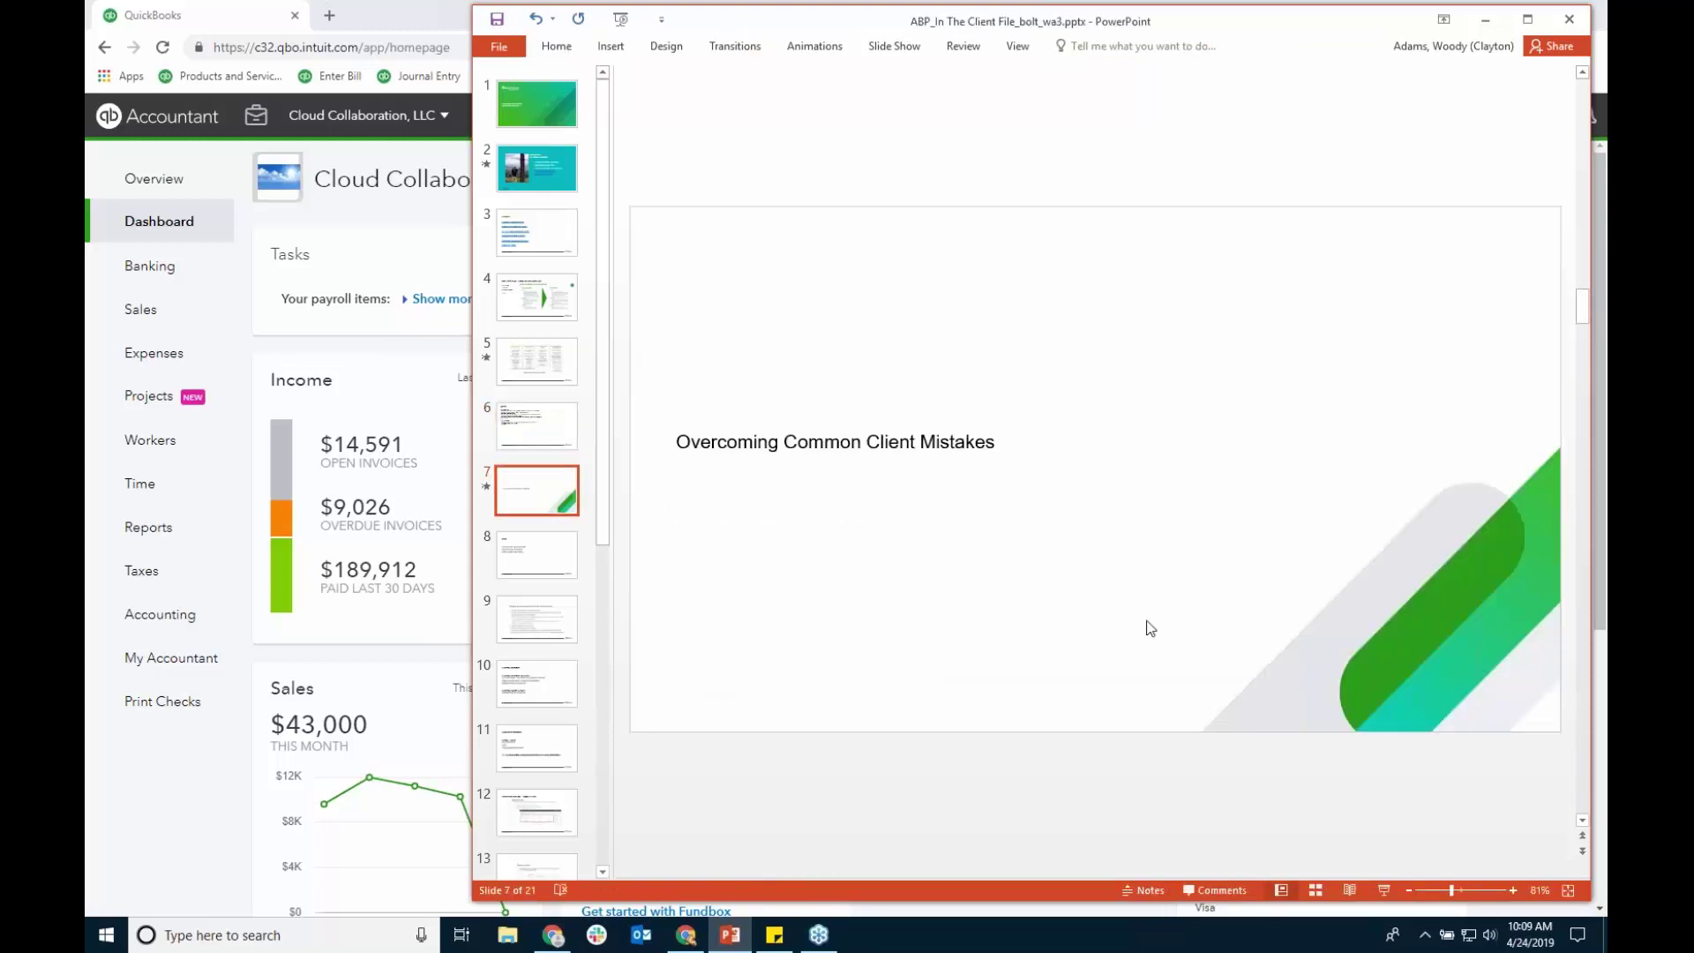
{"action": "key", "text": "Down"}
{"action": "key", "text": "Down"}
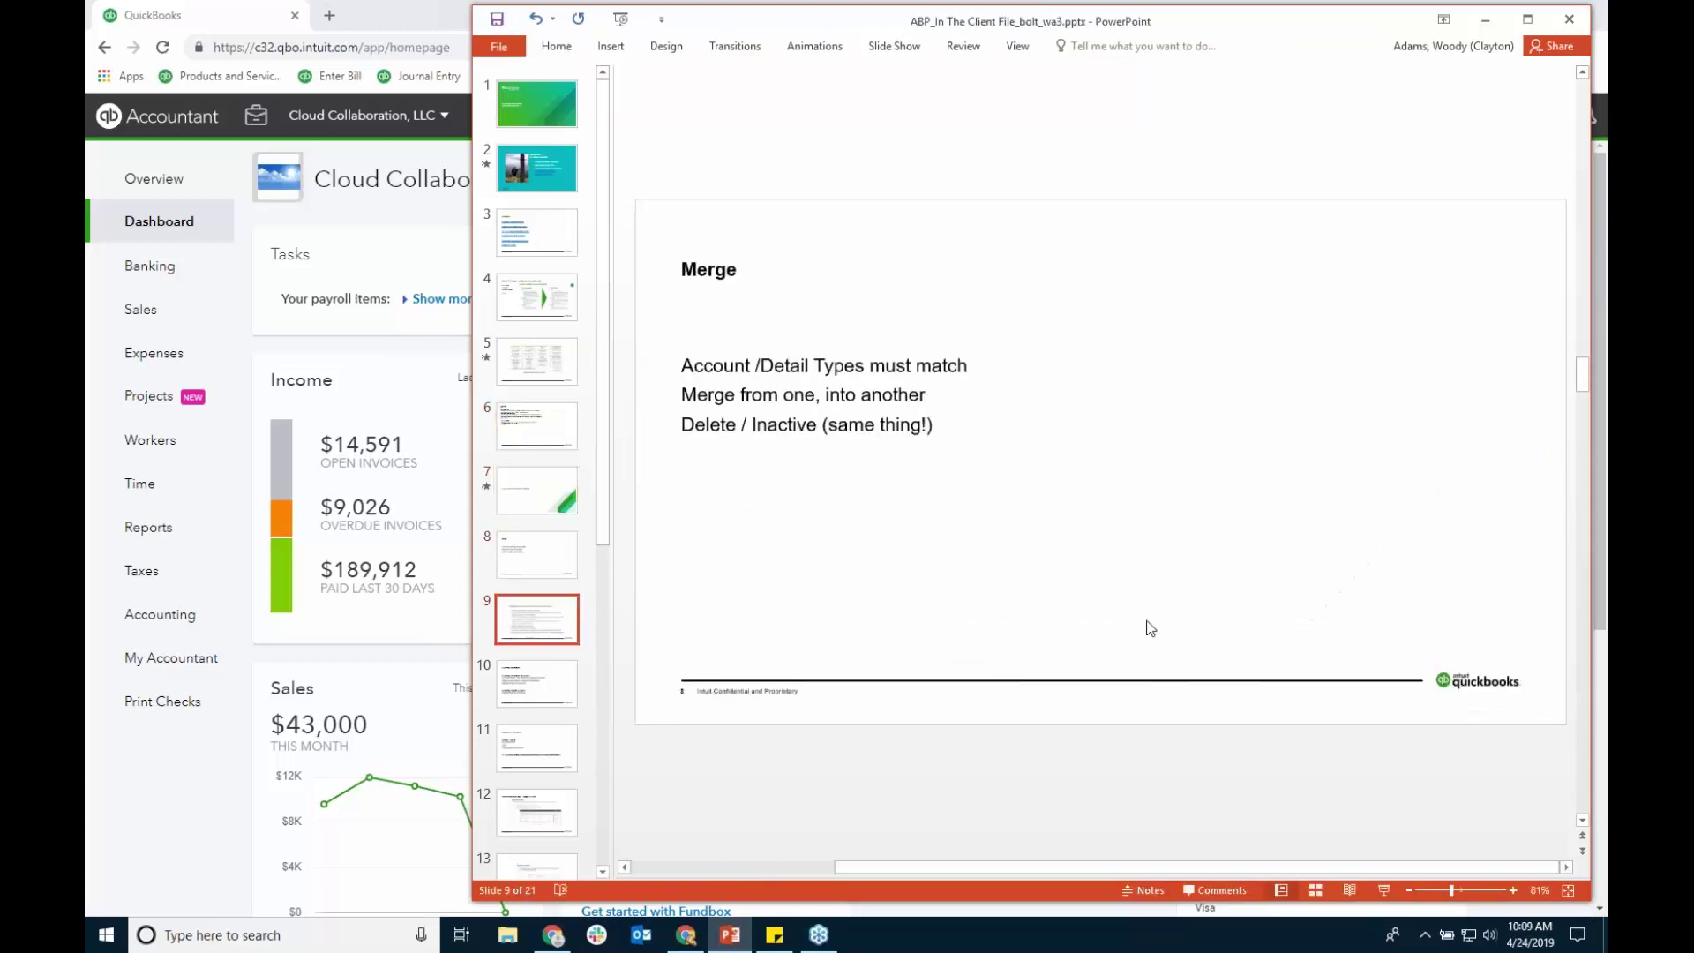
{"action": "key", "text": "Down"}
{"action": "key", "text": "Down"}
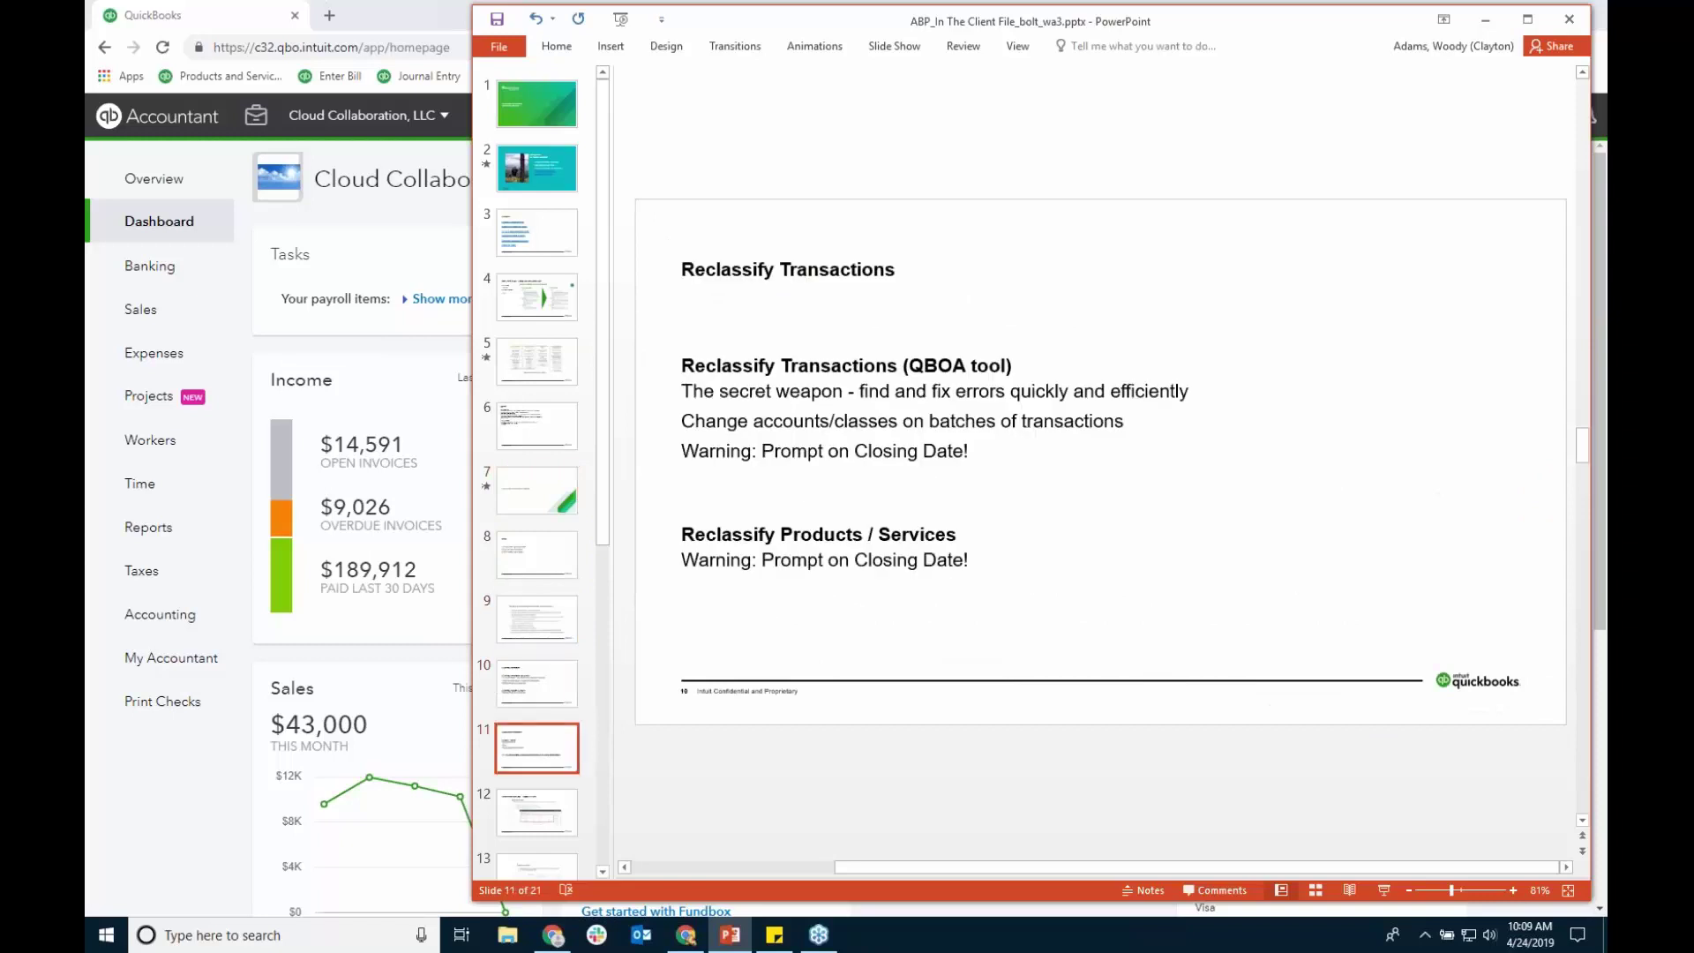
{"action": "key", "text": "Down"}
{"action": "key", "text": "Down"}
{"action": "key", "text": "Down"}
{"action": "key", "text": "Down"}
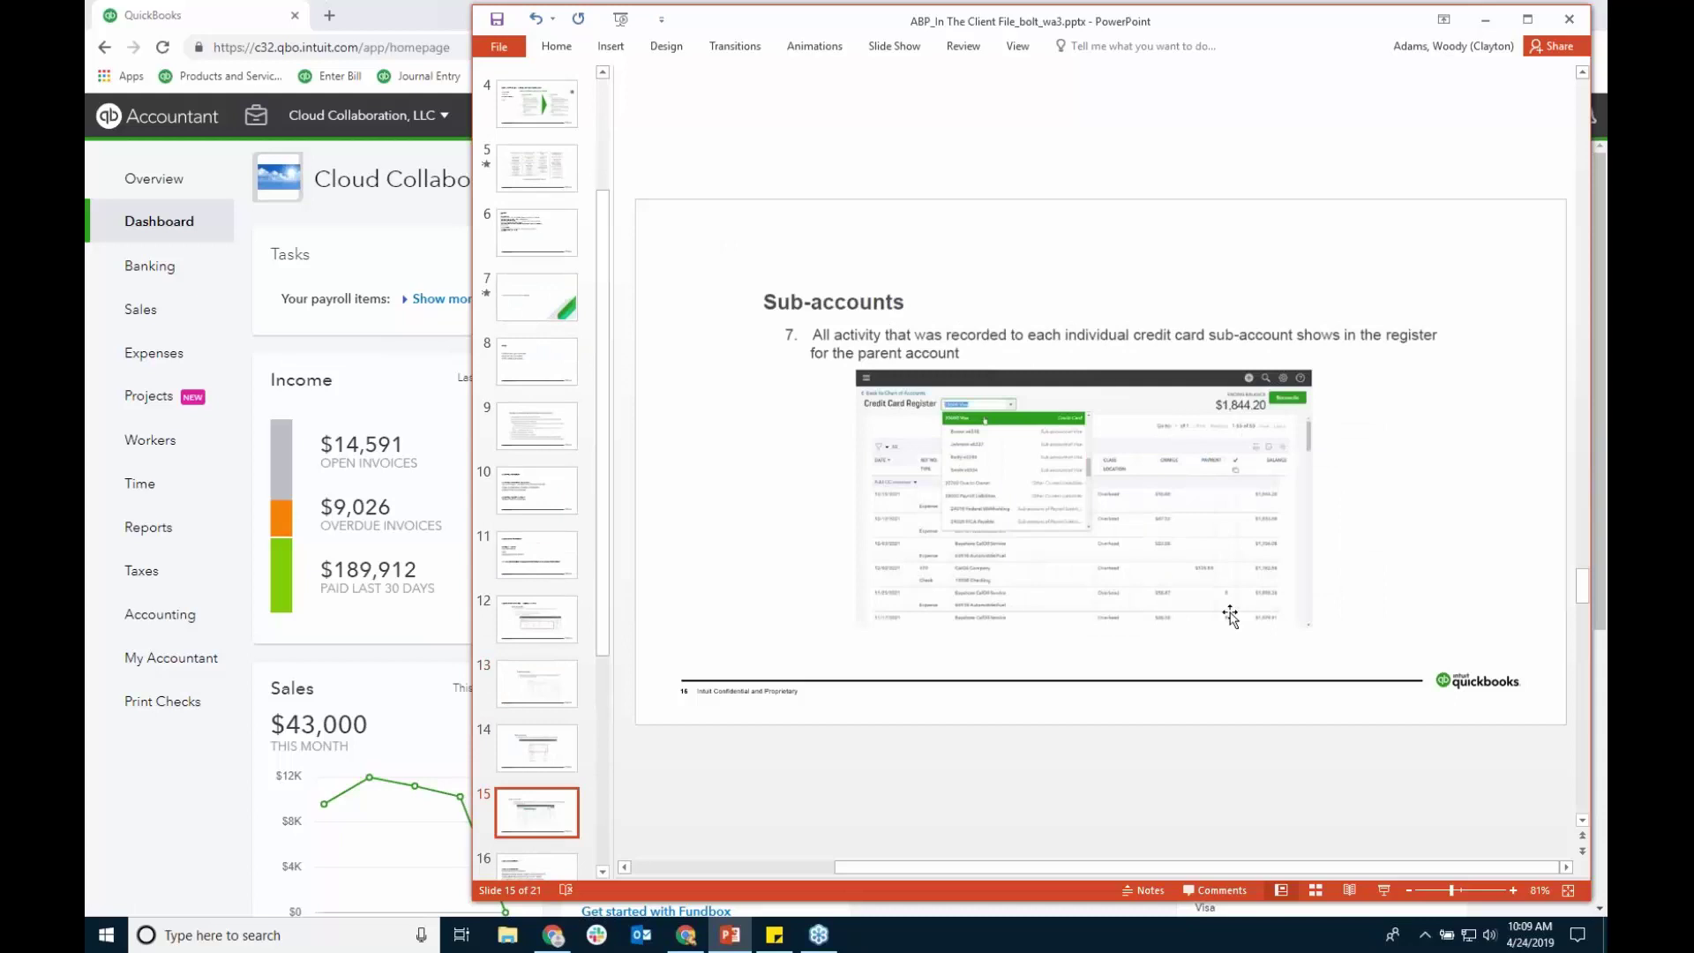
Step: Switch to QuickBooks Online and view the accountant tools and the list of client companies
{"action": "left_click", "coordinate": [1503, 26]}
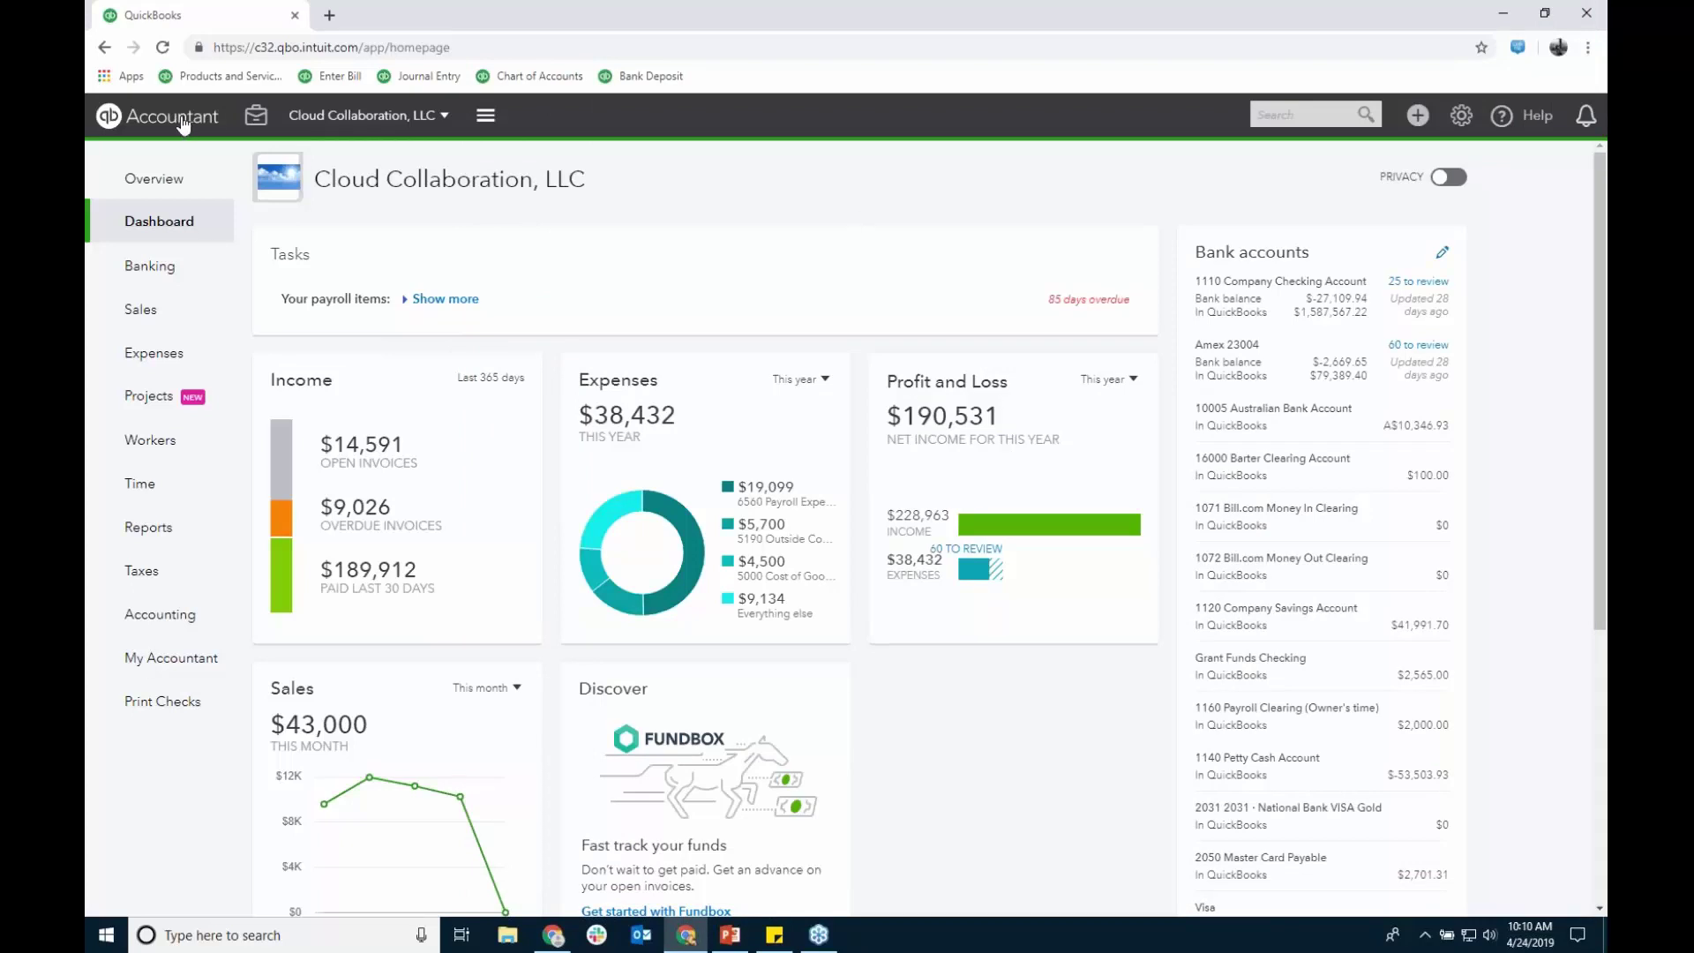
{"action": "left_click", "coordinate": [257, 121]}
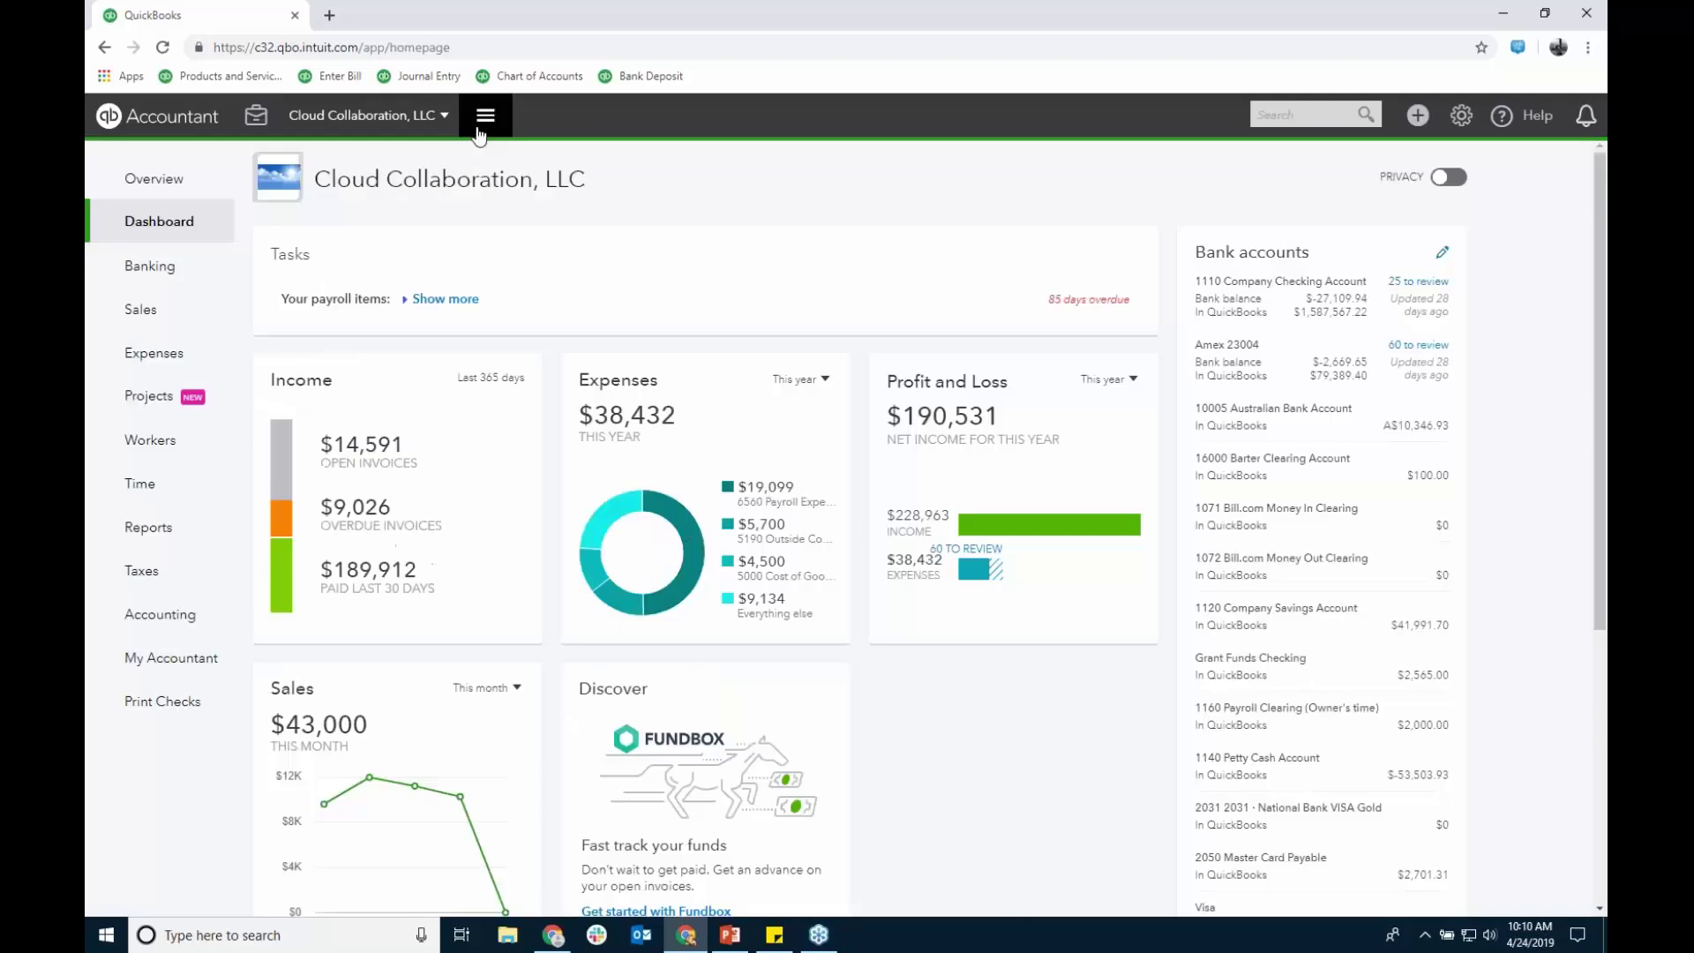
{"action": "left_click", "coordinate": [749, 235]}
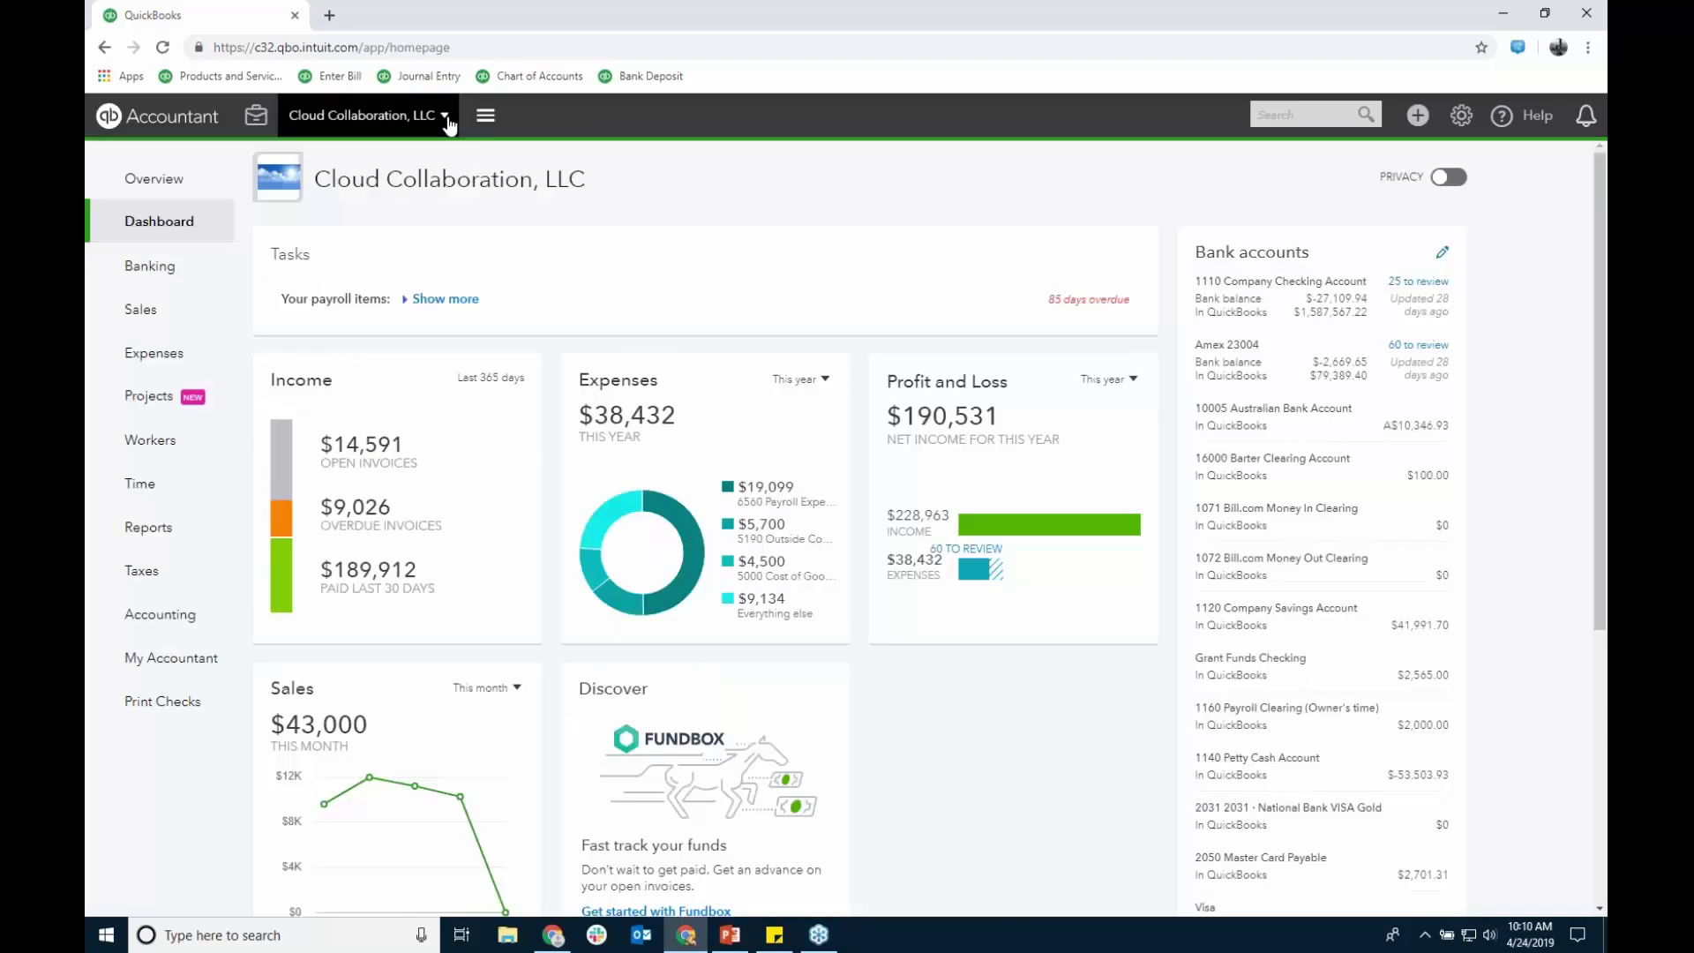
{"action": "left_click", "coordinate": [445, 117]}
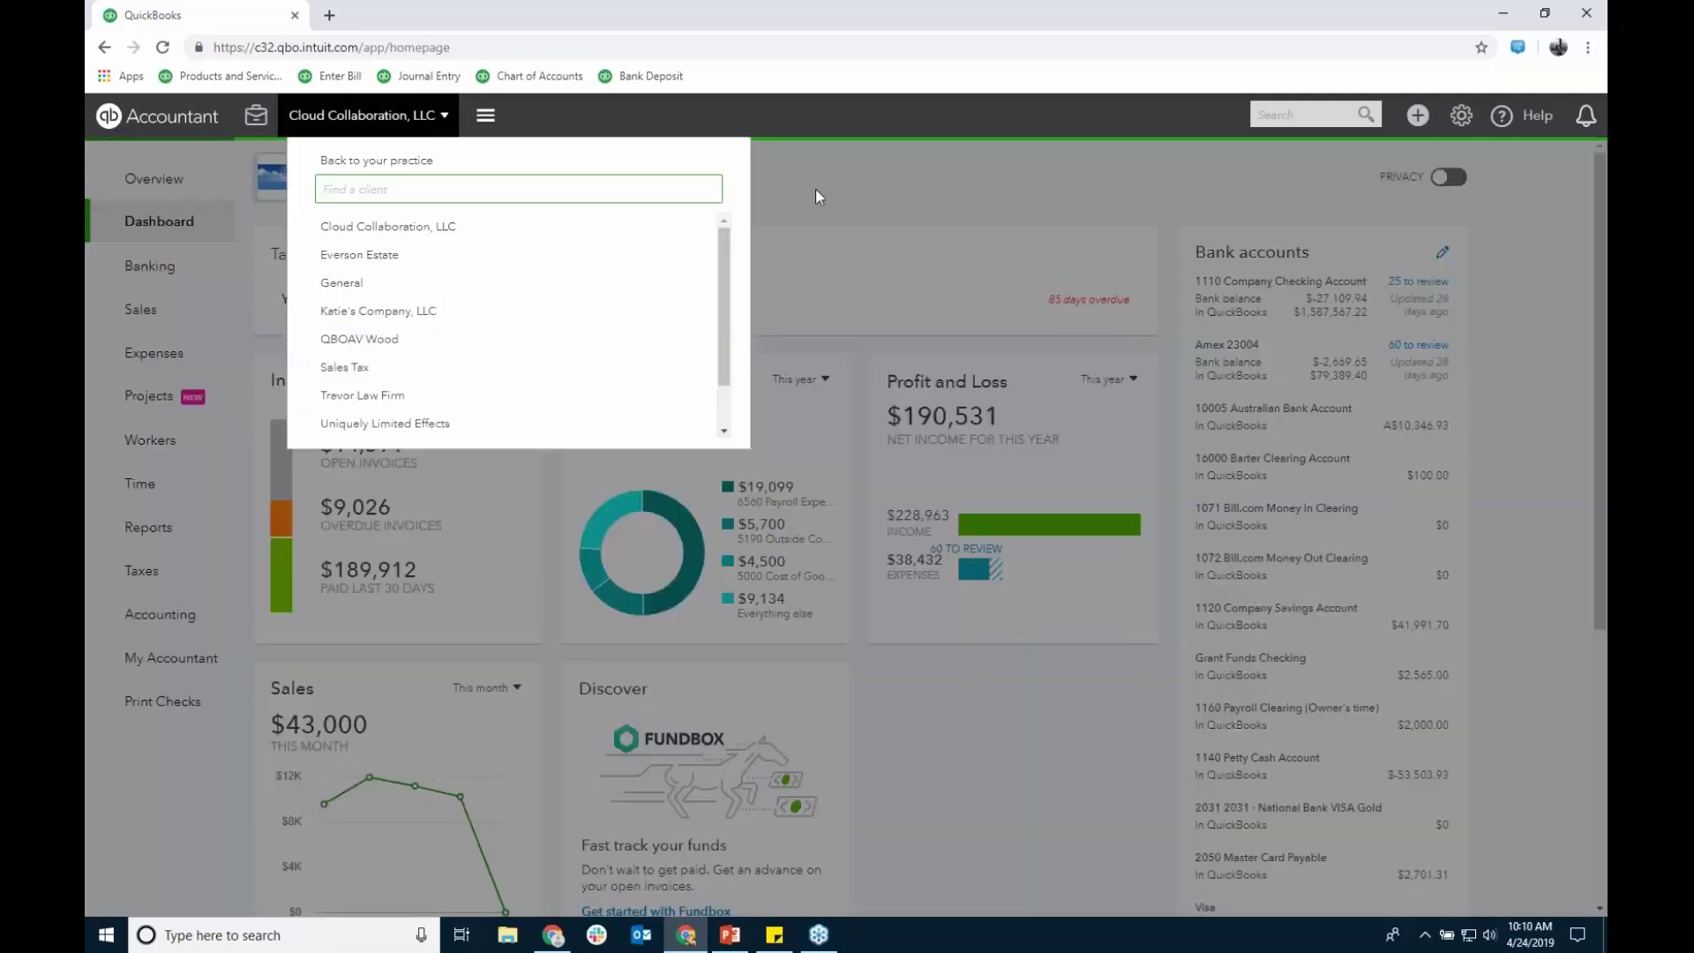
{"action": "left_click", "coordinate": [861, 203]}
Step: Collapse the navigation menu to widen the dashboard and expand it again, twice
{"action": "left_click", "coordinate": [485, 116]}
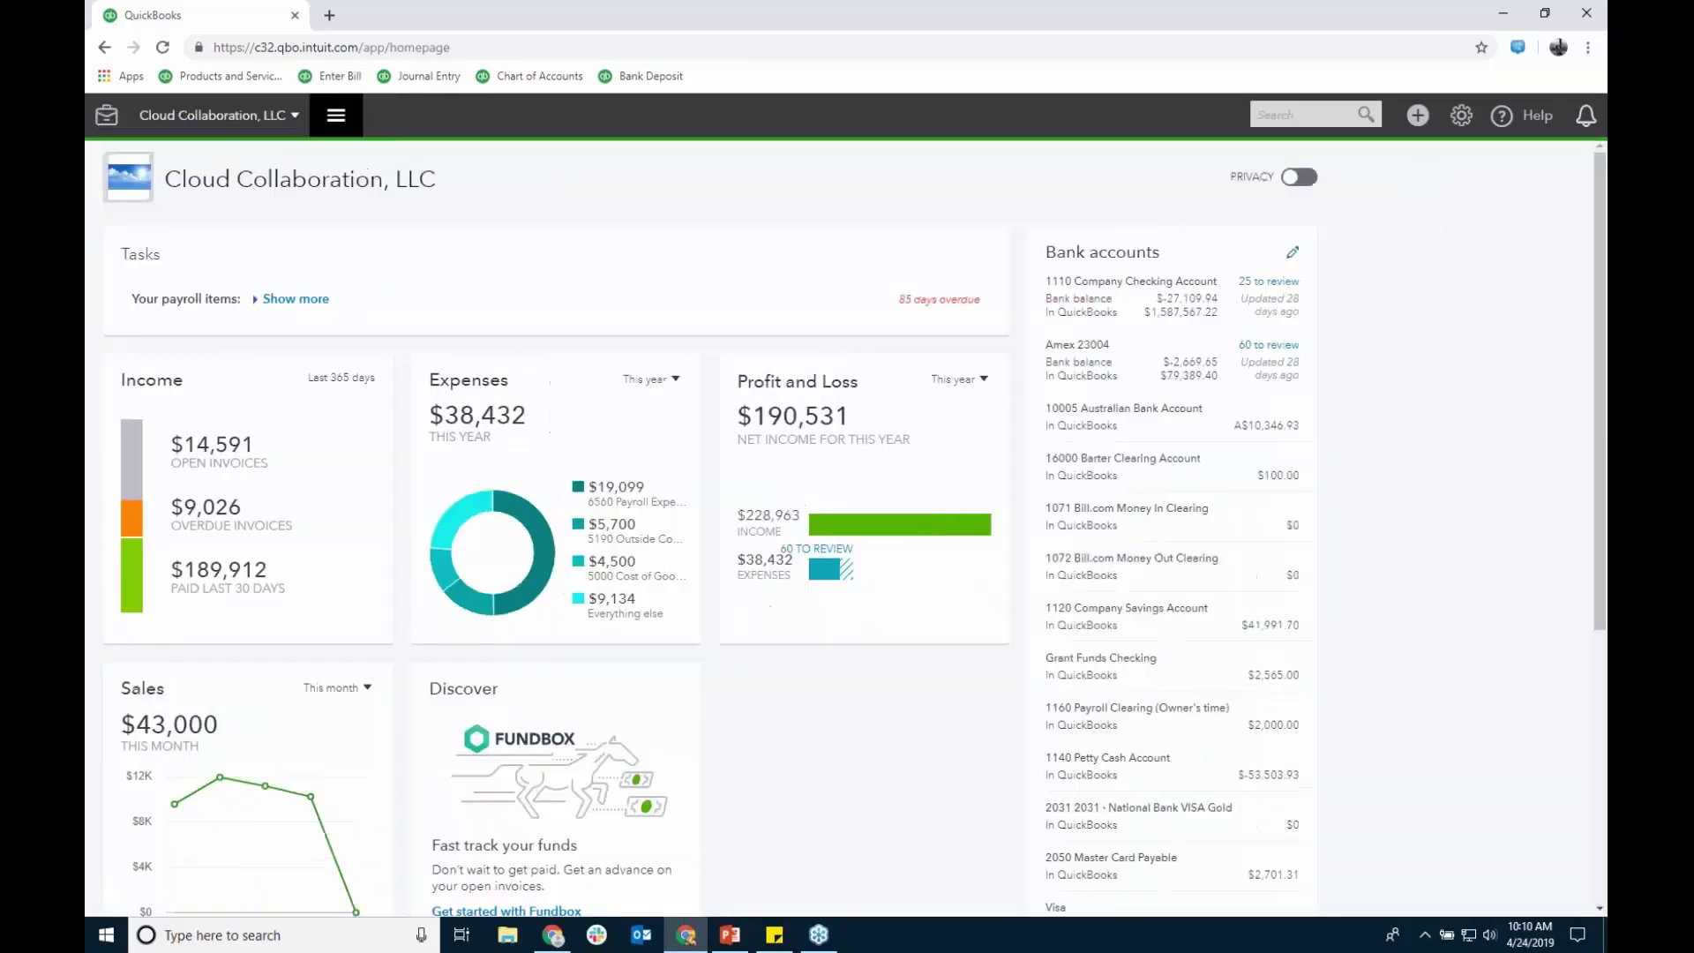
{"action": "left_click", "coordinate": [335, 124]}
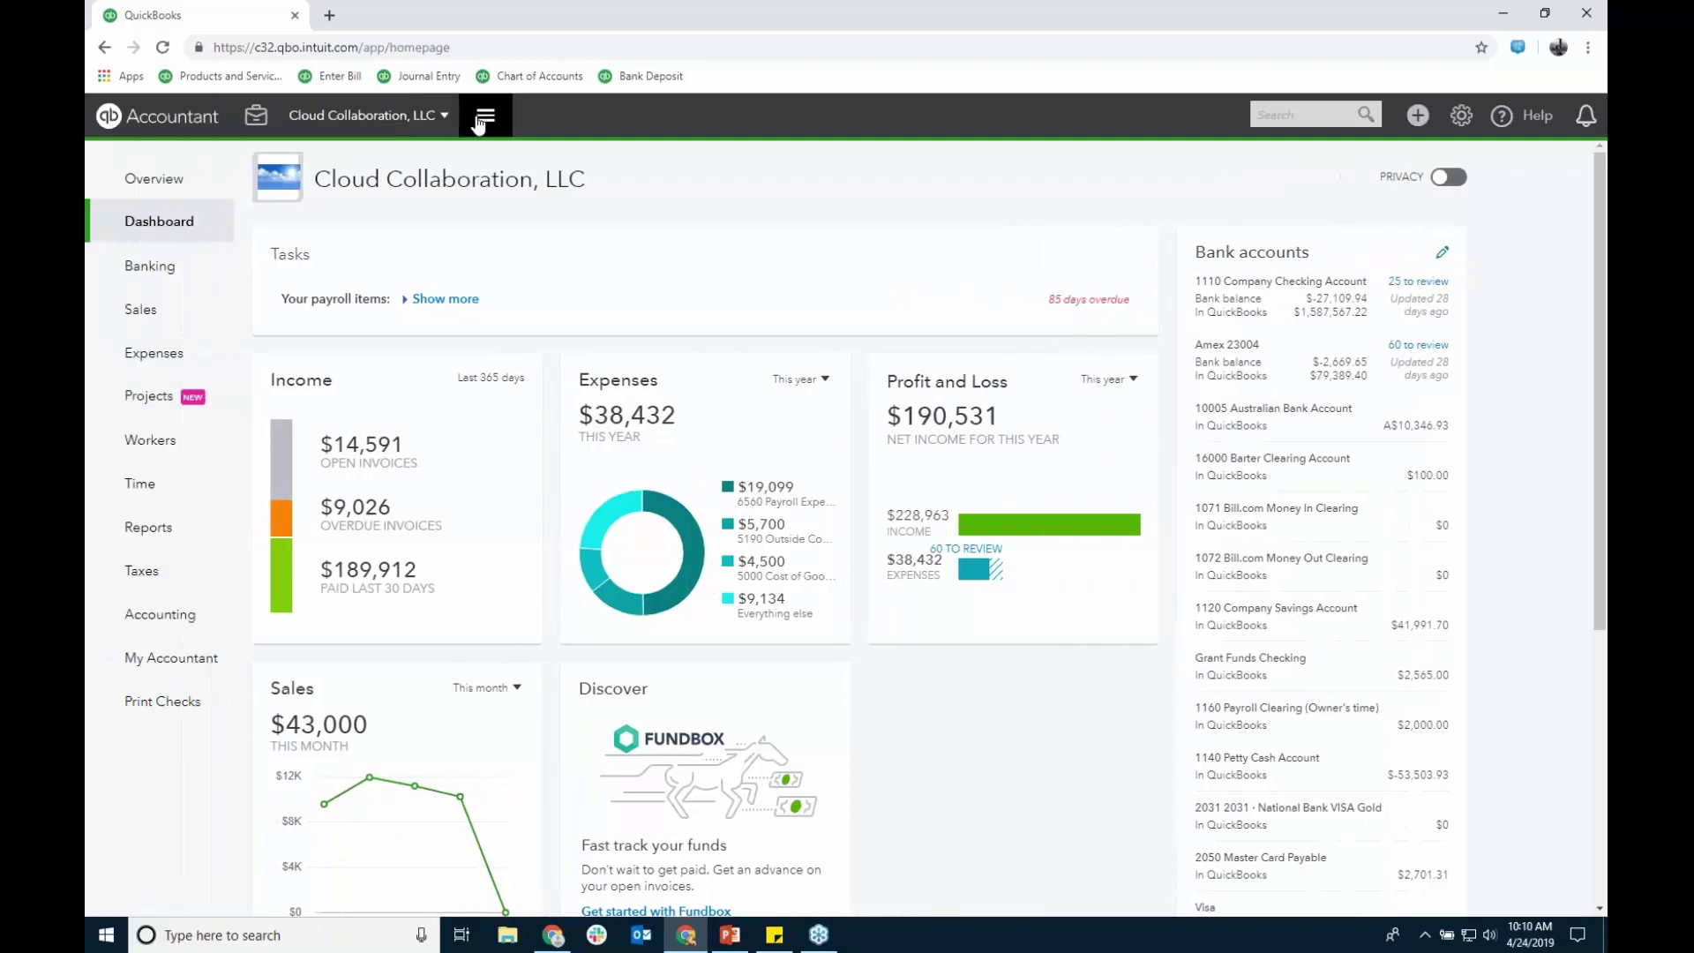
{"action": "left_click", "coordinate": [486, 121]}
{"action": "left_click", "coordinate": [337, 124]}
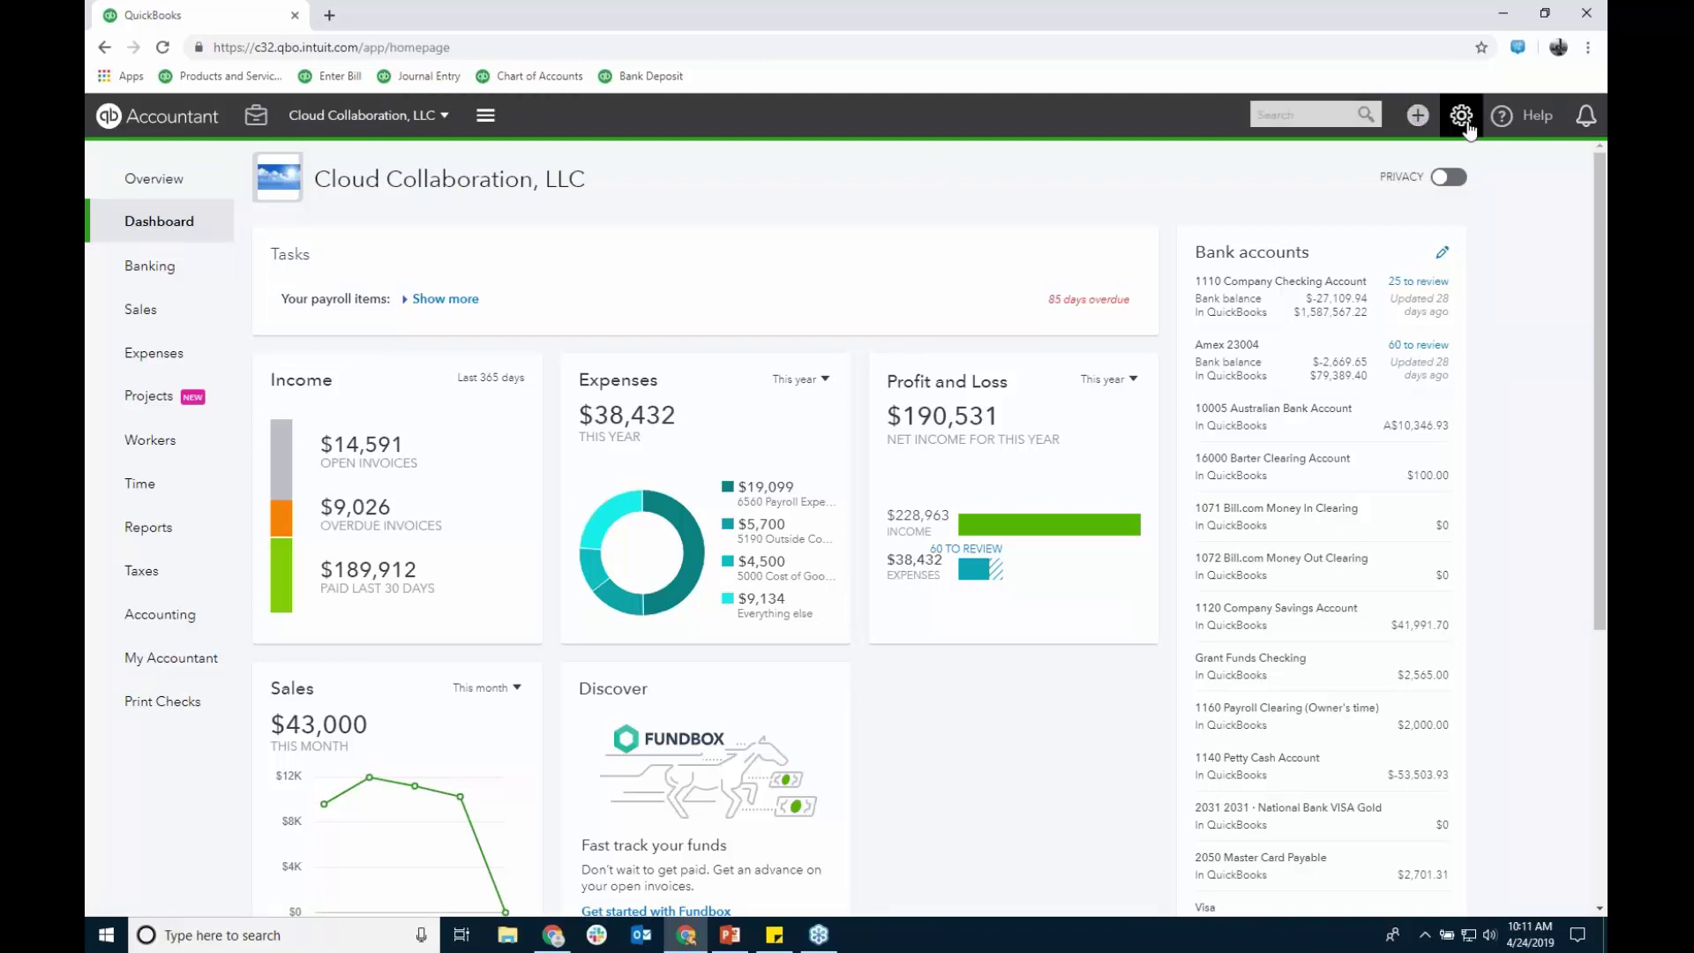
Step: Examine the recent transactions in the search list, the Create options, and the company's settings, lists and tools
{"action": "left_click", "coordinate": [1324, 117]}
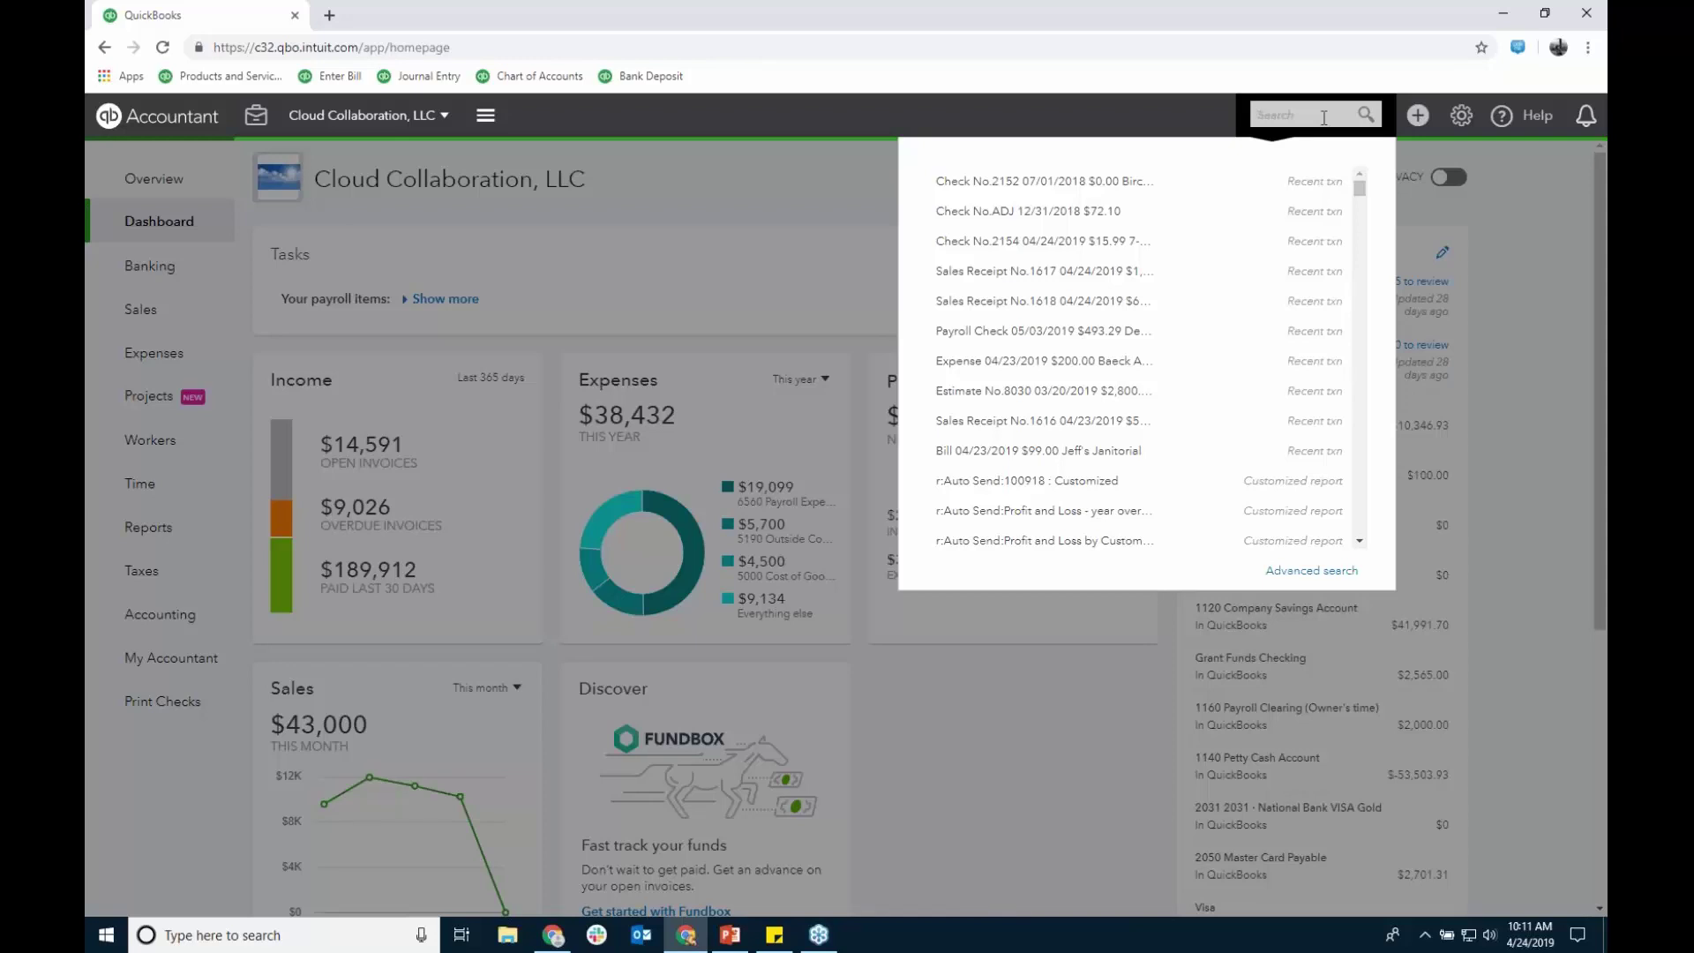
{"action": "left_click", "coordinate": [1420, 121]}
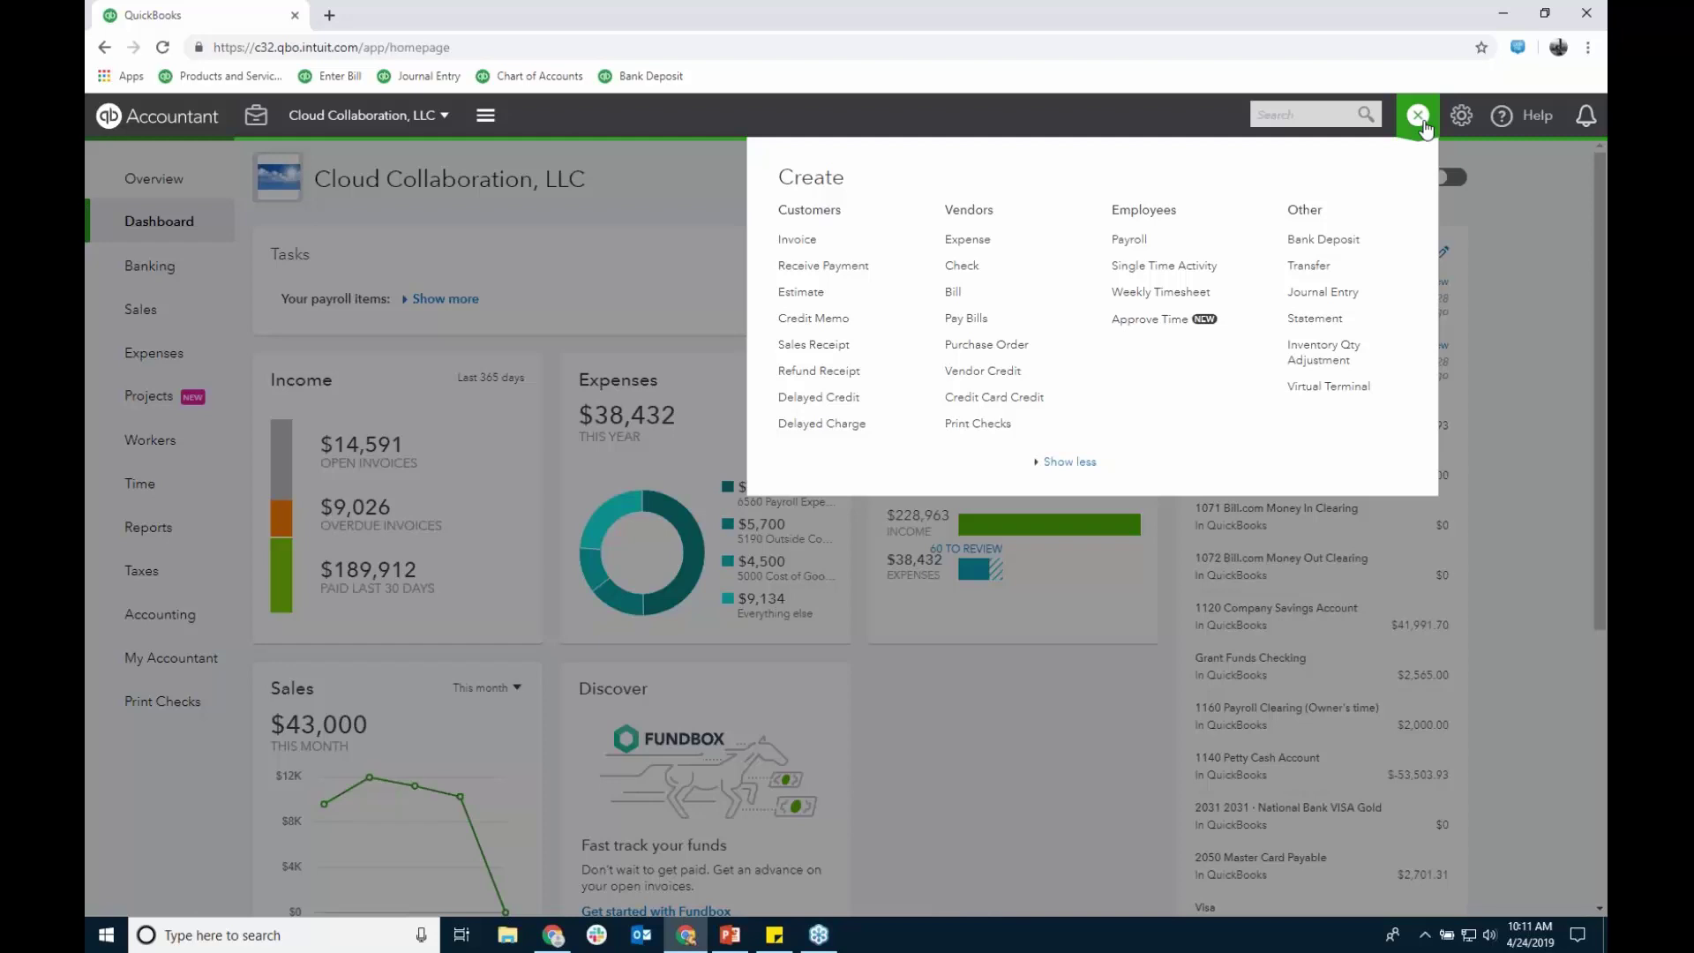
{"action": "left_click", "coordinate": [1462, 120]}
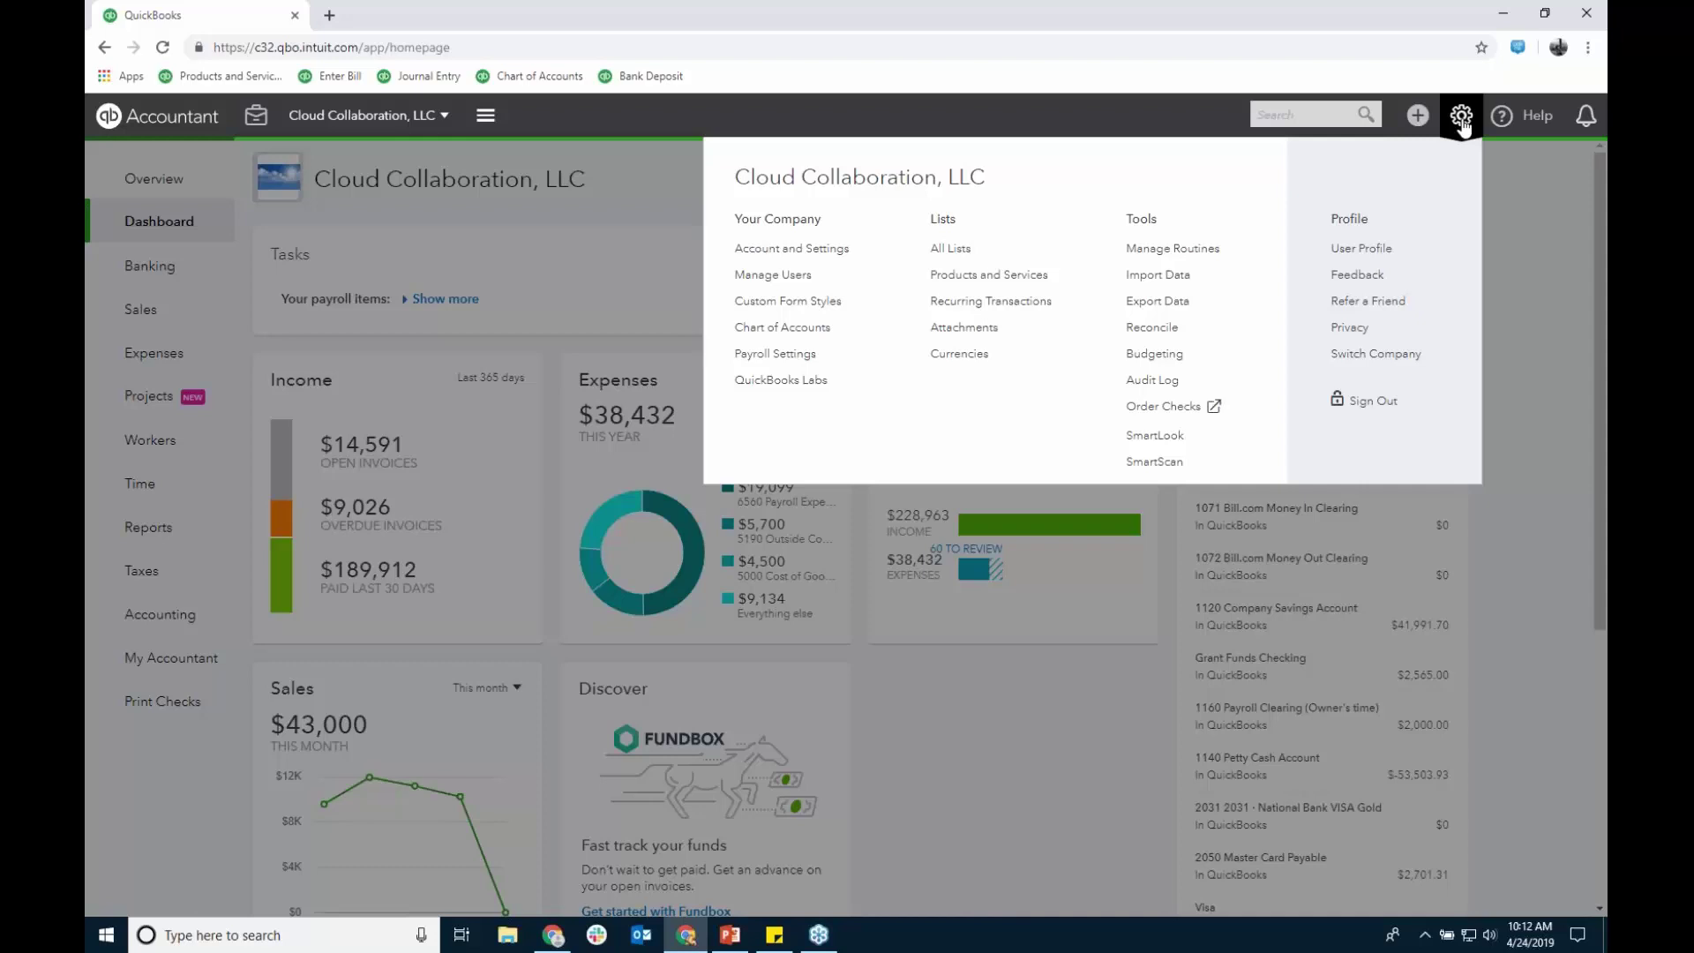
{"action": "left_click", "coordinate": [1462, 122]}
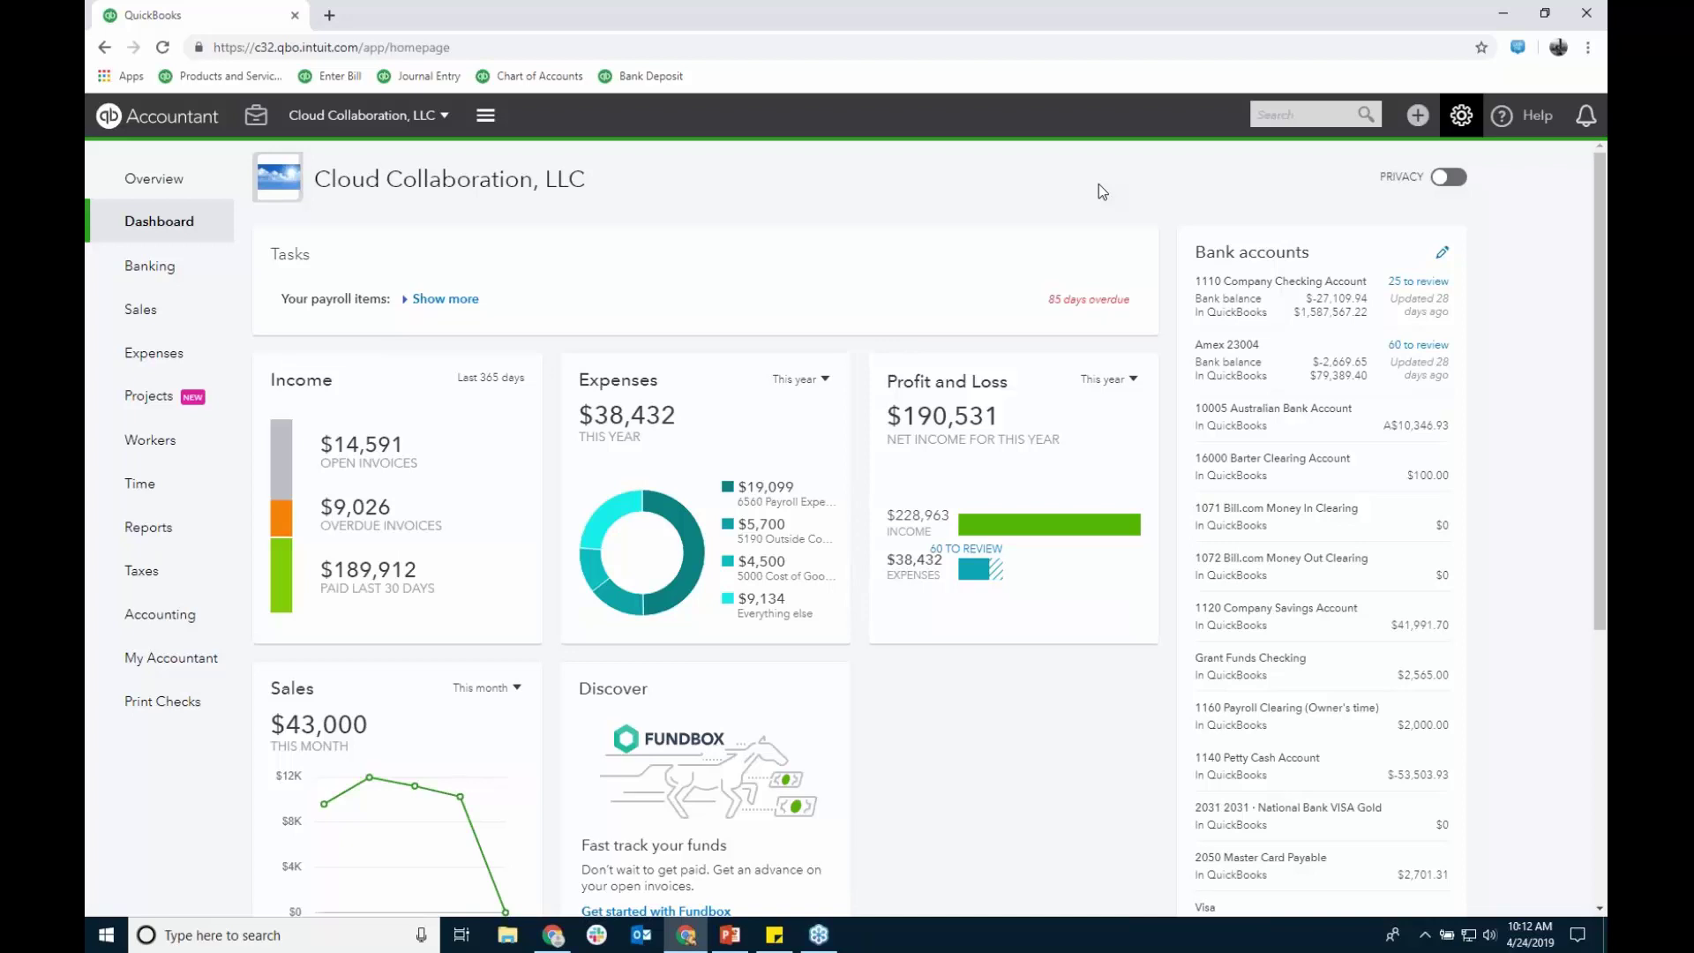
Step: Open the client Overview and examine the Company Setup section with its full list of connected apps
{"action": "left_click", "coordinate": [152, 179]}
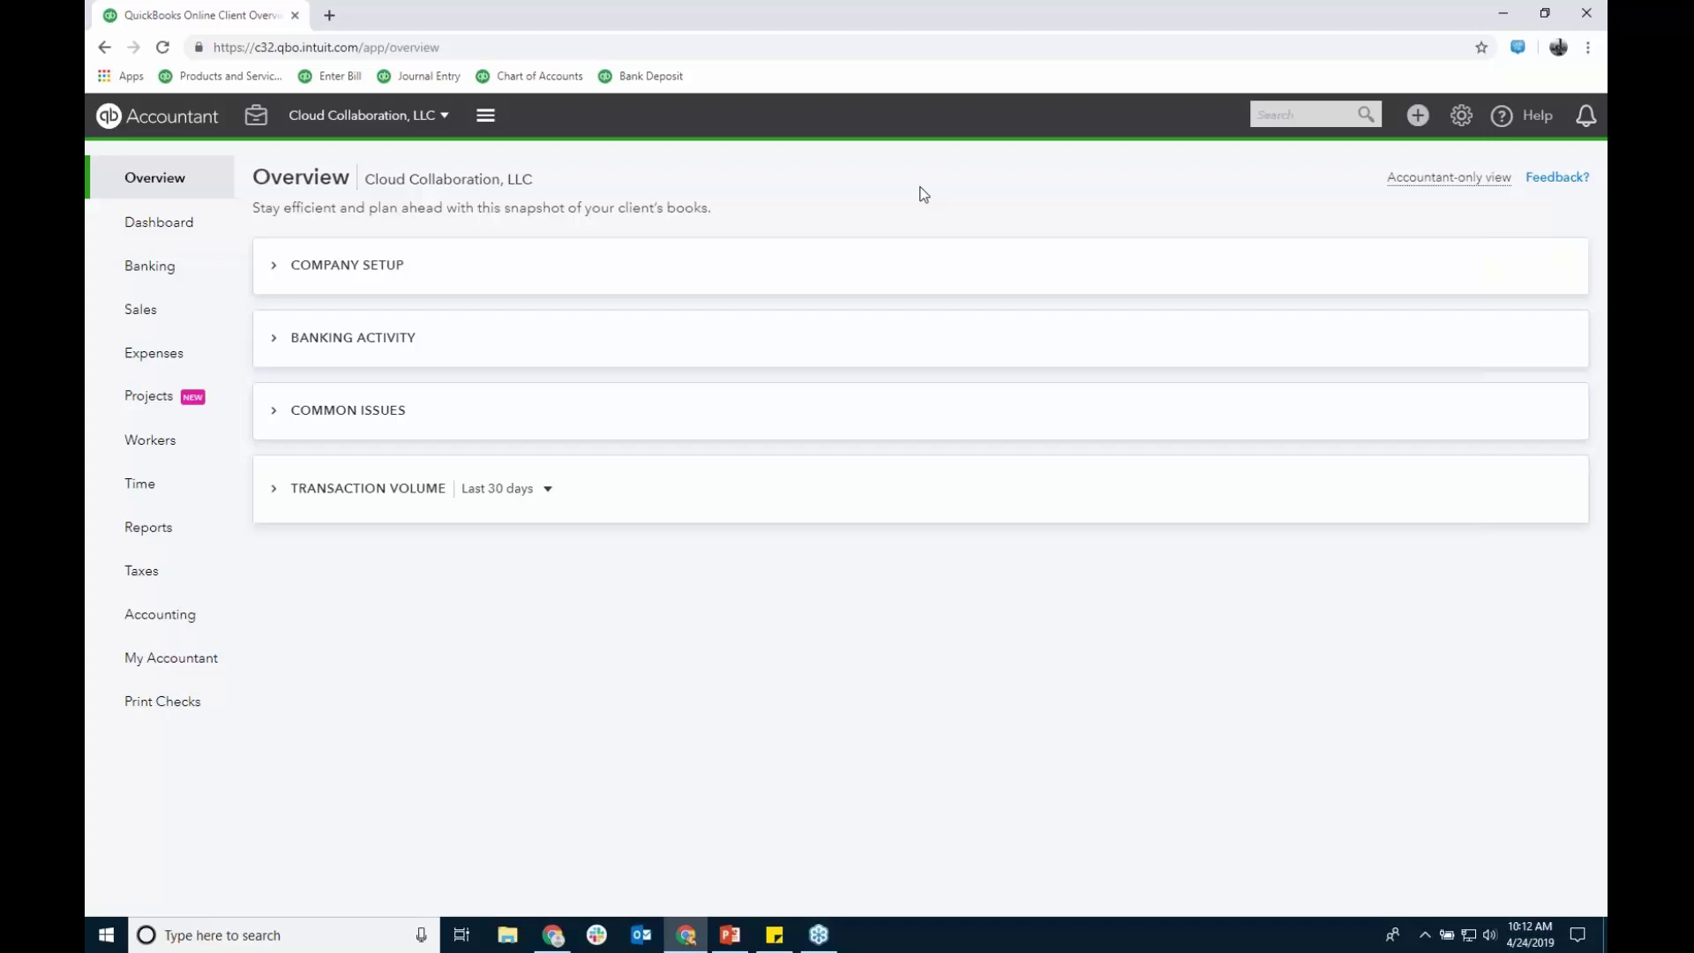
{"action": "left_click", "coordinate": [276, 268]}
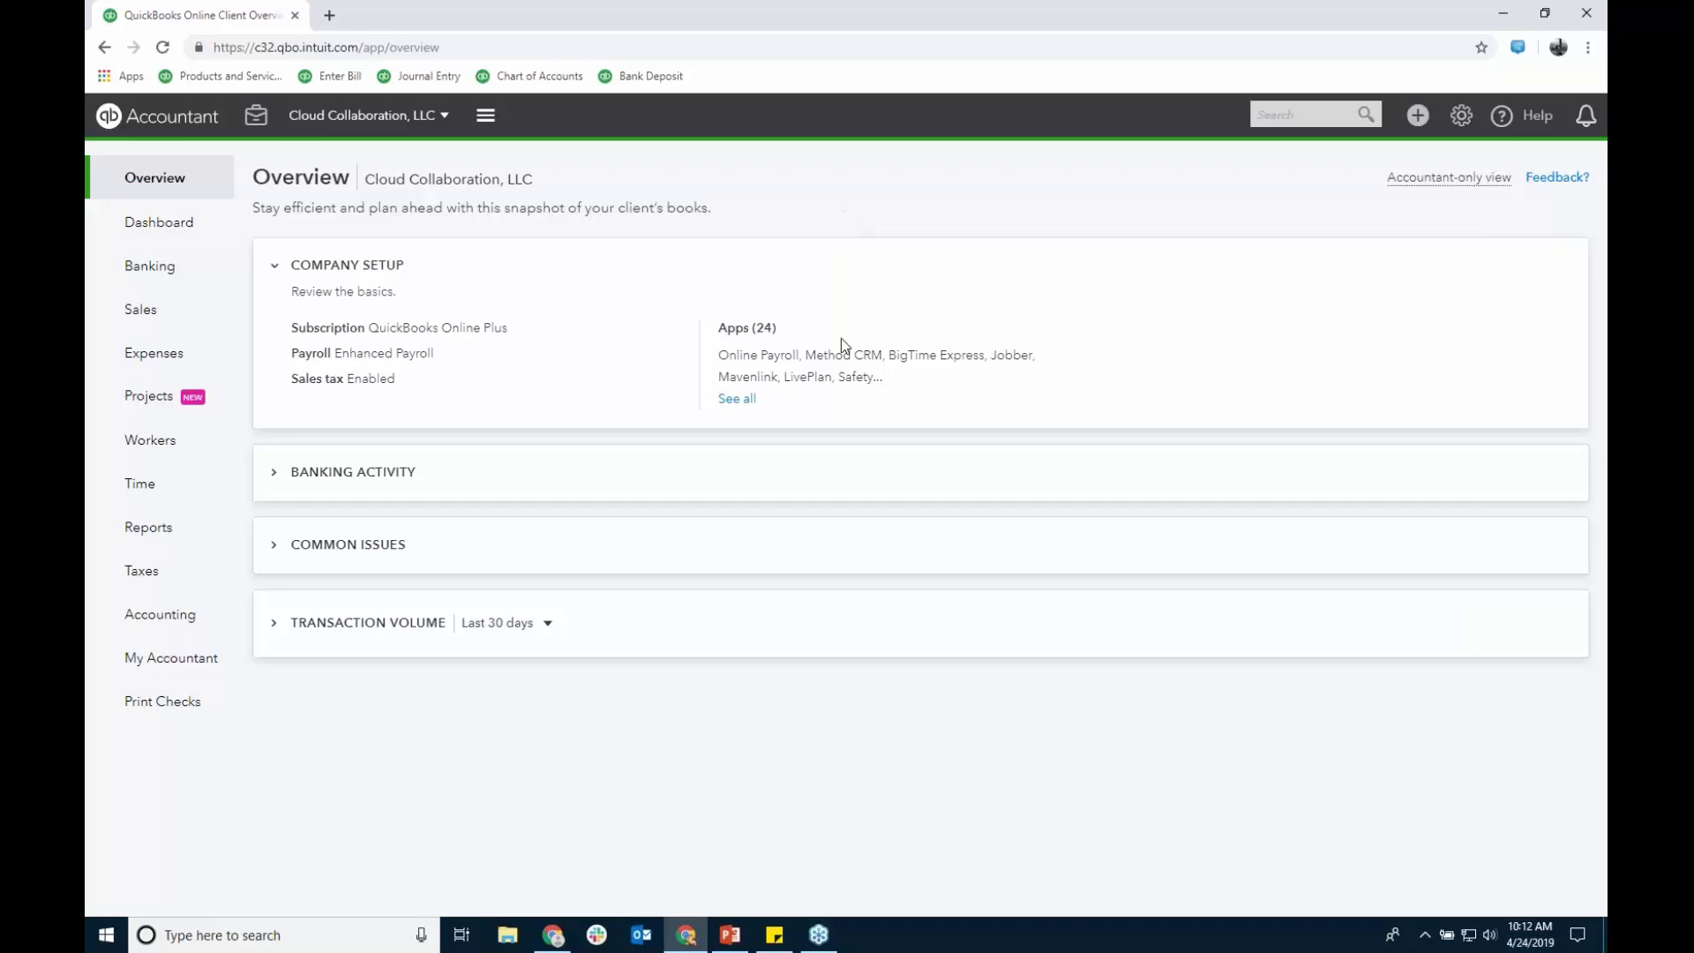
{"action": "left_click", "coordinate": [739, 401]}
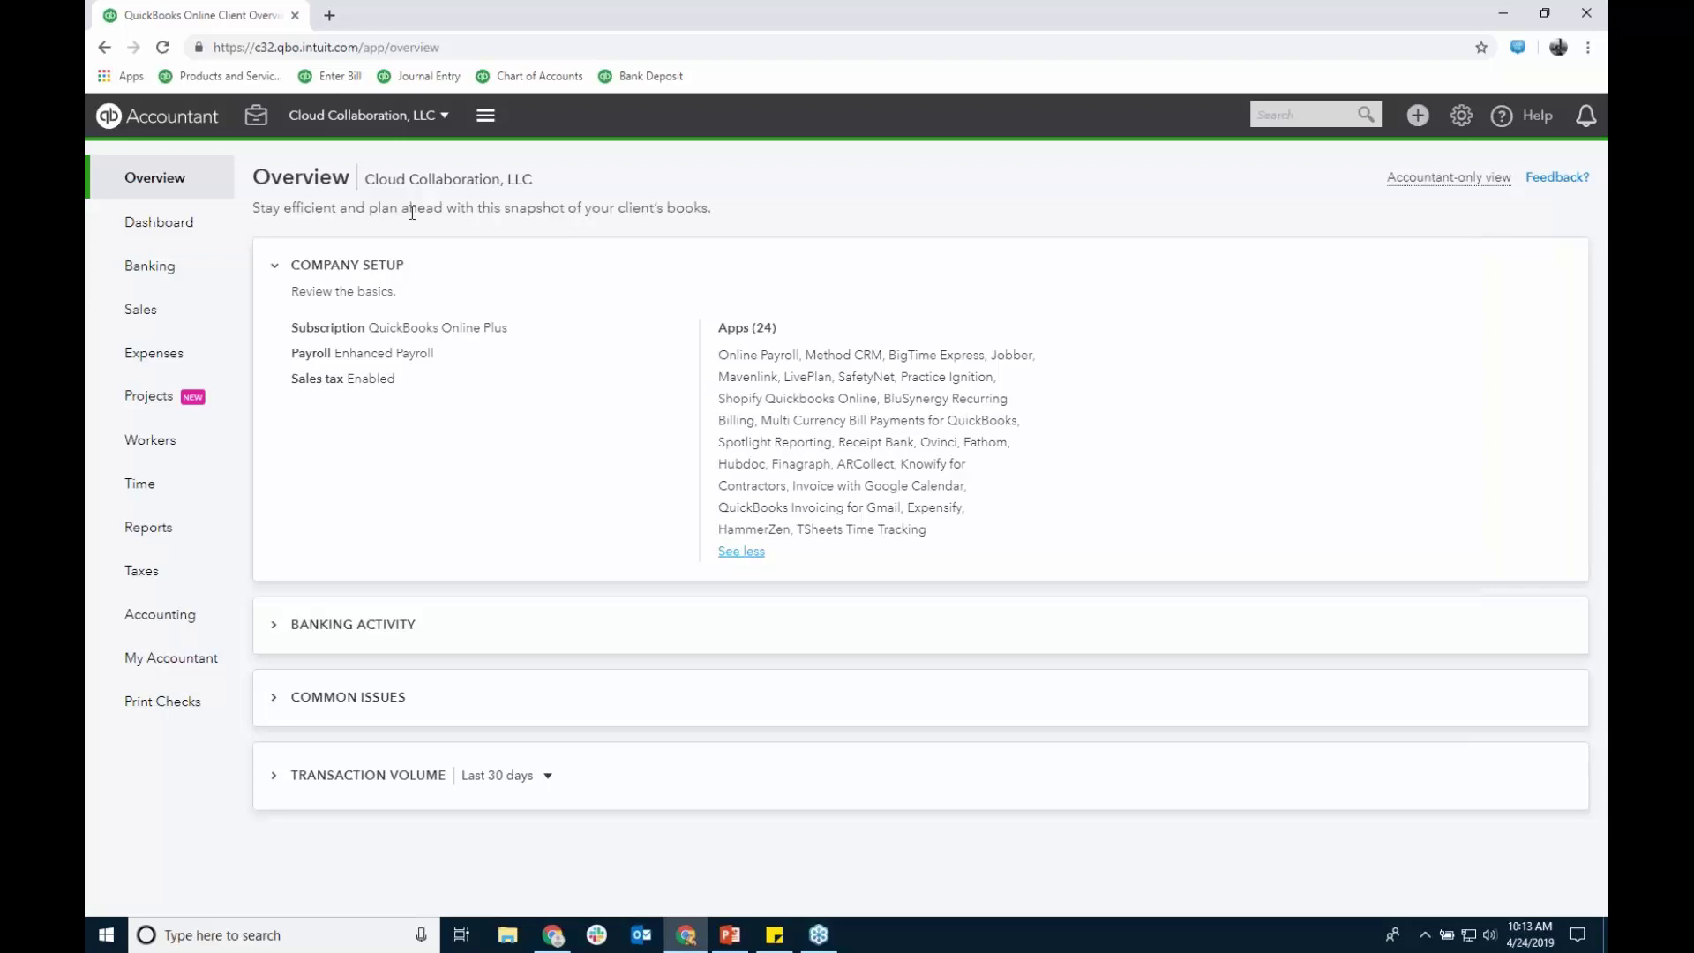
{"action": "left_click", "coordinate": [273, 267]}
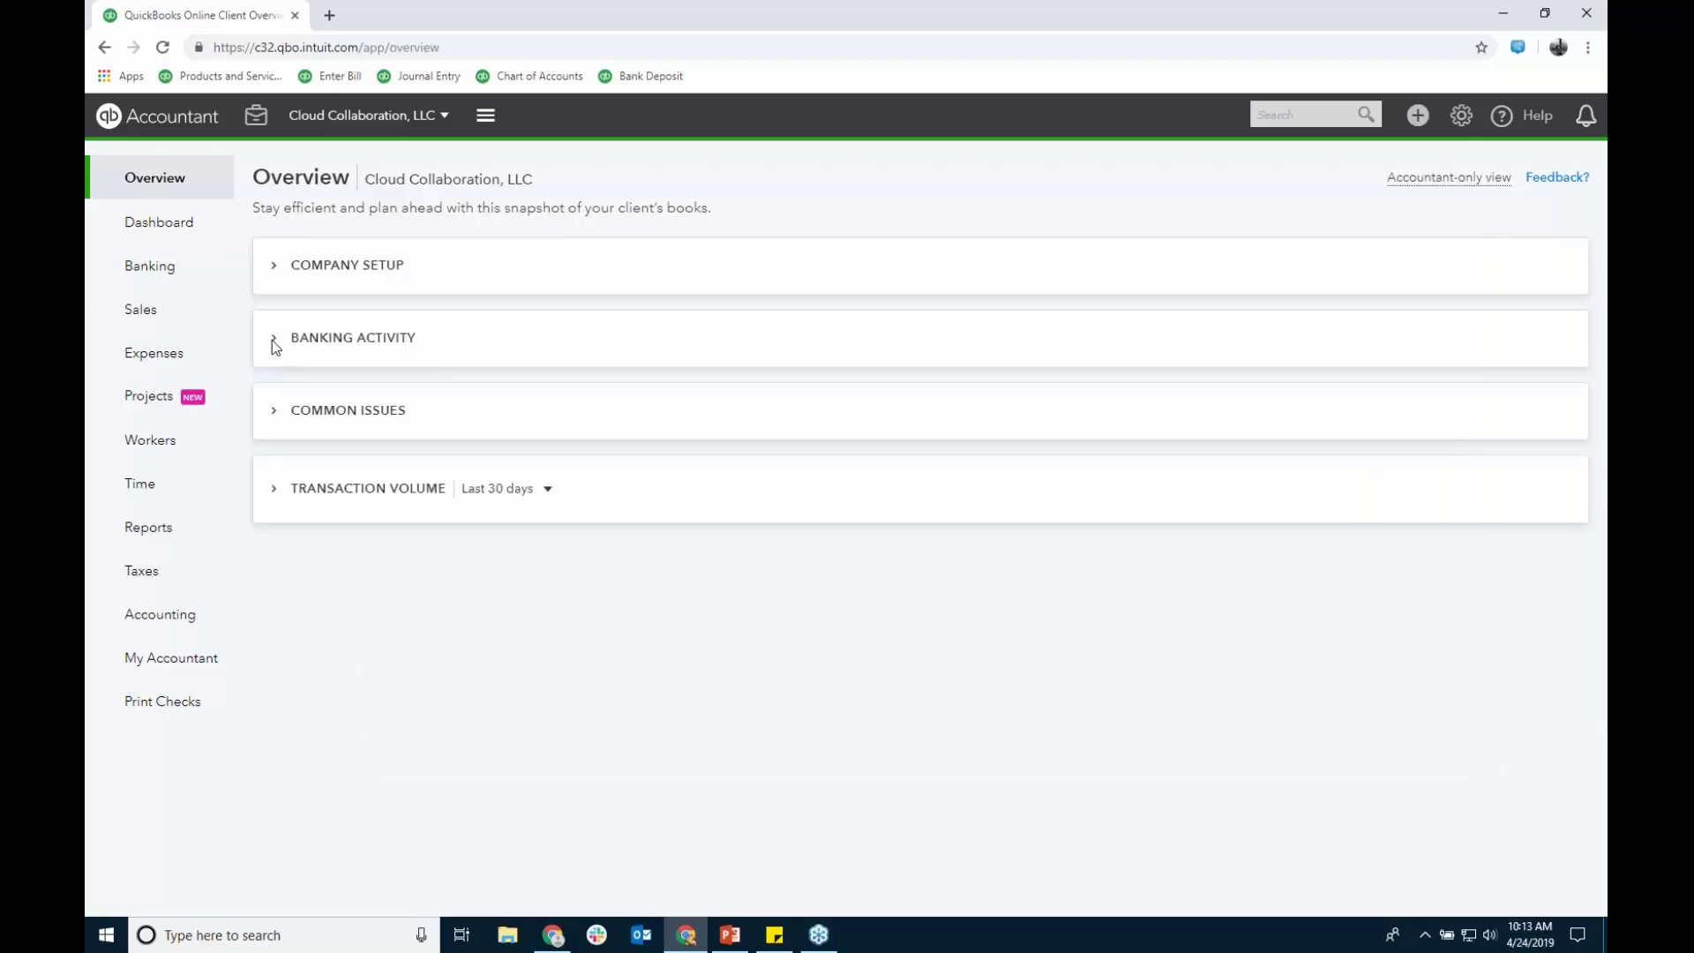
Step: Examine the Banking Activity section of the client Overview for unaccepted and unreconciled transactions
{"action": "left_click", "coordinate": [333, 336]}
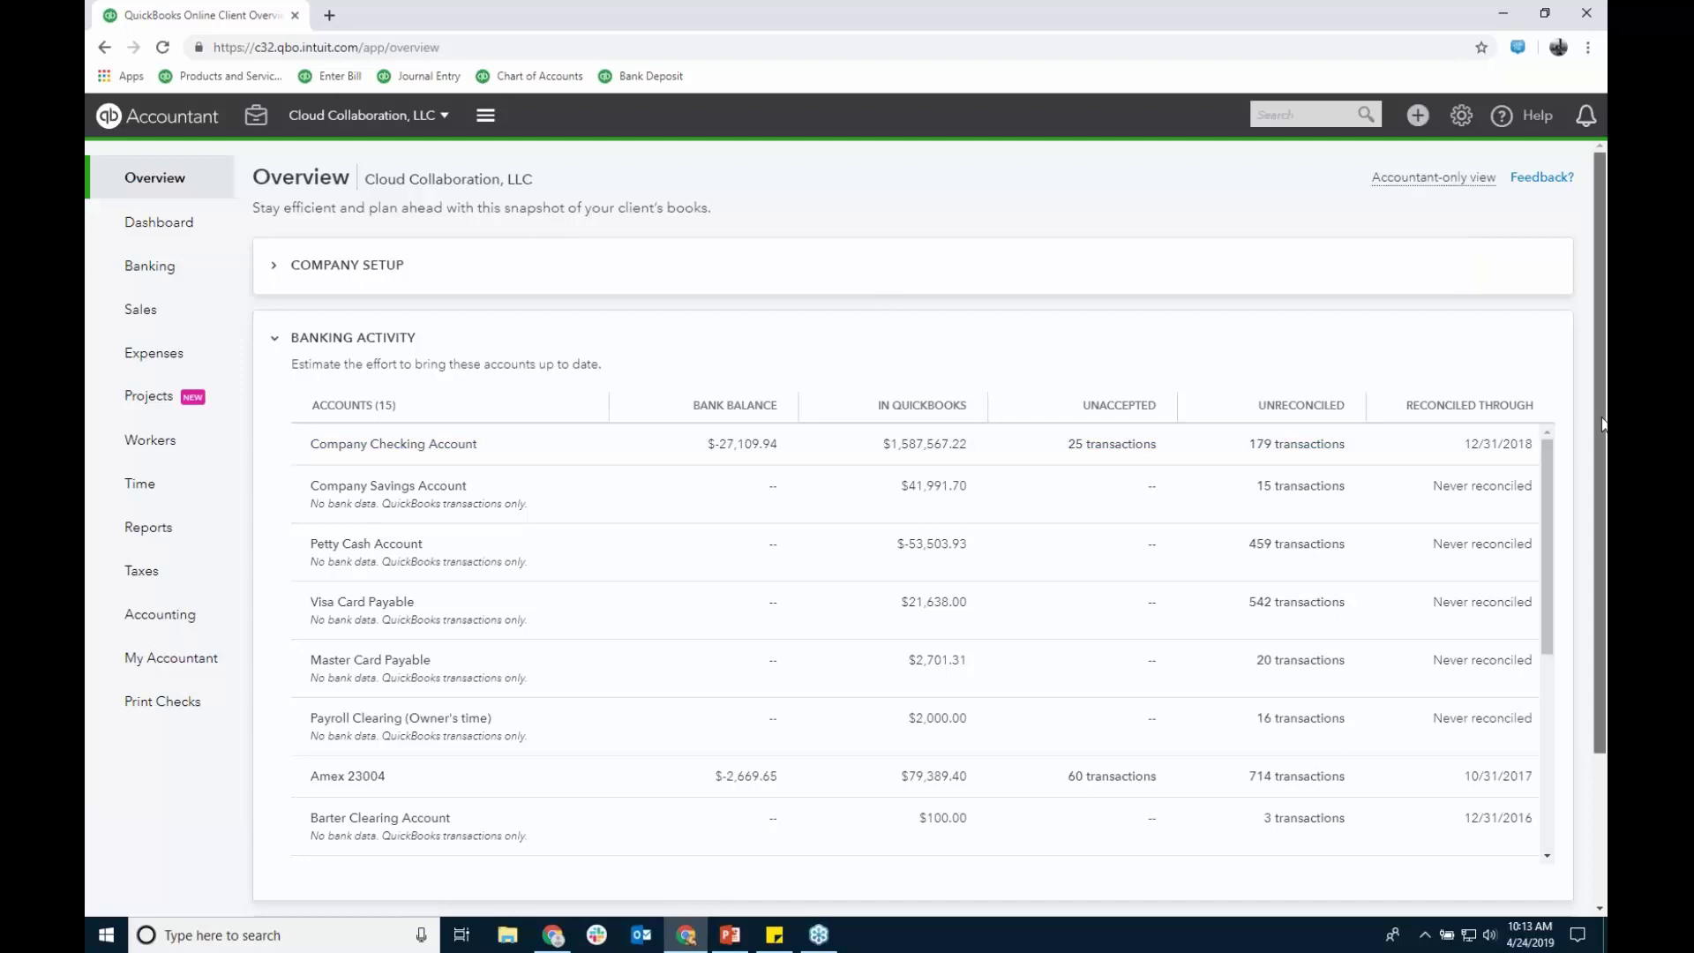
{"action": "mouse_move", "coordinate": [1601, 423]}
{"action": "left_mouse_down"}
{"action": "mouse_move", "coordinate": [1597, 501]}
{"action": "mouse_move", "coordinate": [1598, 422]}
{"action": "left_mouse_up"}
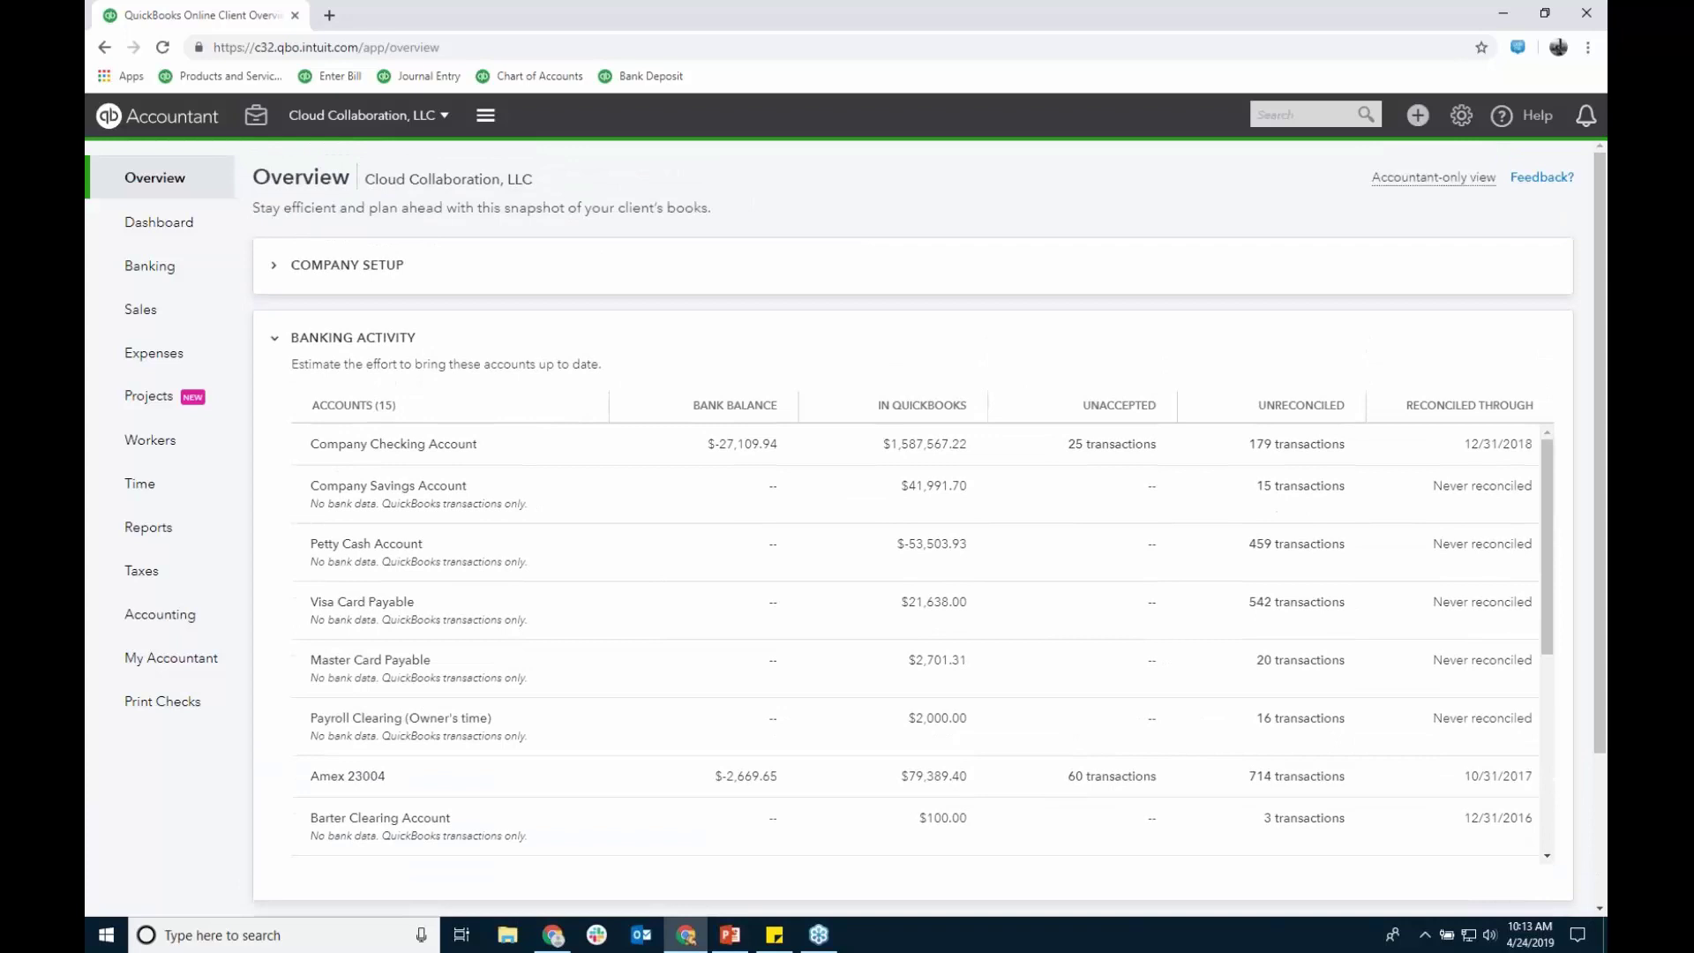
{"action": "left_click", "coordinate": [274, 339]}
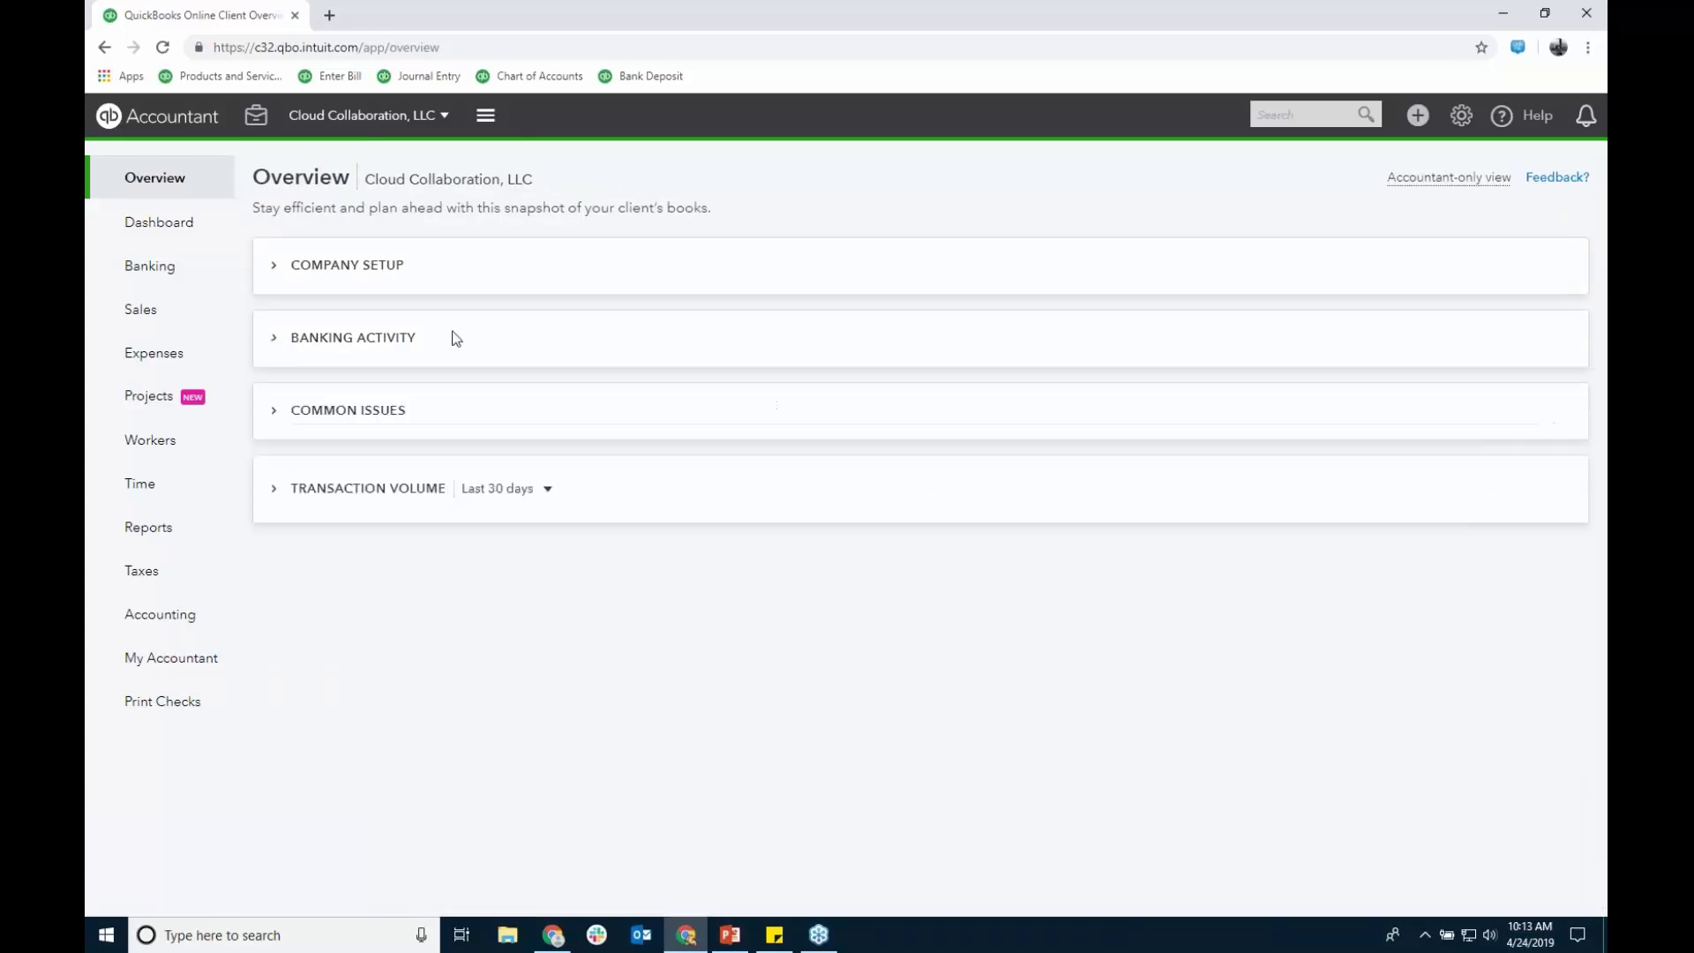
Step: Review the Common Issues section and its Opening balance equity register, returning to the Overview
{"action": "left_click", "coordinate": [273, 410]}
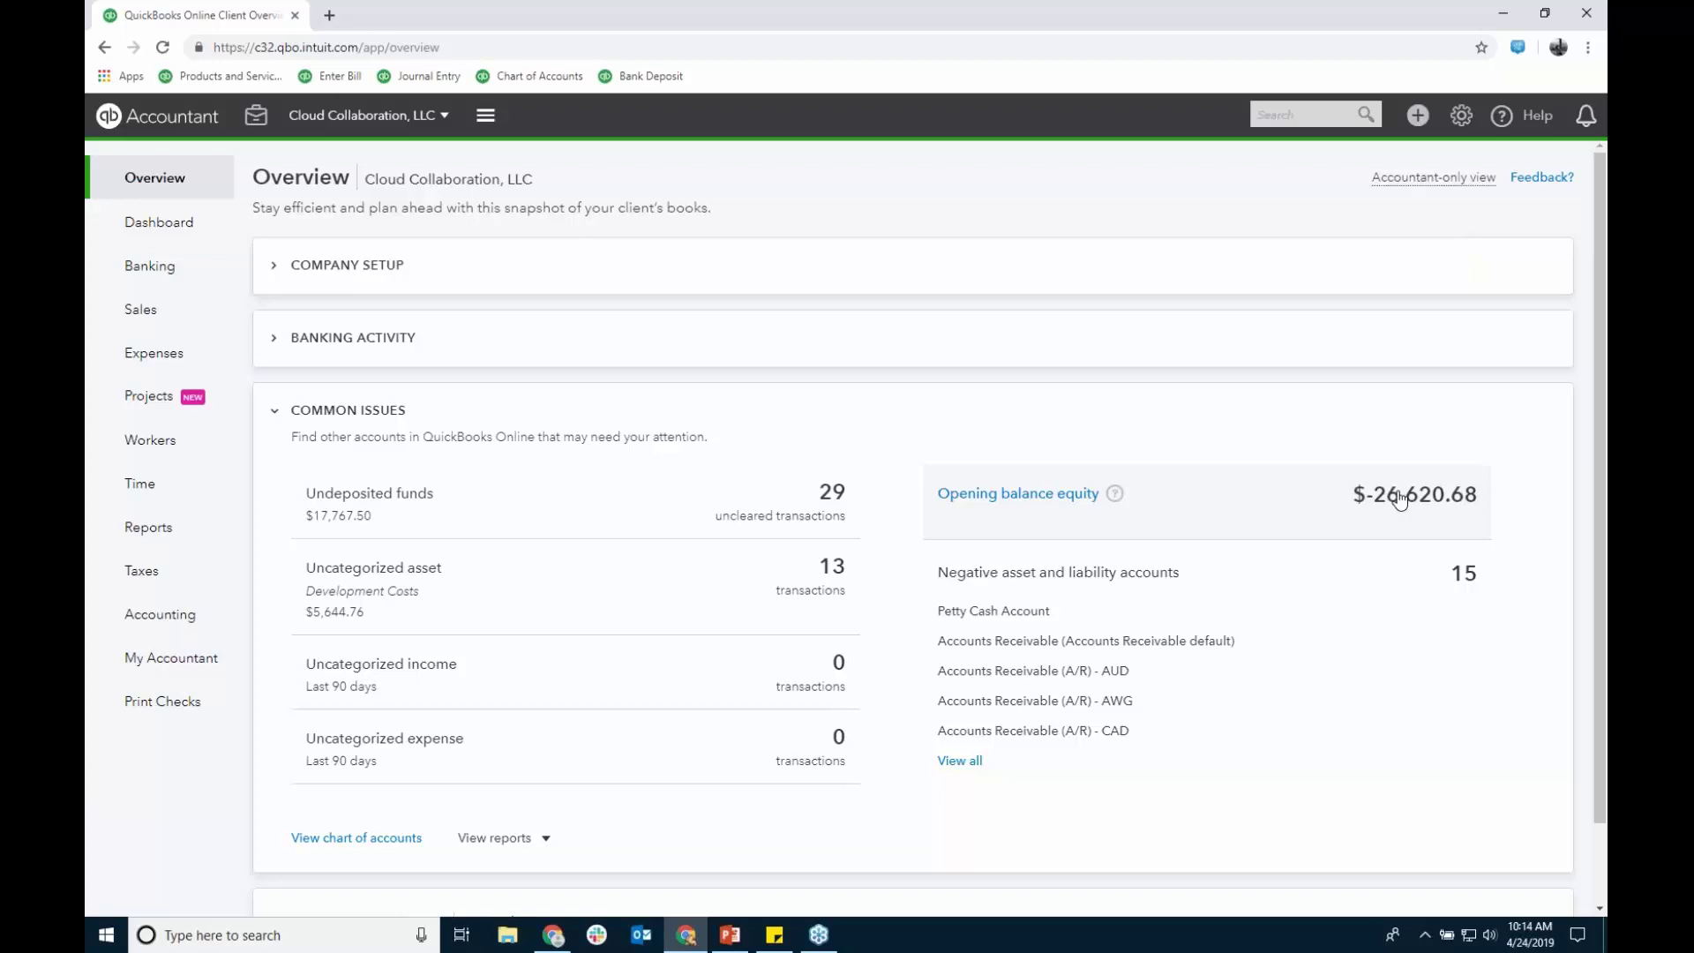
{"action": "left_click", "coordinate": [1400, 501]}
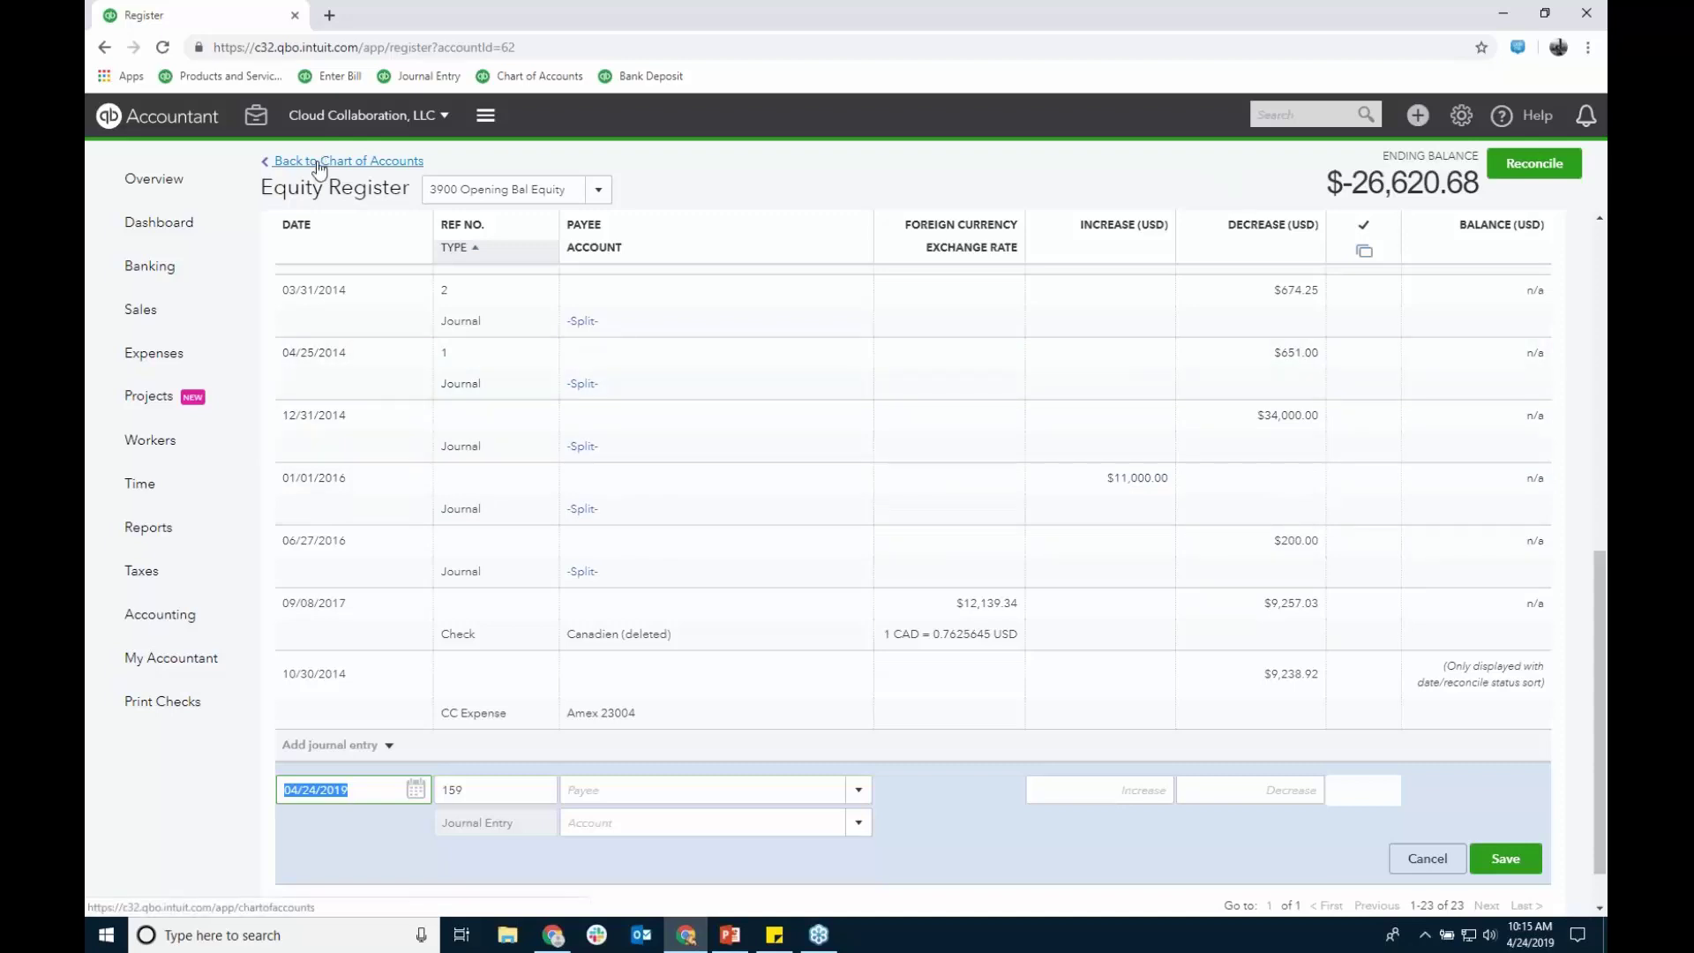
{"action": "left_click", "coordinate": [157, 180]}
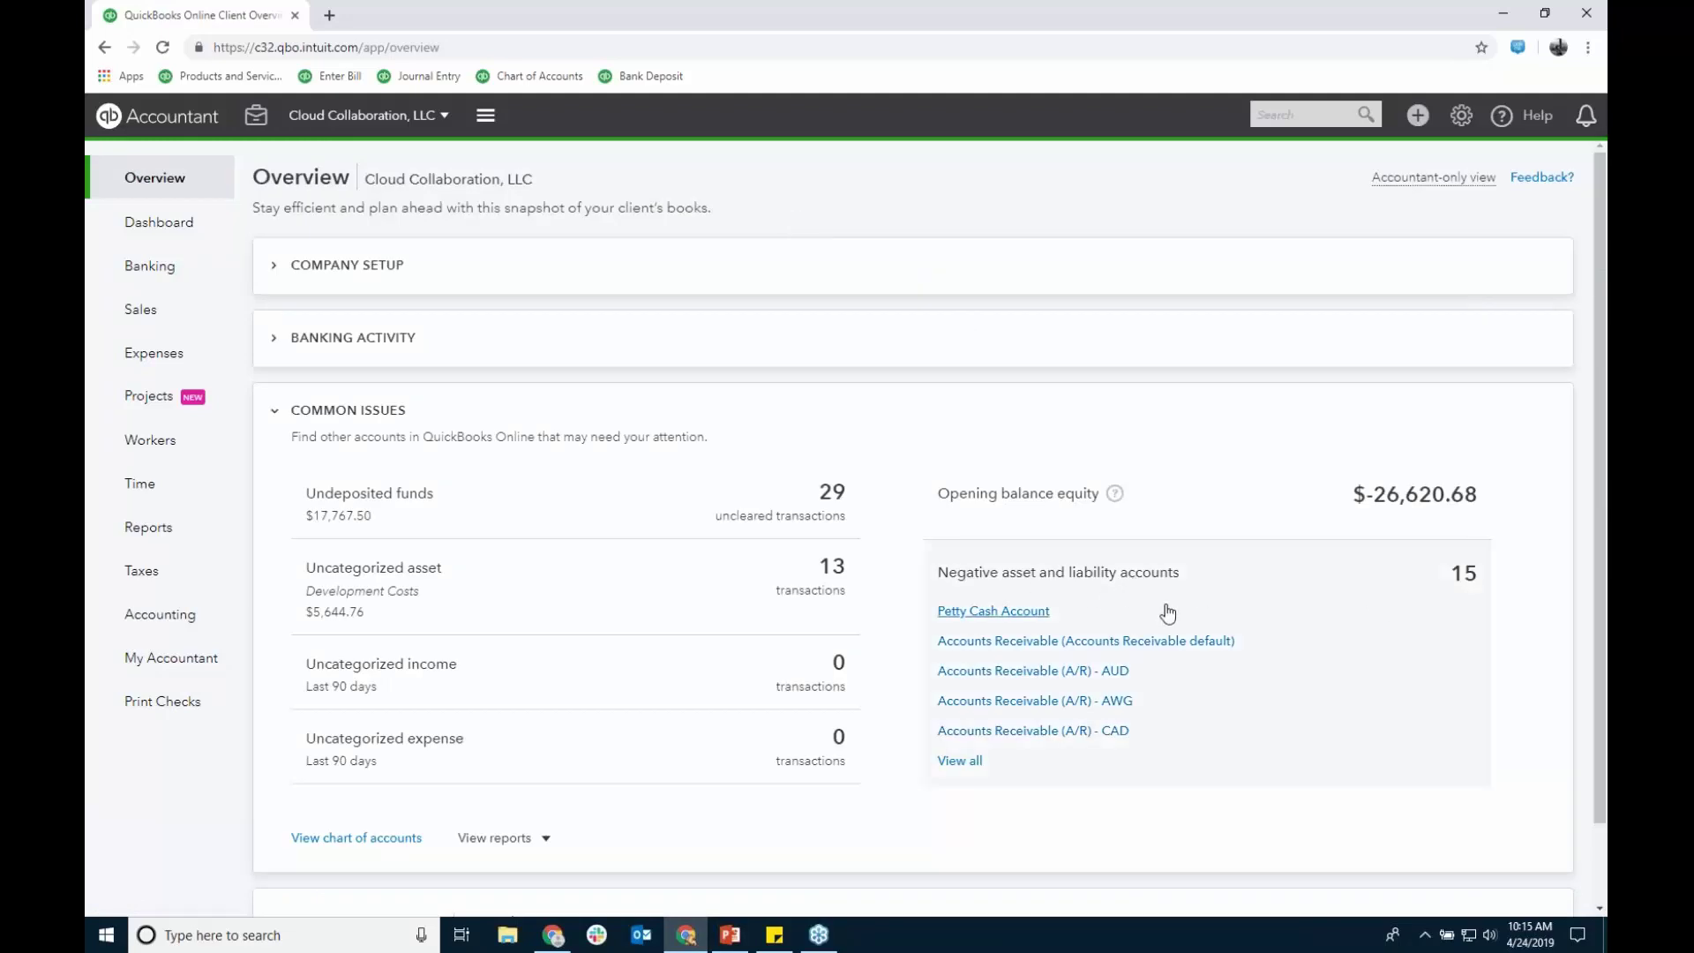
Step: Turn off Paper Ledger Mode in the Undeposited Funds register and view the transaction types that can be added
{"action": "left_click", "coordinate": [835, 499]}
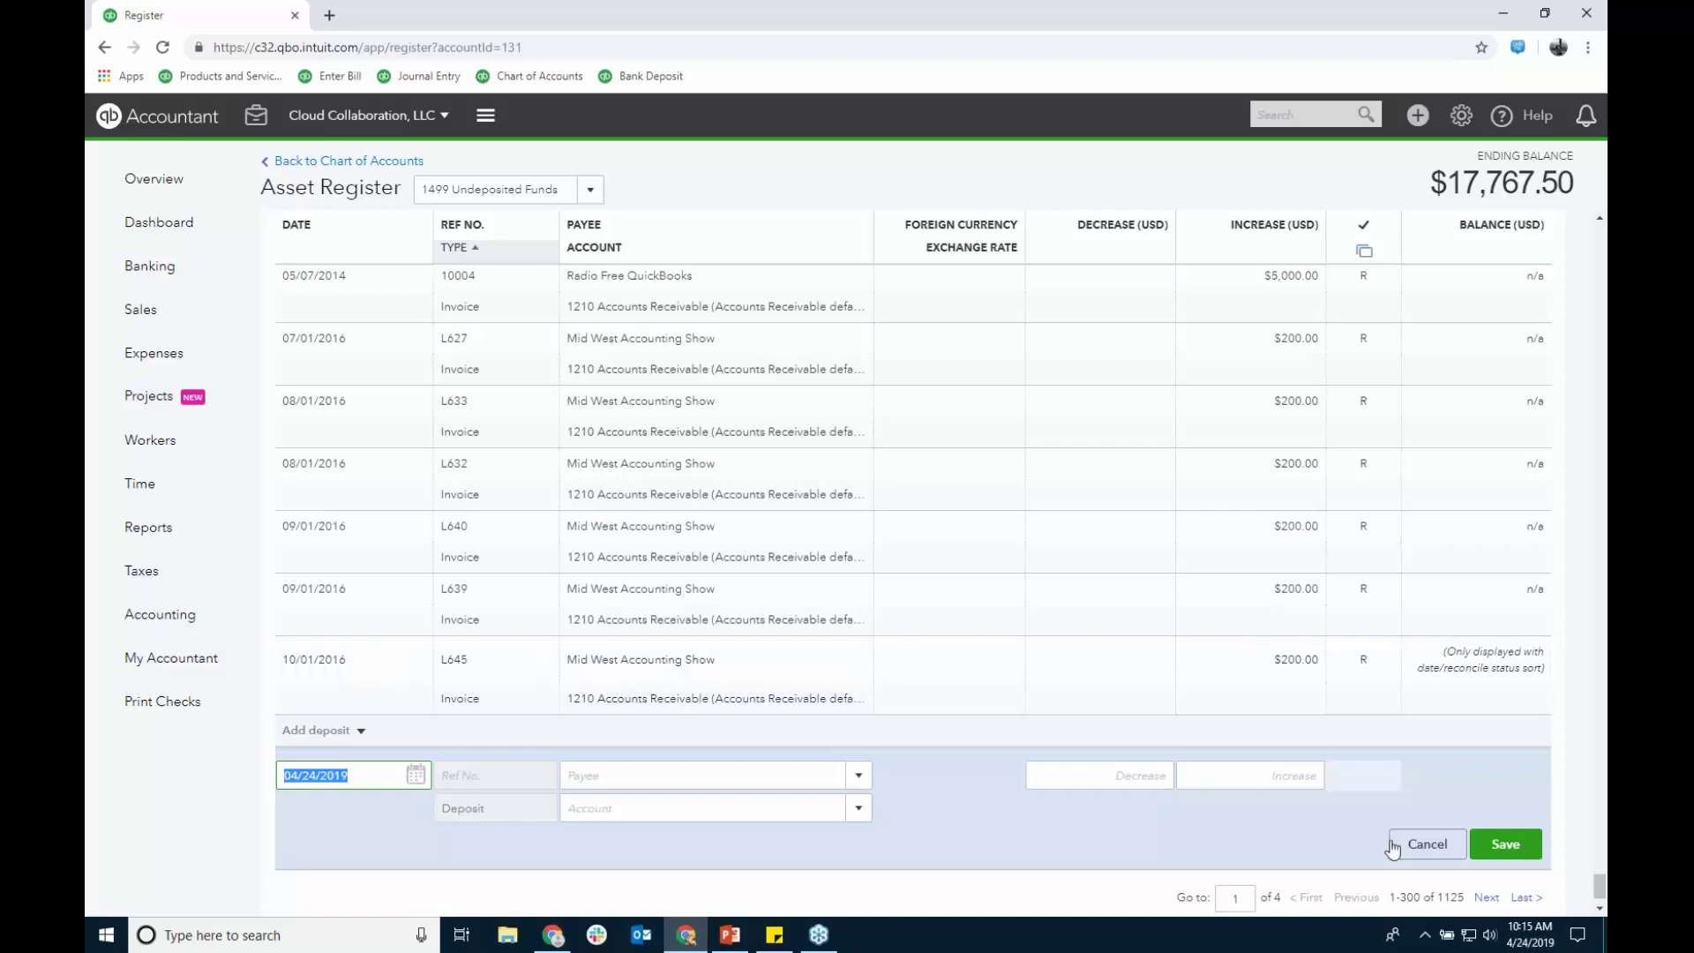
{"action": "left_click_drag", "start_coordinate": [1598, 883], "coordinate": [1584, 310]}
{"action": "left_click", "coordinate": [1535, 303]}
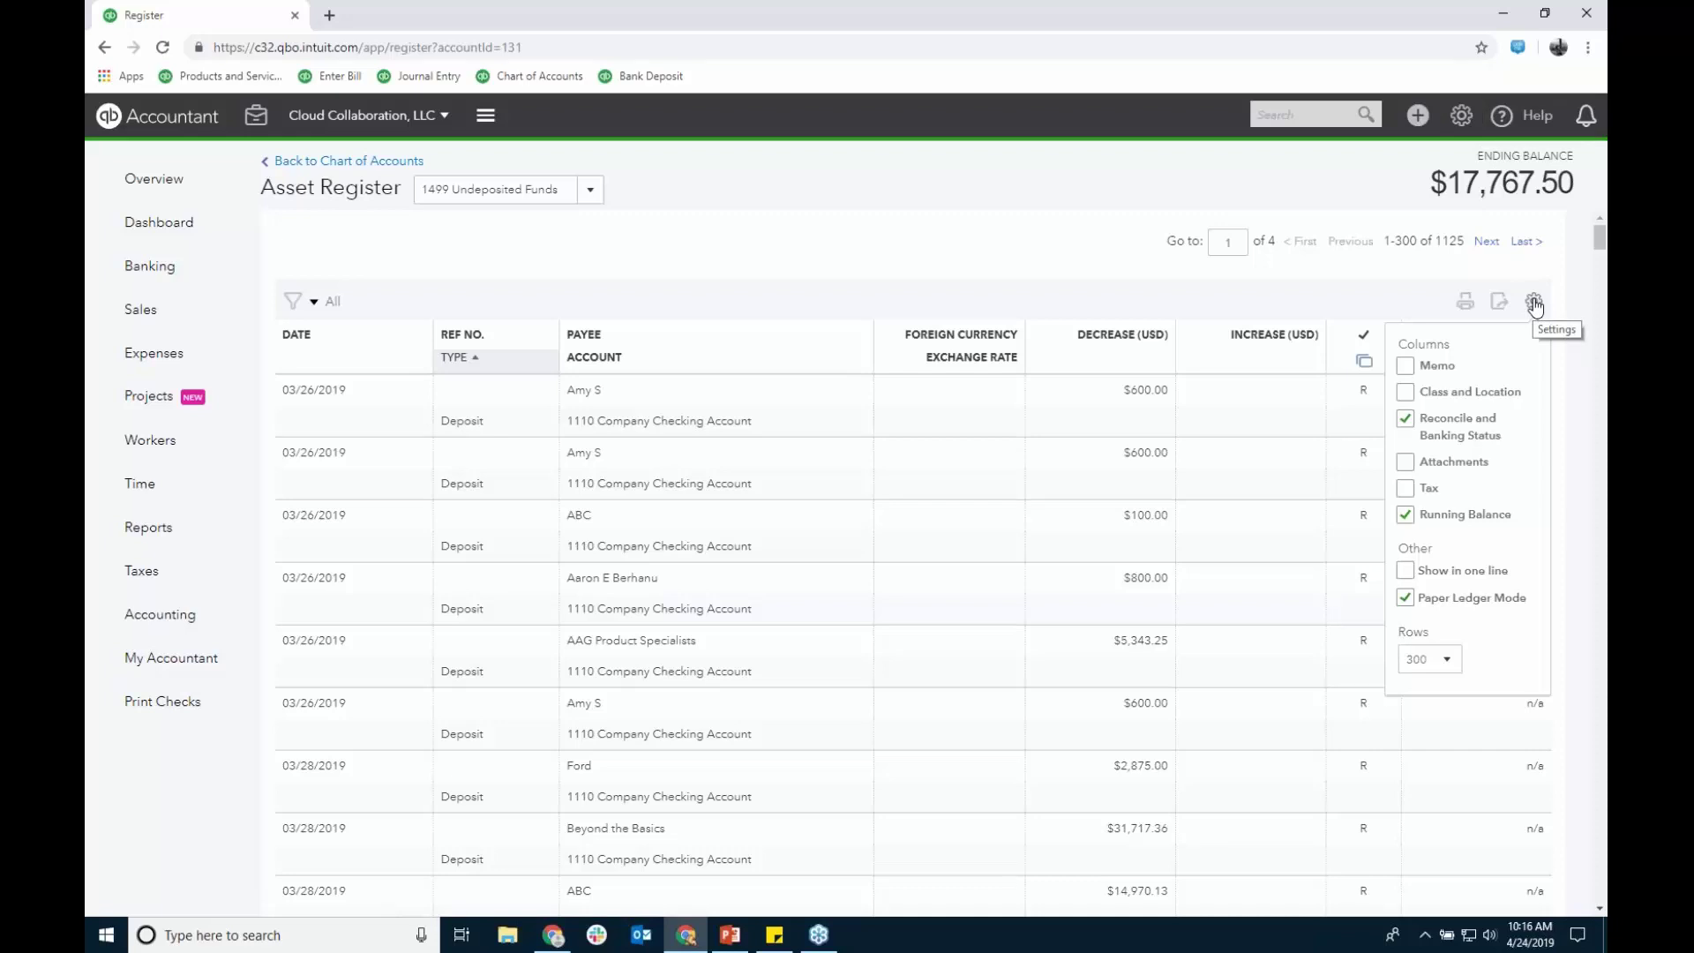
{"action": "left_click", "coordinate": [1405, 598]}
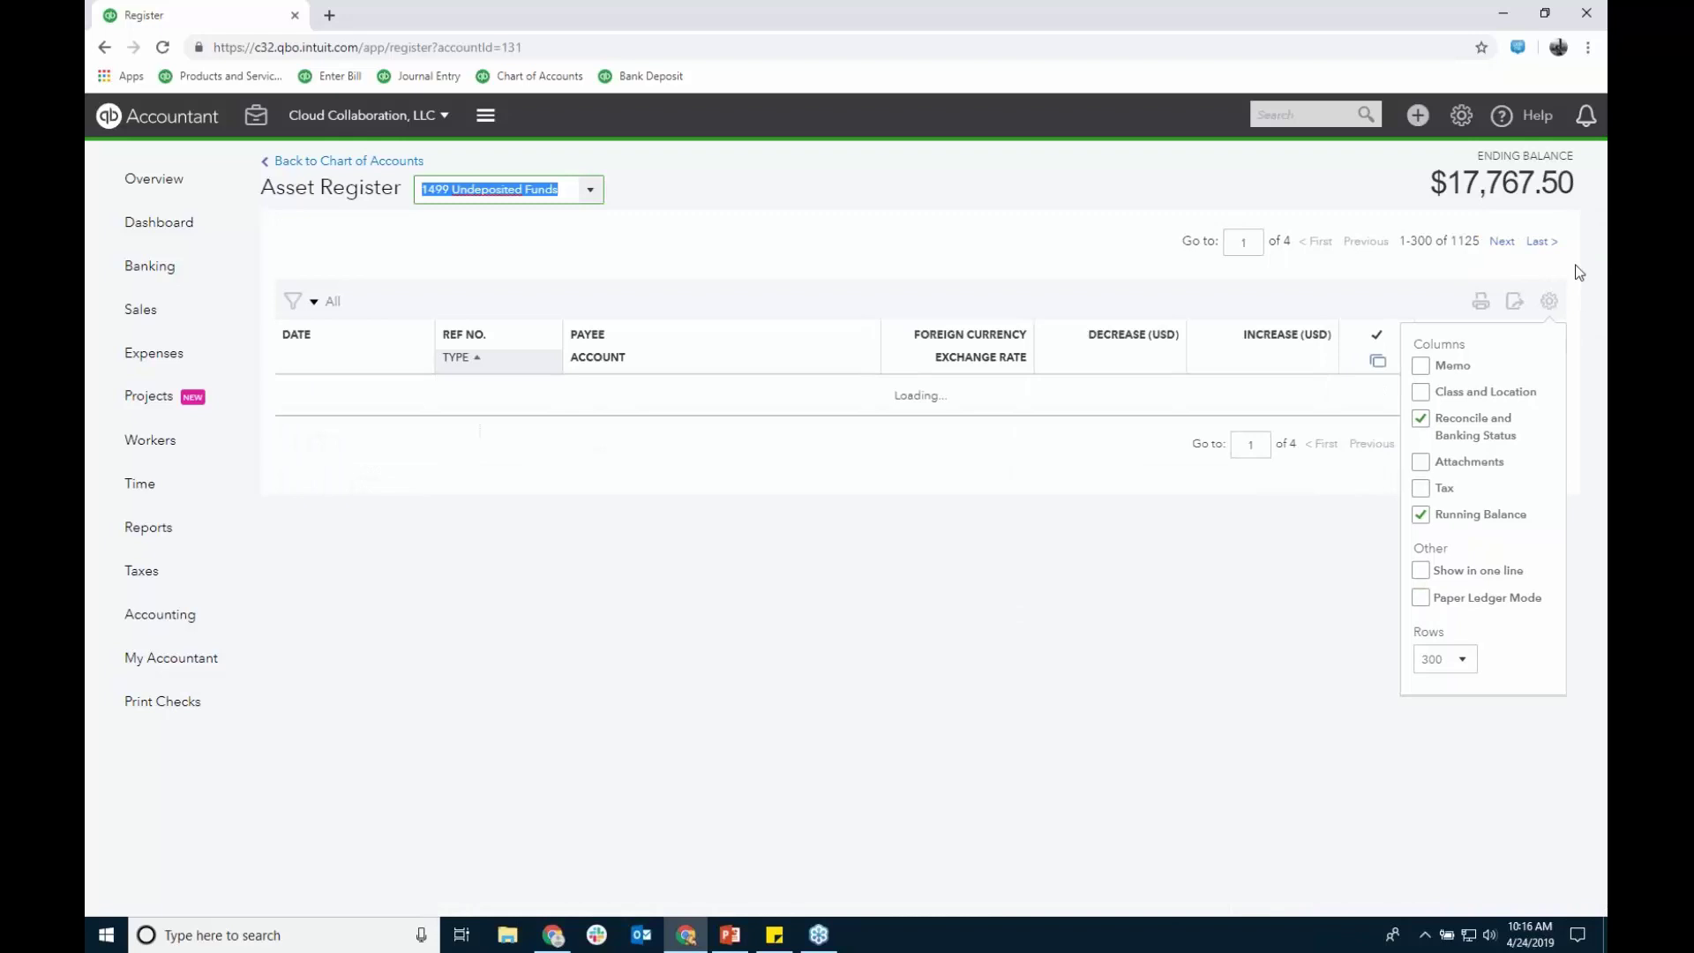
{"action": "left_click", "coordinate": [1069, 189]}
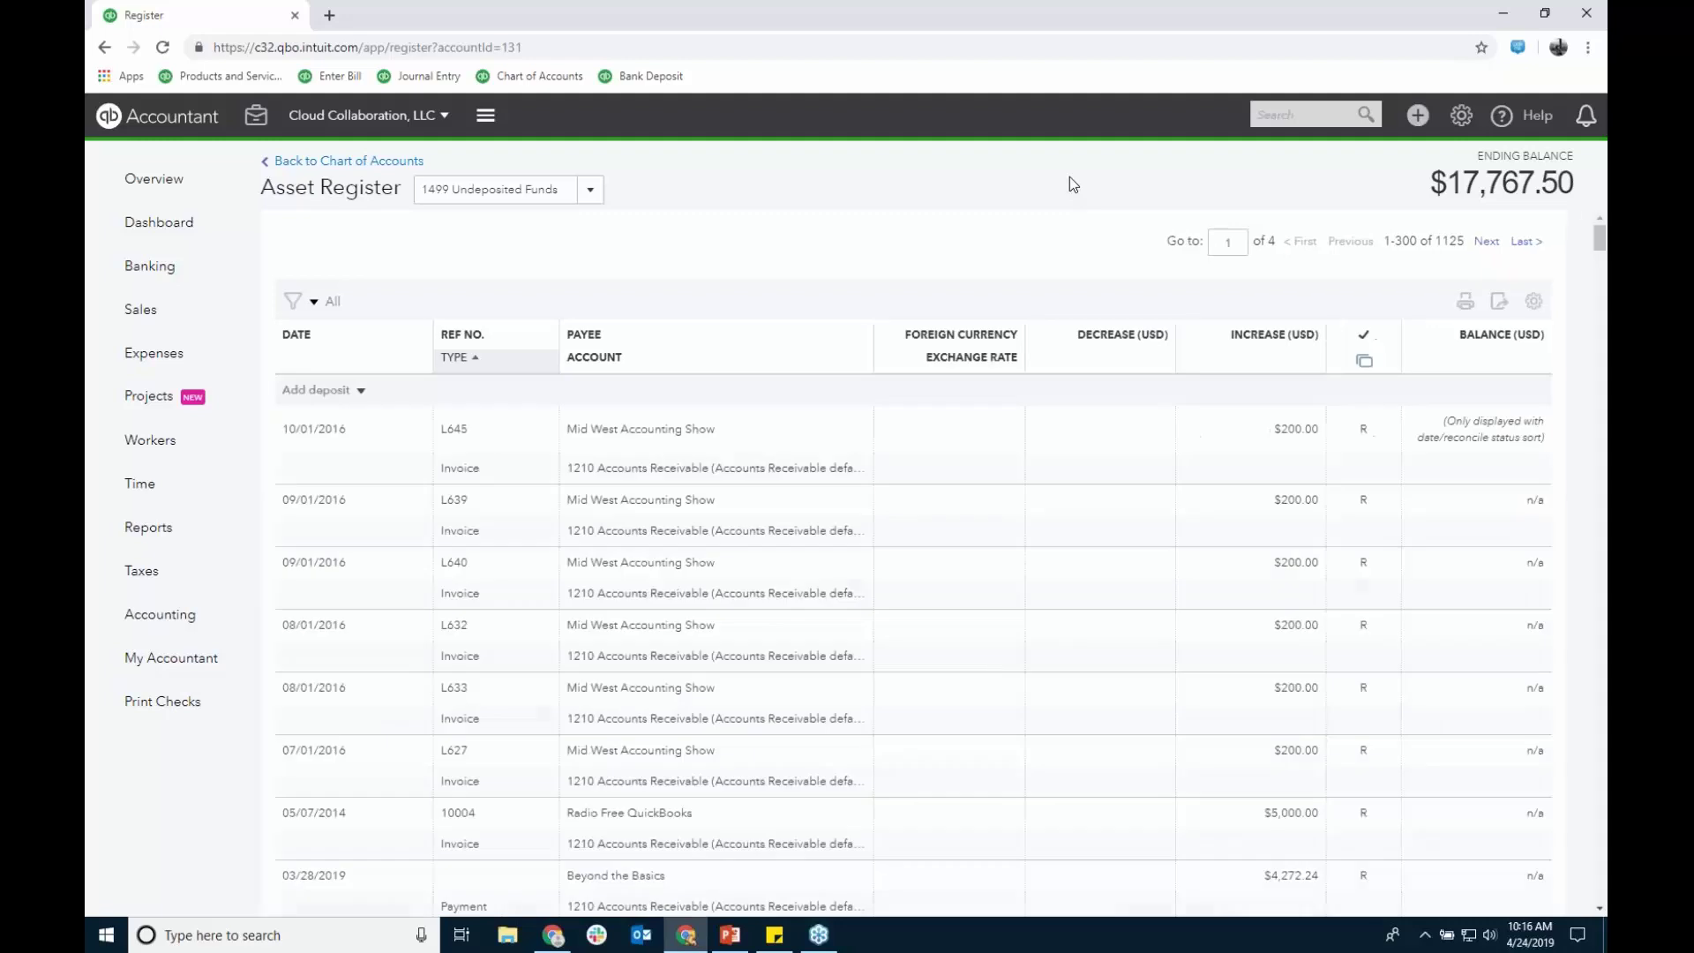
{"action": "left_click", "coordinate": [362, 391]}
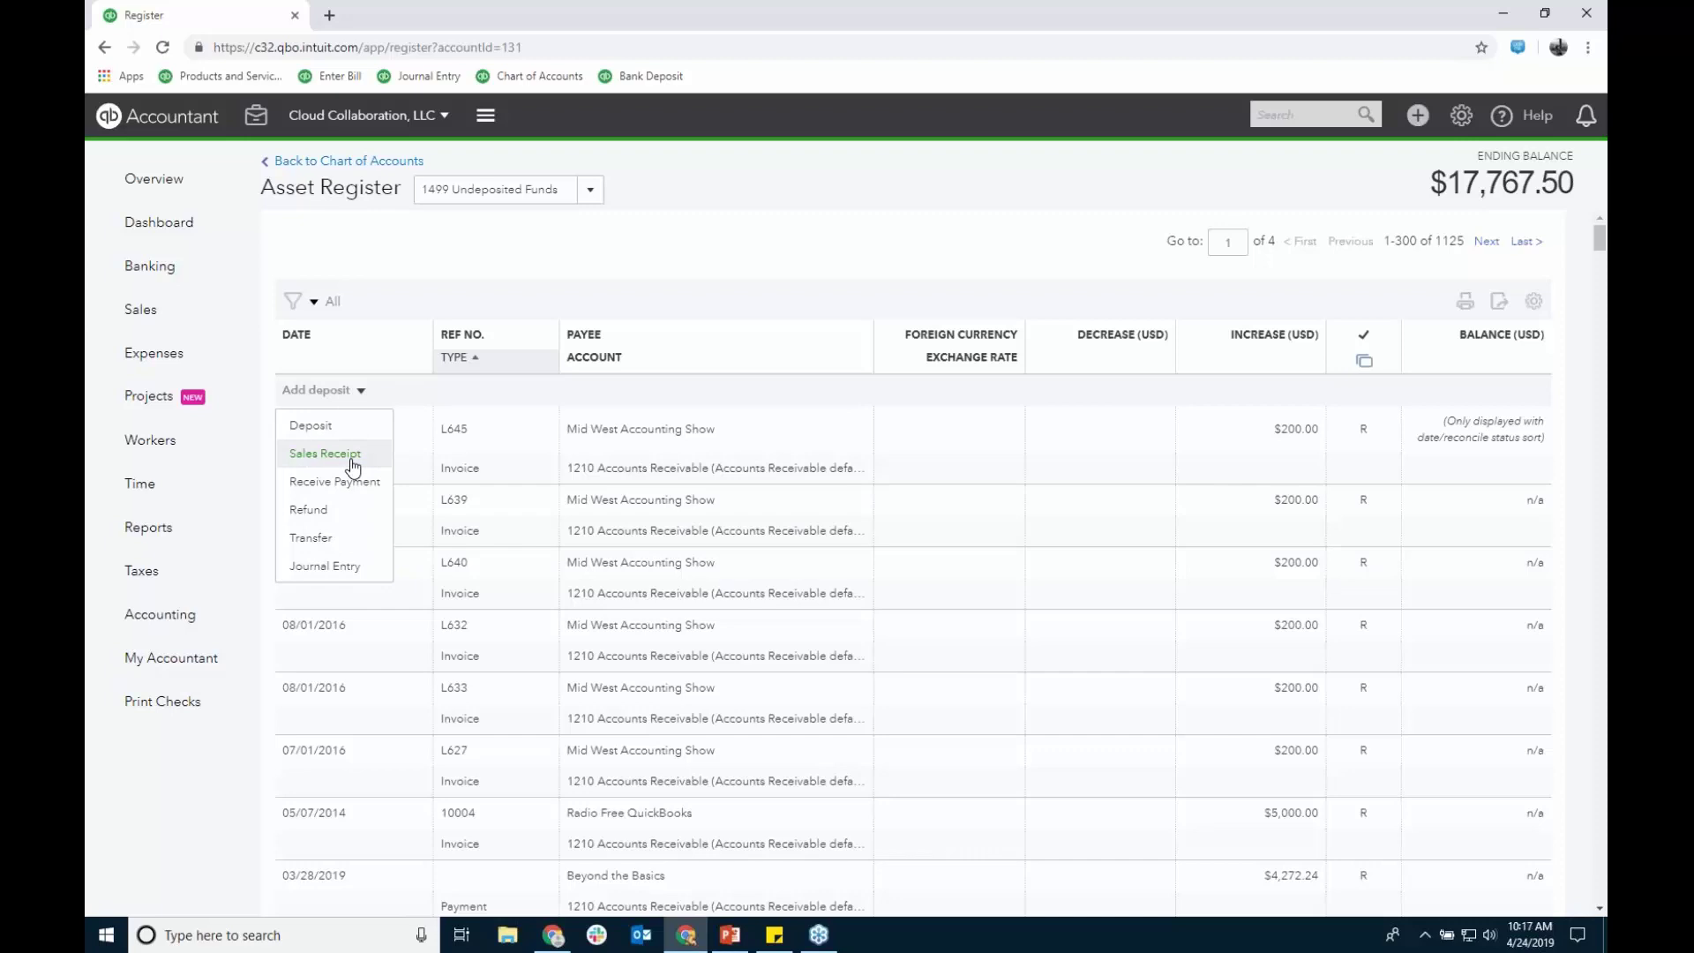
{"action": "left_click", "coordinate": [1024, 236]}
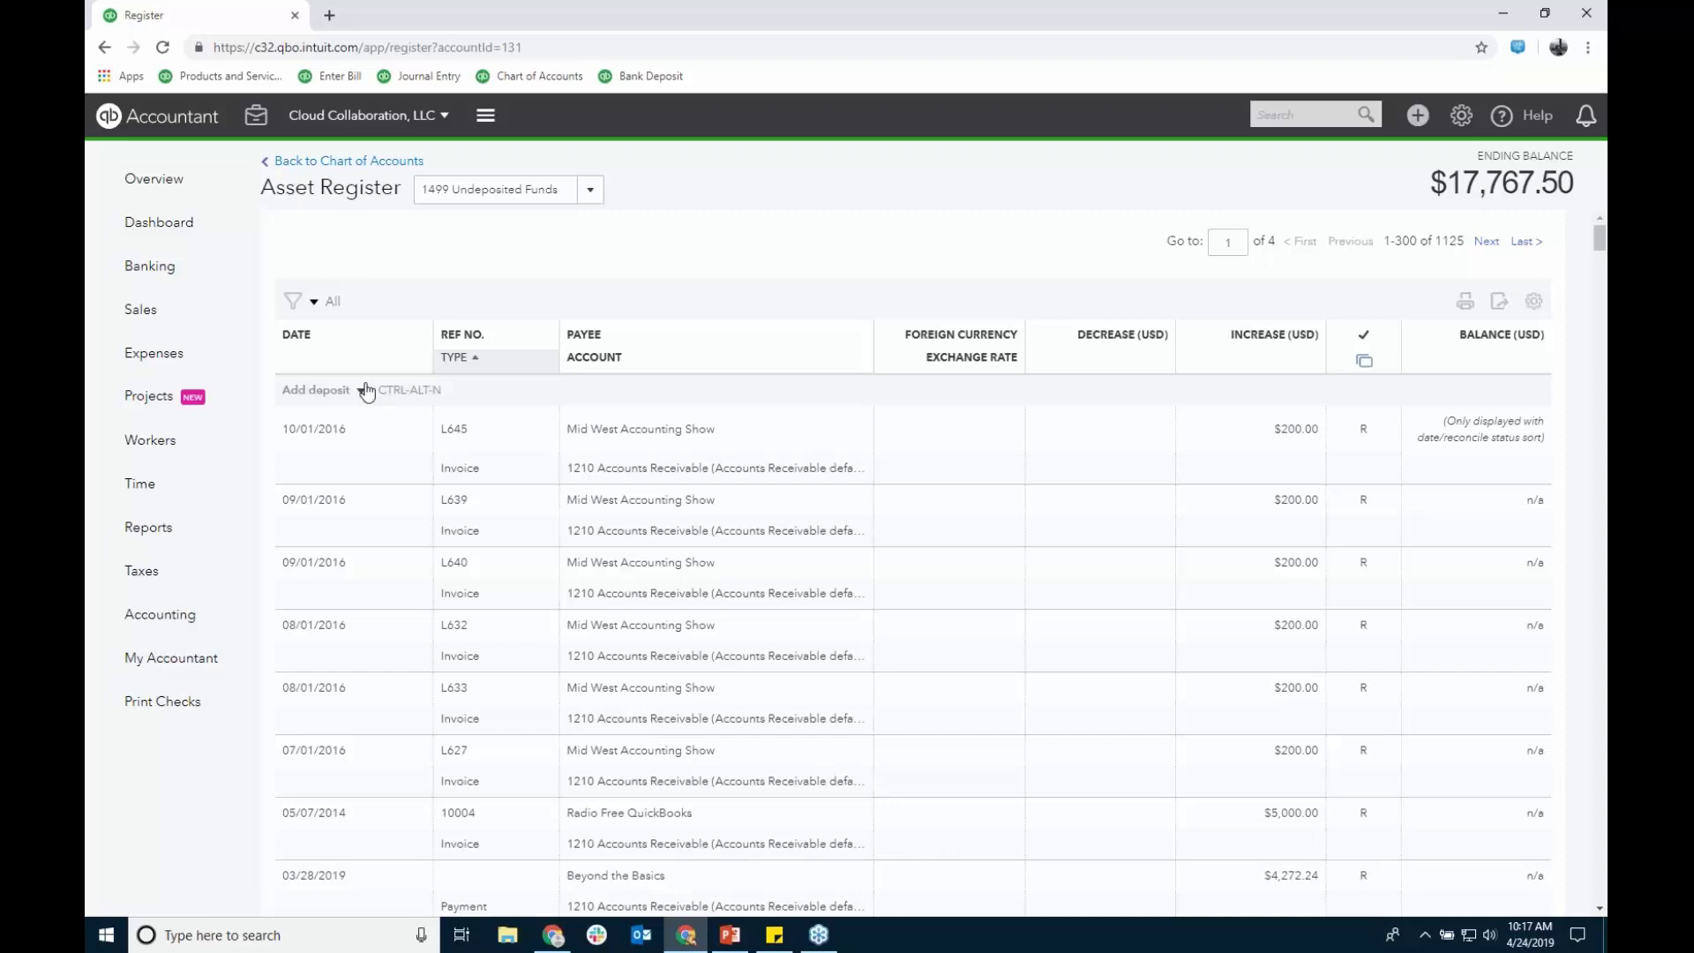
Step: Turn on Paper Ledger Mode in the Undeposited Funds register and show the transaction types offered for a new entry
{"action": "left_click", "coordinate": [1538, 311]}
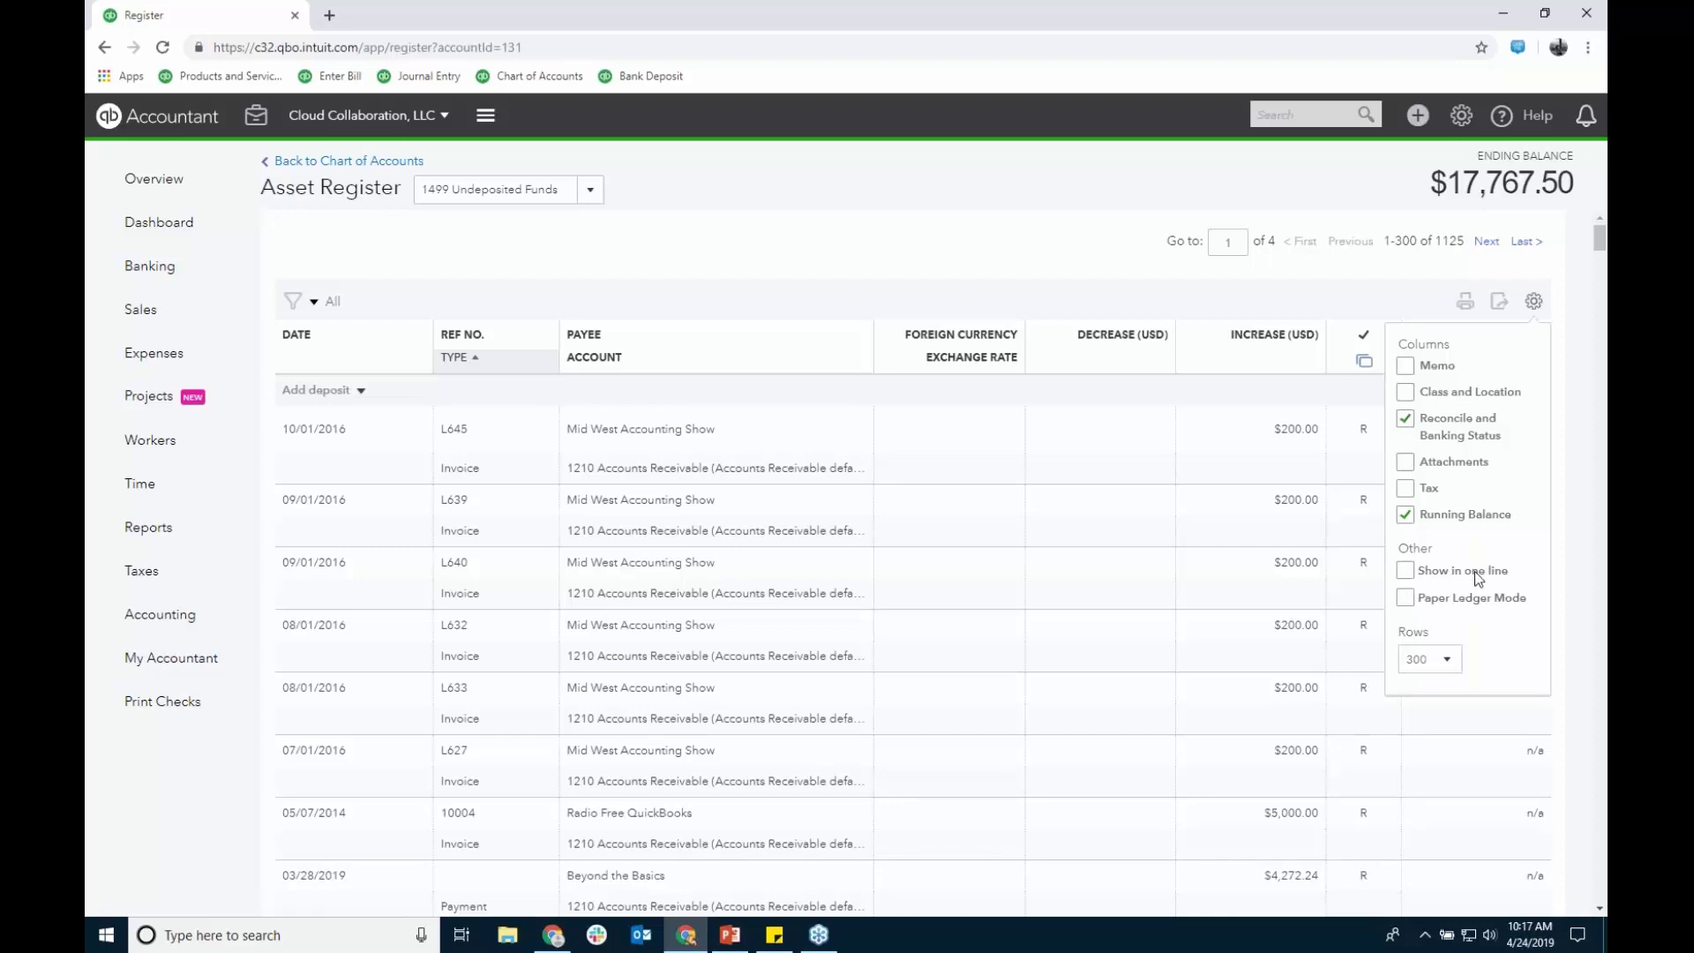
{"action": "left_click", "coordinate": [1407, 598]}
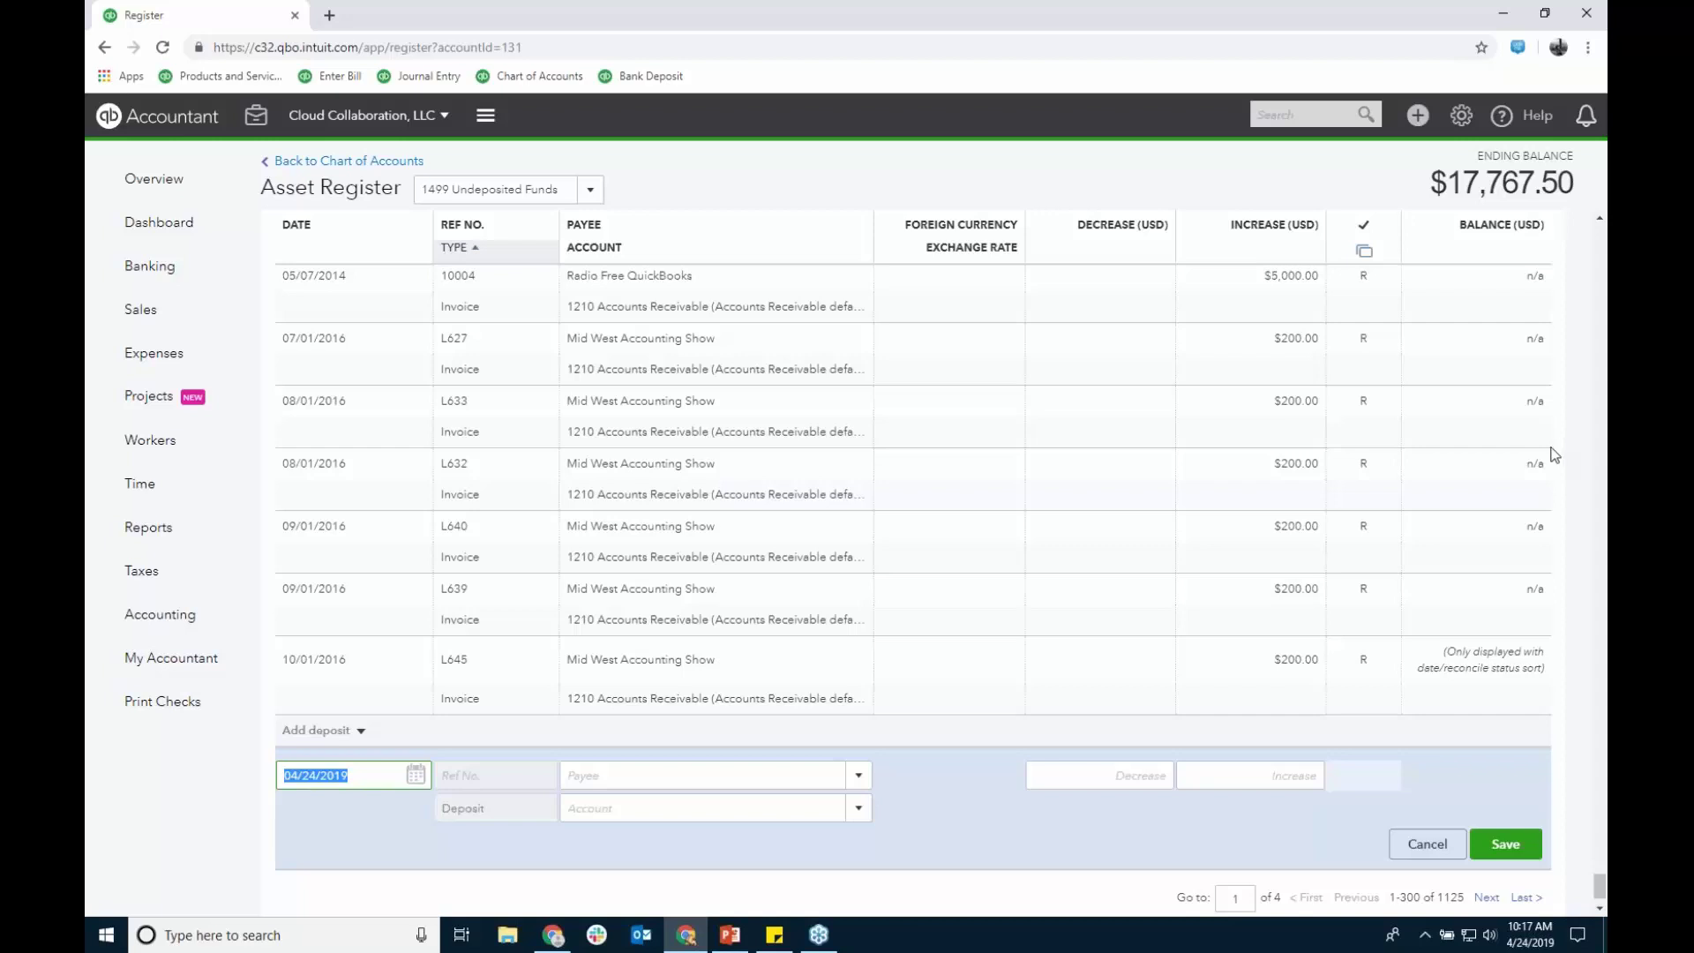
{"action": "left_click", "coordinate": [360, 732]}
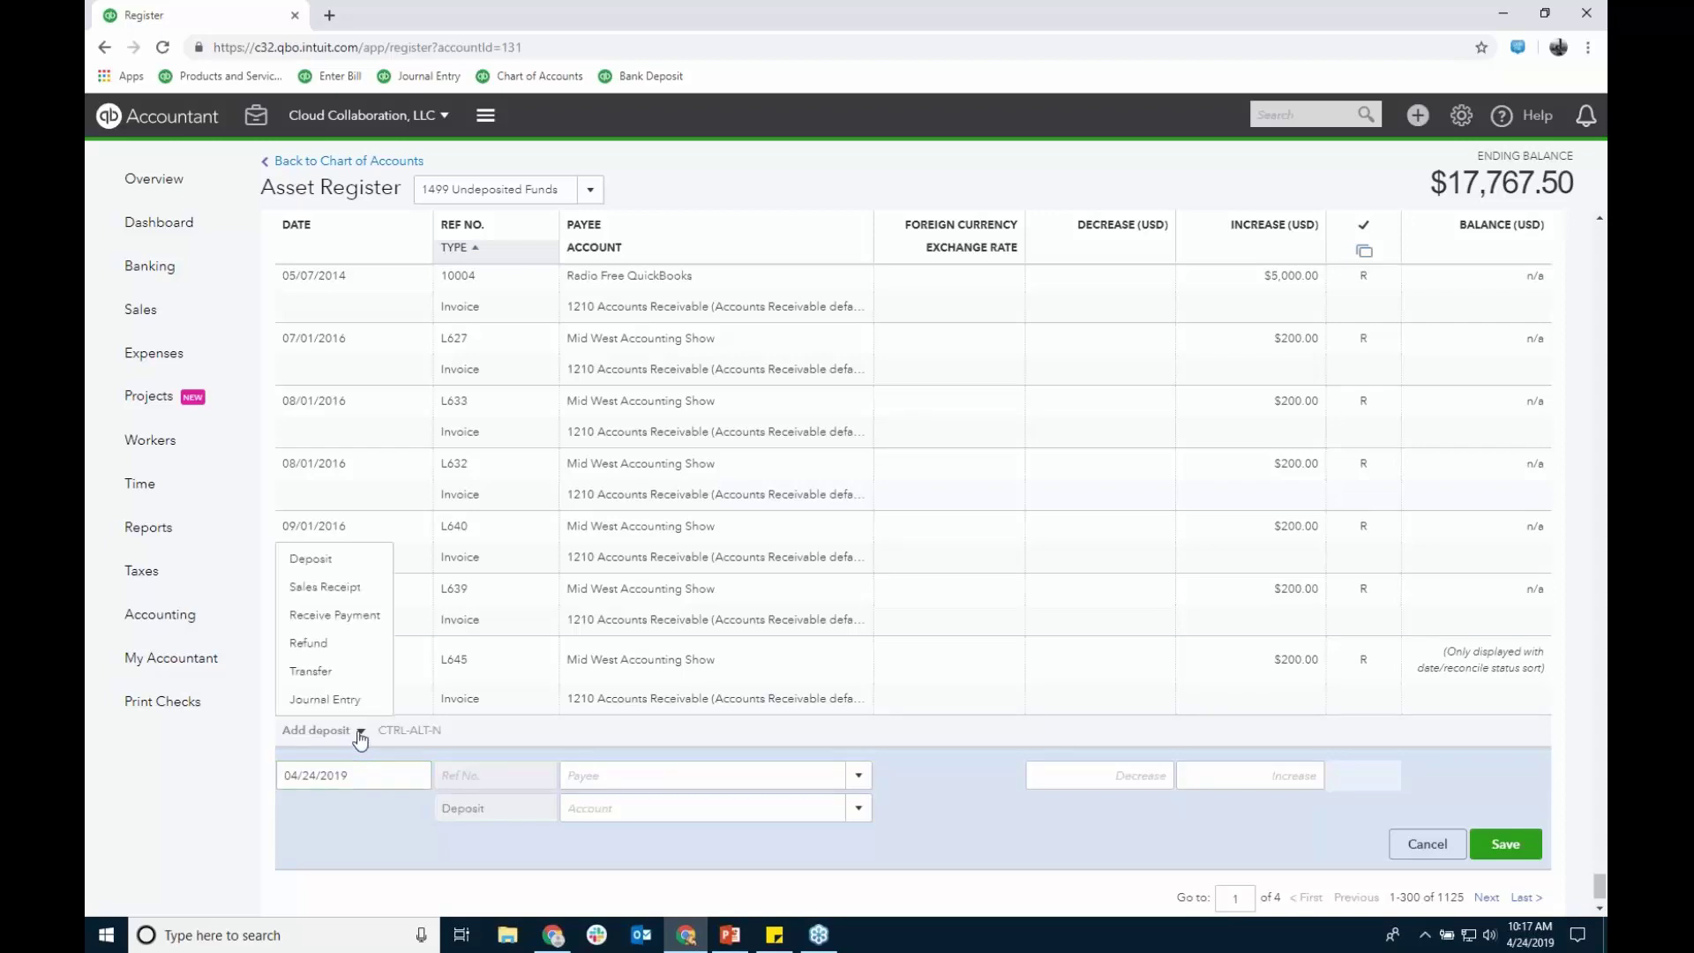
Step: Leave the Undeposited Funds register for the client Overview and collapse the Common Issues section
{"action": "left_click", "coordinate": [1078, 831]}
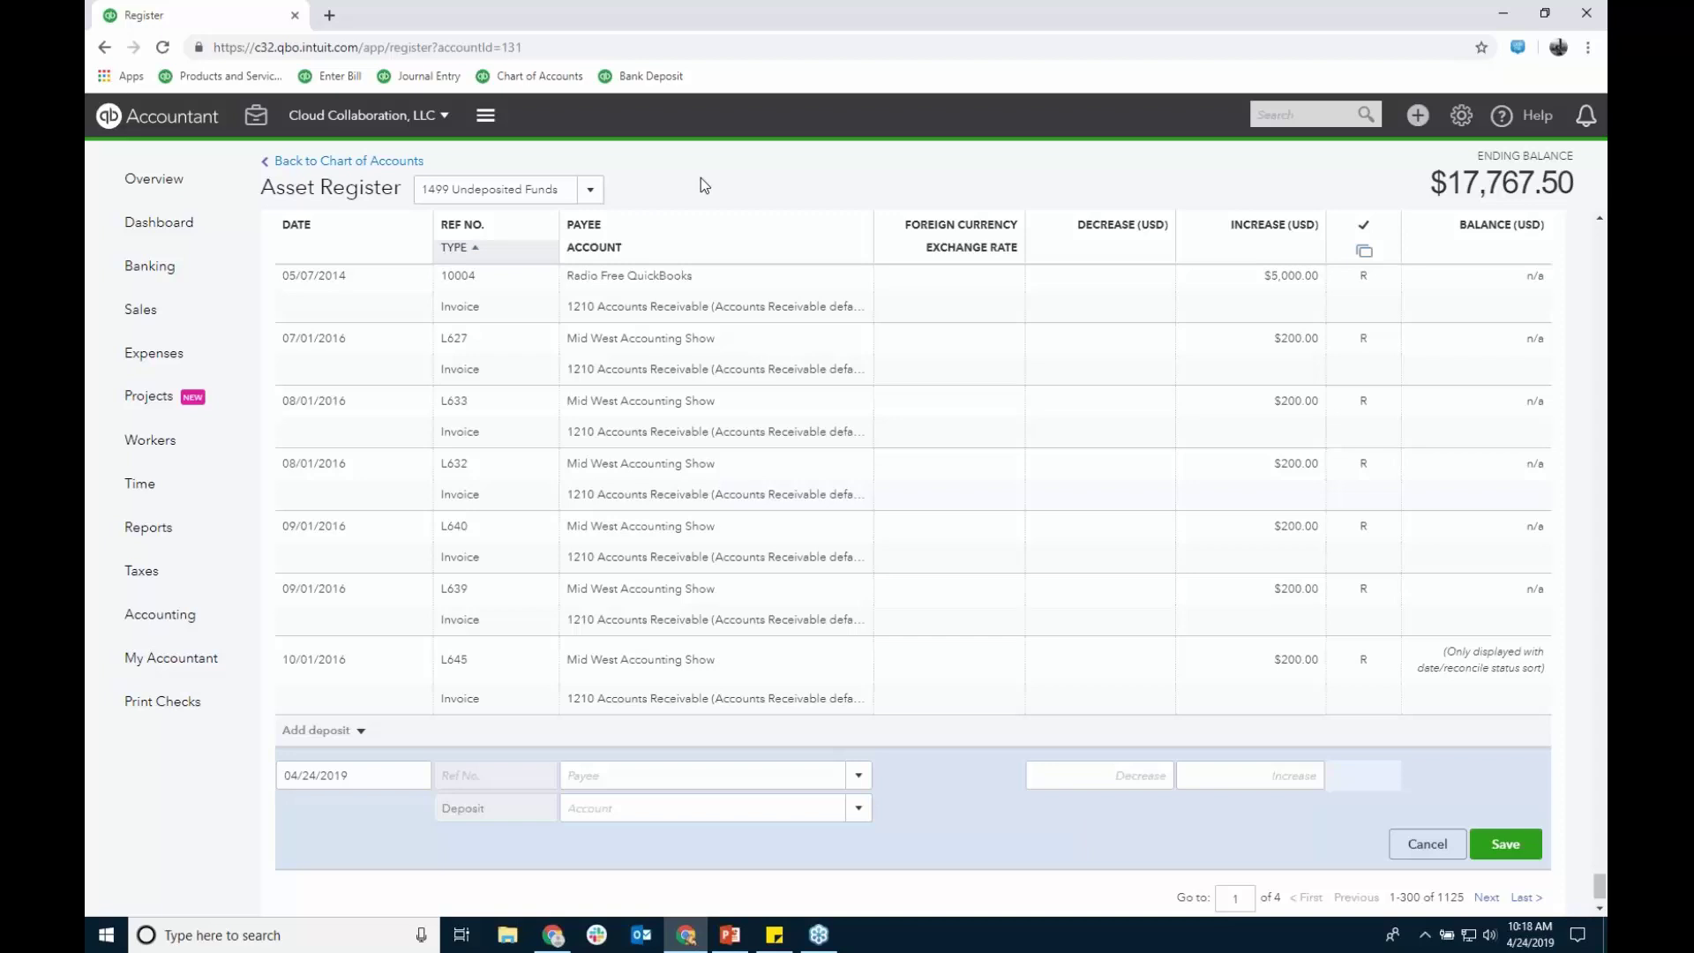
{"action": "left_click", "coordinate": [180, 189]}
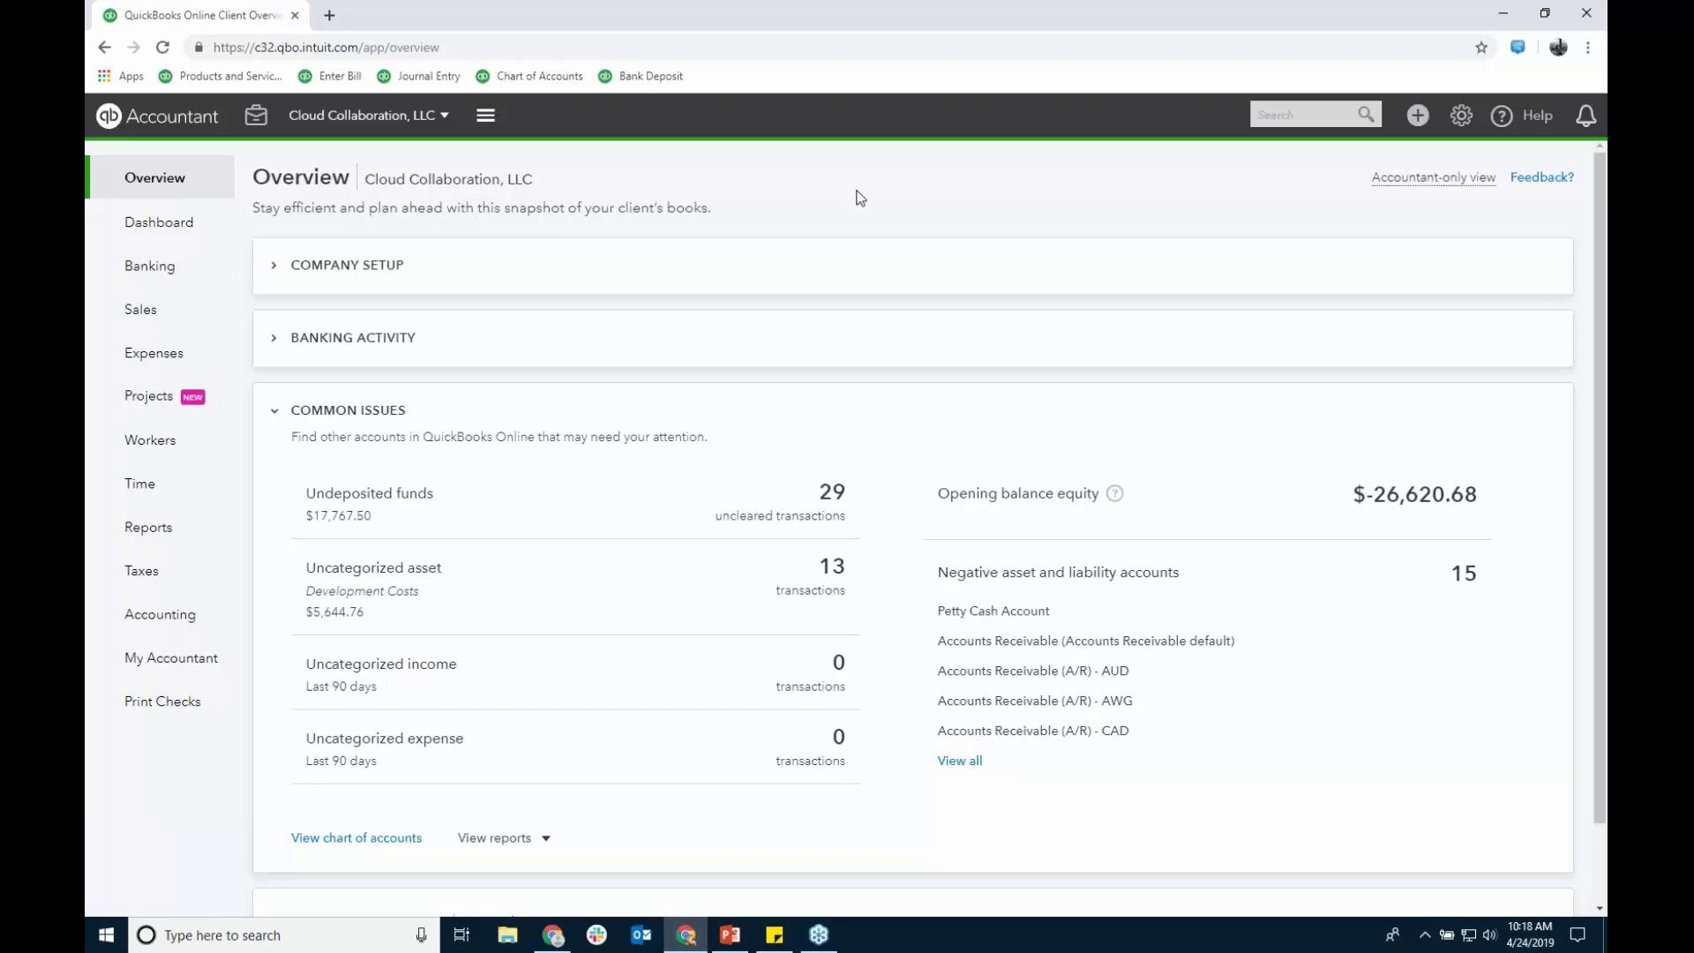
{"action": "left_click", "coordinate": [273, 411]}
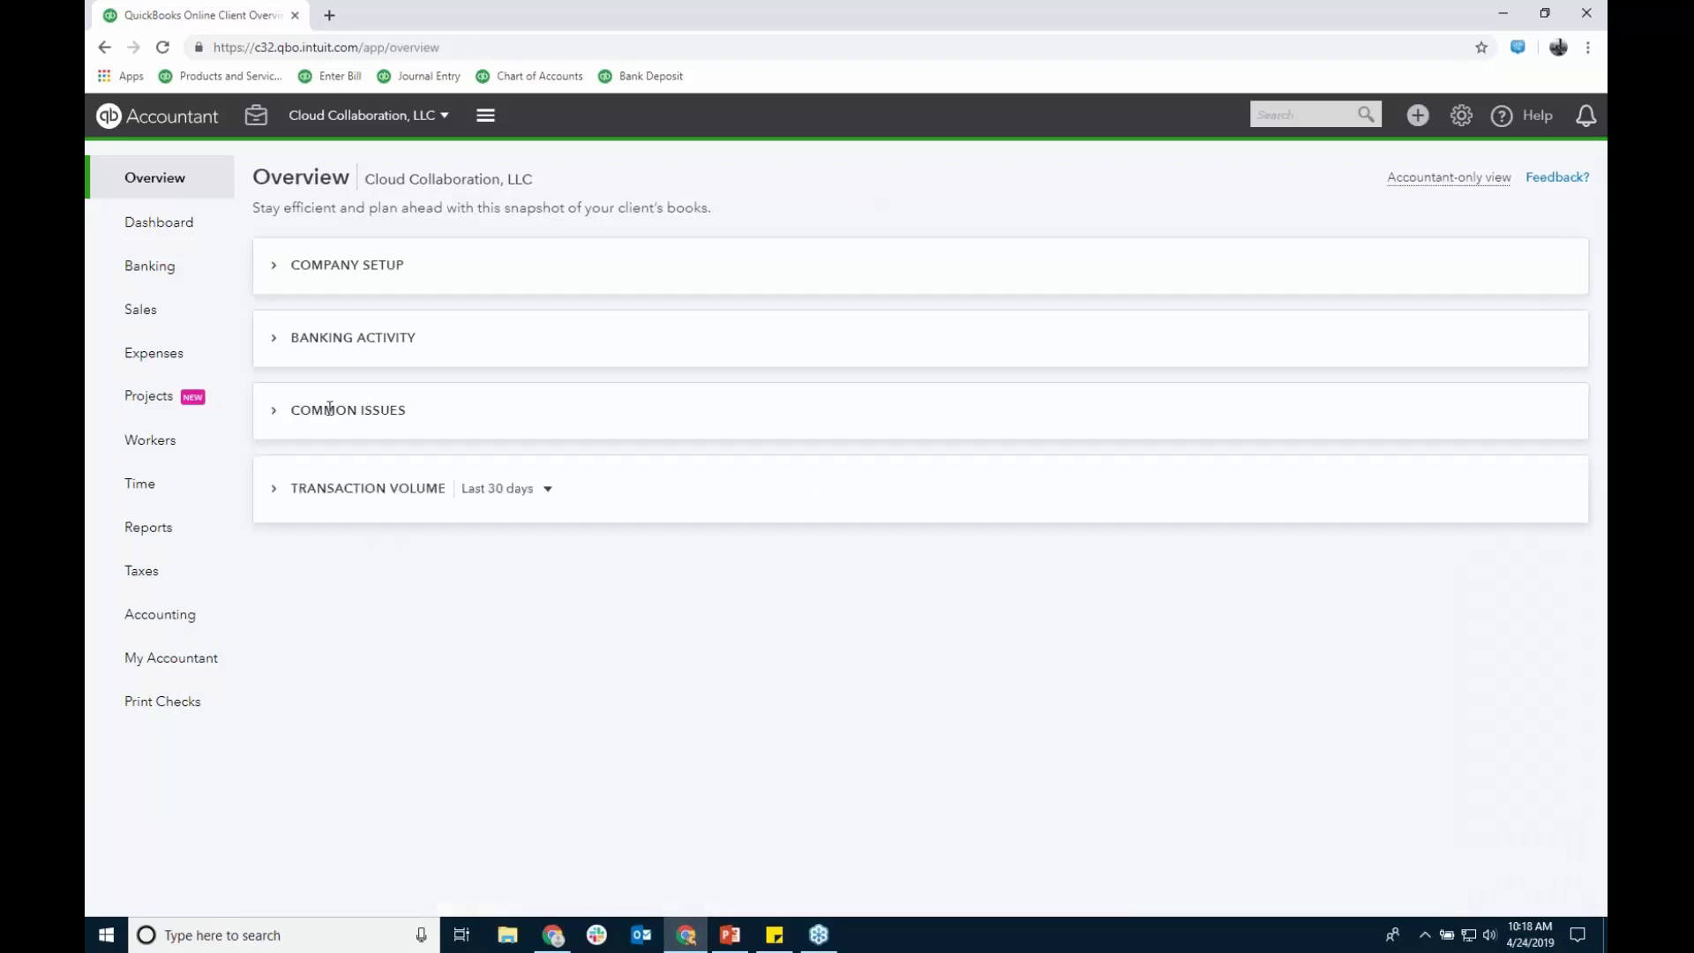
Step: View the Transaction Volume section of the Overview for the last 365 days and collapse it
{"action": "left_click", "coordinate": [276, 490]}
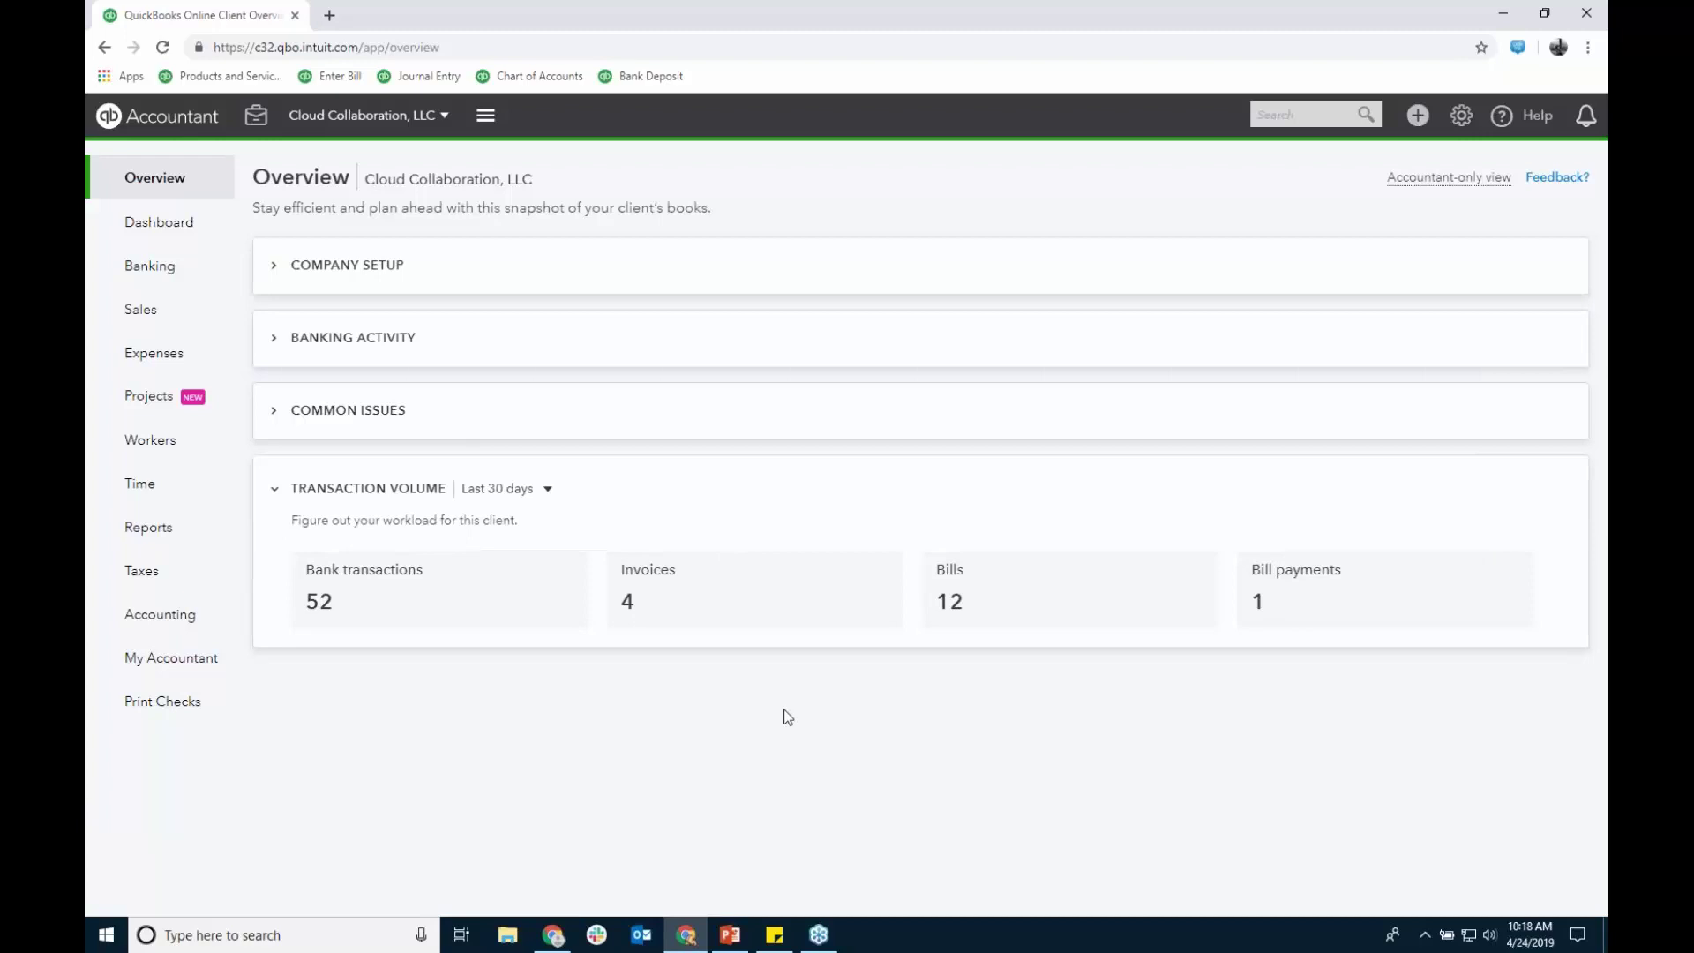
{"action": "left_click", "coordinate": [550, 492]}
{"action": "left_click", "coordinate": [520, 587]}
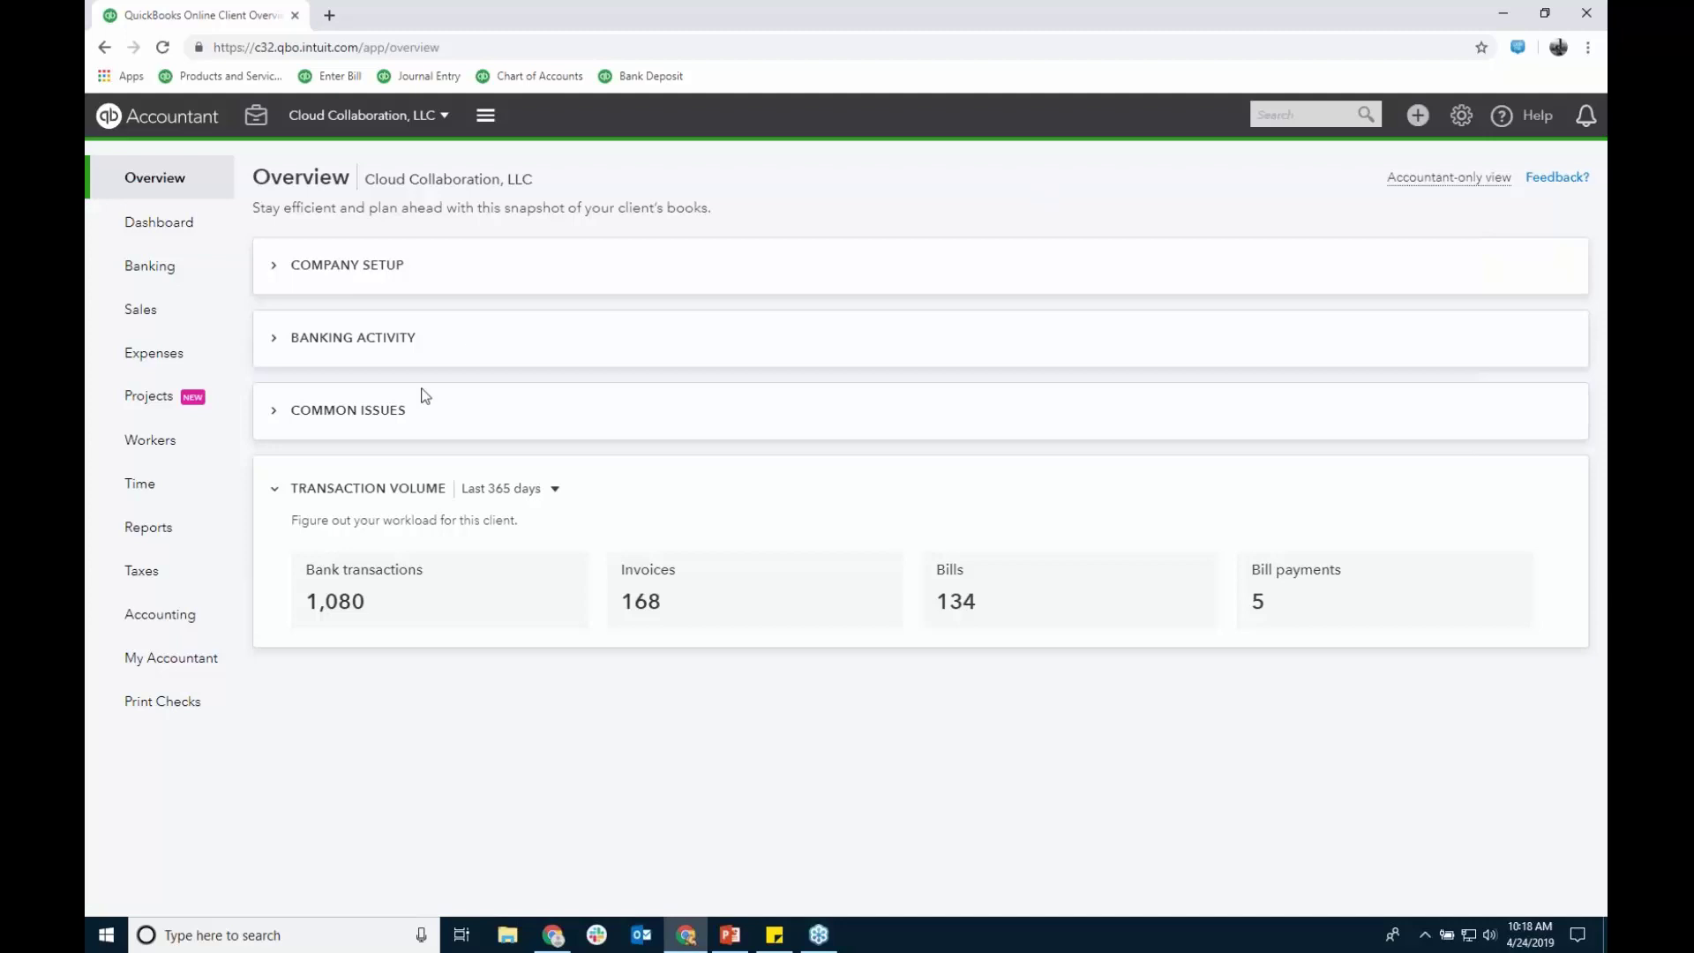
{"action": "left_click", "coordinate": [275, 489]}
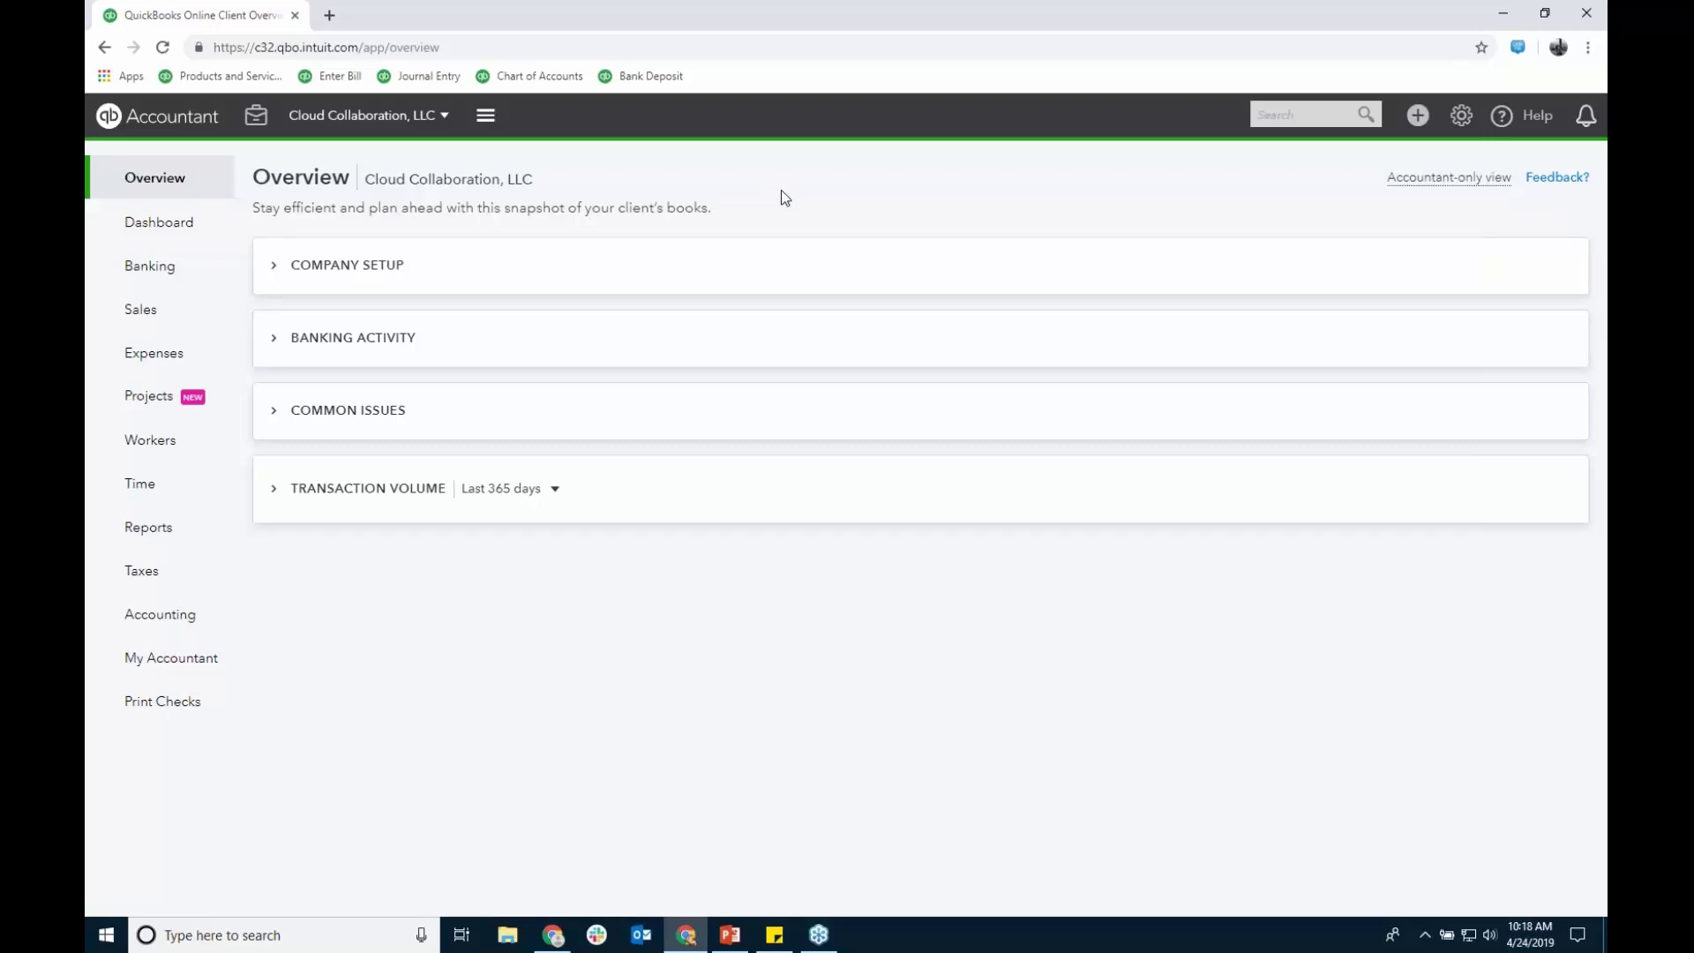
Step: View the client's Dashboard and open Report Tools from the accountant tools
{"action": "left_click", "coordinate": [167, 222]}
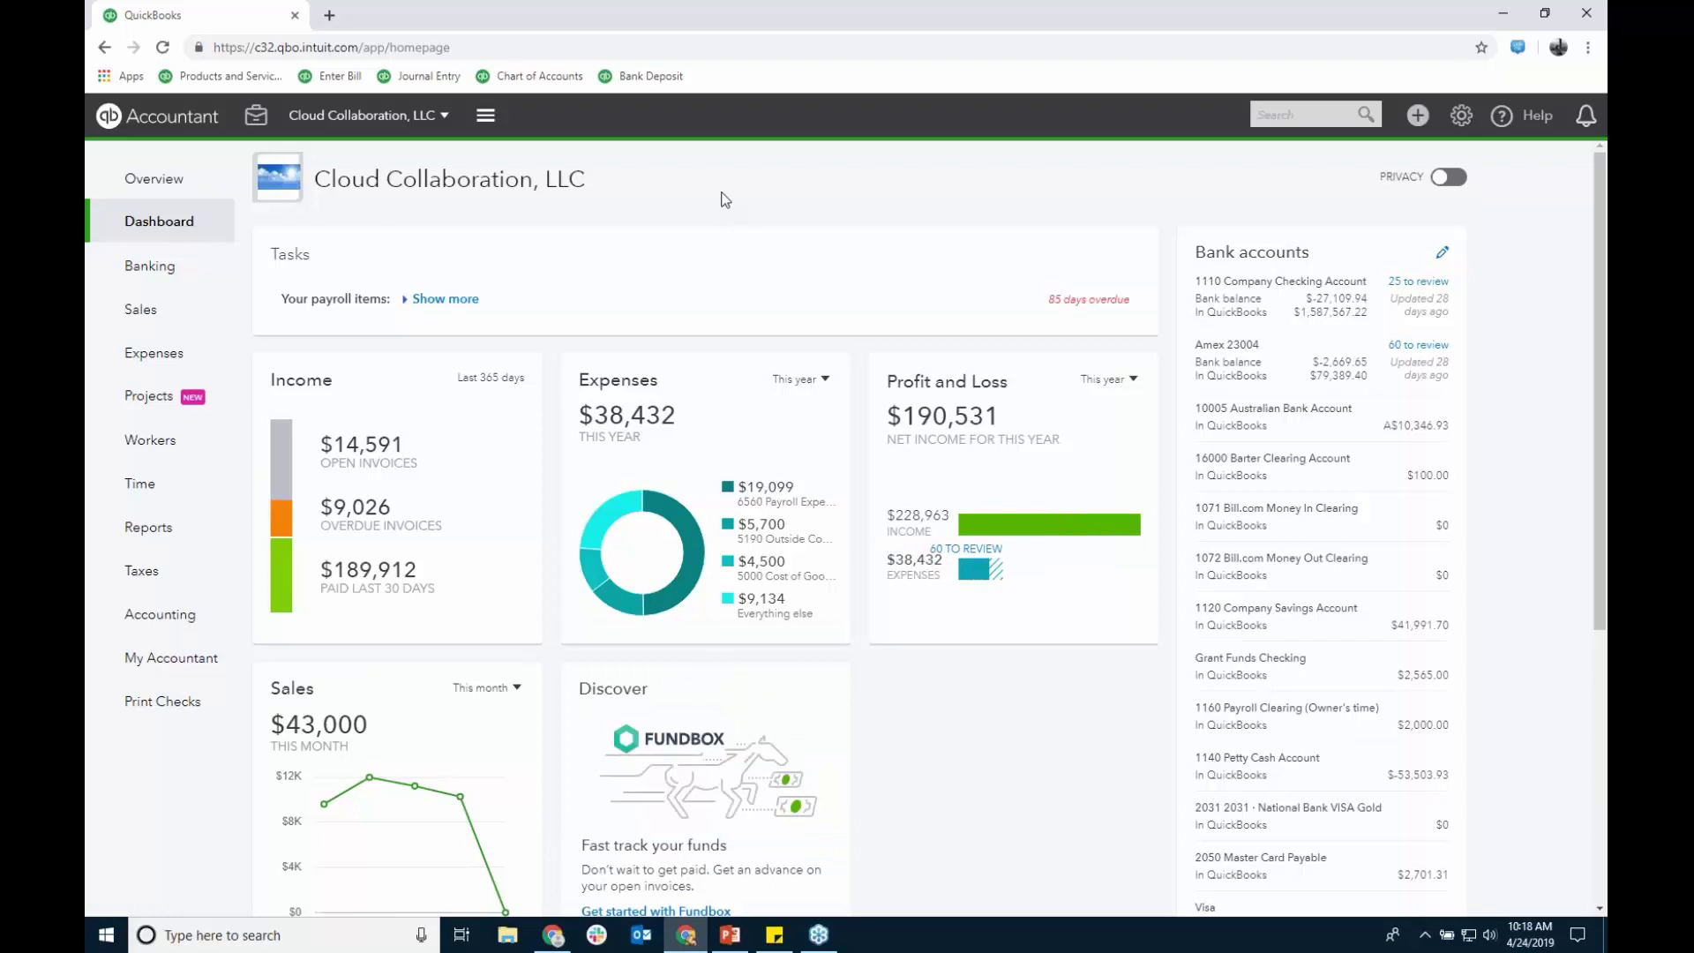
{"action": "left_click", "coordinate": [255, 123]}
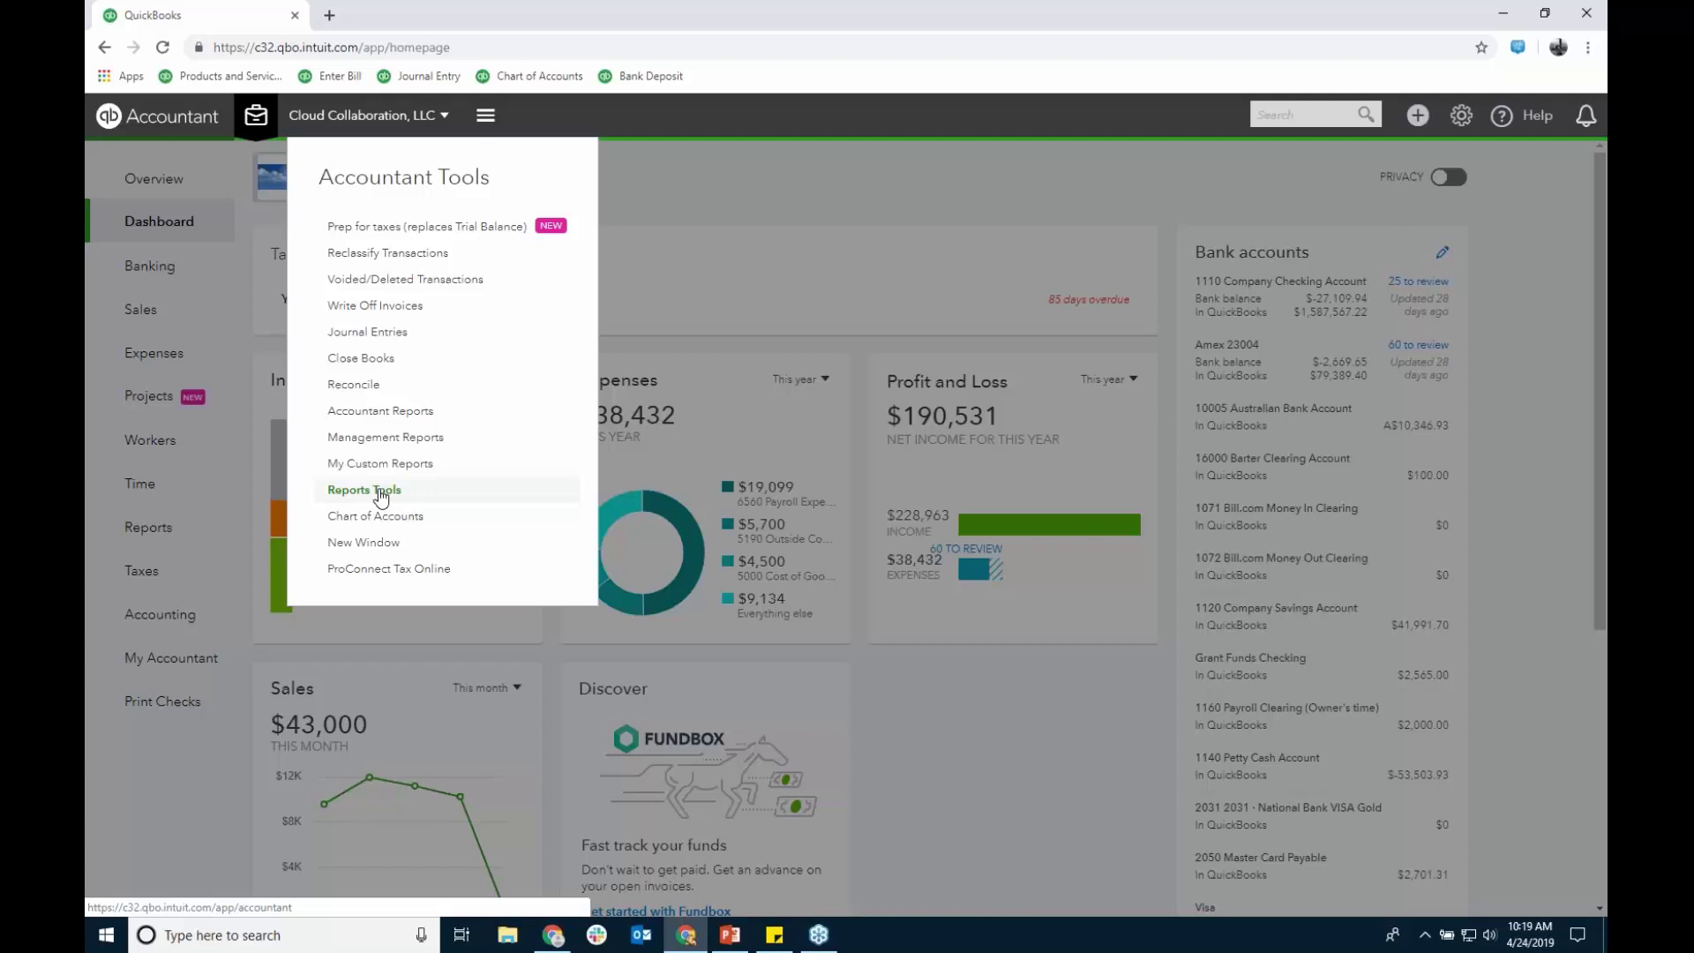
{"action": "left_click", "coordinate": [382, 491]}
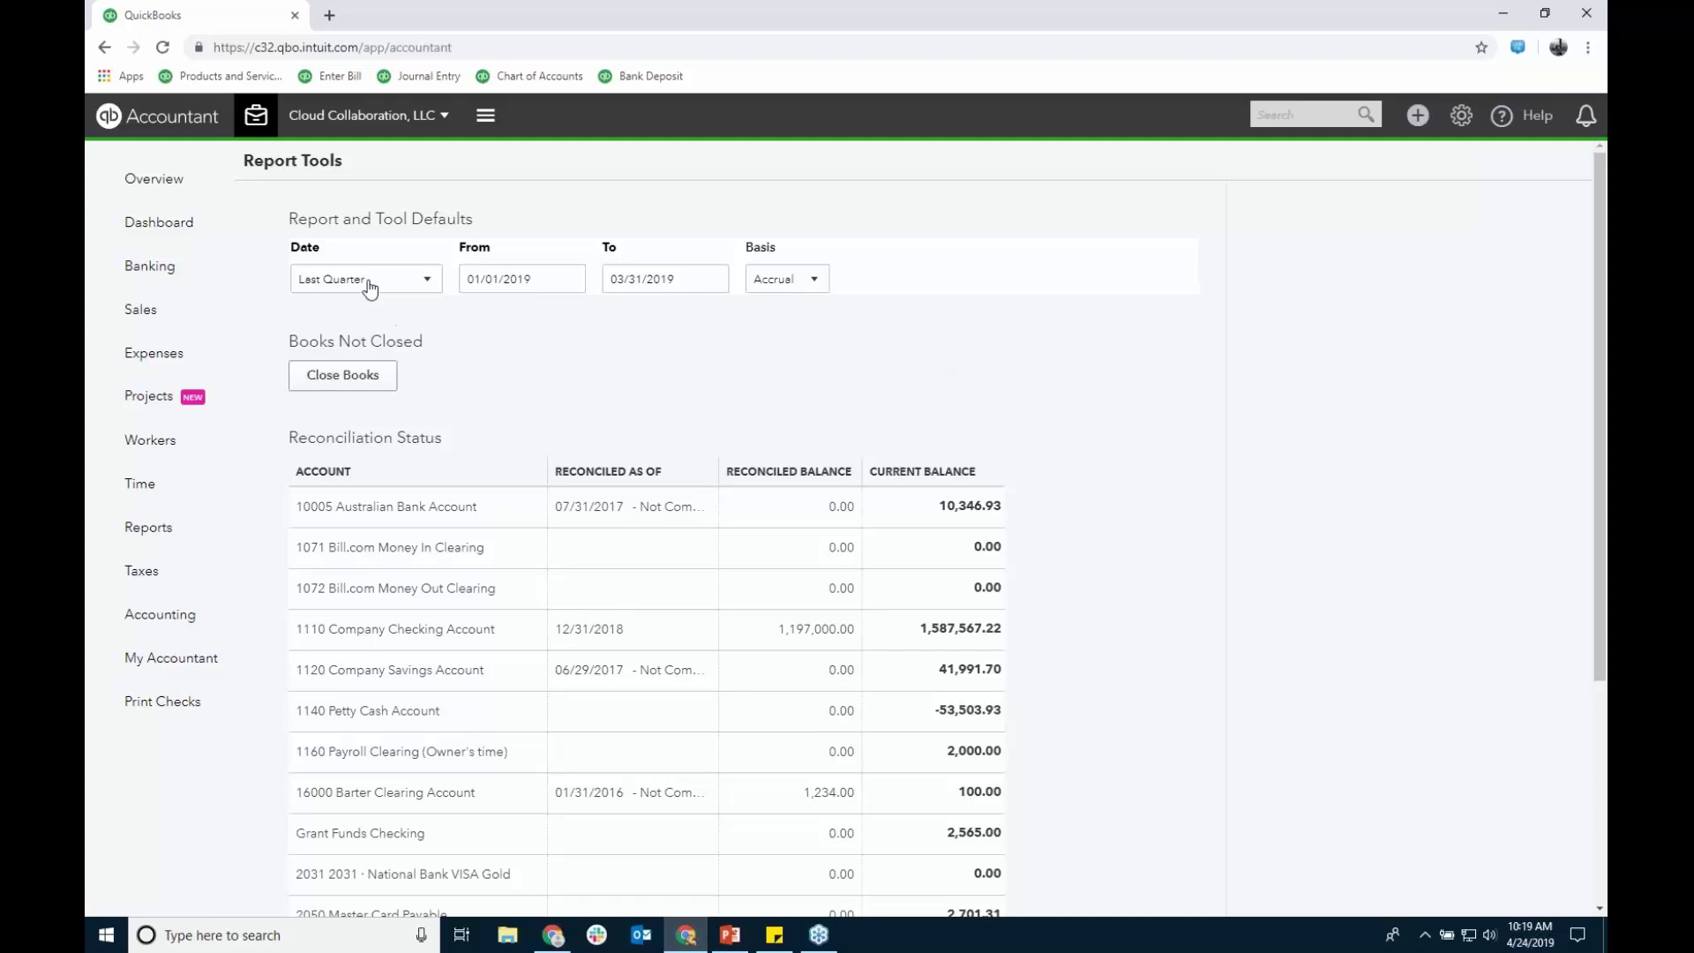
Step: Set the report and tool defaults to the Last Year date range and Cash basis
{"action": "left_click", "coordinate": [426, 281]}
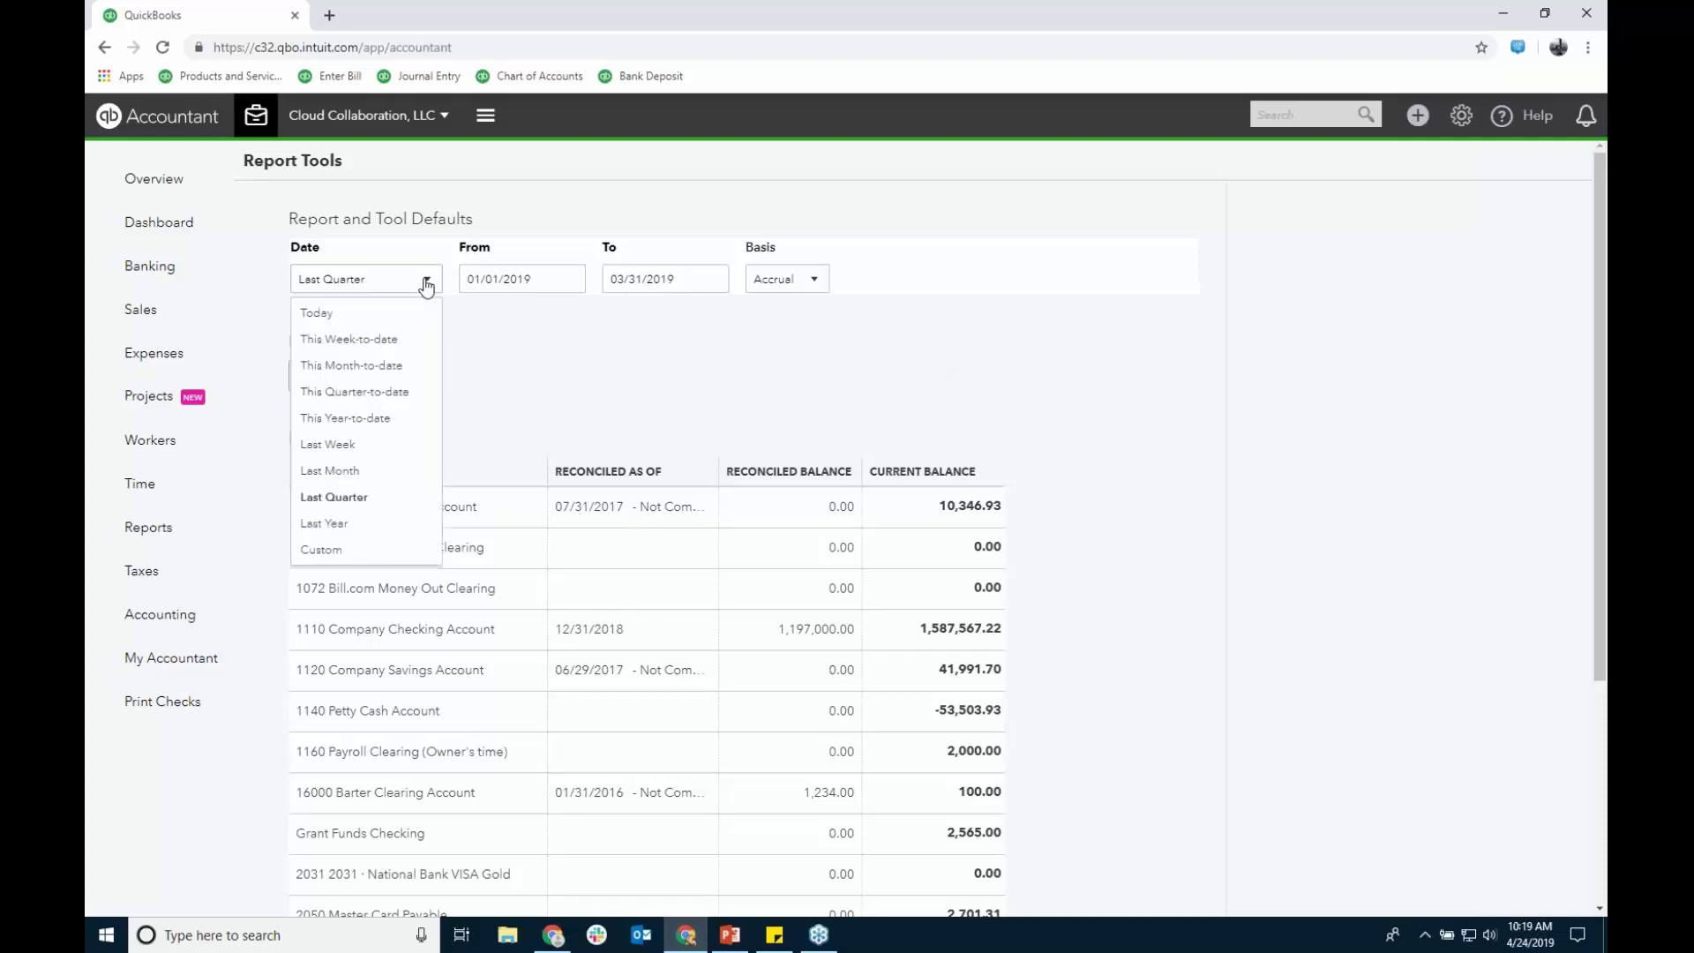
{"action": "left_click", "coordinate": [346, 523]}
{"action": "left_click", "coordinate": [813, 279]}
{"action": "left_click", "coordinate": [783, 336]}
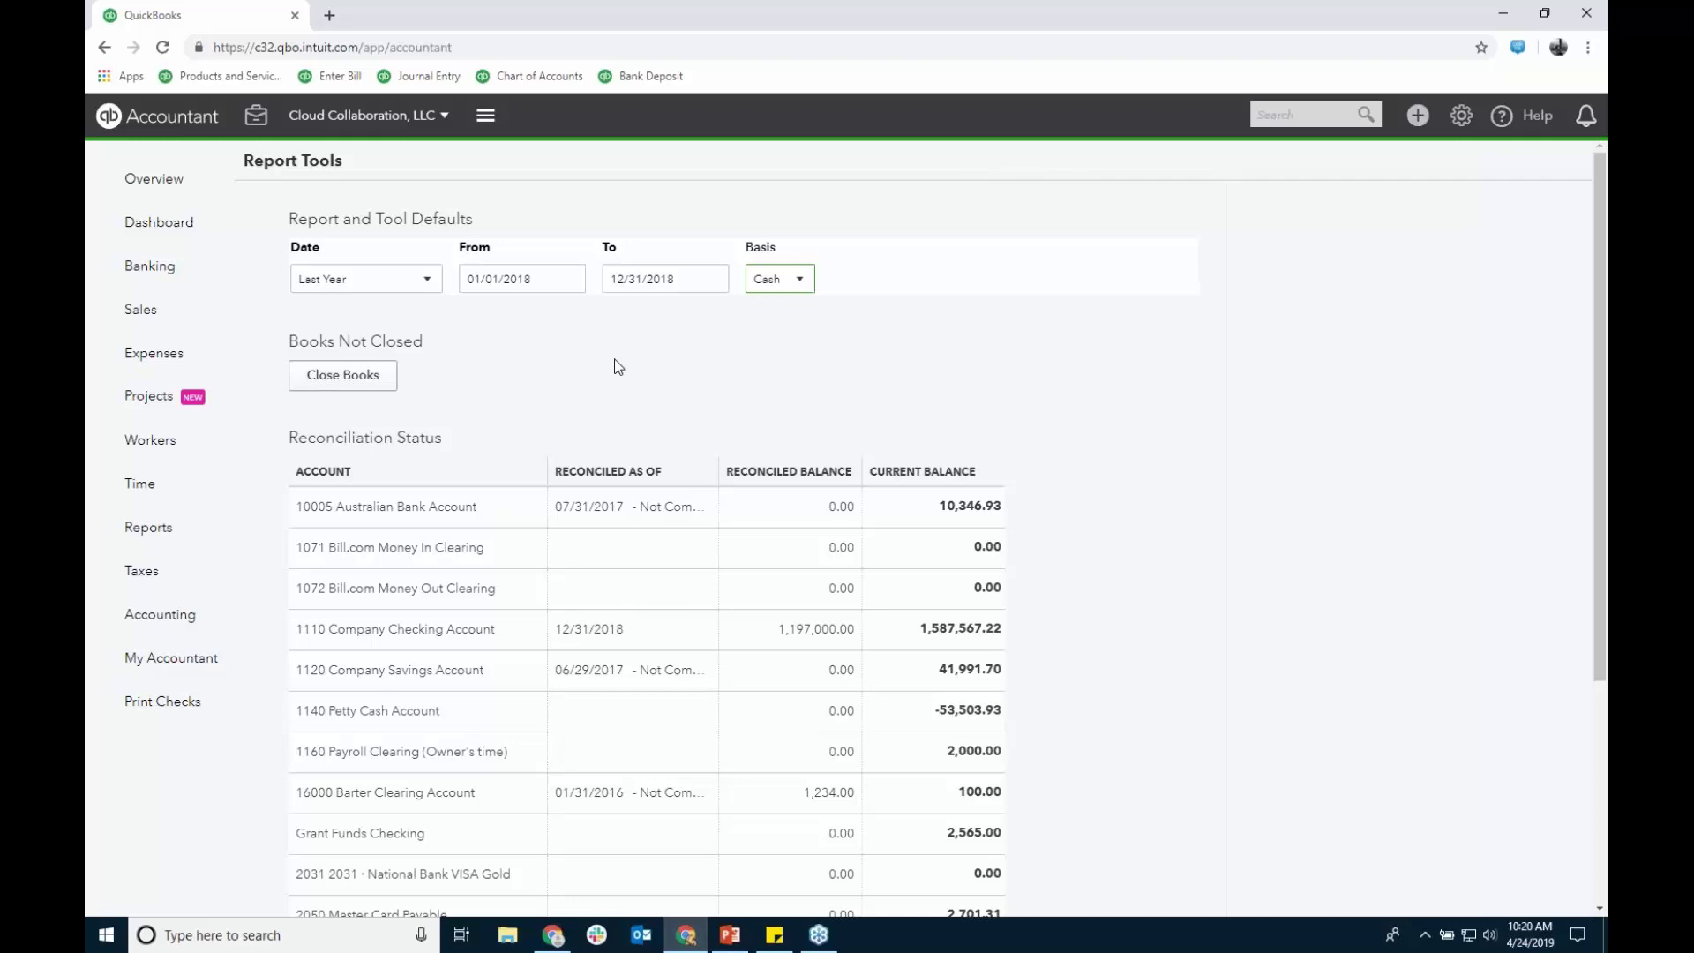
Step: Duplicate the Report Tools page in a second browser tab
{"action": "right_click", "coordinate": [232, 23]}
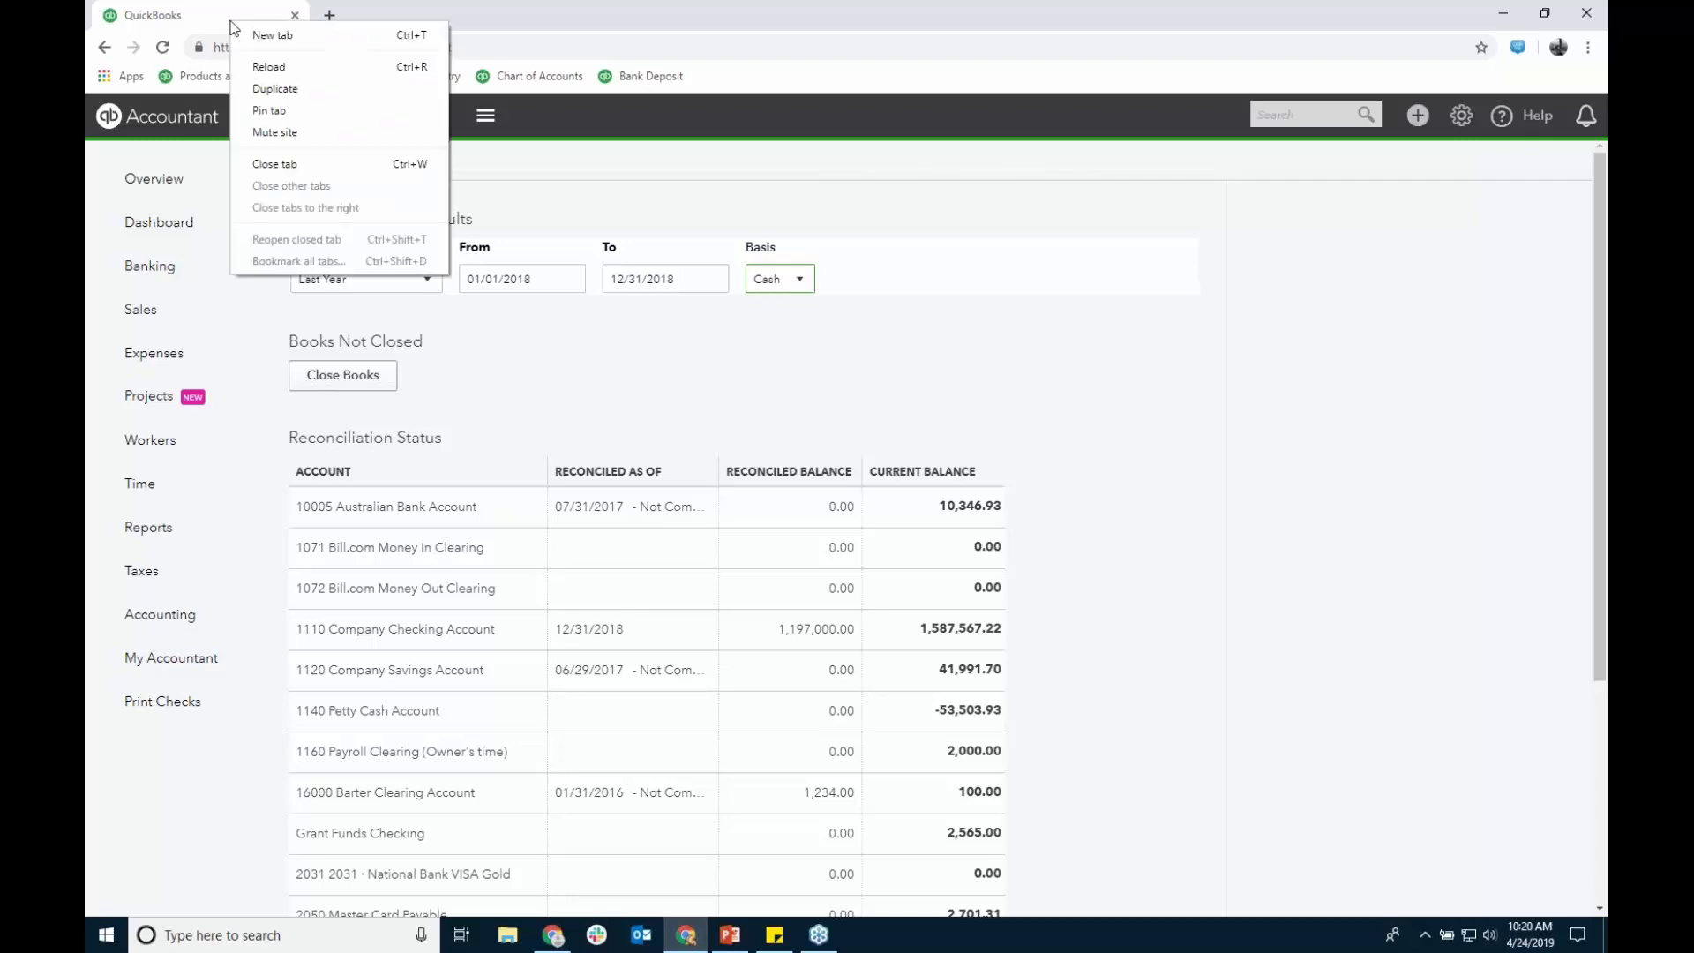
{"action": "left_click", "coordinate": [299, 92]}
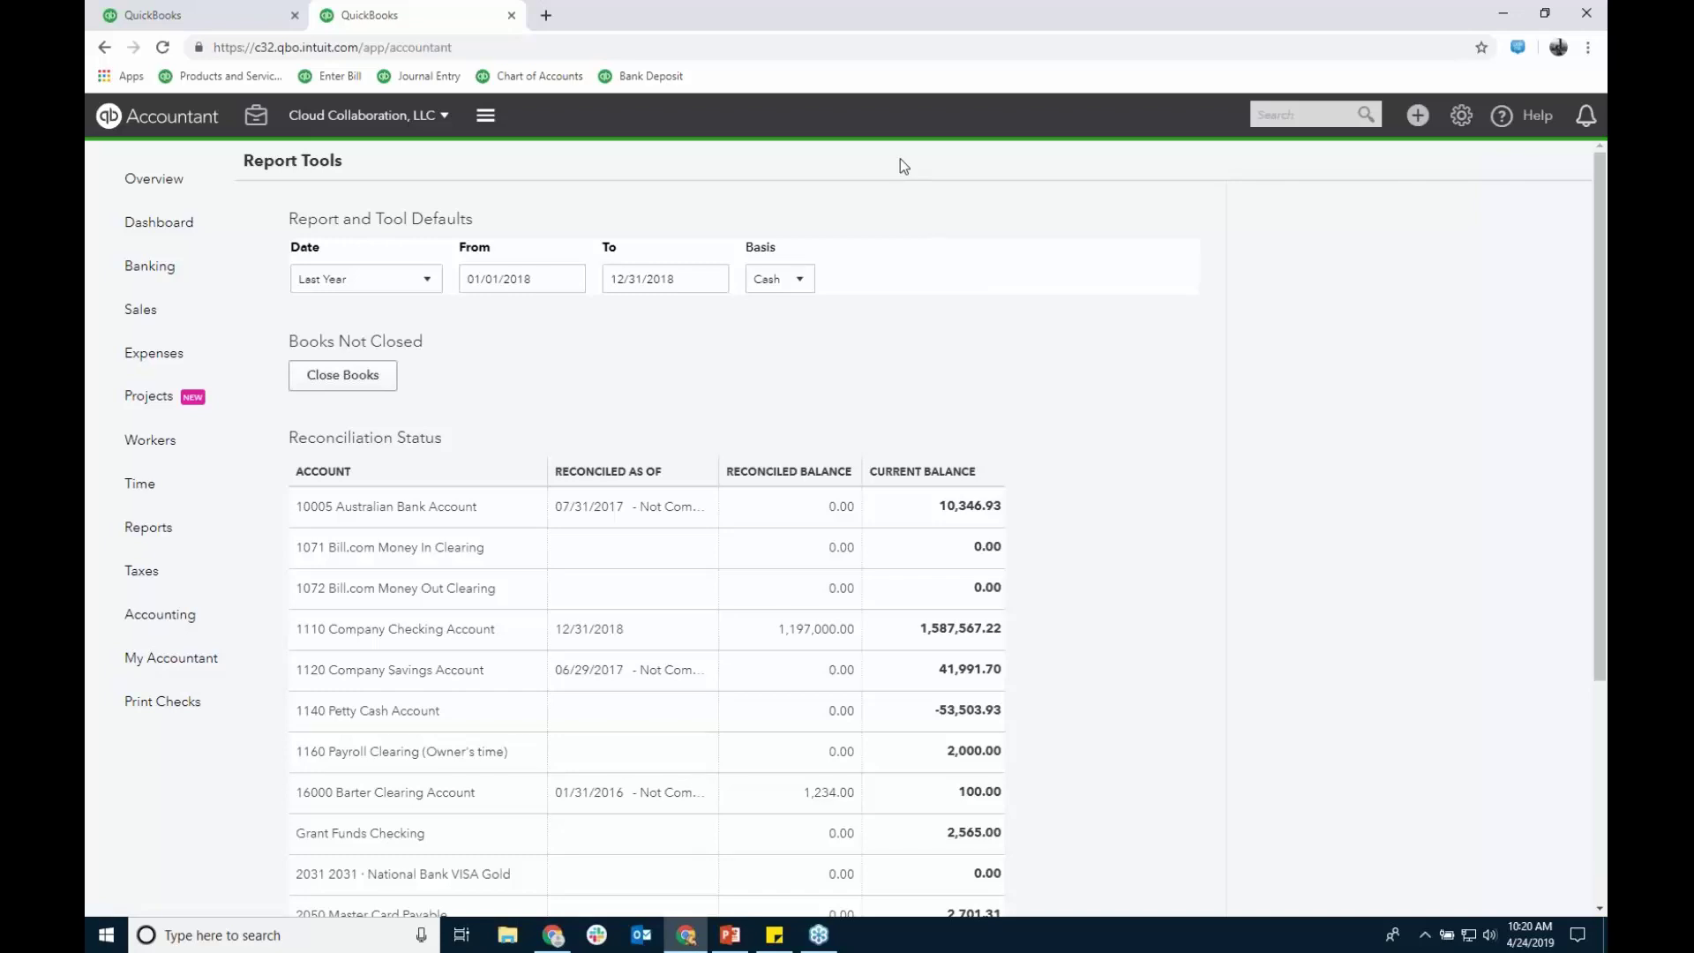
{"action": "right_click", "coordinate": [432, 9]}
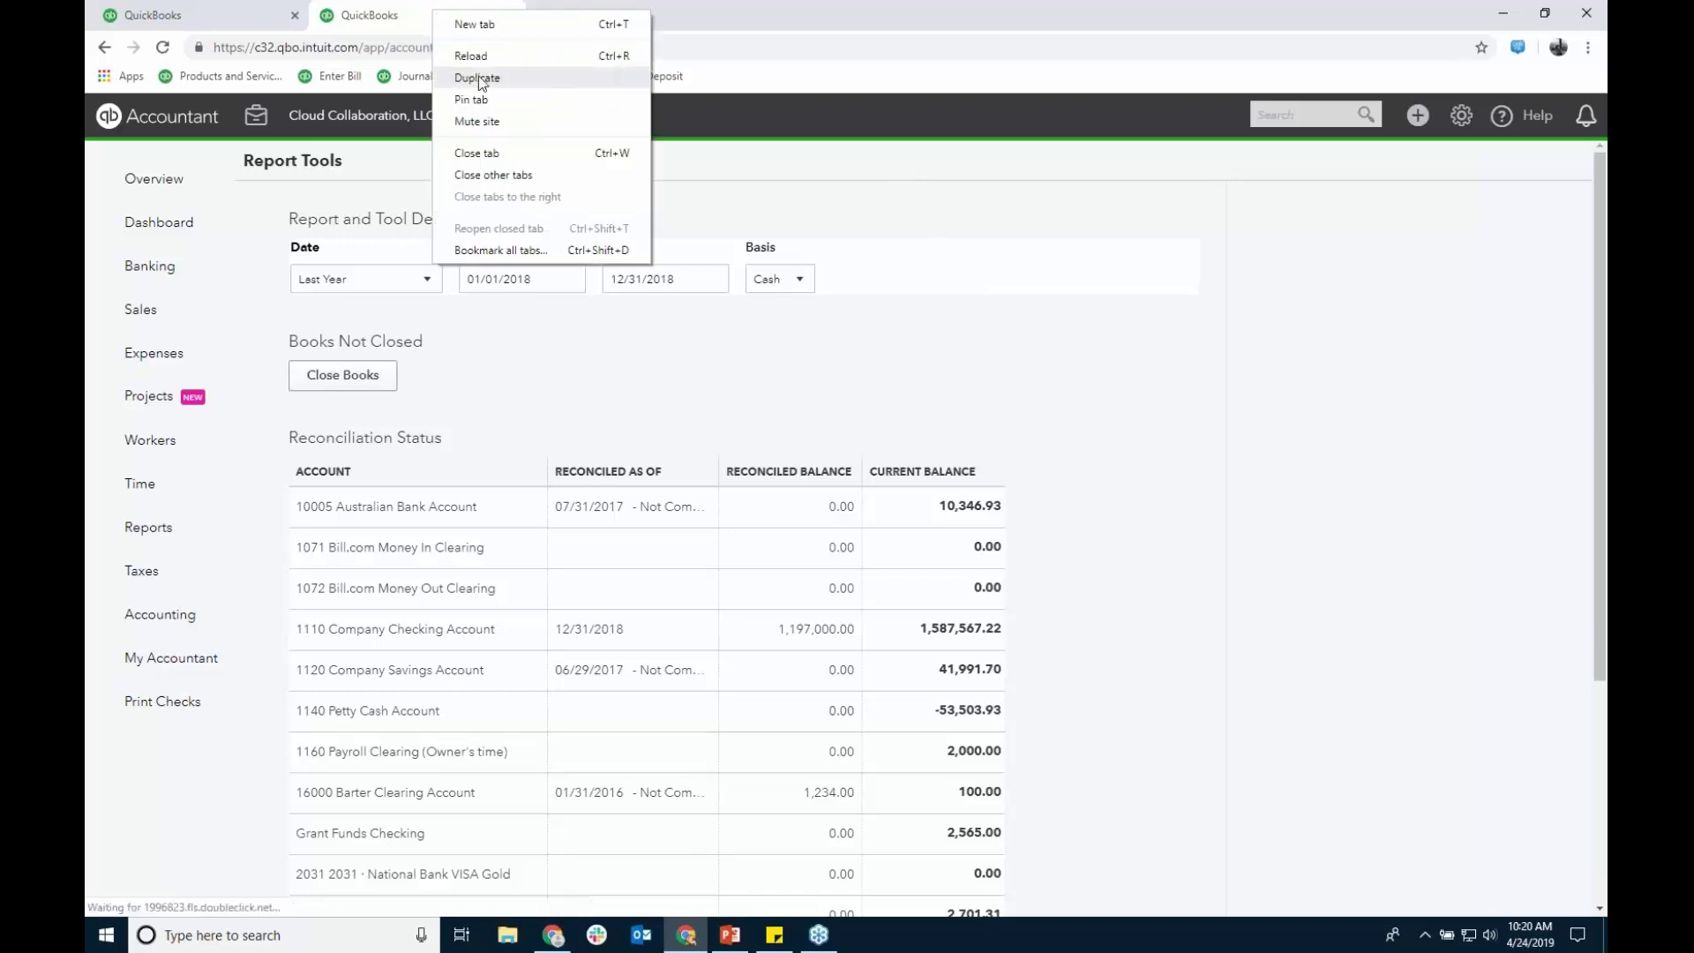
{"action": "left_click", "coordinate": [897, 179]}
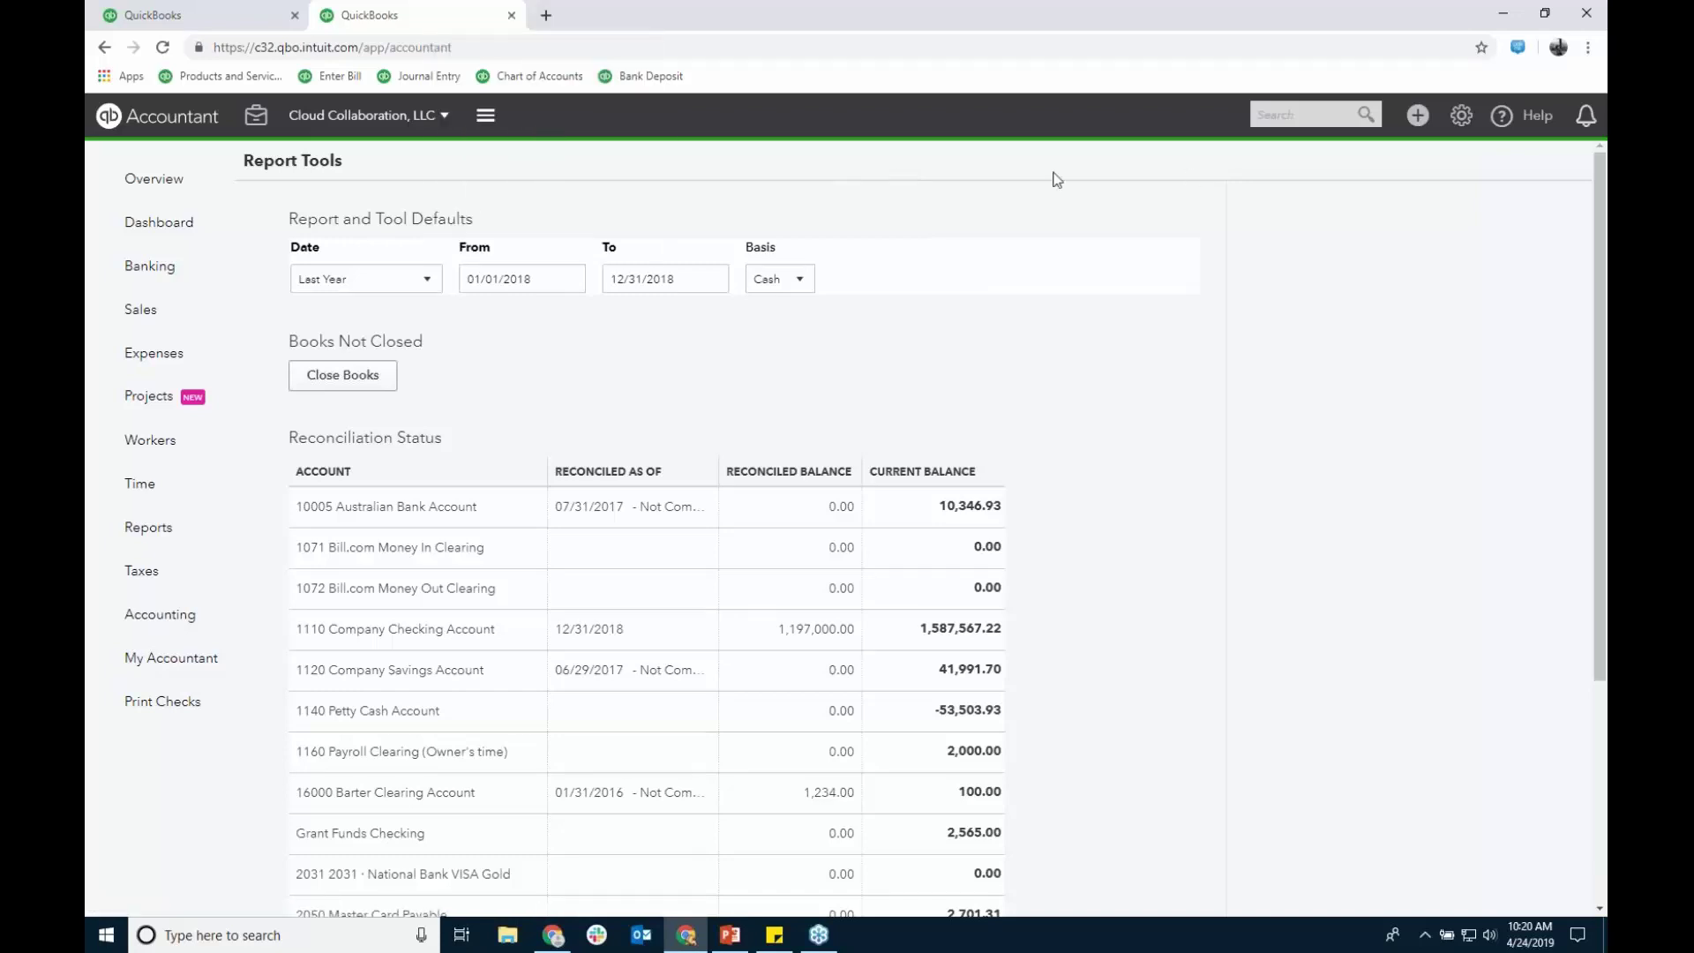
Step: Show the transaction types available for creation and the options for opening Journal Entry in a new tab
{"action": "left_click", "coordinate": [1418, 114]}
{"action": "right_click", "coordinate": [1340, 297]}
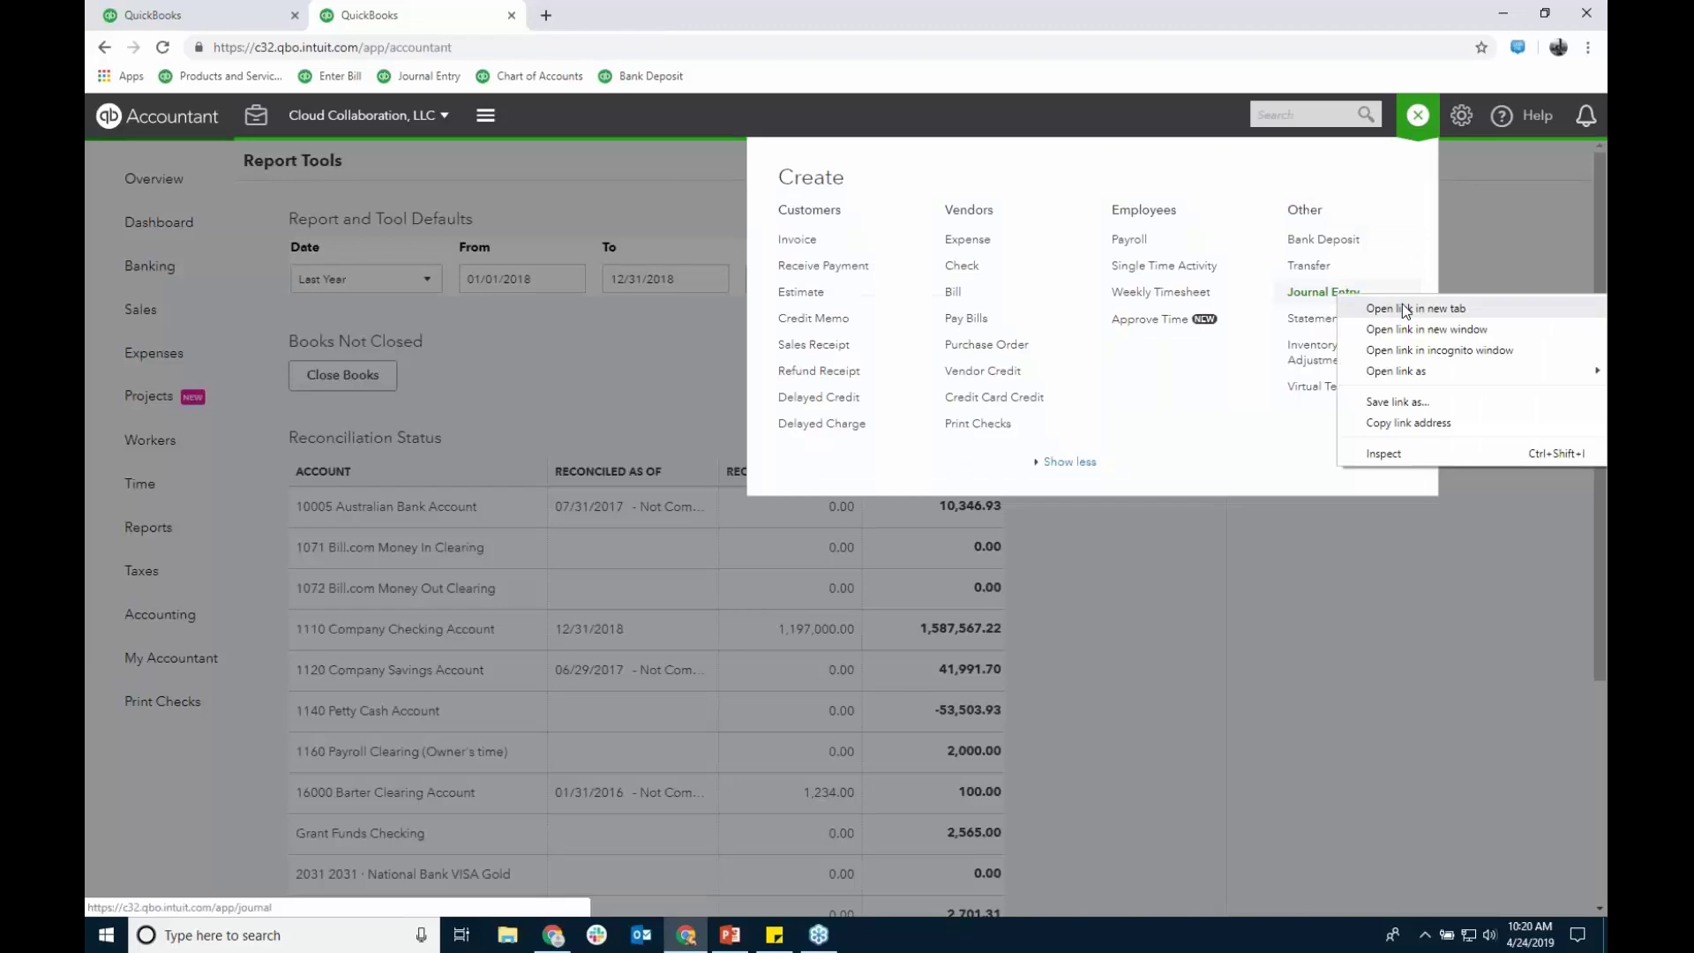
{"action": "left_click", "coordinate": [678, 153]}
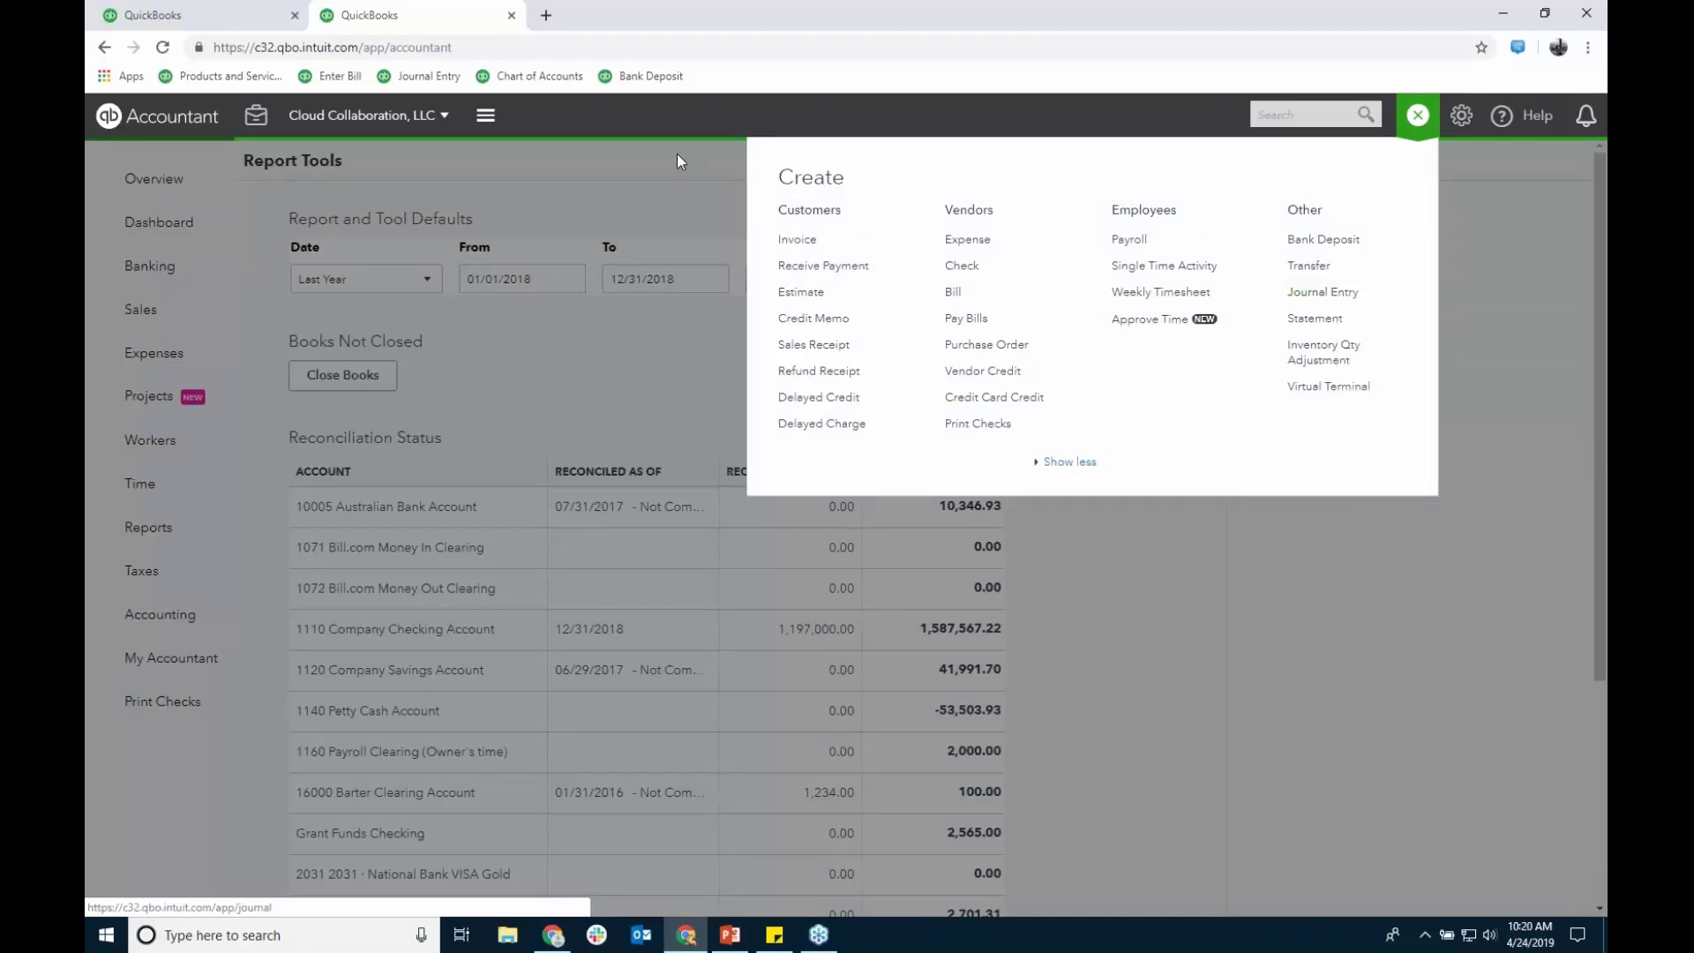
{"action": "left_click", "coordinate": [677, 154]}
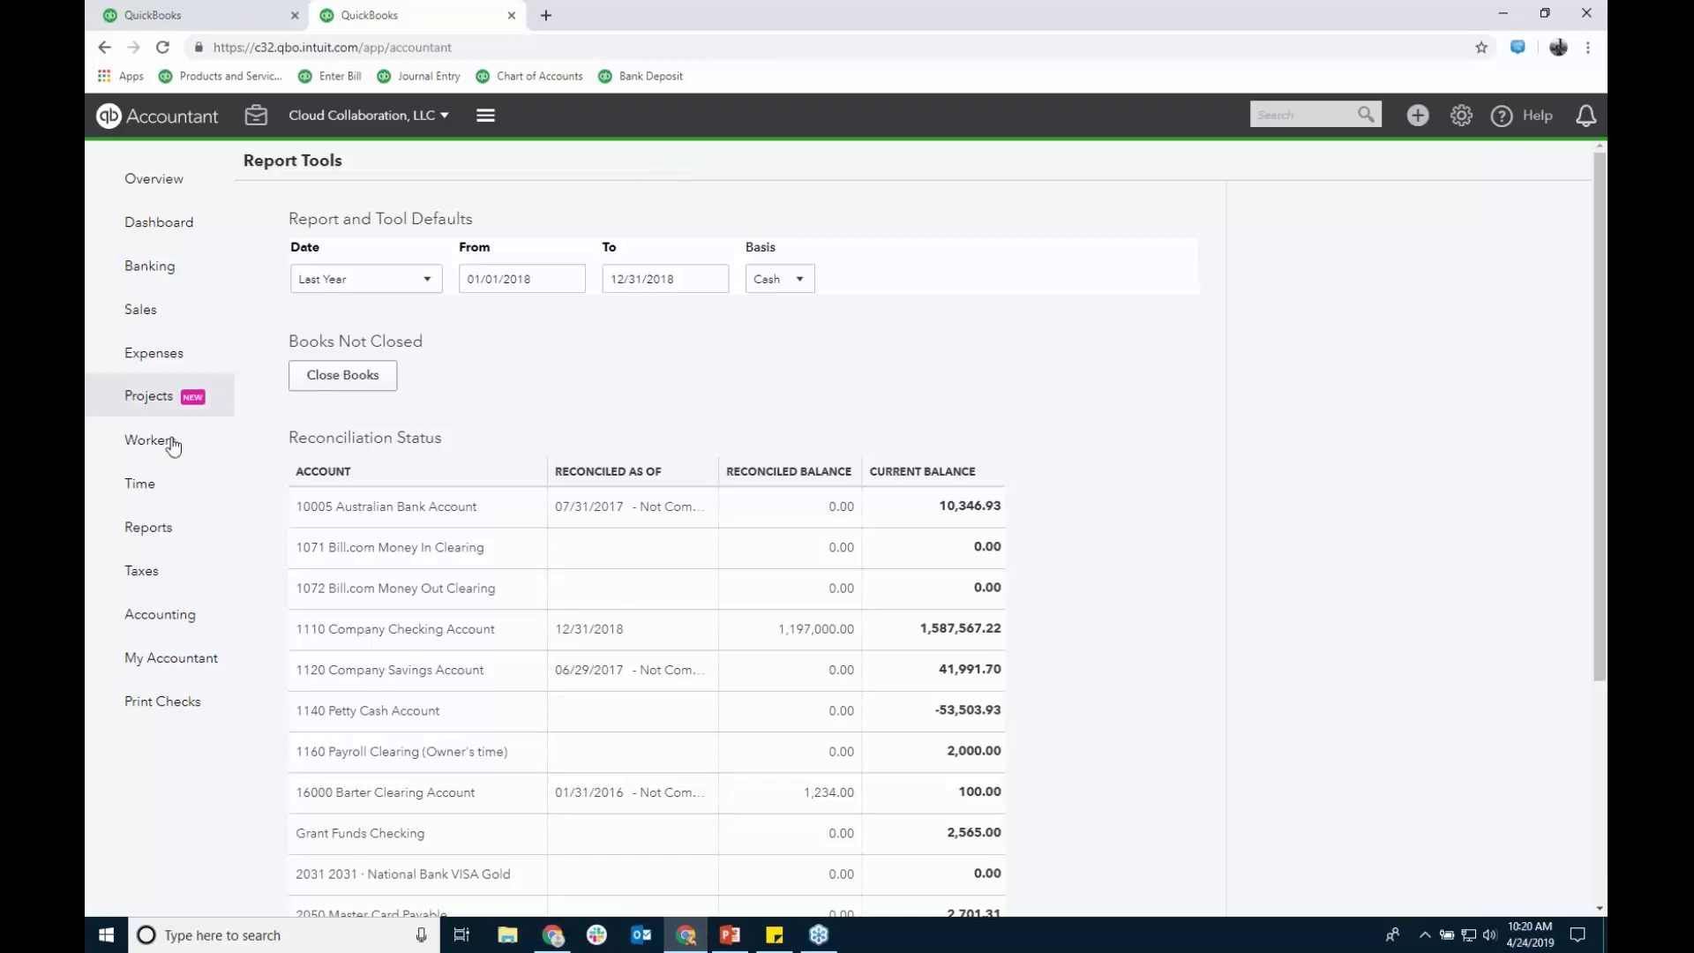
Step: Open the Balance Sheet report and duplicate it in another browser tab
{"action": "left_click", "coordinate": [164, 535]}
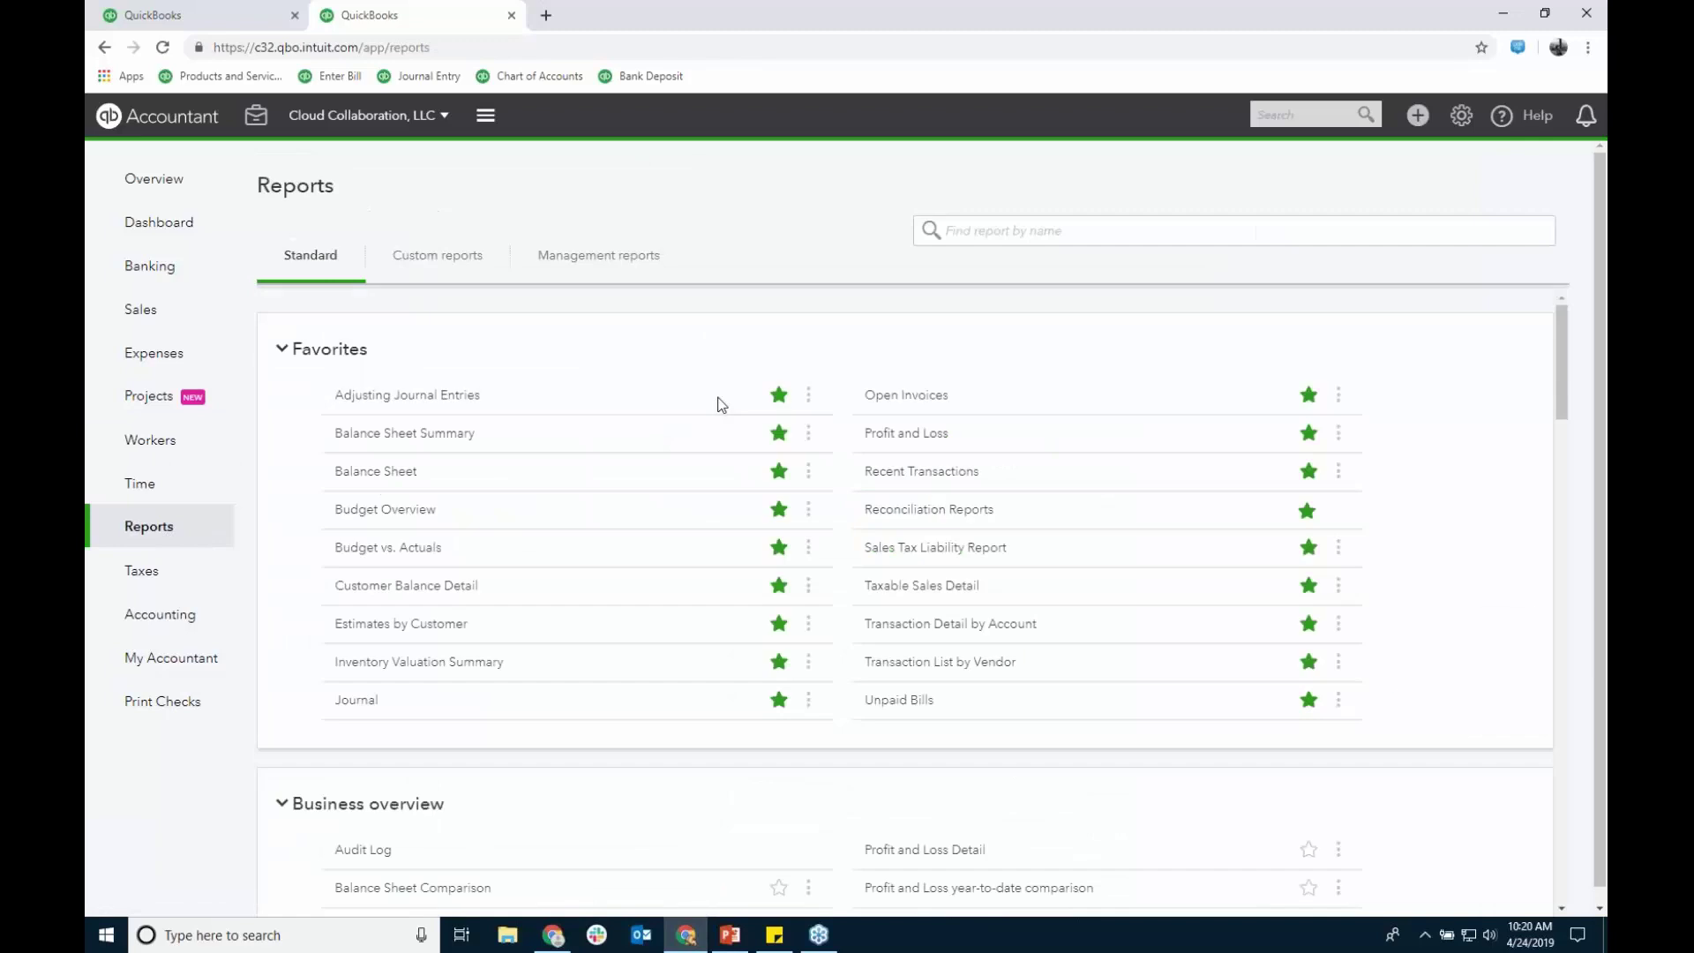
{"action": "left_click", "coordinate": [399, 482]}
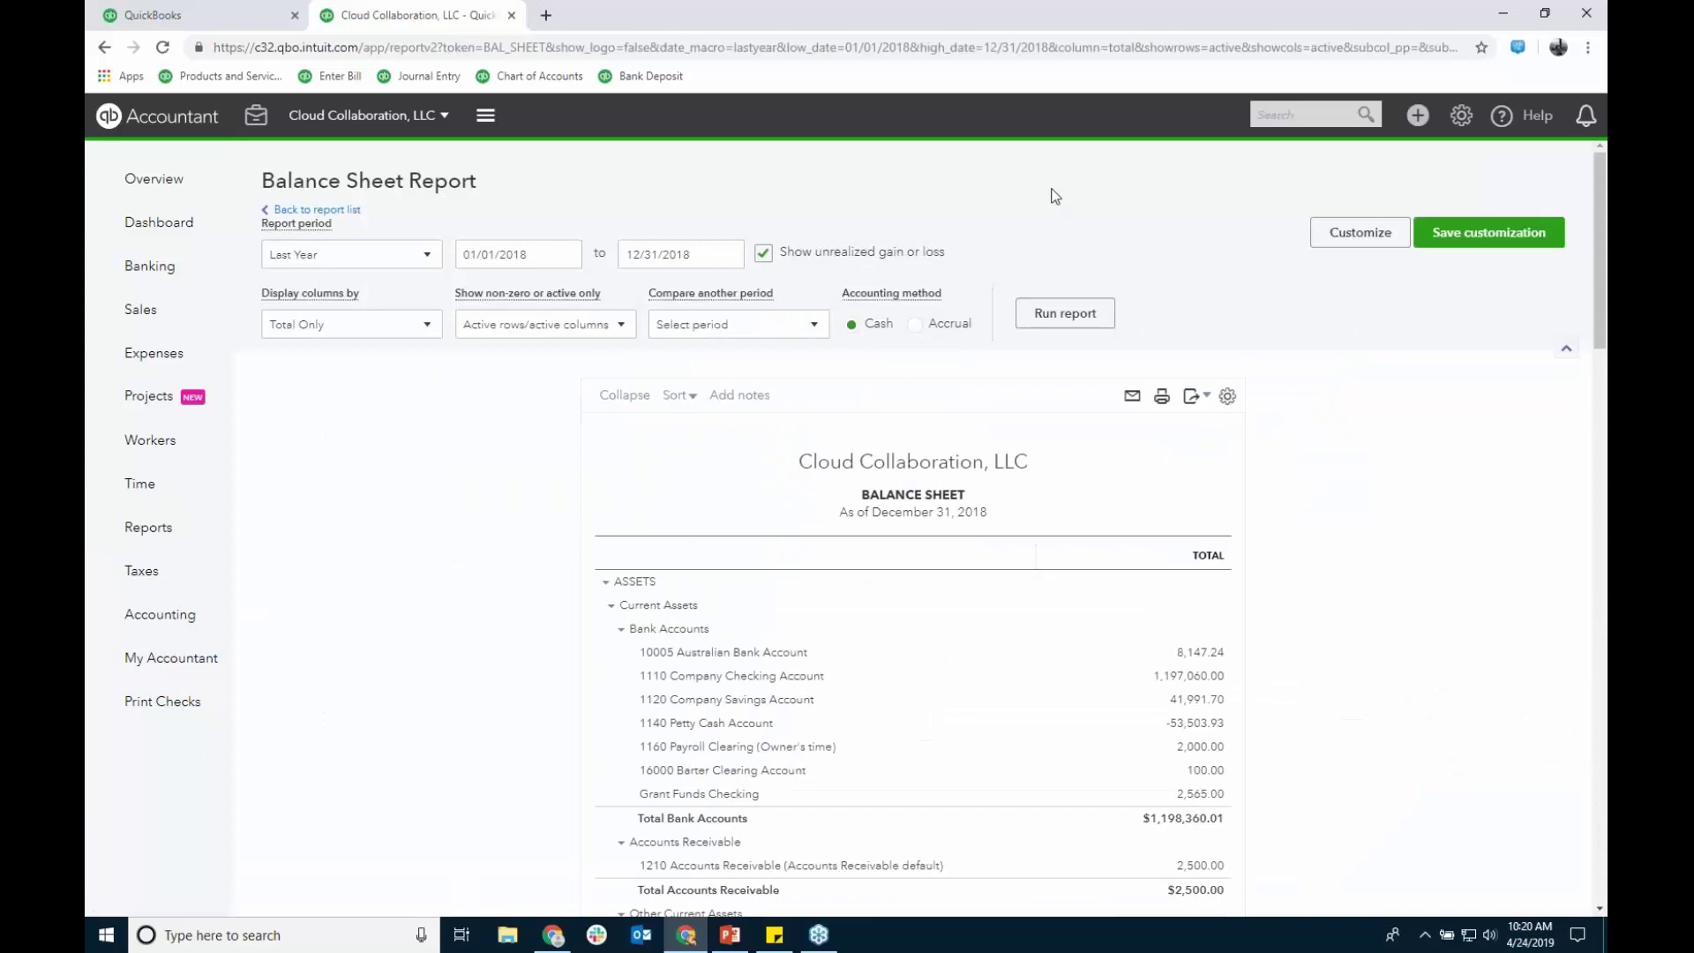
{"action": "right_click", "coordinate": [464, 24]}
{"action": "left_click", "coordinate": [499, 90]}
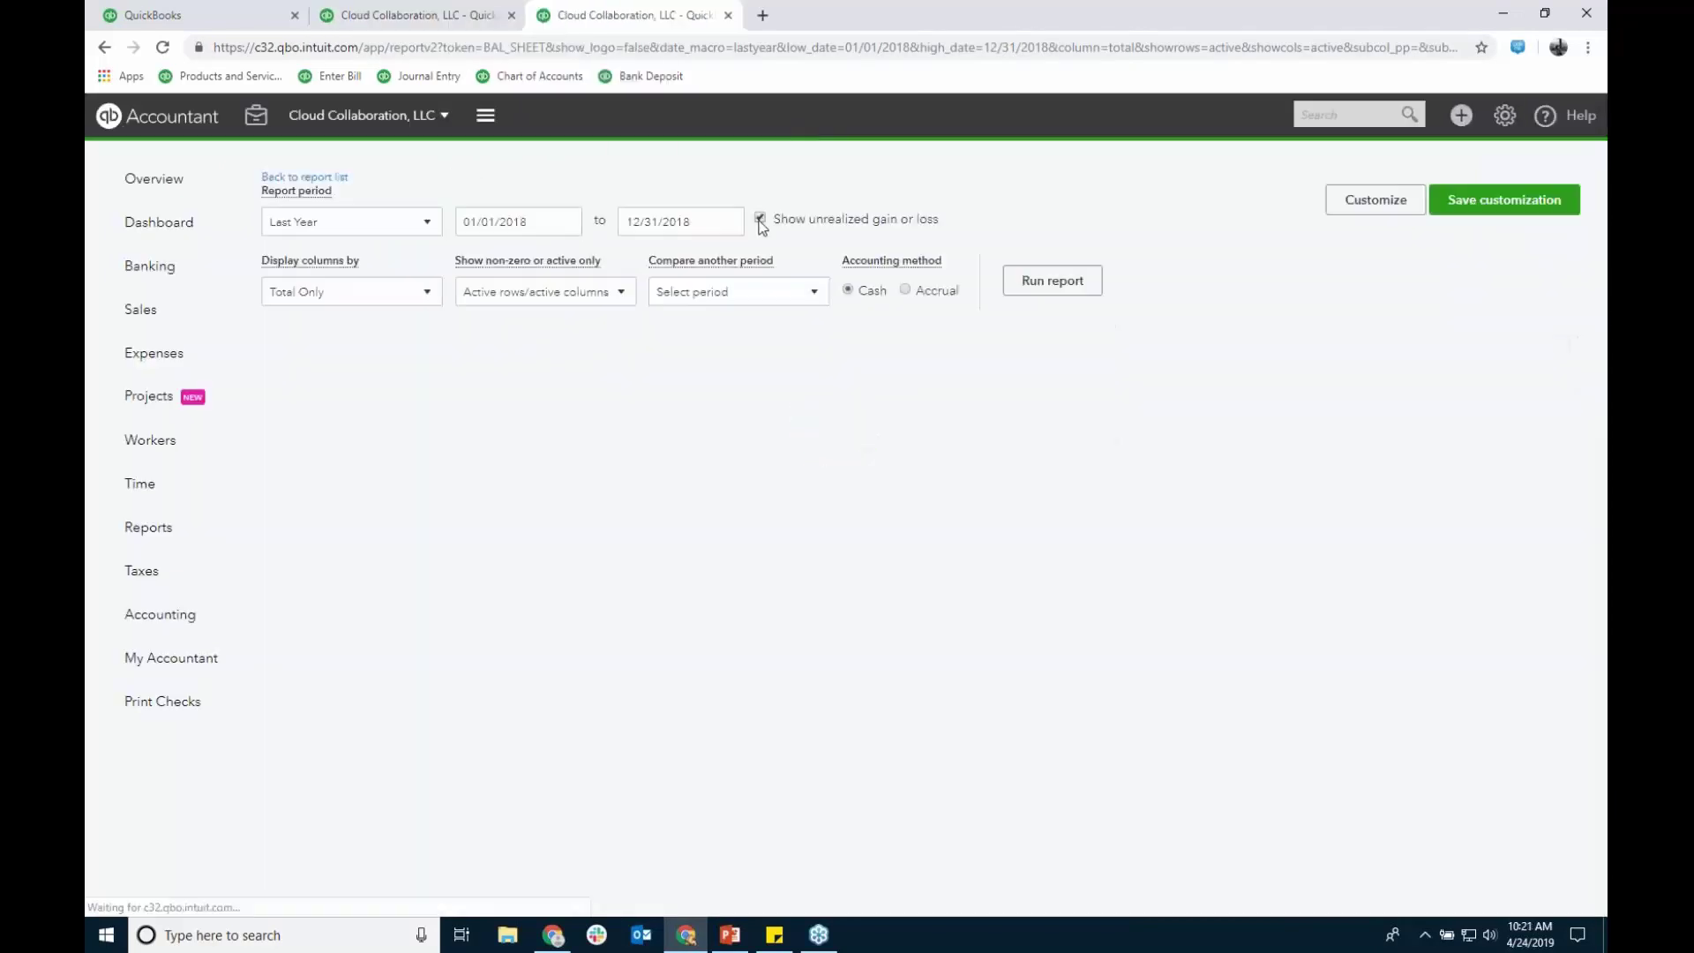
Step: Return to the report list in the duplicated tab and examine the Favorites and Business overview reports
{"action": "left_click", "coordinate": [135, 532]}
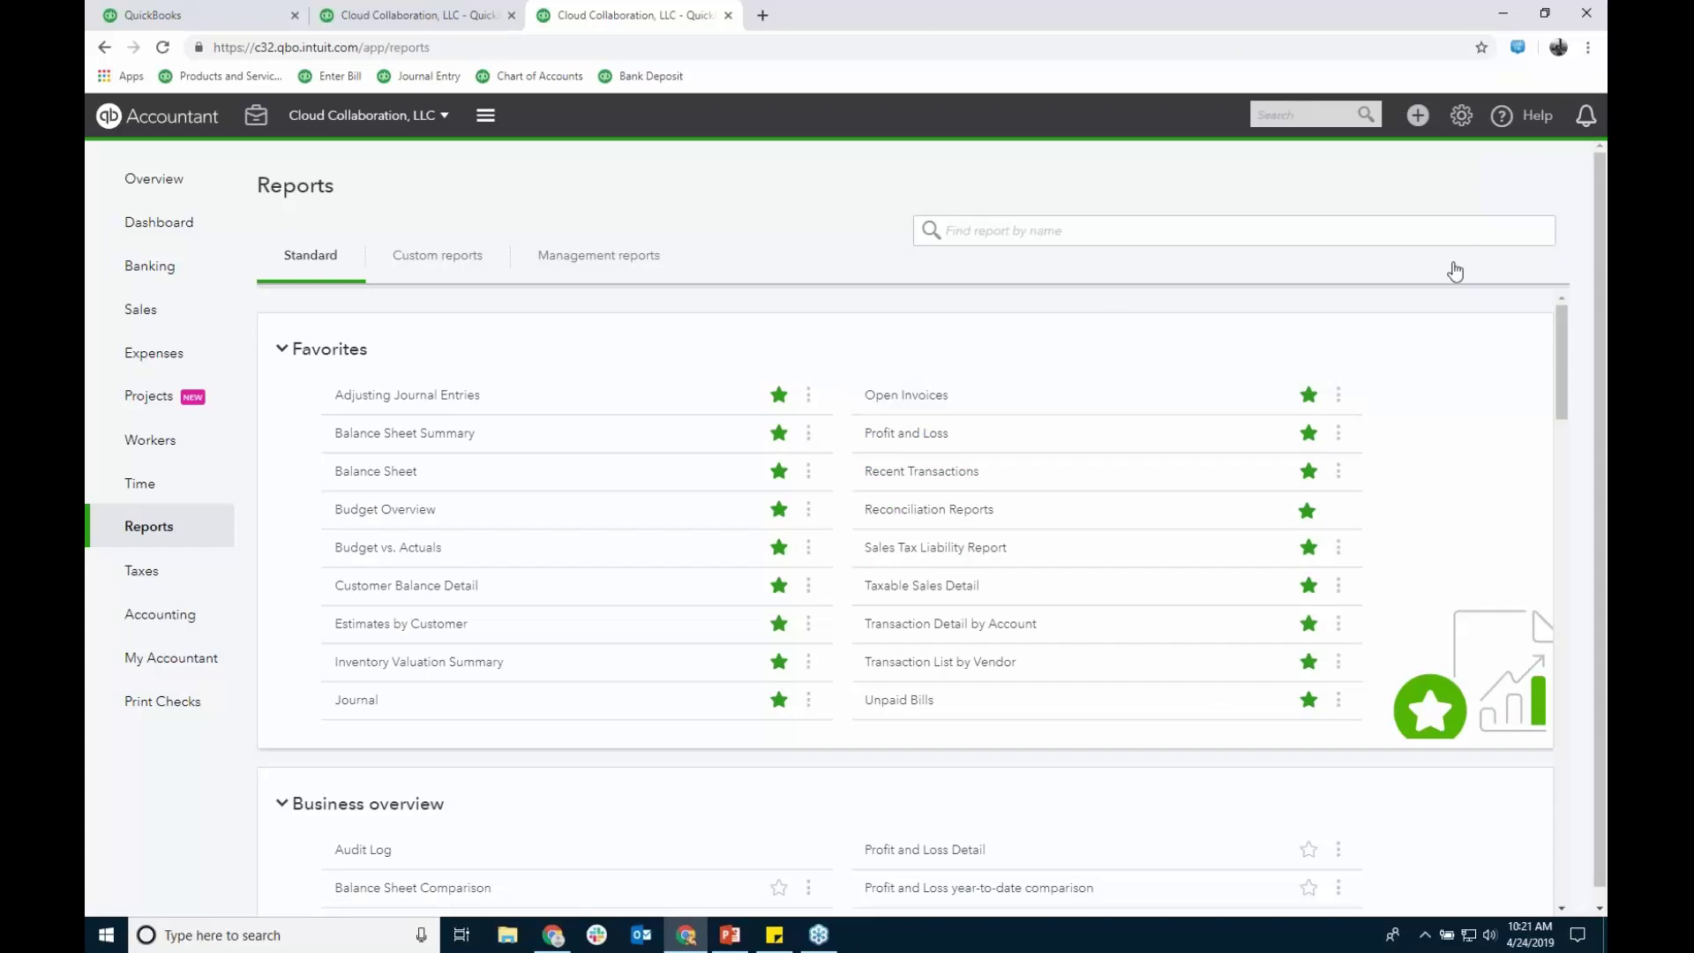
{"action": "left_click_drag", "start_coordinate": [1559, 328], "coordinate": [872, 169]}
{"action": "left_click_drag", "start_coordinate": [1563, 361], "coordinate": [1570, 425]}
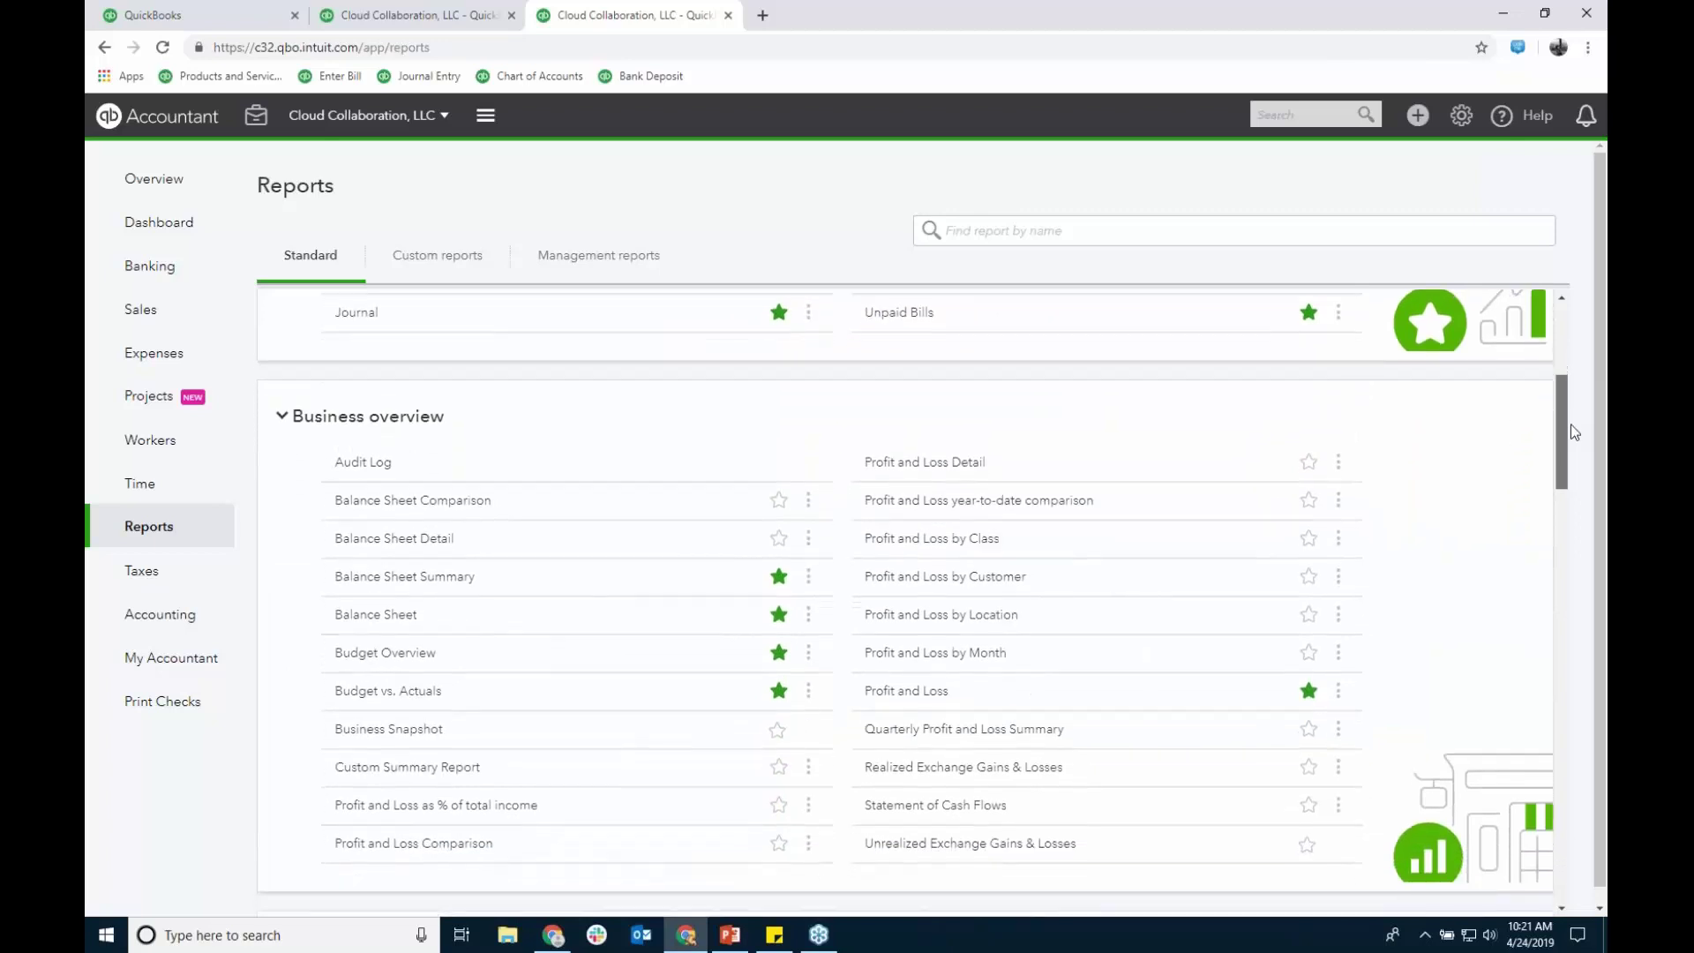
{"action": "left_click_drag", "start_coordinate": [1571, 425], "coordinate": [1581, 446]}
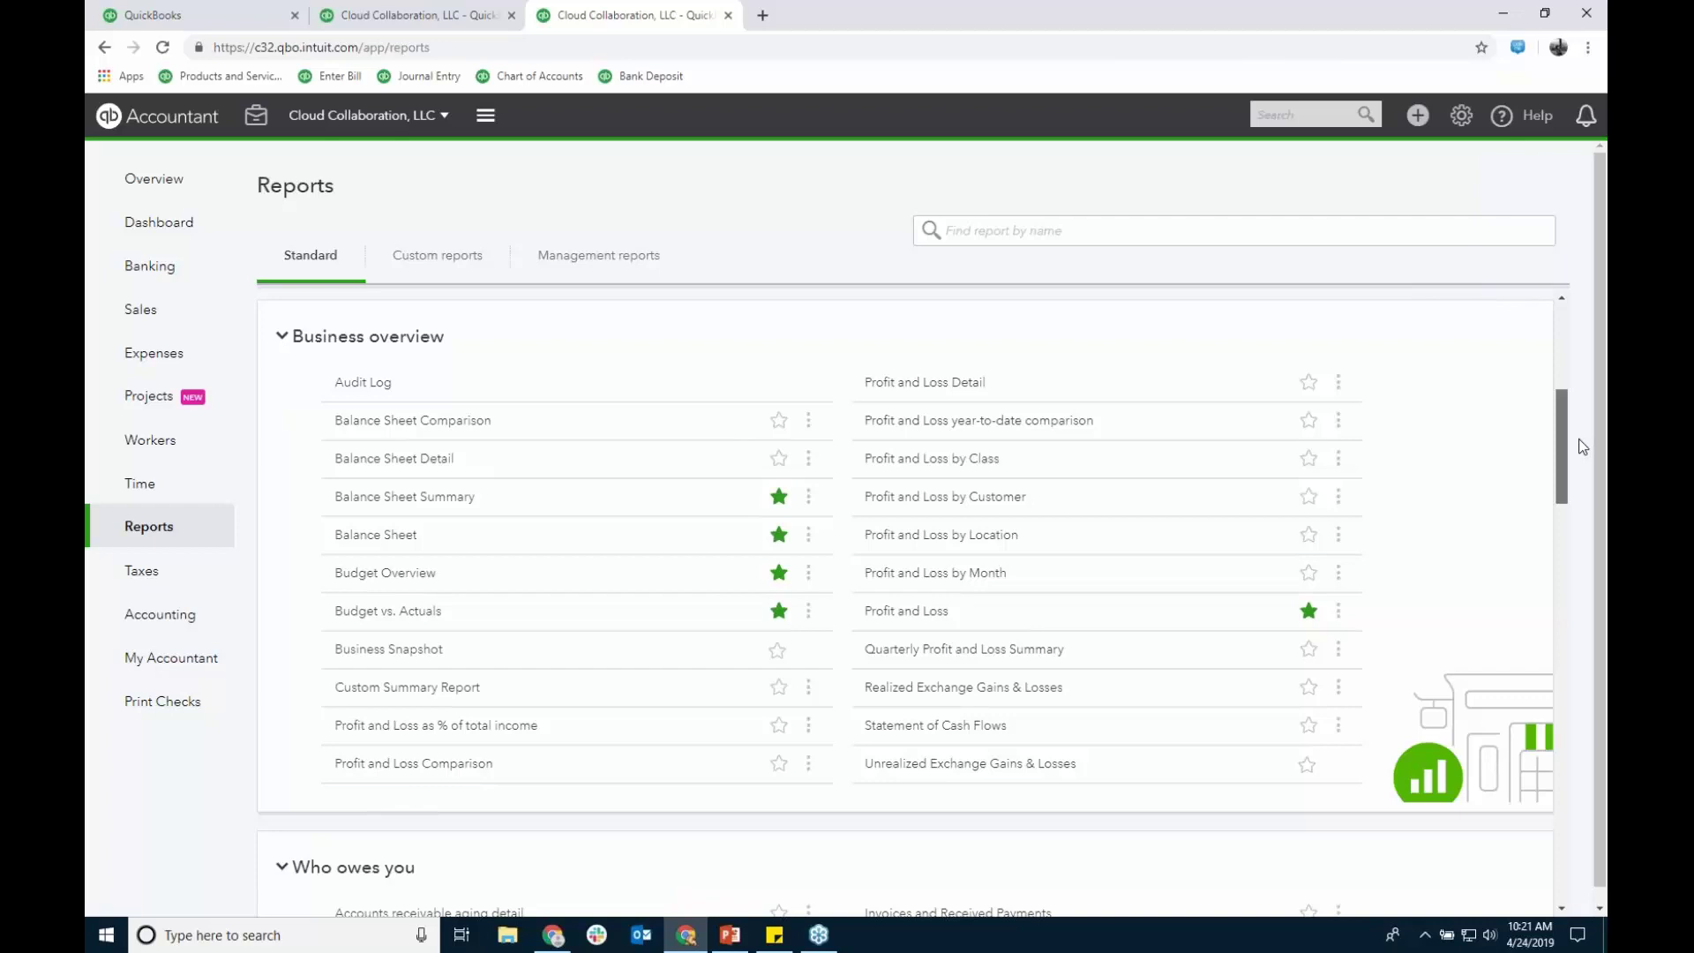
{"action": "left_click_drag", "start_coordinate": [1582, 447], "coordinate": [1558, 337]}
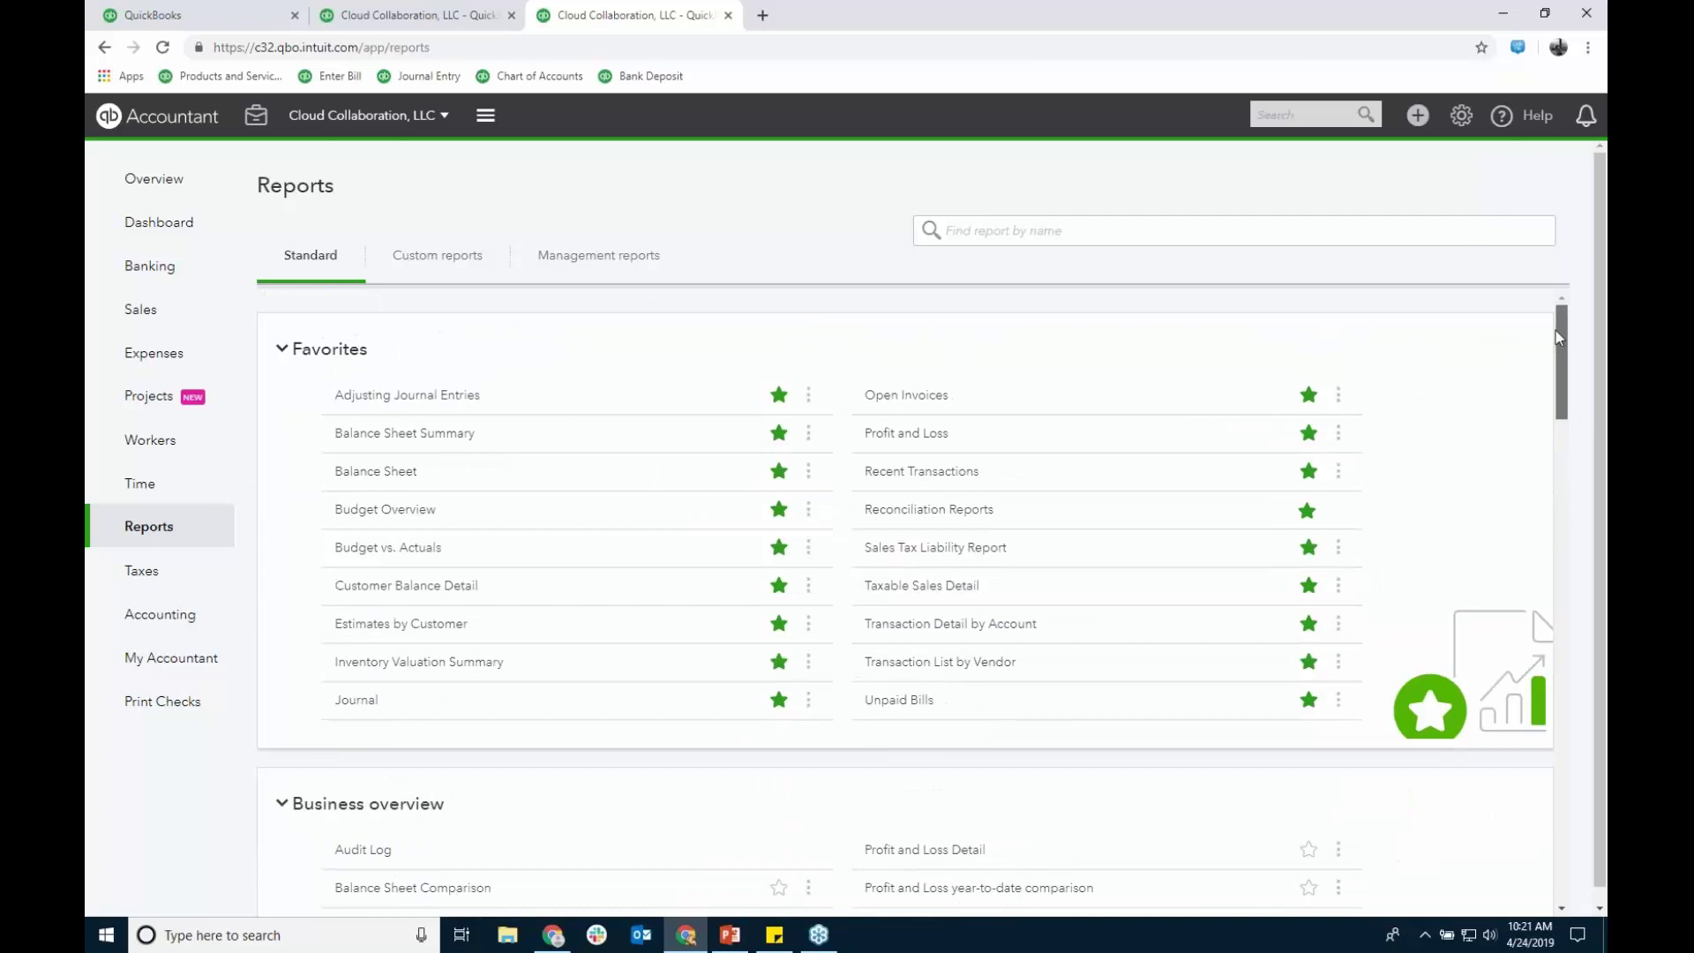
{"action": "left_click_drag", "start_coordinate": [1558, 337], "coordinate": [1564, 419]}
{"action": "left_click", "coordinate": [1308, 487]}
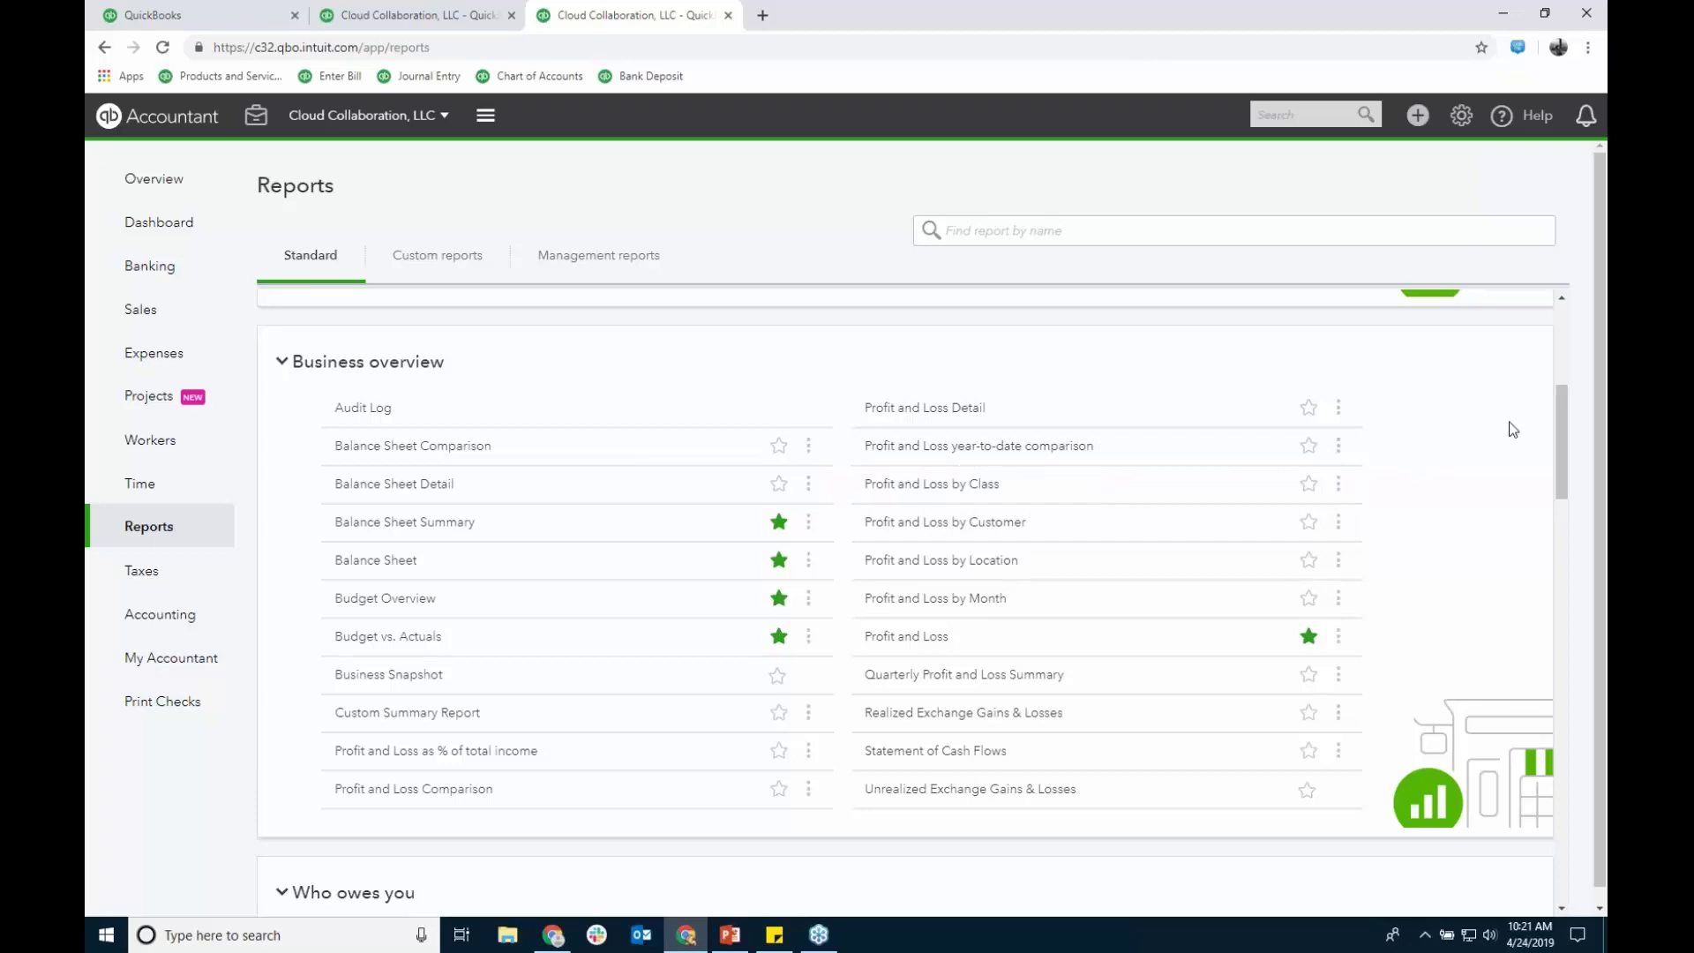
{"action": "left_click_drag", "start_coordinate": [1563, 425], "coordinate": [1558, 336]}
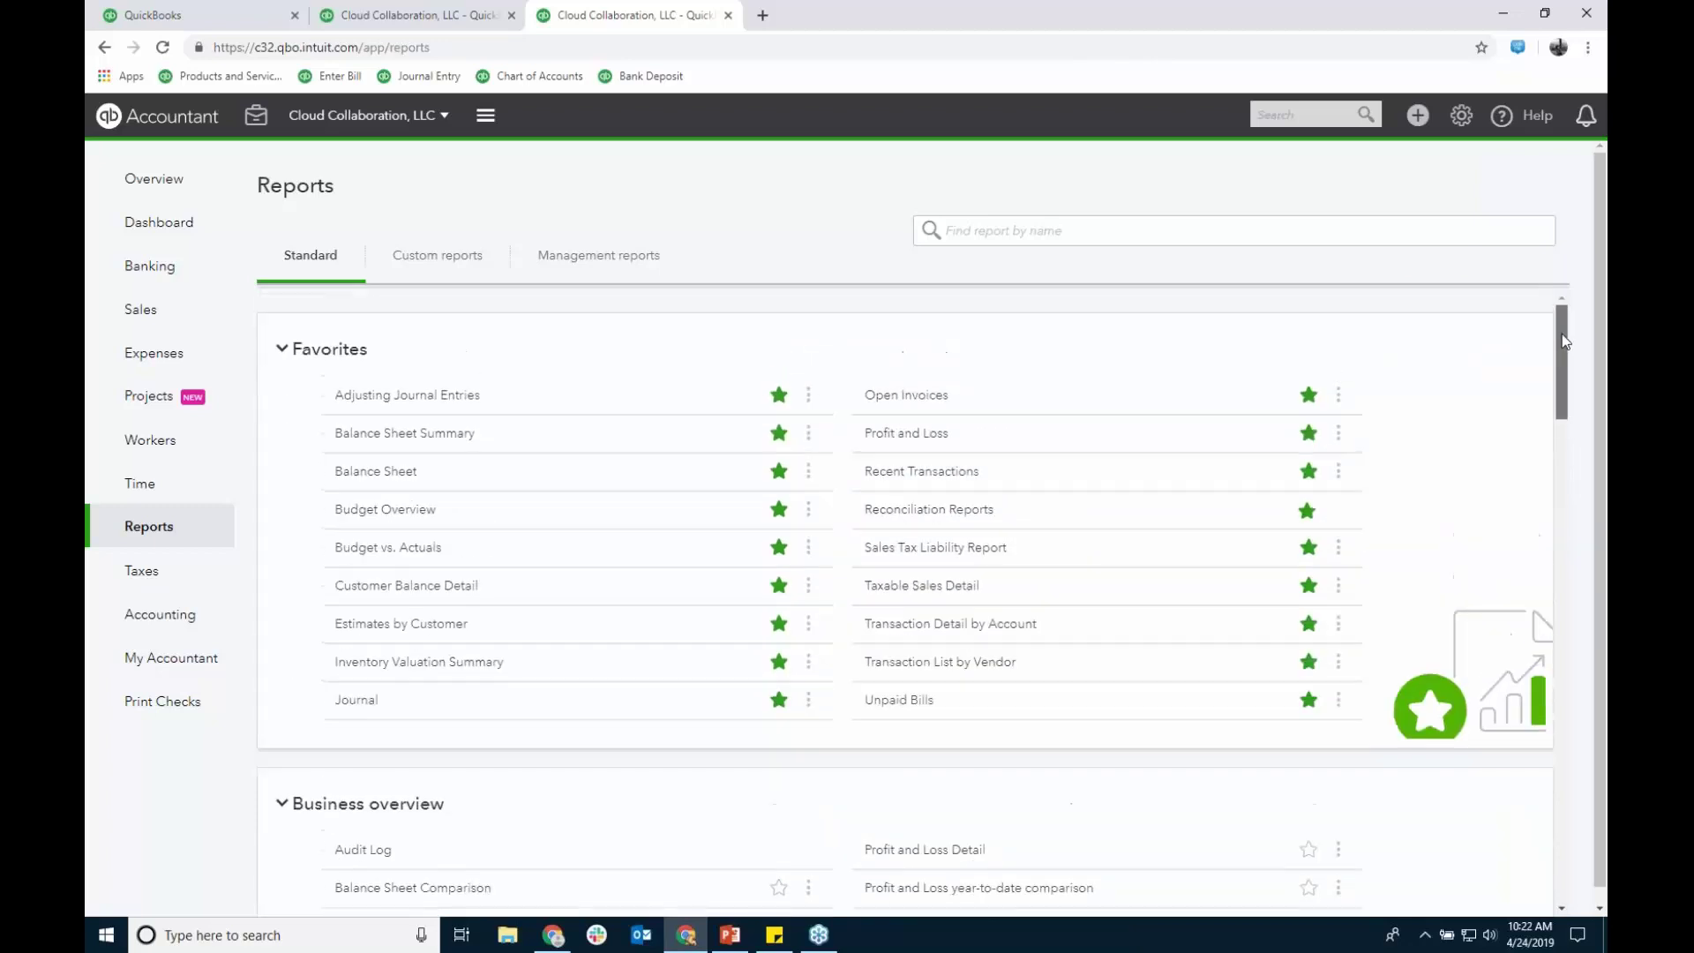
Step: Open the Profit and Loss report and examine its report settings, income lines, Unapplied Cash Payment Income and cost of goods sold
{"action": "left_click", "coordinate": [924, 434]}
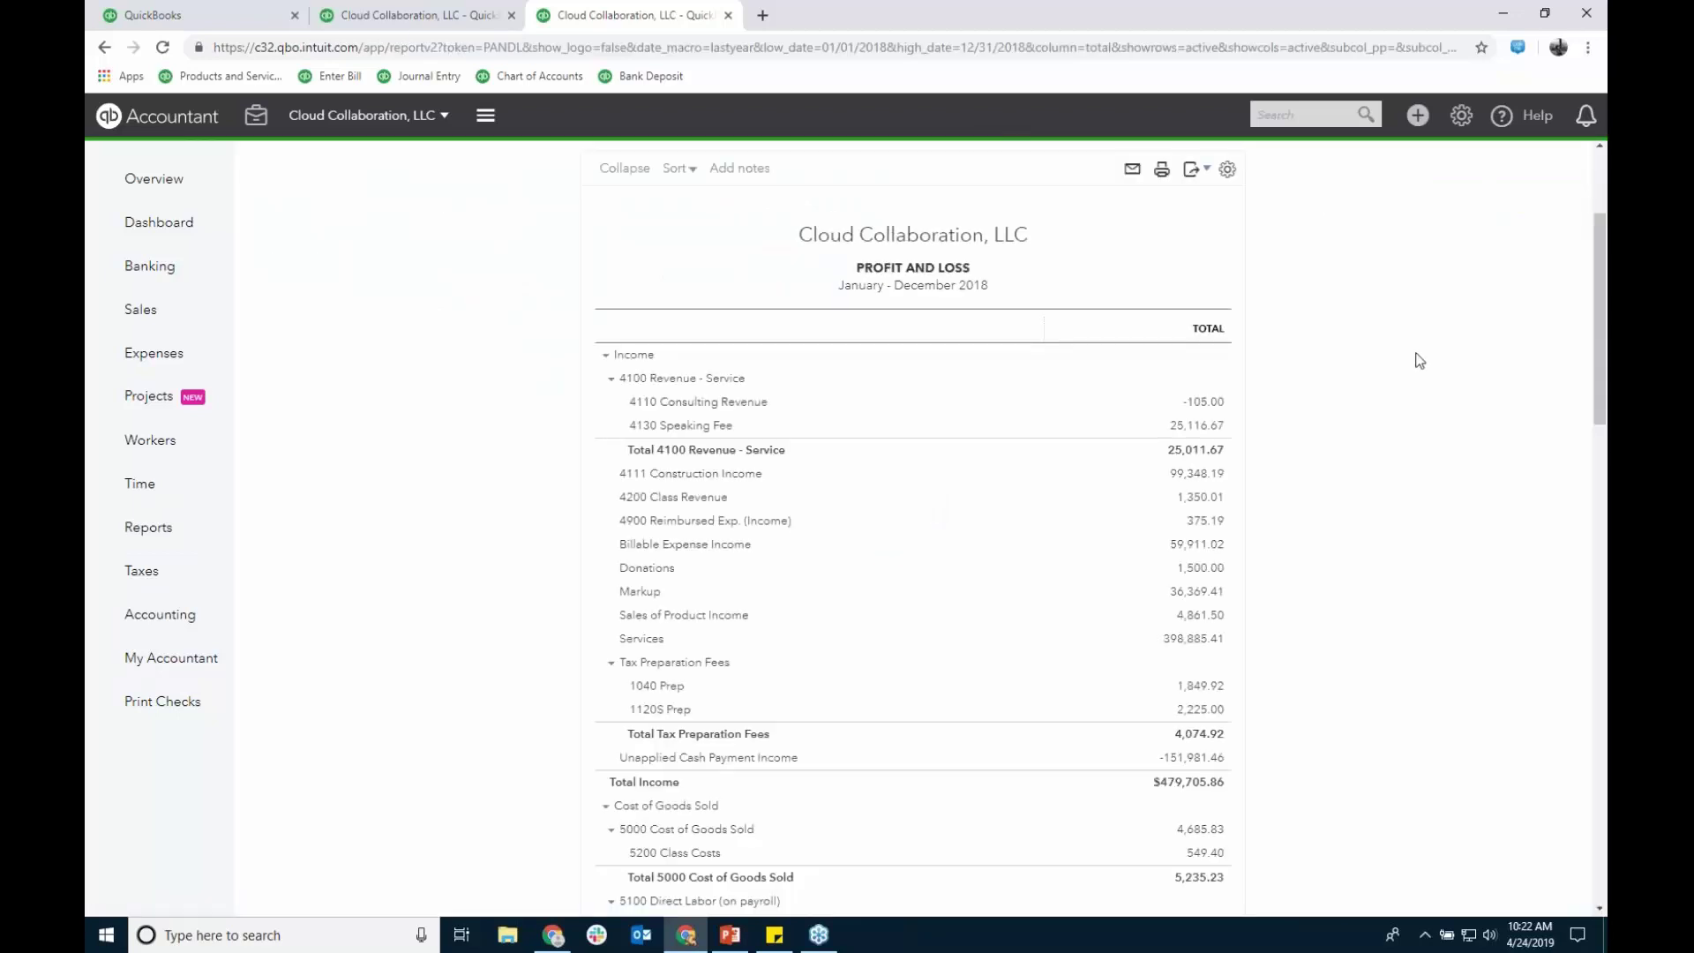
{"action": "scroll", "coordinate": [1412, 353], "scroll_direction": "up", "scroll_amount": 3}
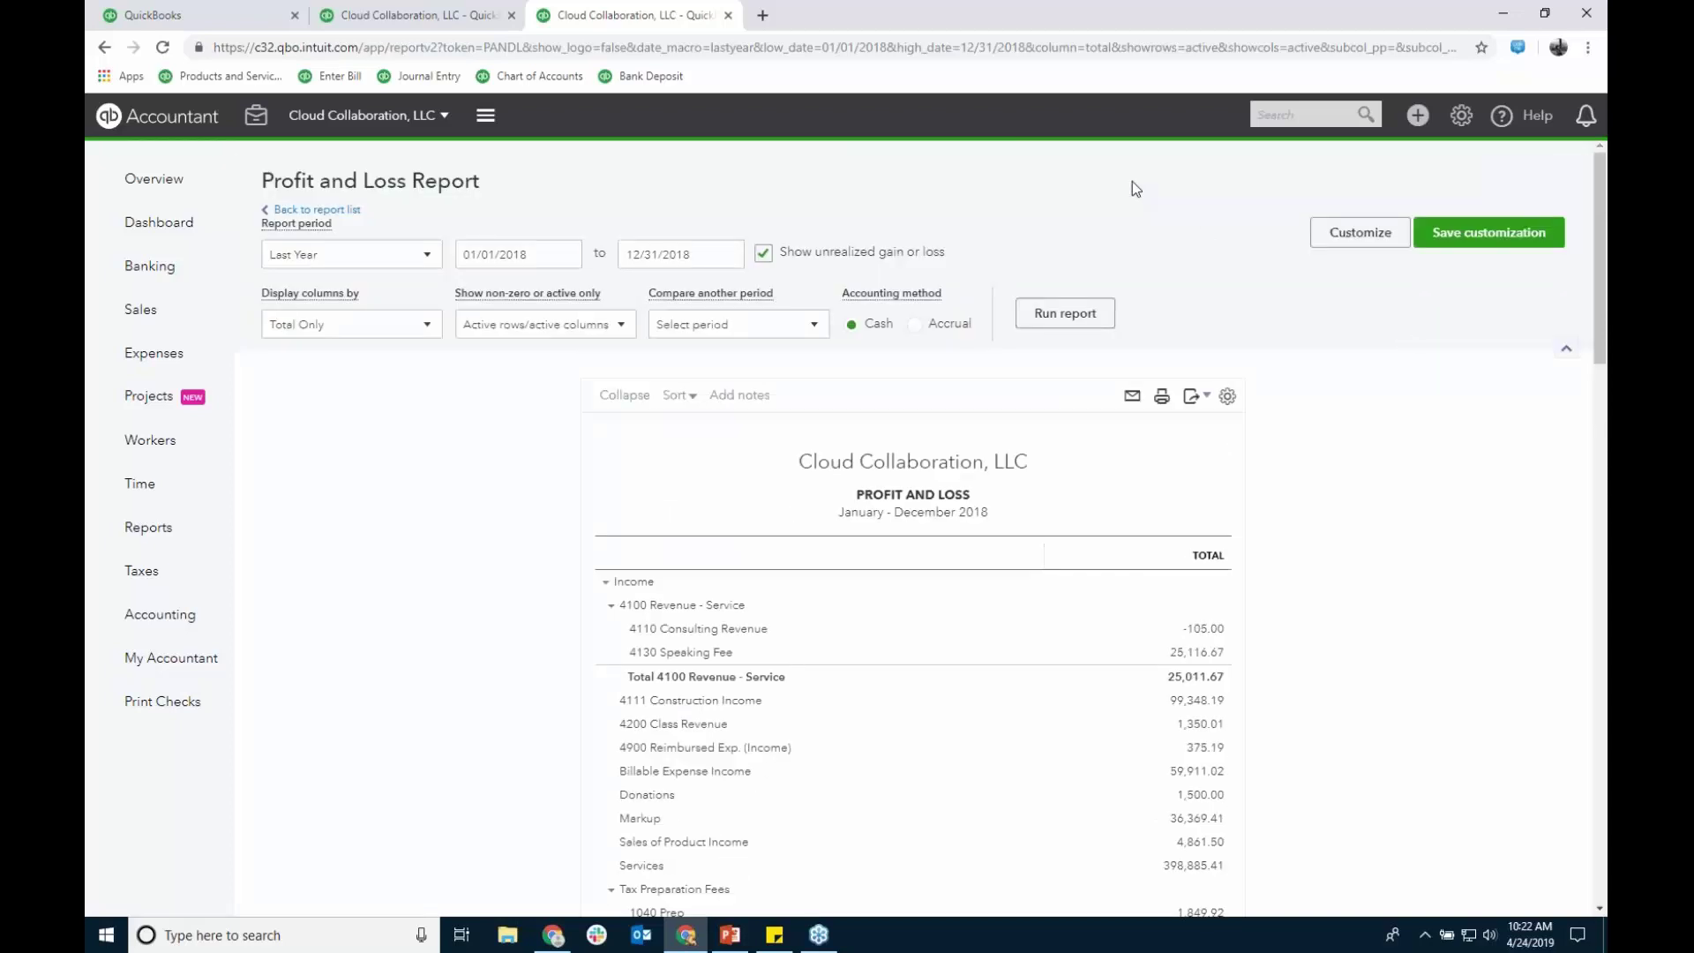
{"action": "scroll", "coordinate": [1384, 502], "scroll_direction": "down", "scroll_amount": 4}
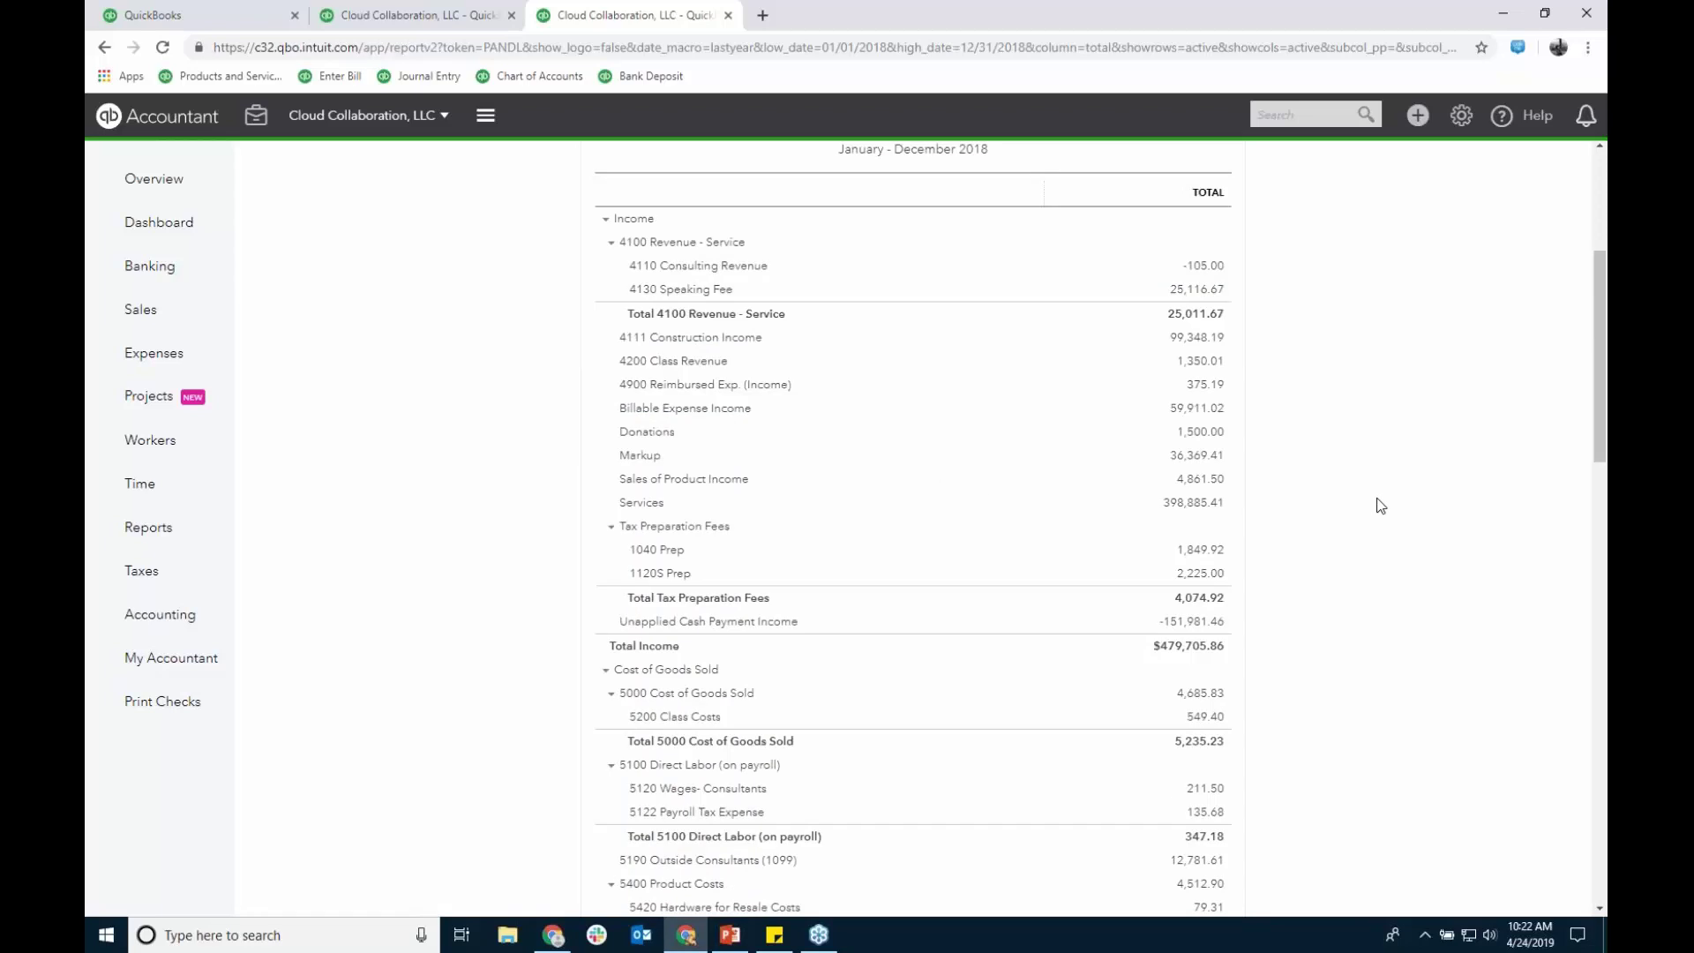
{"action": "scroll", "coordinate": [1381, 505], "scroll_direction": "up", "scroll_amount": 4}
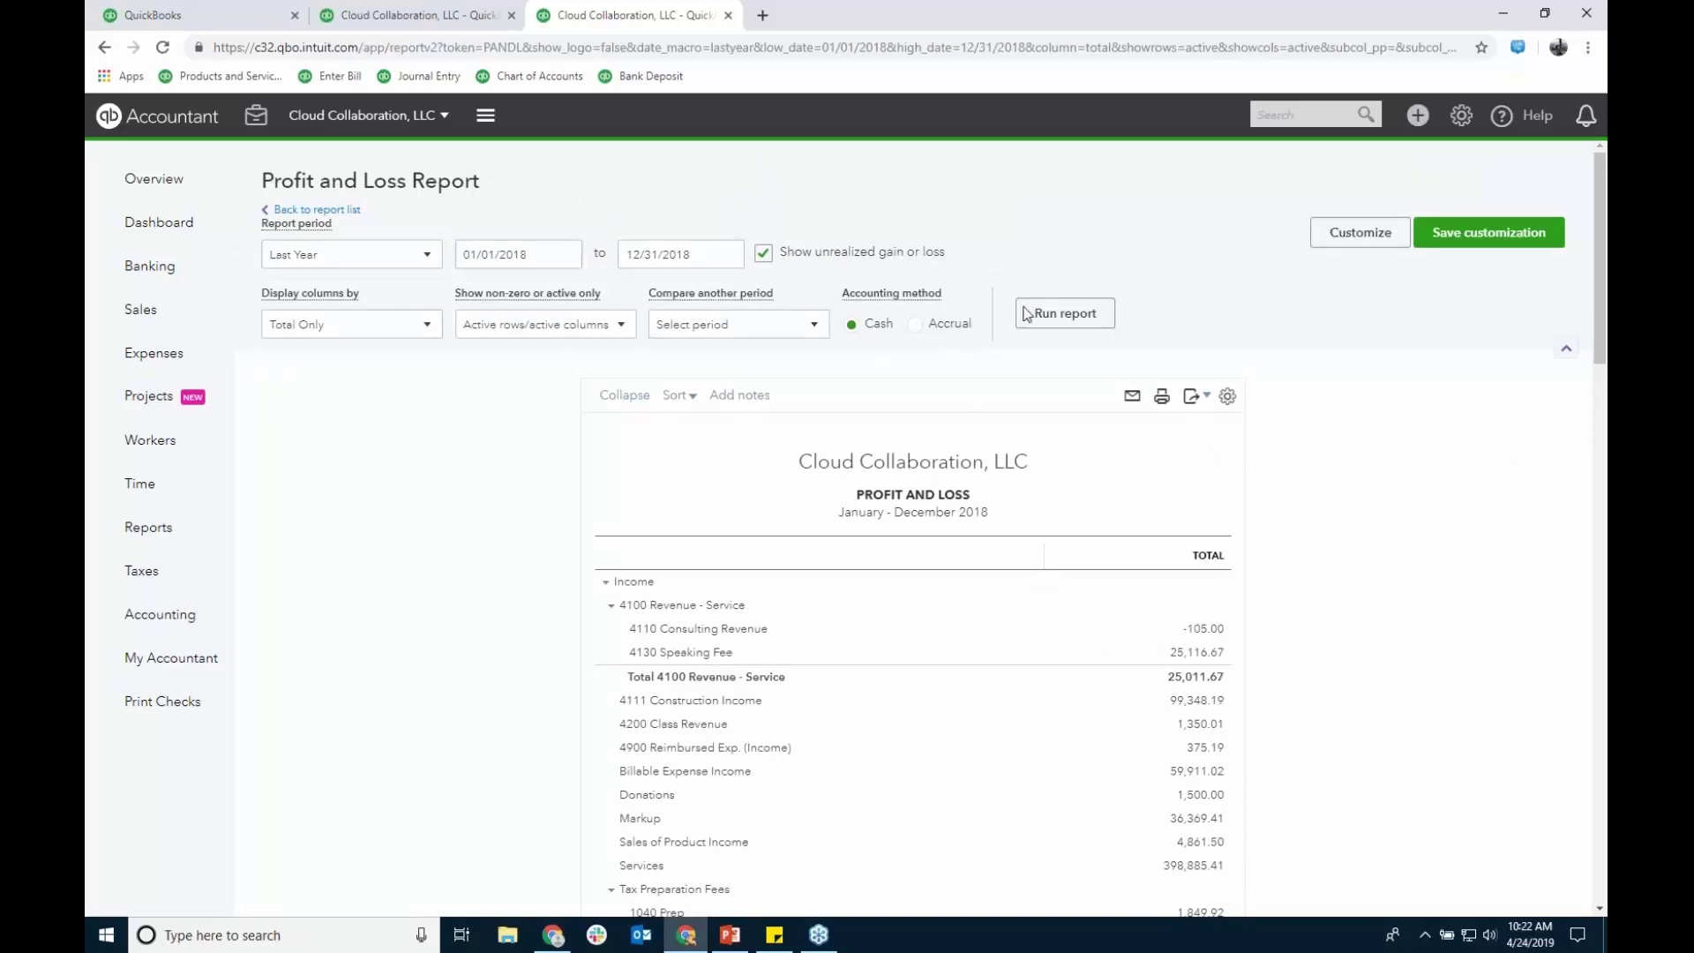
{"action": "scroll", "coordinate": [1429, 581], "scroll_direction": "down", "scroll_amount": 2}
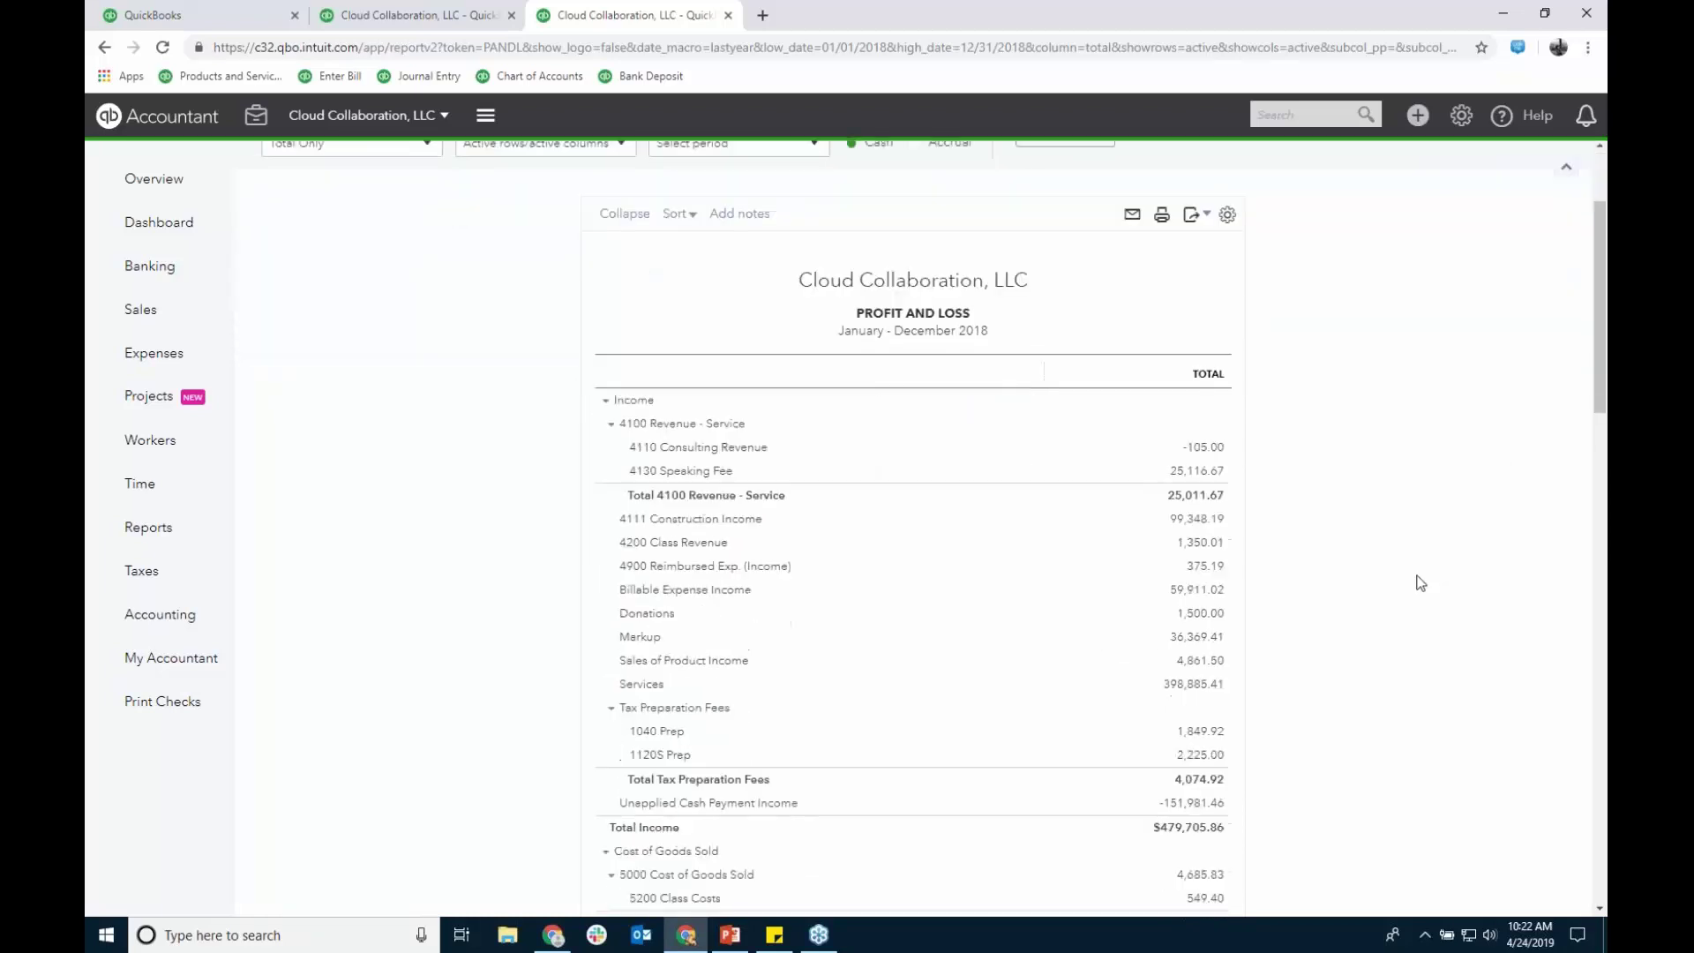
{"action": "scroll", "coordinate": [1420, 582], "scroll_direction": "down", "scroll_amount": 1}
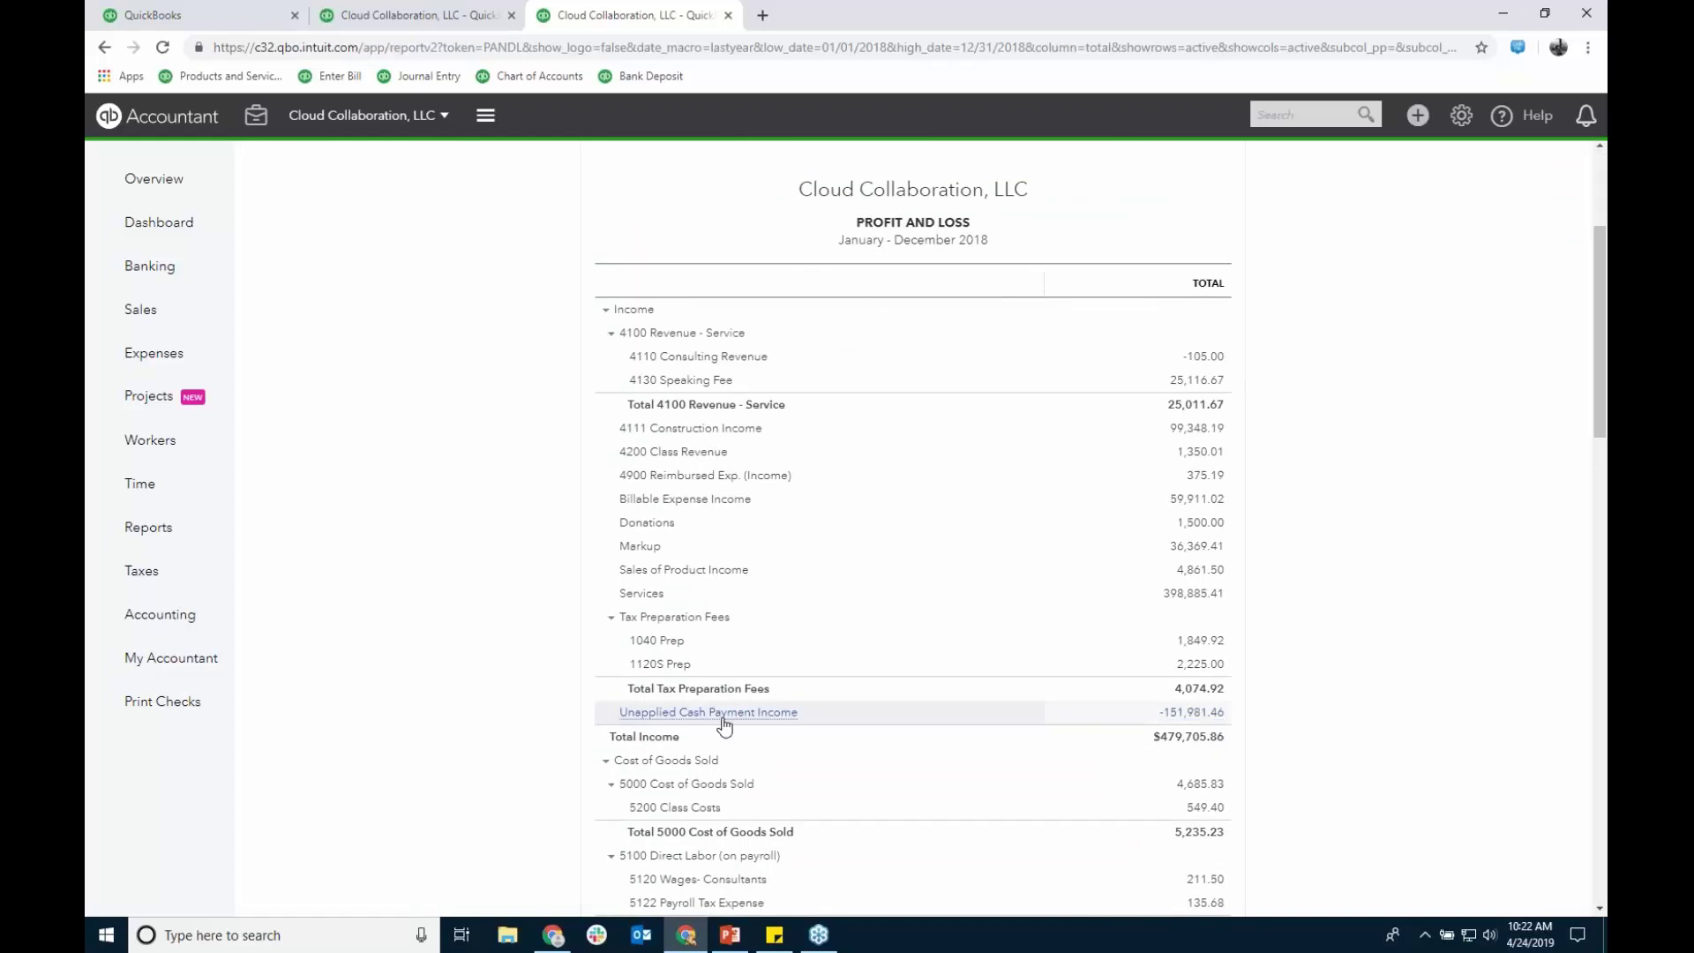
{"action": "scroll", "coordinate": [725, 724], "scroll_direction": "down", "scroll_amount": 1}
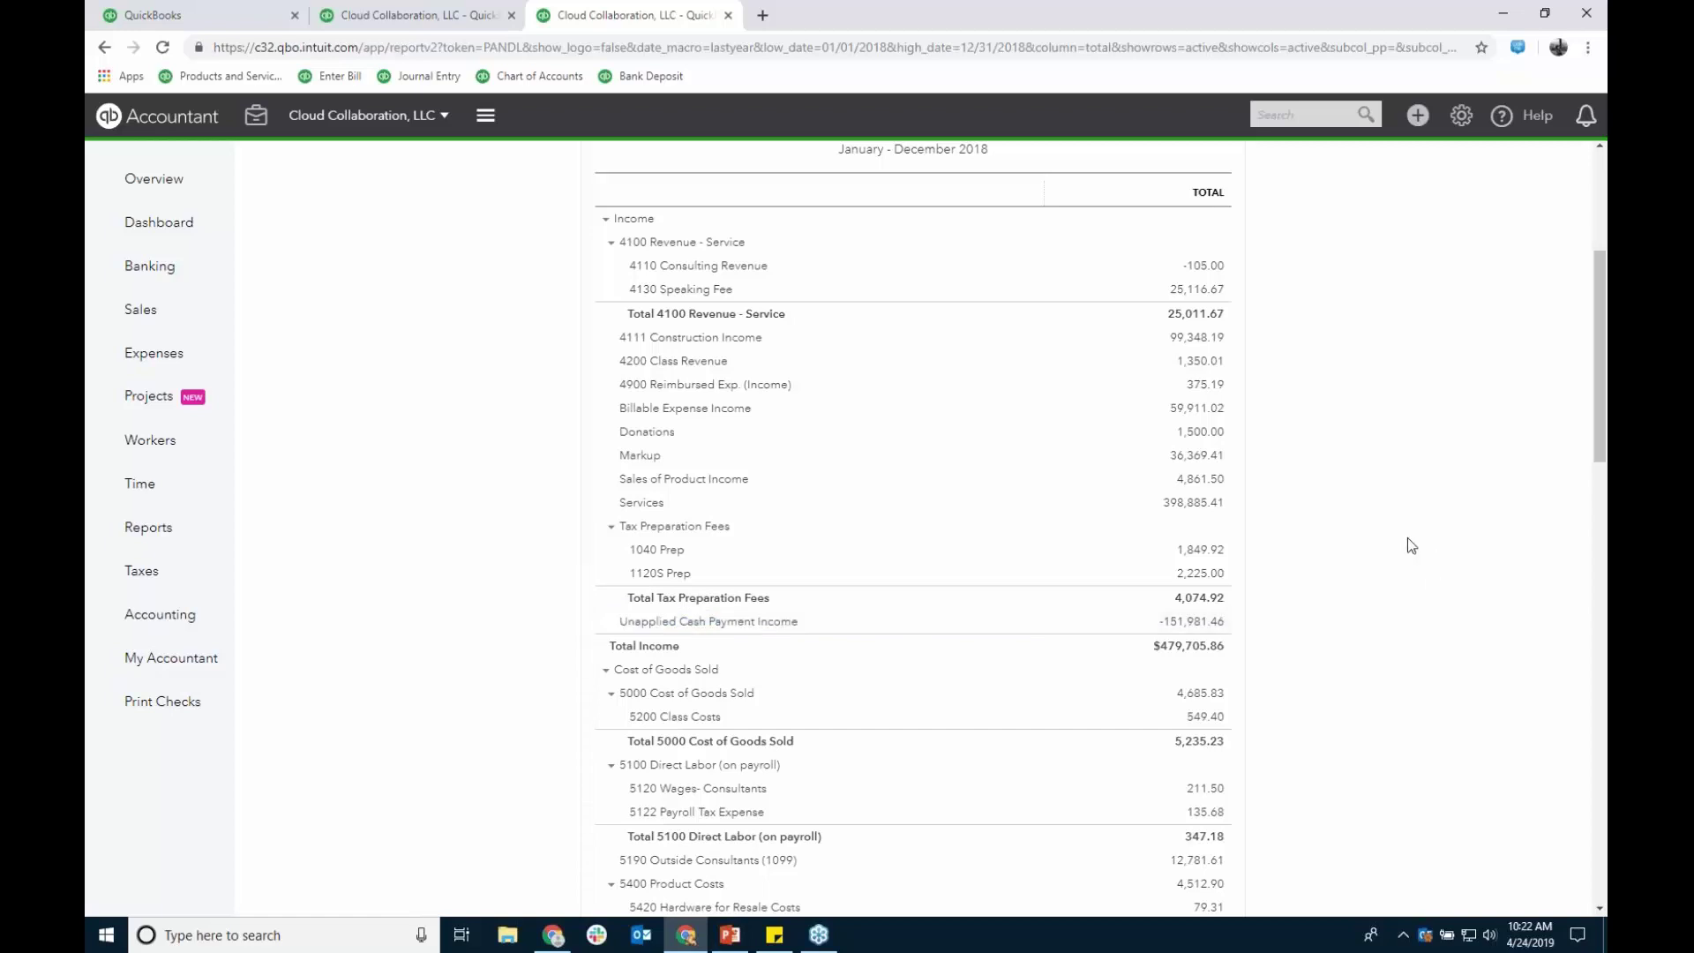
{"action": "scroll", "coordinate": [1411, 546], "scroll_direction": "down", "scroll_amount": 3}
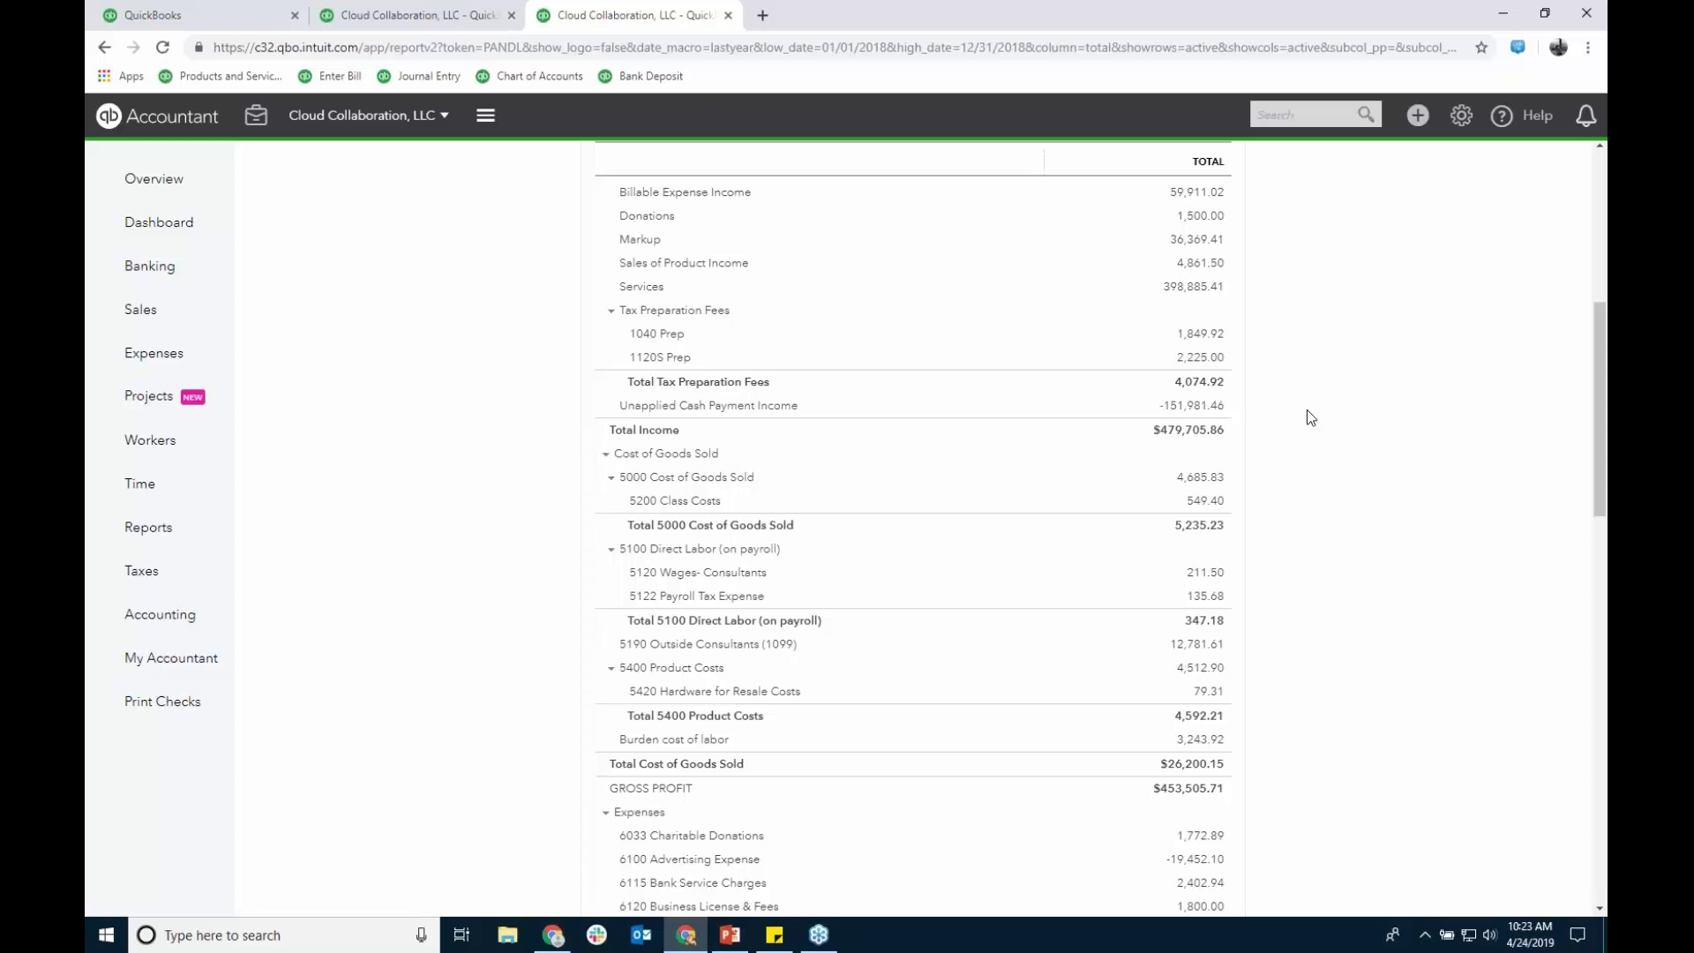
Step: Examine the rest of the Profit and Loss report, from the expense accounts through other income, other expenses and net income
{"action": "scroll", "coordinate": [1356, 416], "scroll_direction": "down", "scroll_amount": 3}
{"action": "scroll", "coordinate": [1356, 416], "scroll_direction": "down", "scroll_amount": 7}
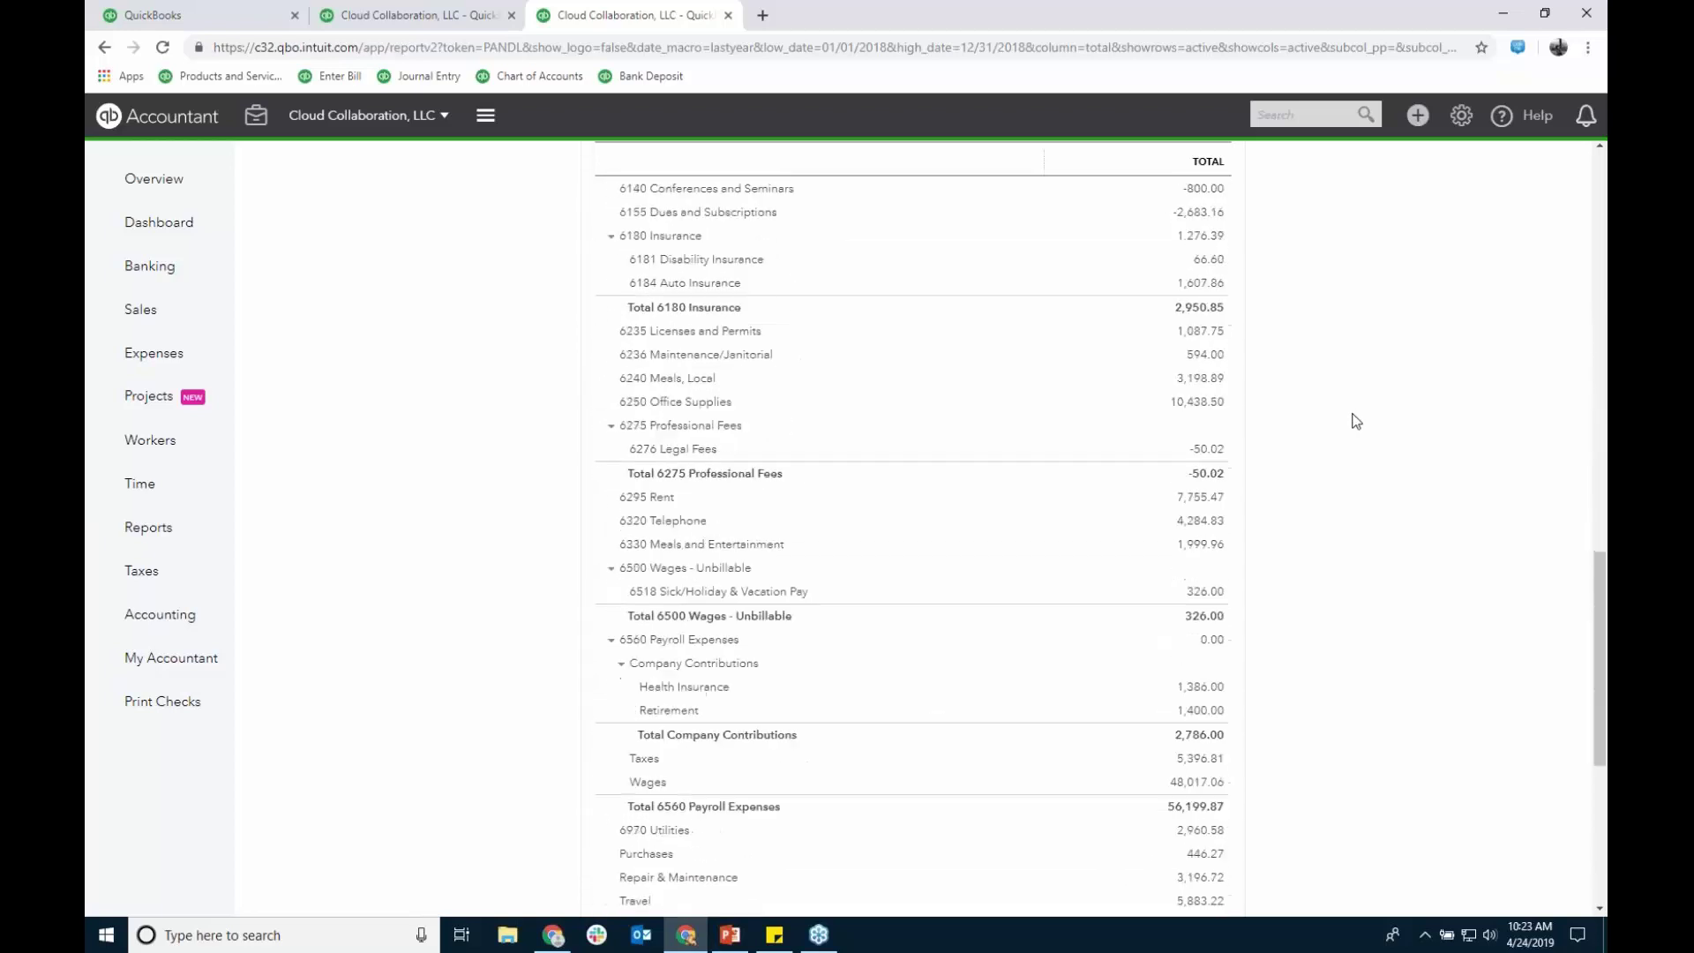
{"action": "scroll", "coordinate": [1356, 421], "scroll_direction": "down", "scroll_amount": 3}
{"action": "scroll", "coordinate": [1356, 422], "scroll_direction": "down", "scroll_amount": 3}
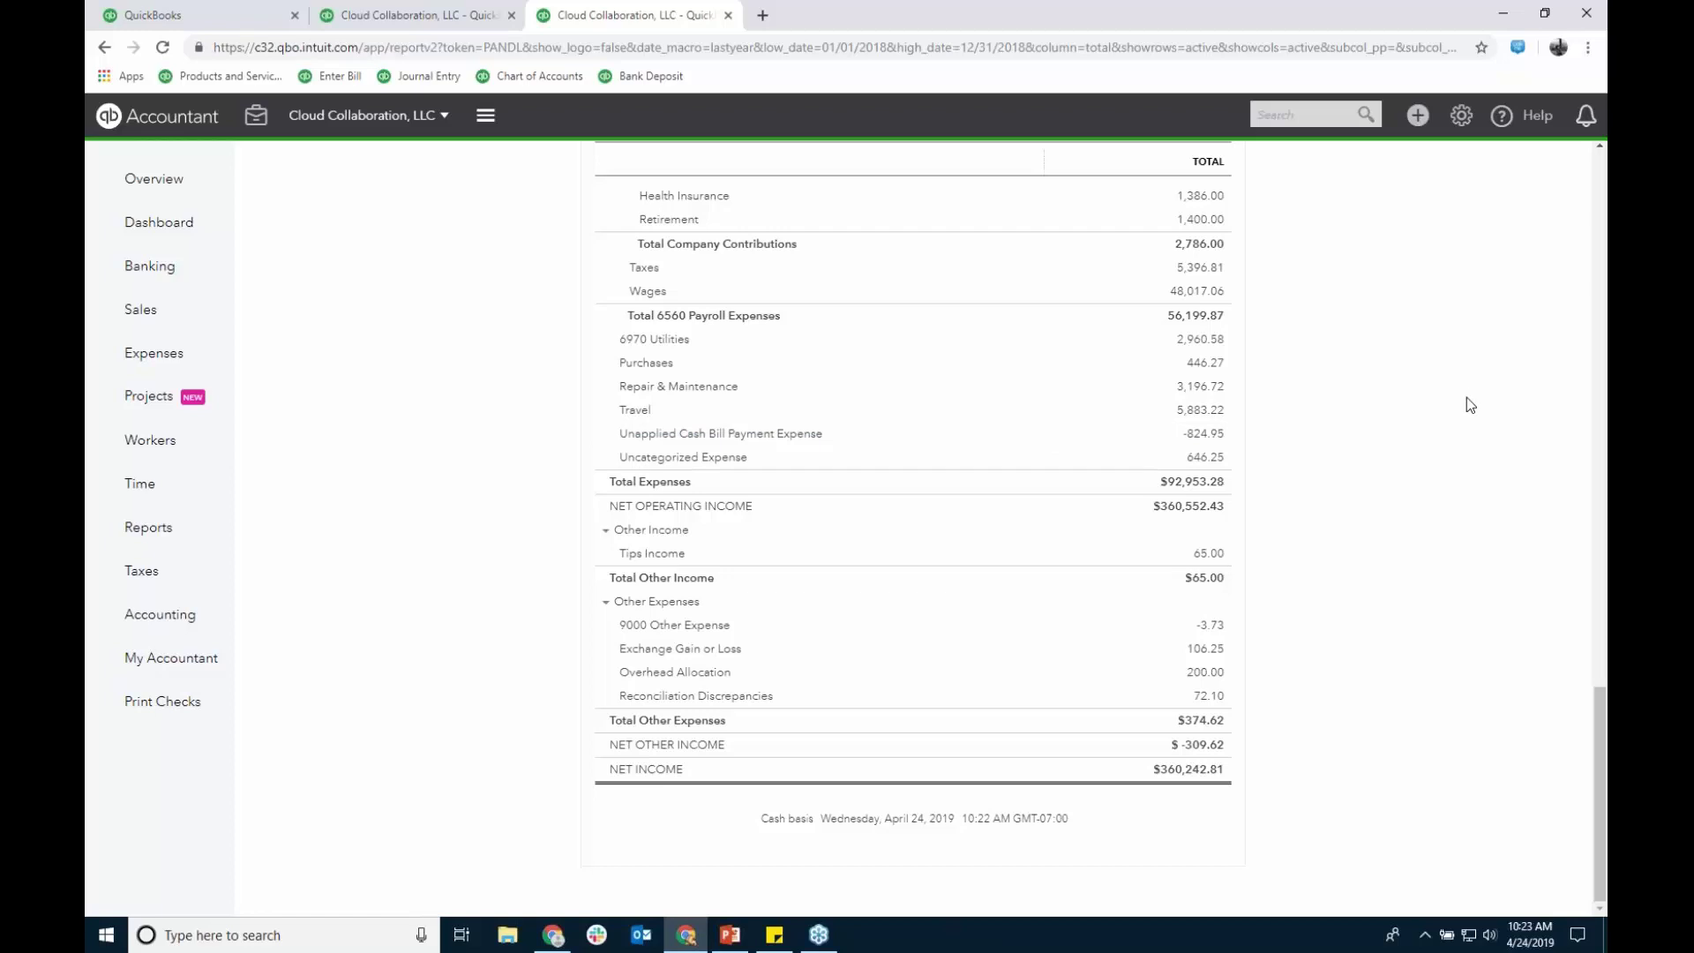
{"action": "scroll", "coordinate": [1467, 397], "scroll_direction": "up", "scroll_amount": 10}
{"action": "scroll", "coordinate": [1468, 397], "scroll_direction": "up", "scroll_amount": 3}
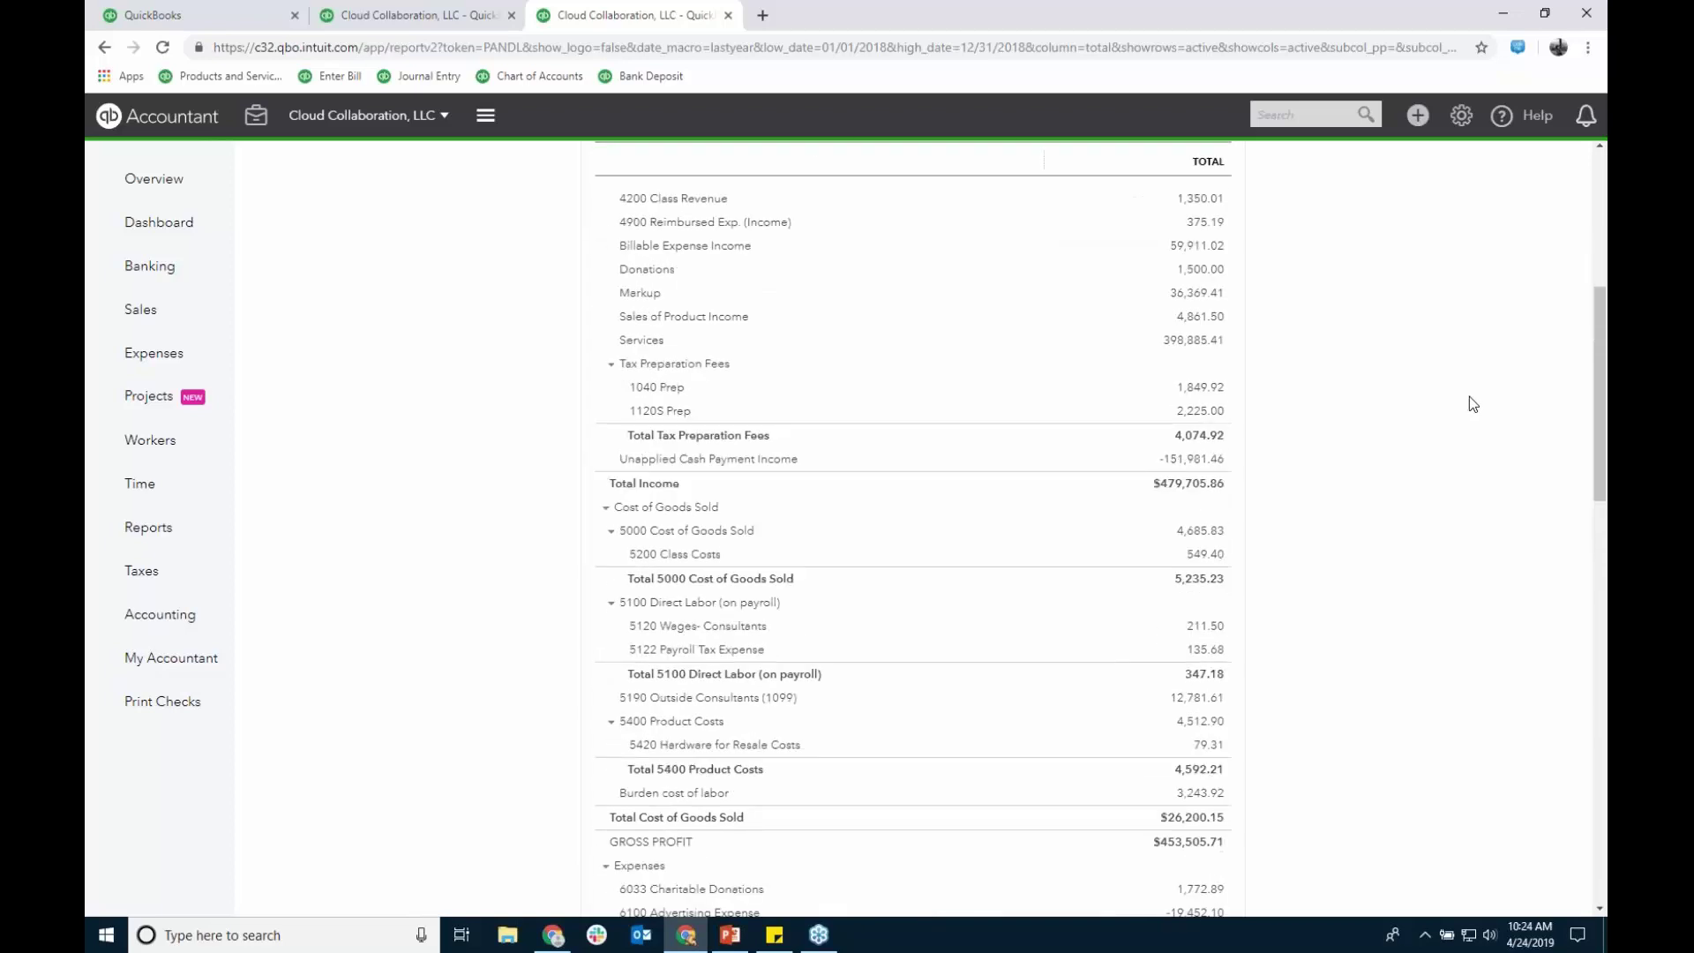
Step: Compare the Profit and Loss report with the previous year, including the $ change, and rerun it
{"action": "scroll", "coordinate": [1447, 406], "scroll_direction": "up", "scroll_amount": 5}
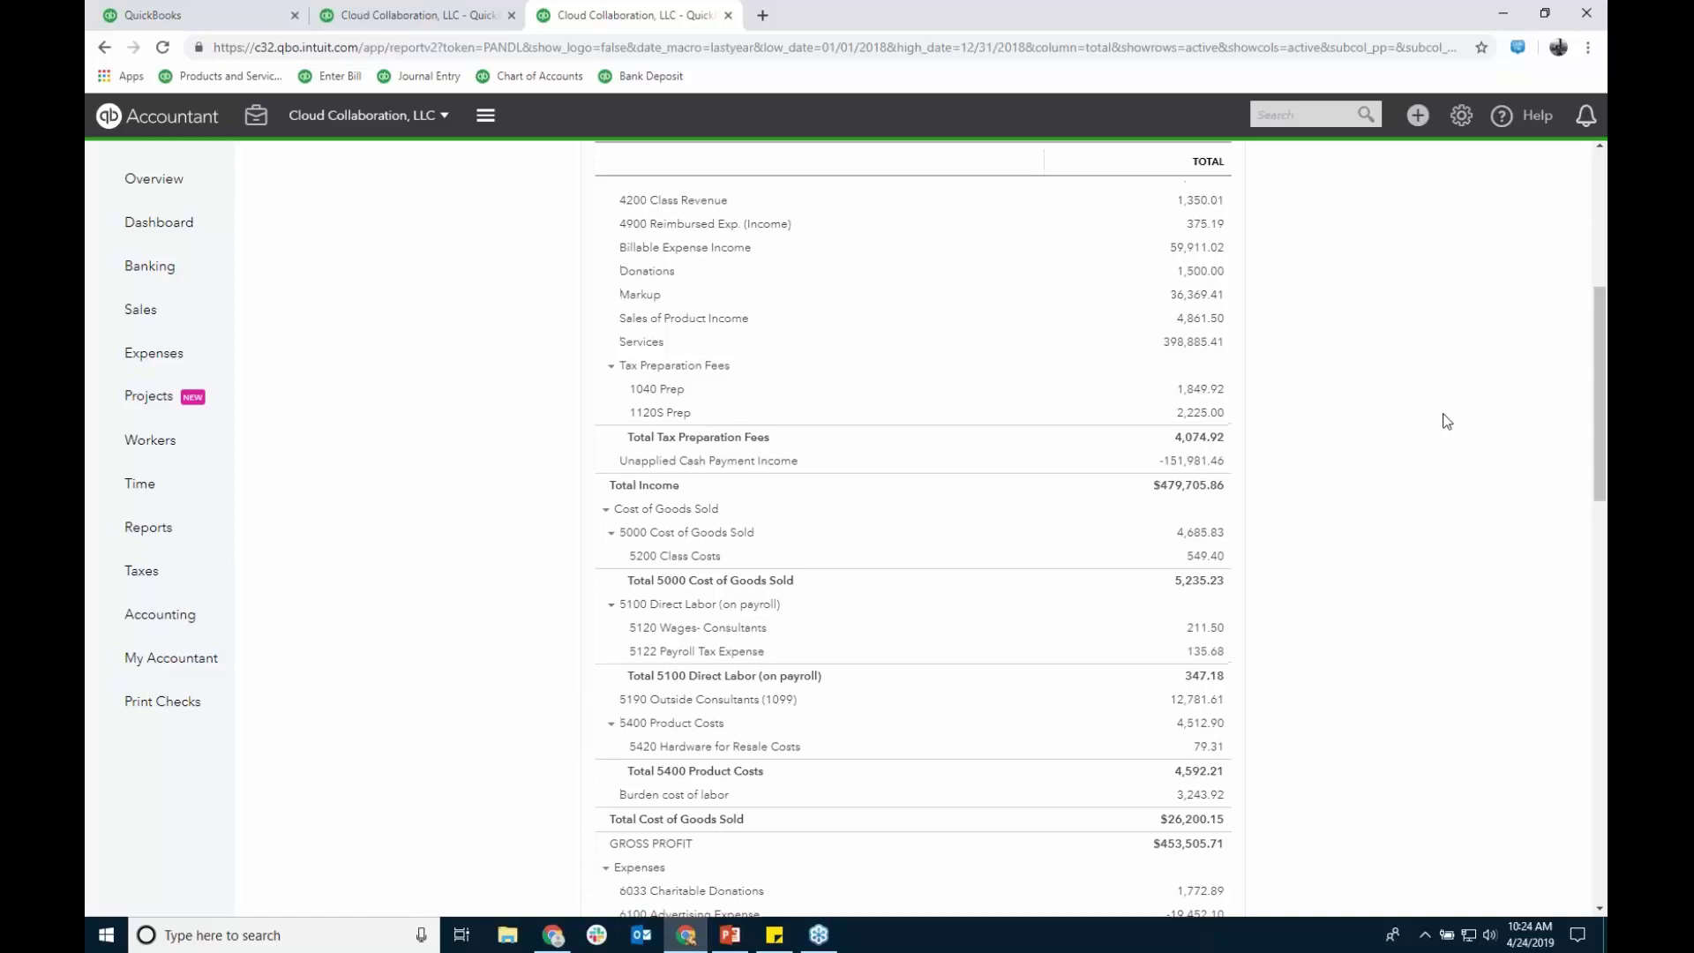
{"action": "left_click", "coordinate": [814, 288]}
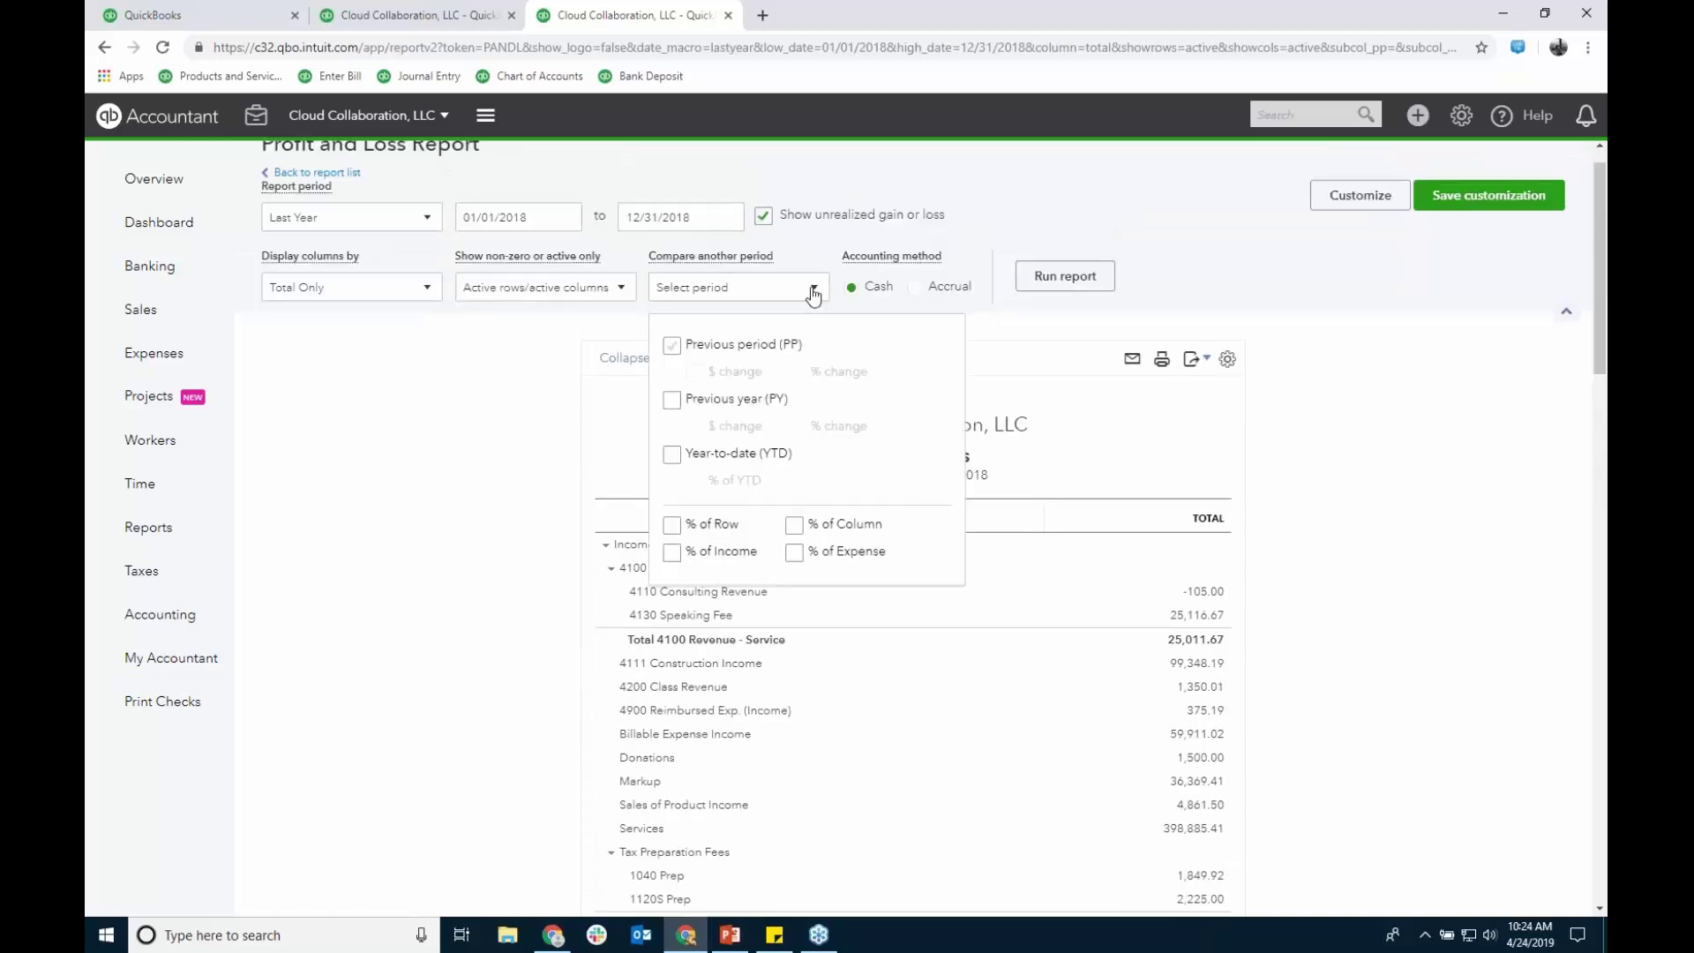
{"action": "left_click", "coordinate": [671, 399]}
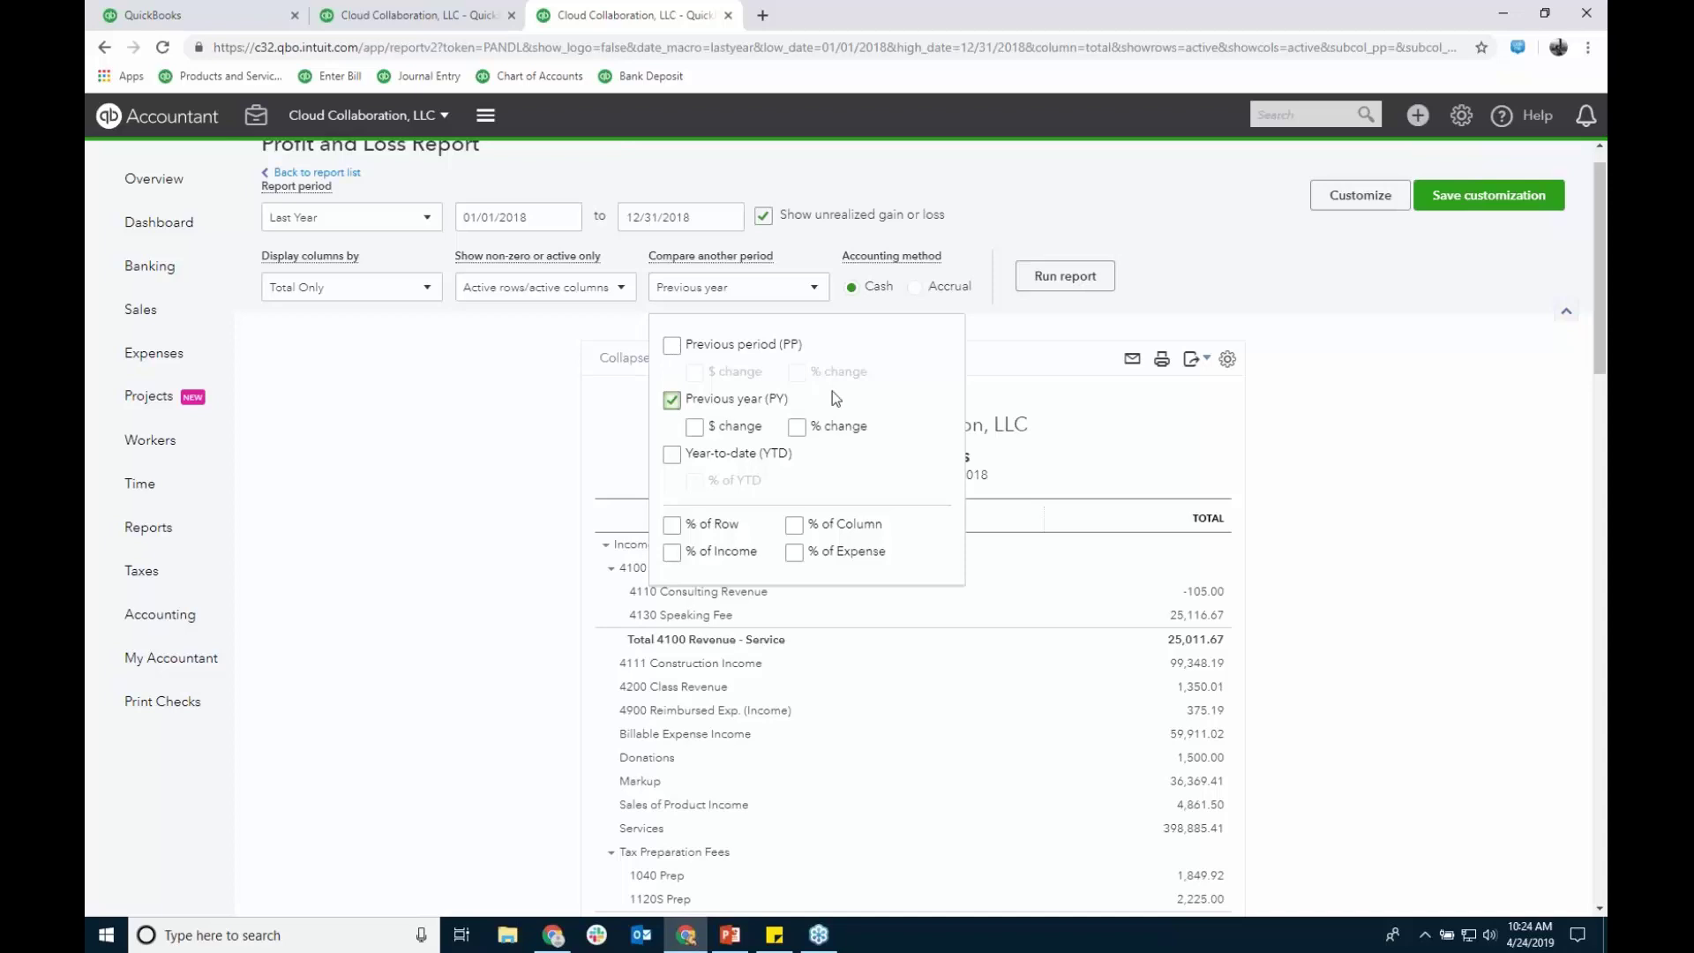
{"action": "left_click", "coordinate": [695, 427]}
{"action": "left_click", "coordinate": [1065, 276]}
{"action": "scroll", "coordinate": [1166, 278], "scroll_direction": "up", "scroll_amount": 3}
{"action": "left_click", "coordinate": [1089, 314]}
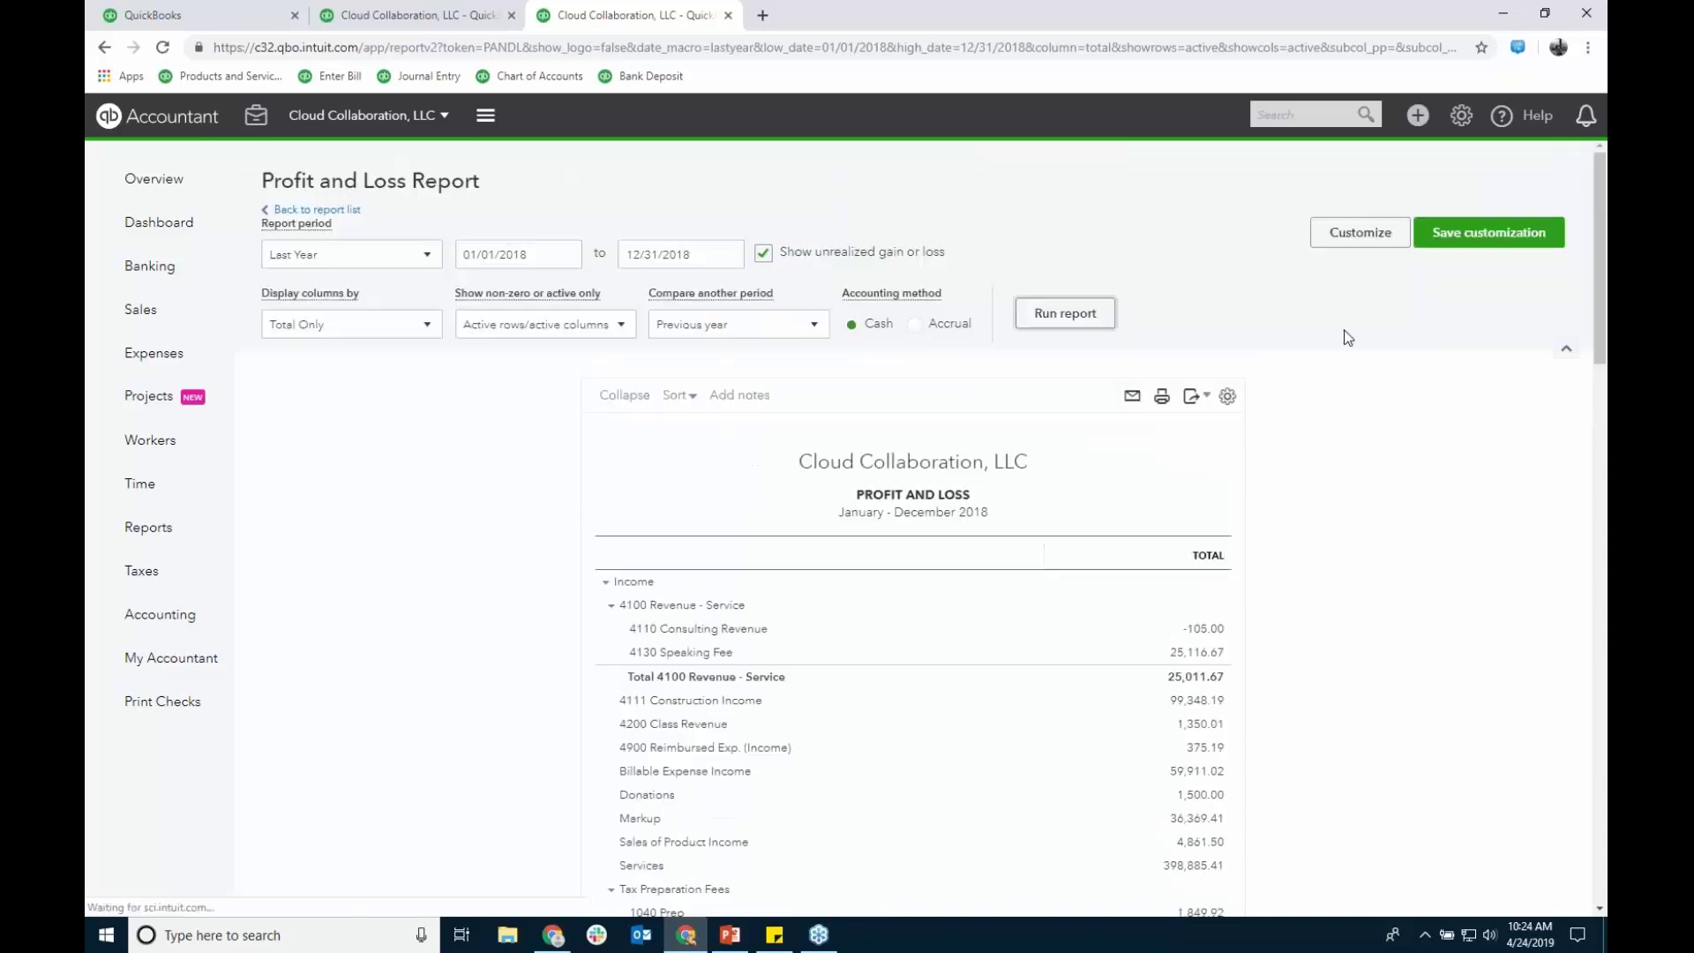
Step: Duplicate the Profit and Loss report in another browser tab and open its 2018 Unapplied Cash Payment Income transaction detail
{"action": "scroll", "coordinate": [1469, 388], "scroll_direction": "down", "scroll_amount": 3}
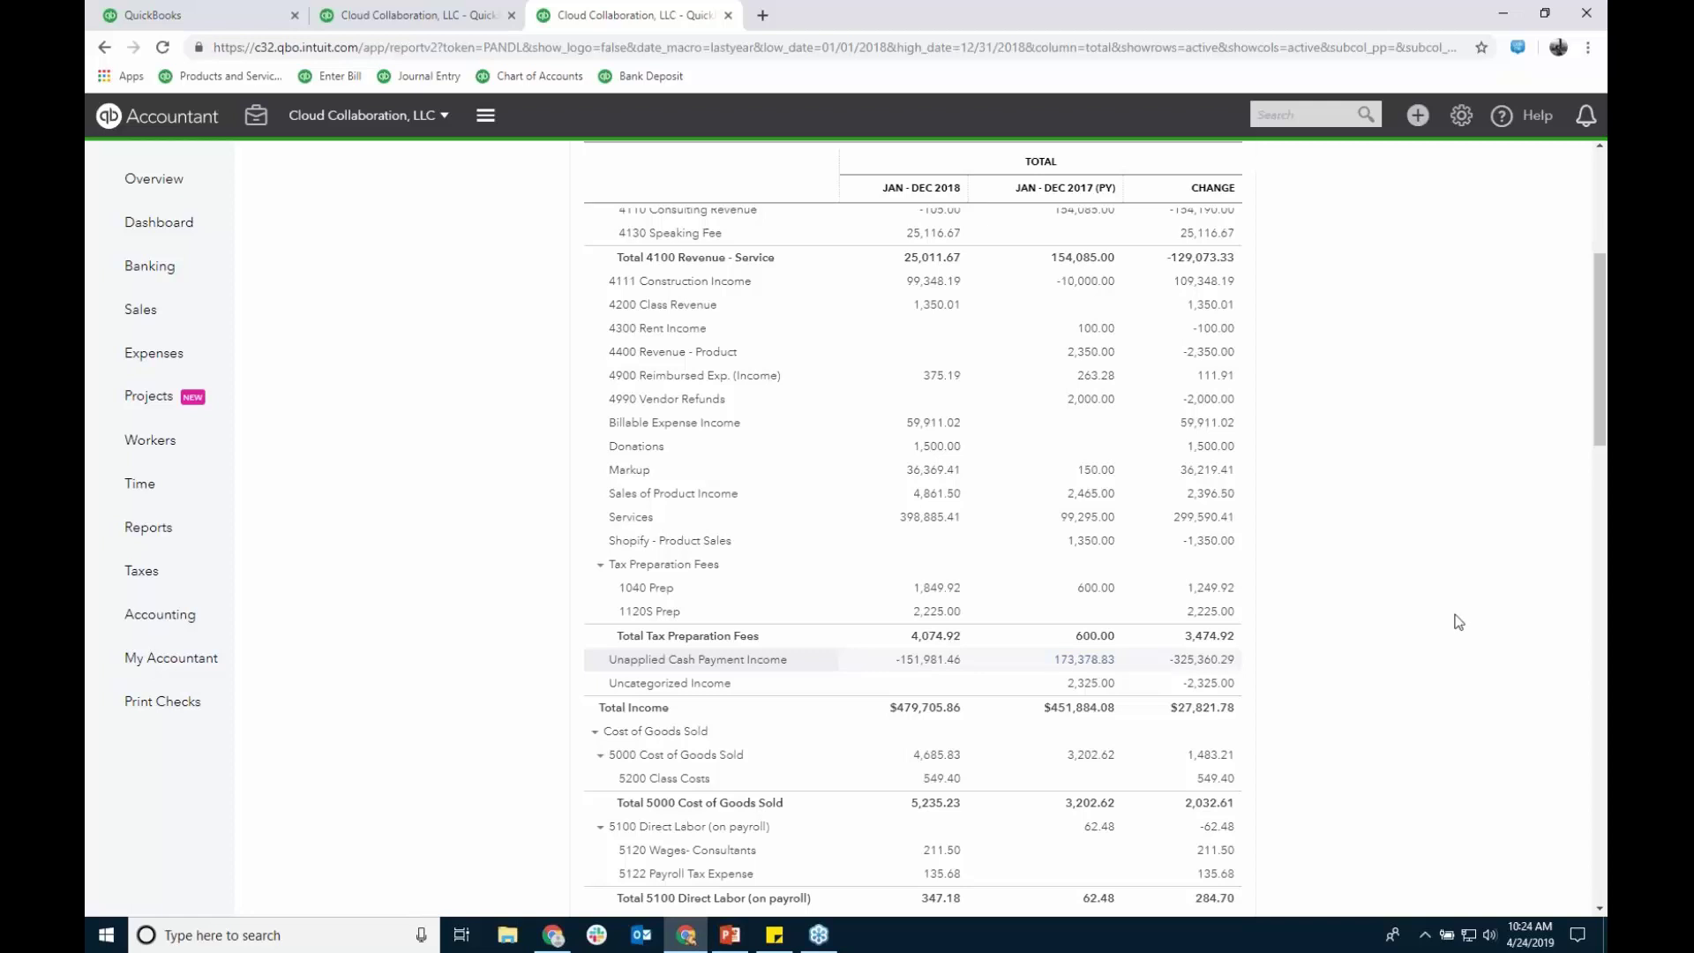
{"action": "scroll", "coordinate": [1475, 561], "scroll_direction": "down", "scroll_amount": 1}
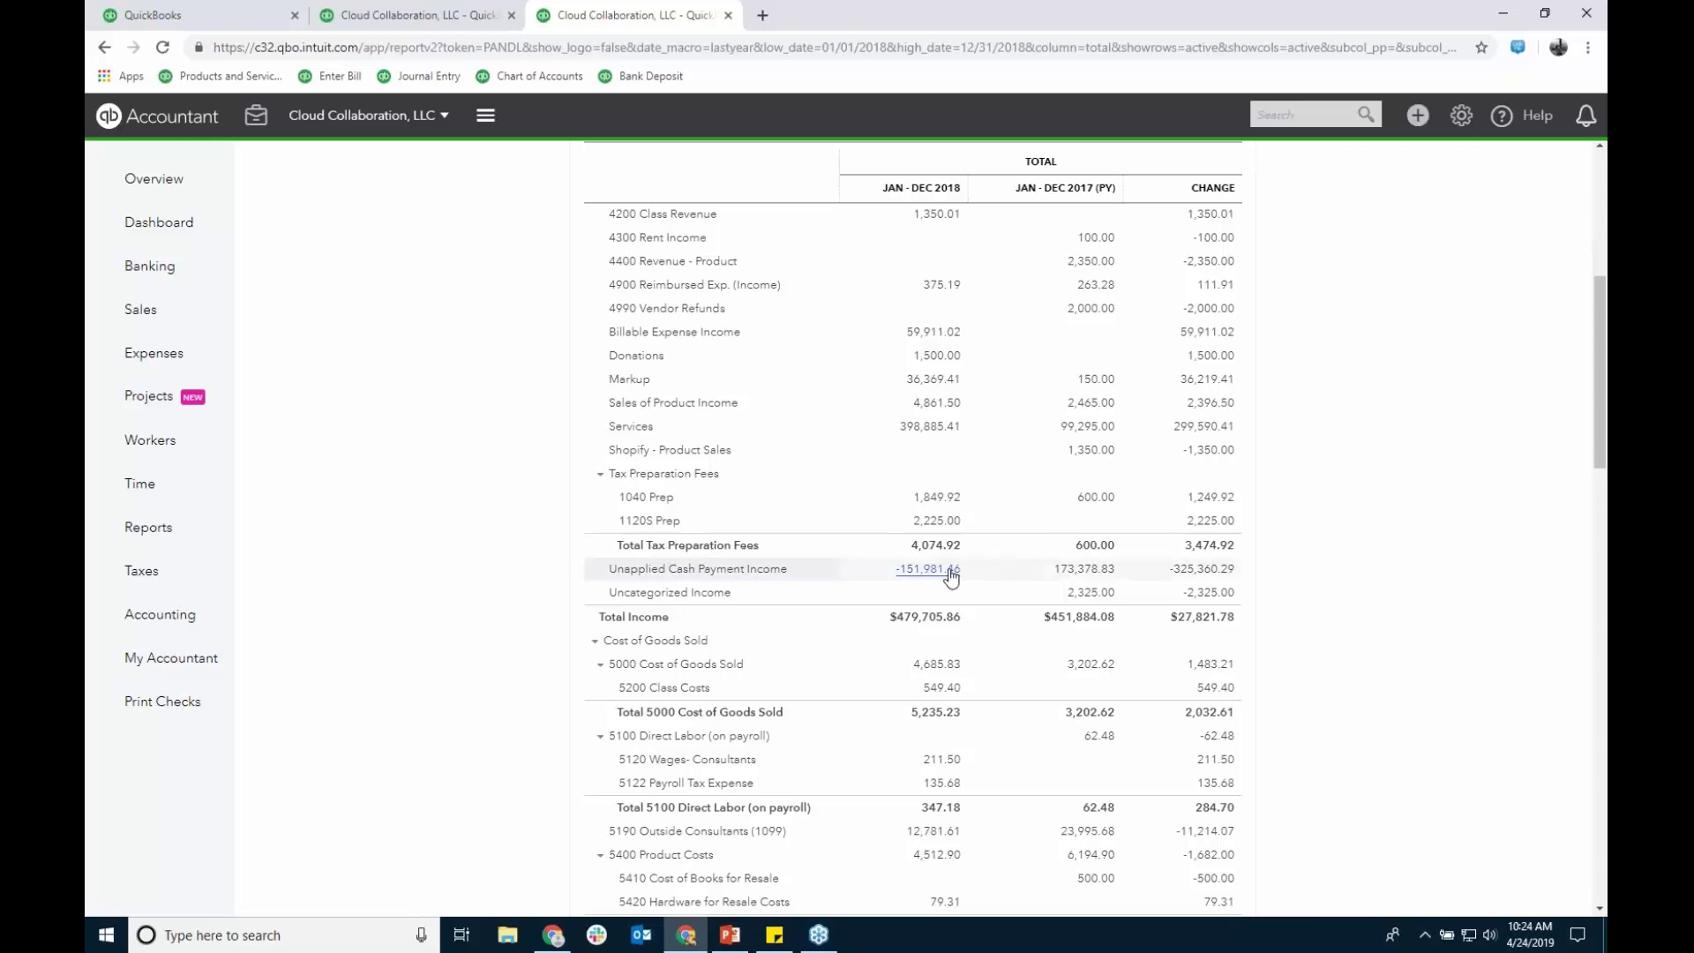
{"action": "right_click", "coordinate": [674, 27]}
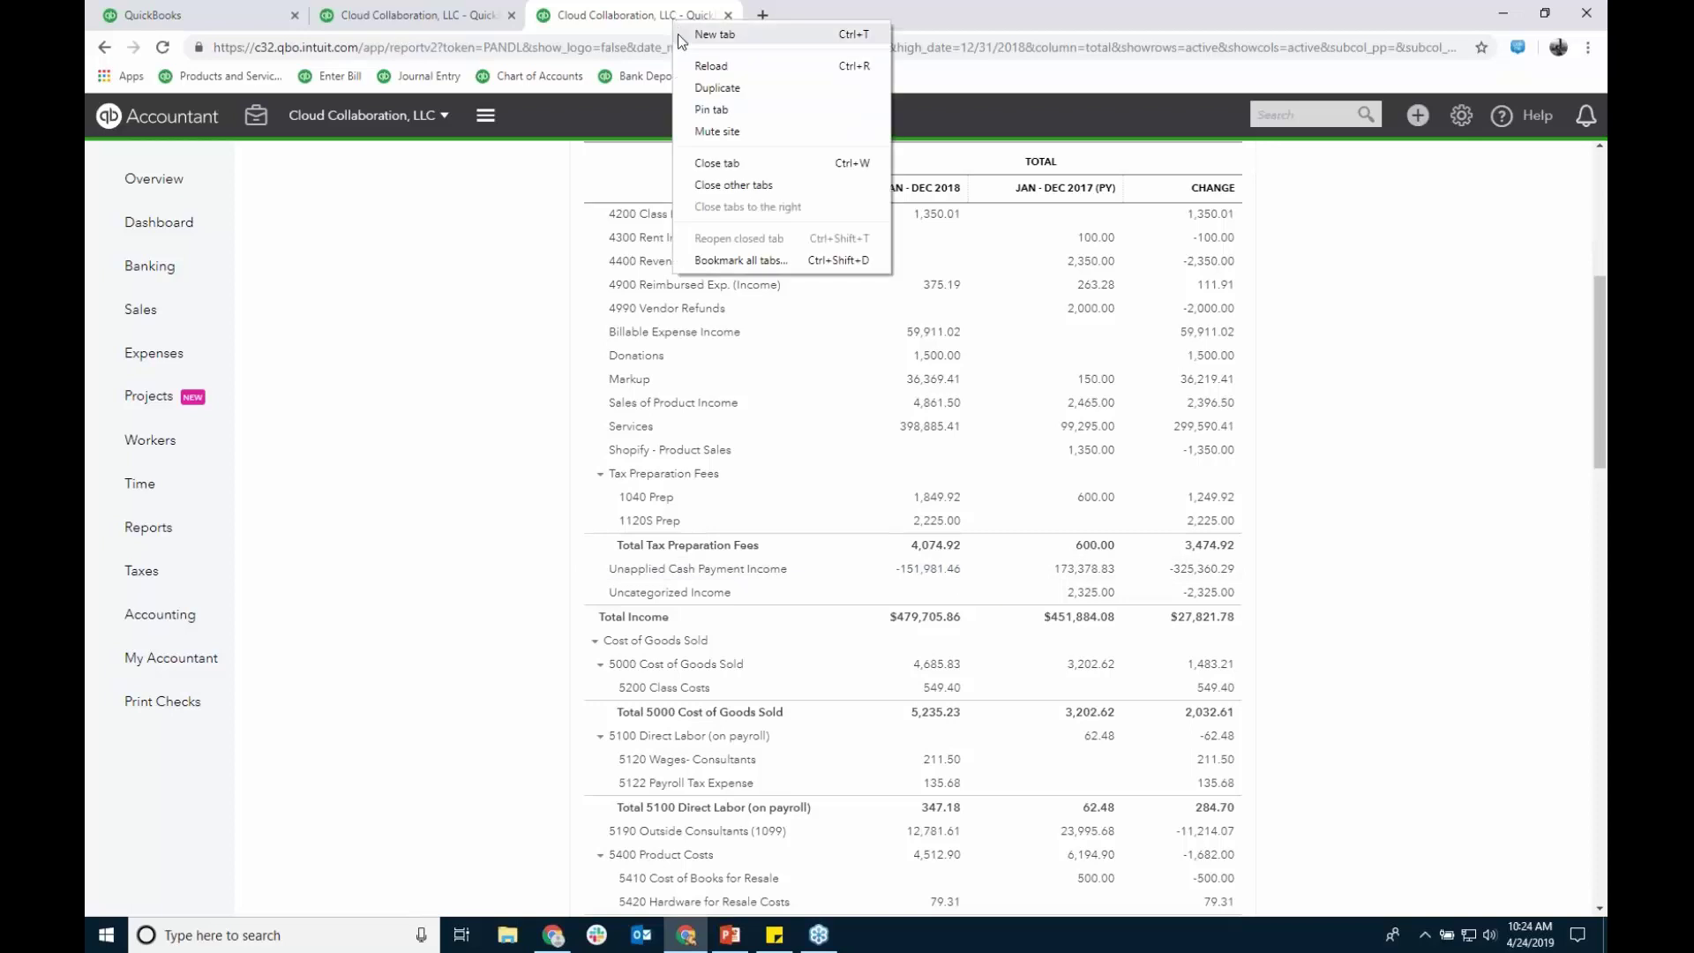
{"action": "left_click", "coordinate": [733, 95]}
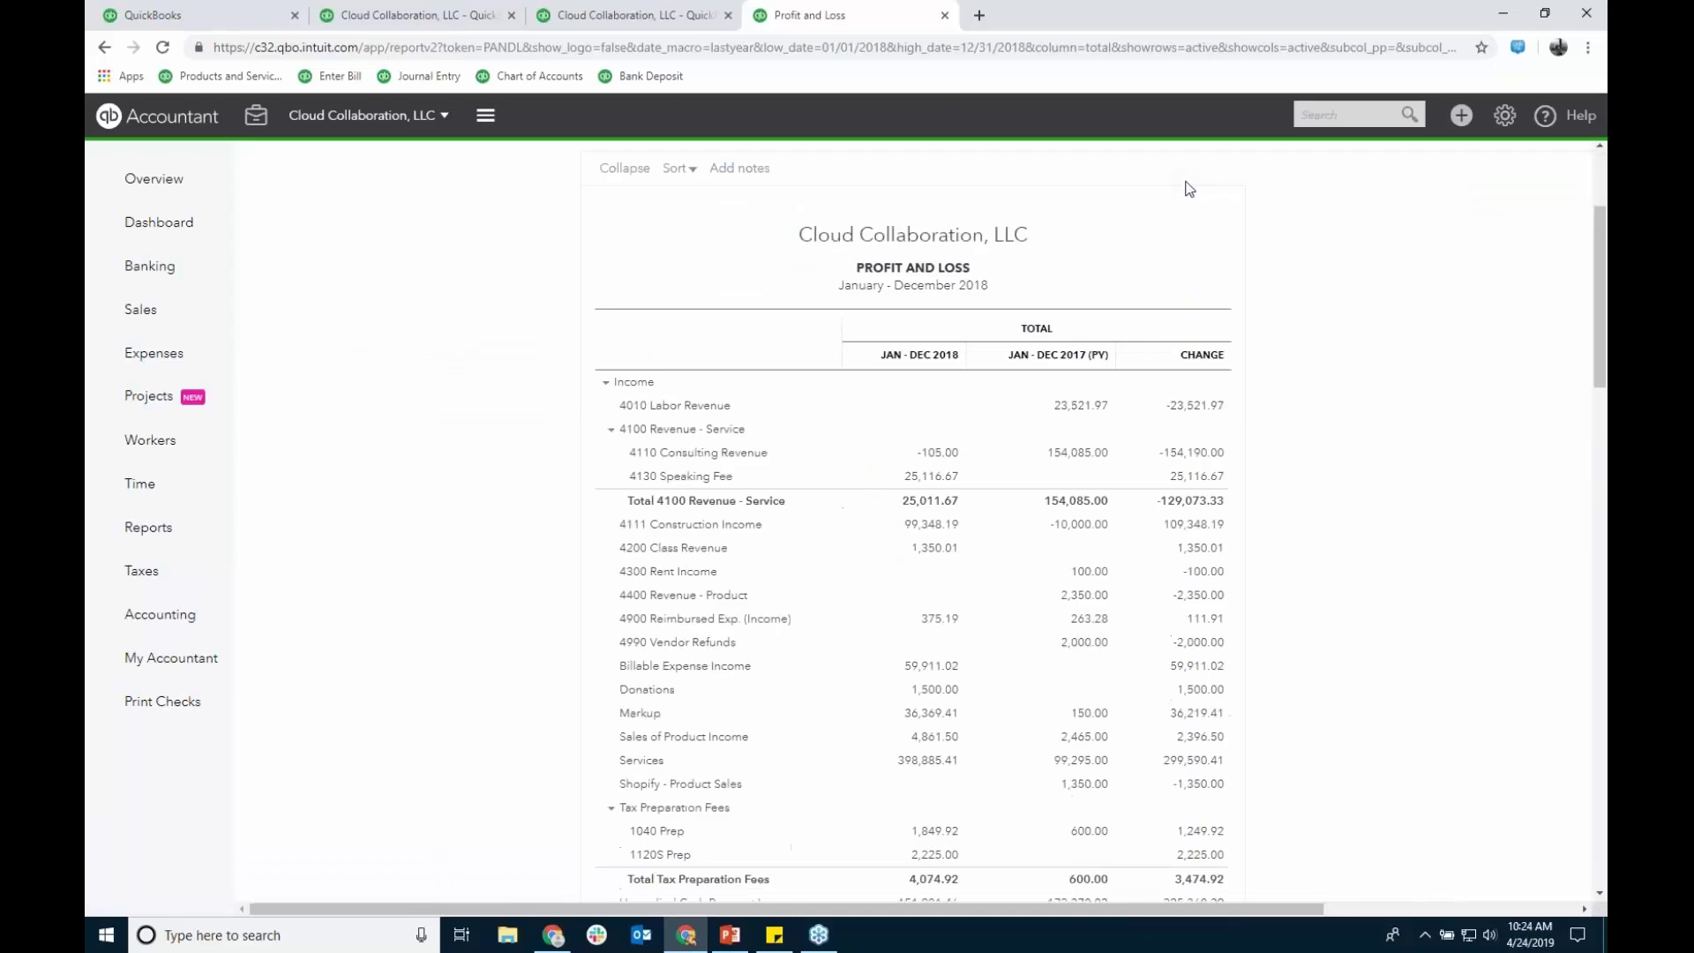
{"action": "scroll", "coordinate": [1396, 582], "scroll_direction": "down", "scroll_amount": 3}
{"action": "scroll", "coordinate": [1396, 577], "scroll_direction": "down", "scroll_amount": 4}
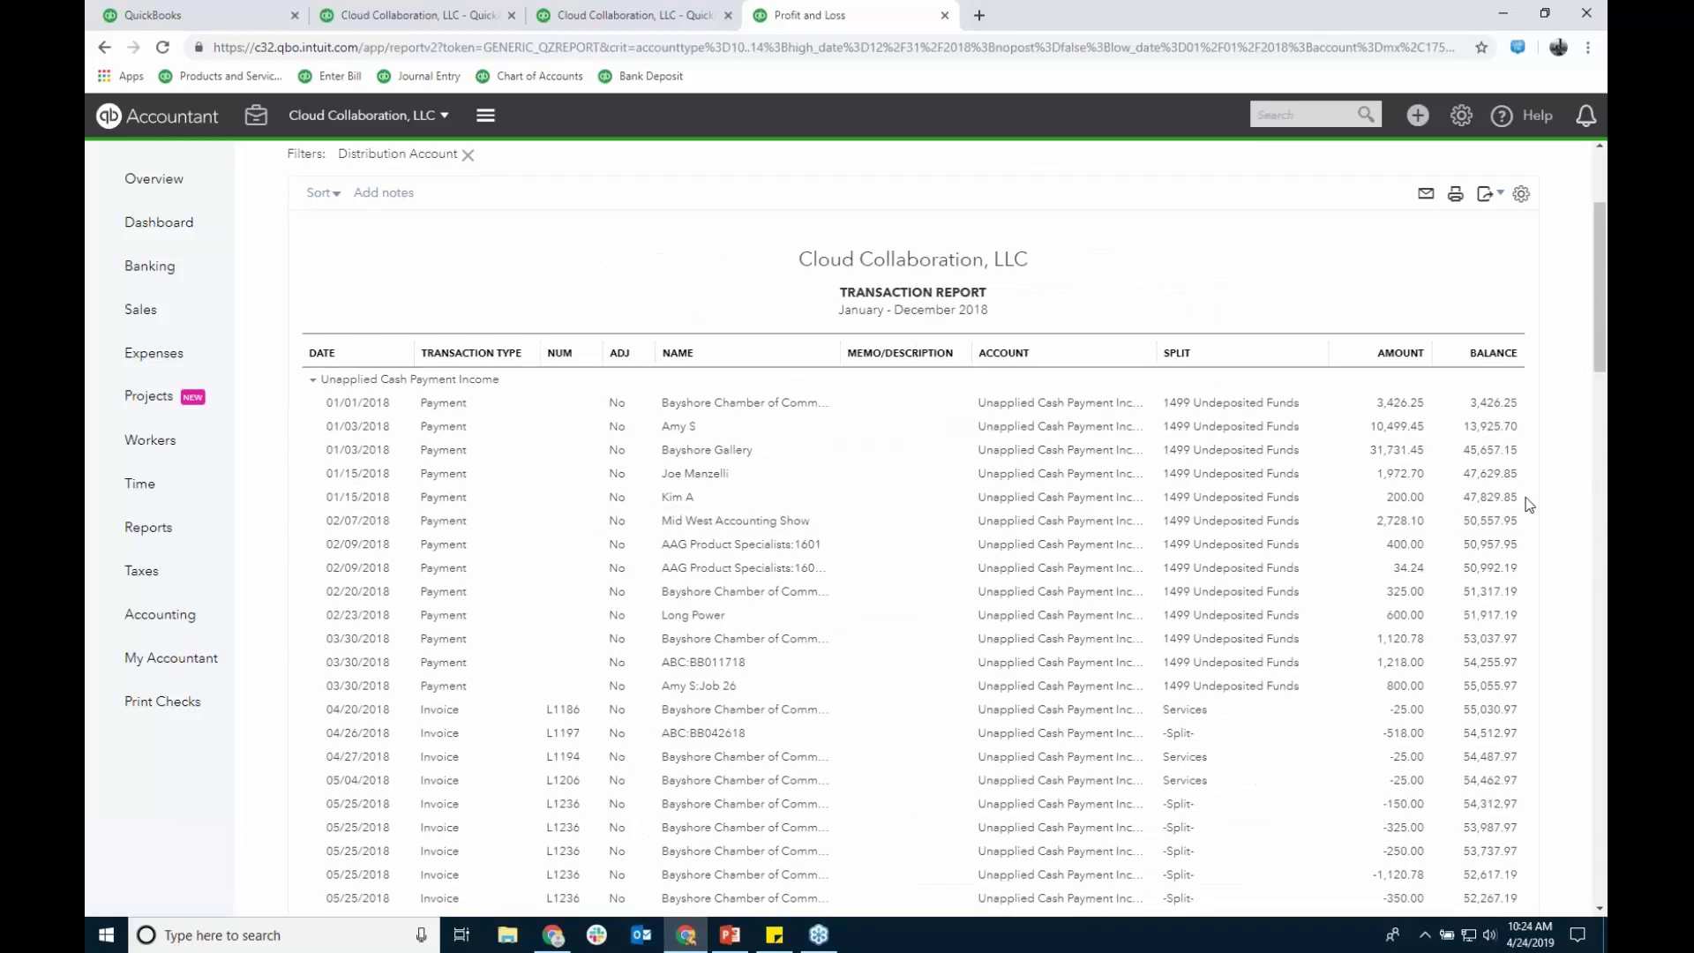
Step: Examine the payments and invoices behind Unapplied Cash Payment Income down to the total of the Transaction Report
{"action": "scroll", "coordinate": [1535, 521], "scroll_direction": "down", "scroll_amount": 7}
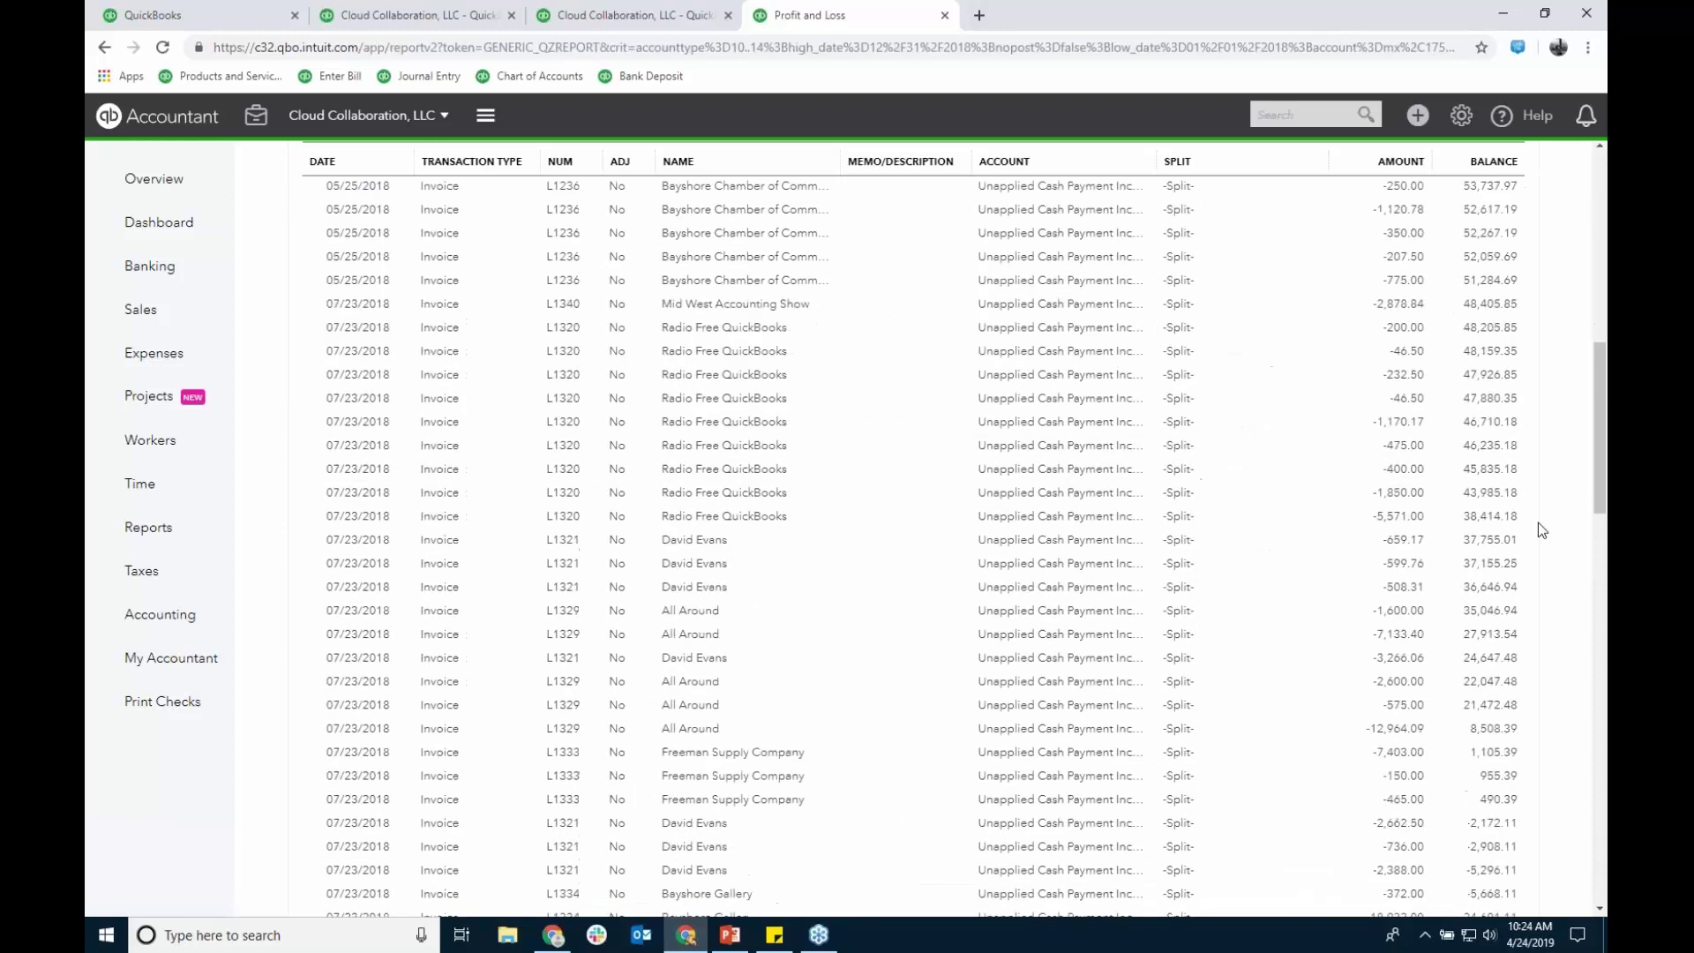
{"action": "scroll", "coordinate": [1541, 530], "scroll_direction": "down", "scroll_amount": 10}
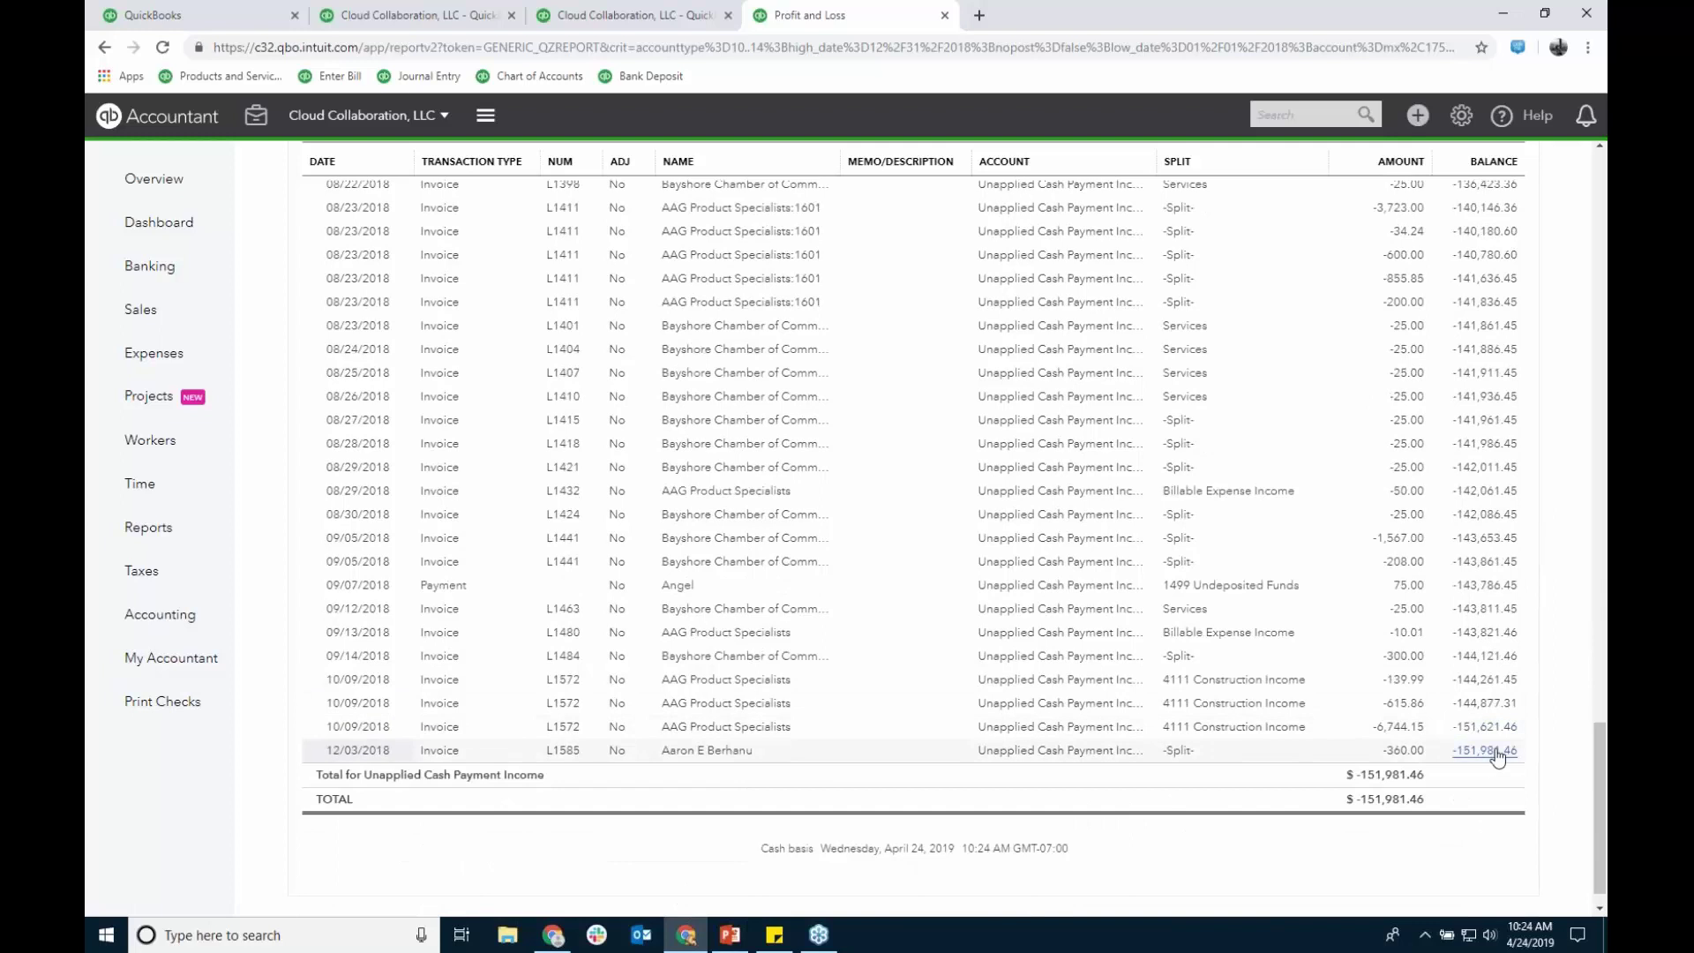
{"action": "scroll", "coordinate": [1539, 662], "scroll_direction": "down", "scroll_amount": 1}
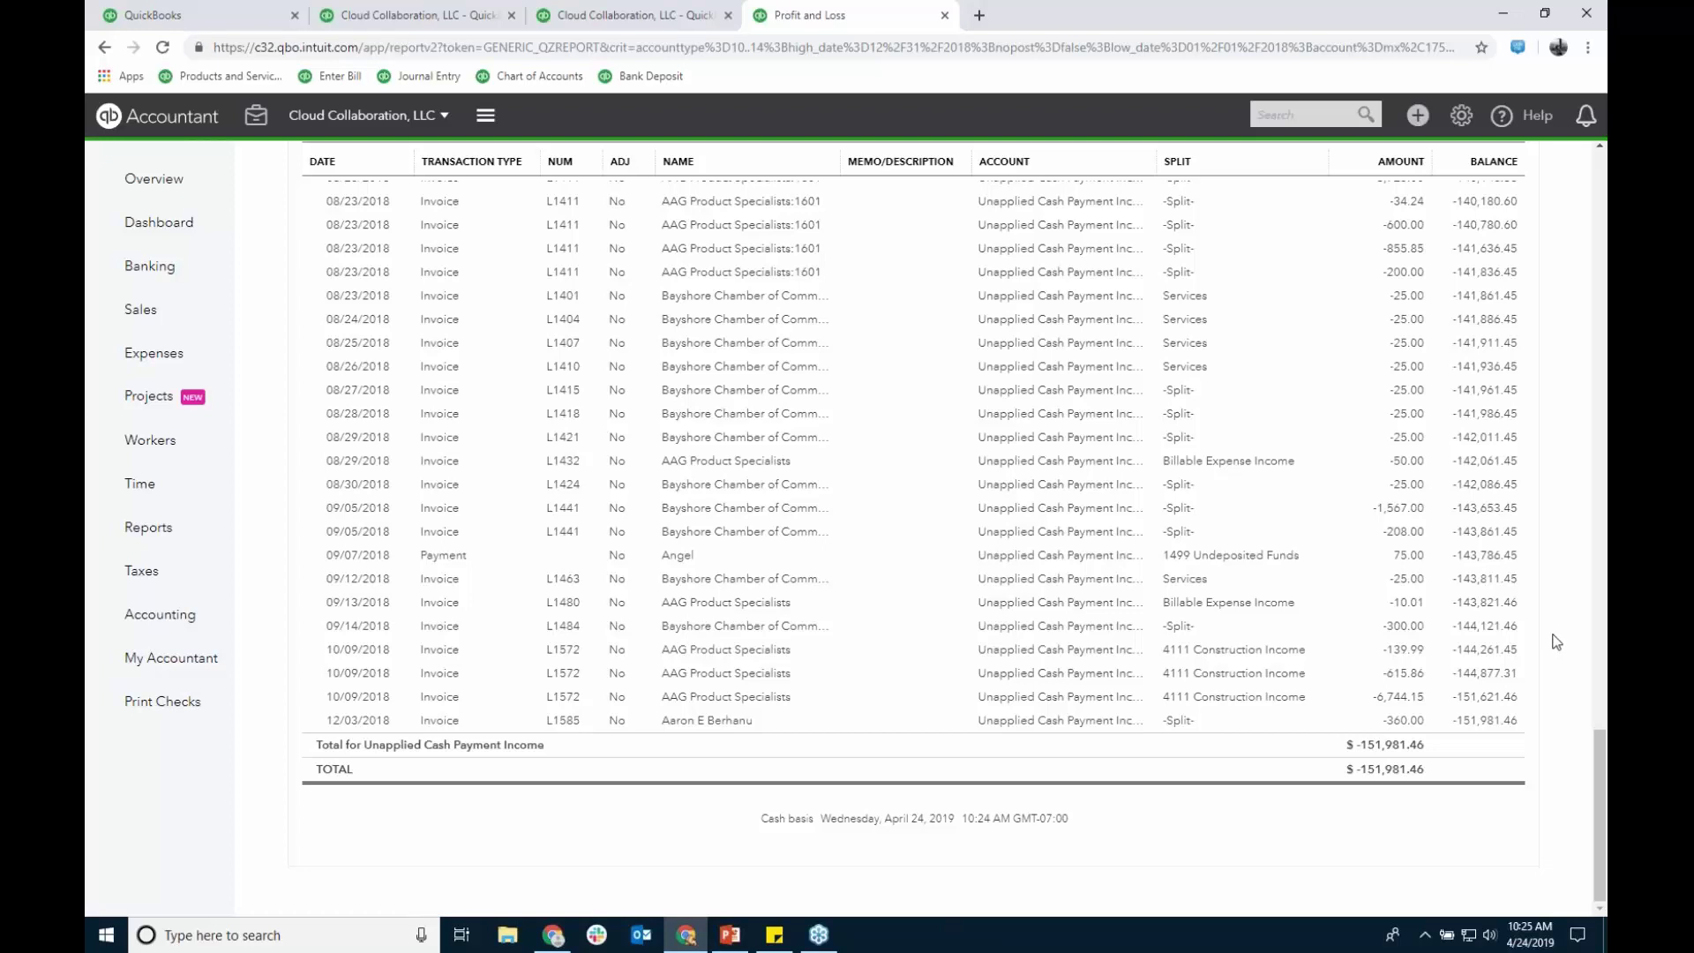
{"action": "scroll", "coordinate": [1556, 642], "scroll_direction": "up", "scroll_amount": 15}
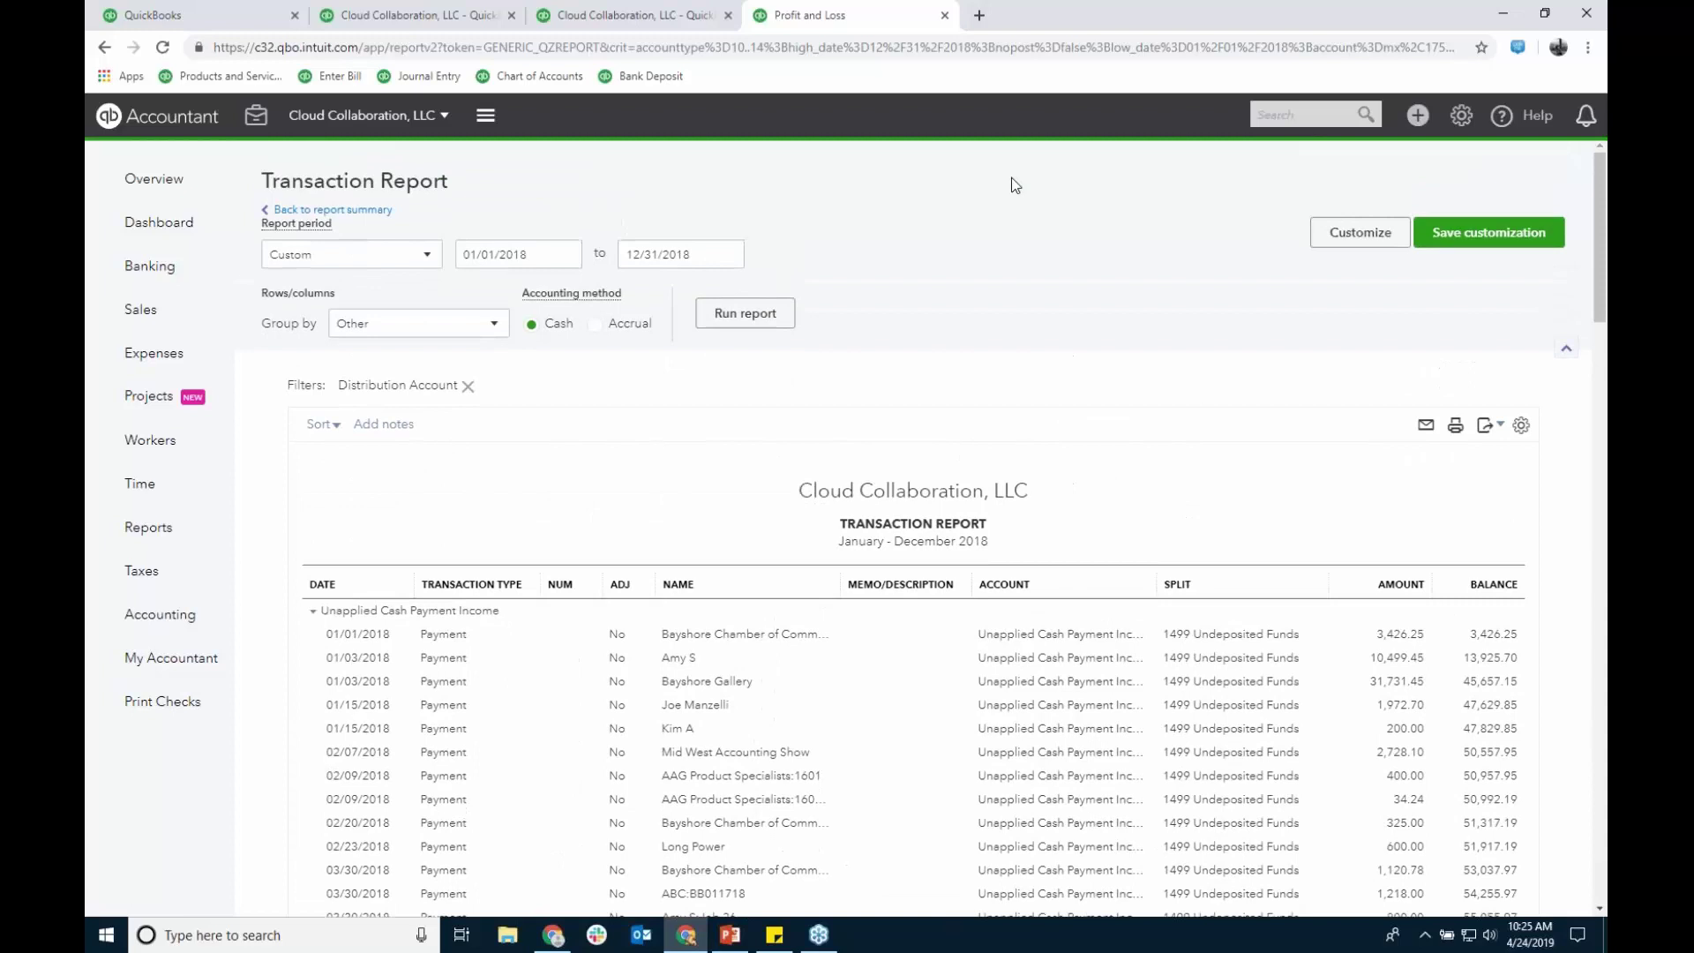
Step: Return to the comparative Profit and Loss tab, examine its expense changes, and close the Transaction Report tab
{"action": "left_click", "coordinate": [651, 22]}
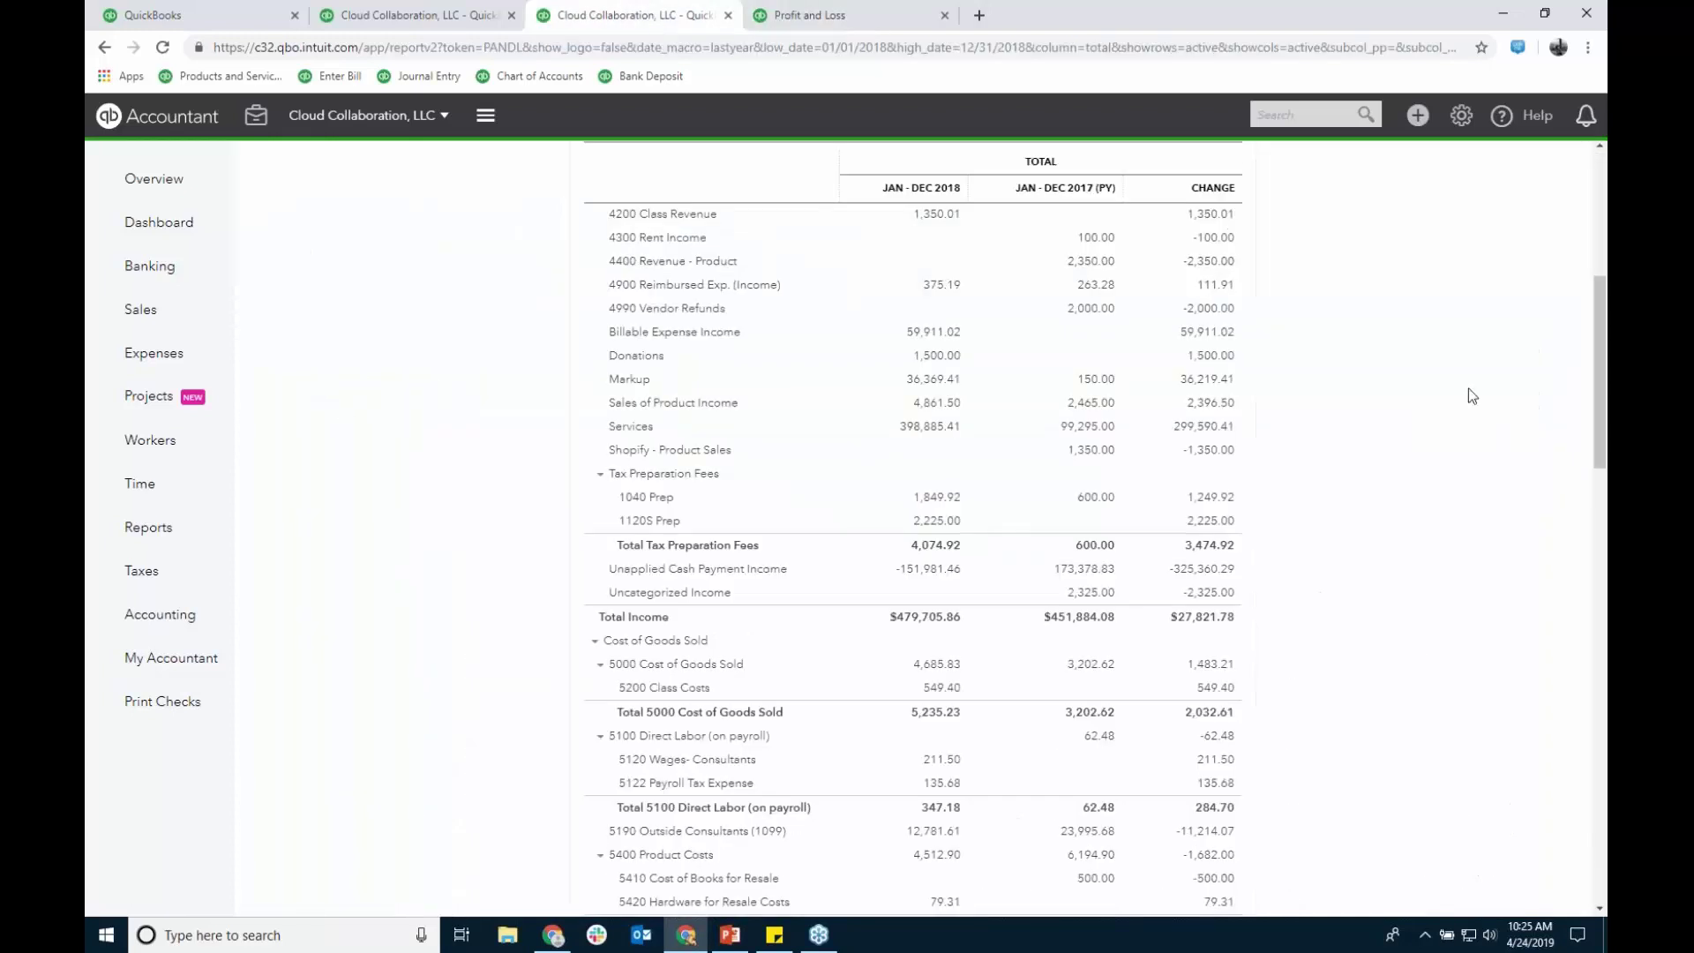
{"action": "scroll", "coordinate": [1441, 495], "scroll_direction": "down", "scroll_amount": 5}
{"action": "scroll", "coordinate": [1414, 553], "scroll_direction": "down", "scroll_amount": 10}
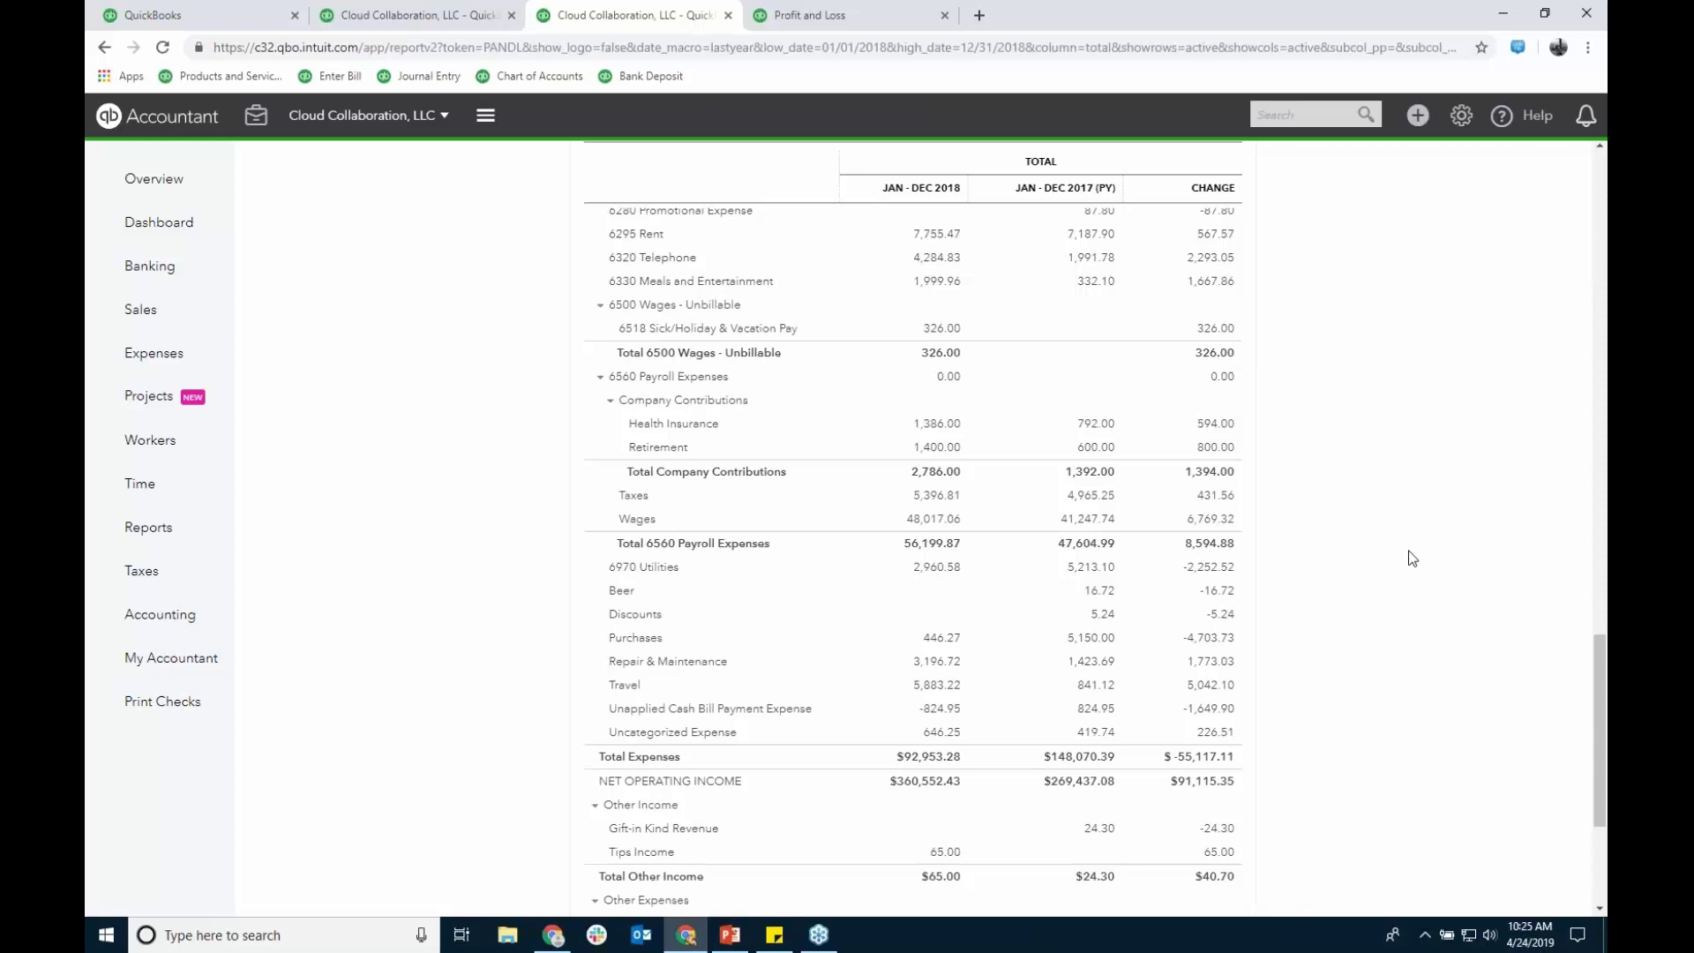
{"action": "scroll", "coordinate": [1377, 530], "scroll_direction": "up", "scroll_amount": 15}
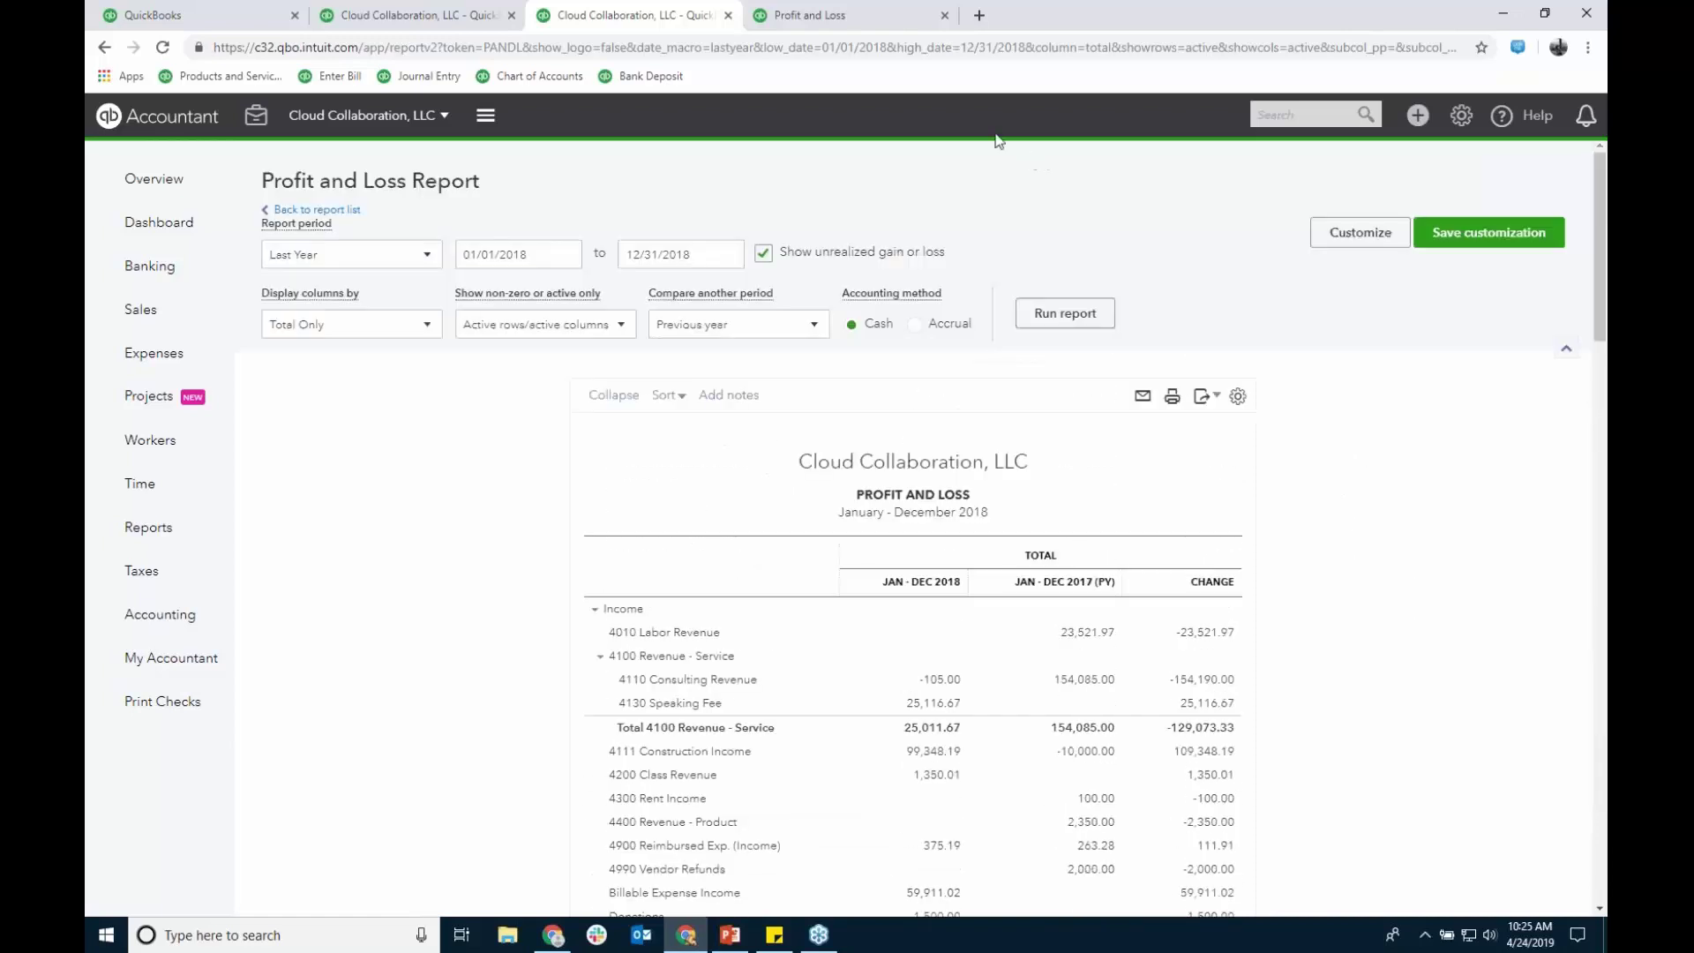
{"action": "left_click", "coordinate": [944, 15]}
Step: Save the report customization as "Profit and Loss--042419" in the Auto Send group
{"action": "left_click", "coordinate": [1469, 242]}
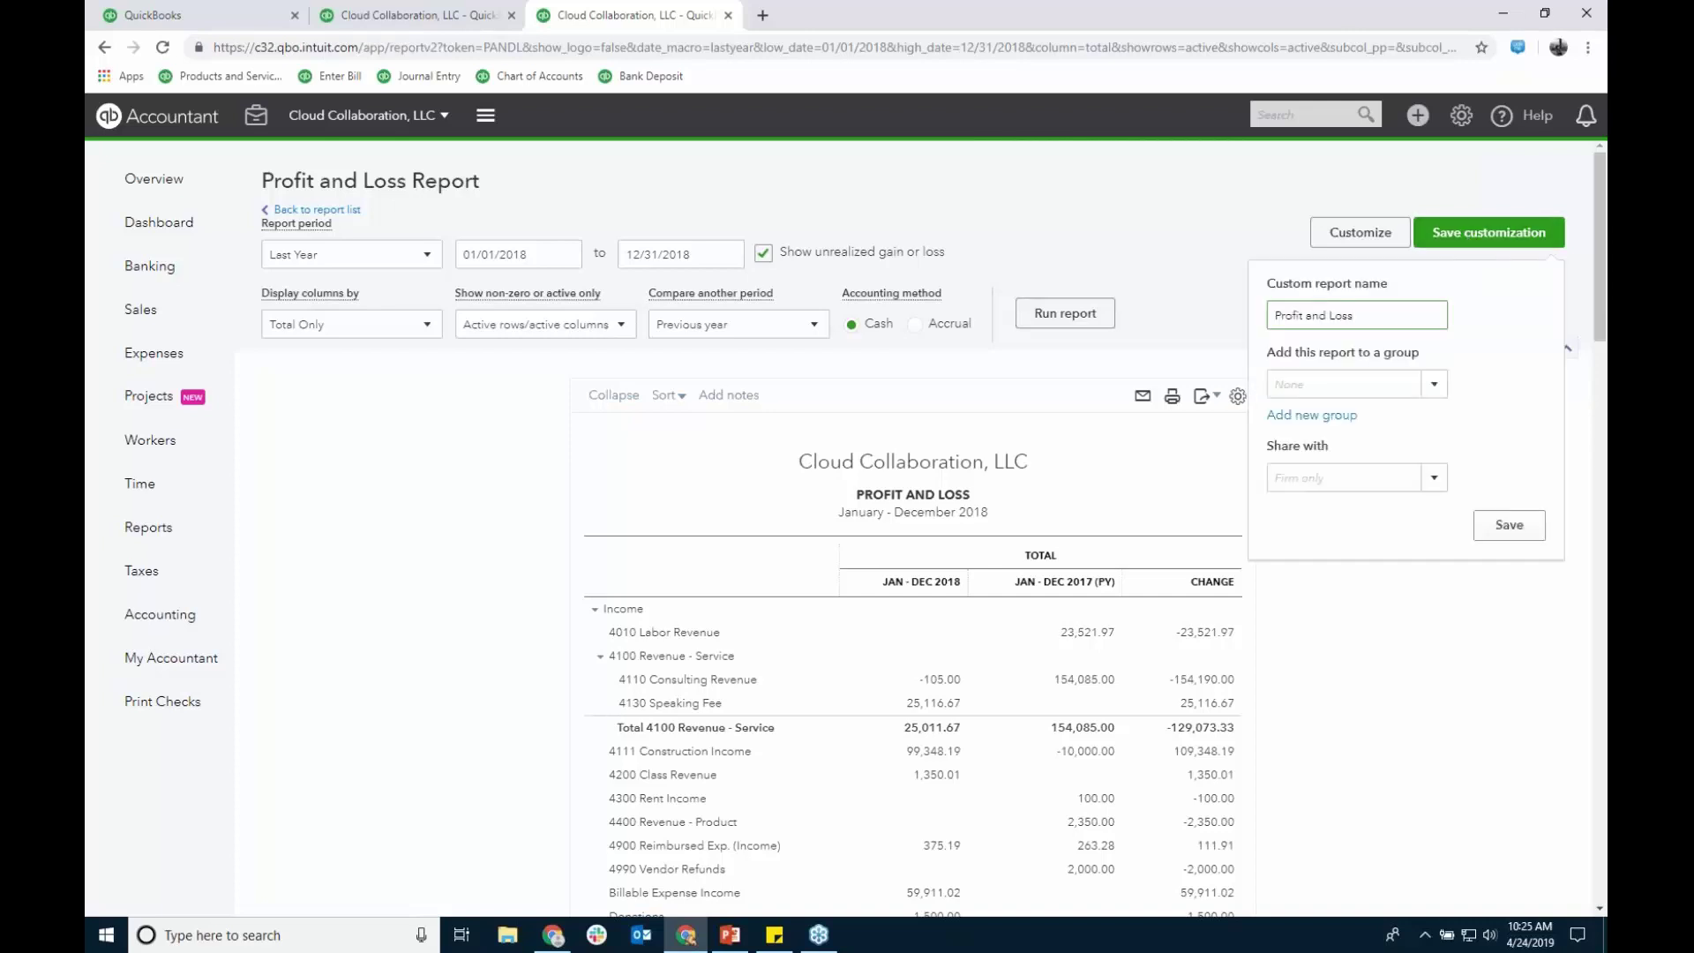
{"action": "type", "text": "--042419"}
{"action": "left_click", "coordinate": [1435, 384]}
{"action": "left_click", "coordinate": [1297, 407]}
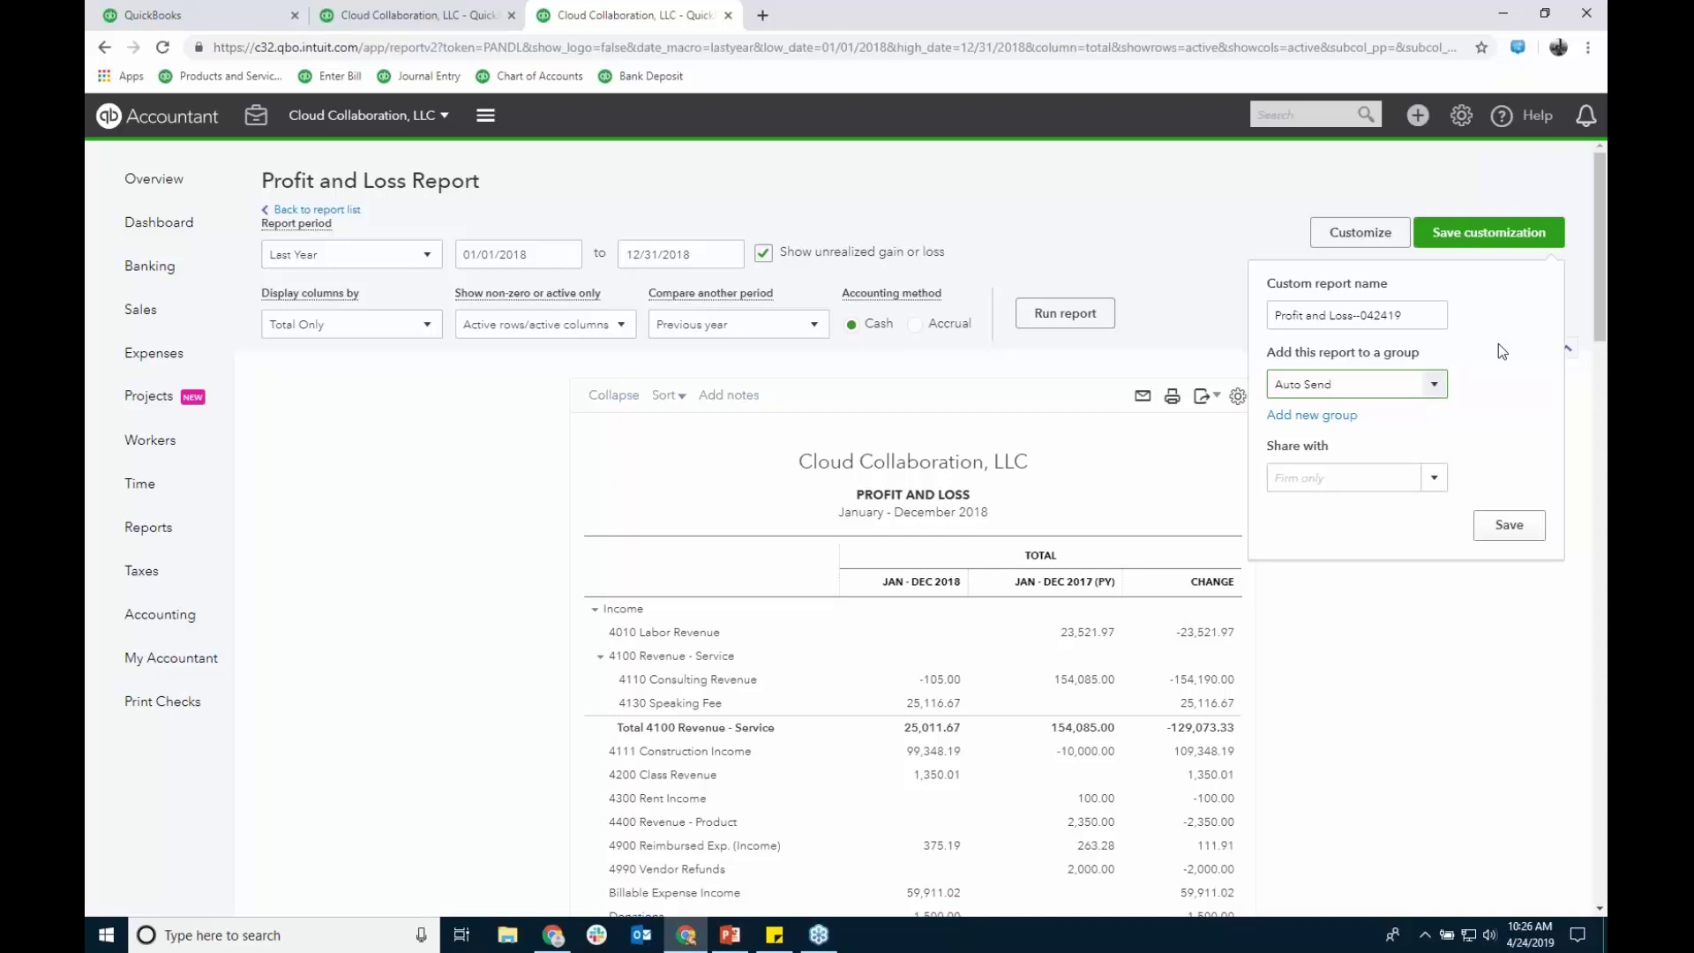
{"action": "left_click", "coordinate": [1434, 478]}
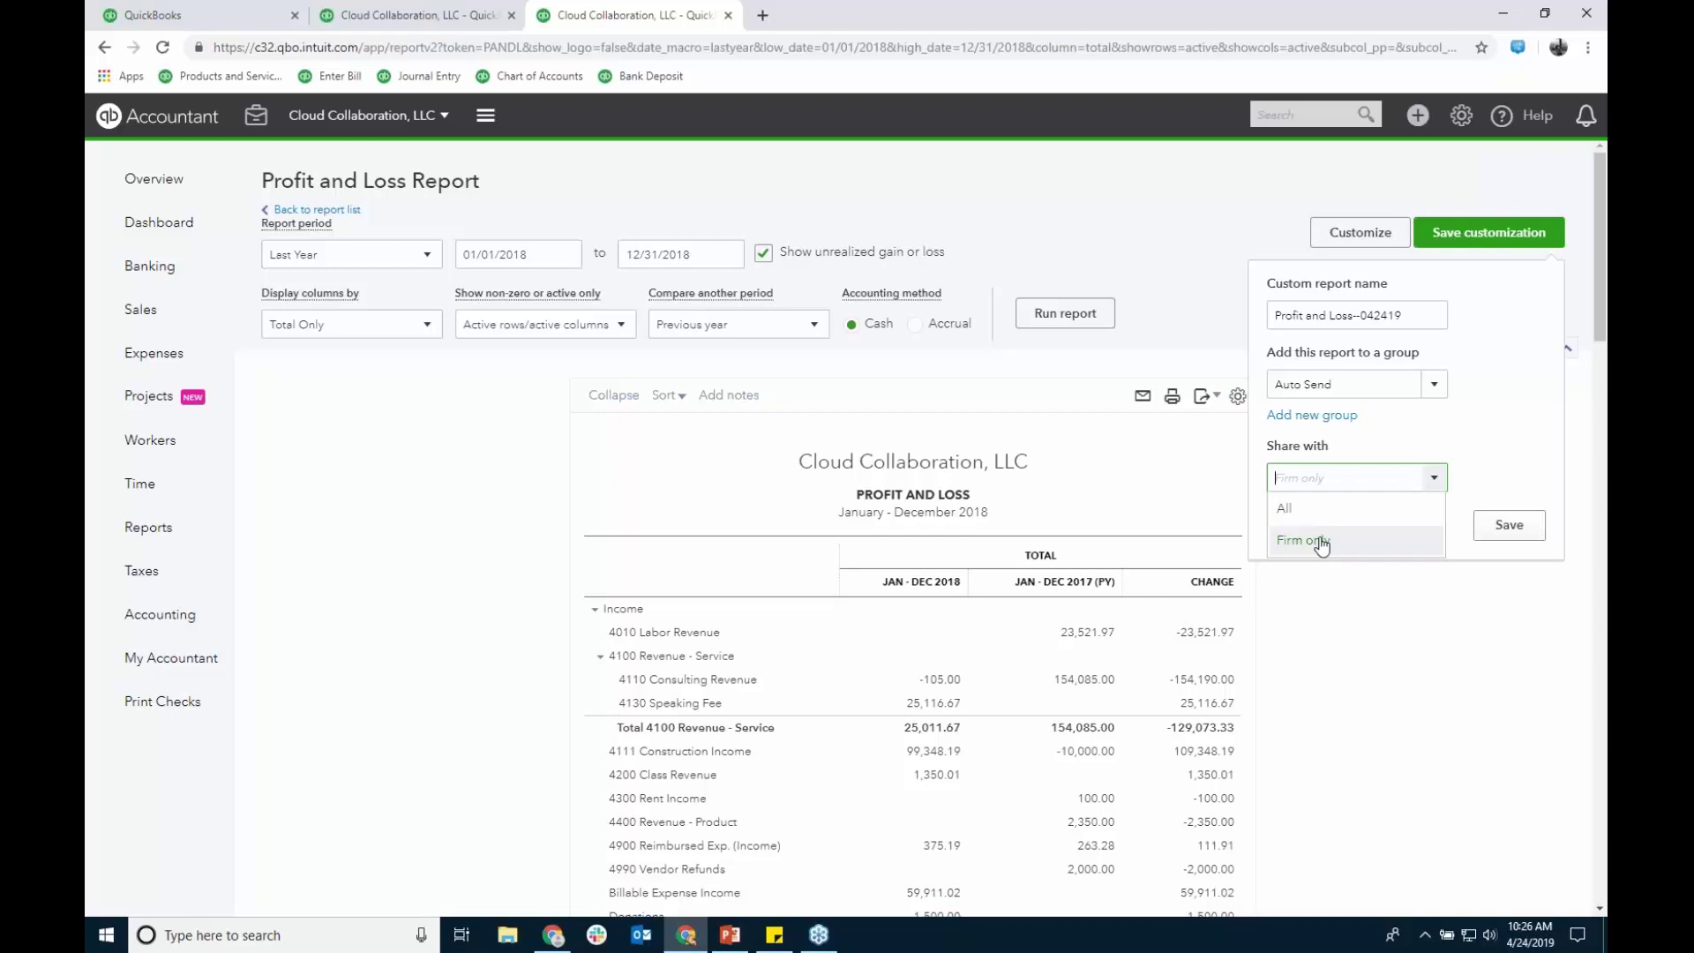
{"action": "left_click", "coordinate": [1495, 411]}
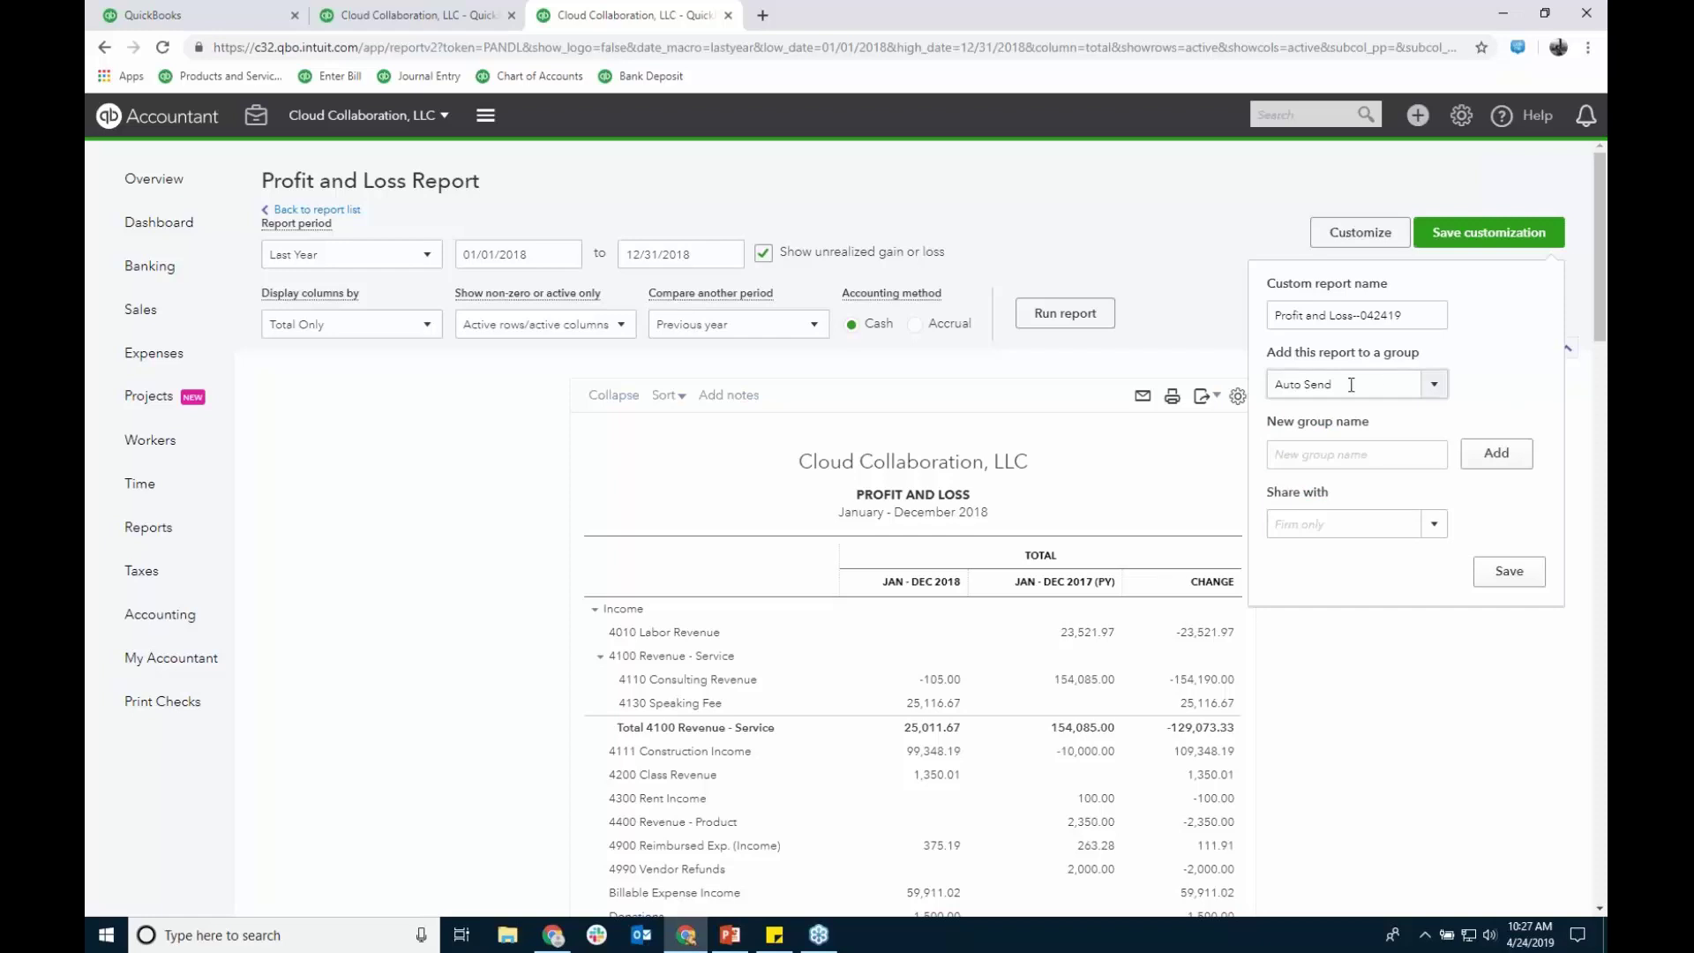
{"action": "left_click", "coordinate": [1511, 578]}
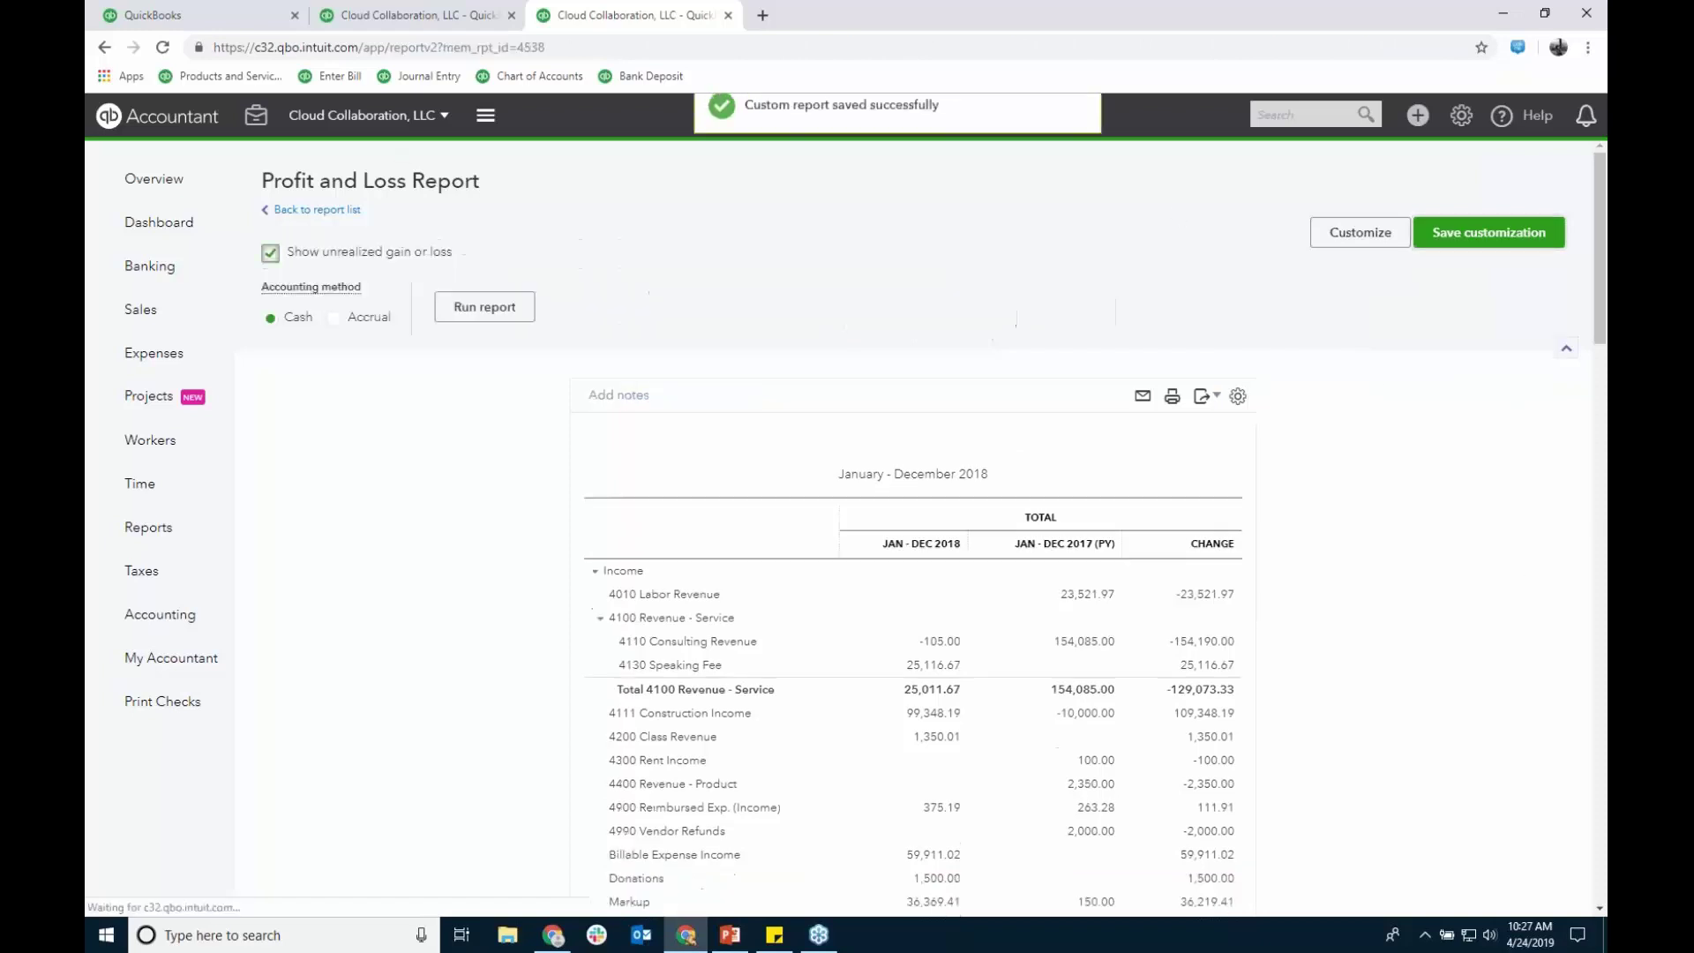
Step: Return to the full Reports list and close the other open browser tabs
{"action": "left_click", "coordinate": [163, 529]}
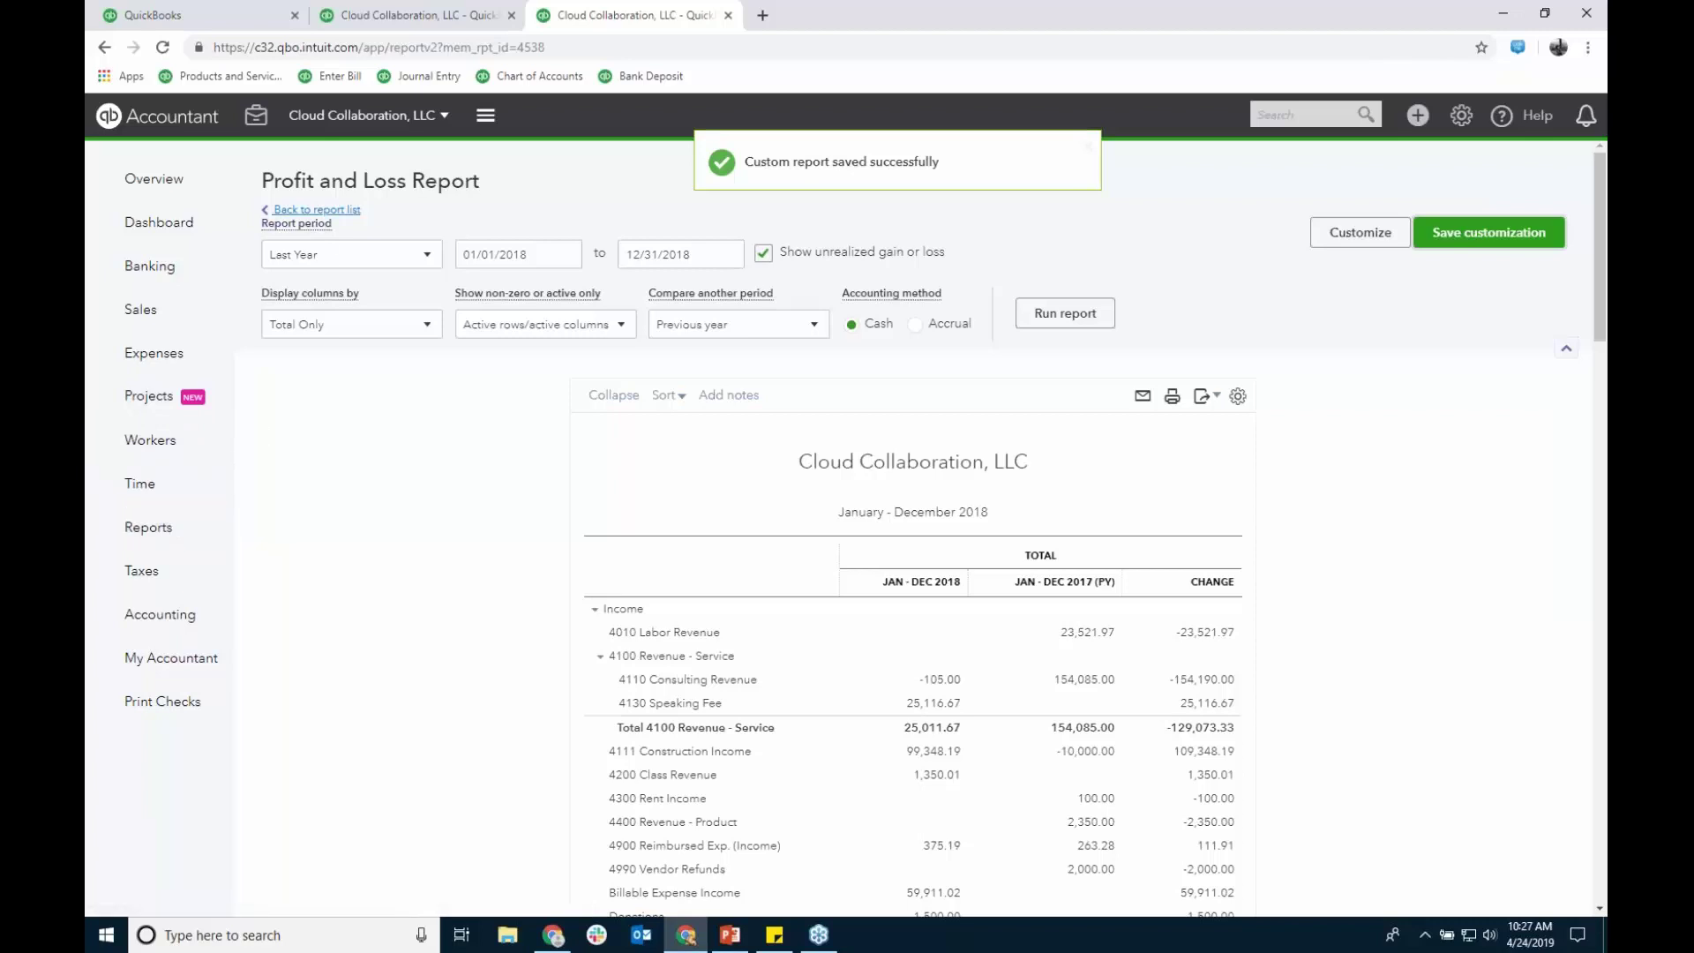
{"action": "left_click", "coordinate": [1088, 147]}
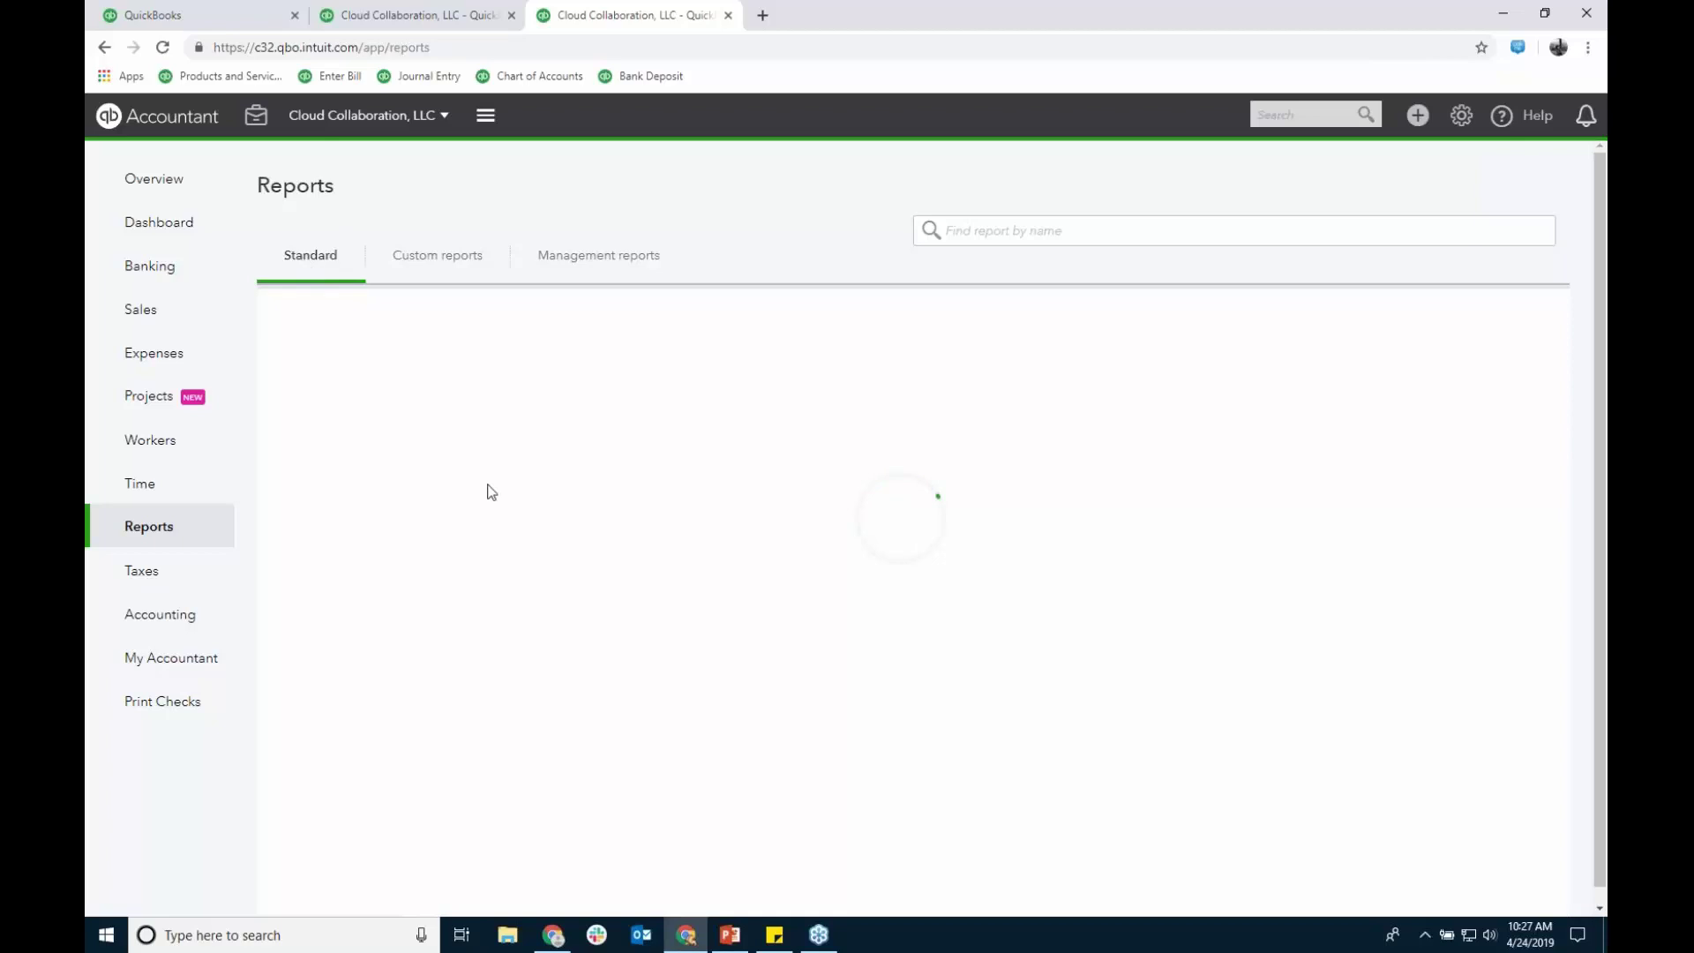
{"action": "left_click", "coordinate": [510, 15]}
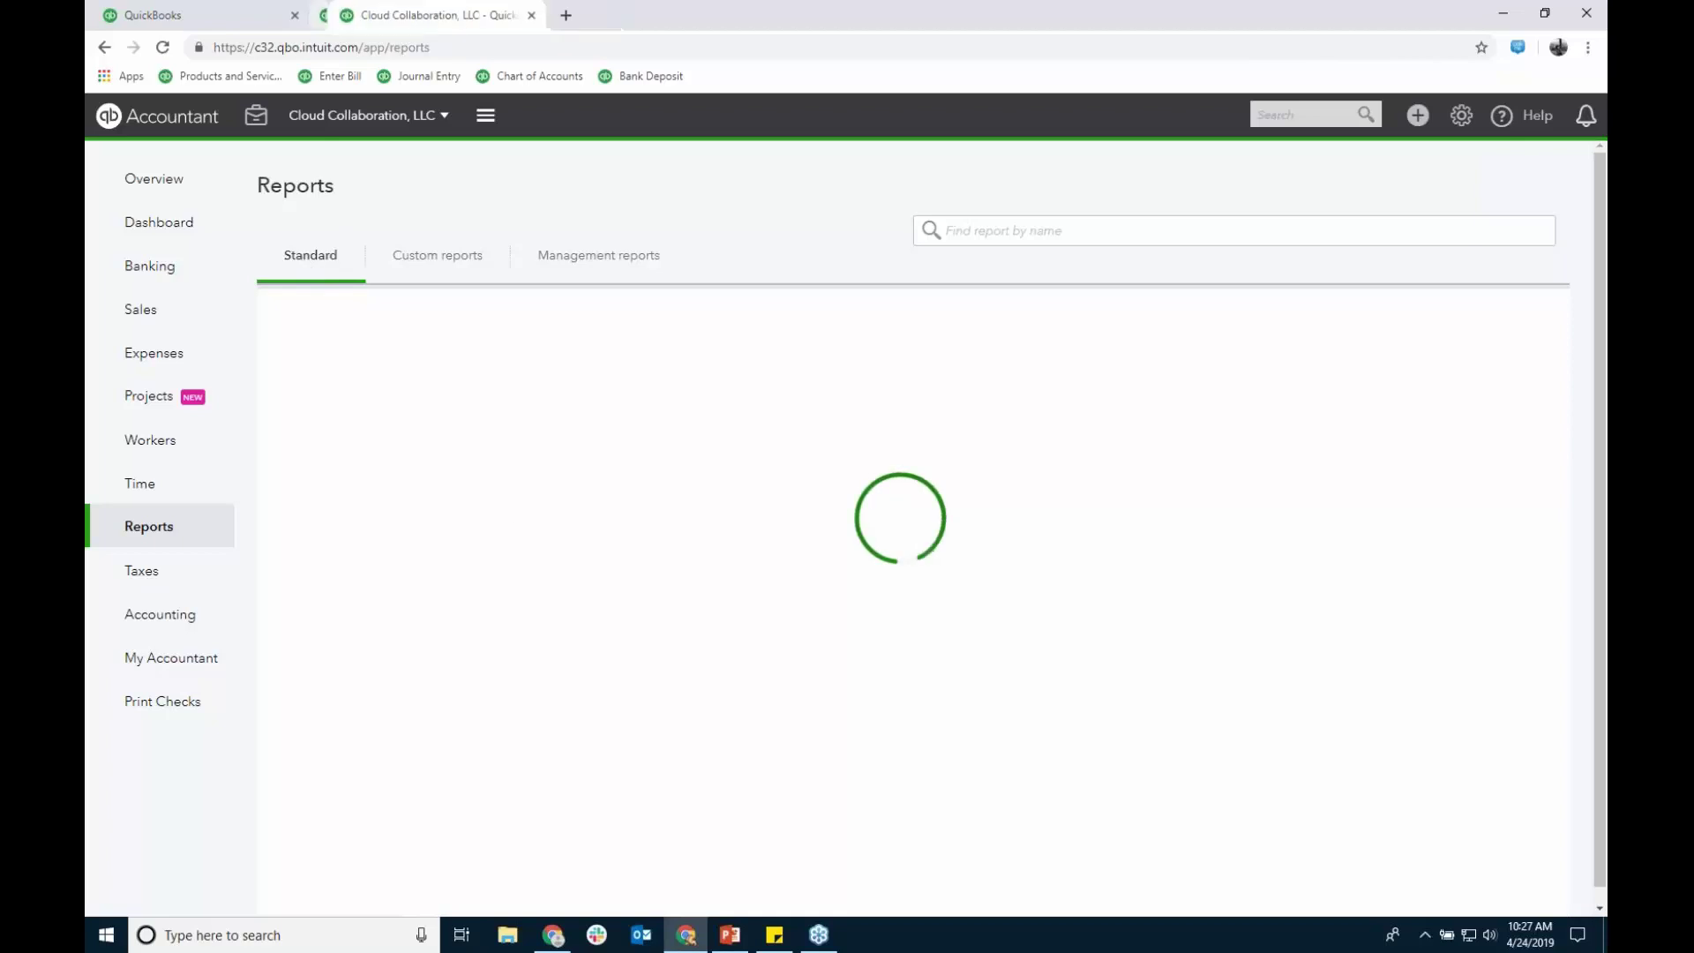
{"action": "left_click", "coordinate": [294, 15]}
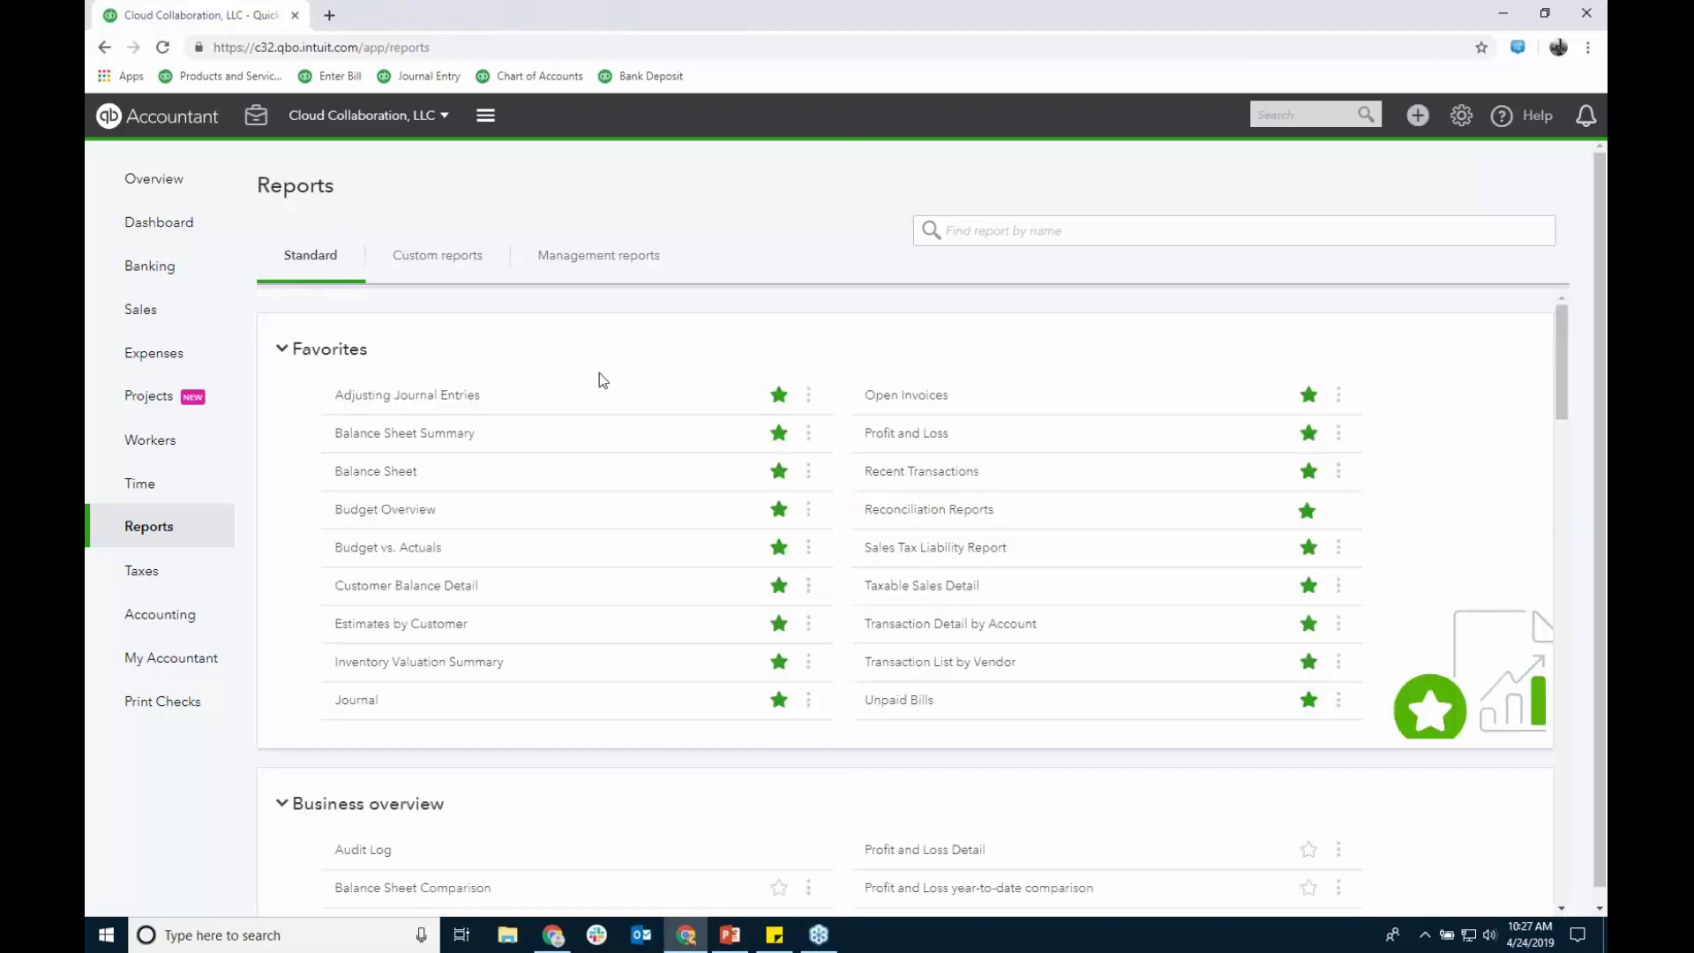
Step: Show the custom reports, look through the report groups and collapse the Auto Send group
{"action": "left_click", "coordinate": [474, 260]}
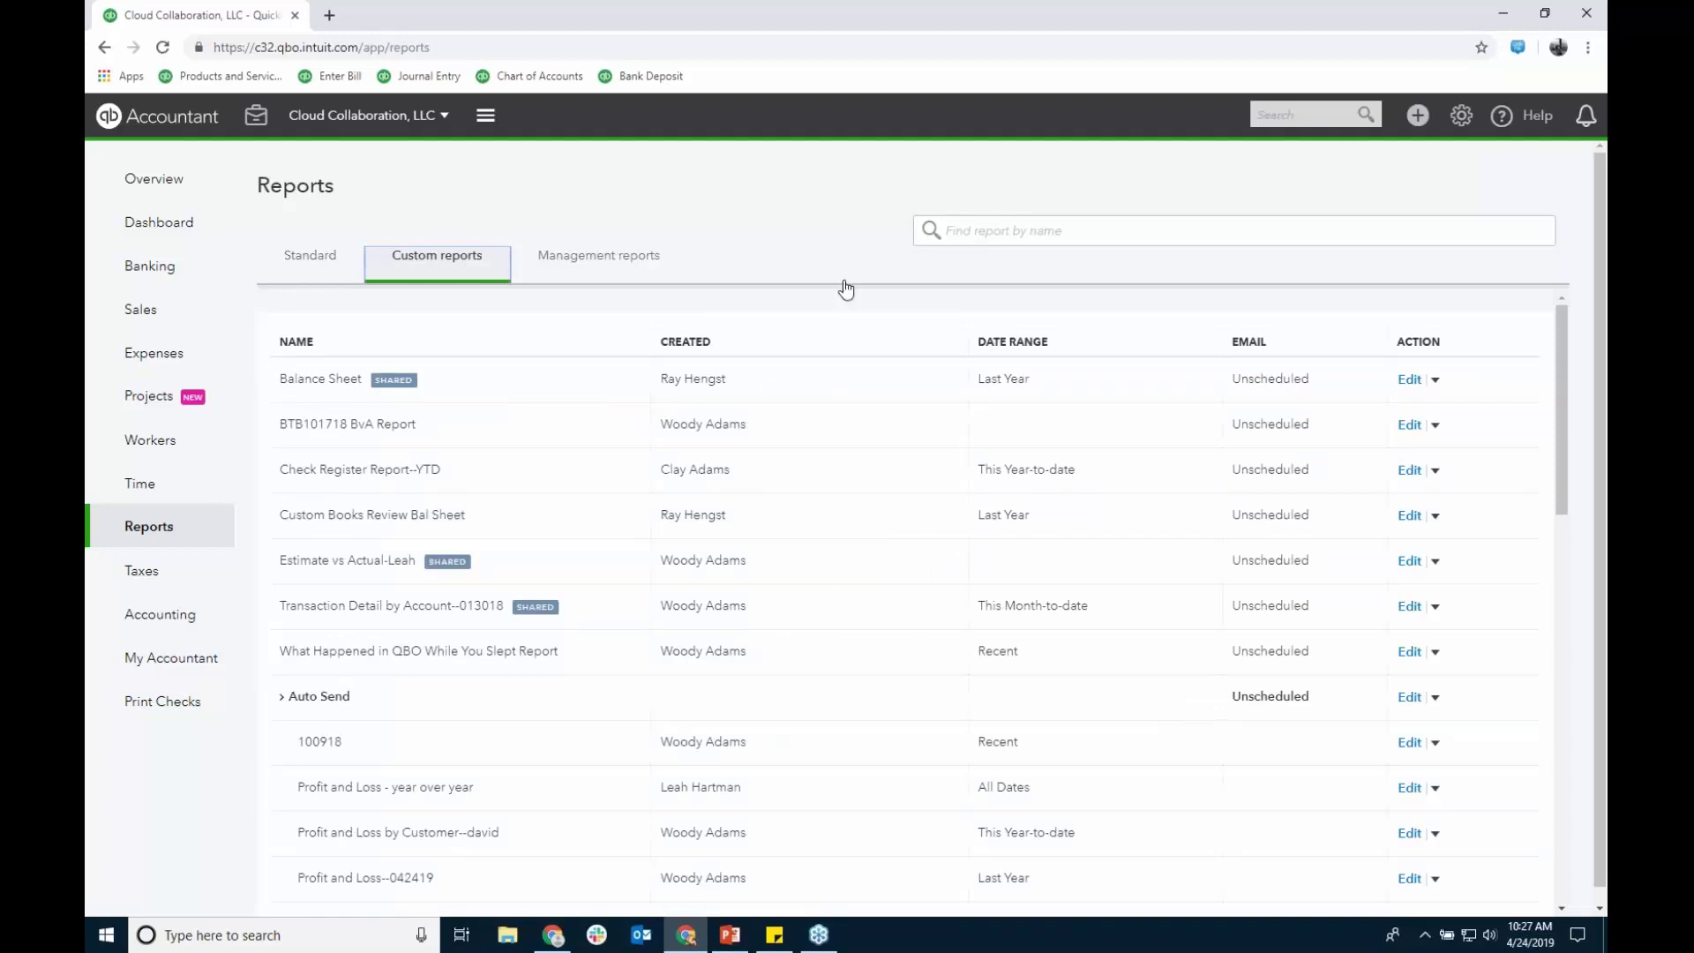
{"action": "scroll", "coordinate": [843, 287], "scroll_direction": "down", "scroll_amount": 1}
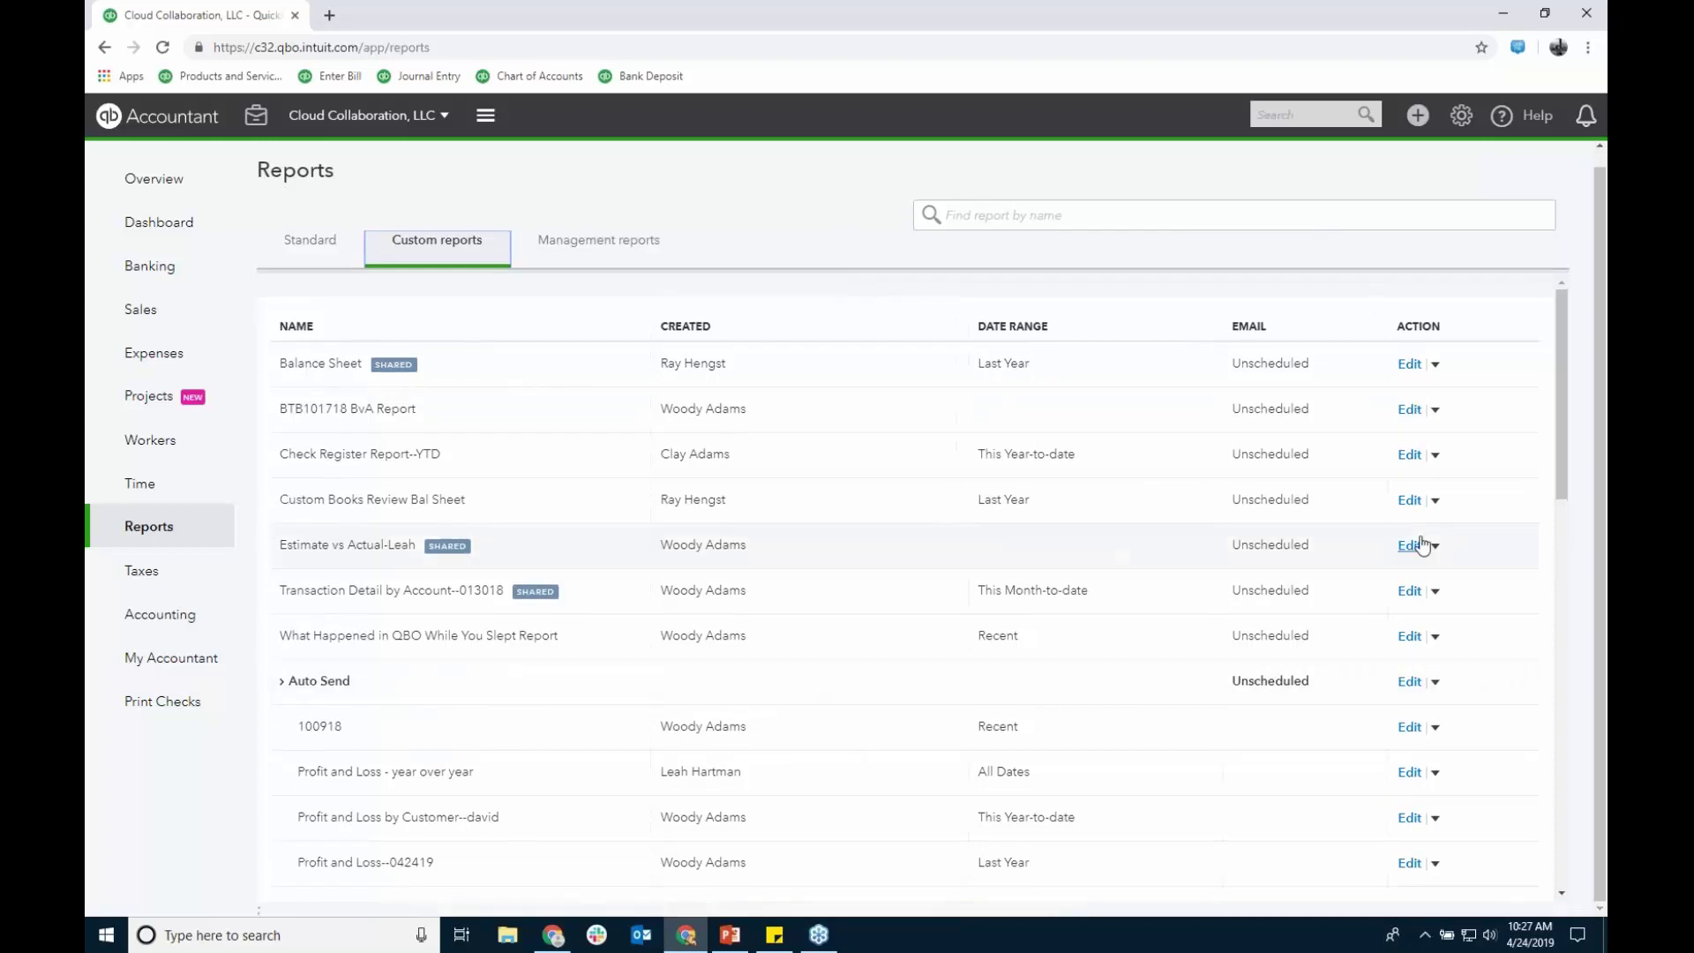
{"action": "mouse_move", "coordinate": [1563, 482]}
{"action": "left_mouse_down"}
{"action": "mouse_move", "coordinate": [1572, 547]}
{"action": "mouse_move", "coordinate": [1585, 490]}
{"action": "left_mouse_up"}
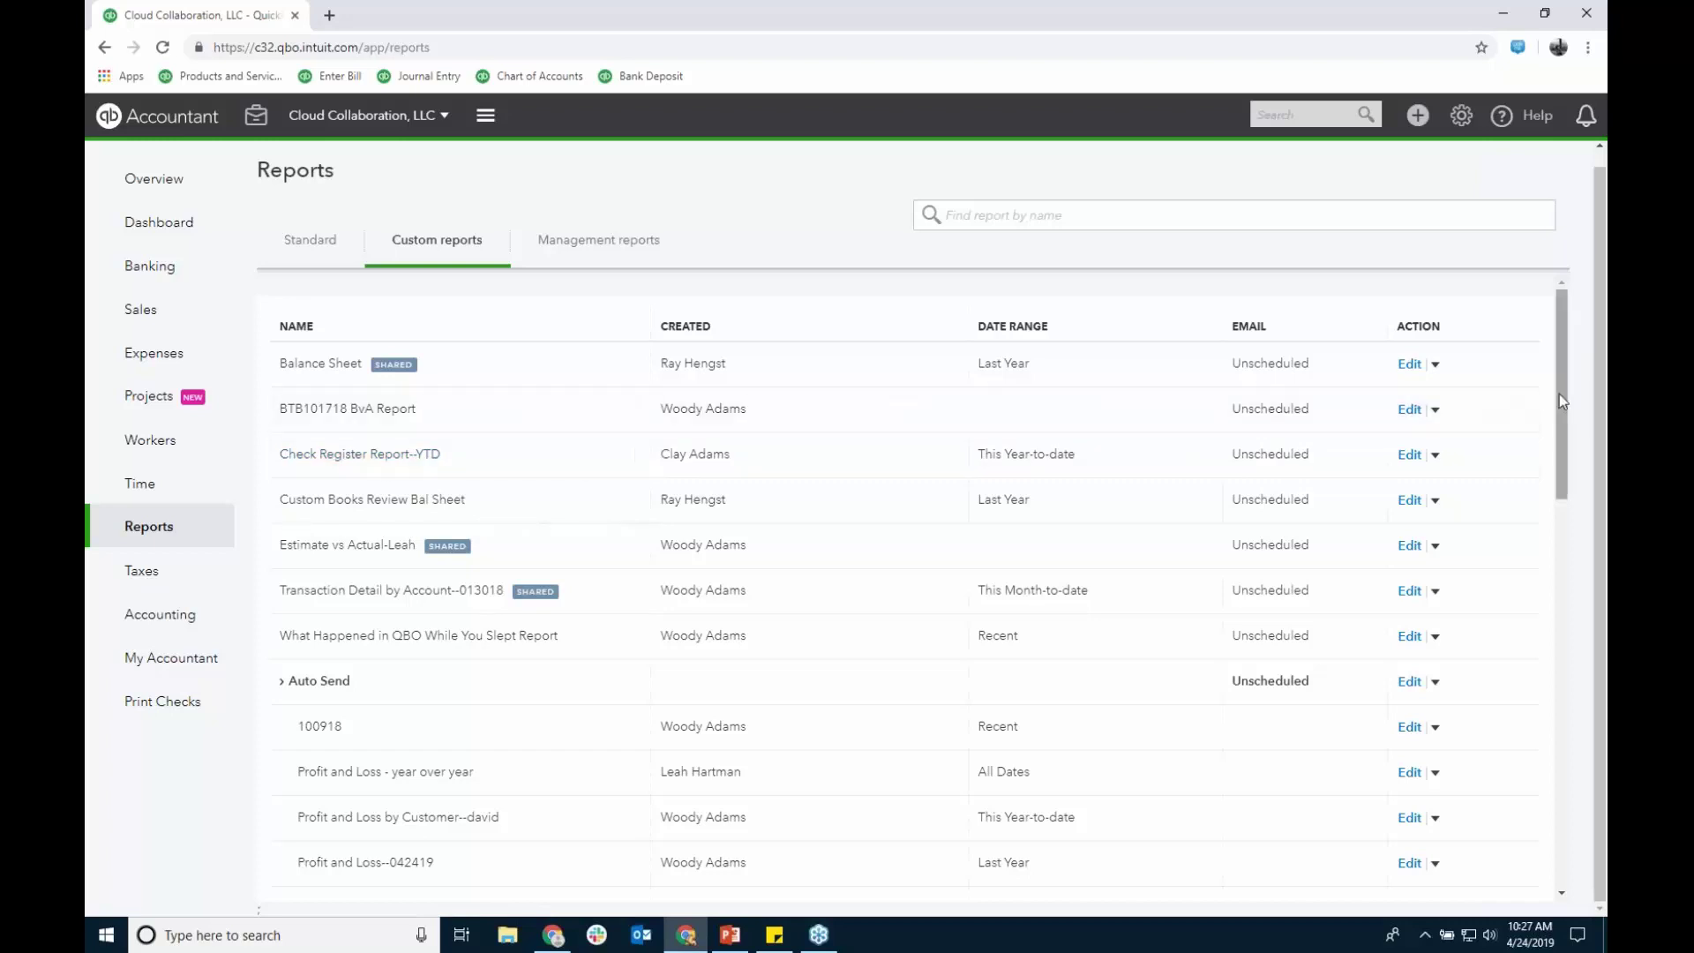
{"action": "left_click_drag", "start_coordinate": [1562, 395], "coordinate": [1567, 506]}
{"action": "left_click", "coordinate": [500, 385]}
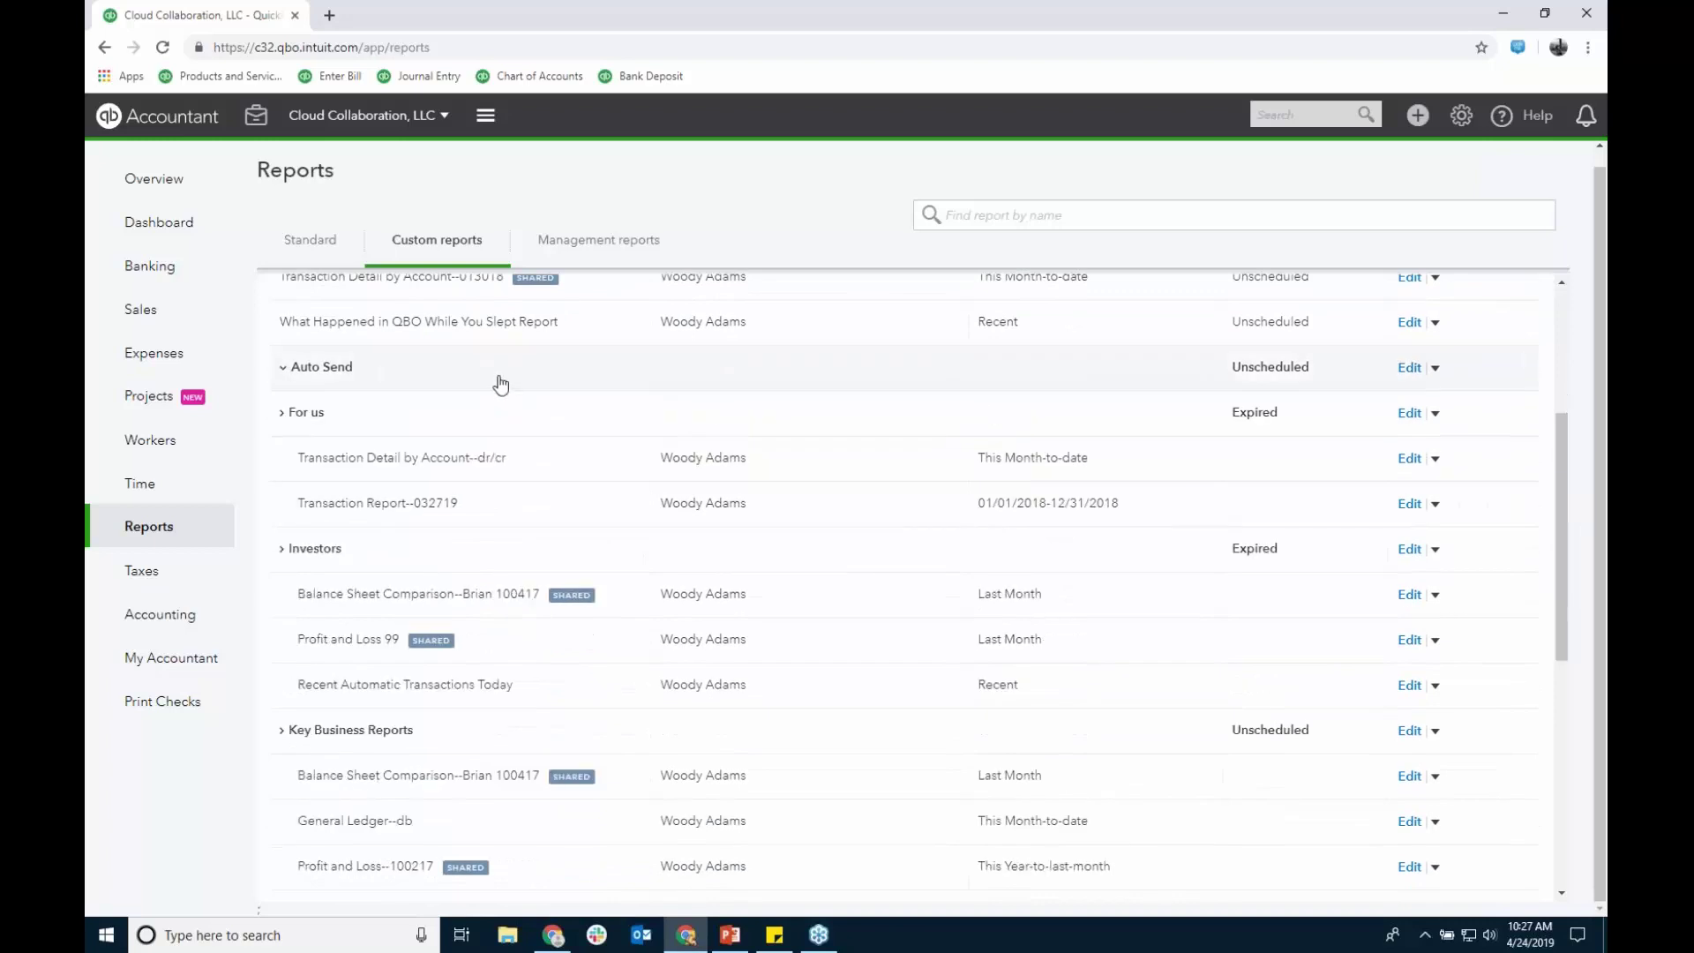
Step: Show the email schedule's recurrence and message options for the Auto Send group, then leave without saving
{"action": "left_click", "coordinate": [1410, 367]}
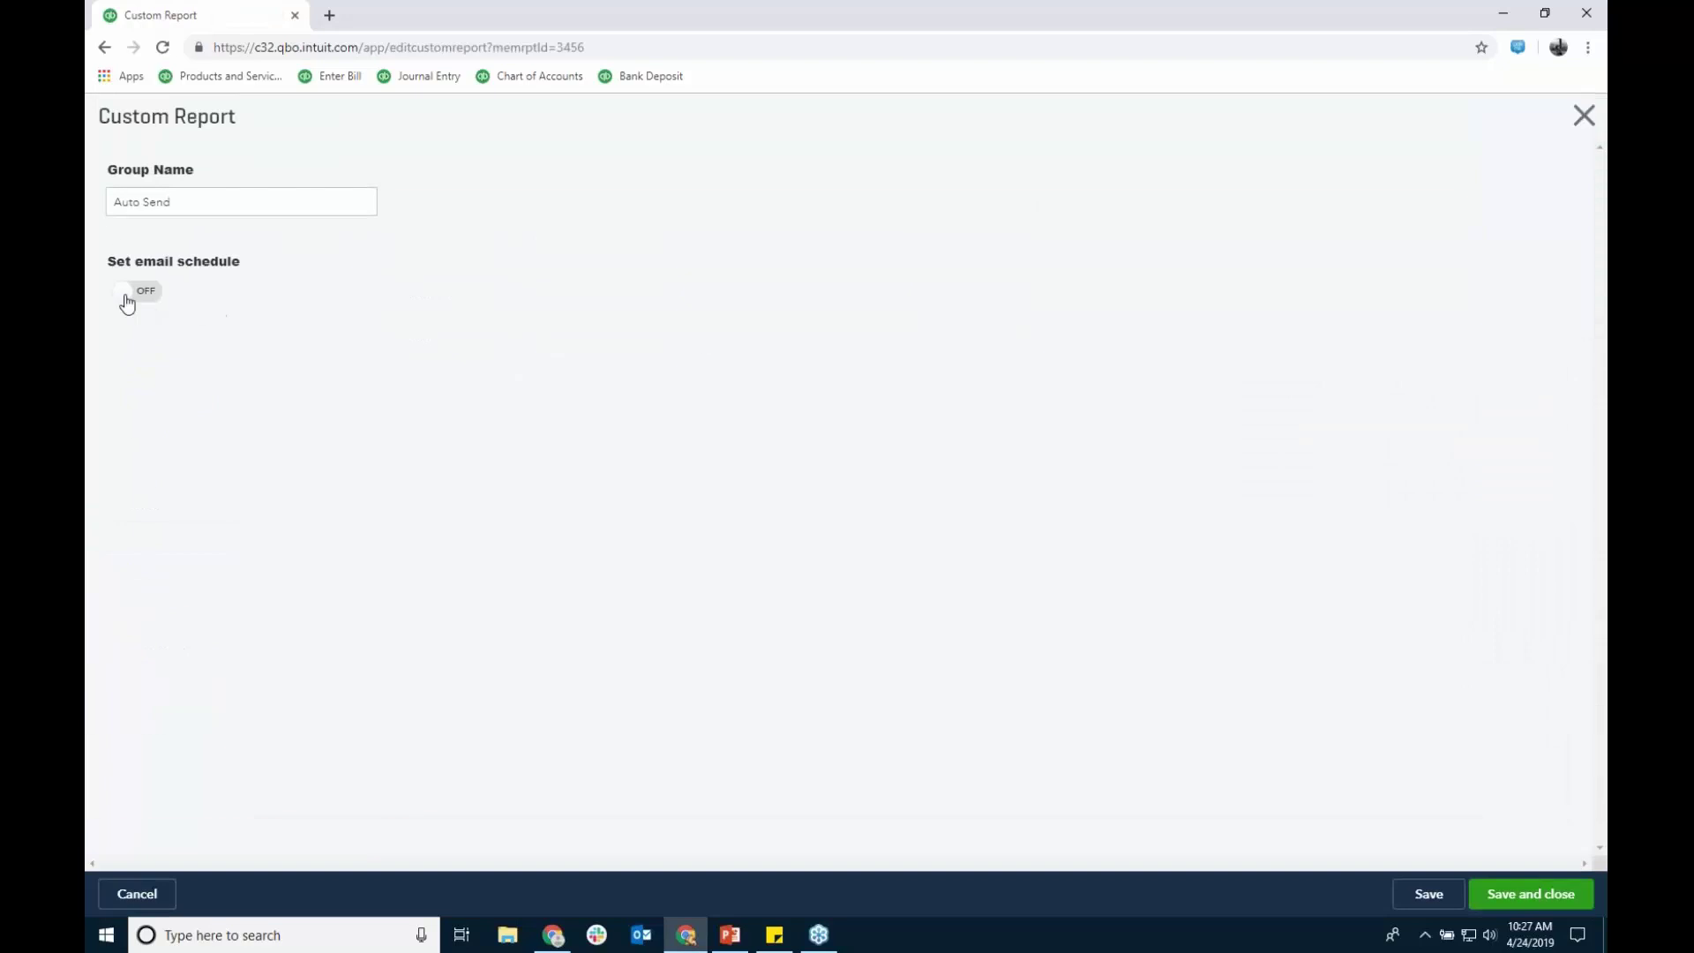
{"action": "left_click", "coordinate": [128, 296]}
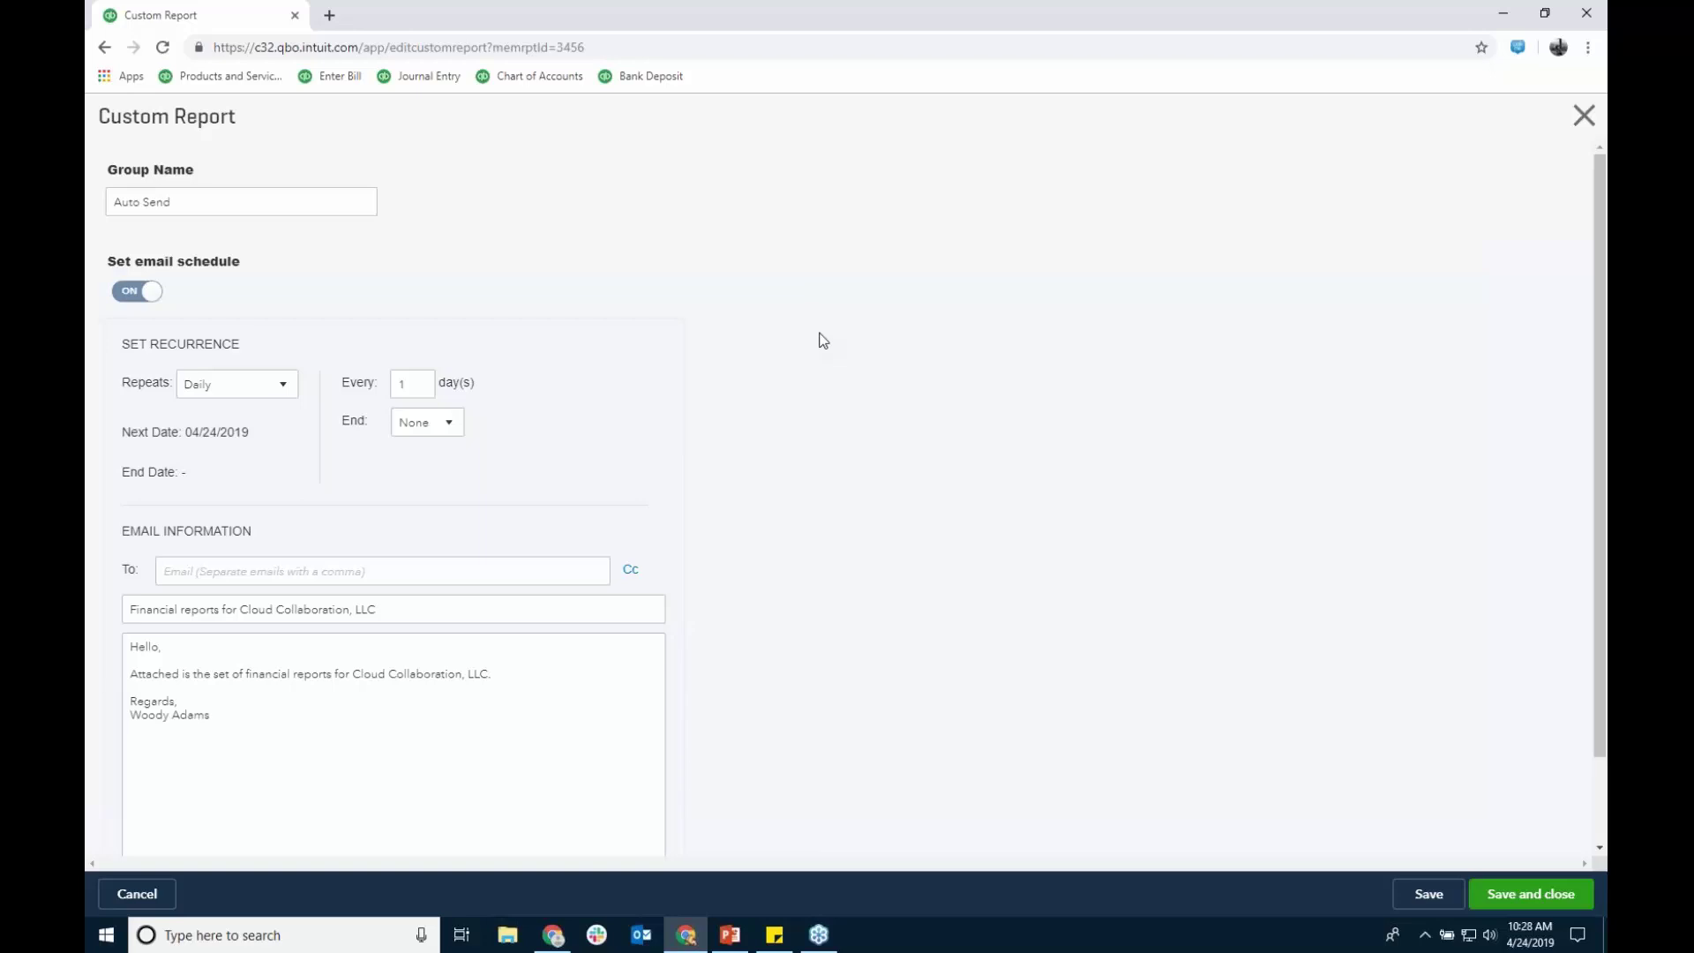
{"action": "left_click", "coordinate": [136, 894]}
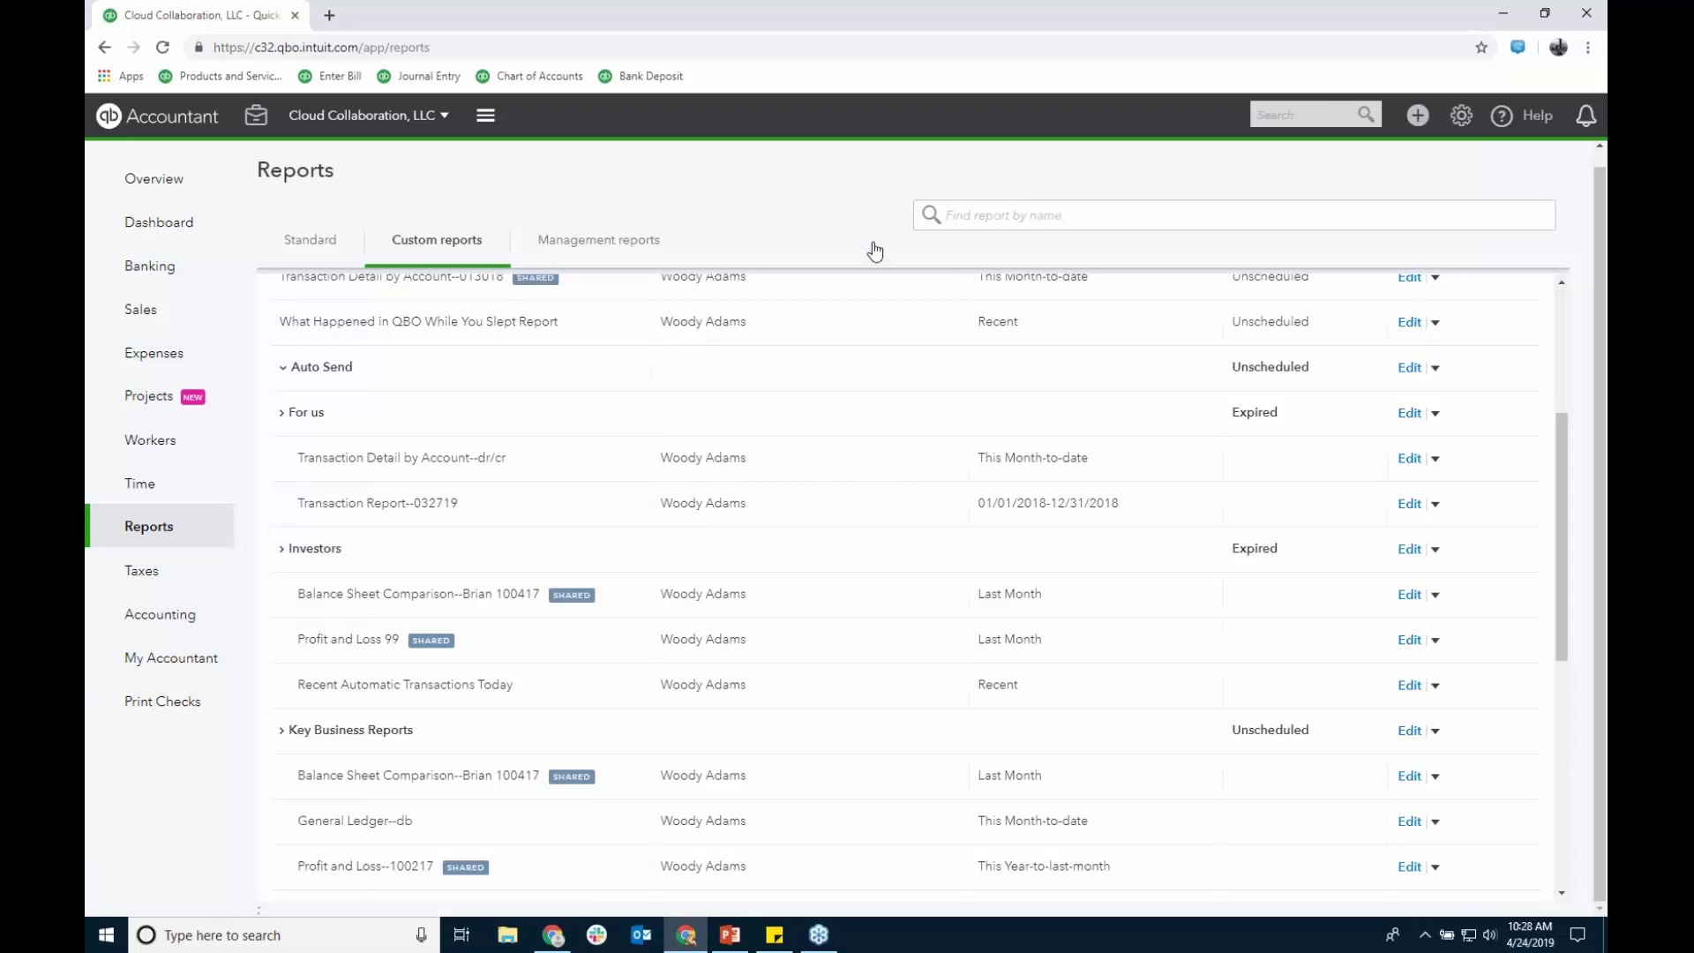
Step: Open the custom report Check Register Report--YTD and remove its Balance column
{"action": "scroll", "coordinate": [874, 252], "scroll_direction": "up", "scroll_amount": 1}
{"action": "left_click_drag", "start_coordinate": [1561, 435], "coordinate": [1566, 308]}
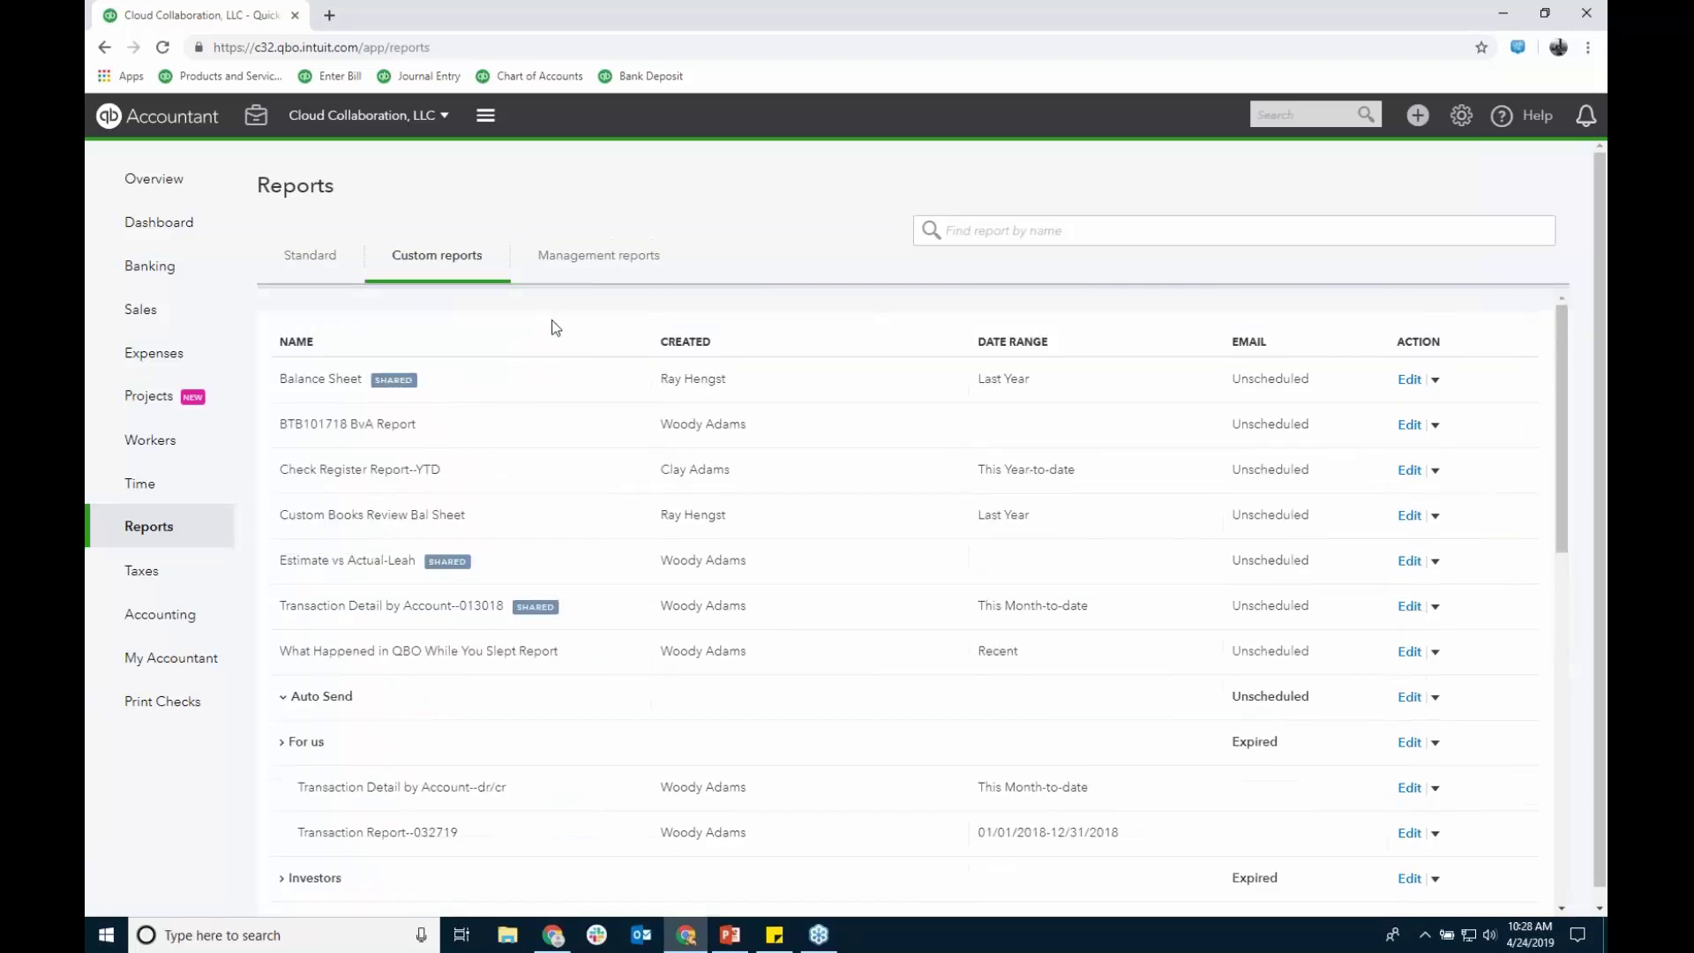
{"action": "scroll", "coordinate": [605, 510], "scroll_direction": "down", "scroll_amount": 3}
{"action": "scroll", "coordinate": [614, 514], "scroll_direction": "down", "scroll_amount": 1}
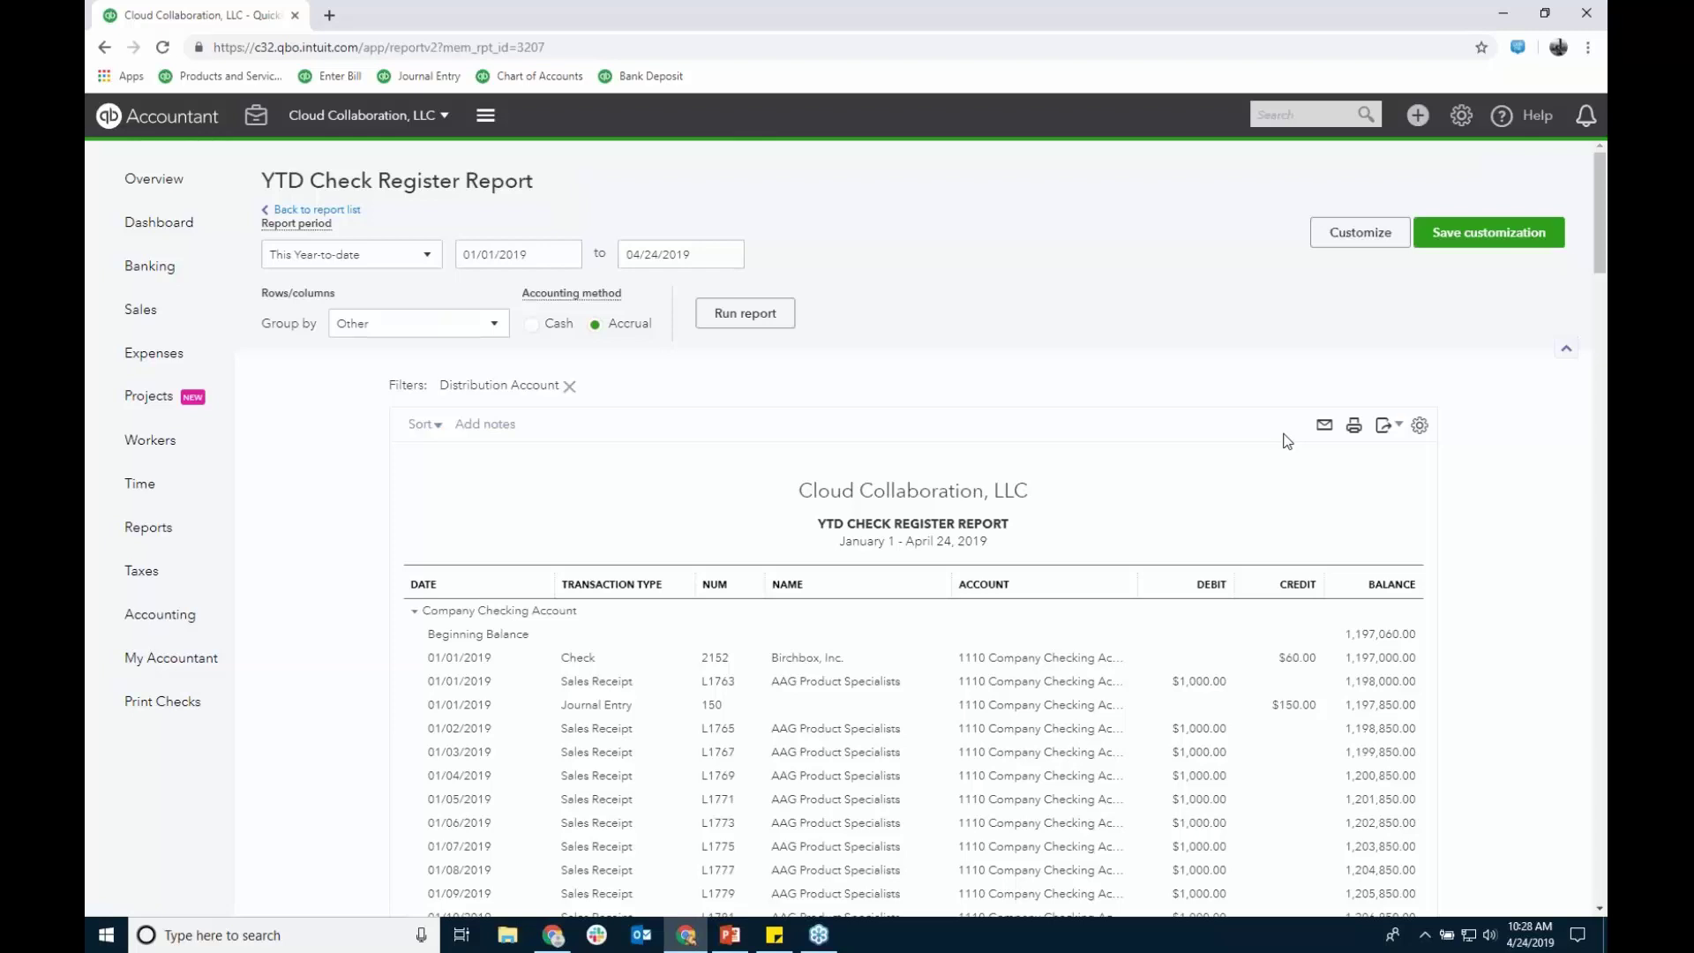
{"action": "left_click", "coordinate": [1420, 426]}
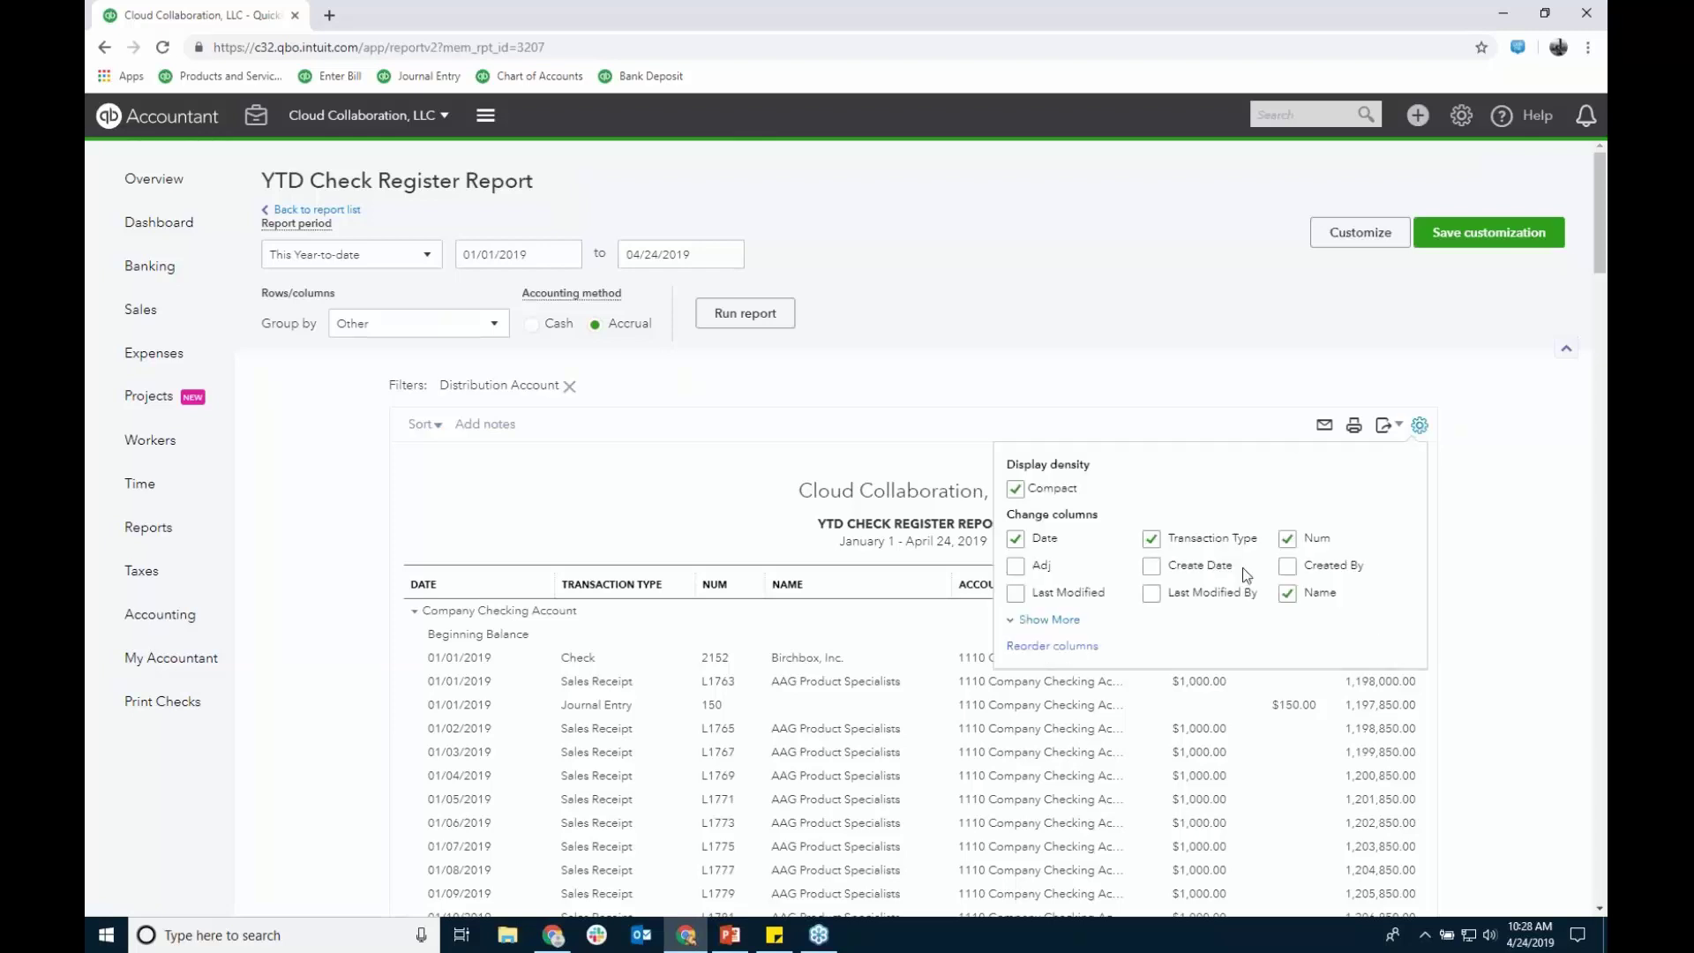
{"action": "left_click", "coordinate": [1049, 620]}
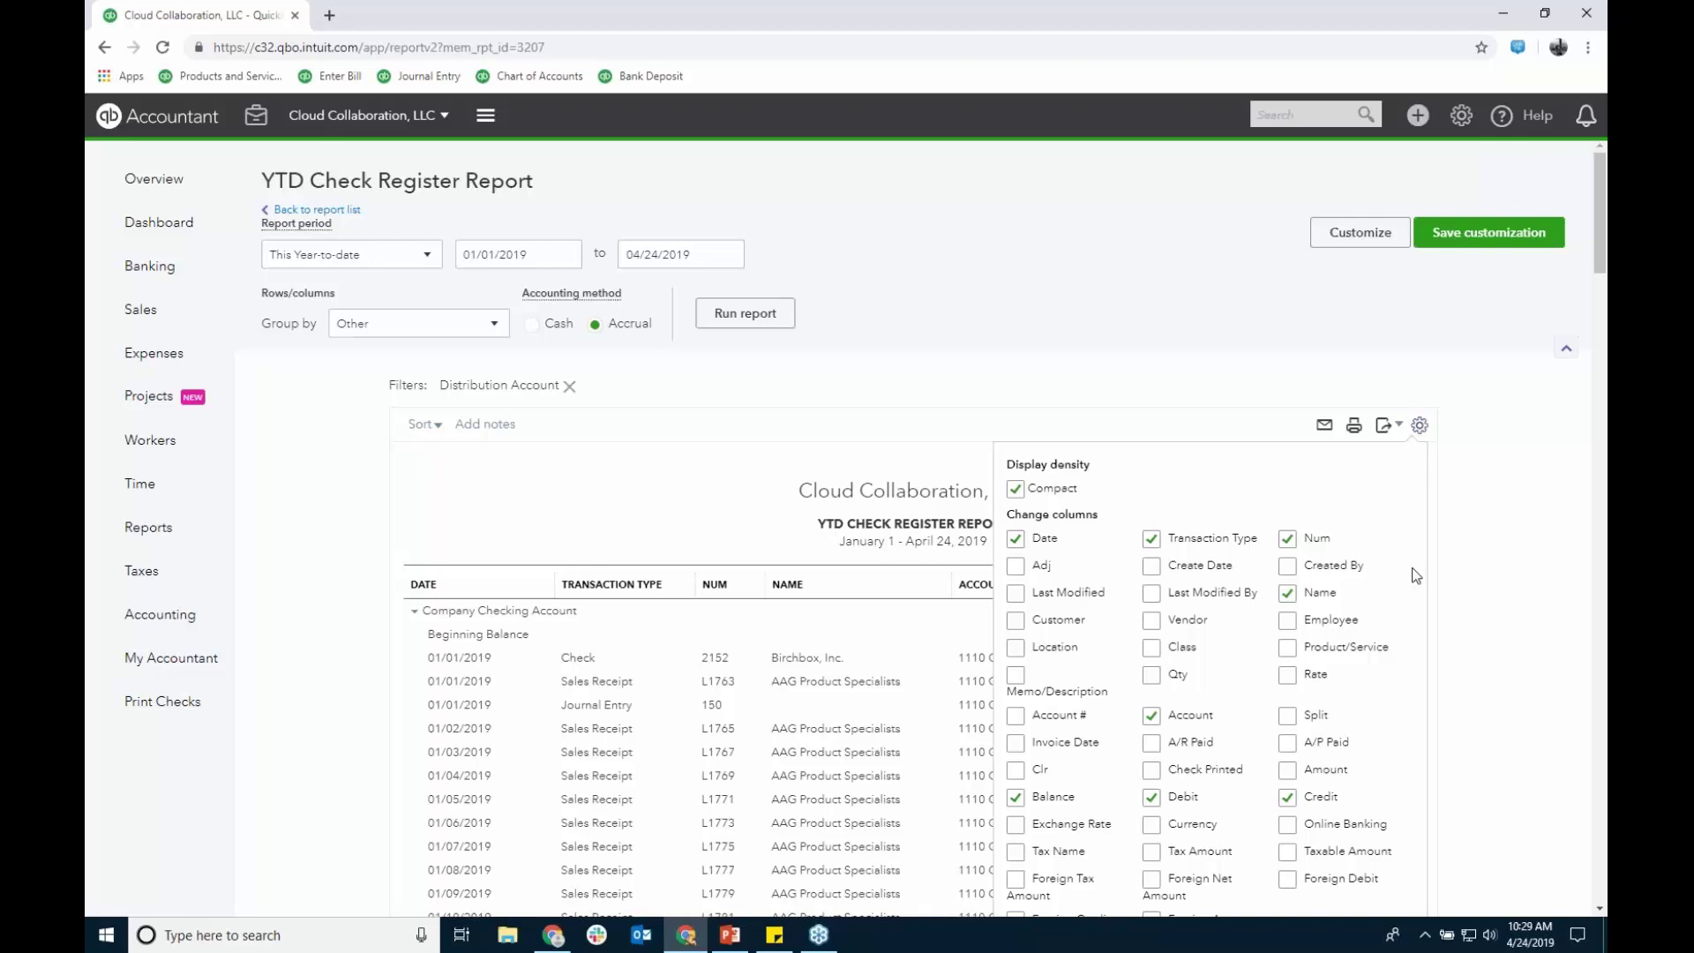
{"action": "scroll", "coordinate": [1597, 256], "scroll_direction": "down", "scroll_amount": 3}
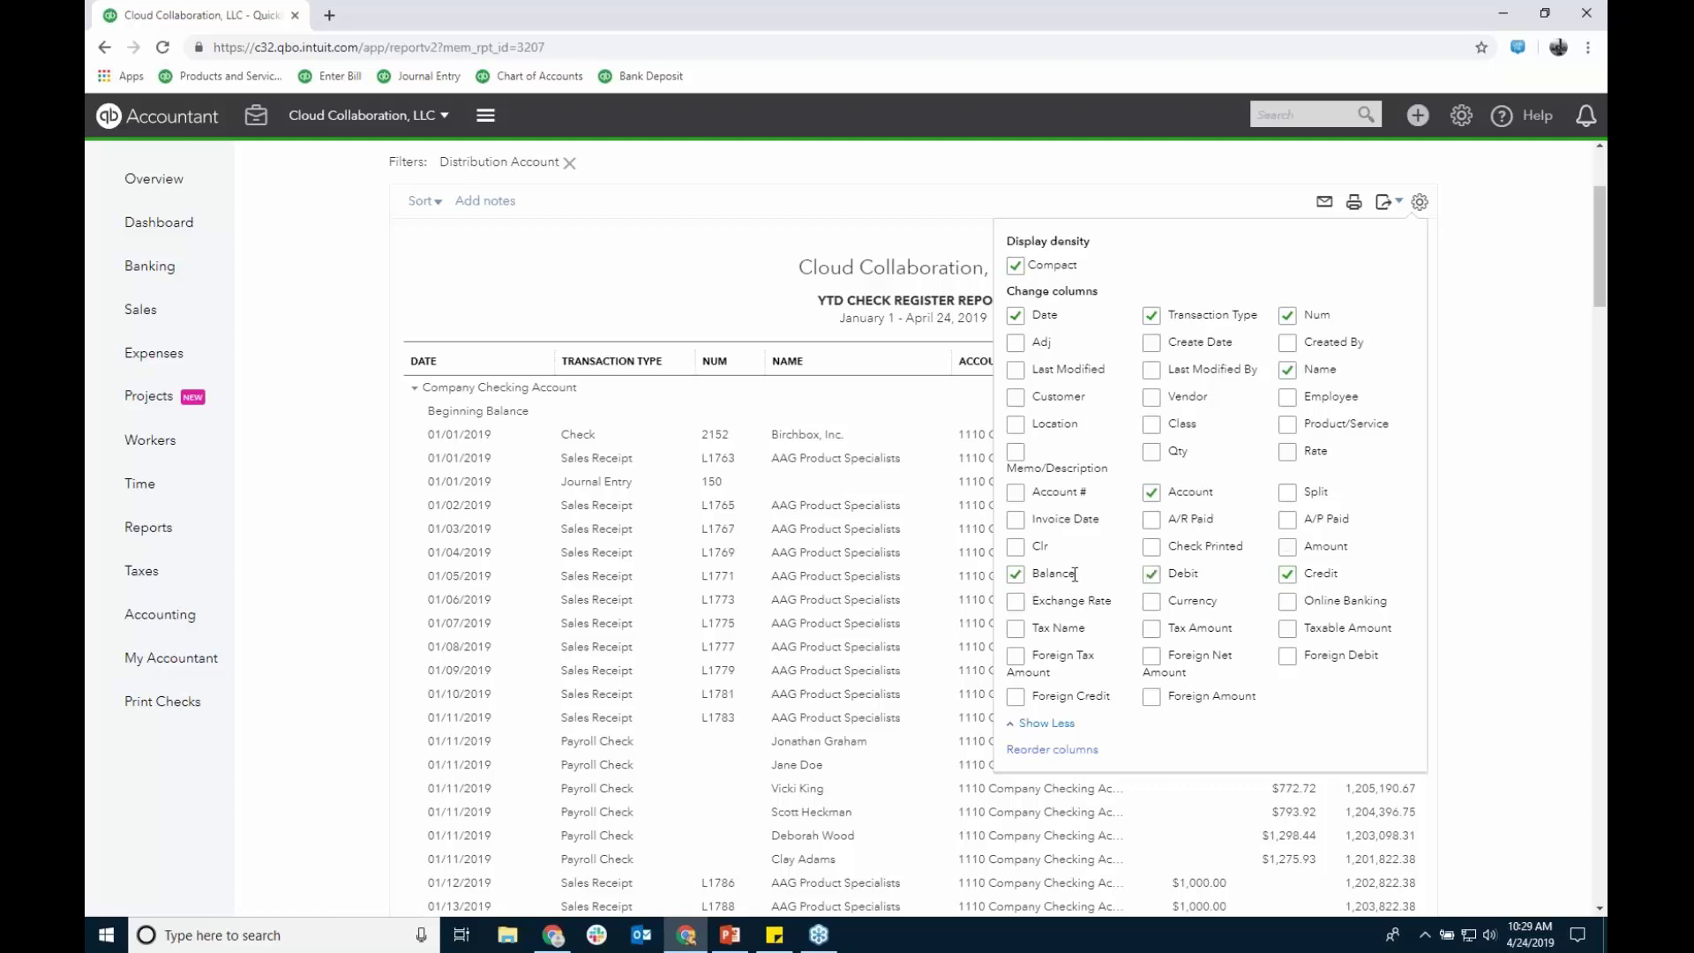
{"action": "left_click", "coordinate": [1514, 357]}
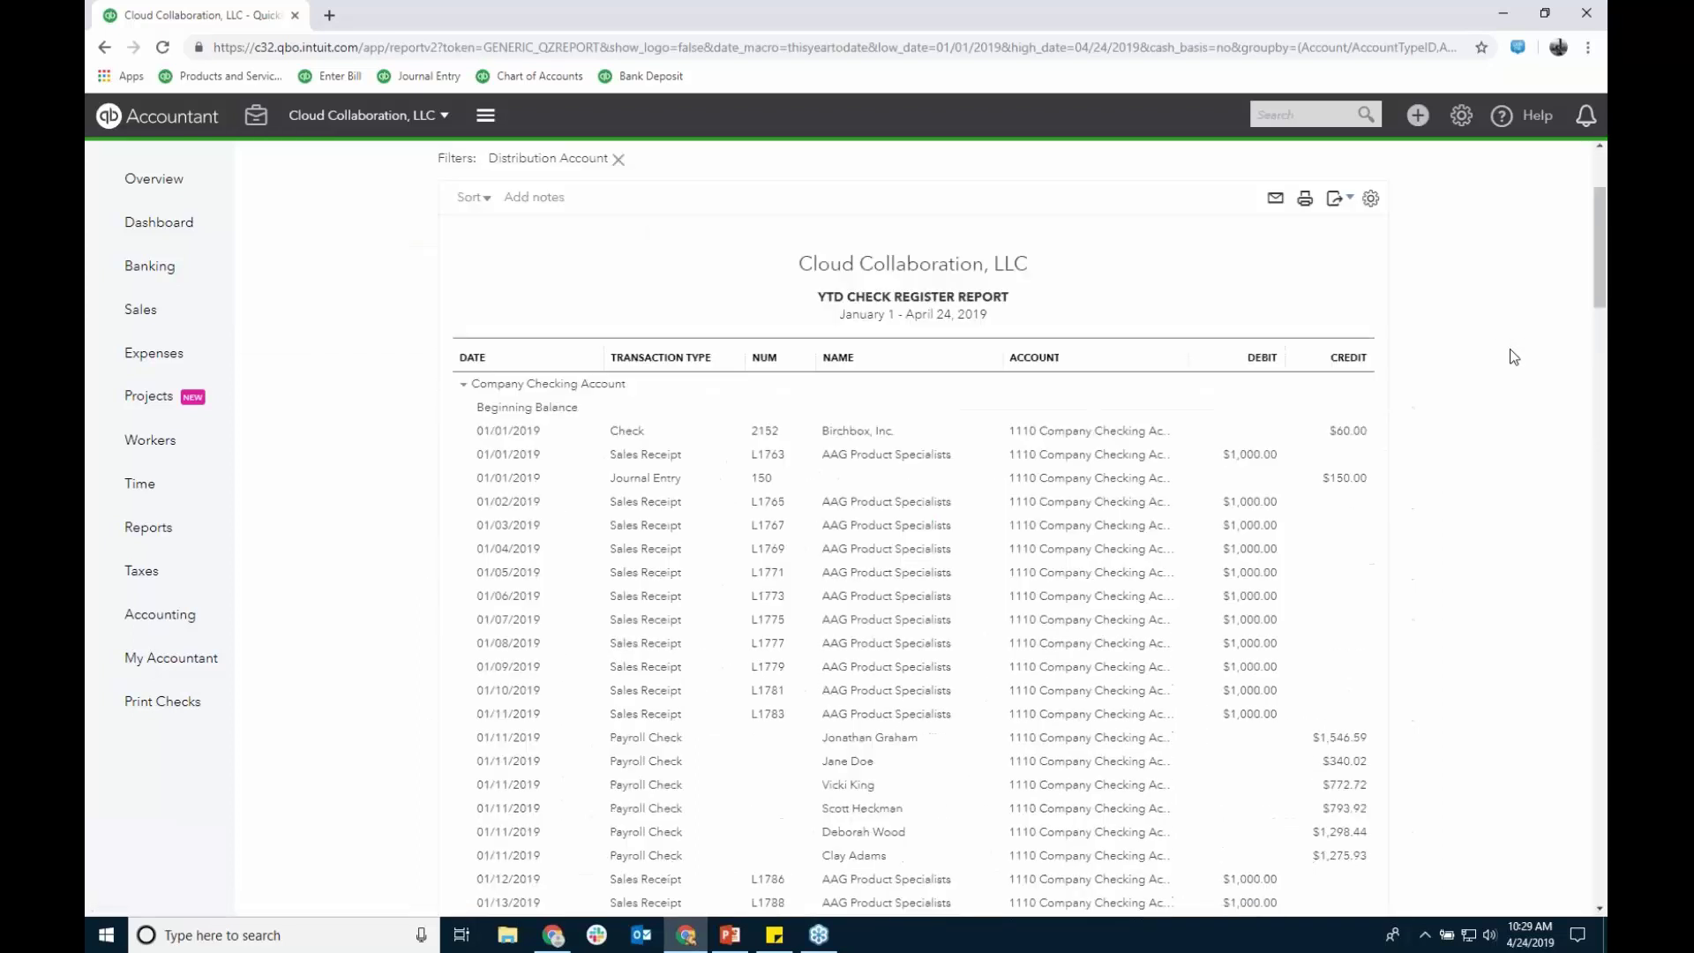
Step: Save the customization as "Check Register Report--YTD" with no group, shared with Firm only, and return to the standard reports list
{"action": "scroll", "coordinate": [1514, 356], "scroll_direction": "up", "scroll_amount": 3}
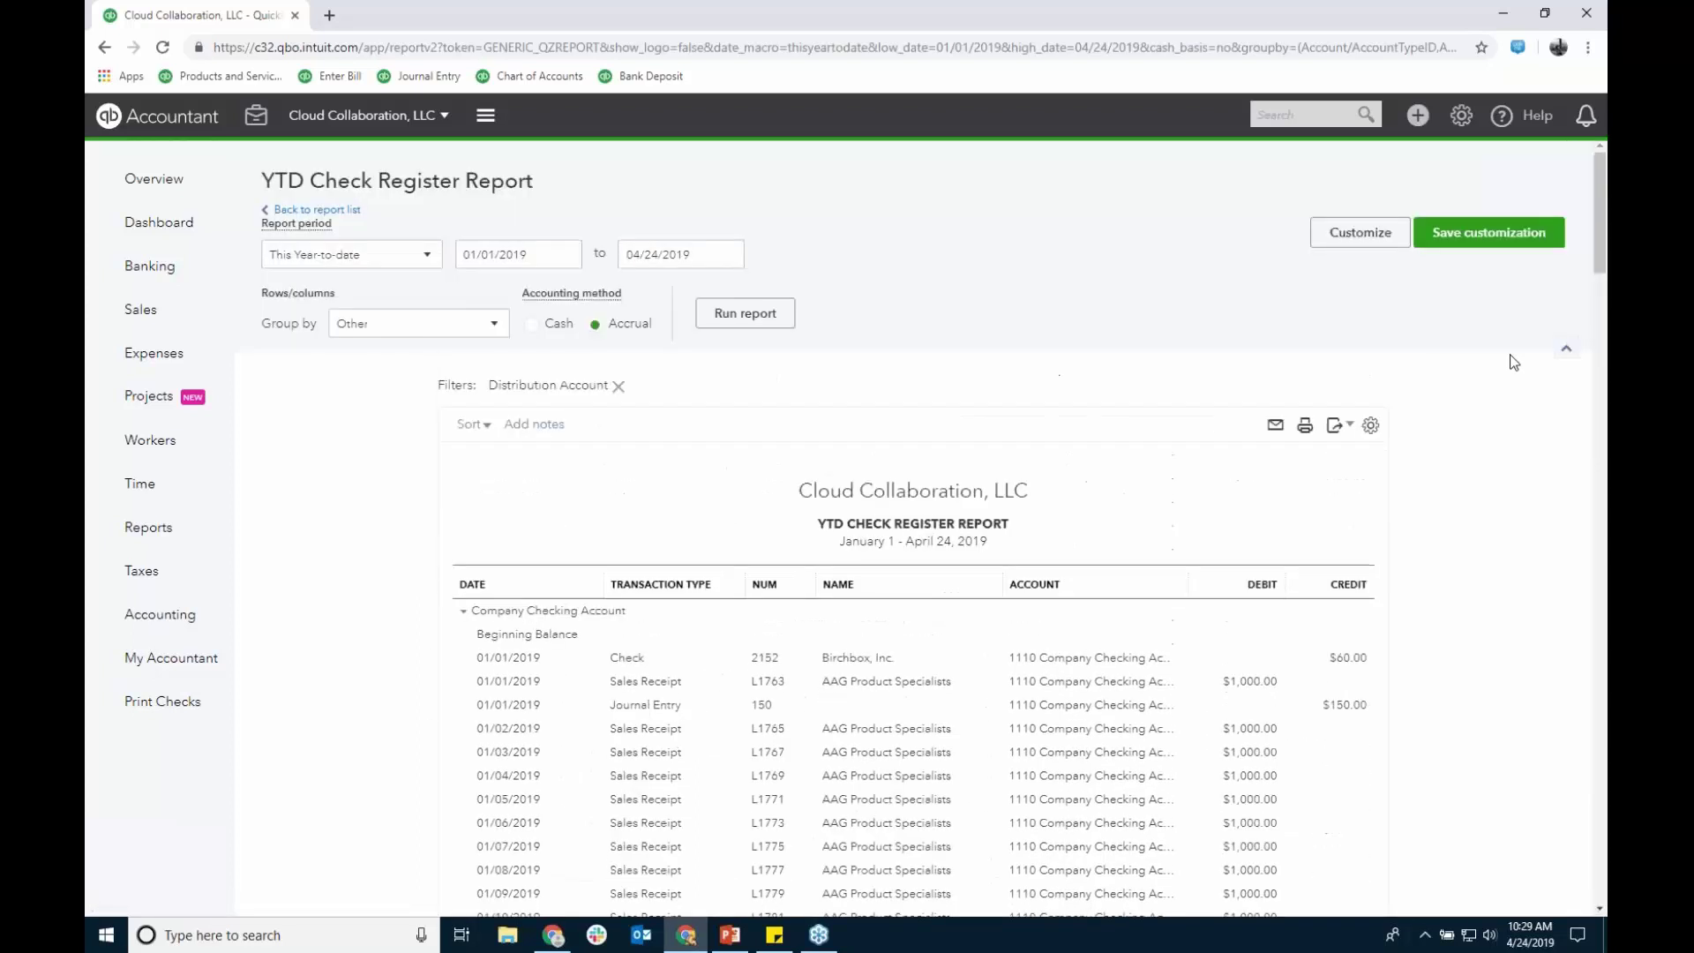
{"action": "left_click", "coordinate": [1493, 236]}
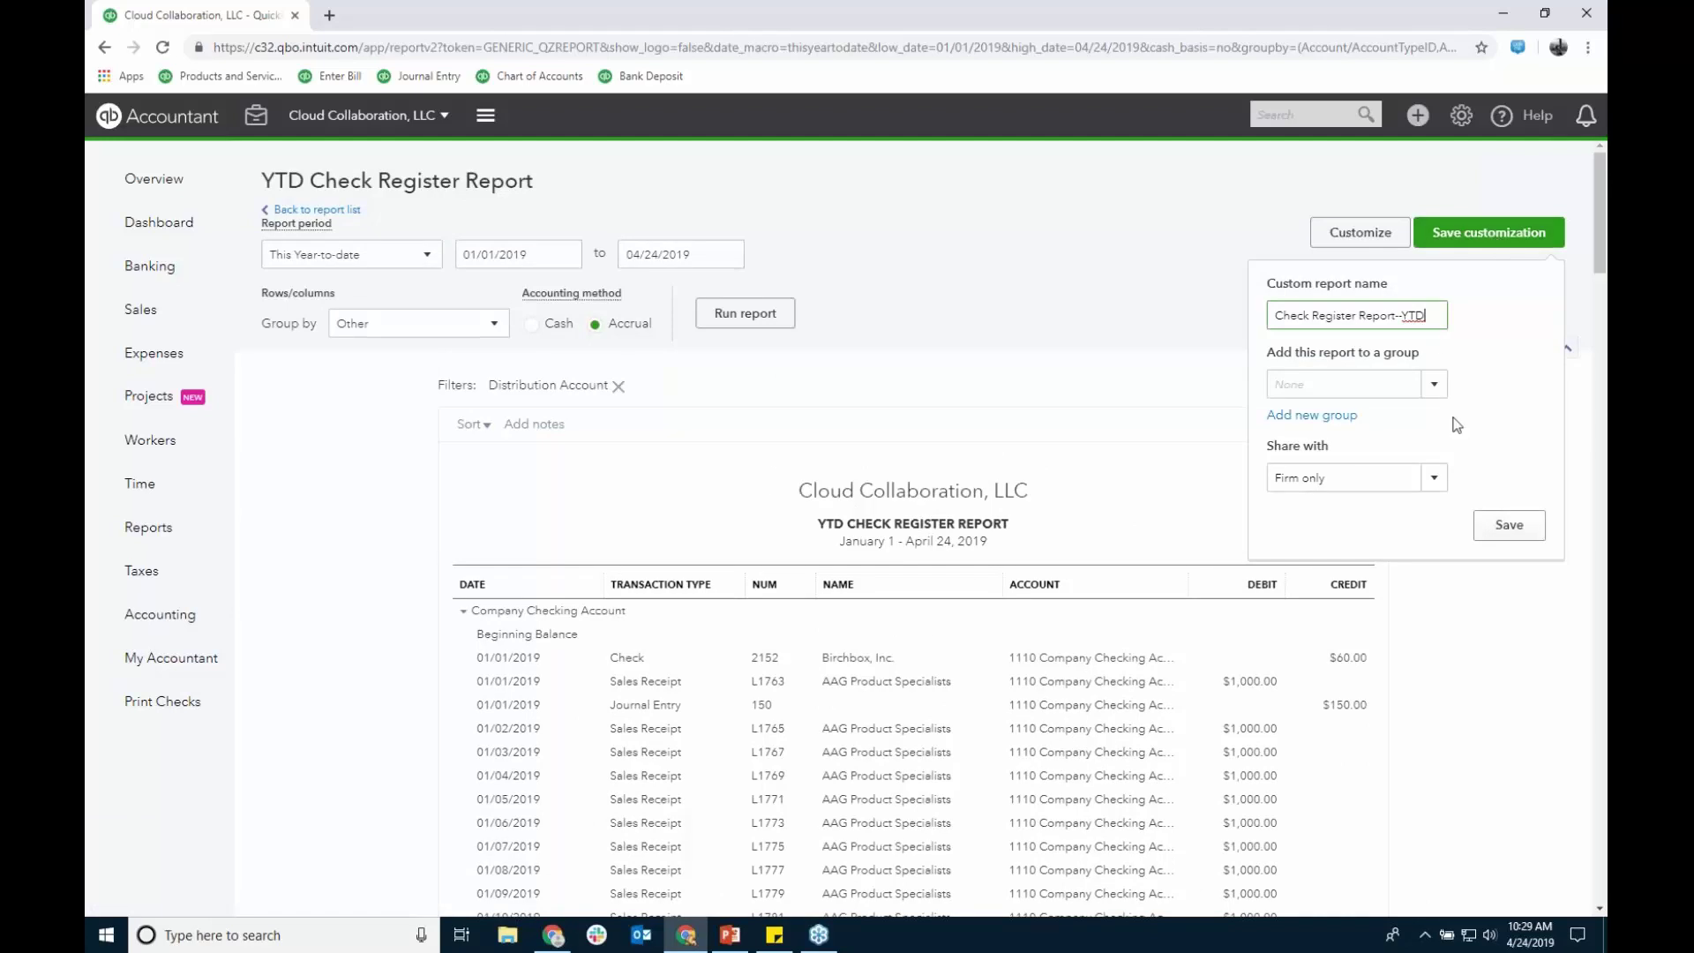
{"action": "left_click", "coordinate": [1511, 533]}
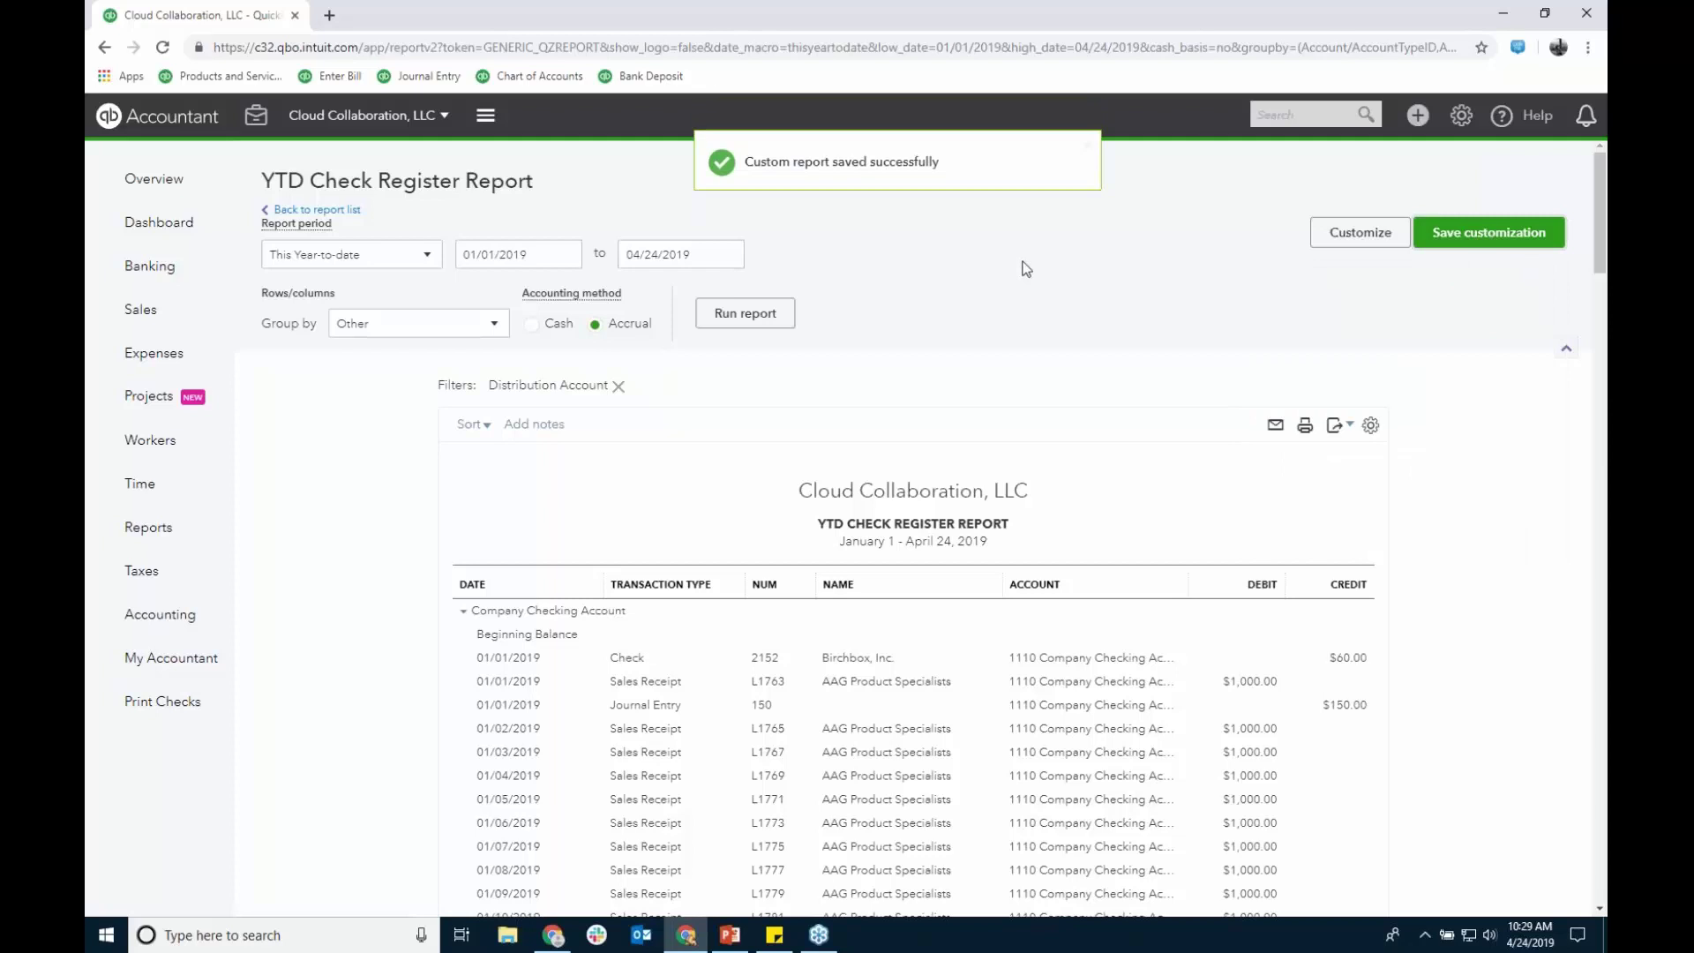
{"action": "left_click", "coordinate": [1087, 147]}
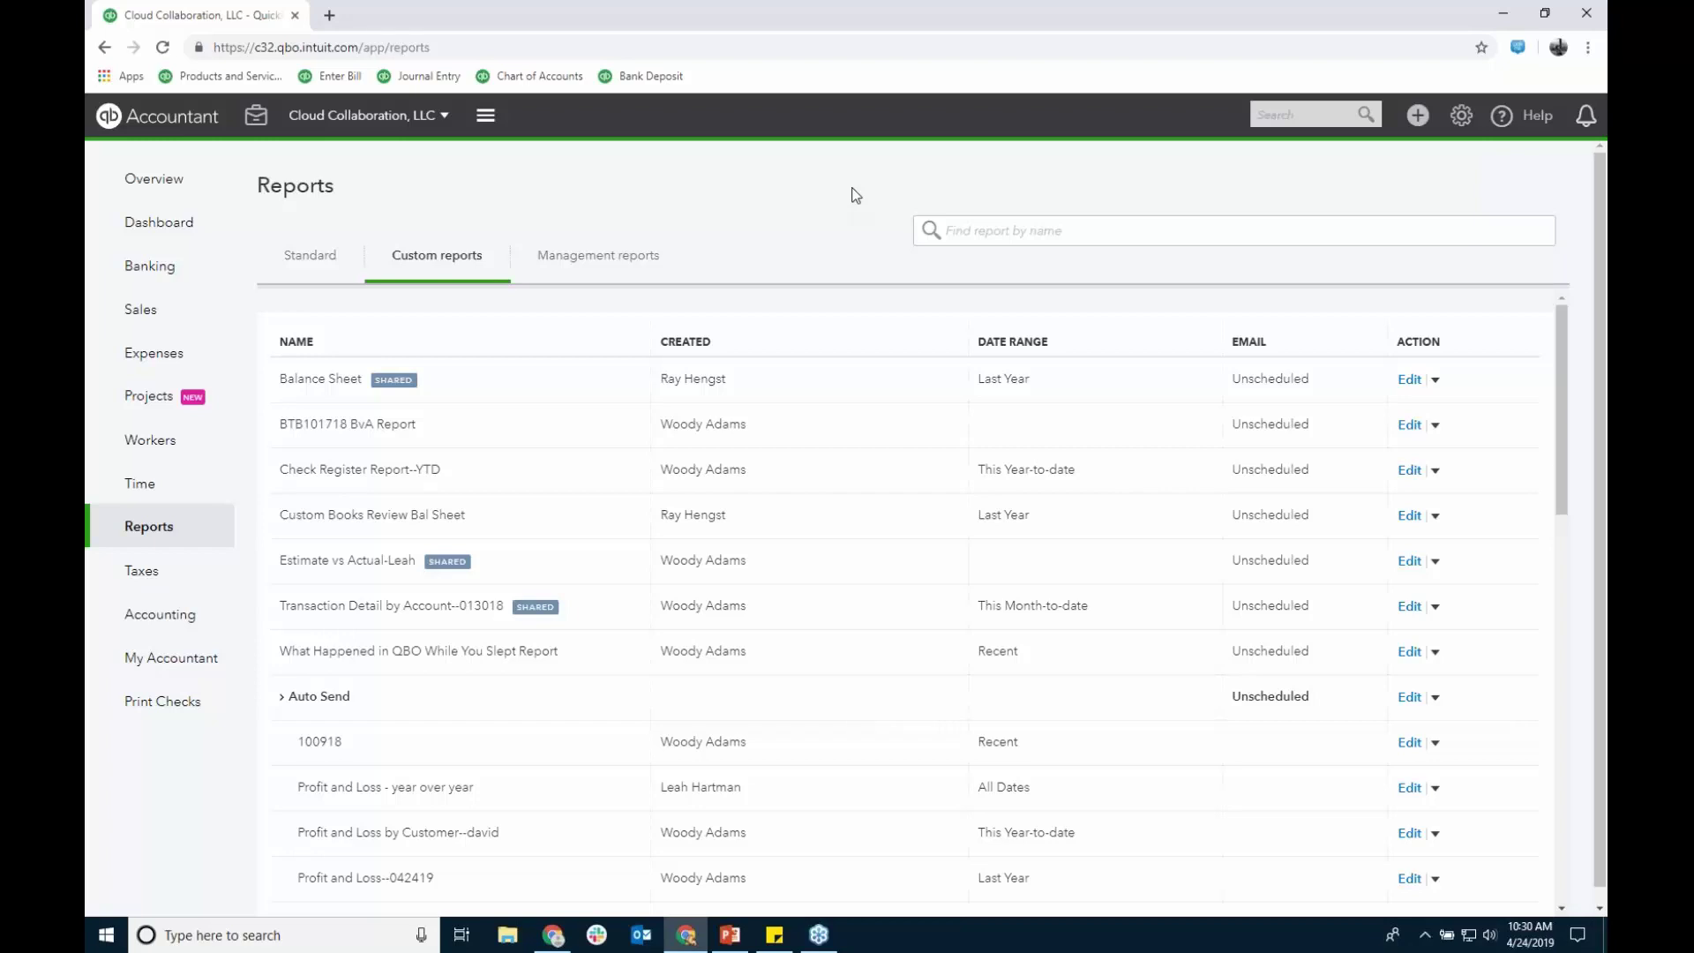
{"action": "left_click", "coordinate": [311, 257]}
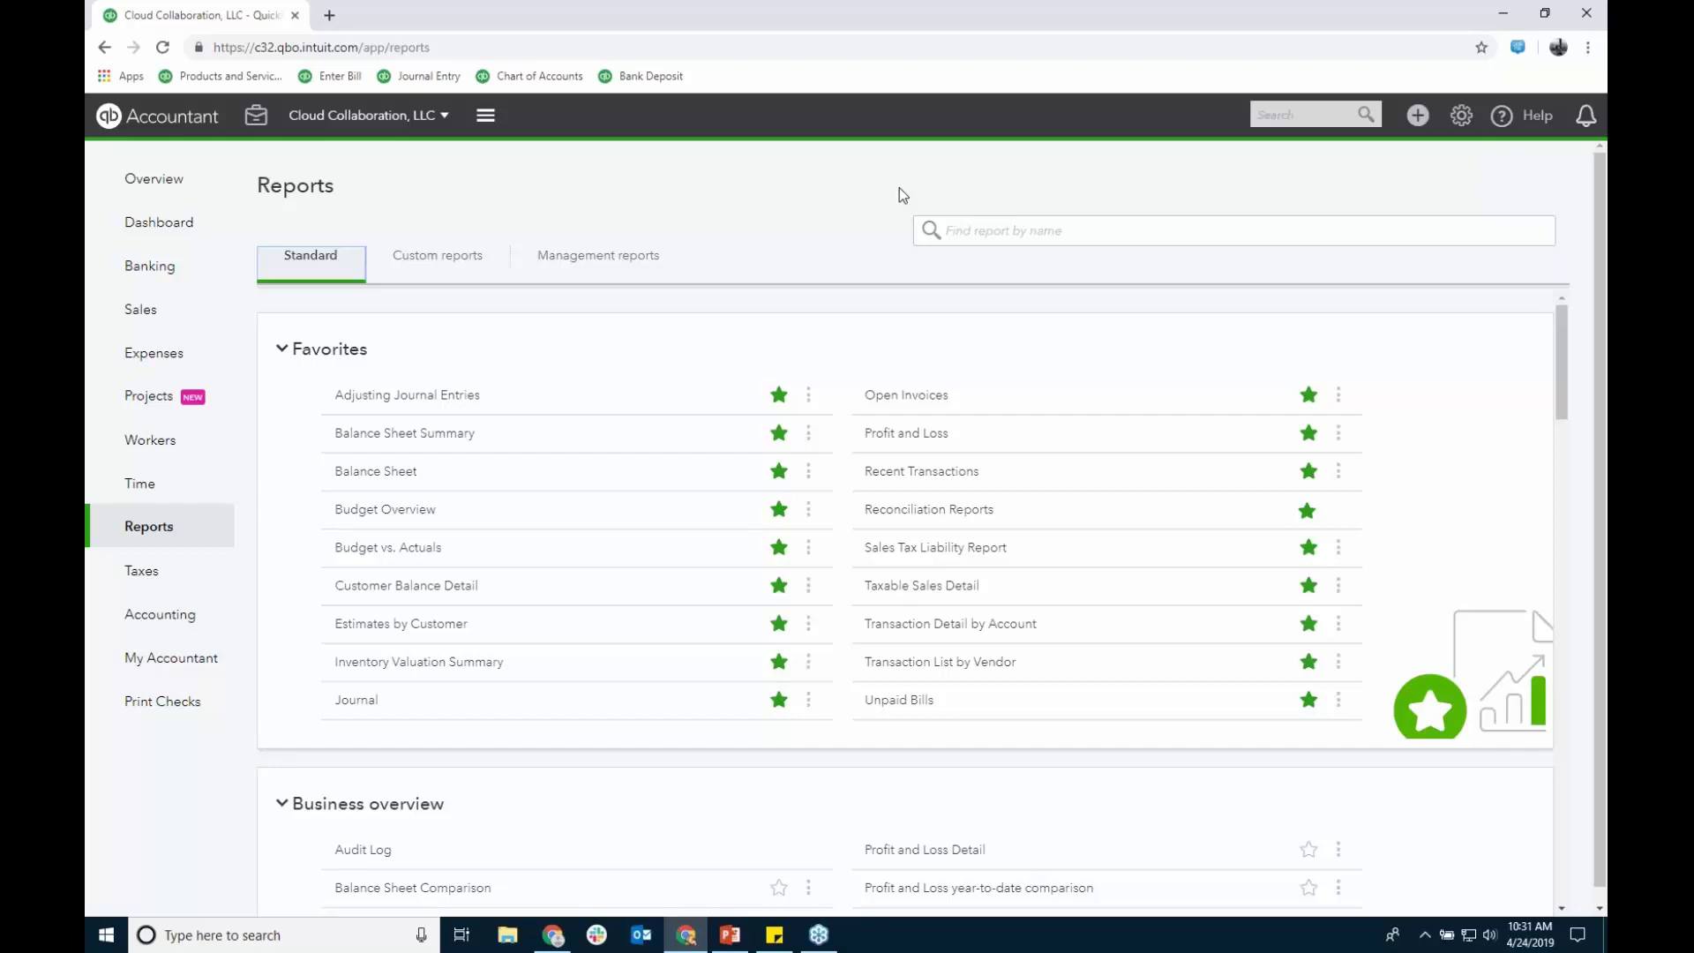
Step: Open the Reclassify Transactions tool and list the transactions of the 6330 Meals and Entertainment account
{"action": "left_click", "coordinate": [255, 115]}
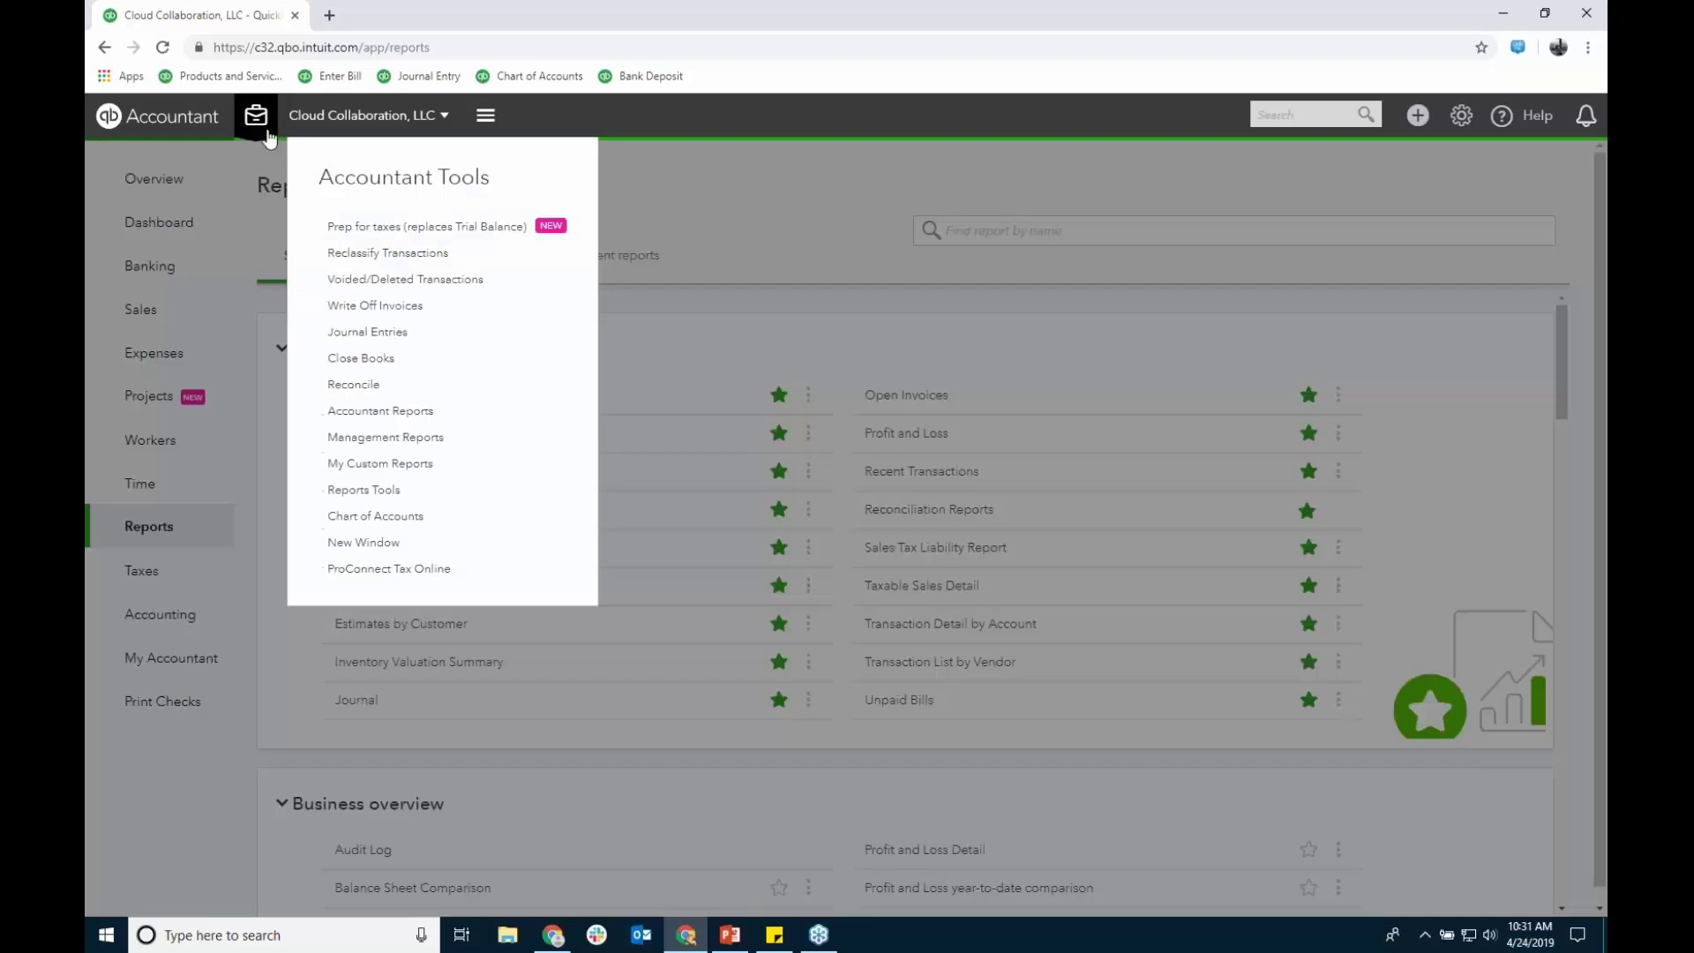
{"action": "left_click", "coordinate": [430, 255]}
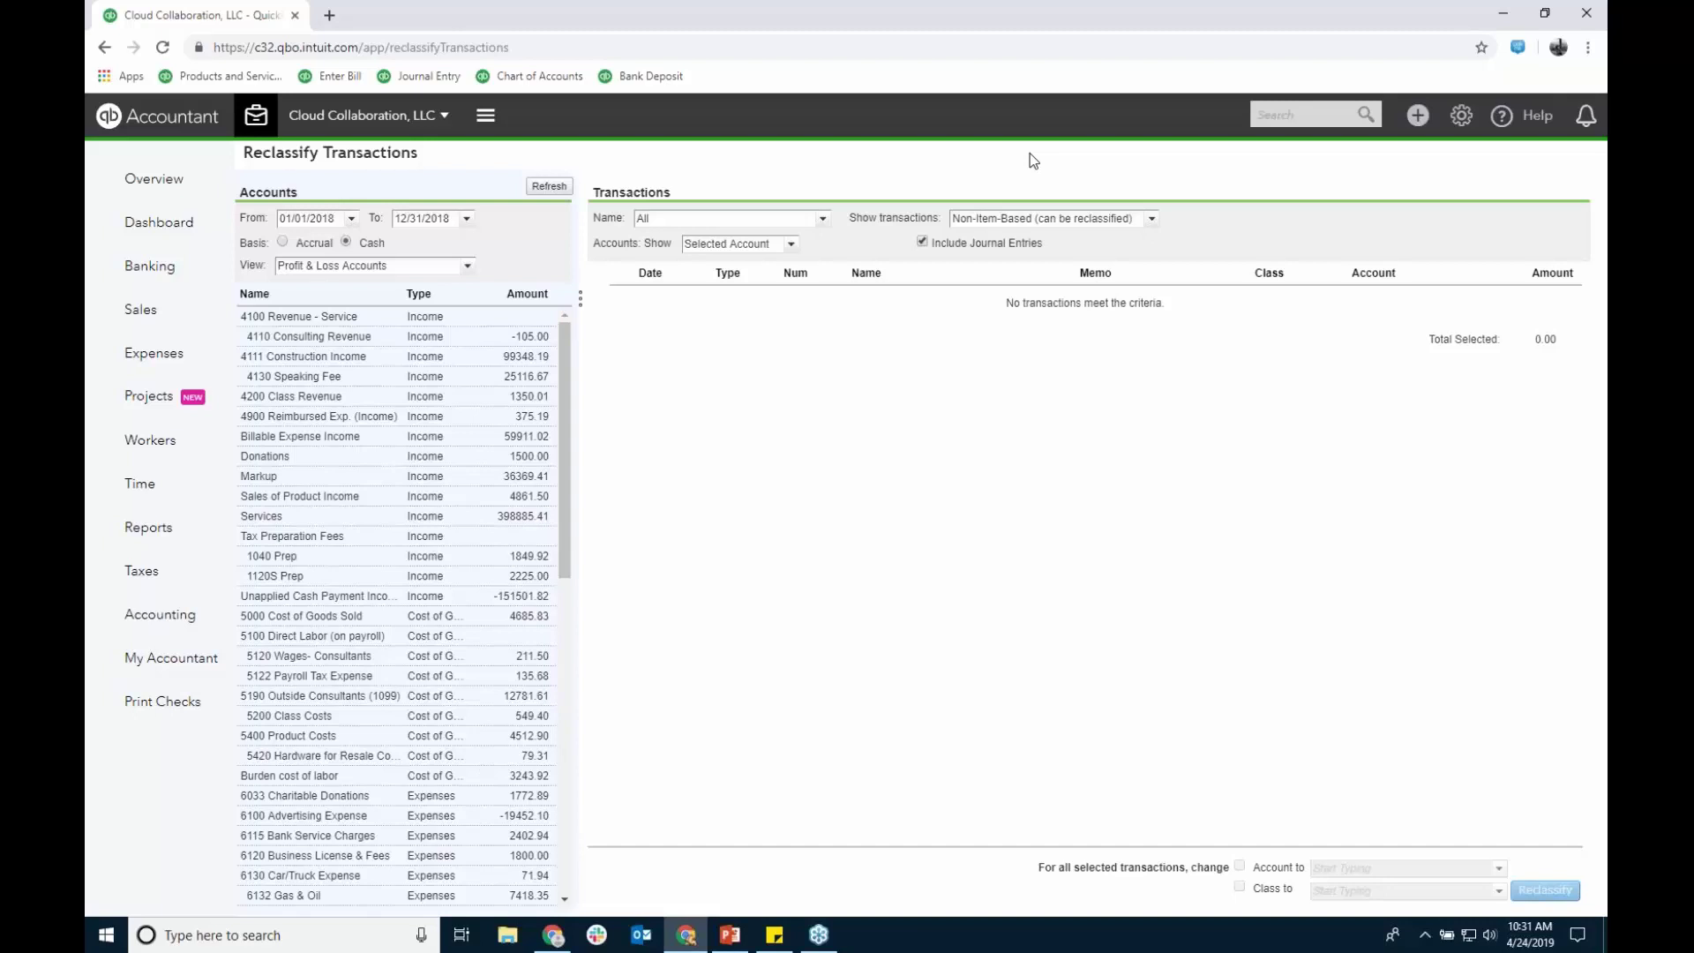
{"action": "scroll", "coordinate": [397, 609], "scroll_direction": "down", "scroll_amount": 7}
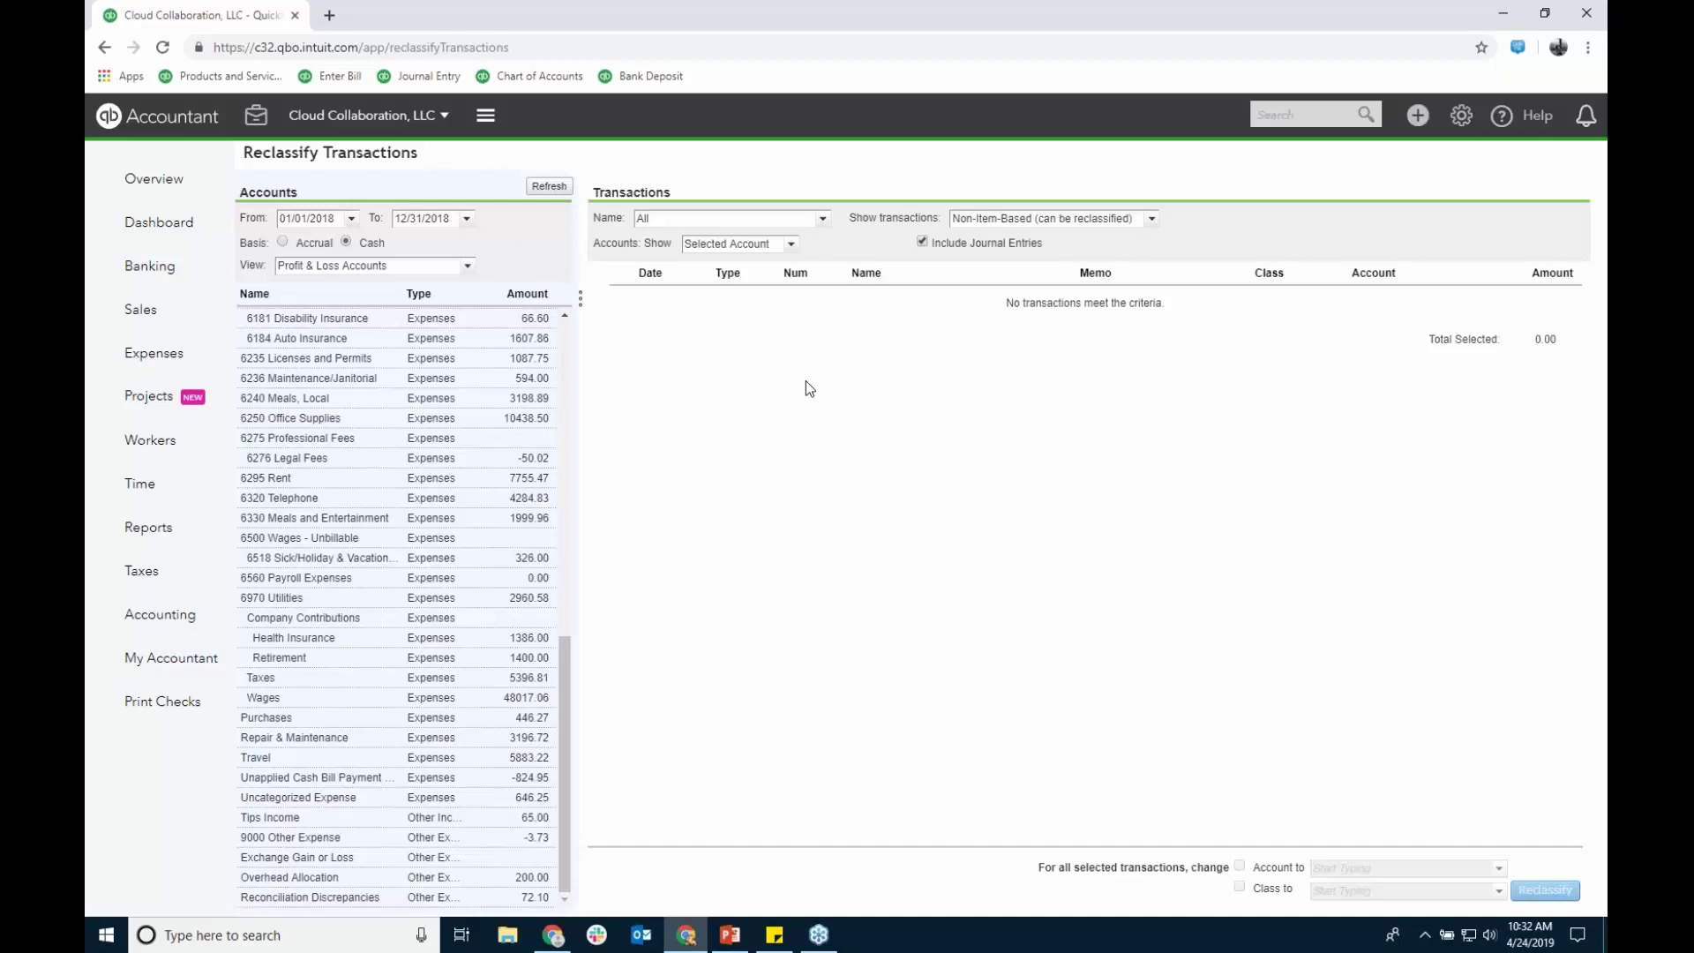
{"action": "left_click", "coordinate": [401, 518]}
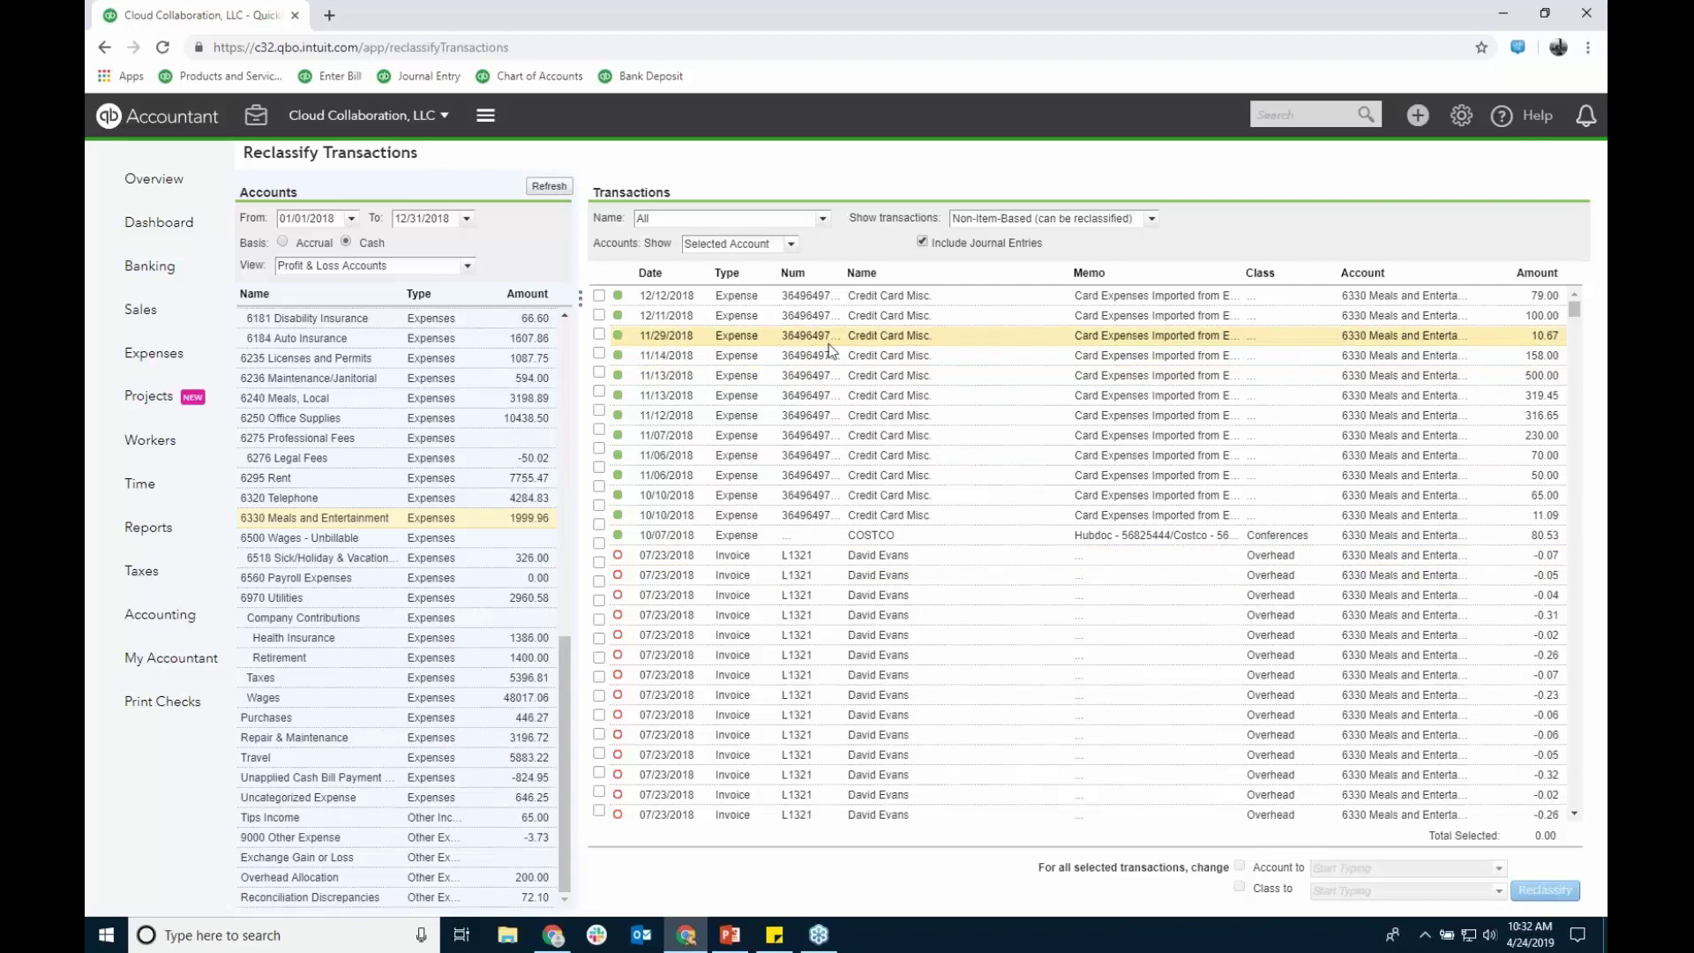
Step: Reclassify the five expenses dated 10/07/2018 through 11/06/2018, from 80.53 Costco to 70.00 Credit Card Misc., to the Travel account
{"action": "left_click", "coordinate": [599, 530]}
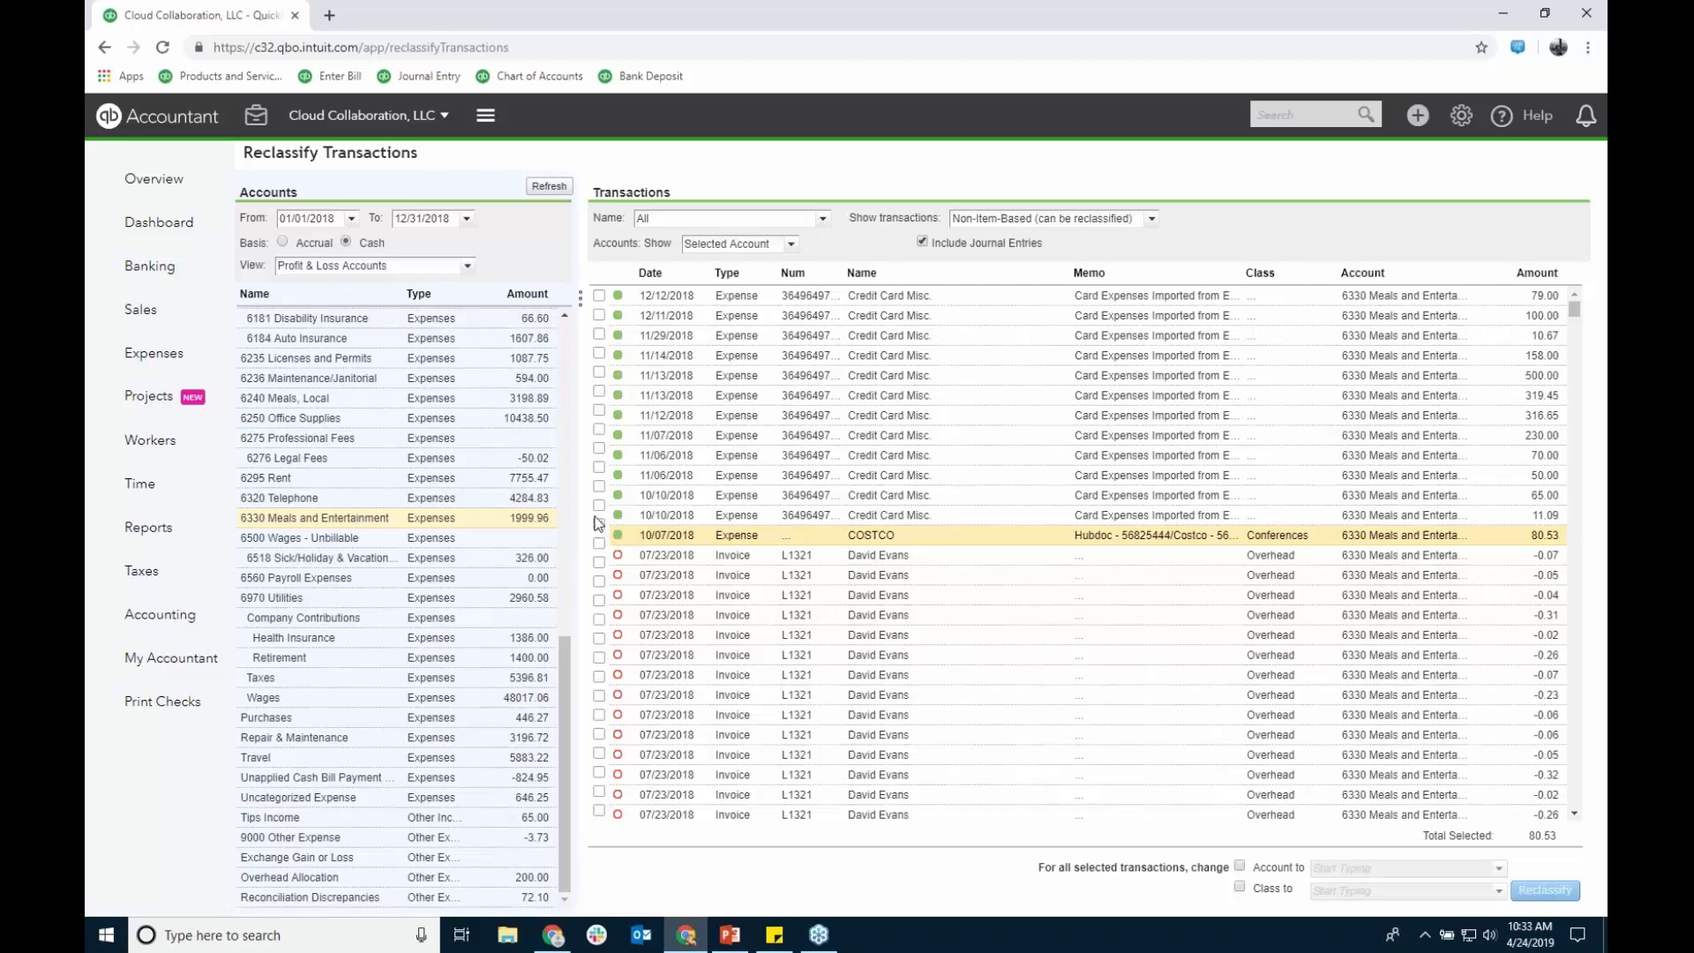
{"action": "left_click", "coordinate": [599, 506]}
{"action": "left_click", "coordinate": [599, 486]}
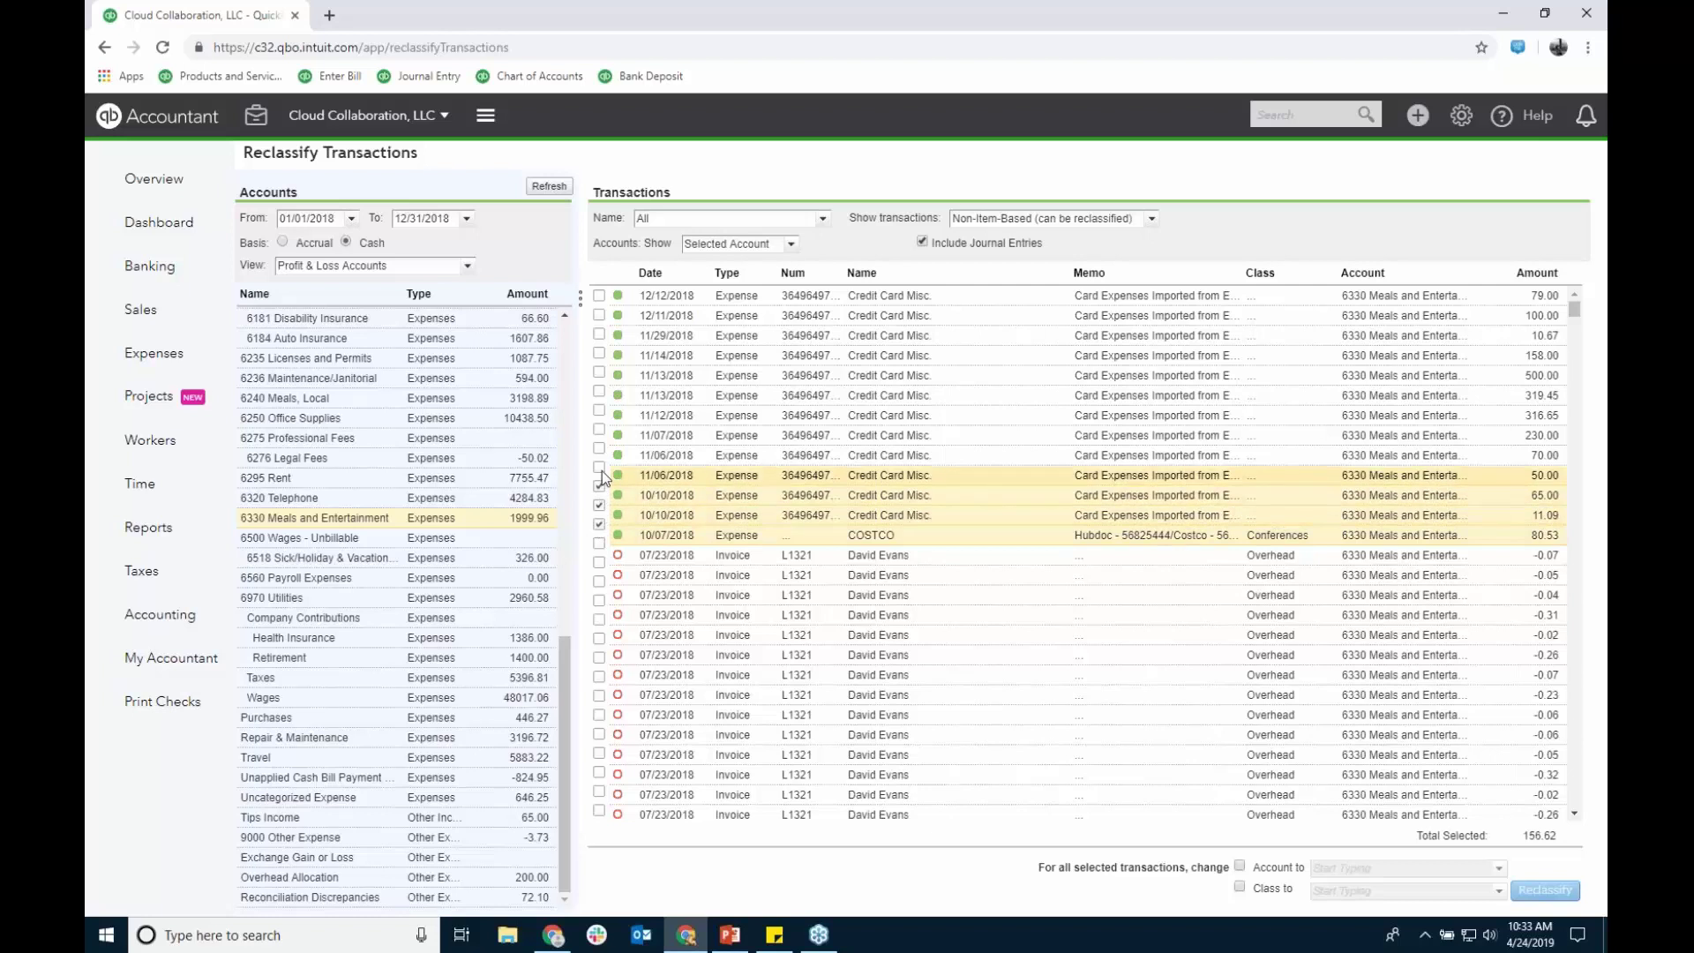
{"action": "left_click", "coordinate": [599, 466]}
{"action": "left_click", "coordinate": [600, 447]}
{"action": "left_click", "coordinate": [1240, 865]}
{"action": "left_click", "coordinate": [1475, 870]}
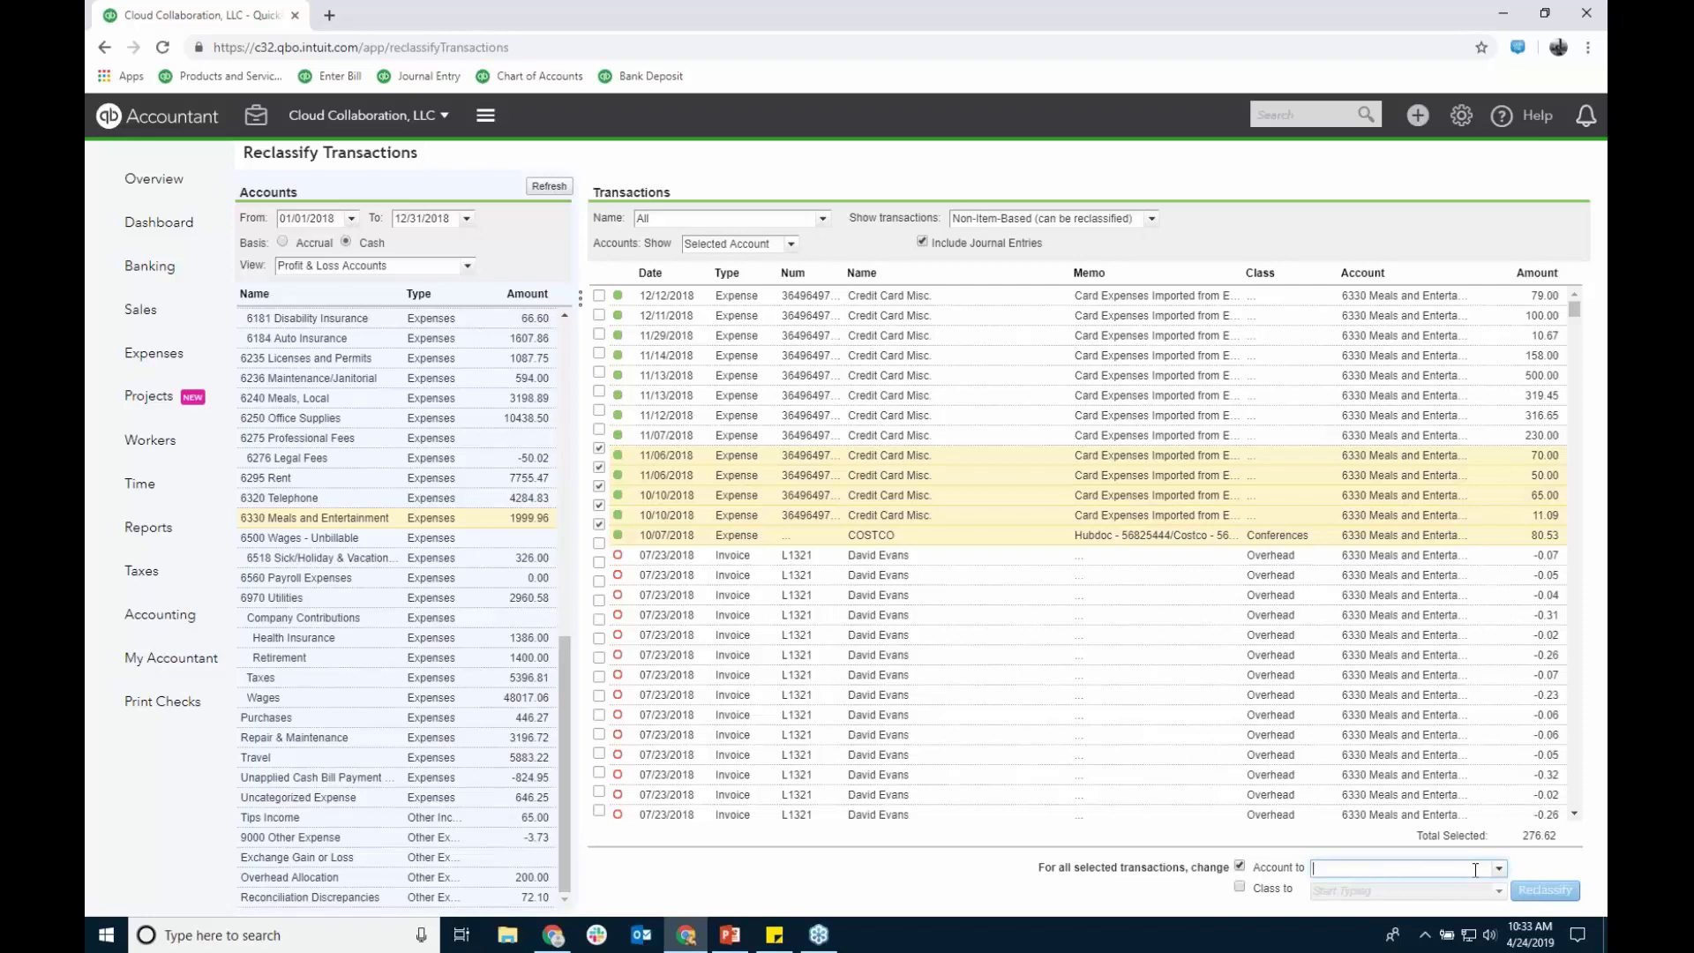
{"action": "type", "text": "travel"}
{"action": "key", "text": "Return"}
{"action": "left_click", "coordinate": [1544, 891]}
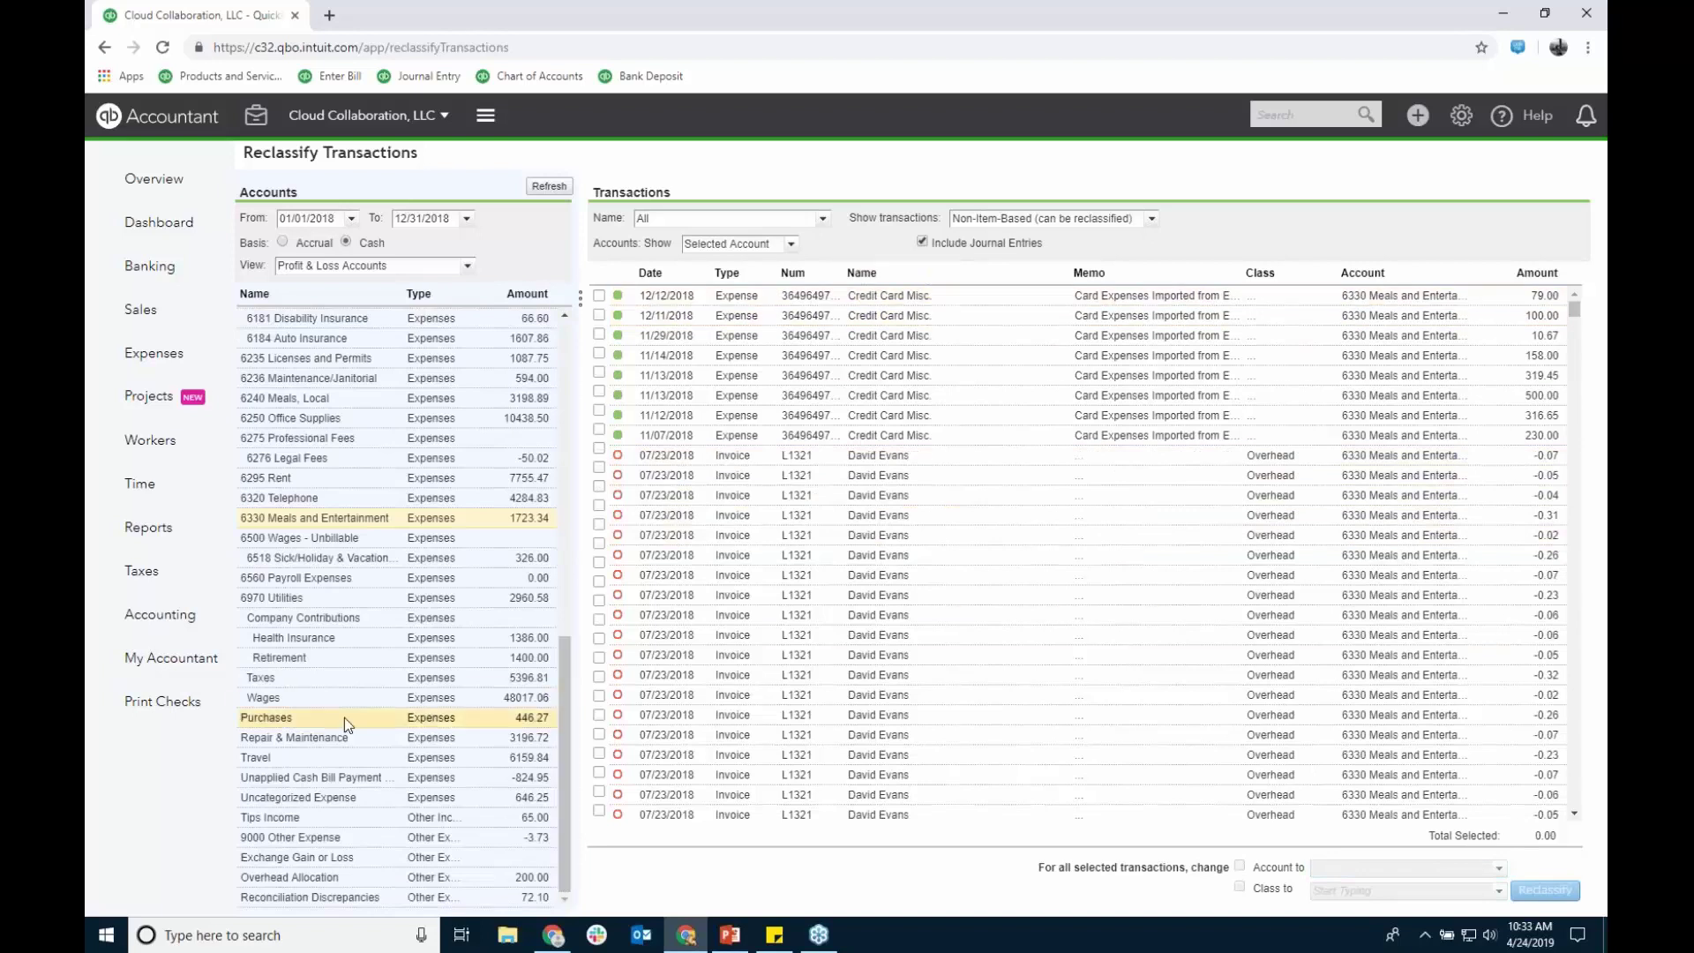
Step: Show the Travel account's transactions and sort them by type in descending order
{"action": "left_click", "coordinate": [342, 758]}
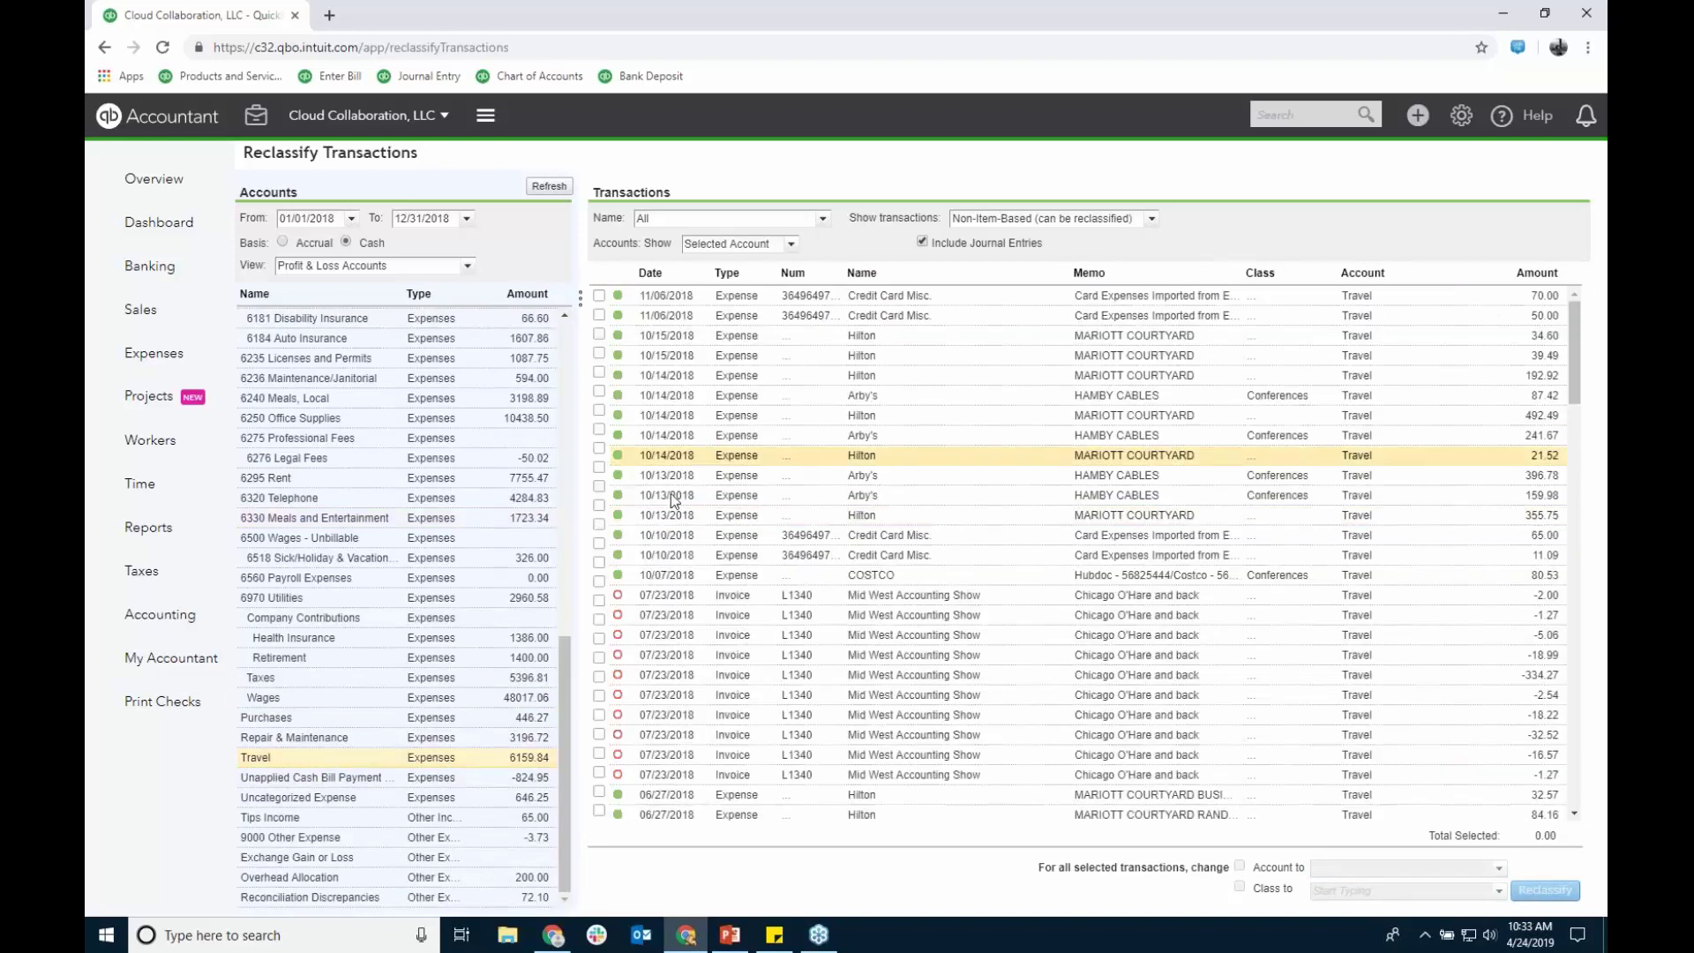
{"action": "left_click_drag", "start_coordinate": [568, 697], "coordinate": [579, 353]}
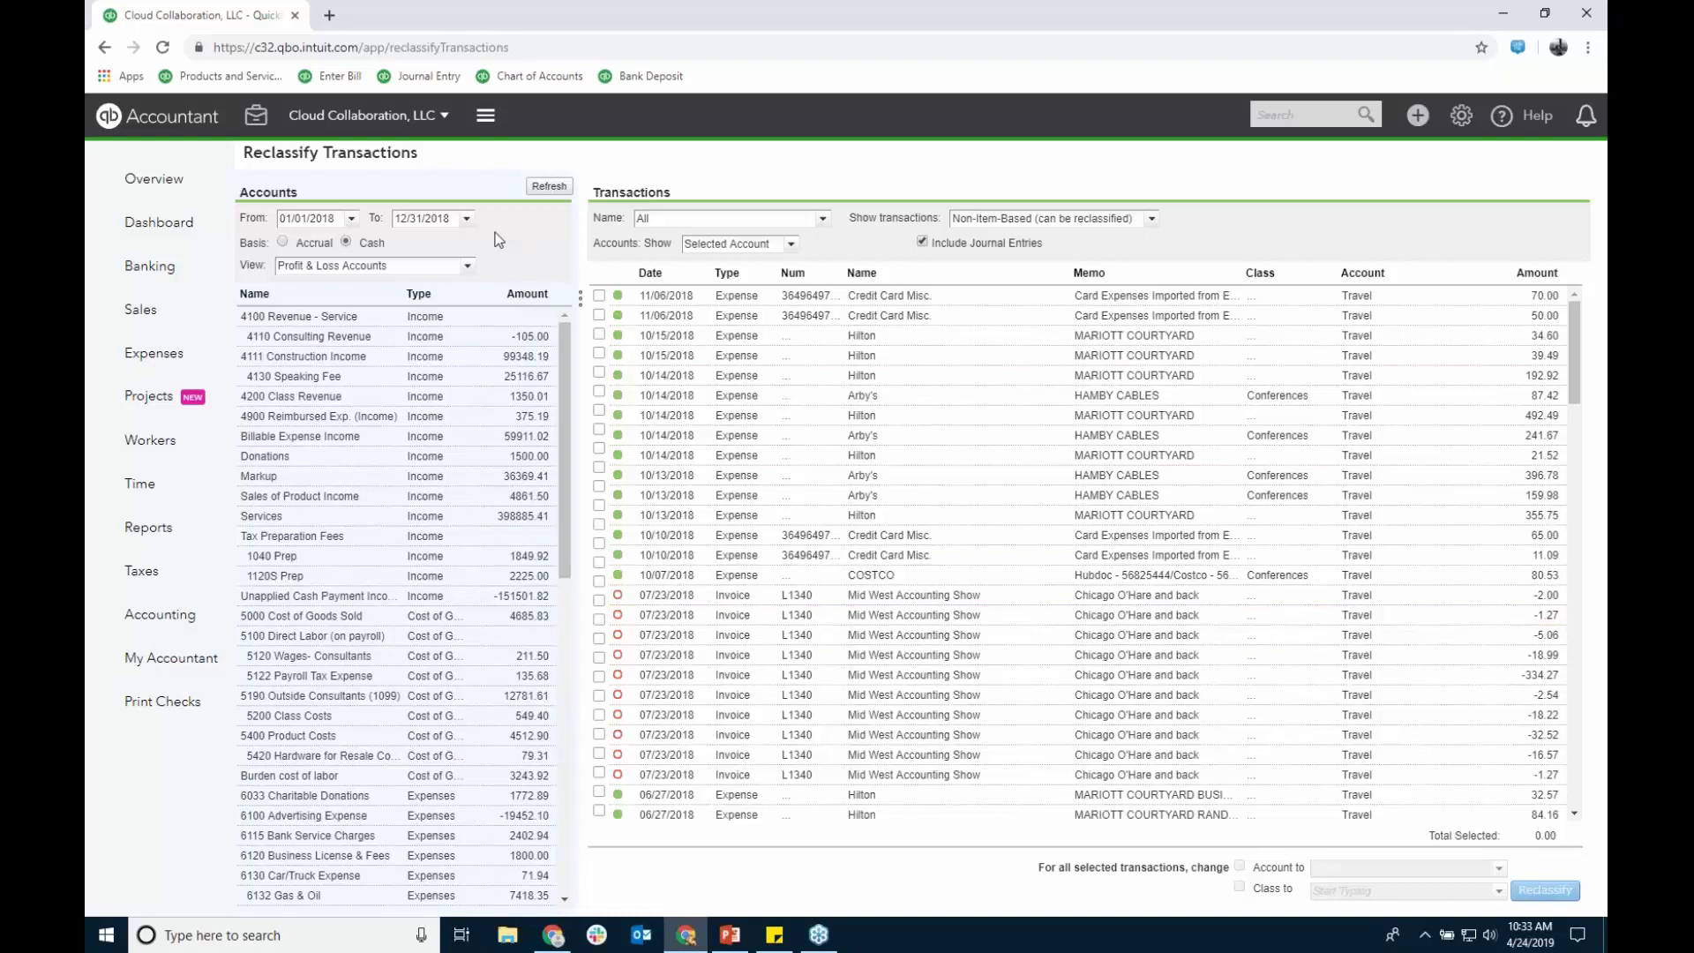
{"action": "left_click", "coordinate": [750, 277]}
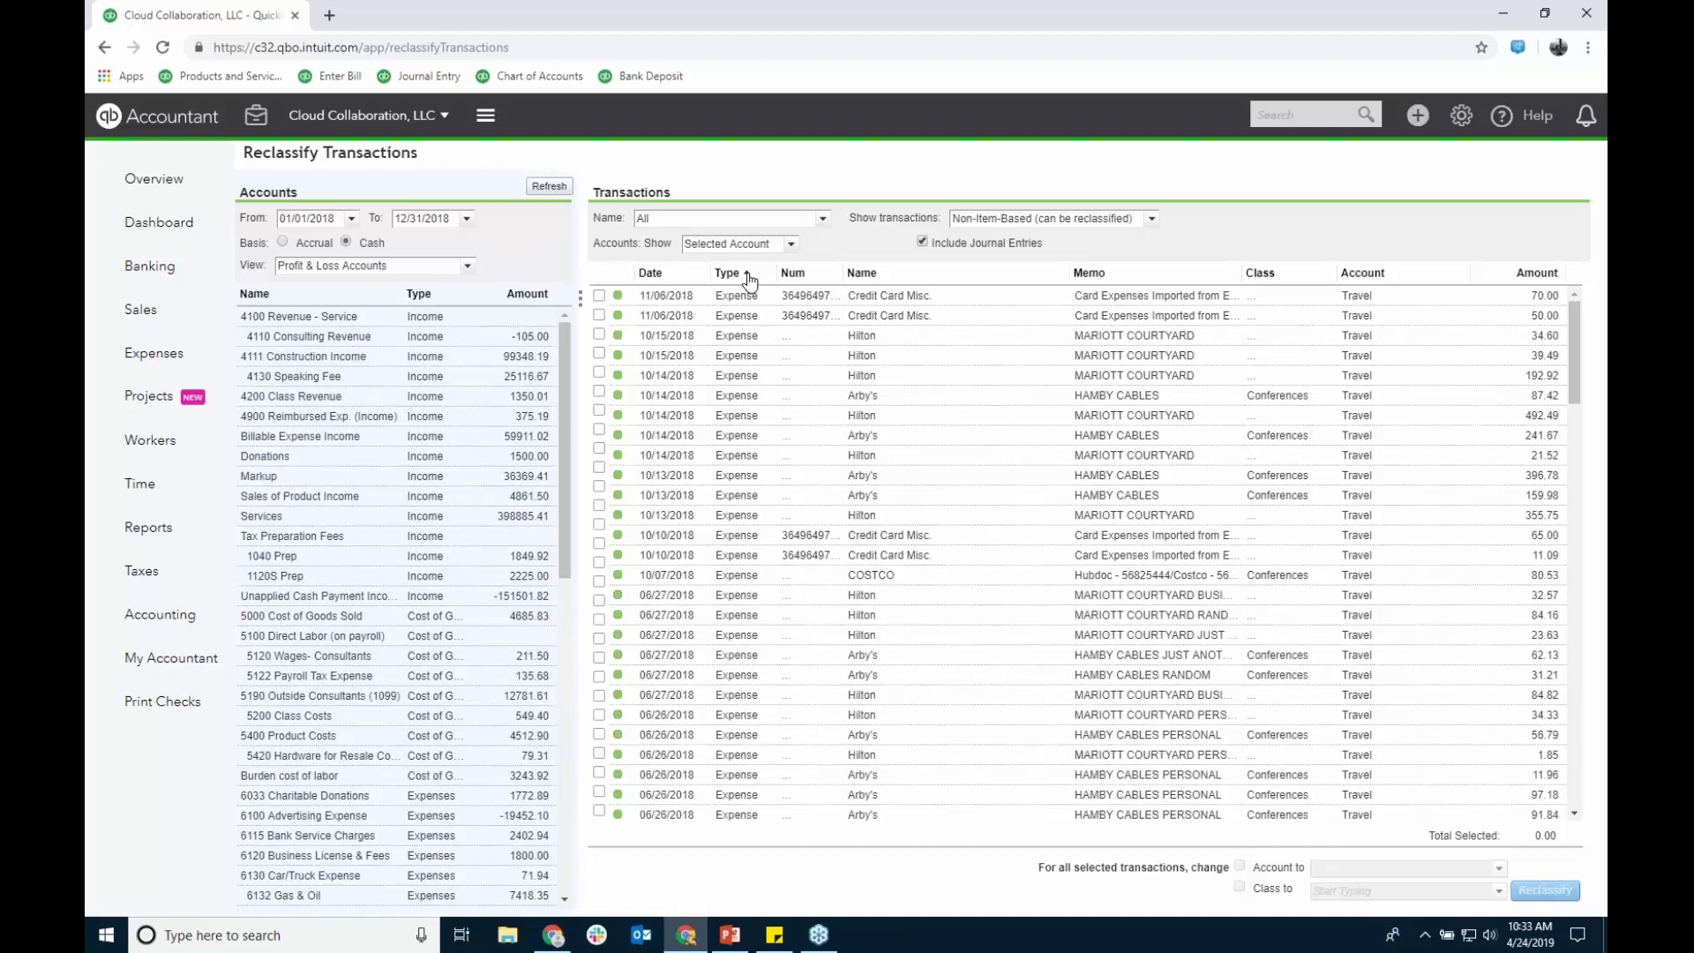
{"action": "left_click", "coordinate": [750, 277]}
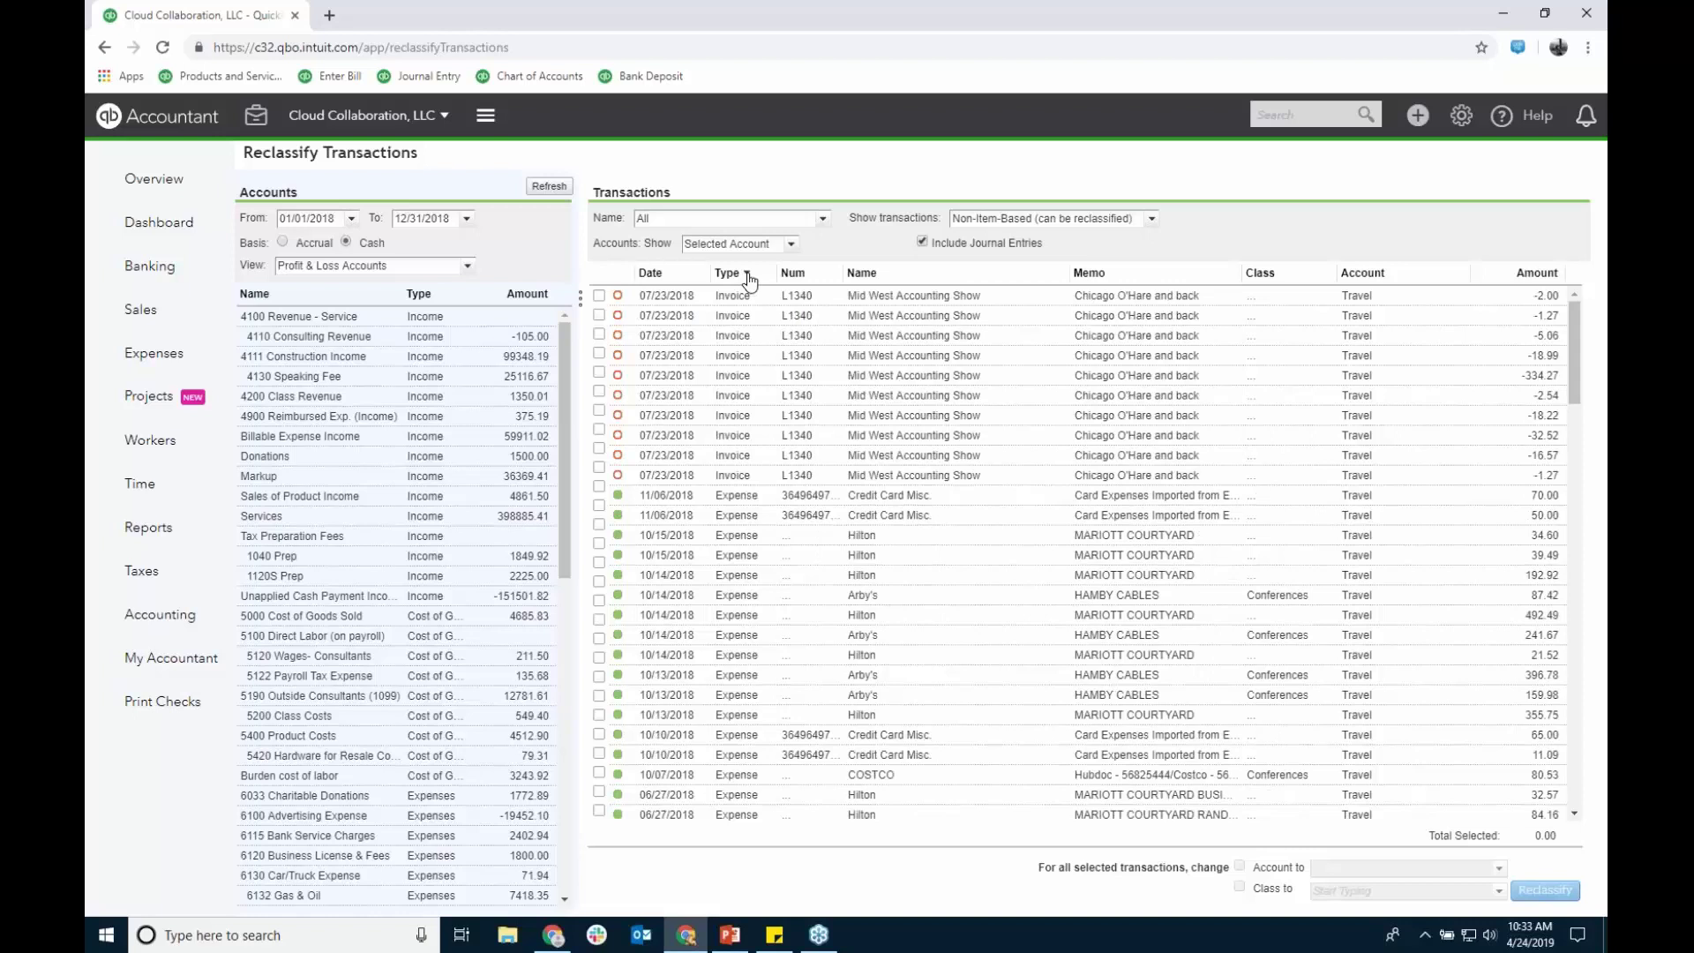
Step: Switch the account list to Balance Sheet Accounts on Accrual basis and show the 1255 Prepaid Insurance transactions
{"action": "left_click", "coordinate": [467, 267]}
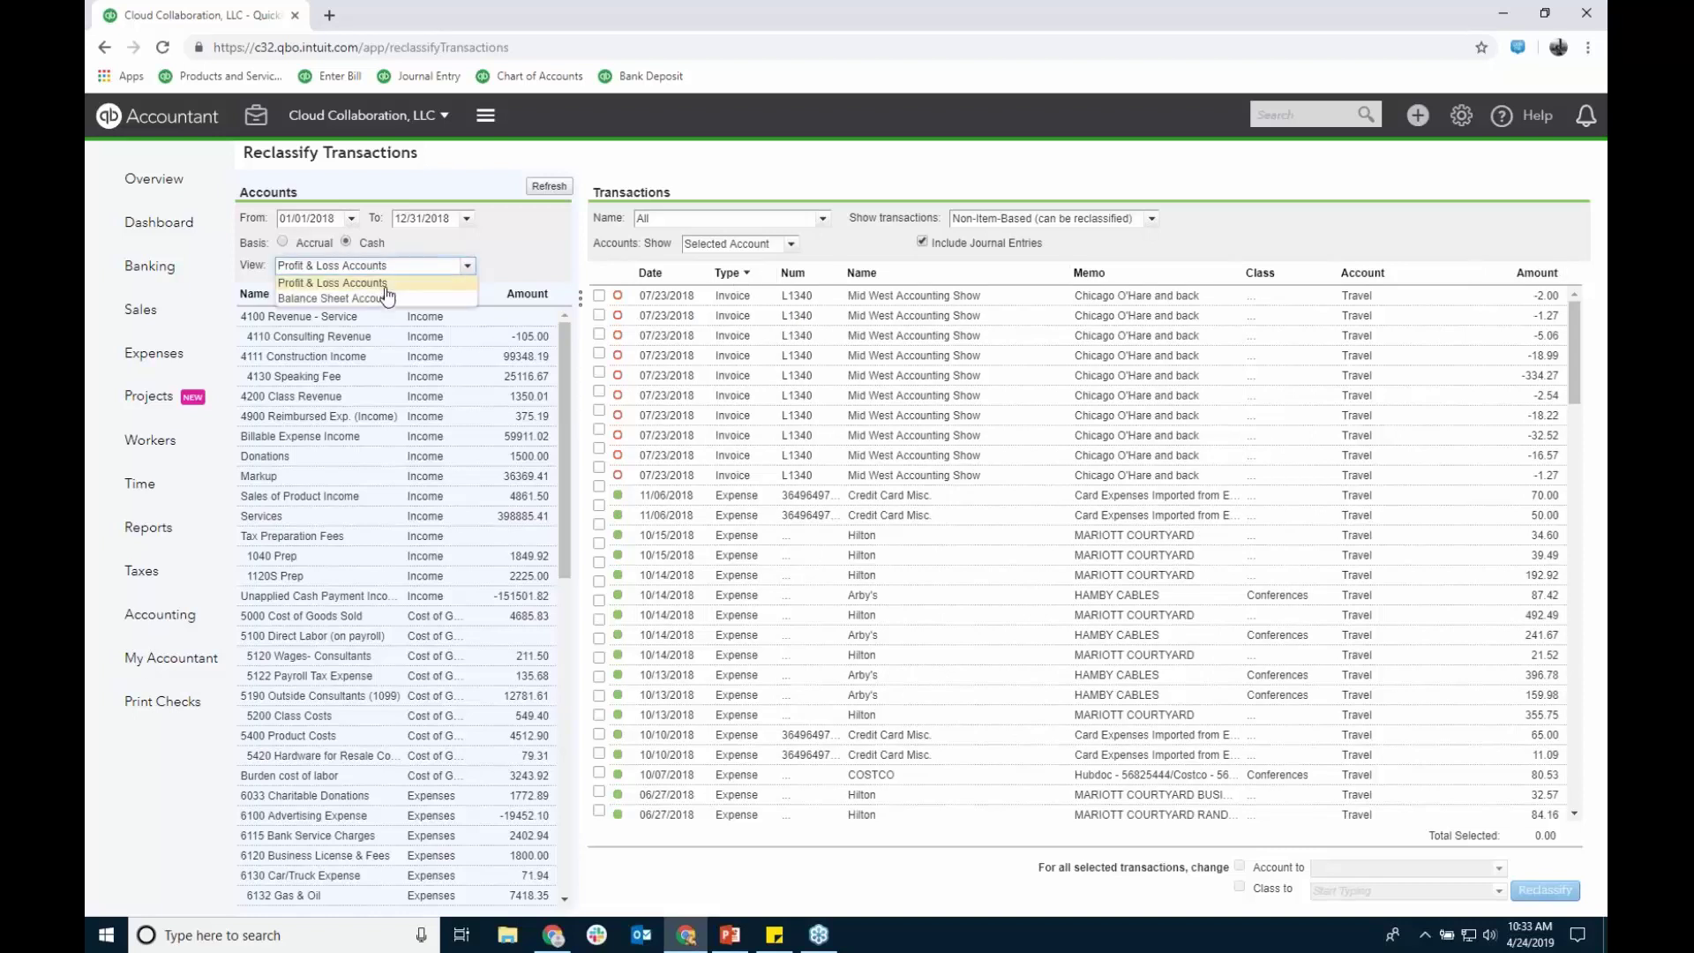
{"action": "left_click", "coordinate": [388, 298]}
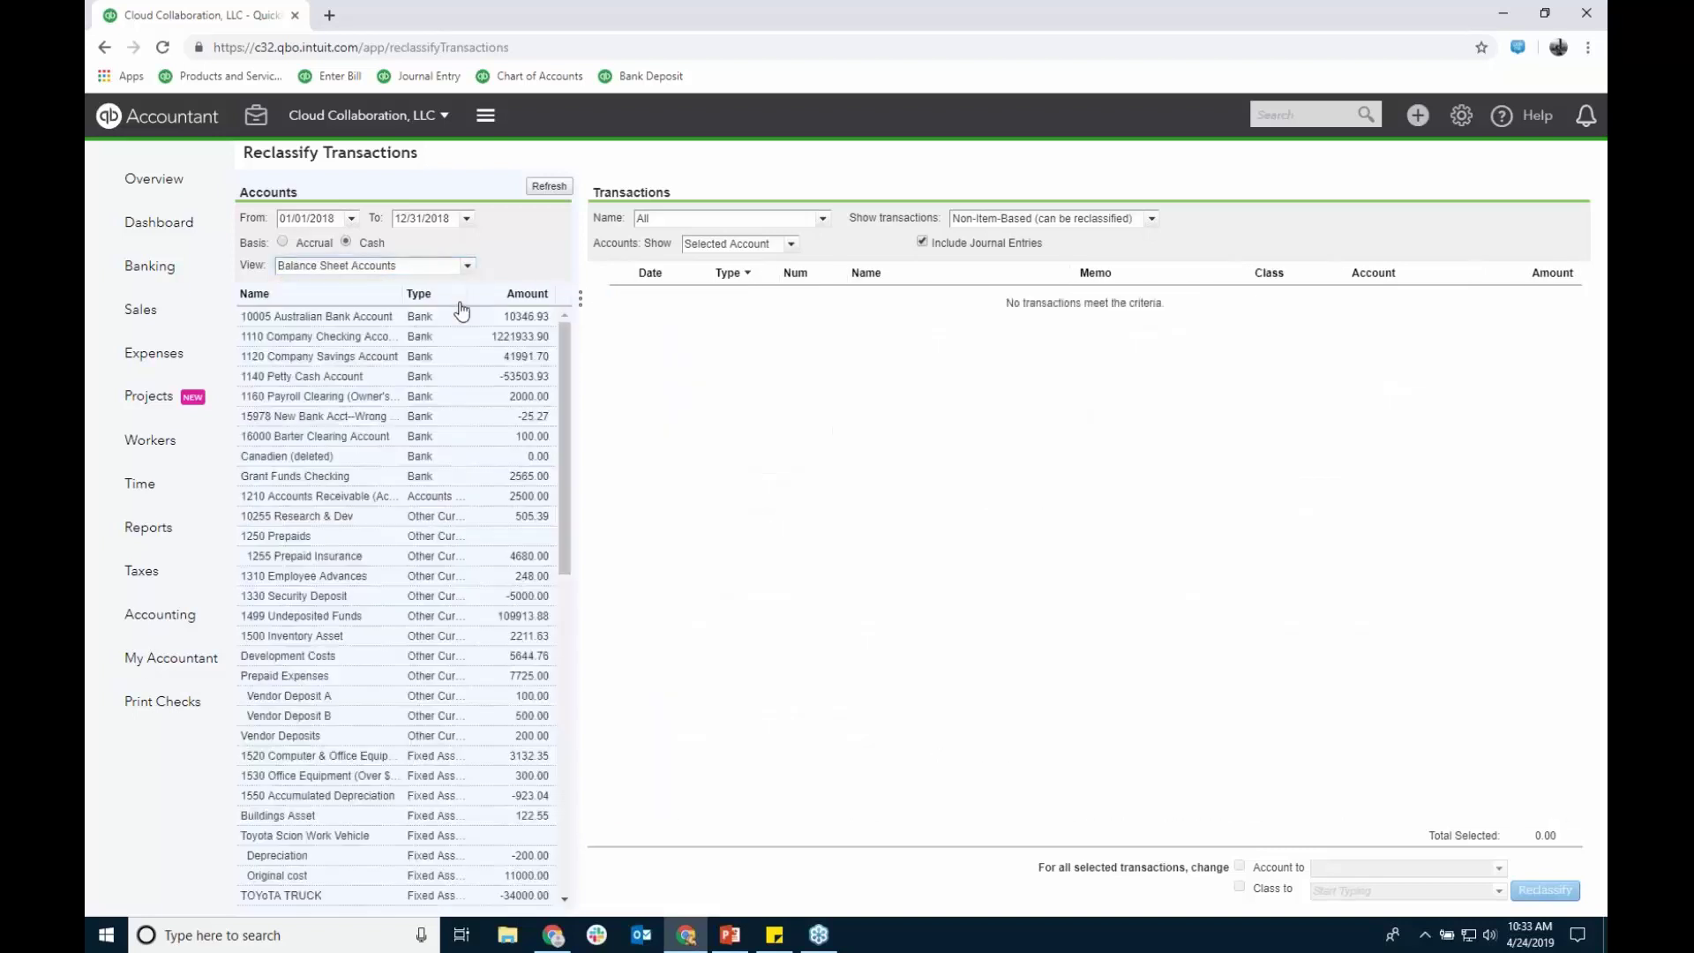
{"action": "left_click", "coordinate": [461, 443]}
{"action": "left_click", "coordinate": [281, 242]}
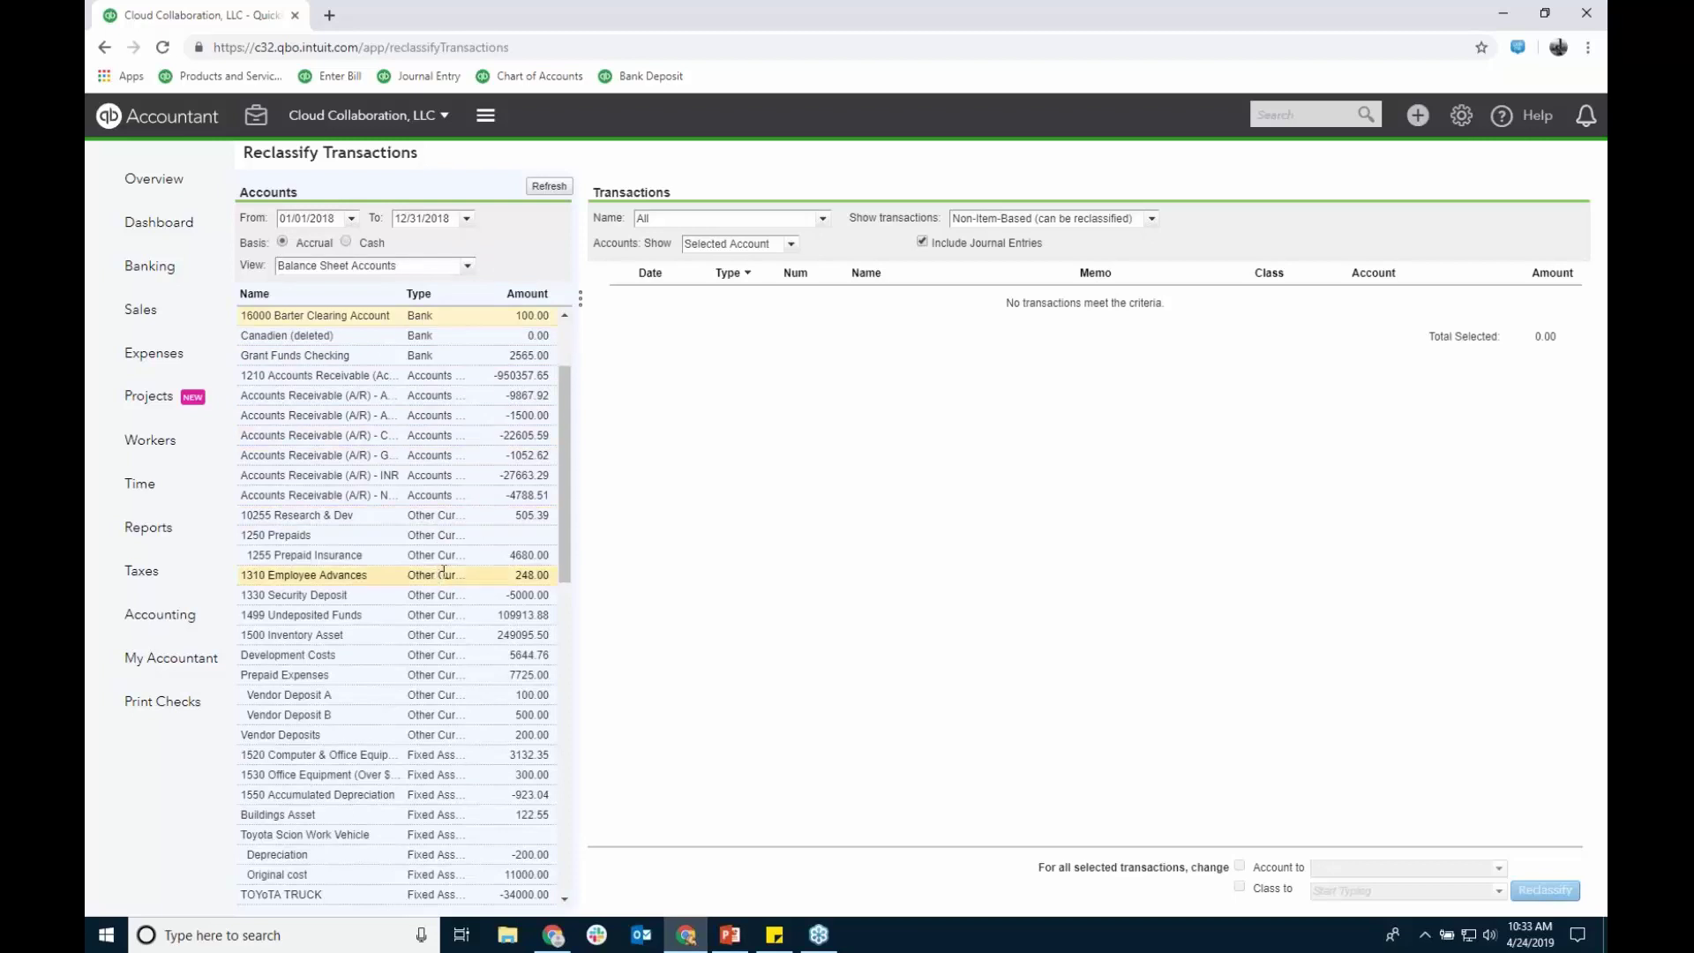
{"action": "left_click", "coordinate": [470, 556]}
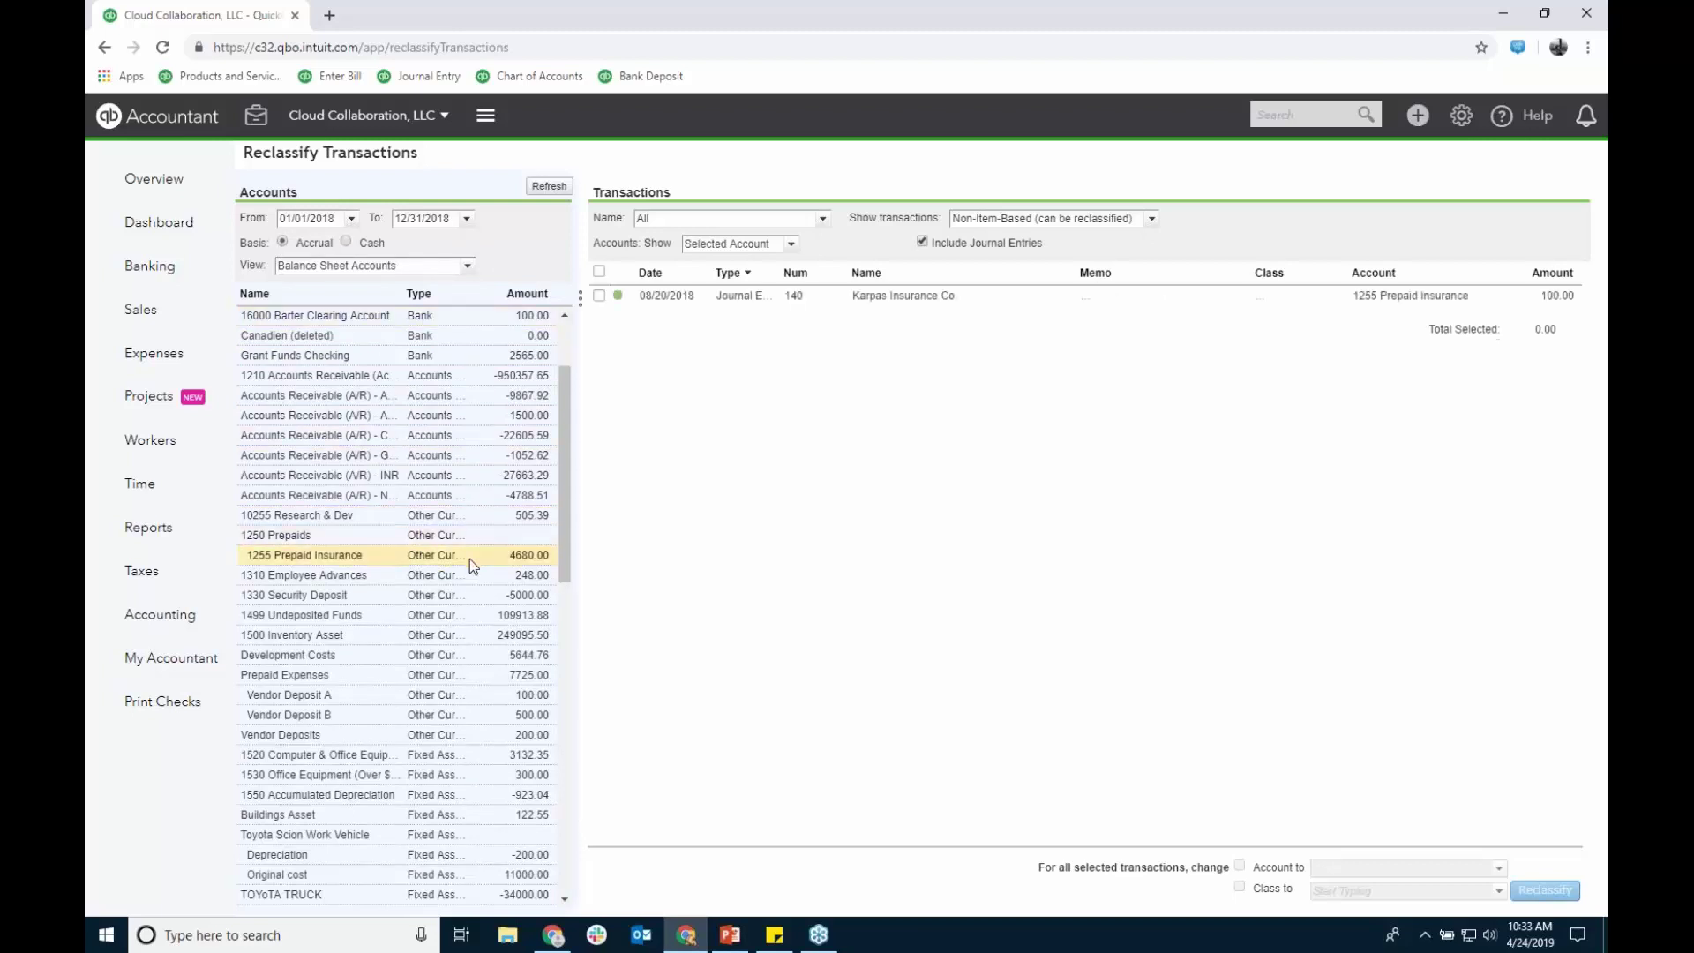
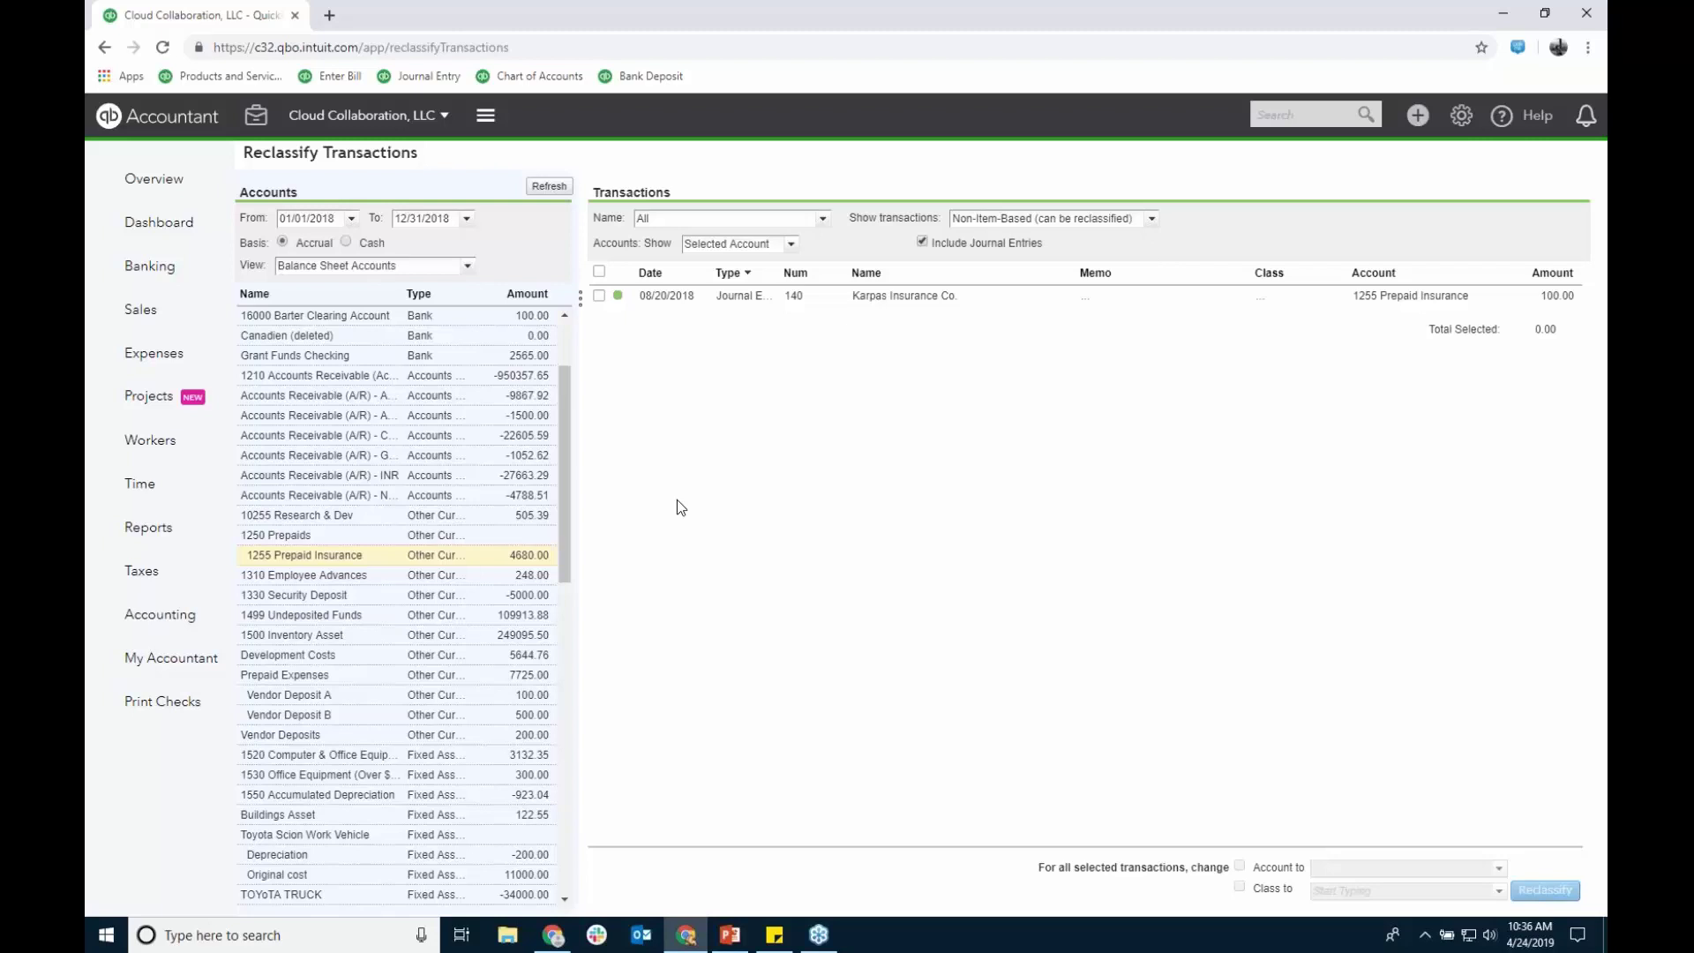
Step: Open the audit log of voided and deleted transactions, clear its filters and look through all events
{"action": "left_click", "coordinate": [256, 115]}
{"action": "left_click", "coordinate": [421, 282]}
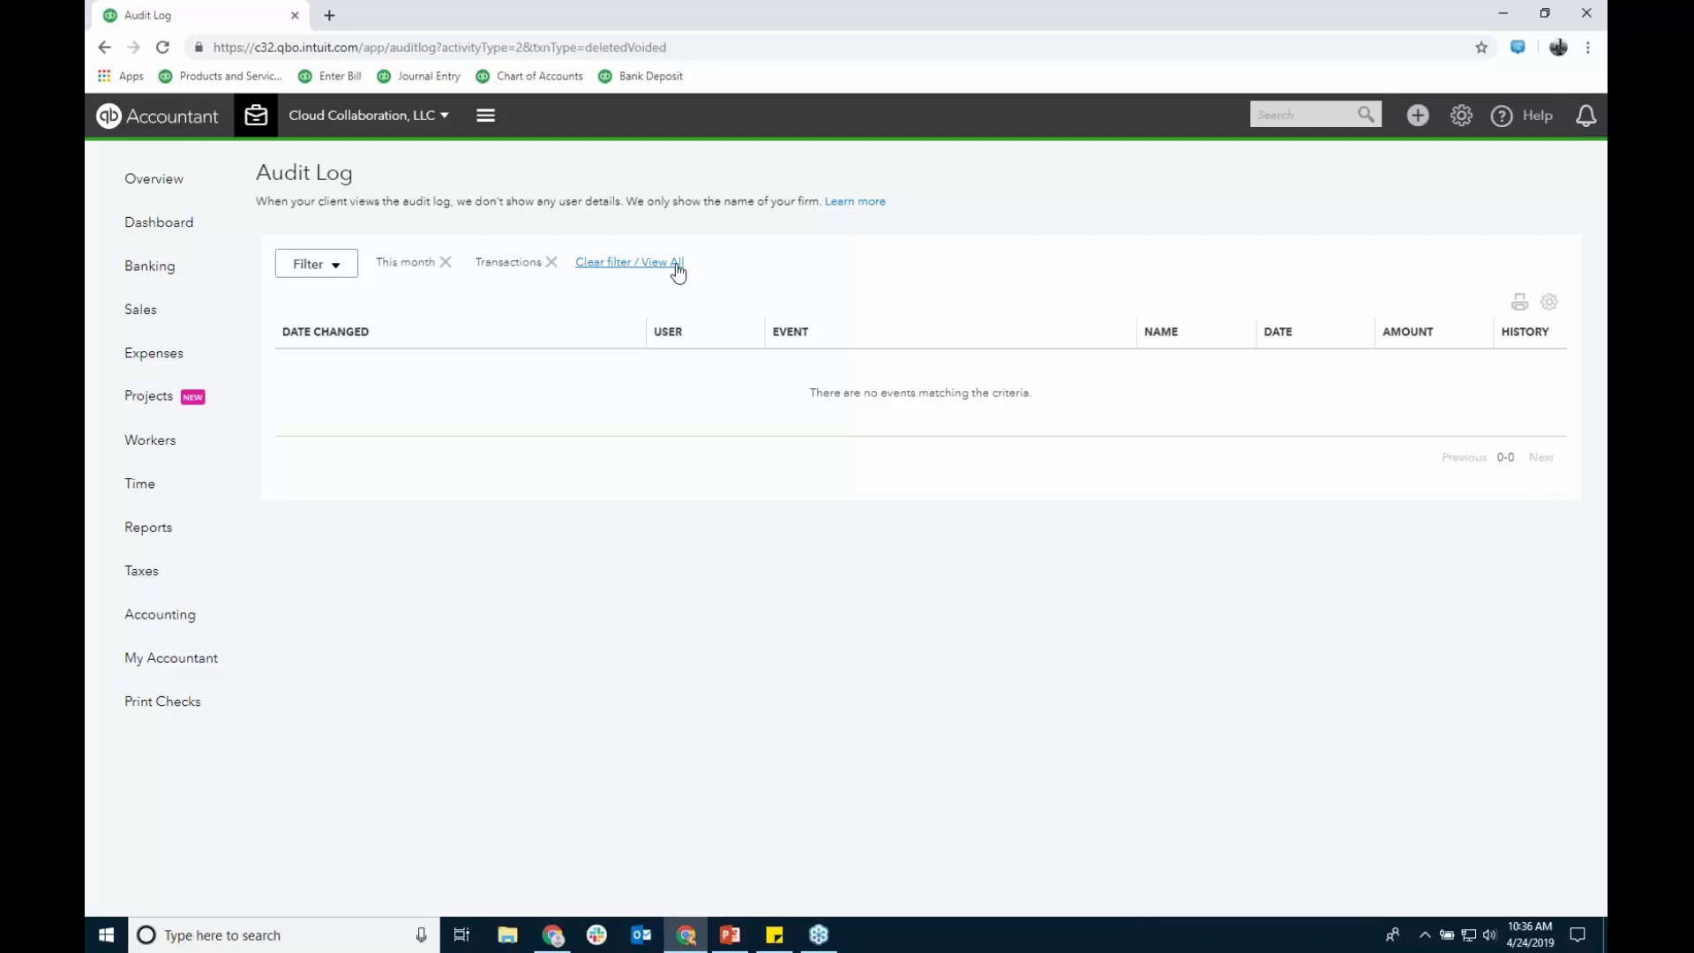
{"action": "left_click", "coordinate": [675, 265]}
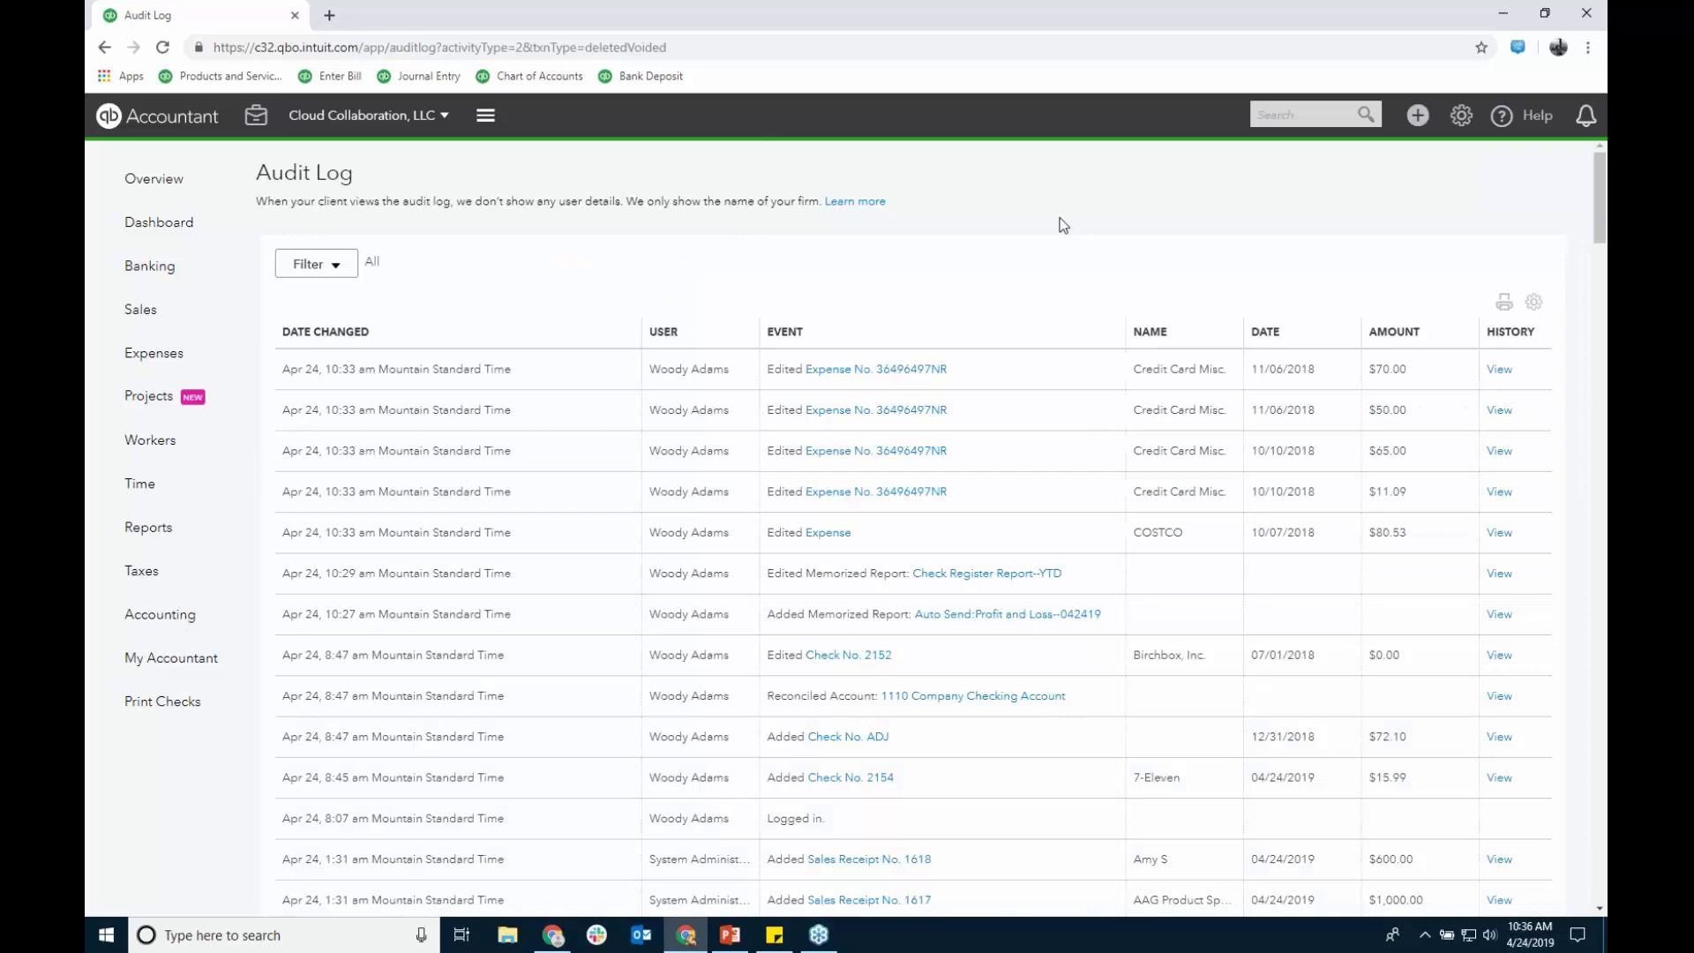
{"action": "scroll", "coordinate": [1064, 225], "scroll_direction": "down", "scroll_amount": 2}
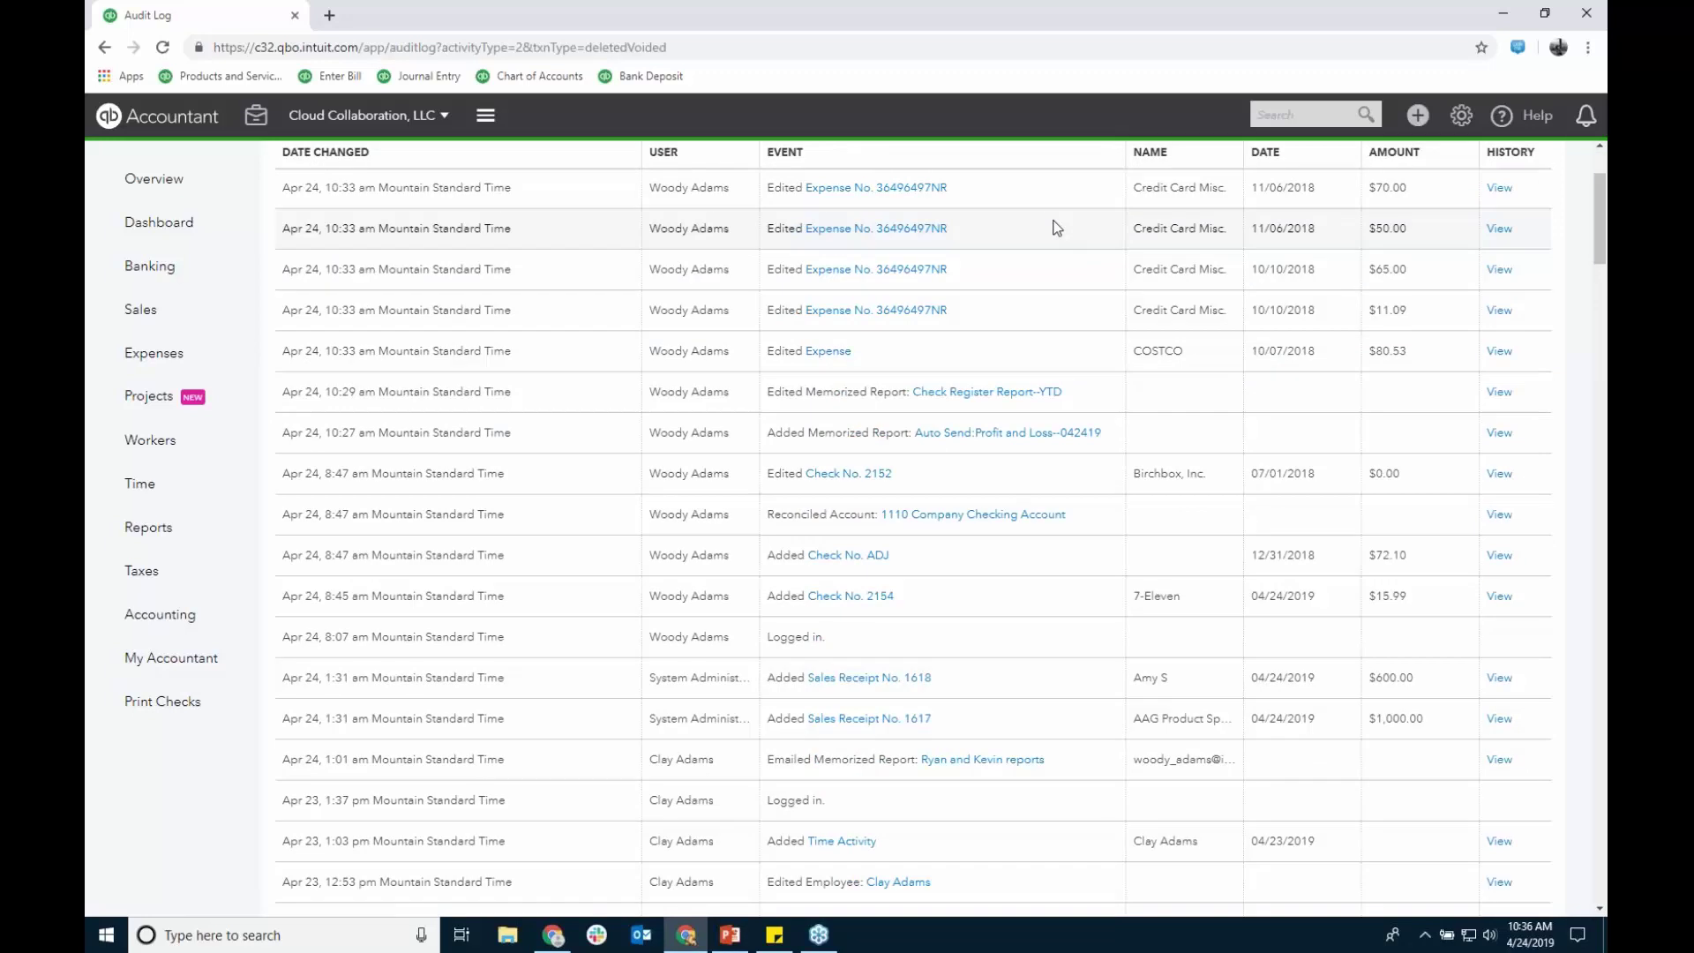
{"action": "scroll", "coordinate": [1057, 226], "scroll_direction": "up", "scroll_amount": 2}
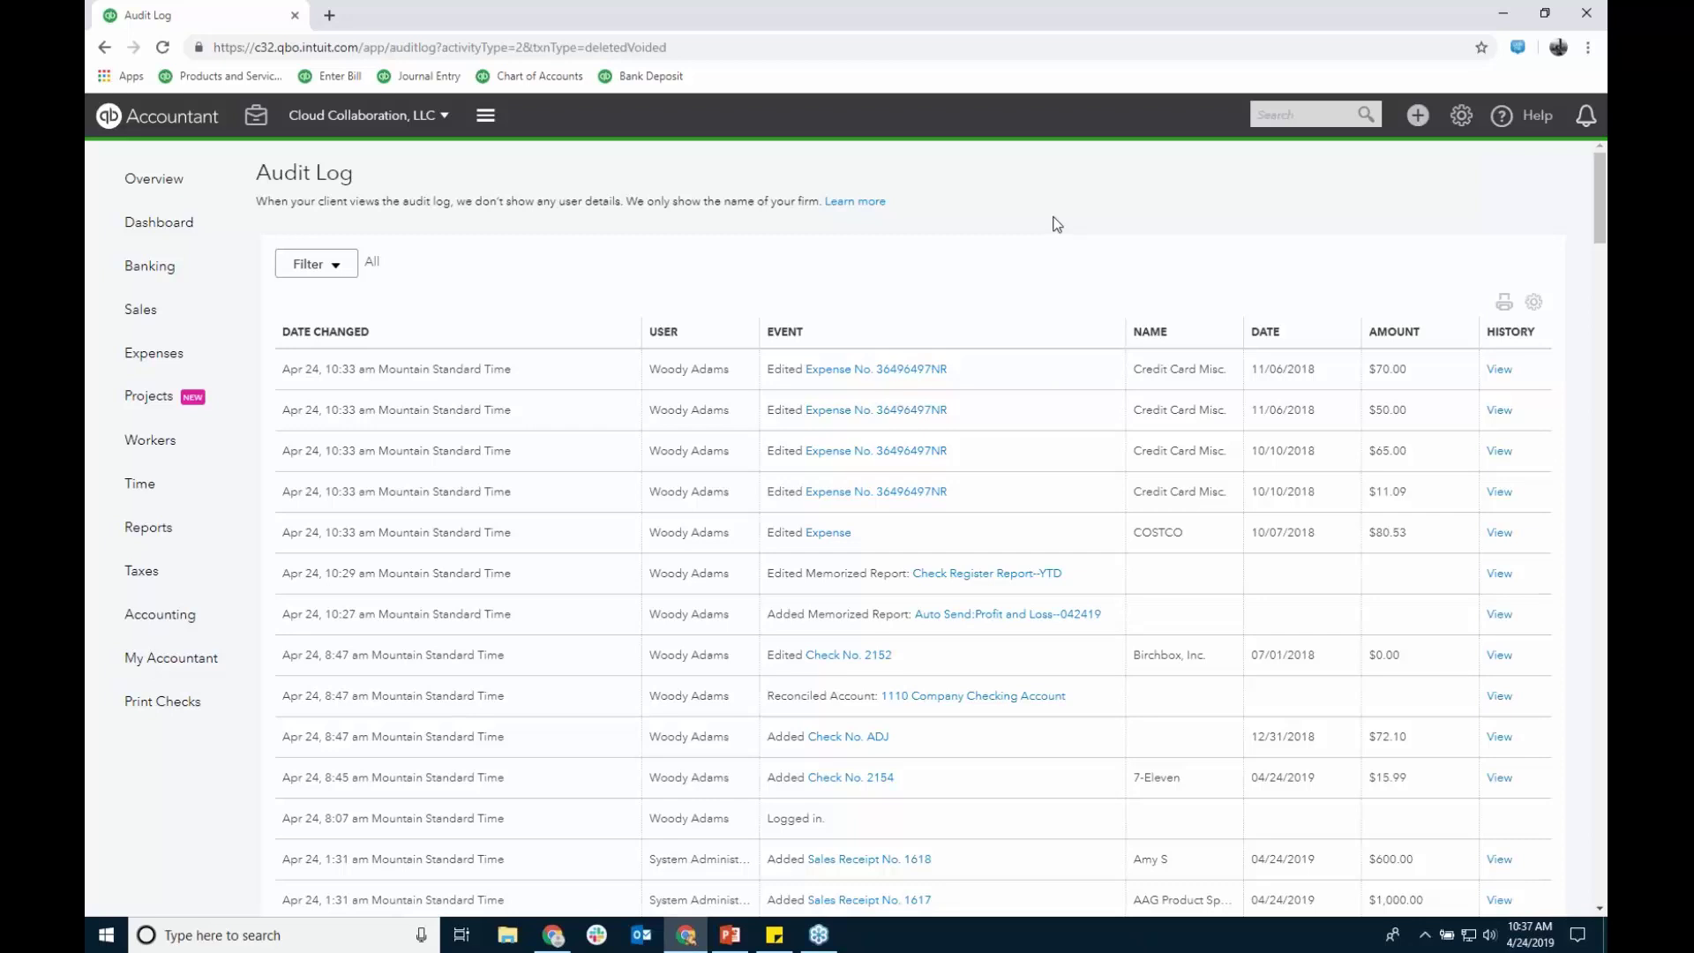
{"action": "left_click", "coordinate": [1461, 123]}
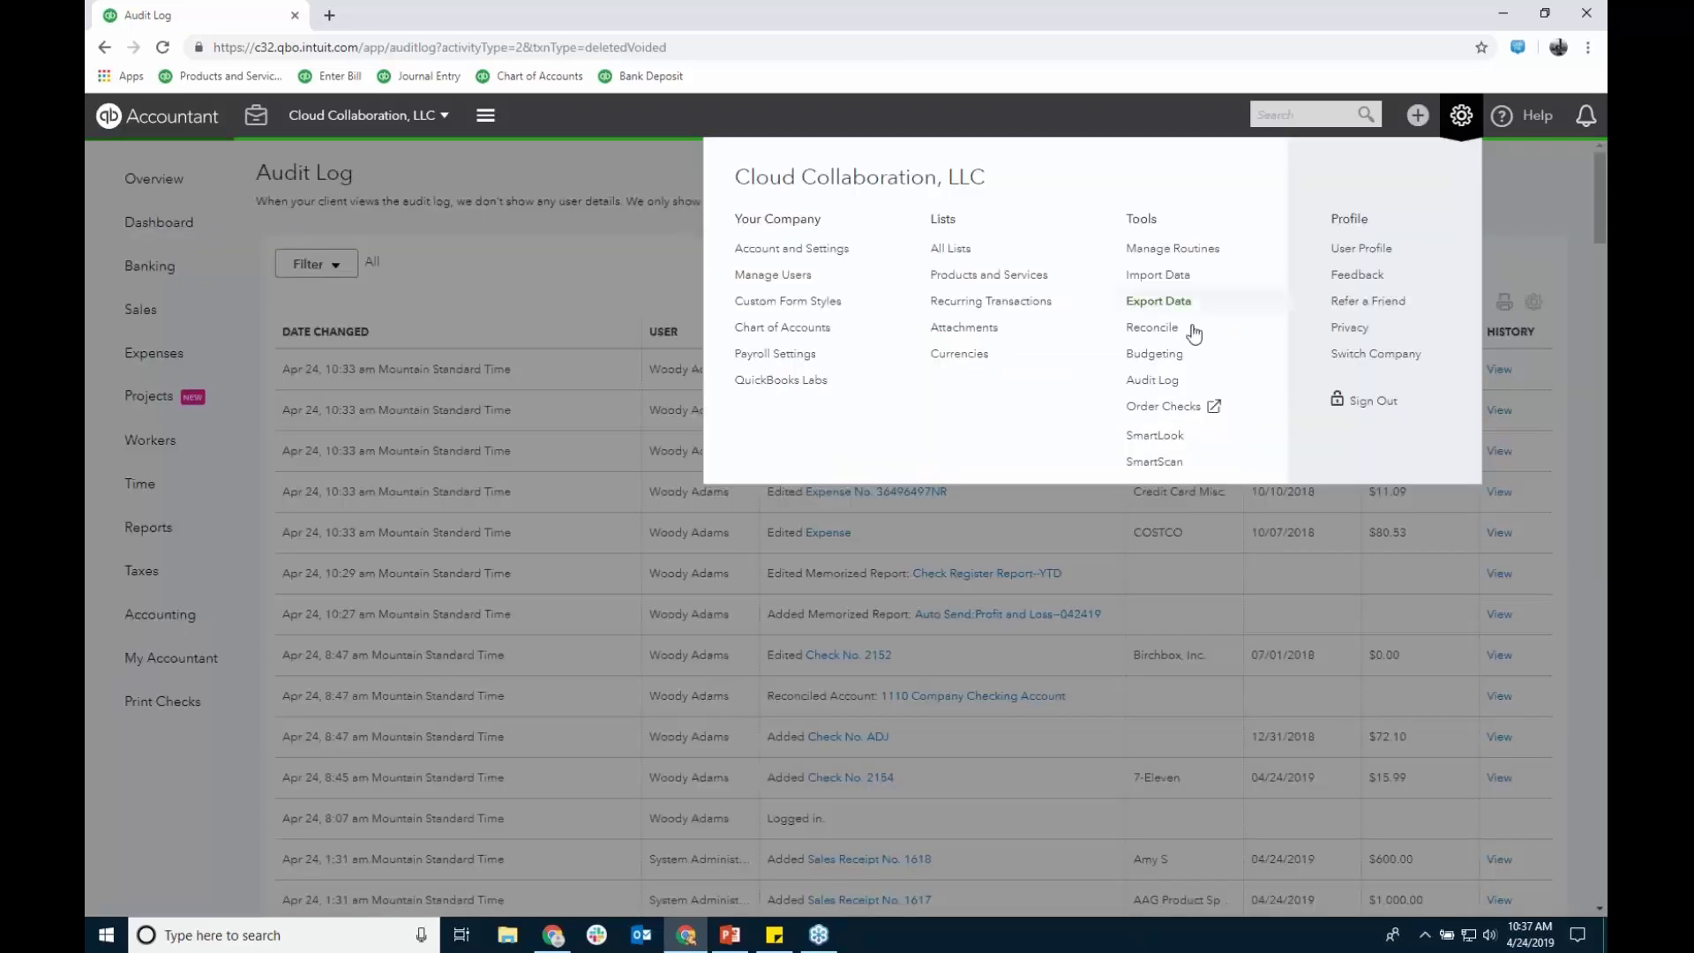
{"action": "left_click", "coordinate": [593, 164]}
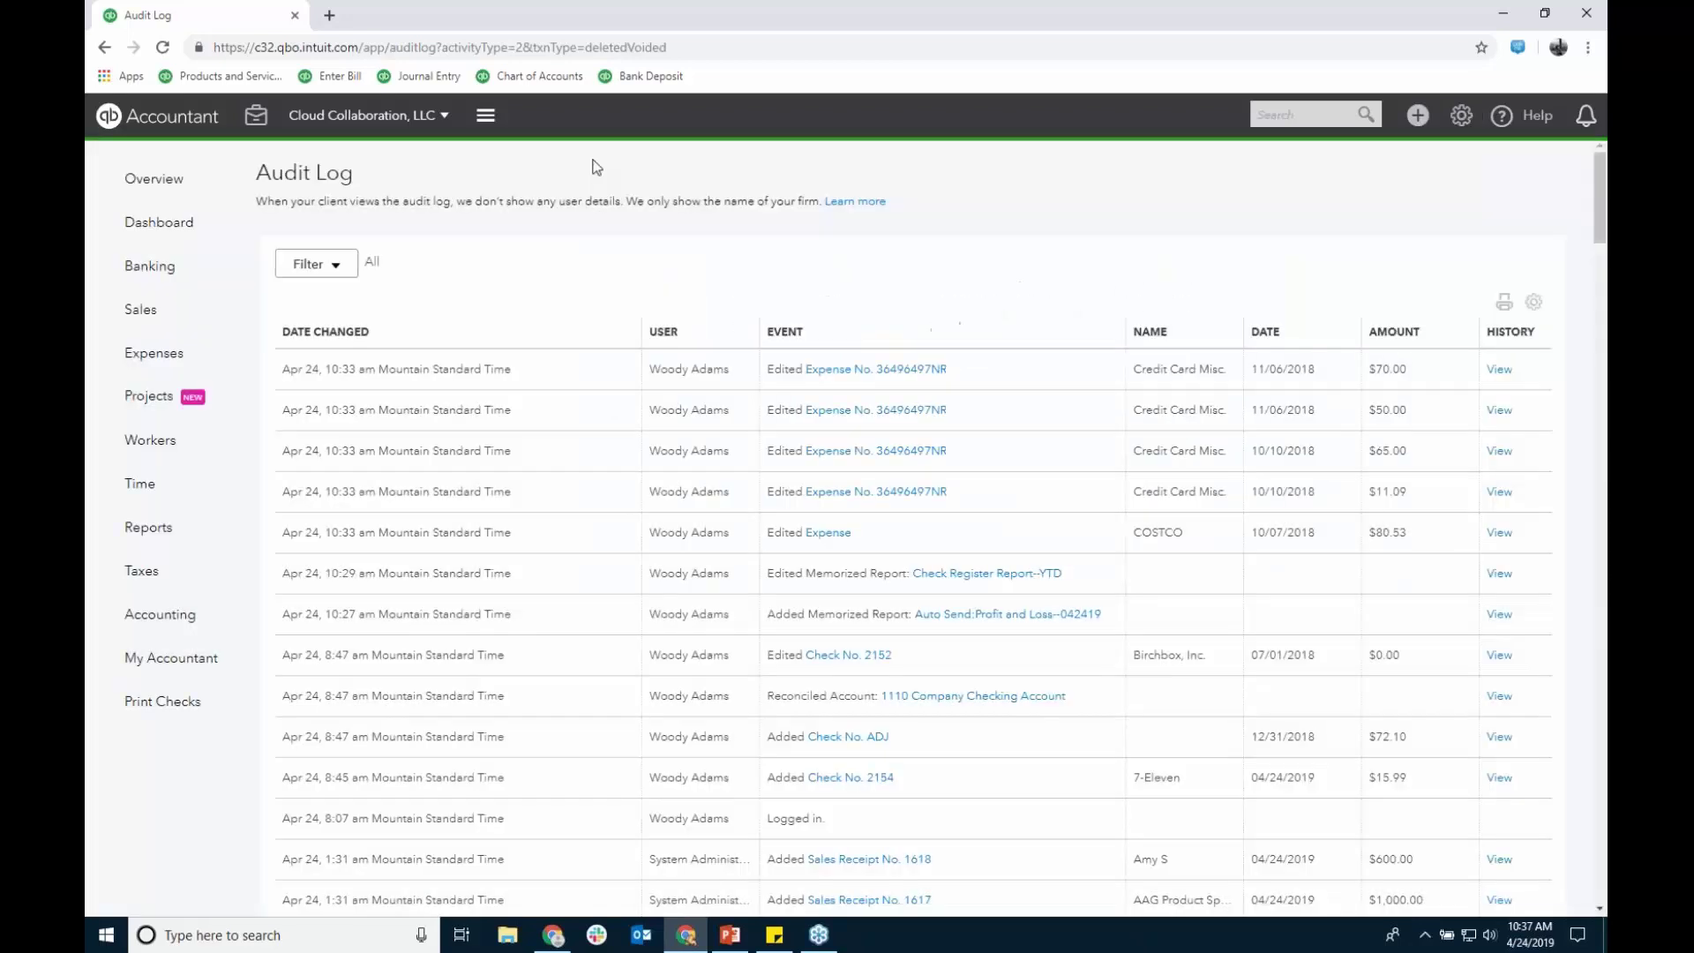
{"action": "left_click", "coordinate": [256, 121]}
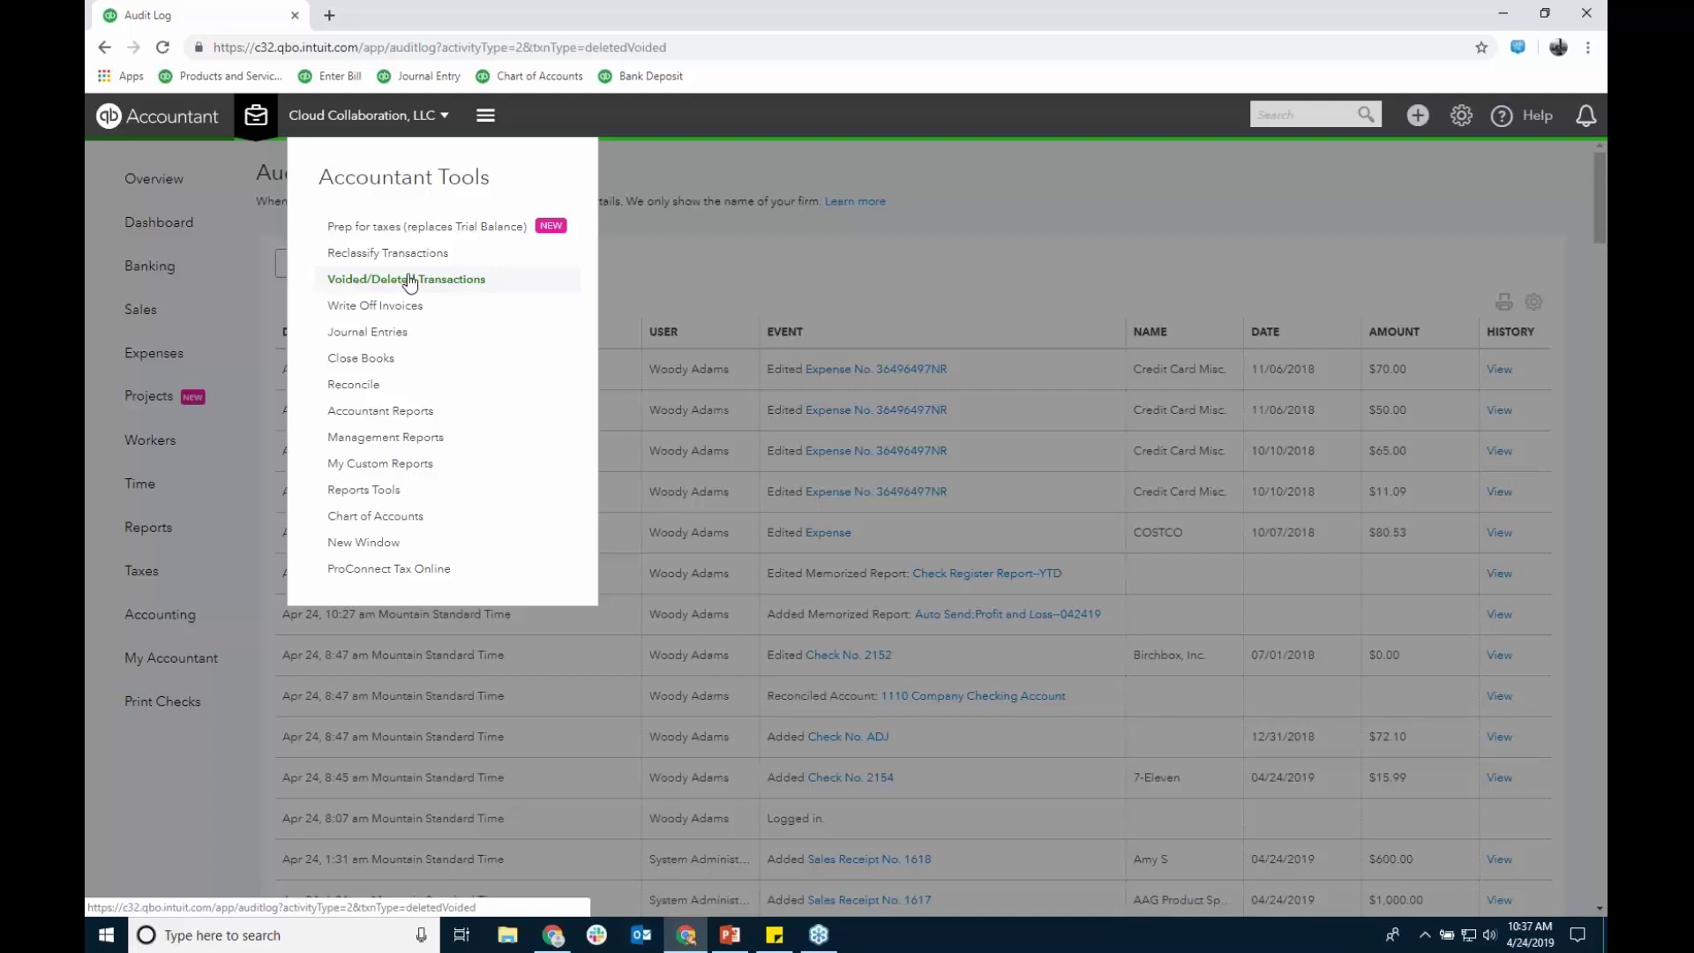
{"action": "left_click", "coordinate": [940, 266]}
Step: Examine the April entries in the audit log for who made each change and when
{"action": "scroll", "coordinate": [978, 225], "scroll_direction": "down", "scroll_amount": 6}
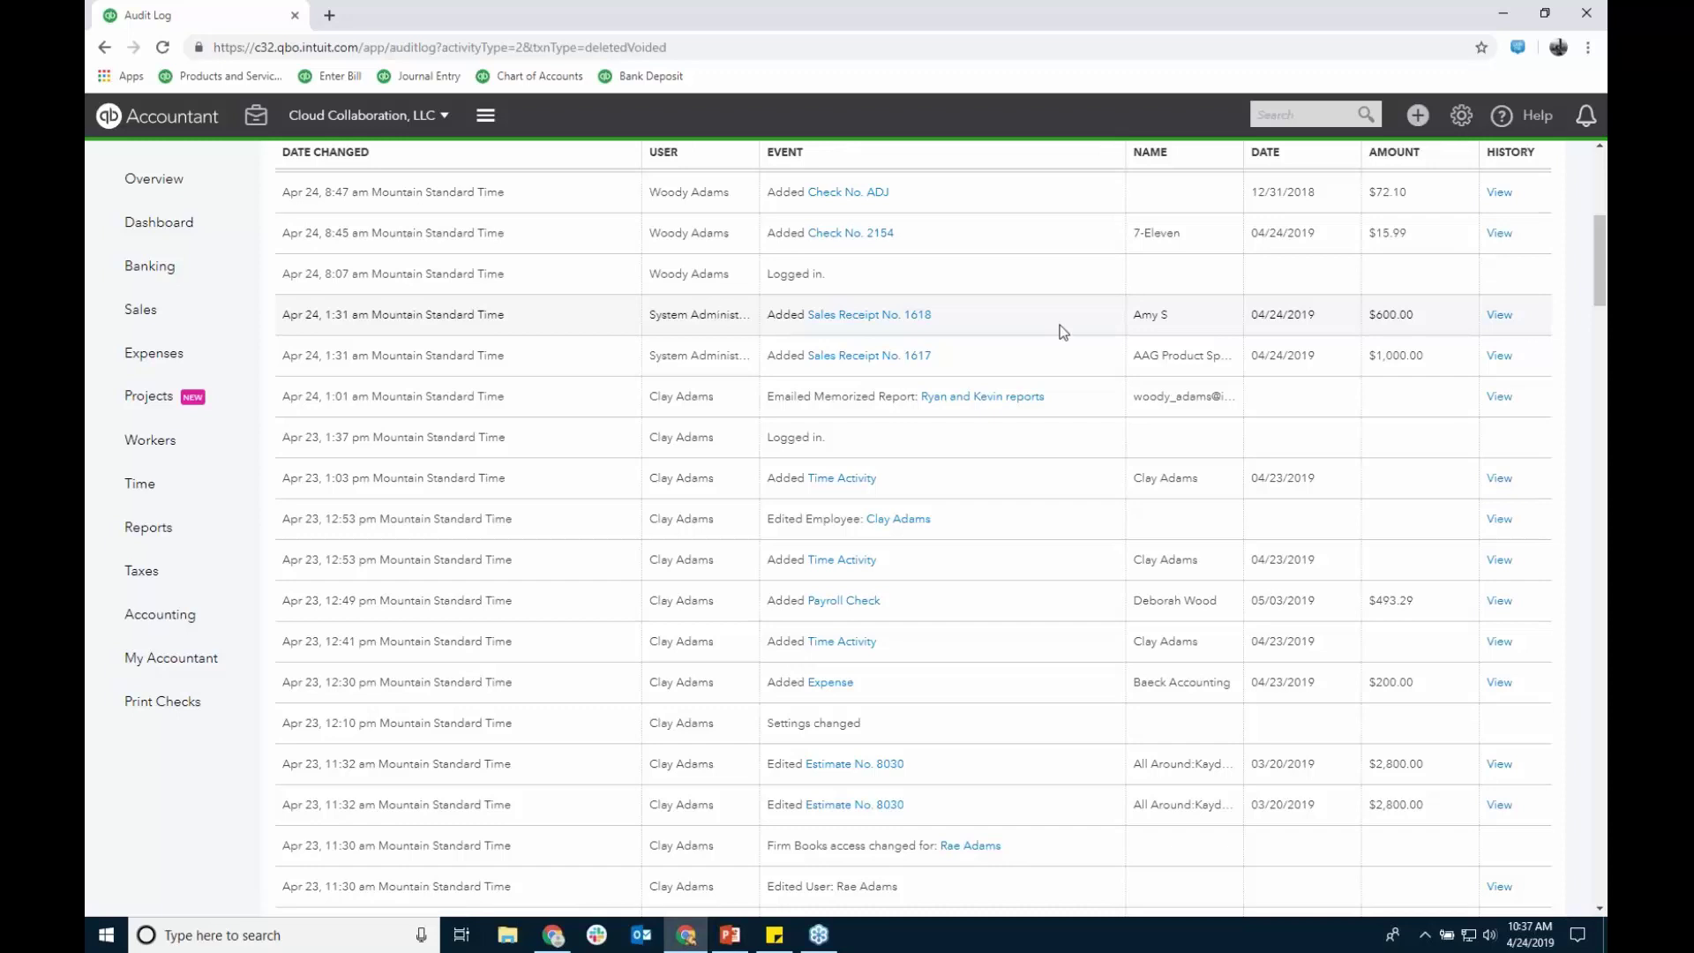
{"action": "scroll", "coordinate": [1066, 320], "scroll_direction": "down", "scroll_amount": 8}
{"action": "scroll", "coordinate": [1064, 320], "scroll_direction": "down", "scroll_amount": 4}
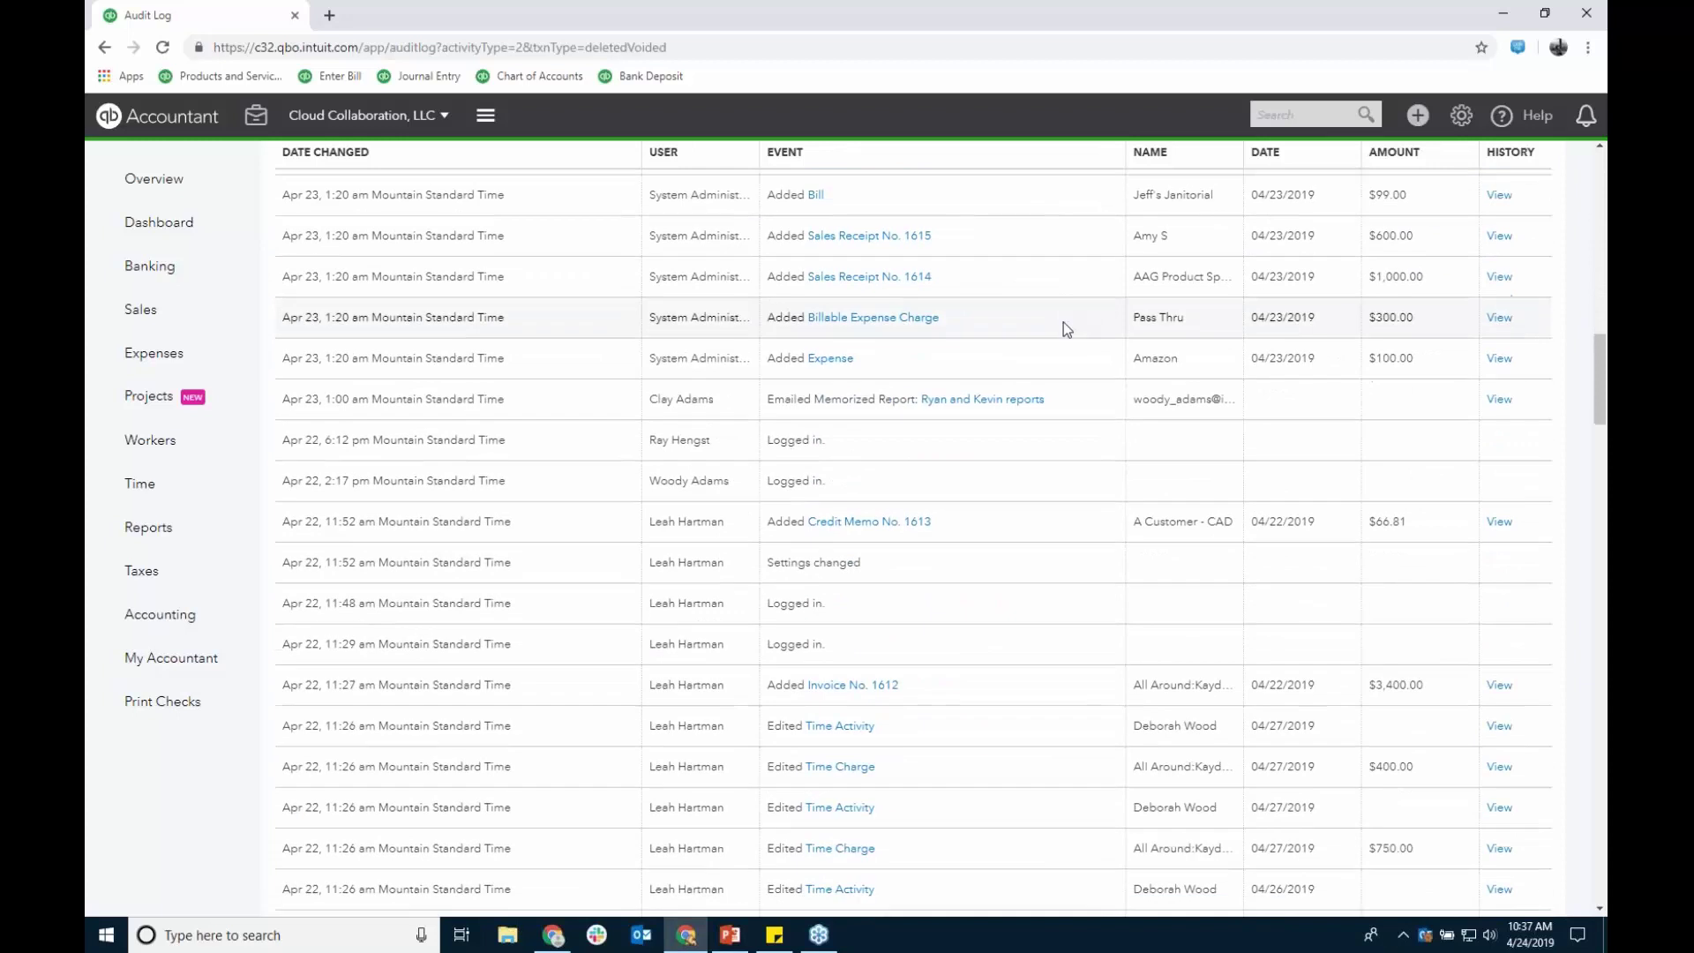
{"action": "scroll", "coordinate": [970, 494], "scroll_direction": "down", "scroll_amount": 8}
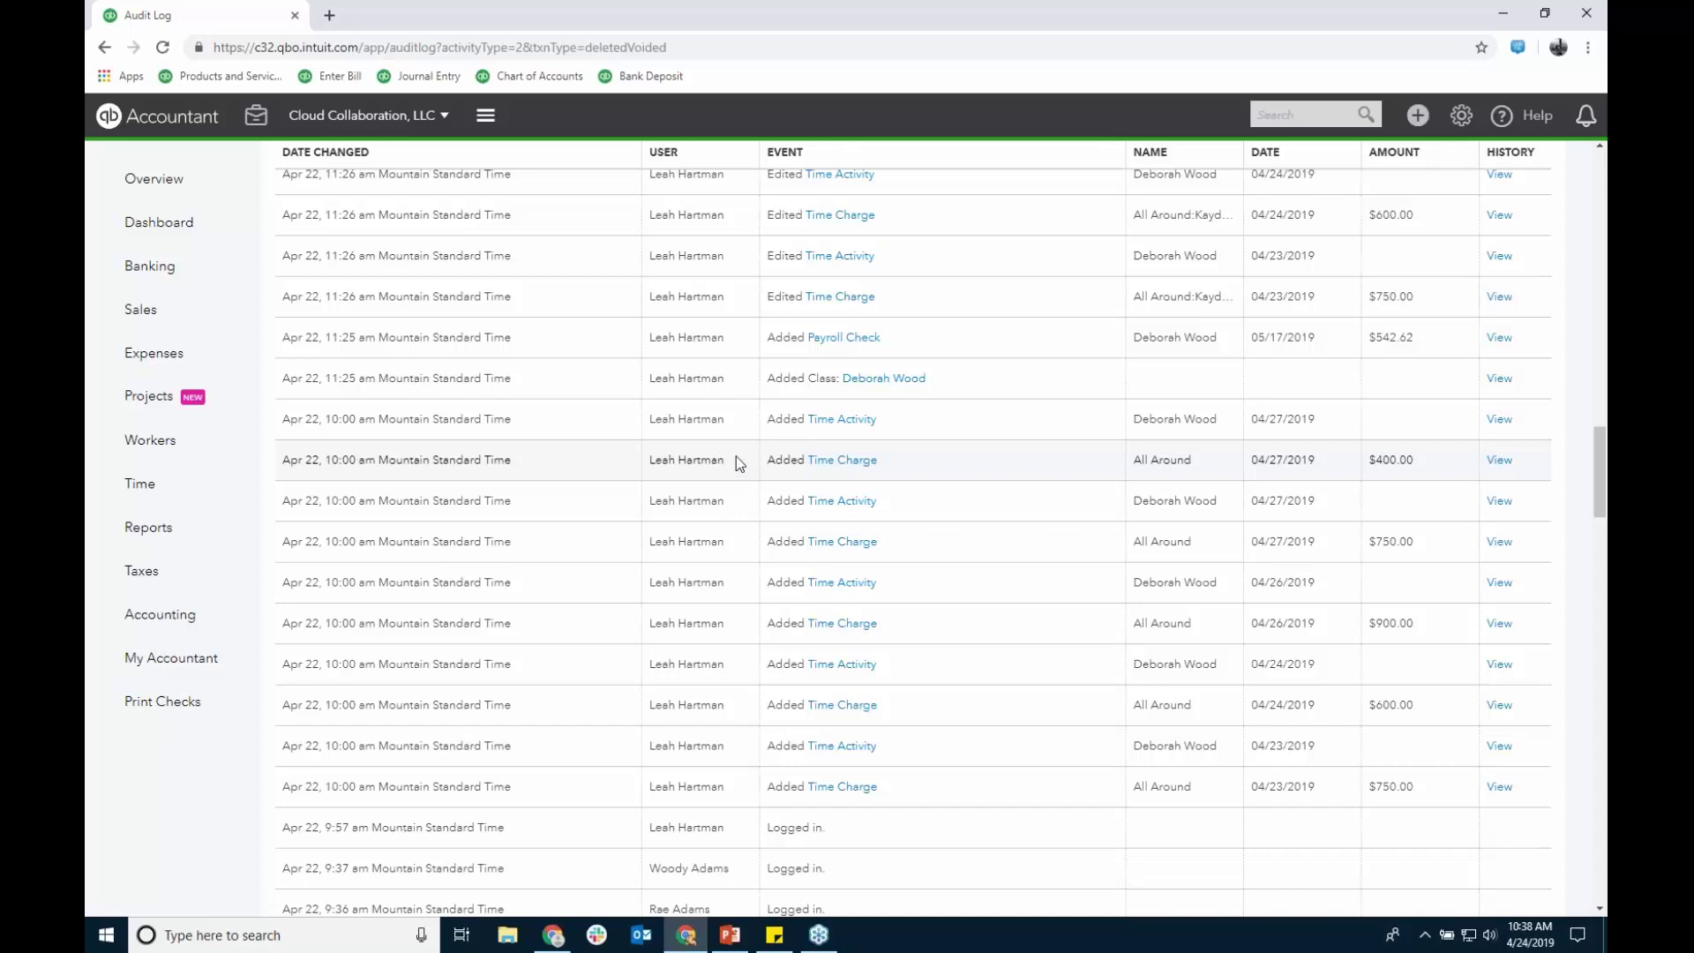
{"action": "scroll", "coordinate": [736, 457], "scroll_direction": "up", "scroll_amount": 20}
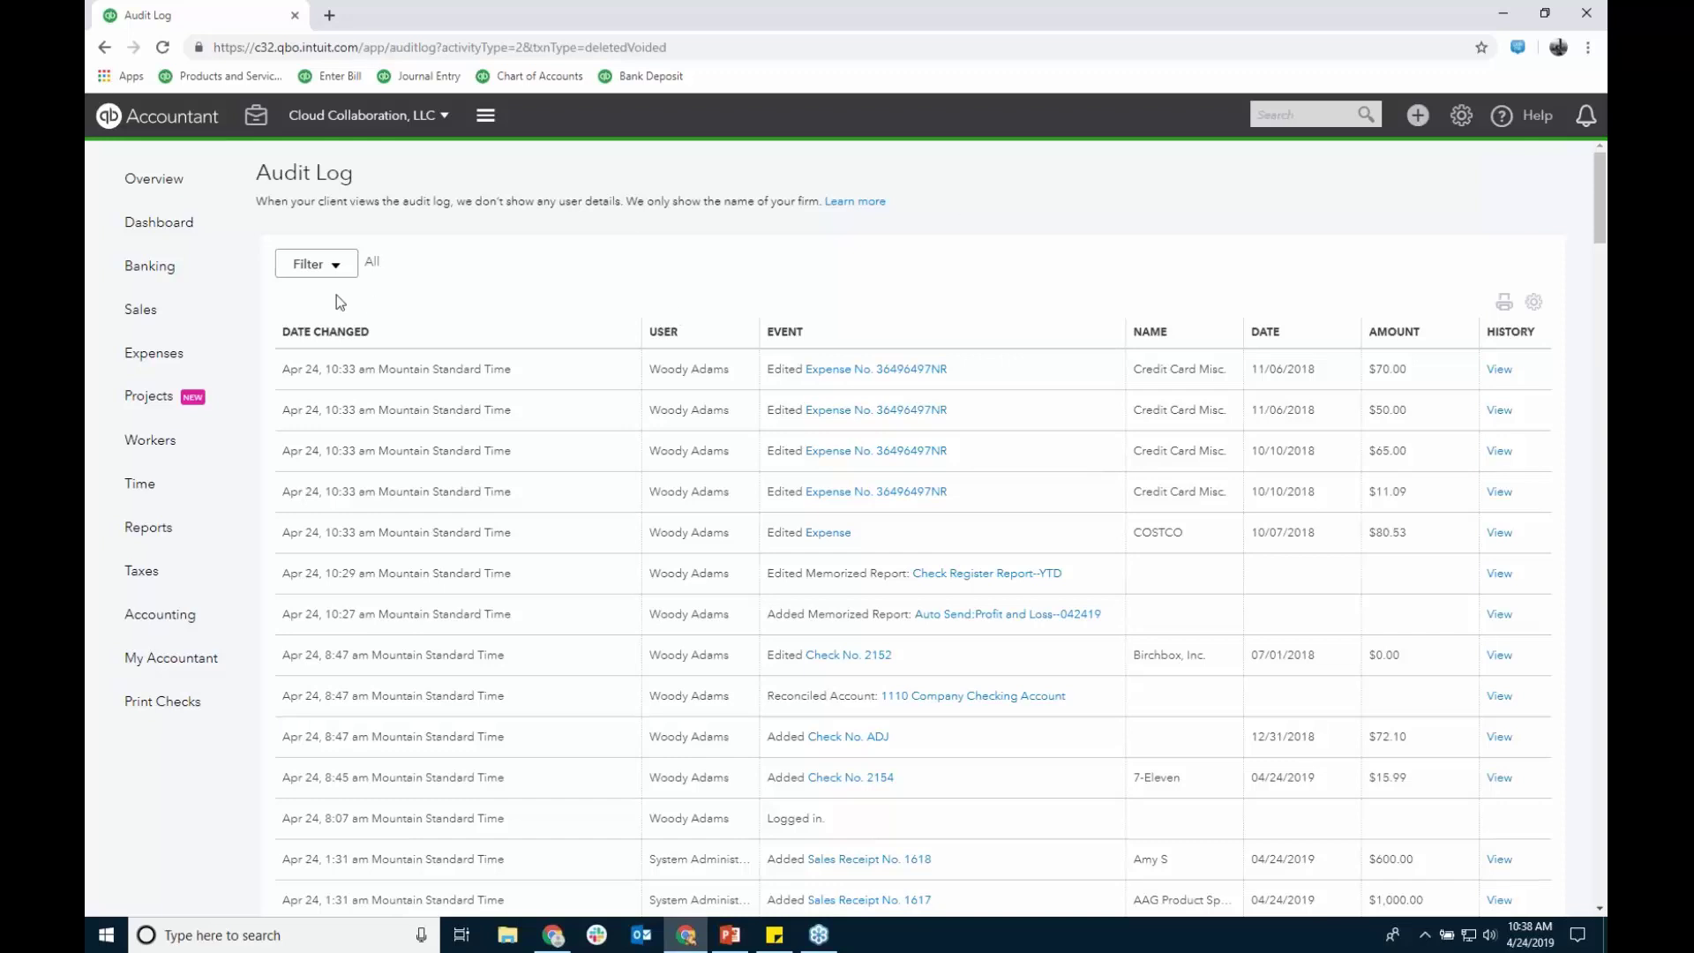
Step: Filter the audit log to this year's Deleted/Voided Transactions for all users
{"action": "left_click", "coordinate": [328, 264]}
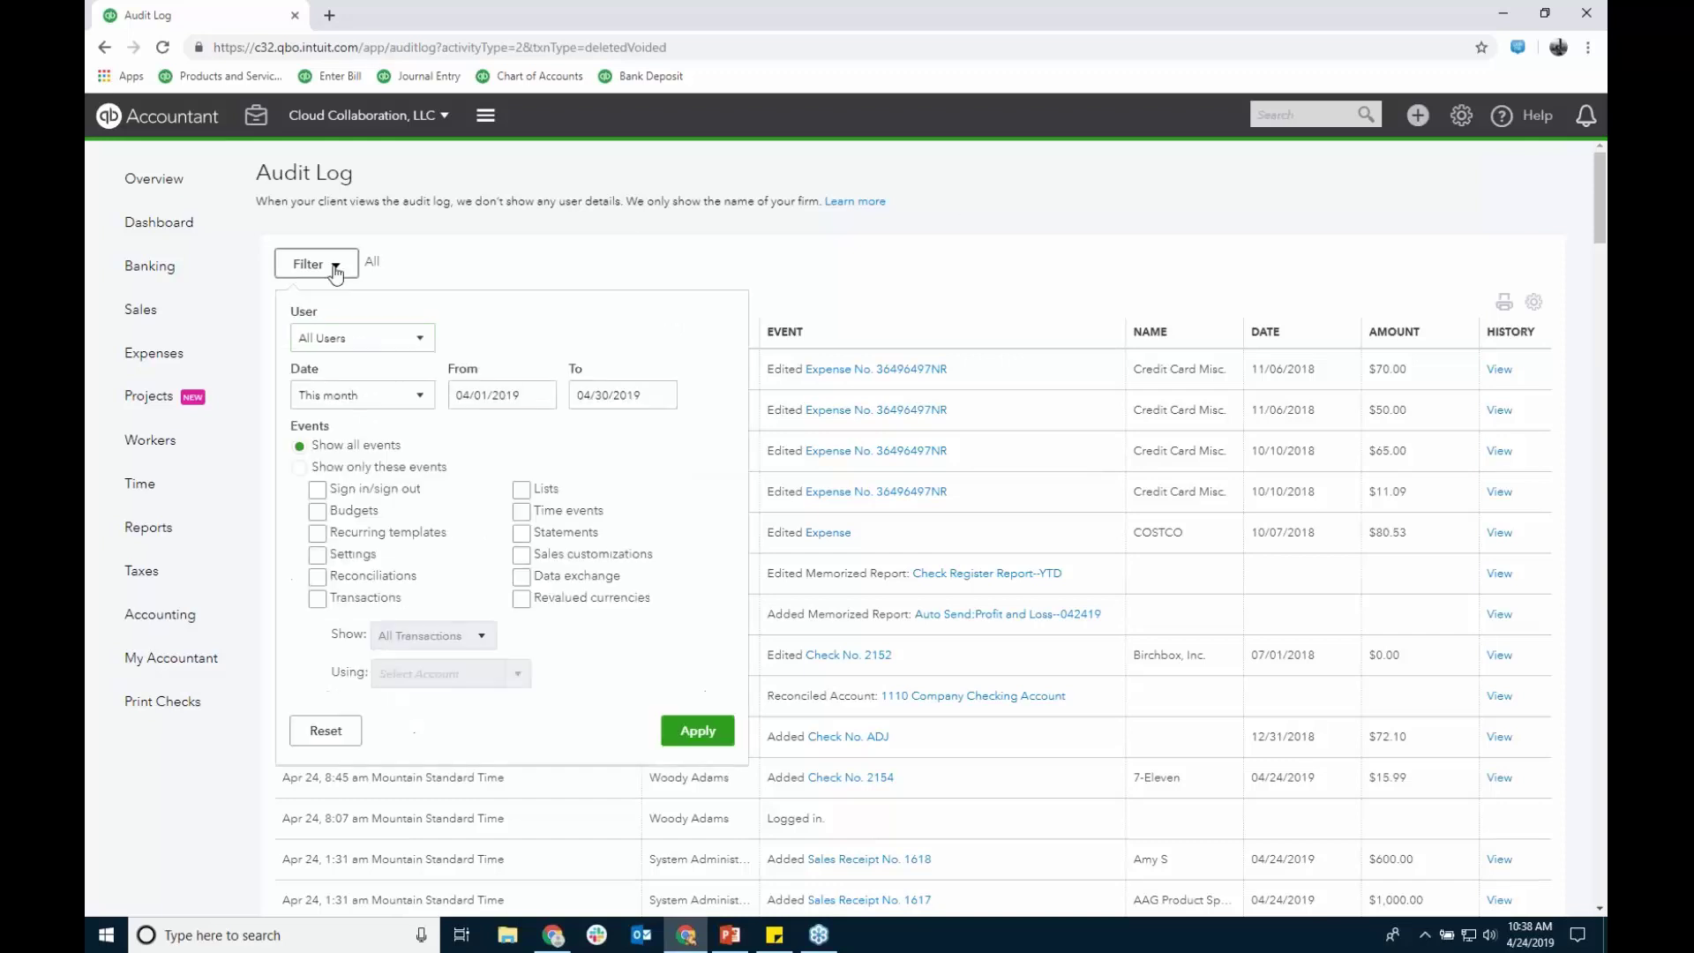
{"action": "left_click", "coordinate": [421, 338]}
{"action": "left_click", "coordinate": [603, 307]}
{"action": "left_click", "coordinate": [318, 600]}
{"action": "left_click", "coordinate": [433, 635]}
{"action": "left_click", "coordinate": [445, 692]}
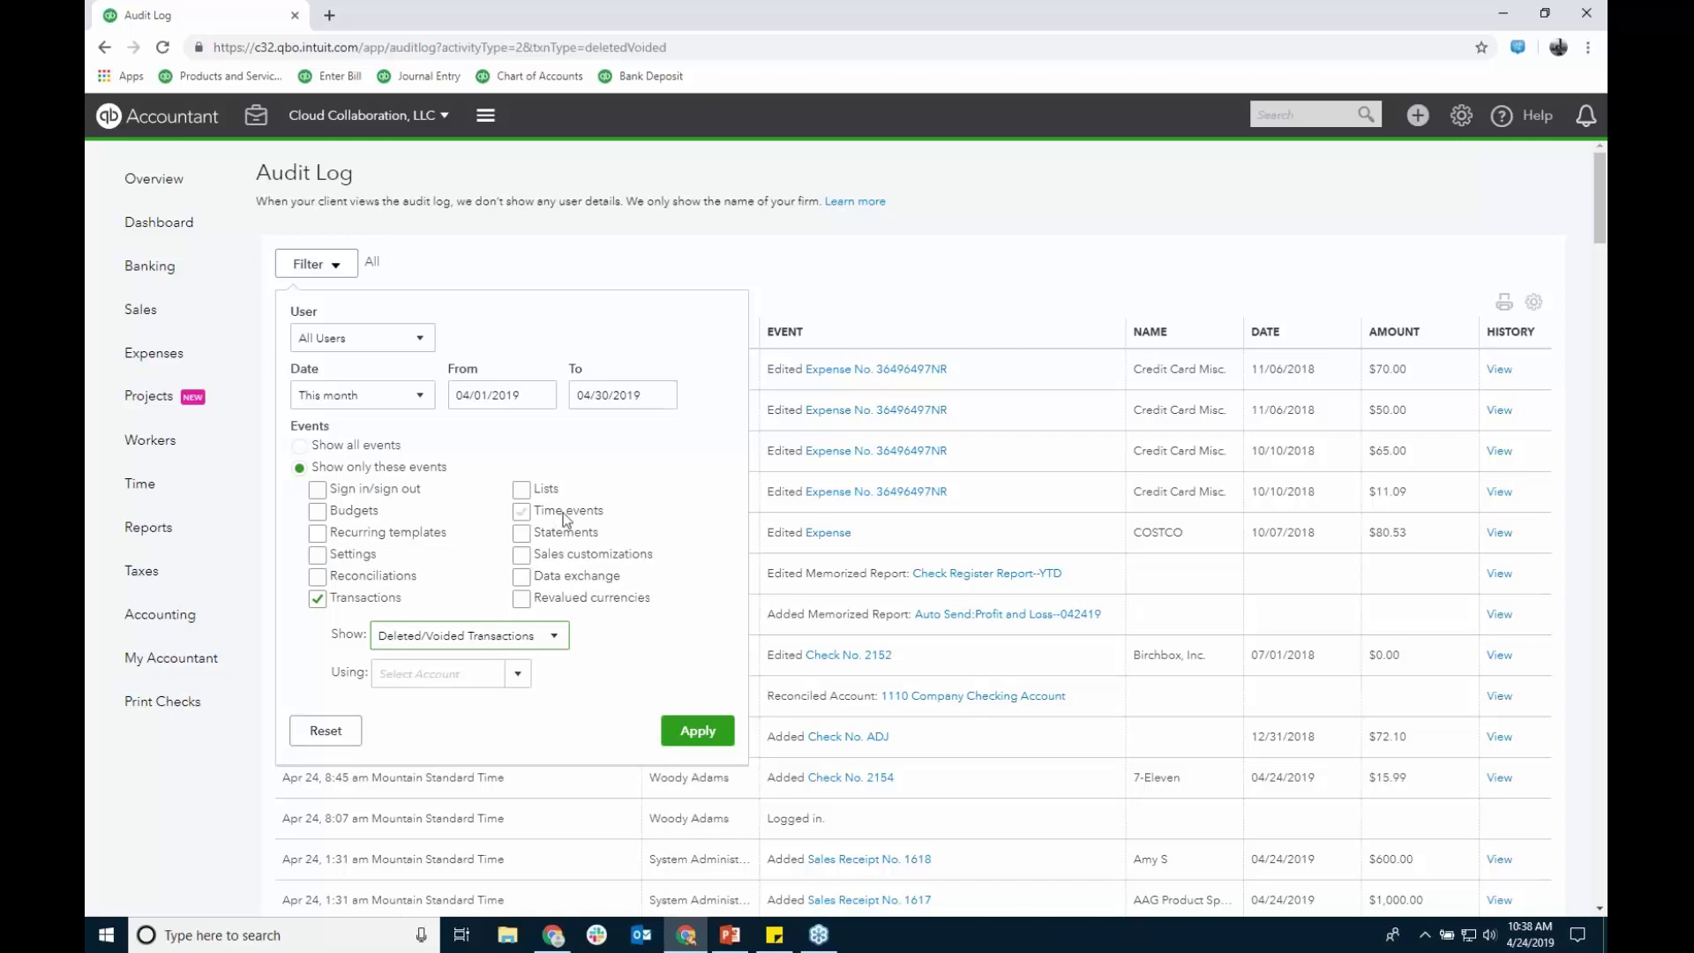
{"action": "left_click", "coordinate": [415, 399]}
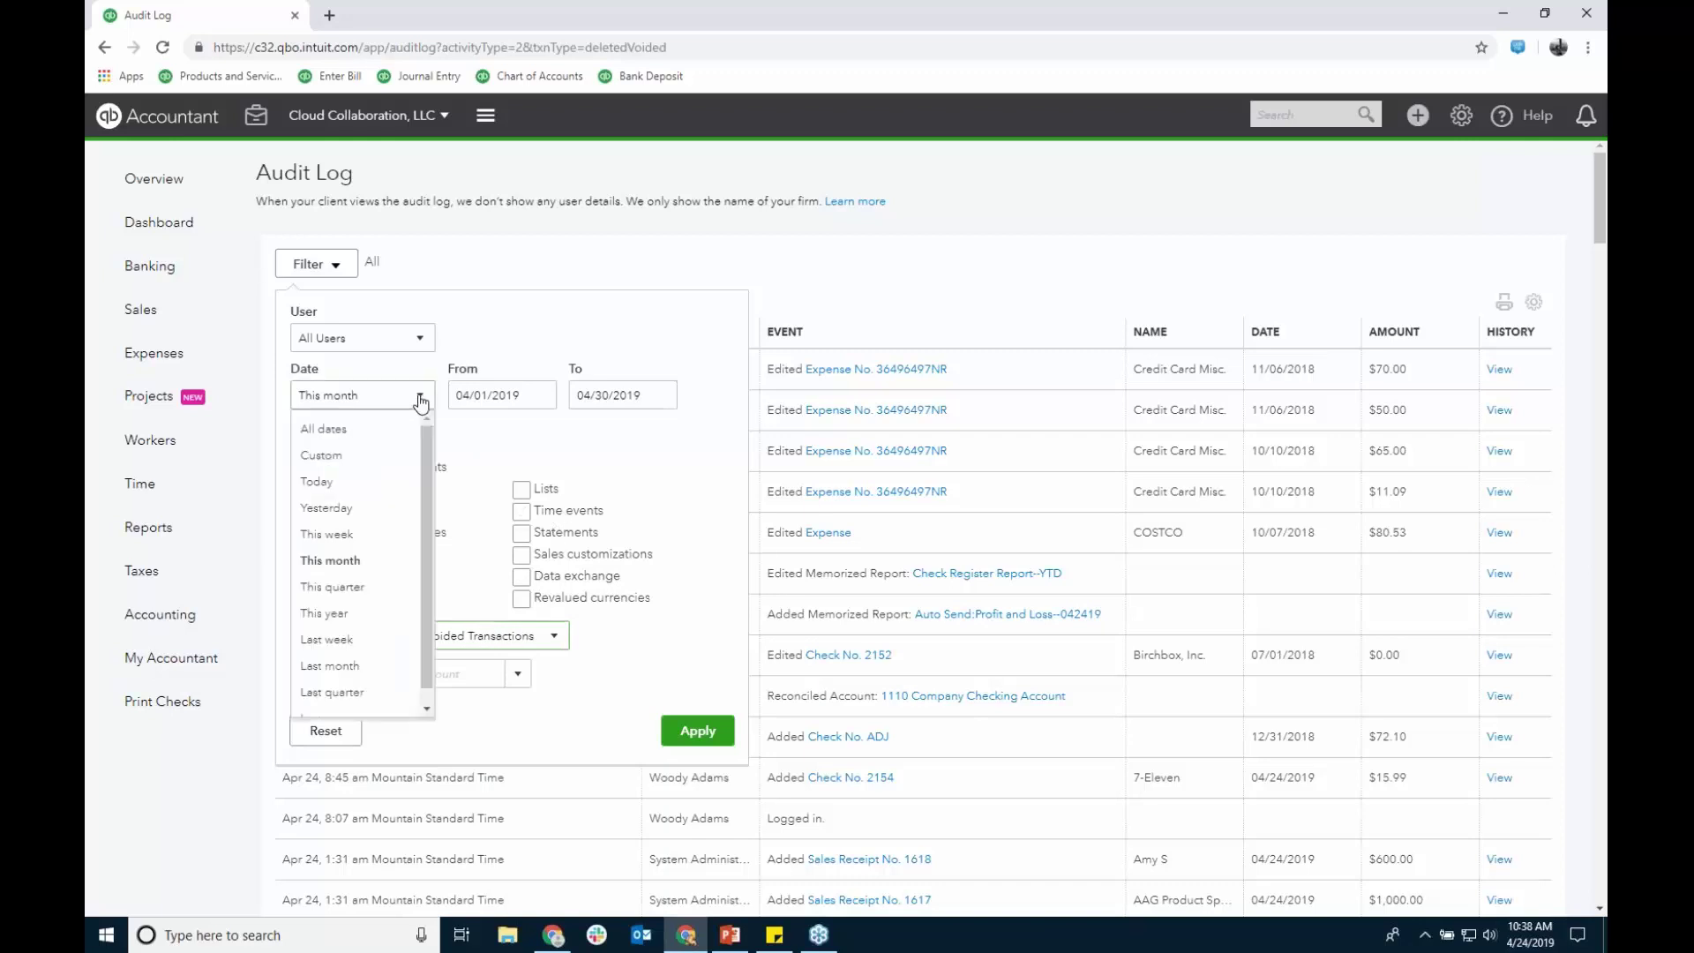
{"action": "left_click", "coordinate": [353, 612]}
{"action": "left_click", "coordinate": [697, 730]}
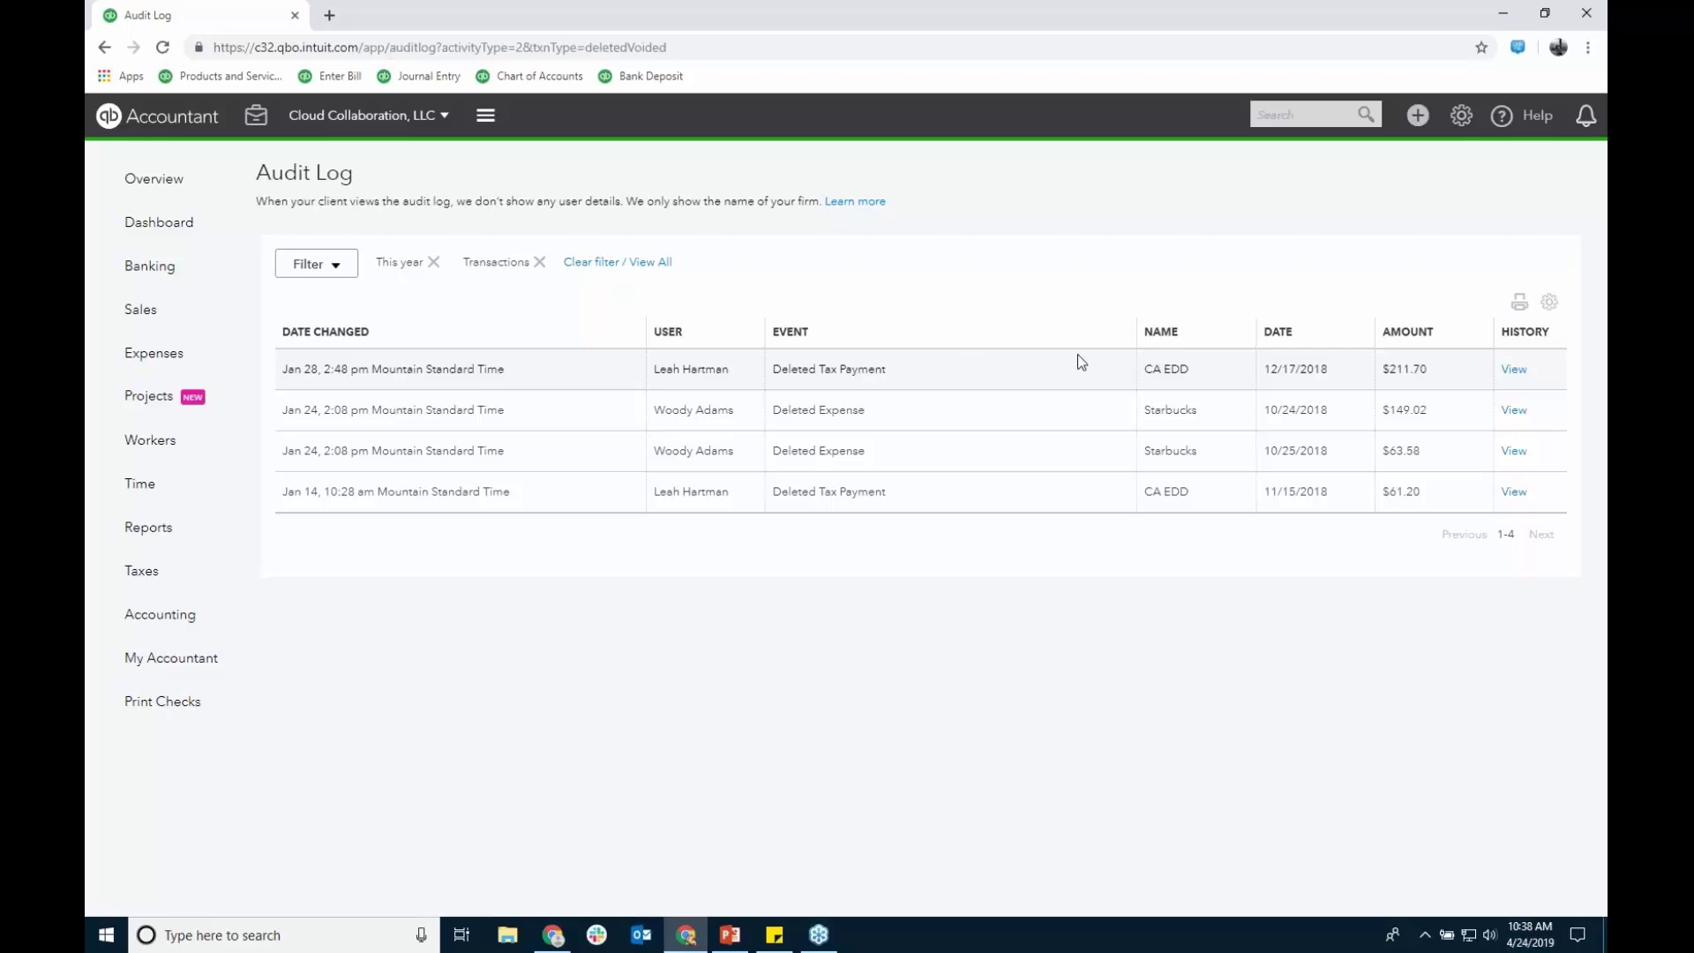
Step: View the history of the deleted CA EDD tax payment dated 12/17/2018 and expand its original entry details
{"action": "left_click", "coordinate": [1514, 369]}
{"action": "left_click", "coordinate": [445, 319]}
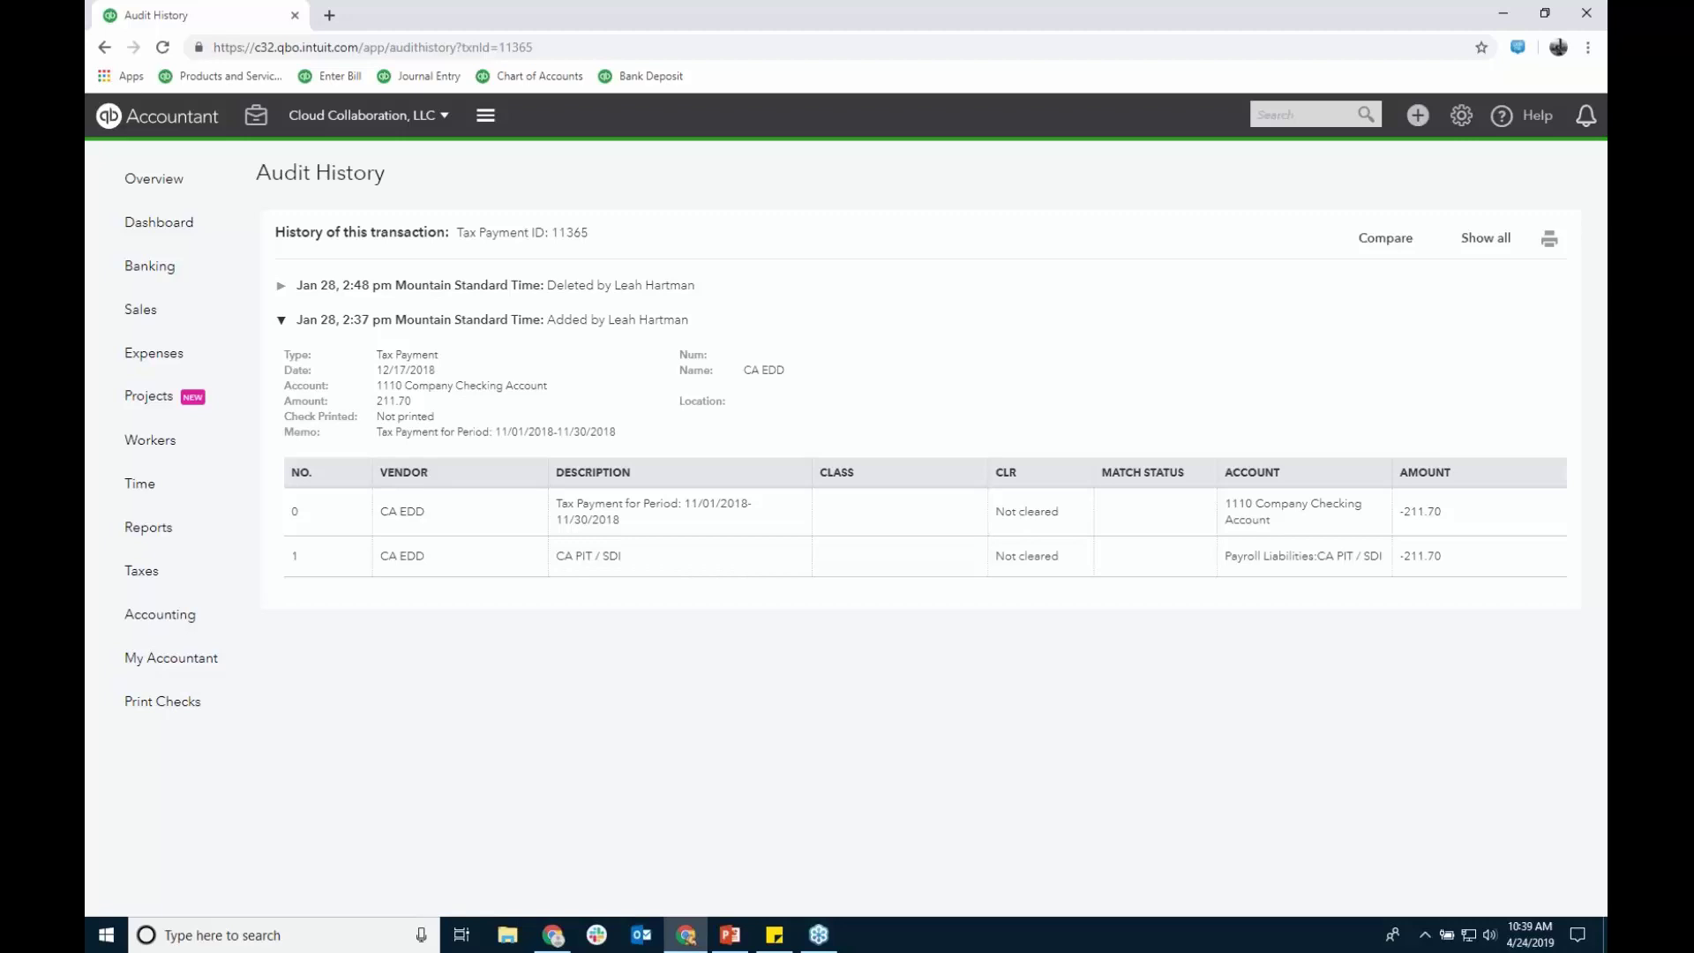
Step: Open the Close Books settings, and duplicate the browser tab with the copy returned to the company dashboard
{"action": "left_click", "coordinate": [256, 116]}
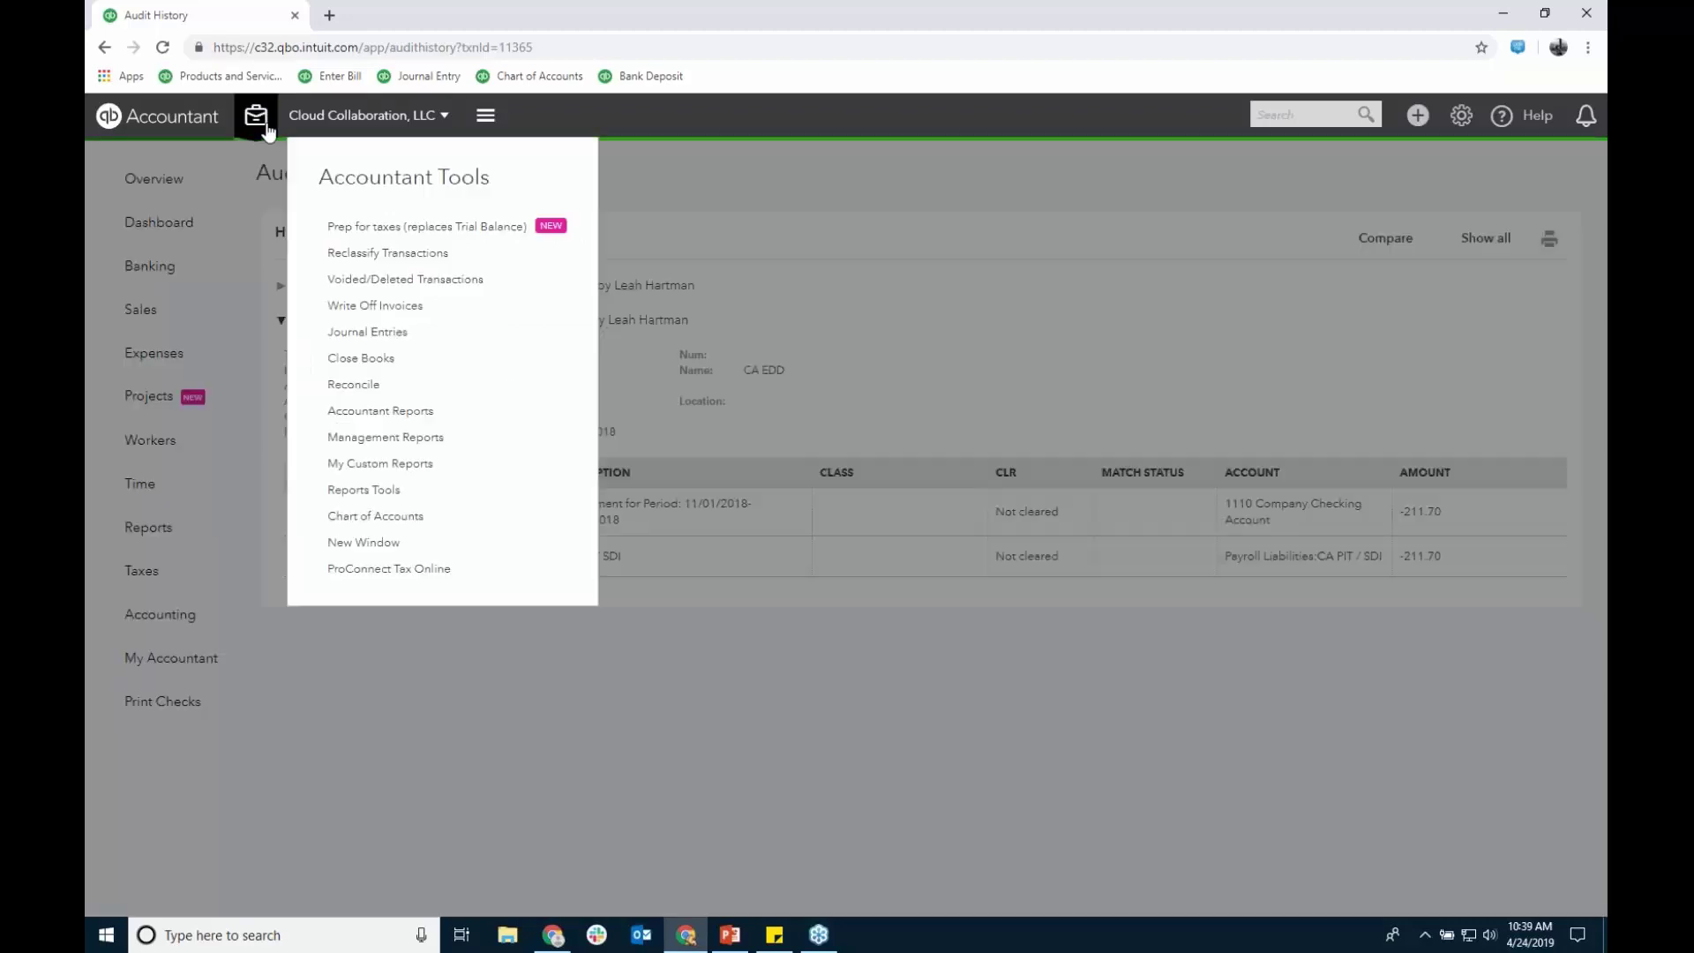
{"action": "left_click", "coordinate": [374, 362]}
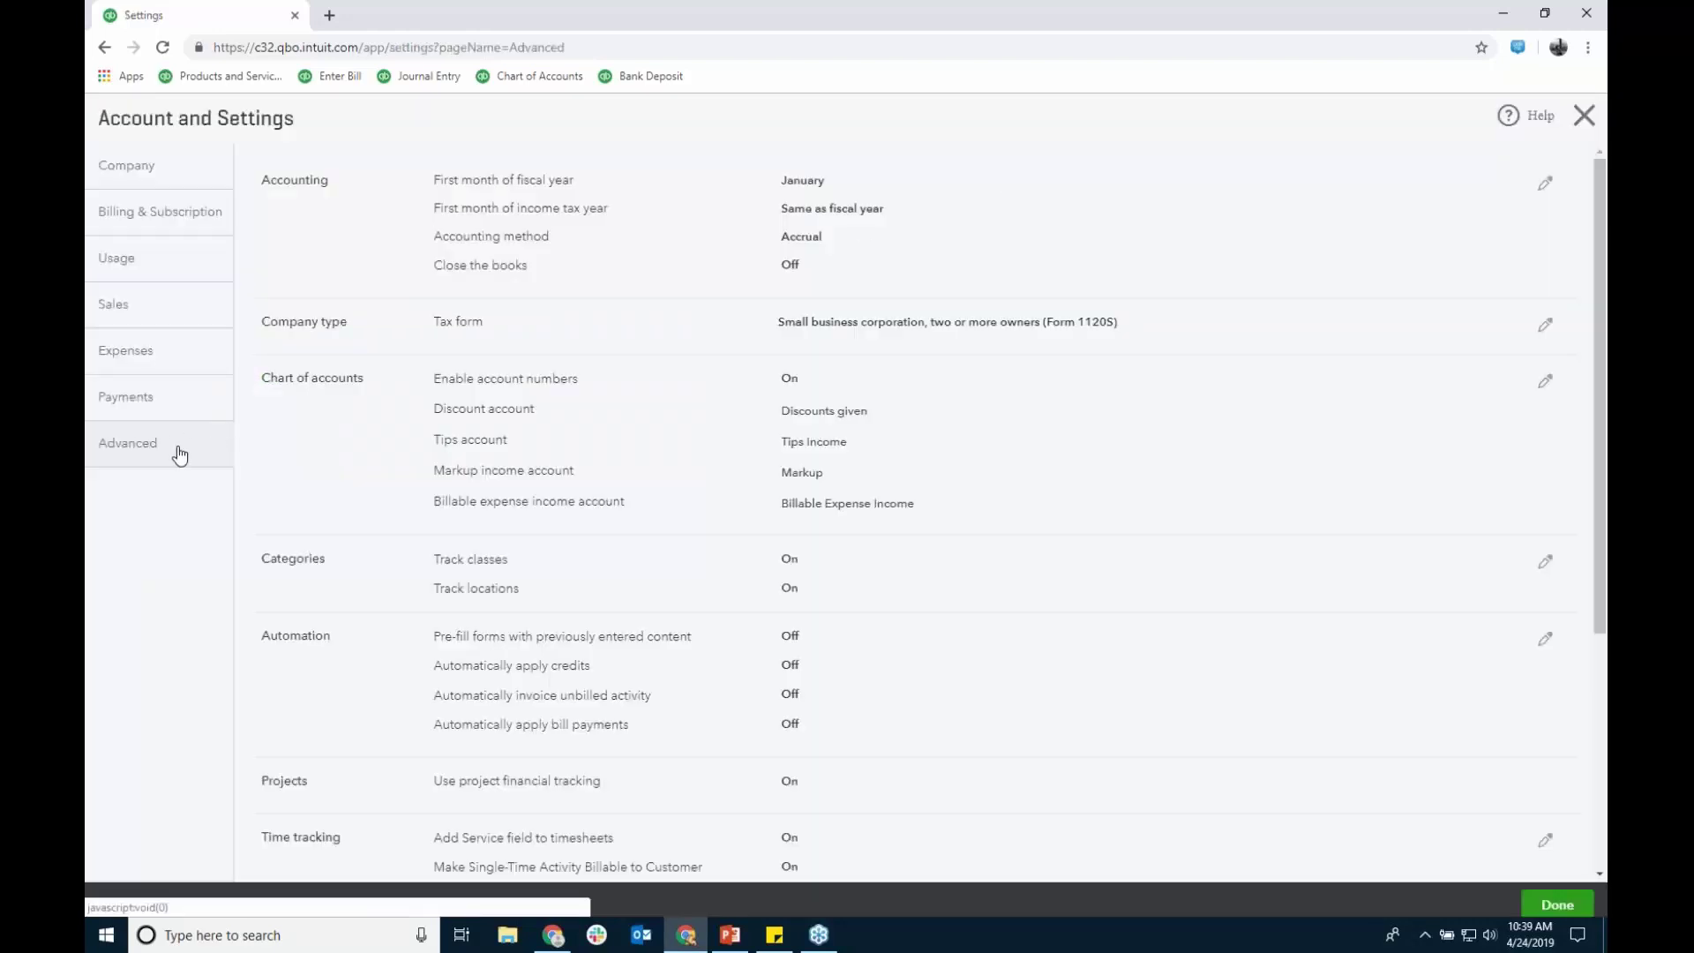
{"action": "right_click", "coordinate": [225, 15]}
{"action": "left_click", "coordinate": [282, 83]}
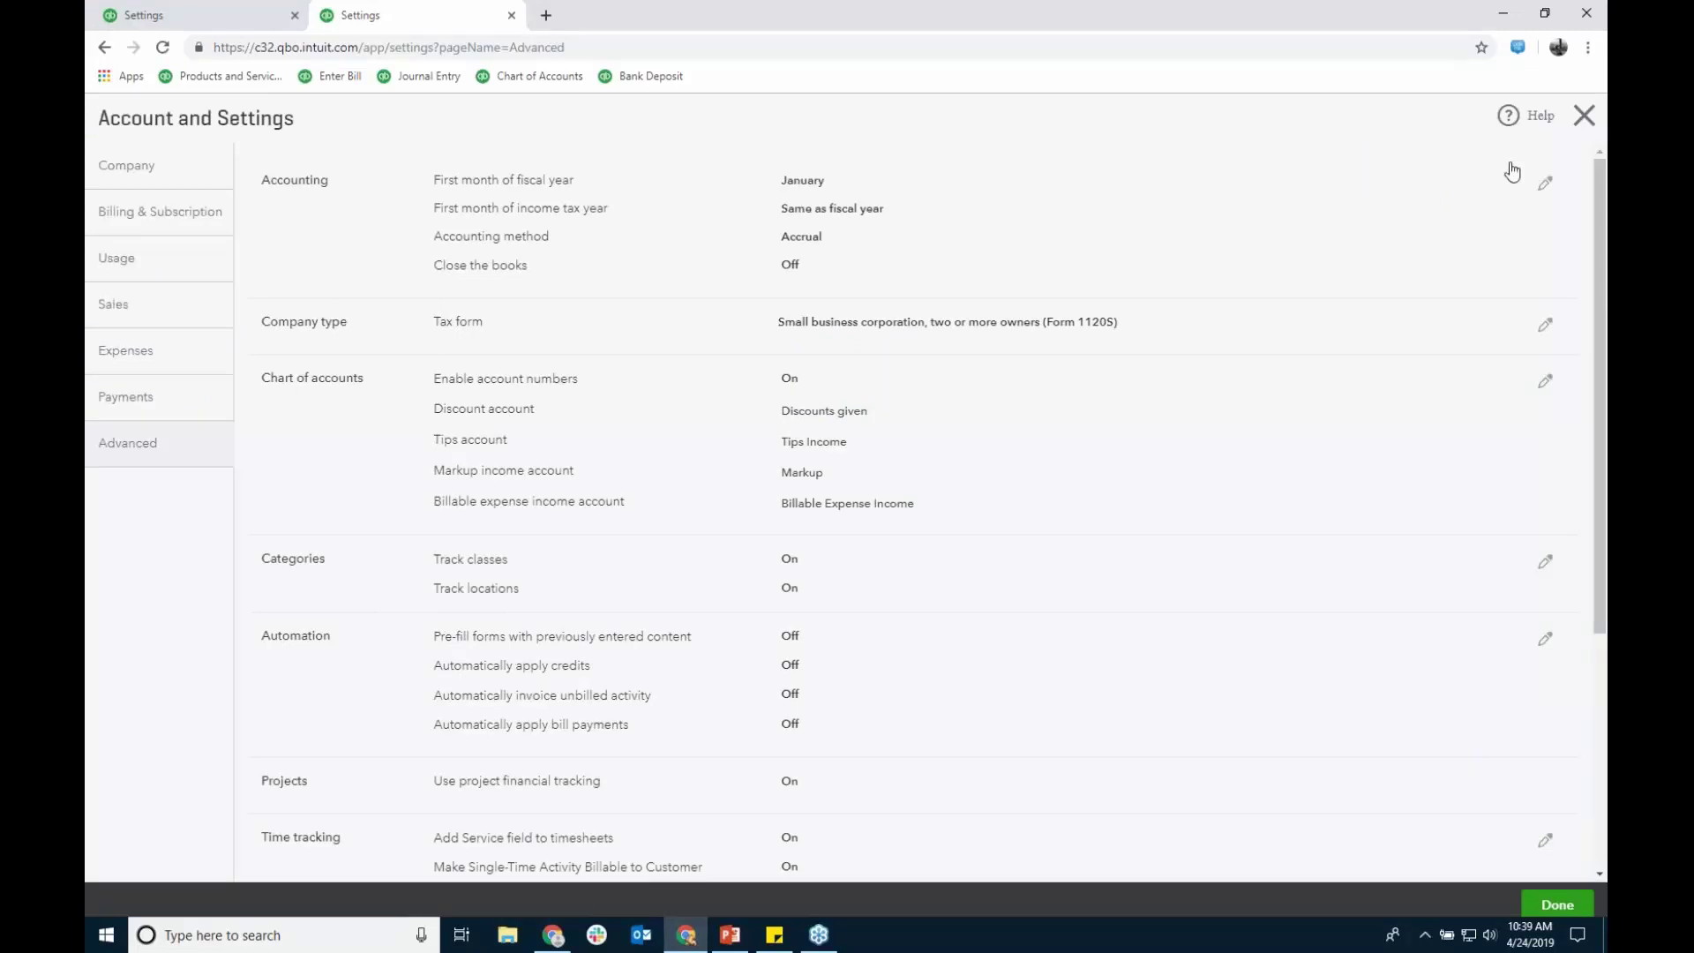
{"action": "left_click", "coordinate": [1584, 116]}
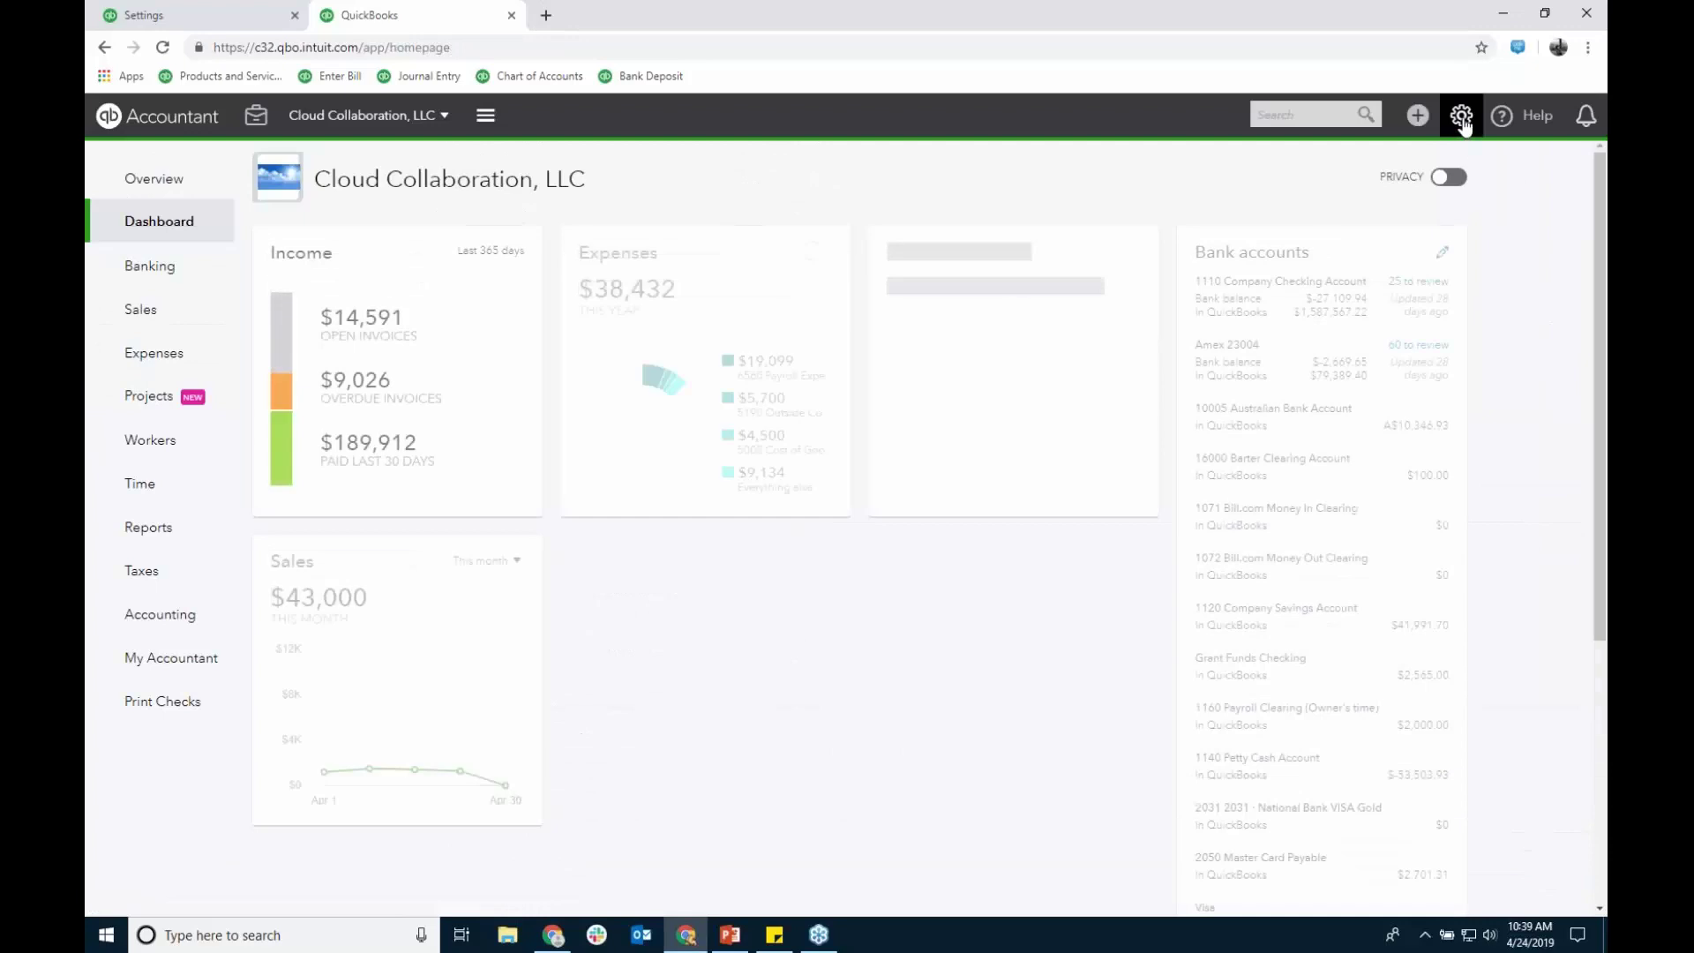
{"action": "left_click", "coordinate": [1461, 115]}
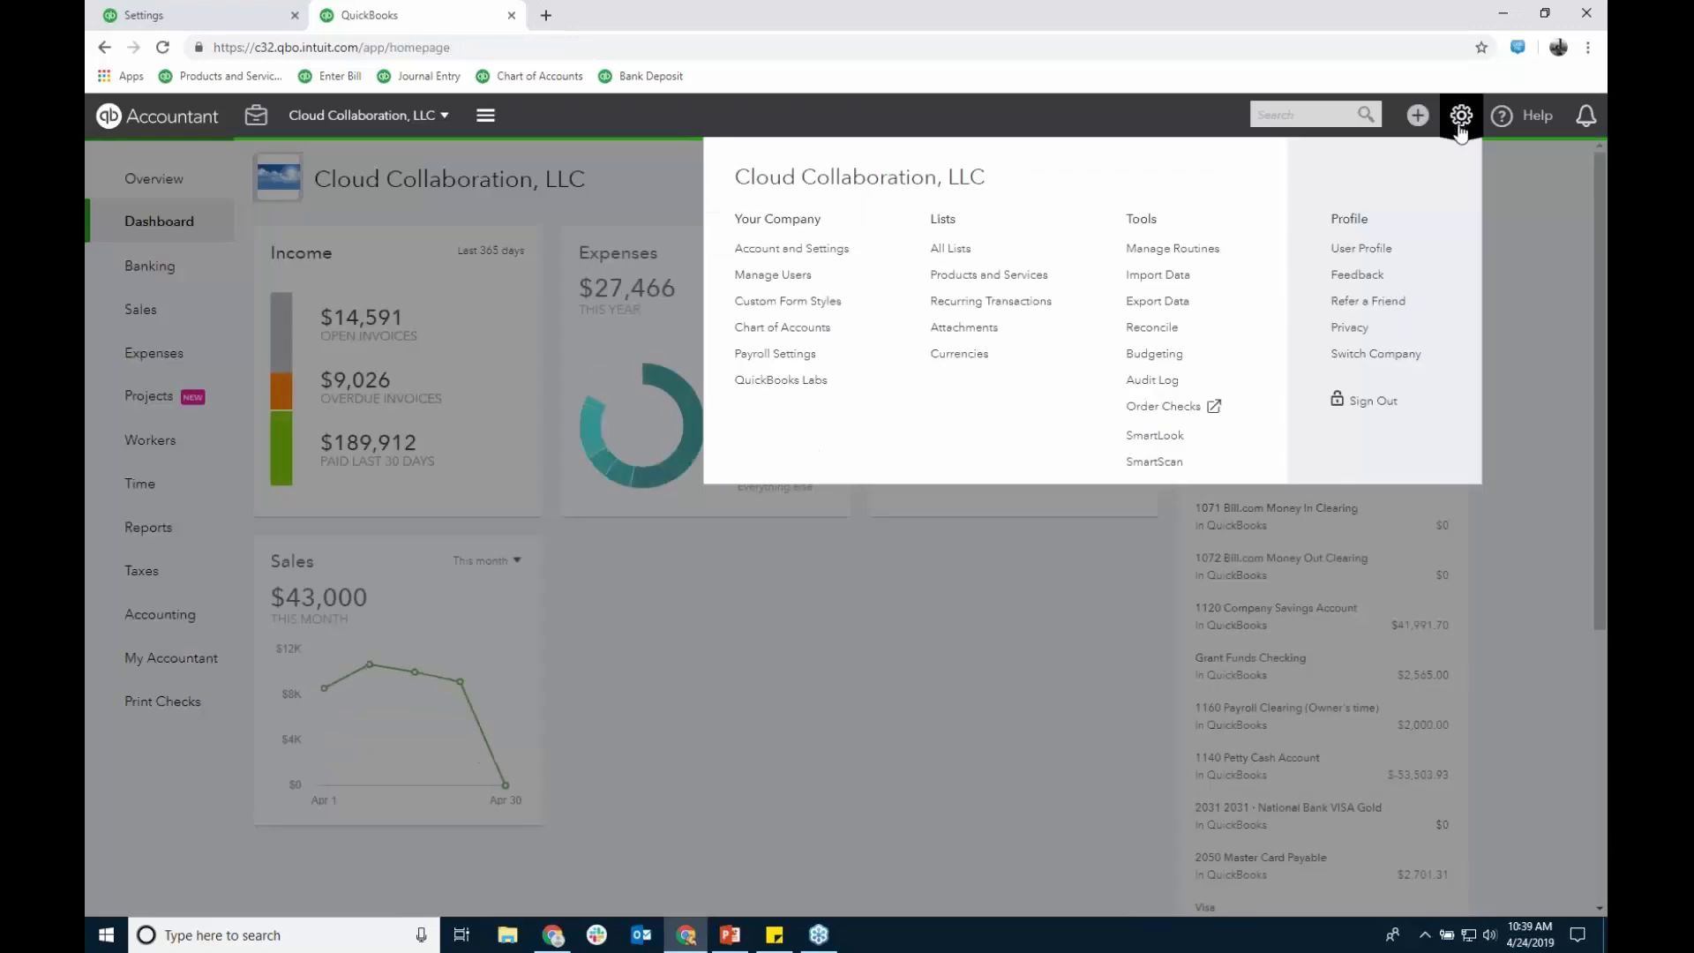
{"action": "left_click", "coordinate": [841, 251]}
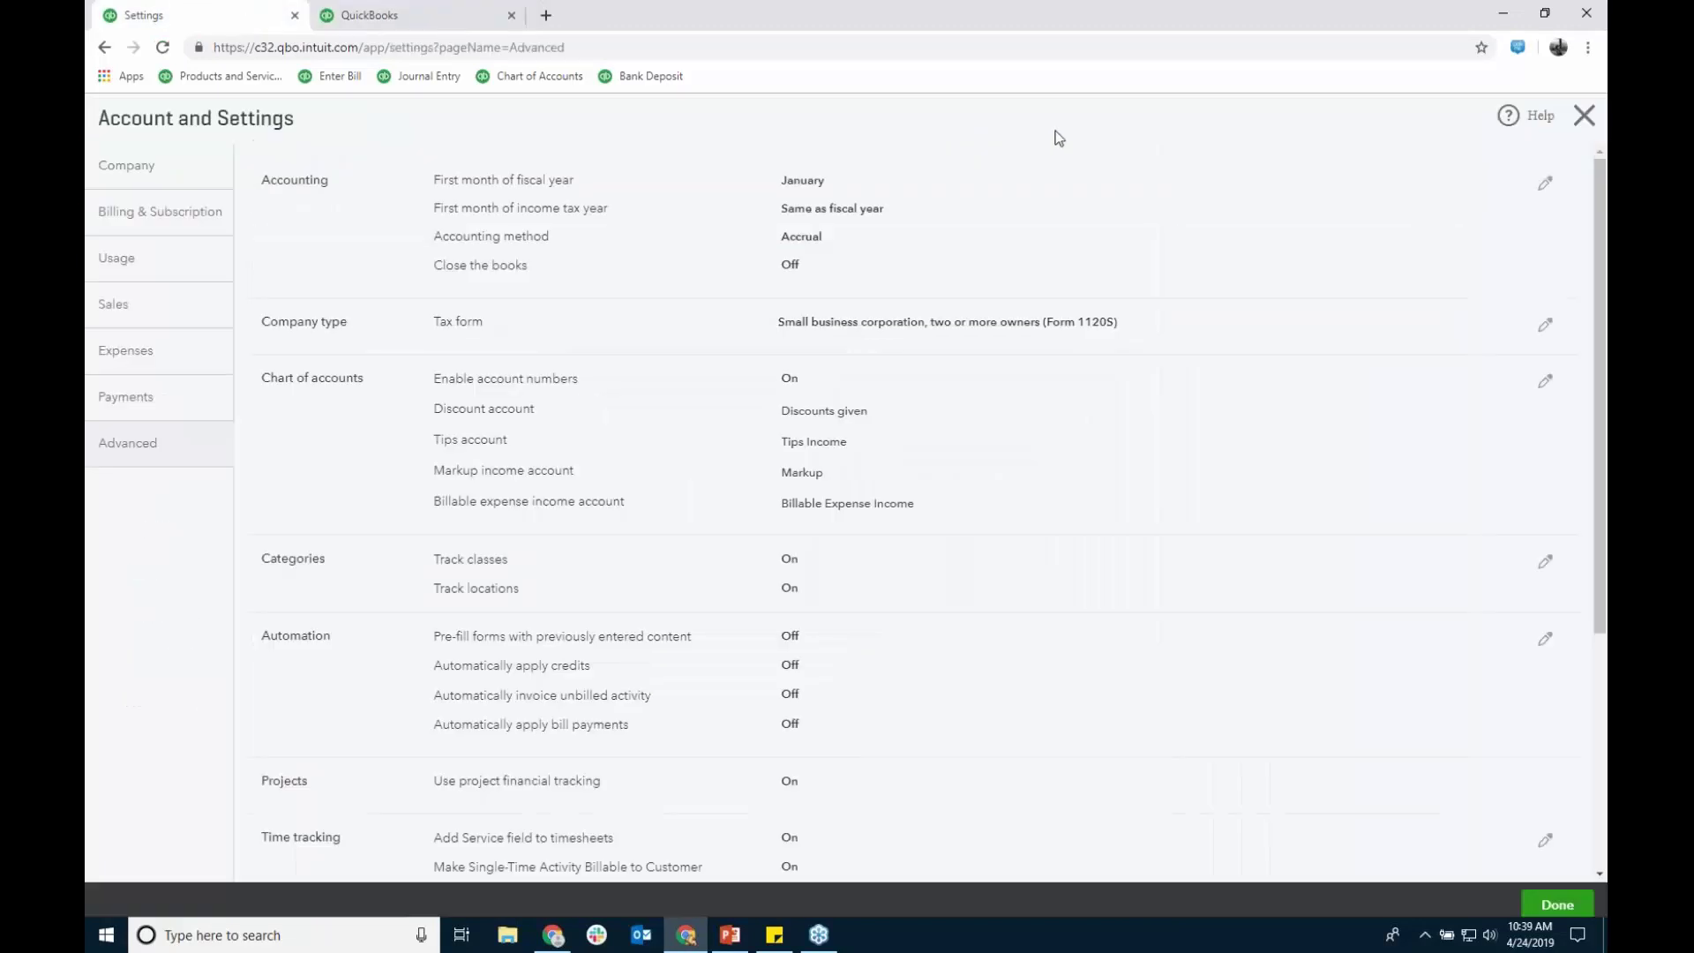
Step: Try closing the books with a closing date of 12/31/2018 in the Accounting settings
{"action": "left_click", "coordinate": [1061, 227]}
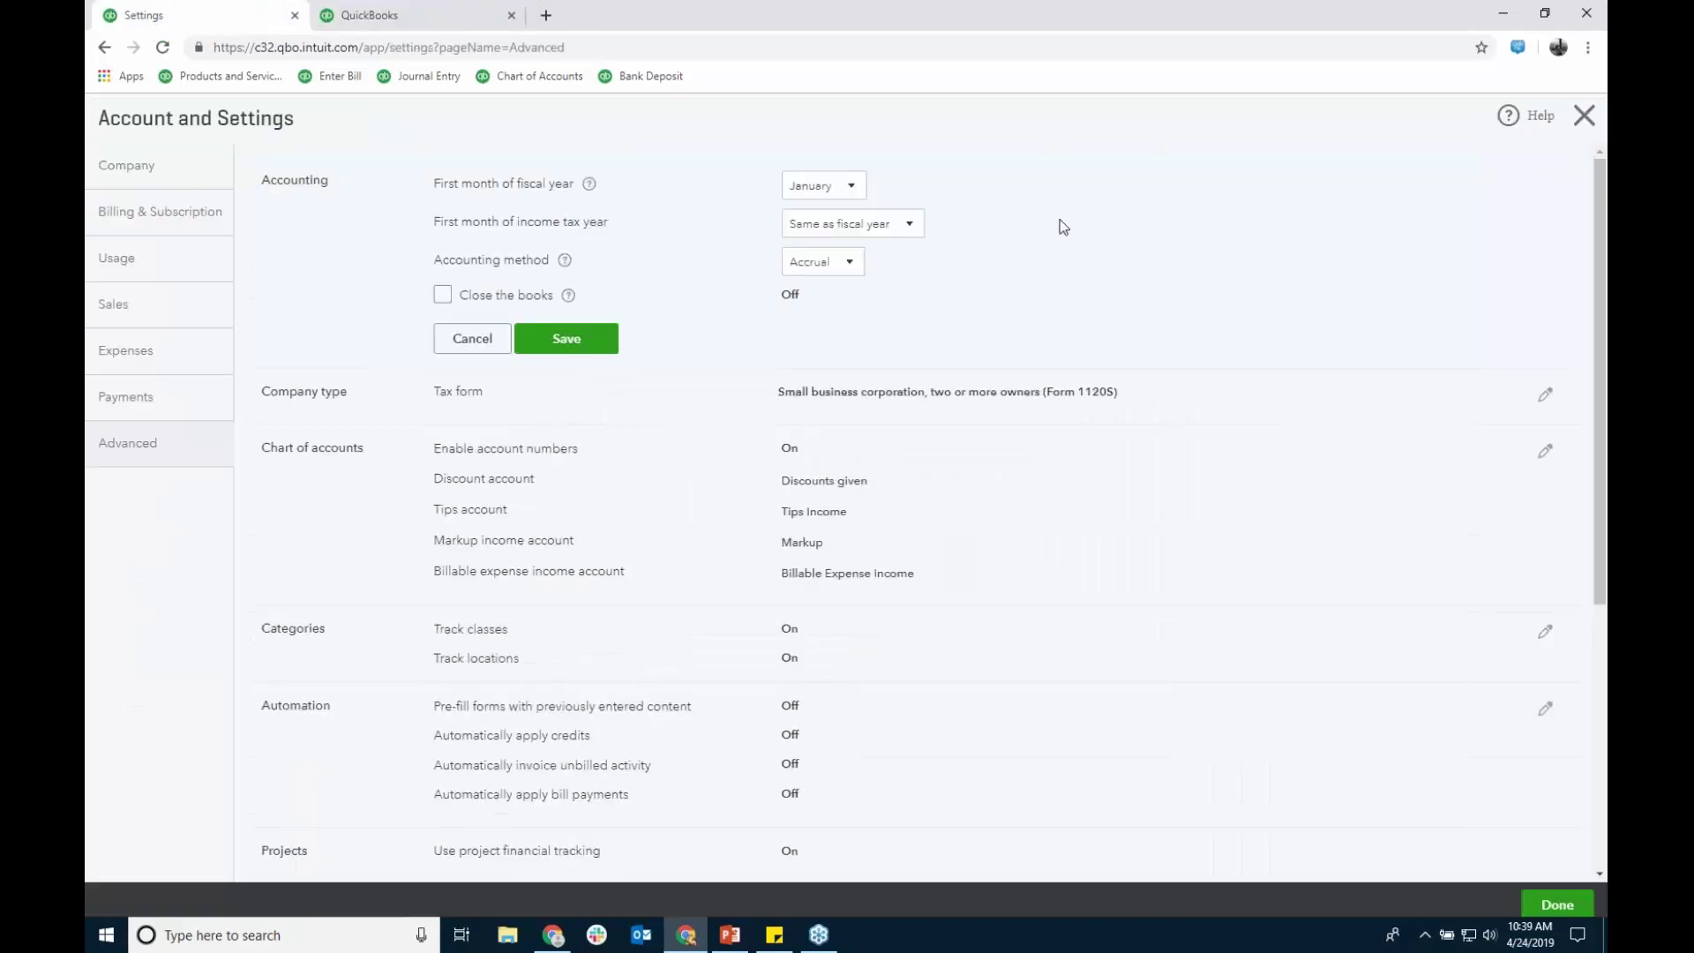
{"action": "left_click", "coordinate": [441, 295]}
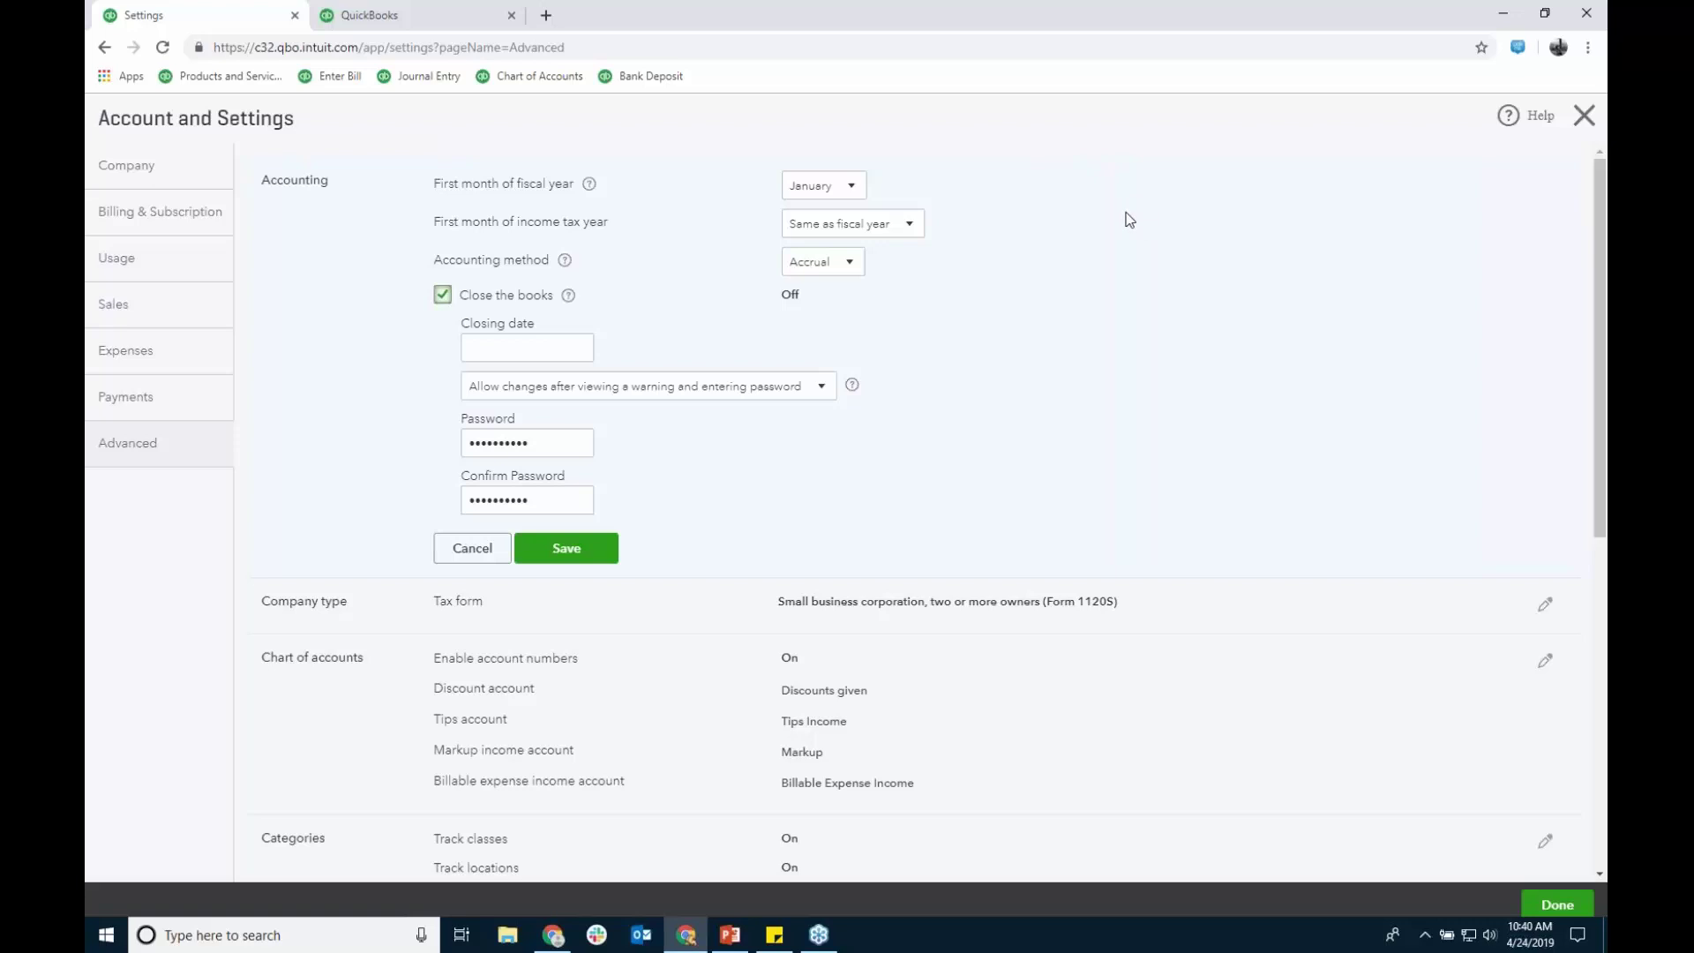
{"action": "left_click", "coordinate": [579, 349]}
{"action": "left_click", "coordinate": [481, 396]}
{"action": "left_click", "coordinate": [480, 397]}
{"action": "left_click", "coordinate": [480, 396]}
{"action": "left_click", "coordinate": [481, 396]}
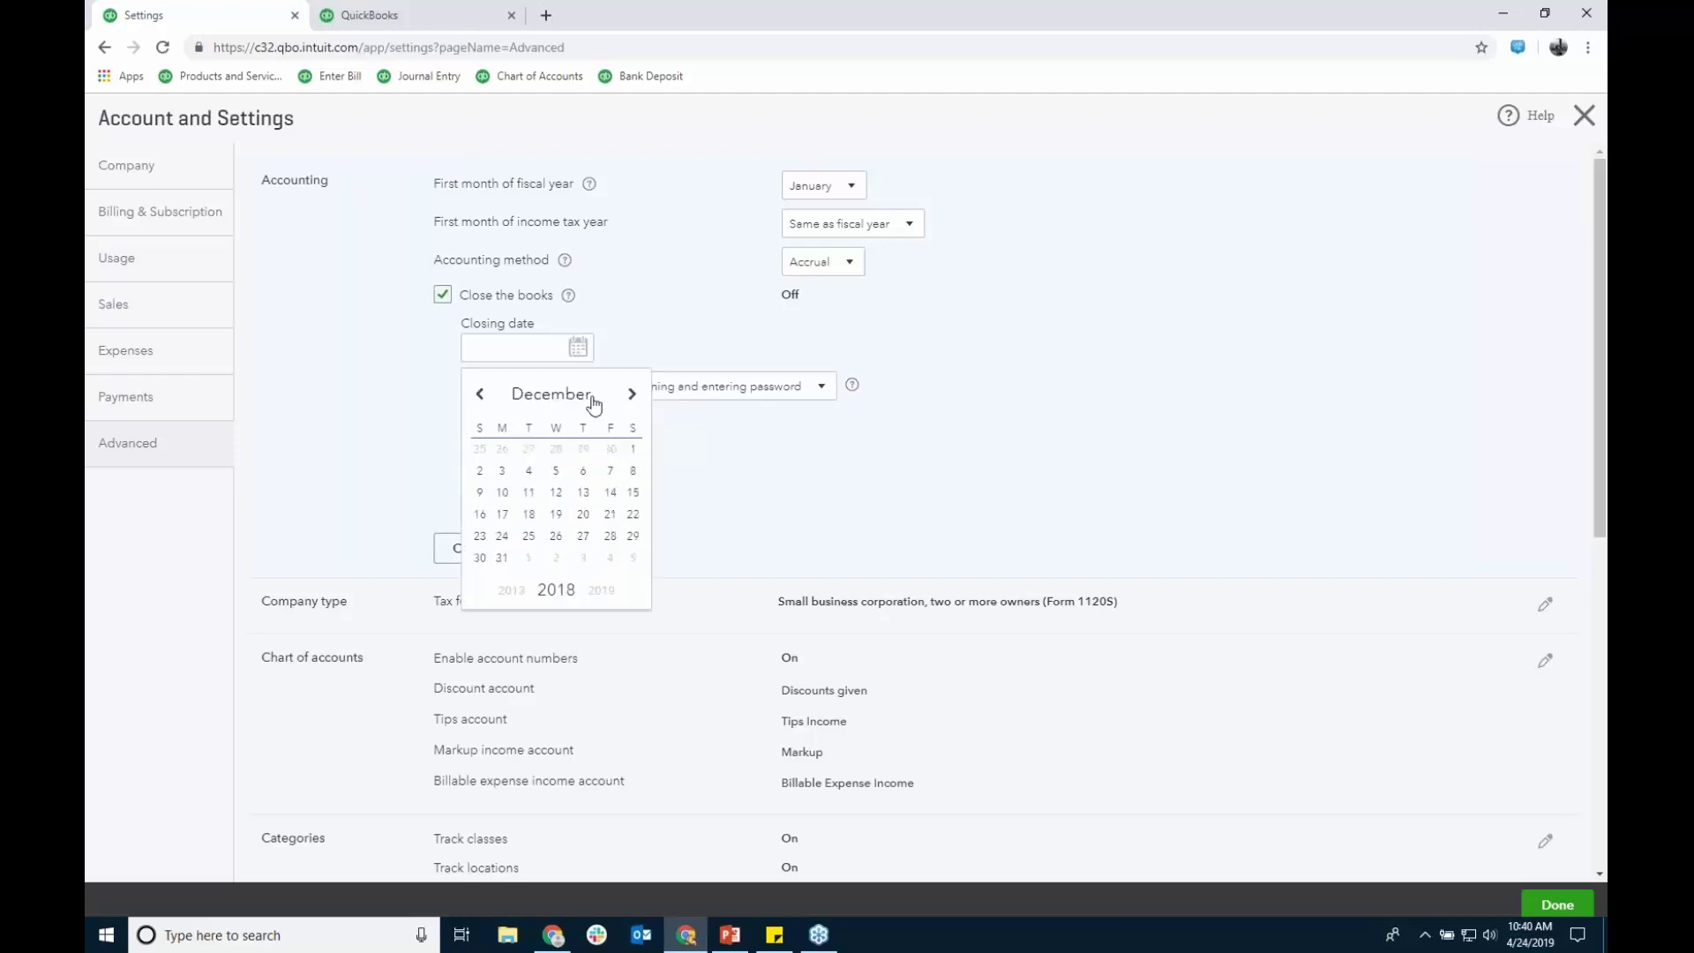
{"action": "left_click", "coordinate": [502, 557]}
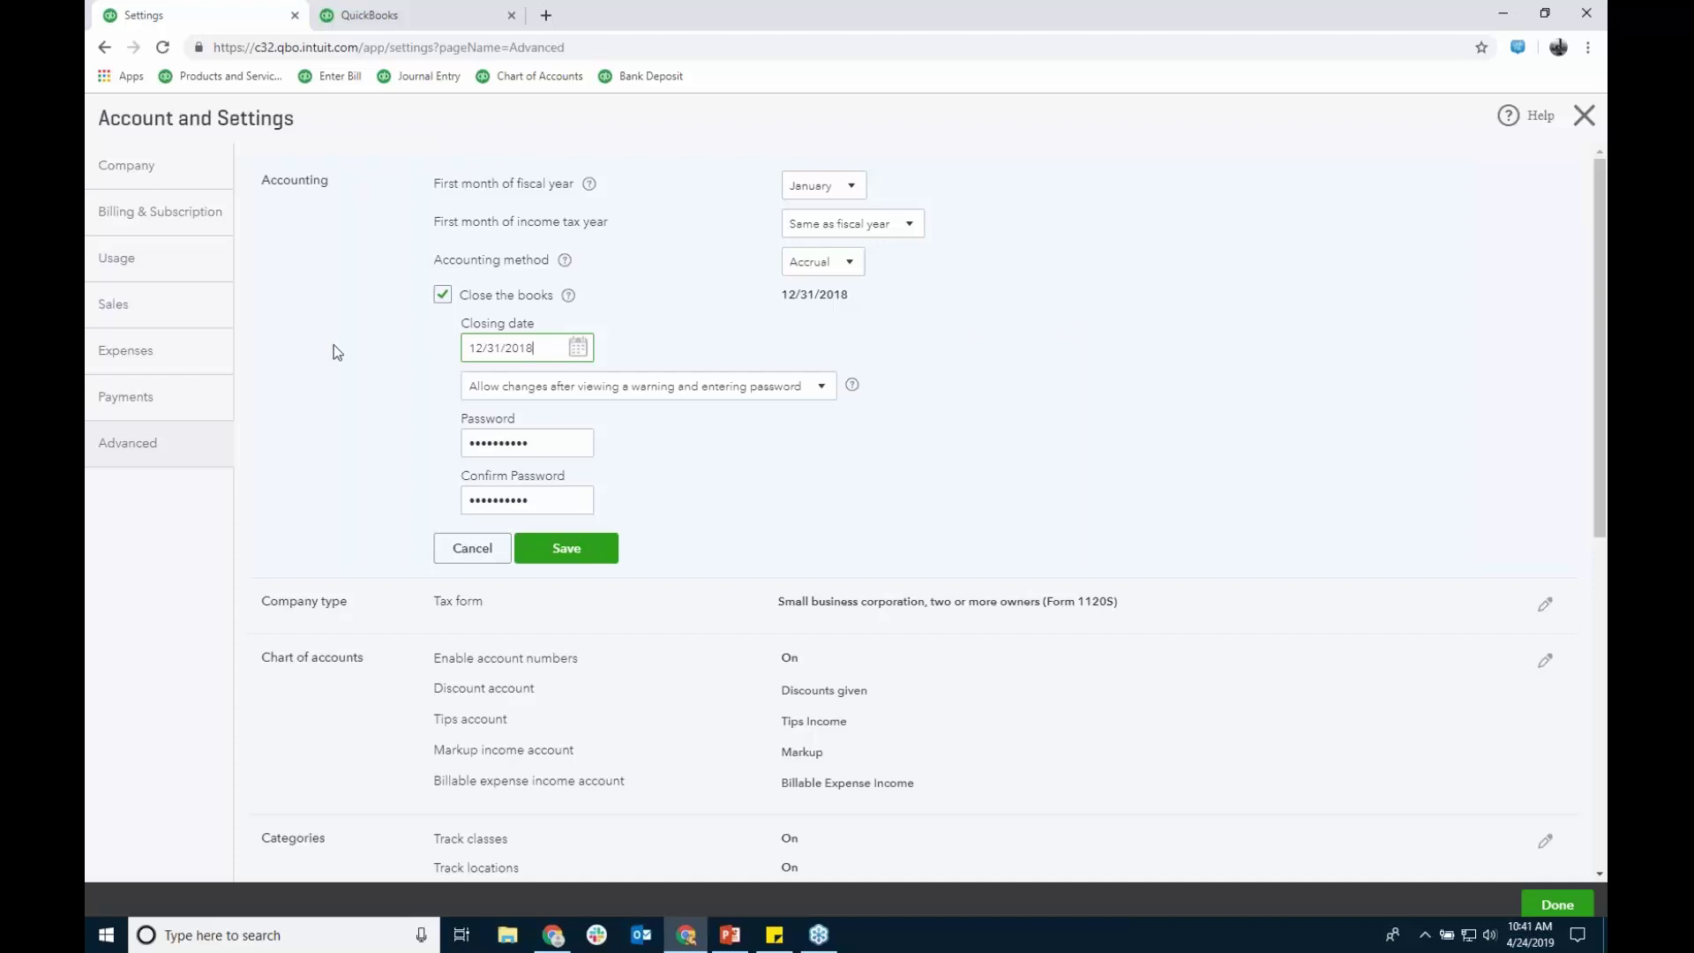
{"action": "left_click", "coordinate": [442, 295]}
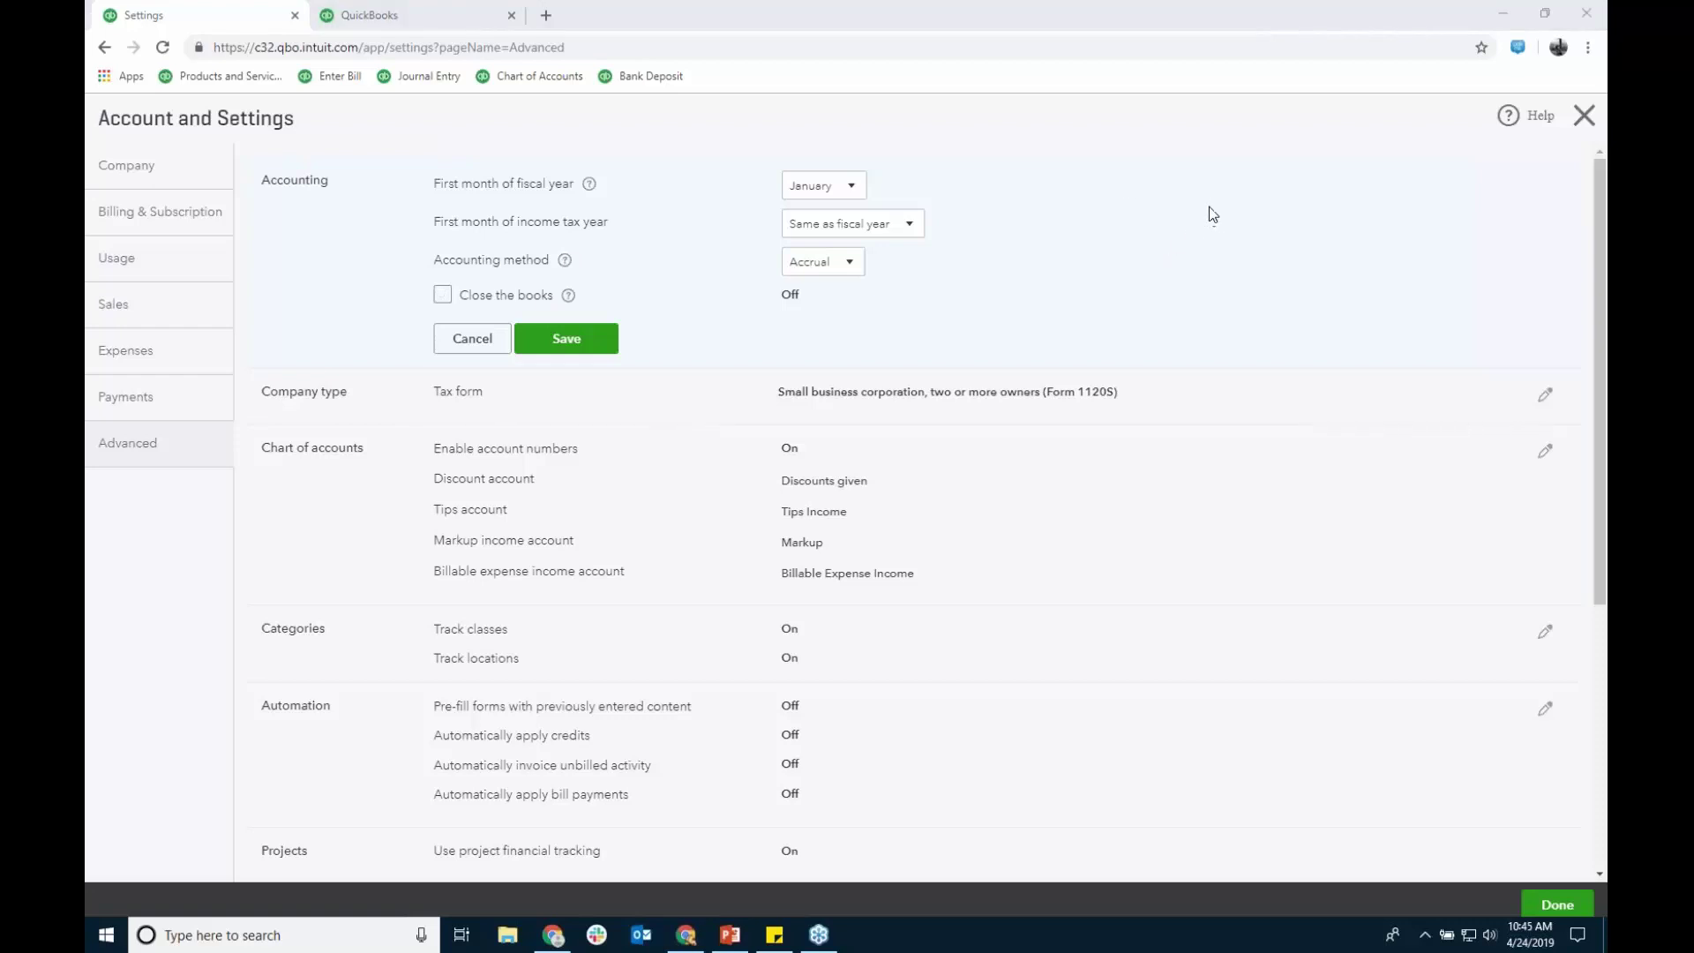
Step: Examine the fiscal year, income tax year and accounting method settings, including the available accounting methods
{"action": "left_click_drag", "start_coordinate": [433, 183], "coordinate": [554, 275]}
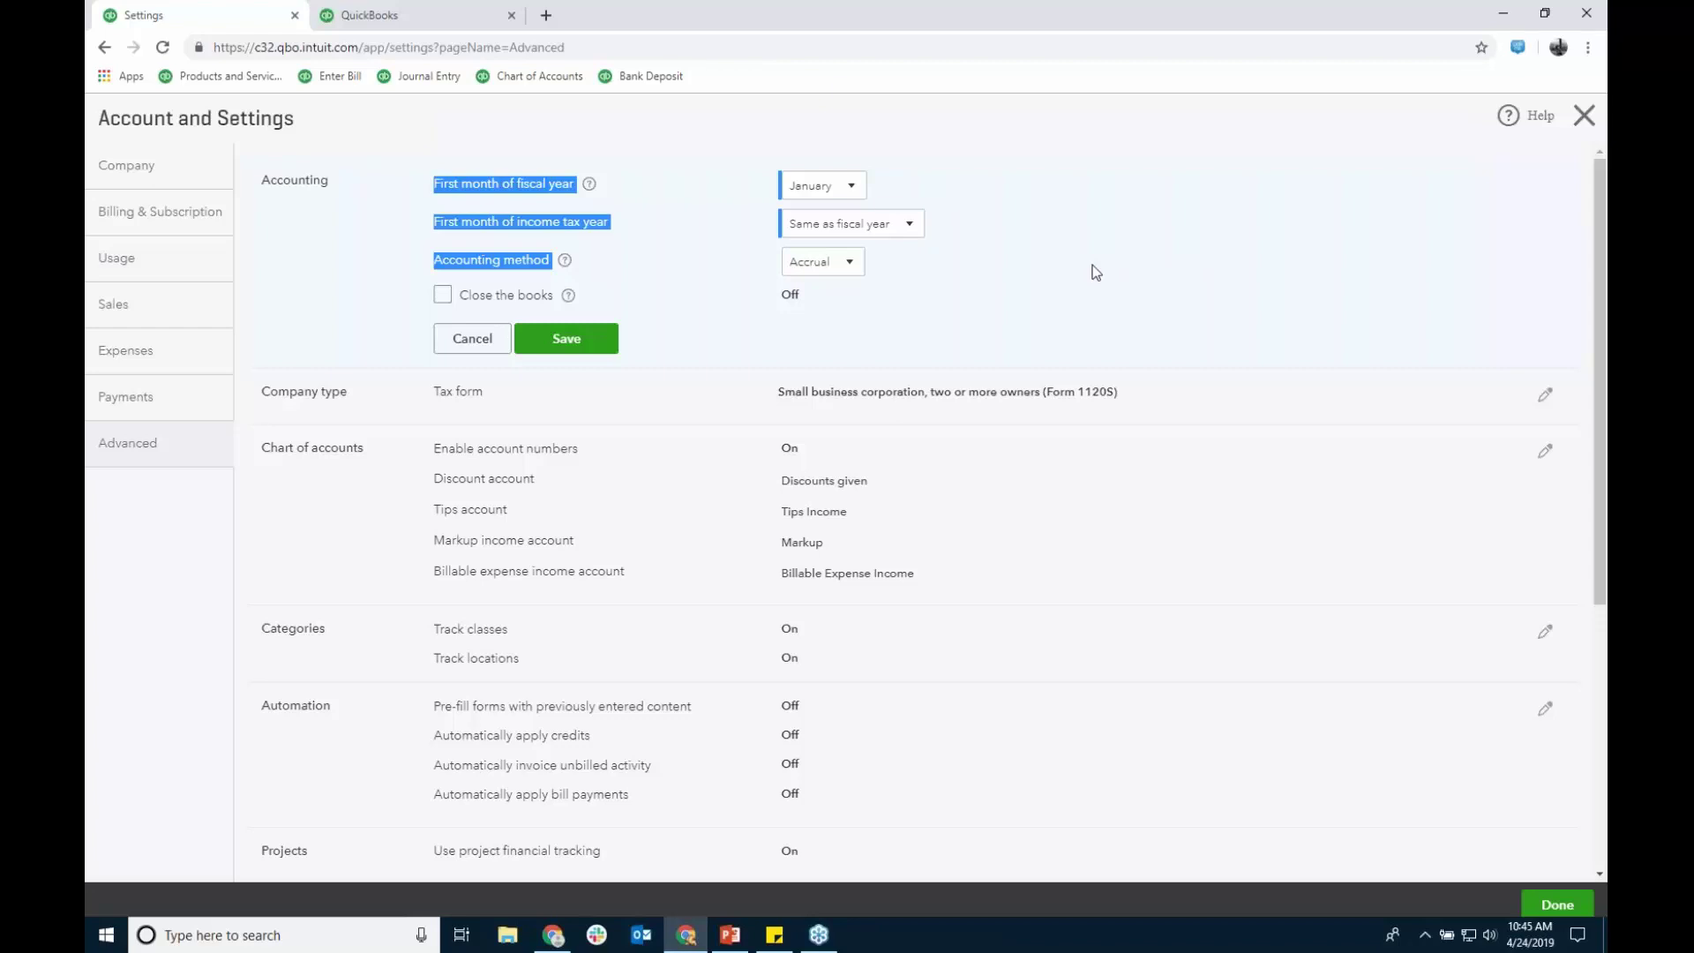
{"action": "left_click", "coordinate": [847, 263]}
{"action": "left_click", "coordinate": [839, 319]}
{"action": "left_click", "coordinate": [847, 265]}
{"action": "left_click", "coordinate": [811, 300]}
{"action": "left_click", "coordinate": [941, 279]}
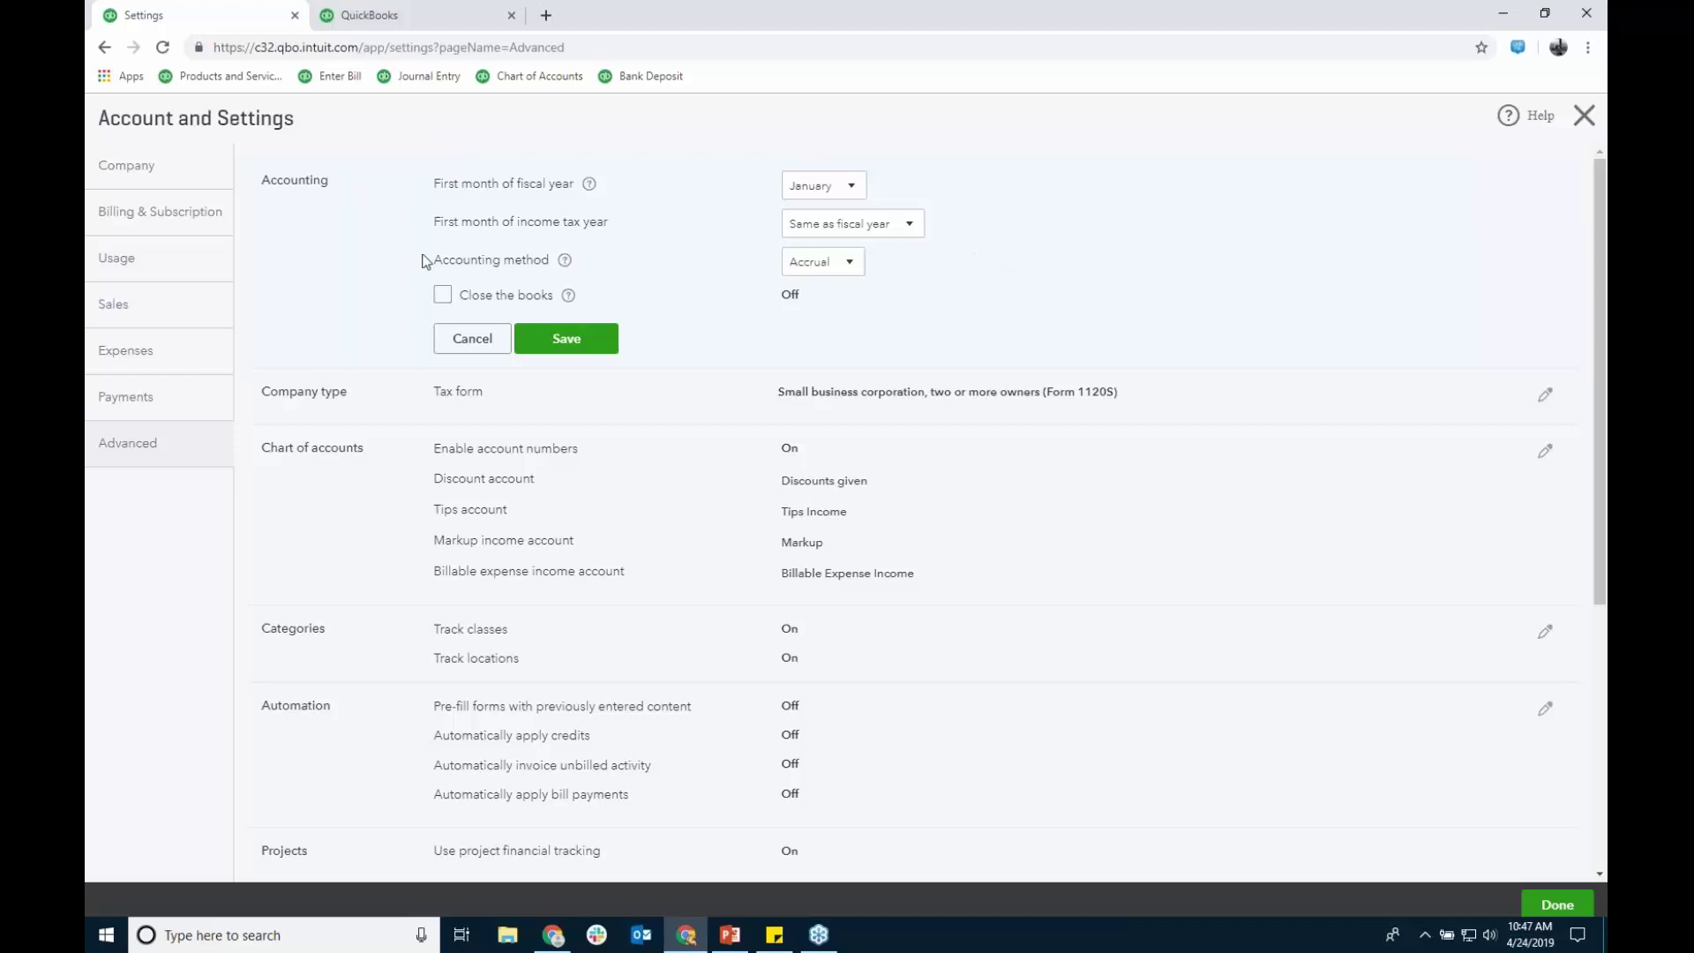
{"action": "left_click_drag", "start_coordinate": [431, 277], "coordinate": [548, 278]}
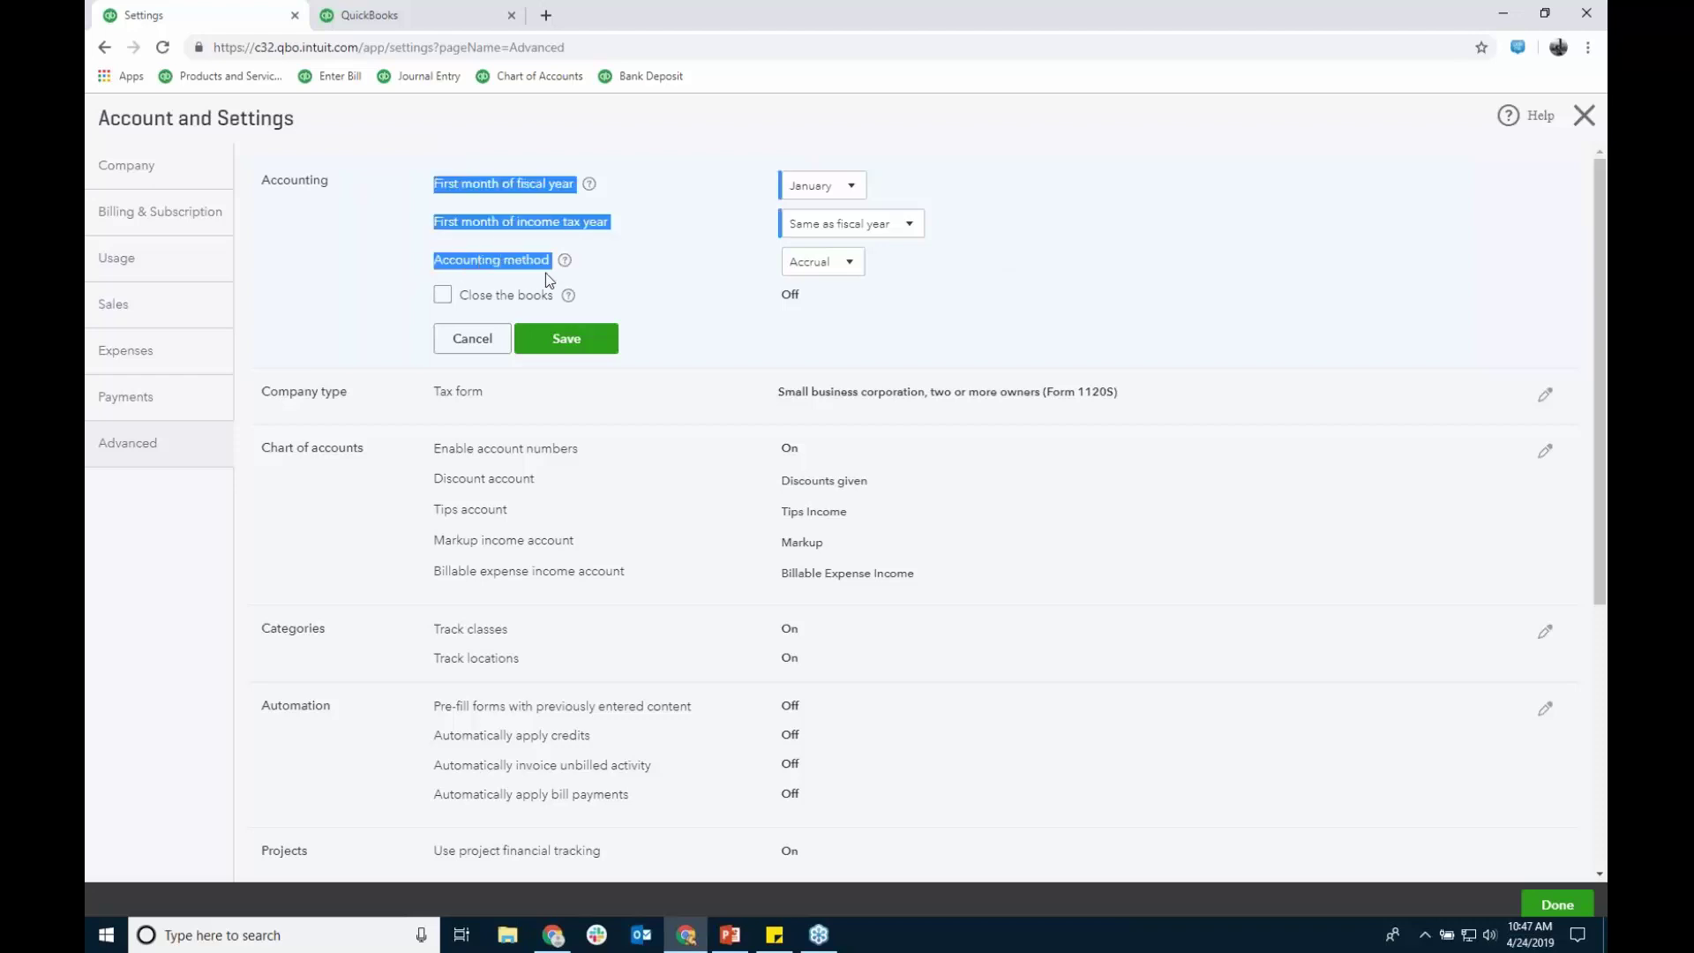
{"action": "left_click", "coordinate": [1193, 314]}
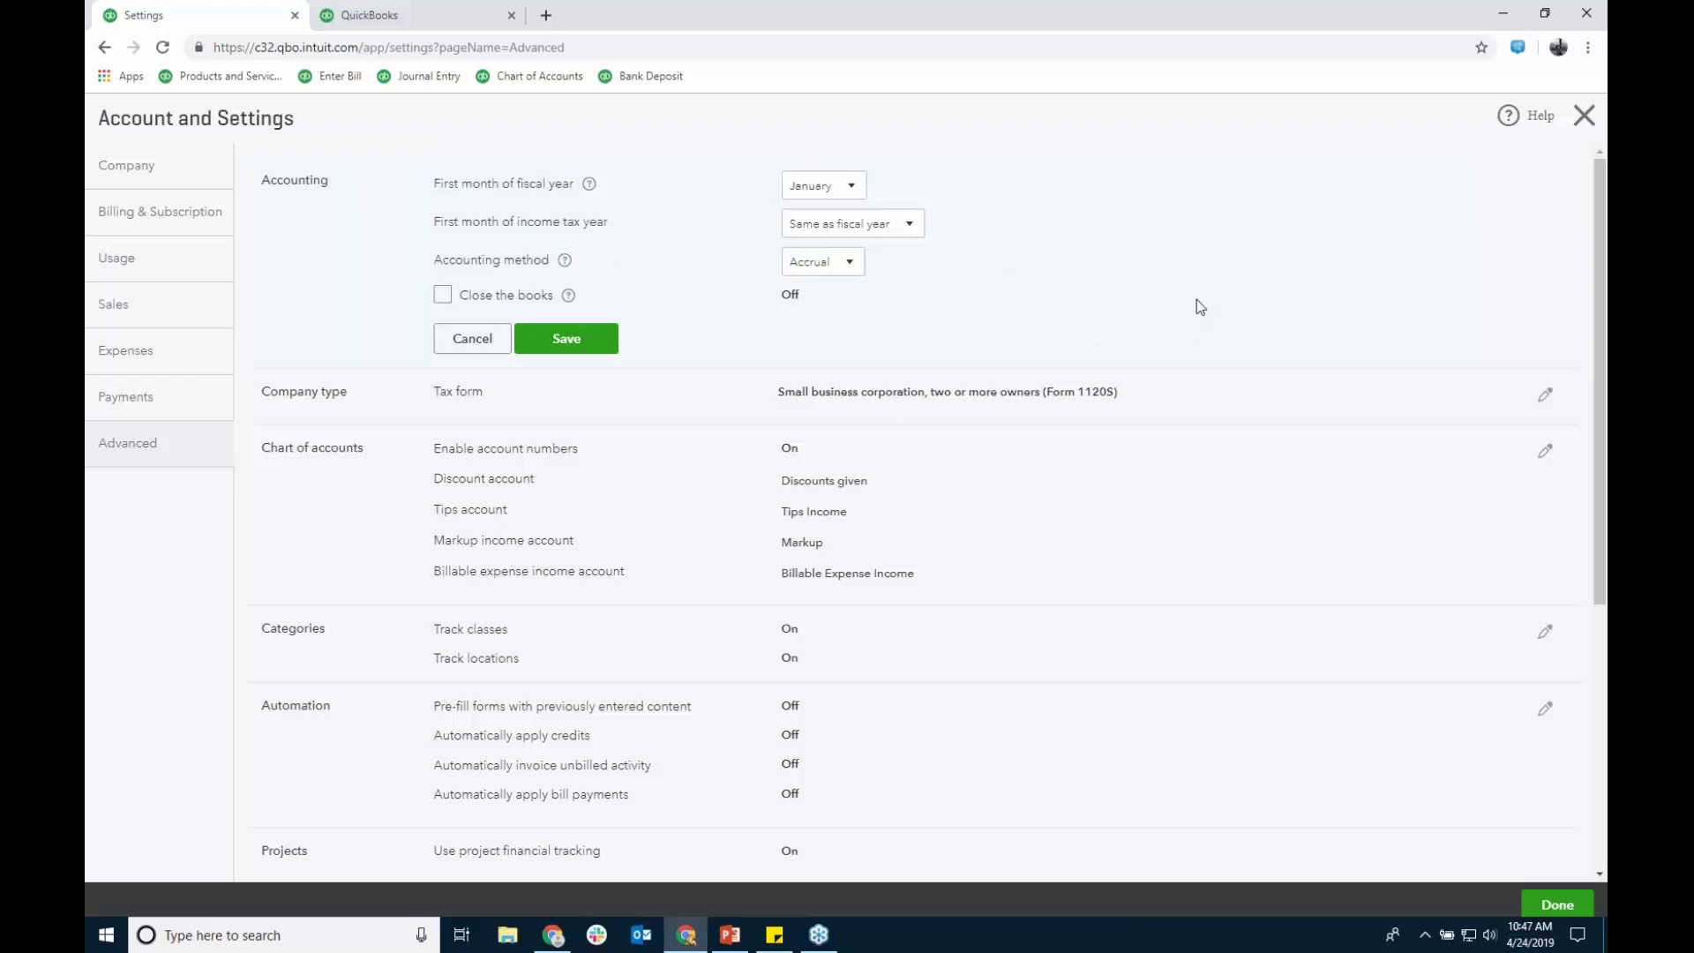
{"action": "left_click", "coordinate": [1196, 299]}
Step: Open the Chart of accounts settings for editing, and show the Chart of Accounts list in the second browser tab
{"action": "scroll", "coordinate": [1147, 370], "scroll_direction": "down", "scroll_amount": 1}
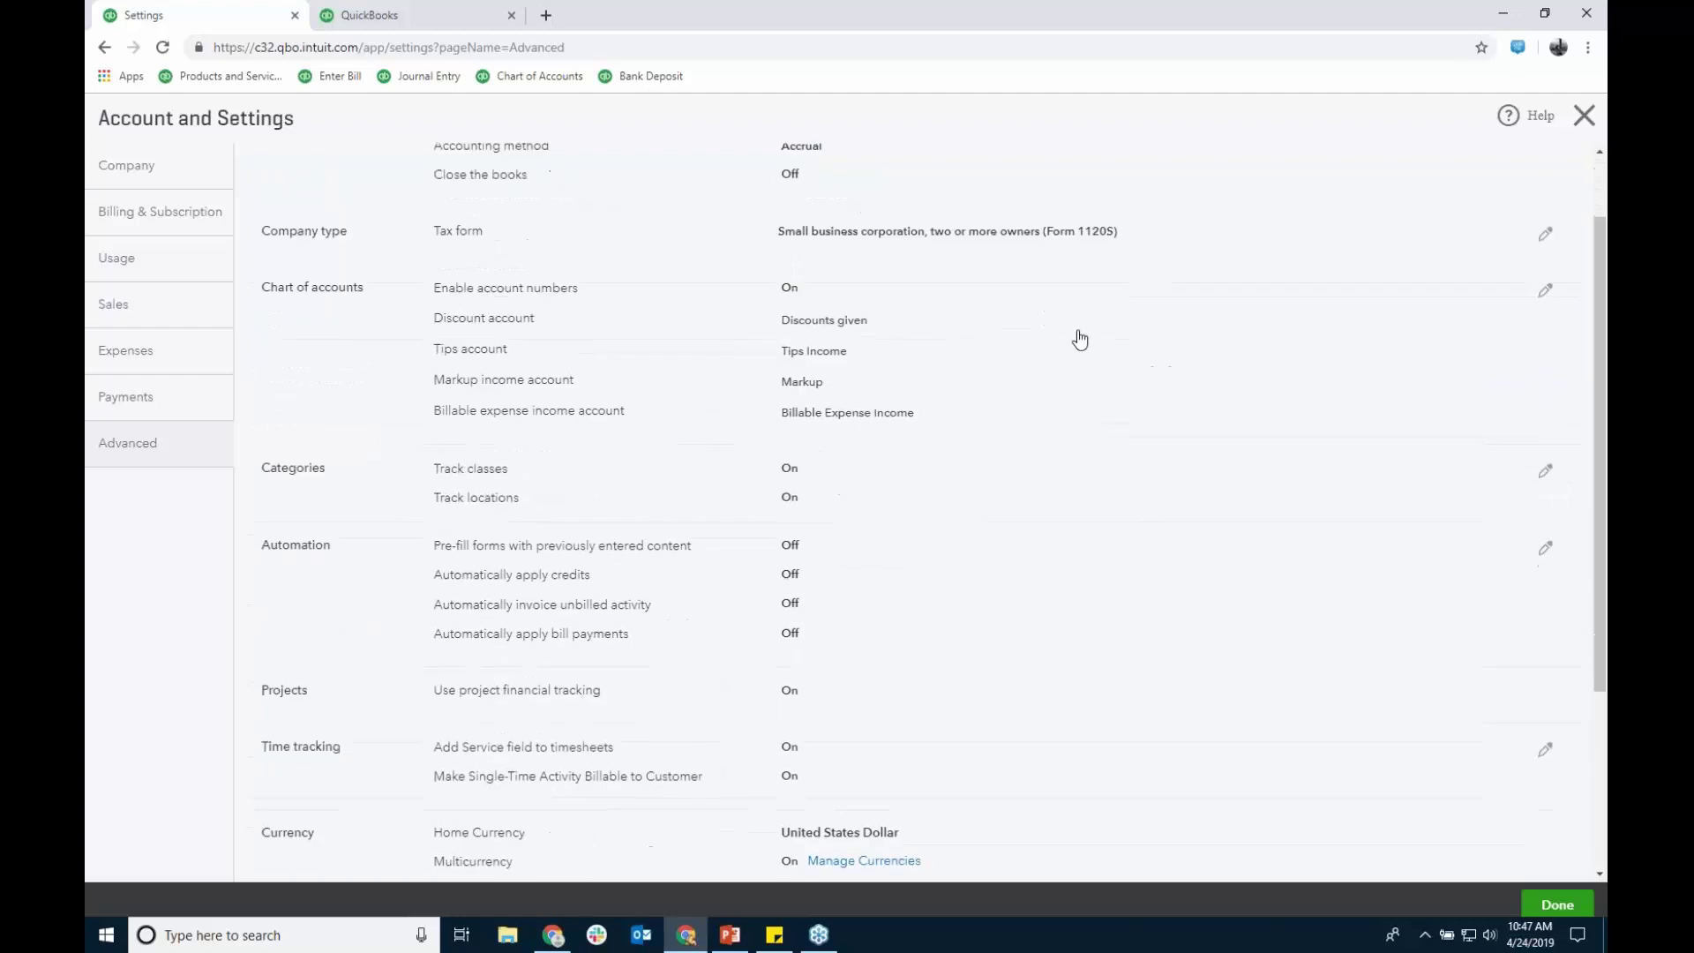
{"action": "left_click", "coordinate": [1080, 340]}
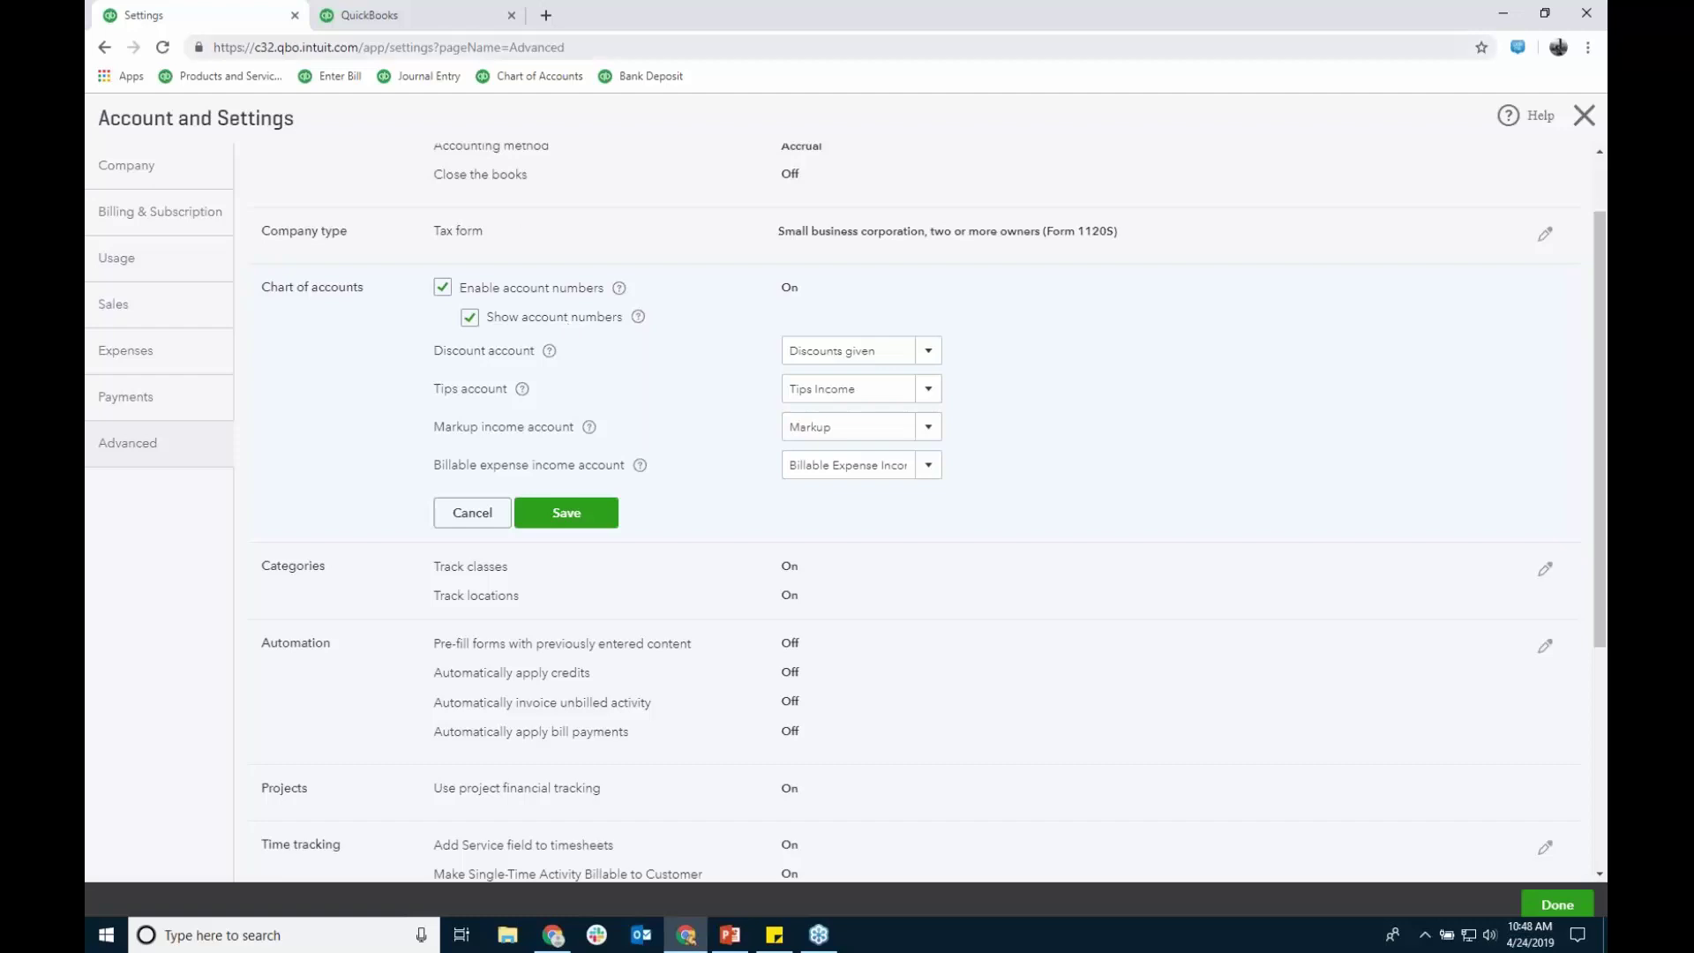
{"action": "left_click", "coordinate": [454, 17]}
{"action": "mouse_move", "coordinate": [208, 617]}
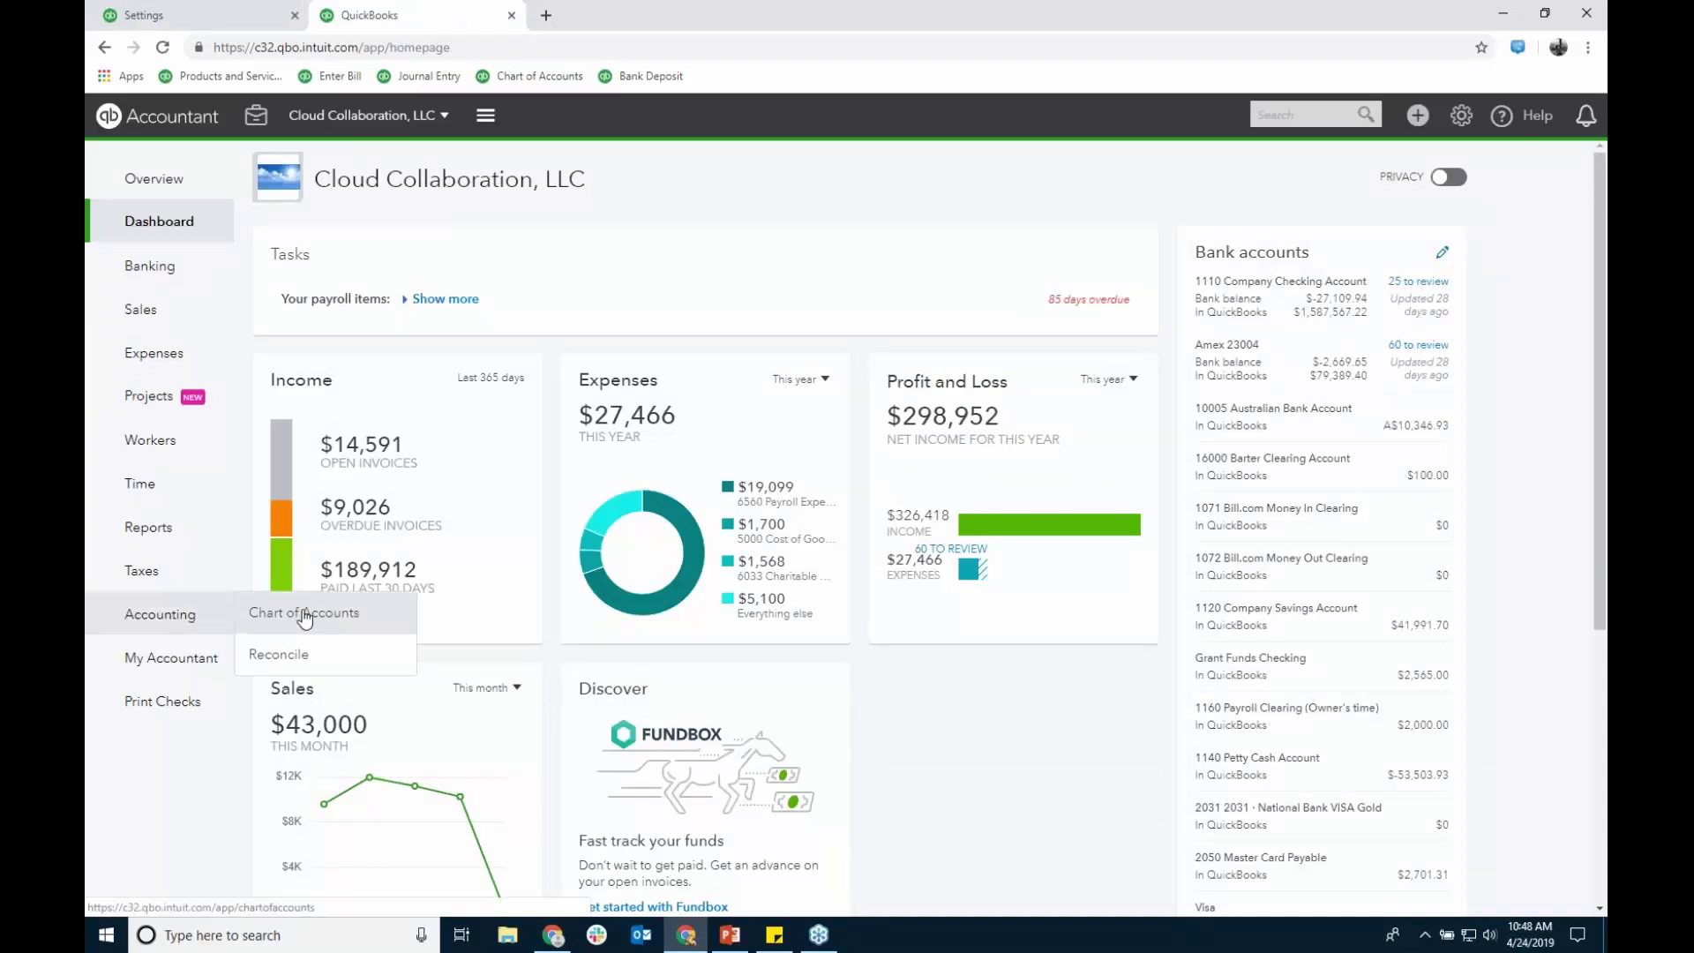
{"action": "left_click", "coordinate": [305, 617]}
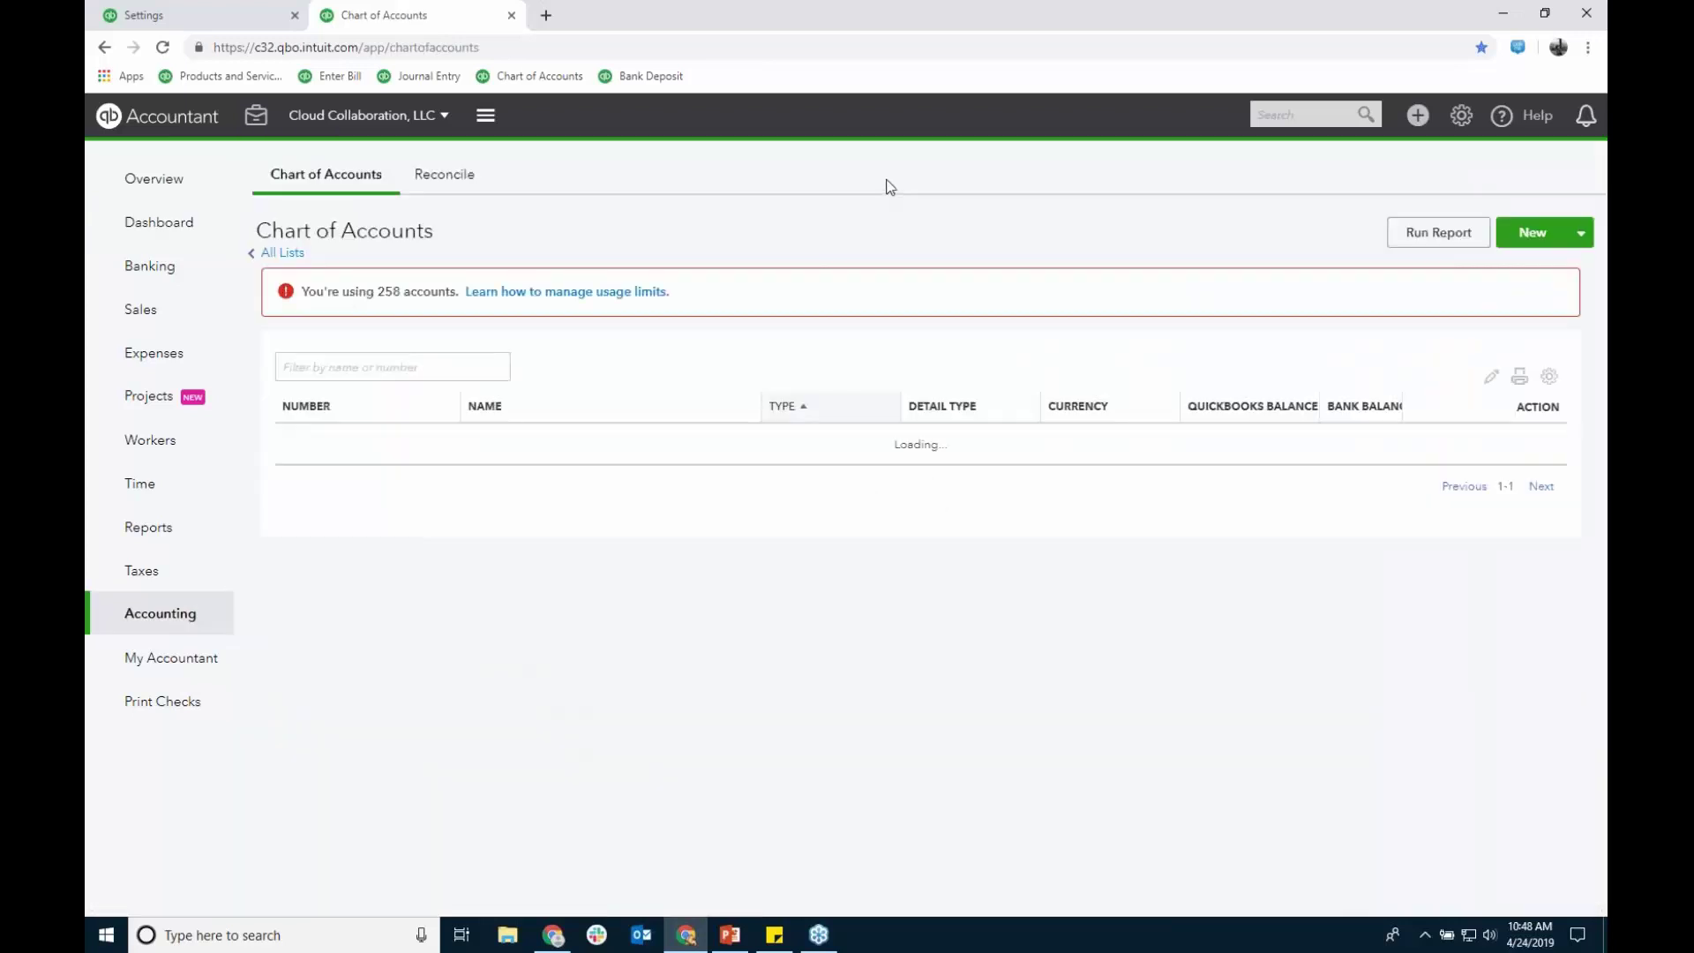
Step: Filter the Chart of Accounts list by "tra" and clear the filter
{"action": "type", "text": "tra"}
{"action": "left_click", "coordinate": [346, 365]}
{"action": "double_click", "coordinate": [346, 365]}
{"action": "key", "text": "BackSpace"}
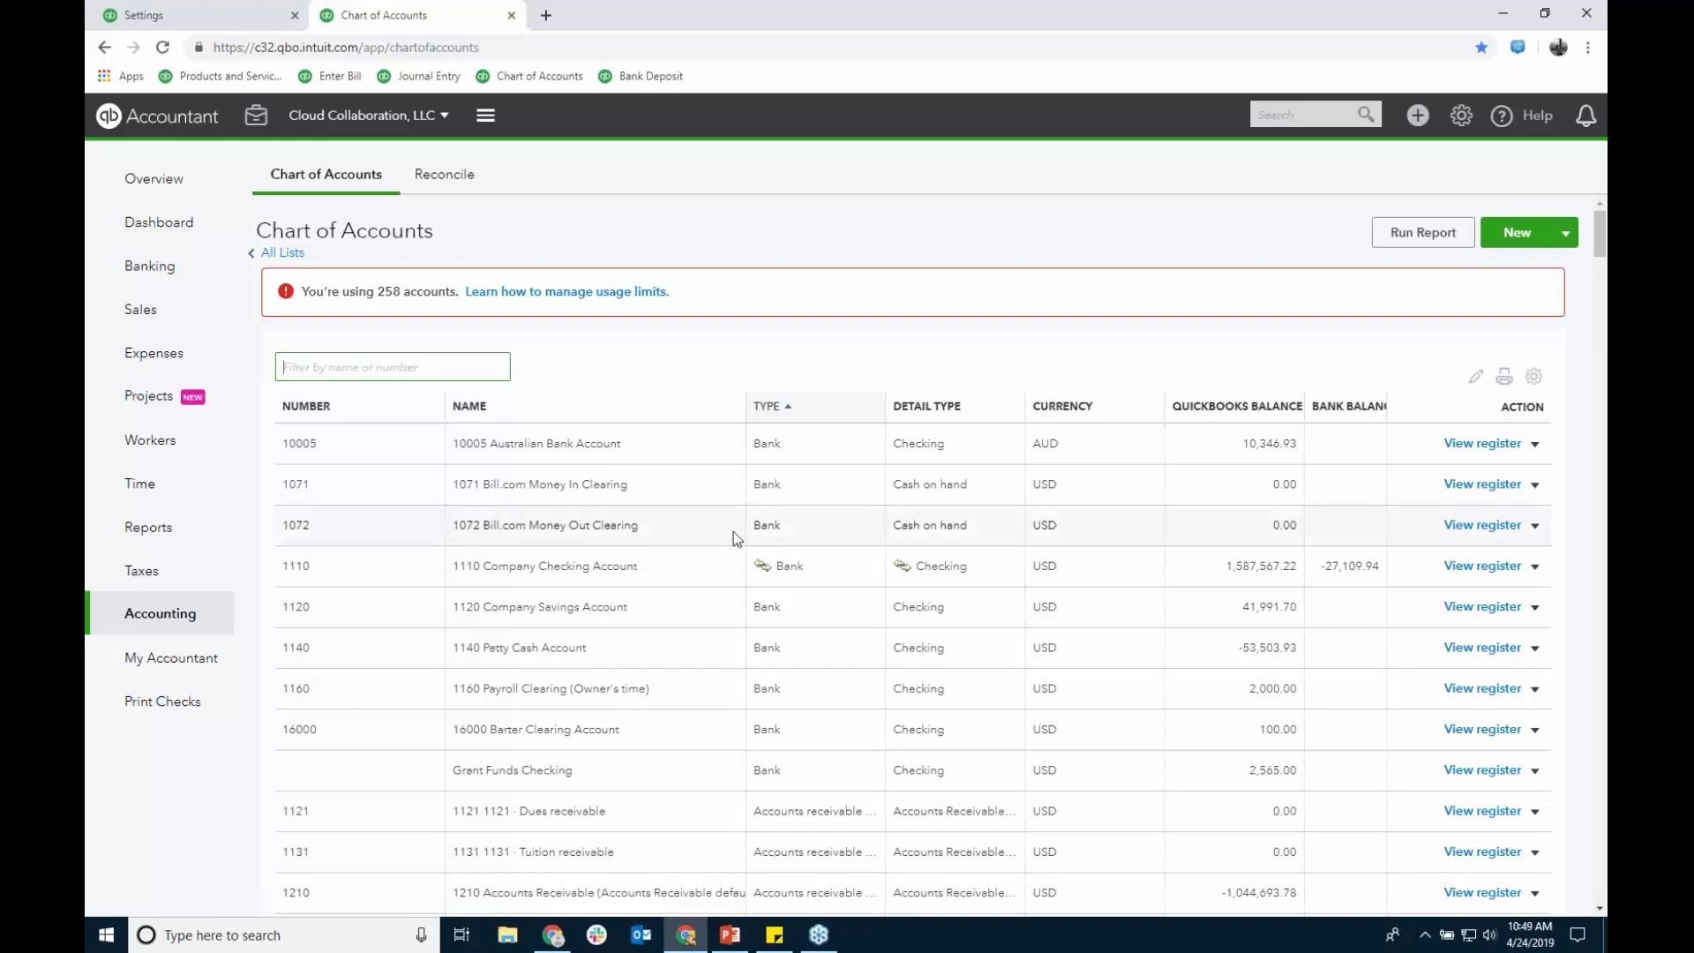
Step: Look through the full account list for accounts with and without account numbers
{"action": "scroll", "coordinate": [369, 642], "scroll_direction": "down", "scroll_amount": 5}
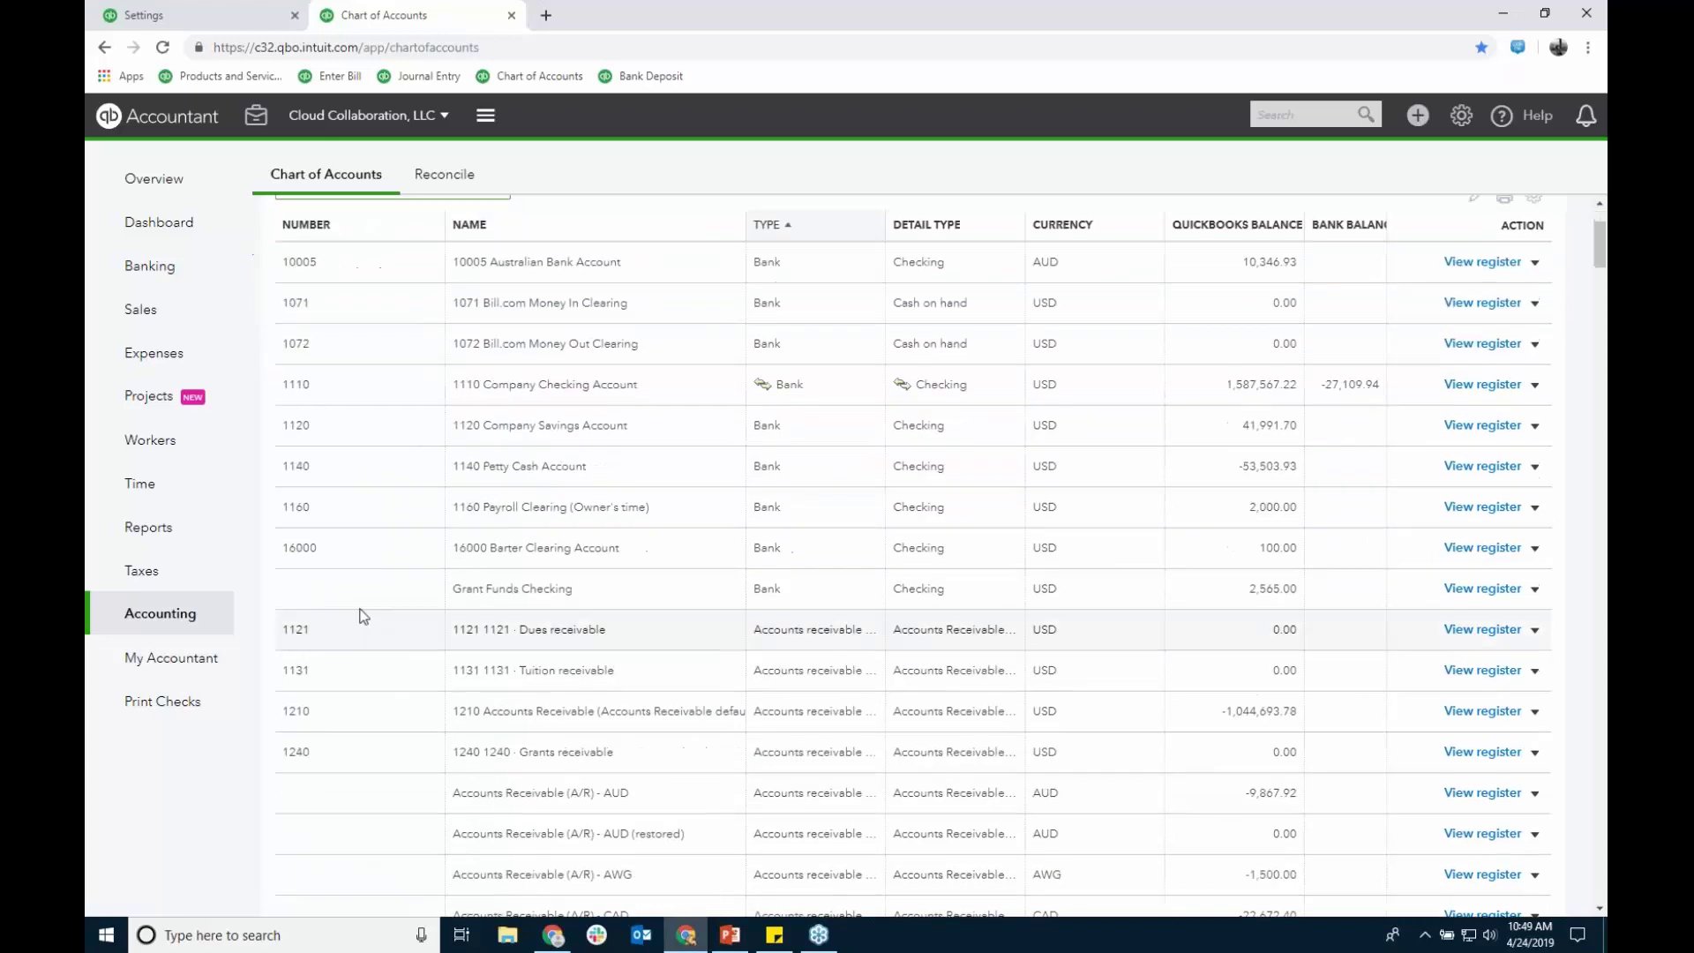
{"action": "scroll", "coordinate": [671, 643], "scroll_direction": "down", "scroll_amount": 7}
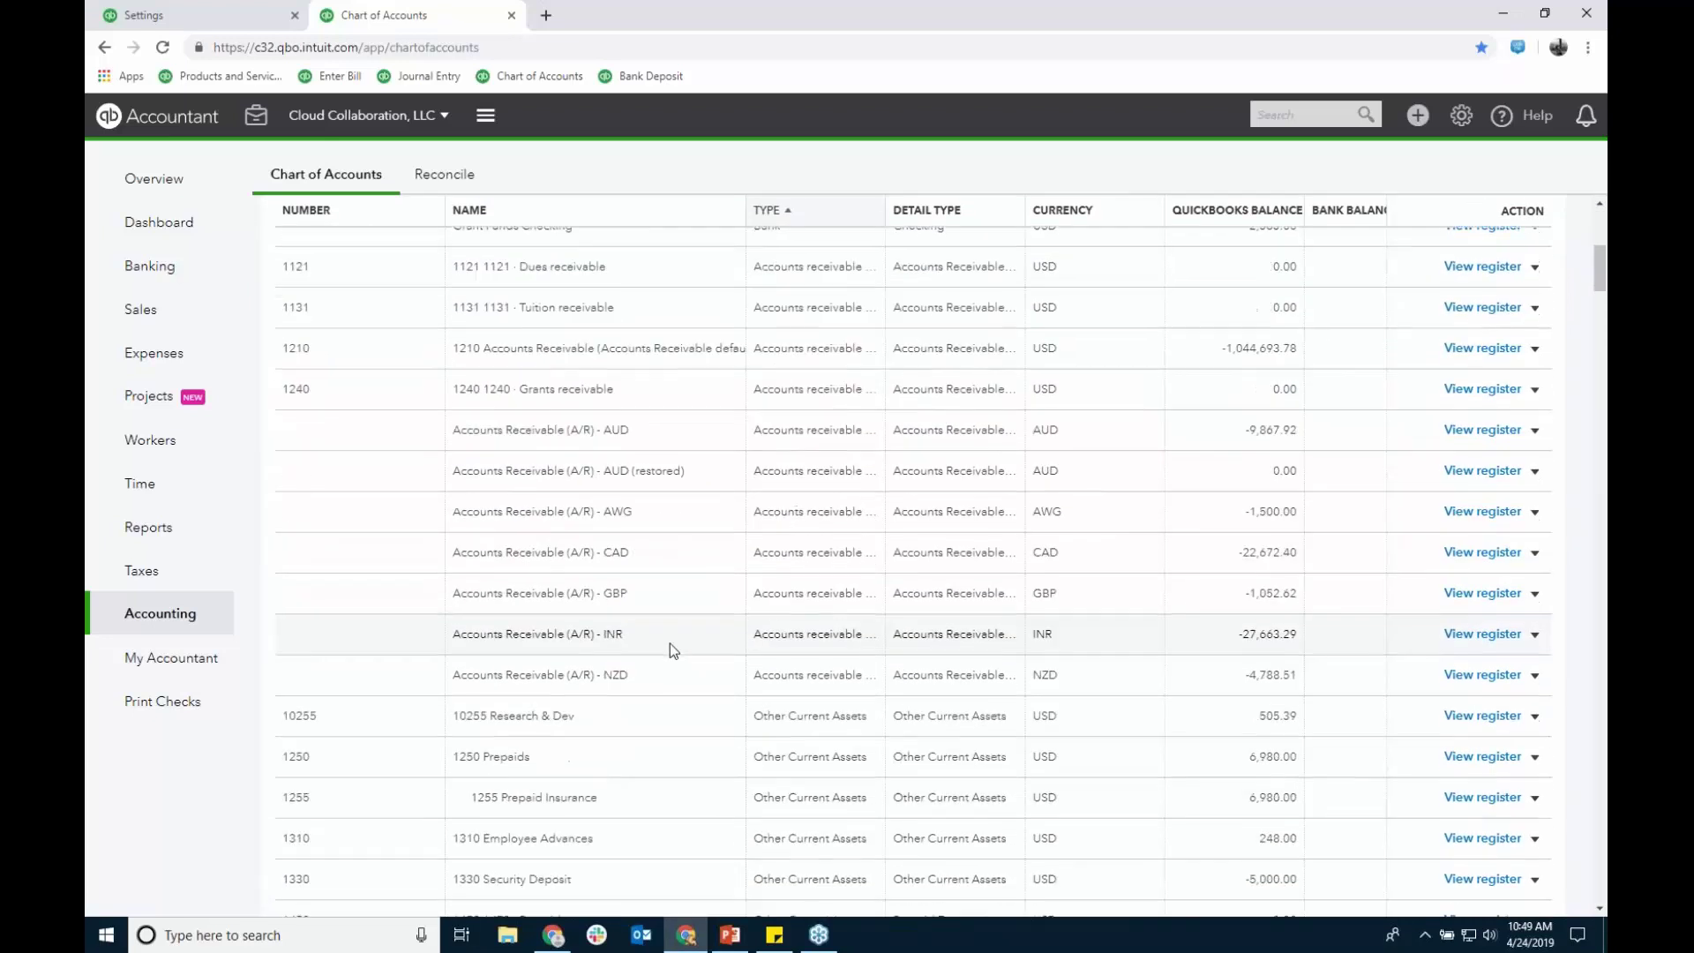
{"action": "scroll", "coordinate": [671, 643], "scroll_direction": "down", "scroll_amount": 3}
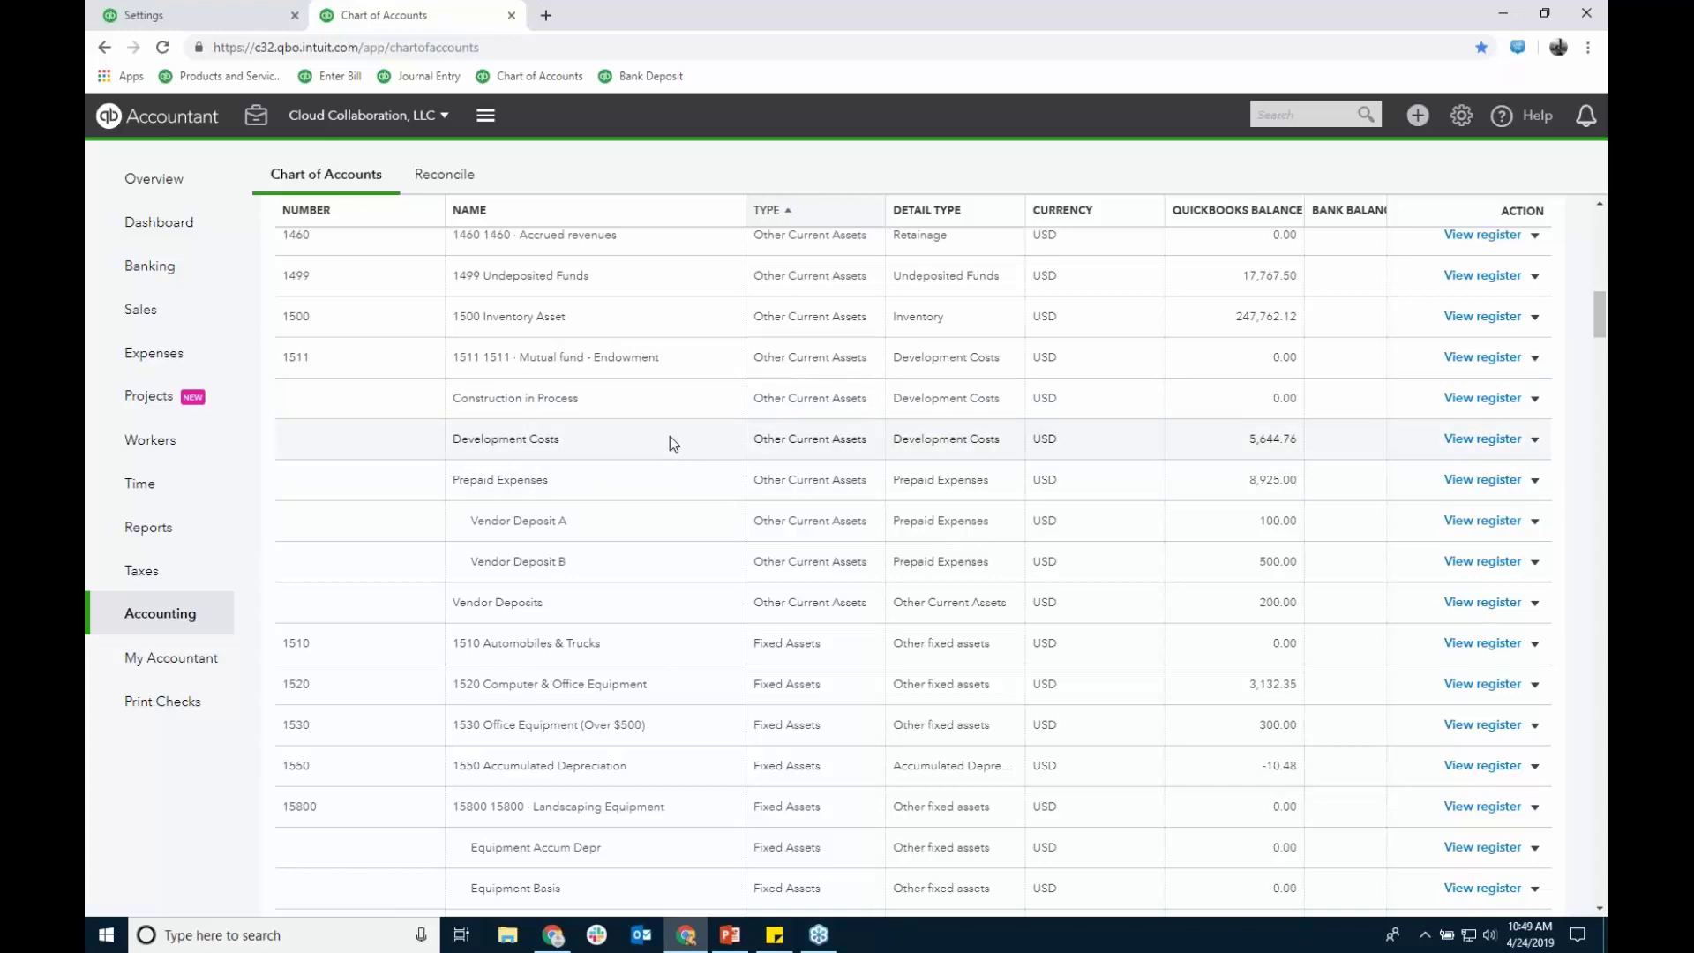
Step: Return to the advanced settings, cancel editing the Chart of accounts section, and open the Categories section for editing
{"action": "scroll", "coordinate": [667, 433], "scroll_direction": "up", "scroll_amount": 10}
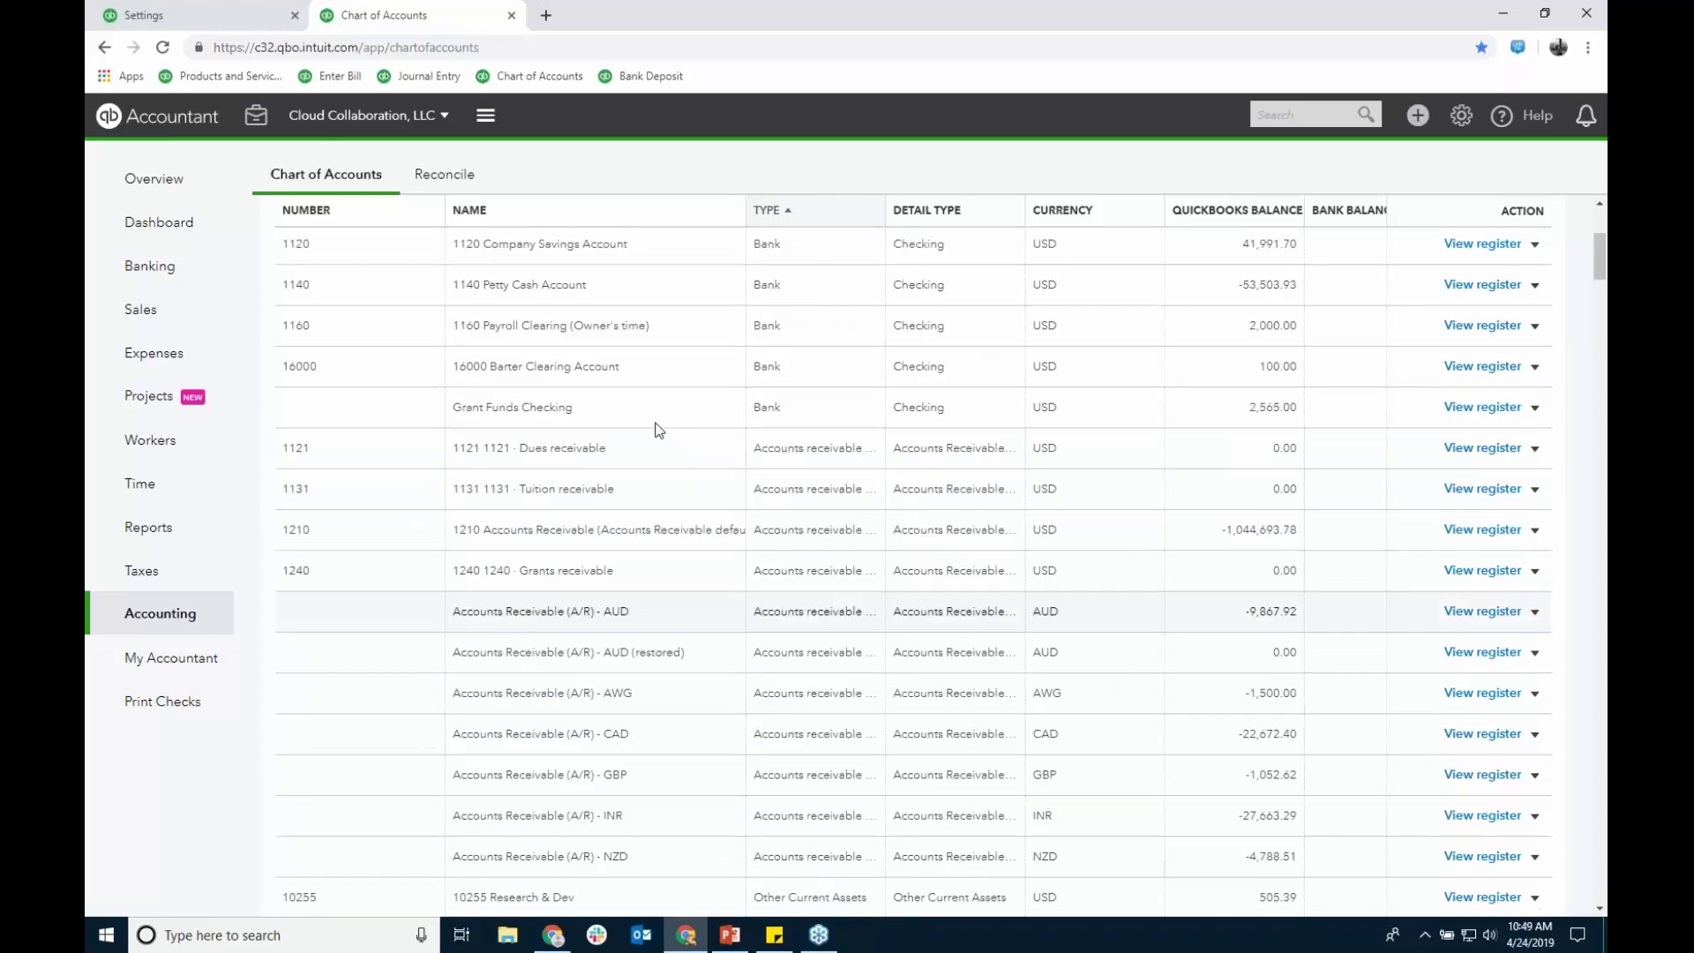
{"action": "left_click", "coordinate": [237, 20]}
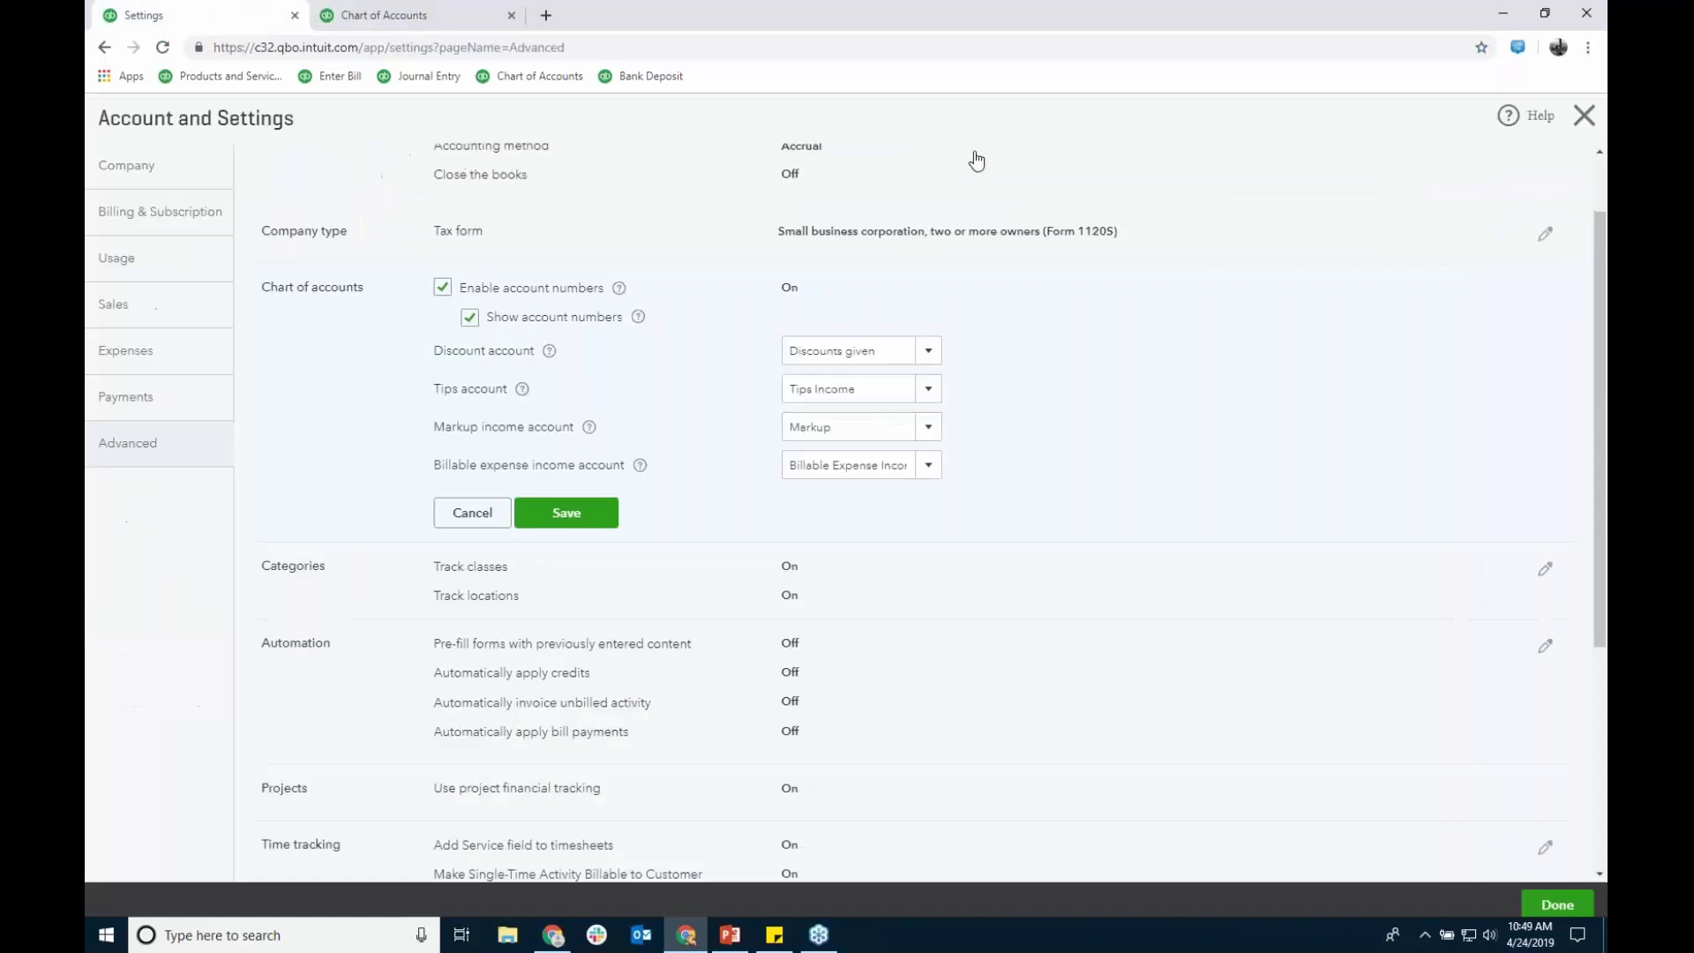
{"action": "left_click", "coordinate": [465, 515]}
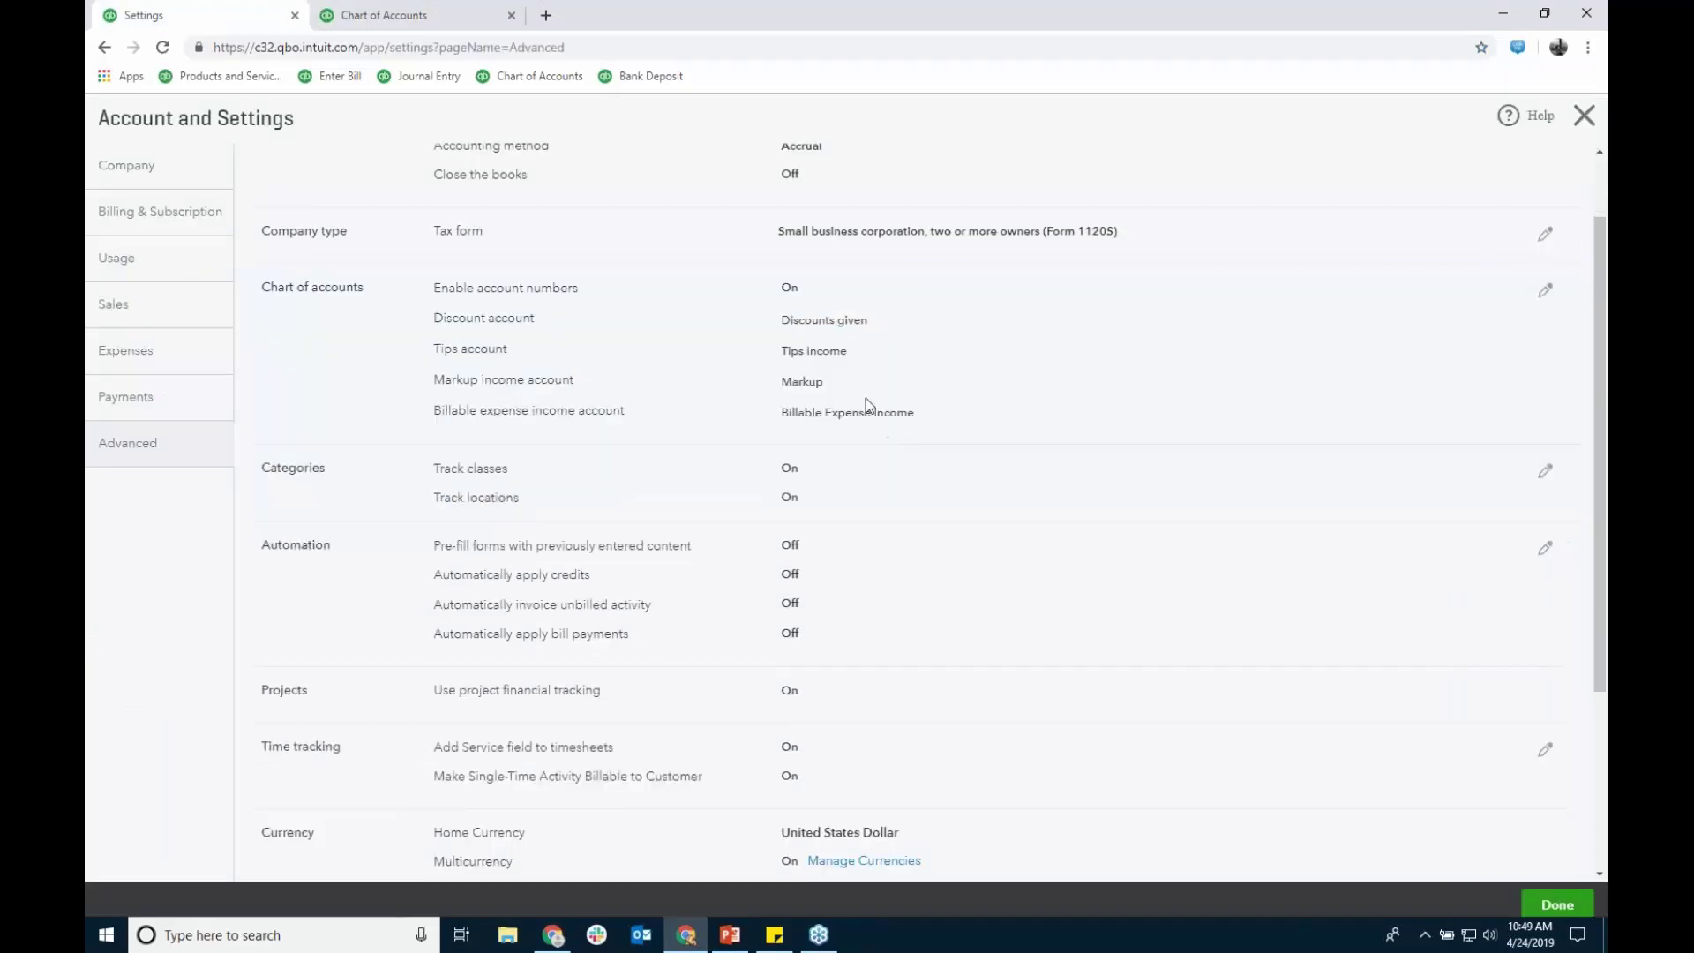
{"action": "double_click", "coordinate": [925, 493]}
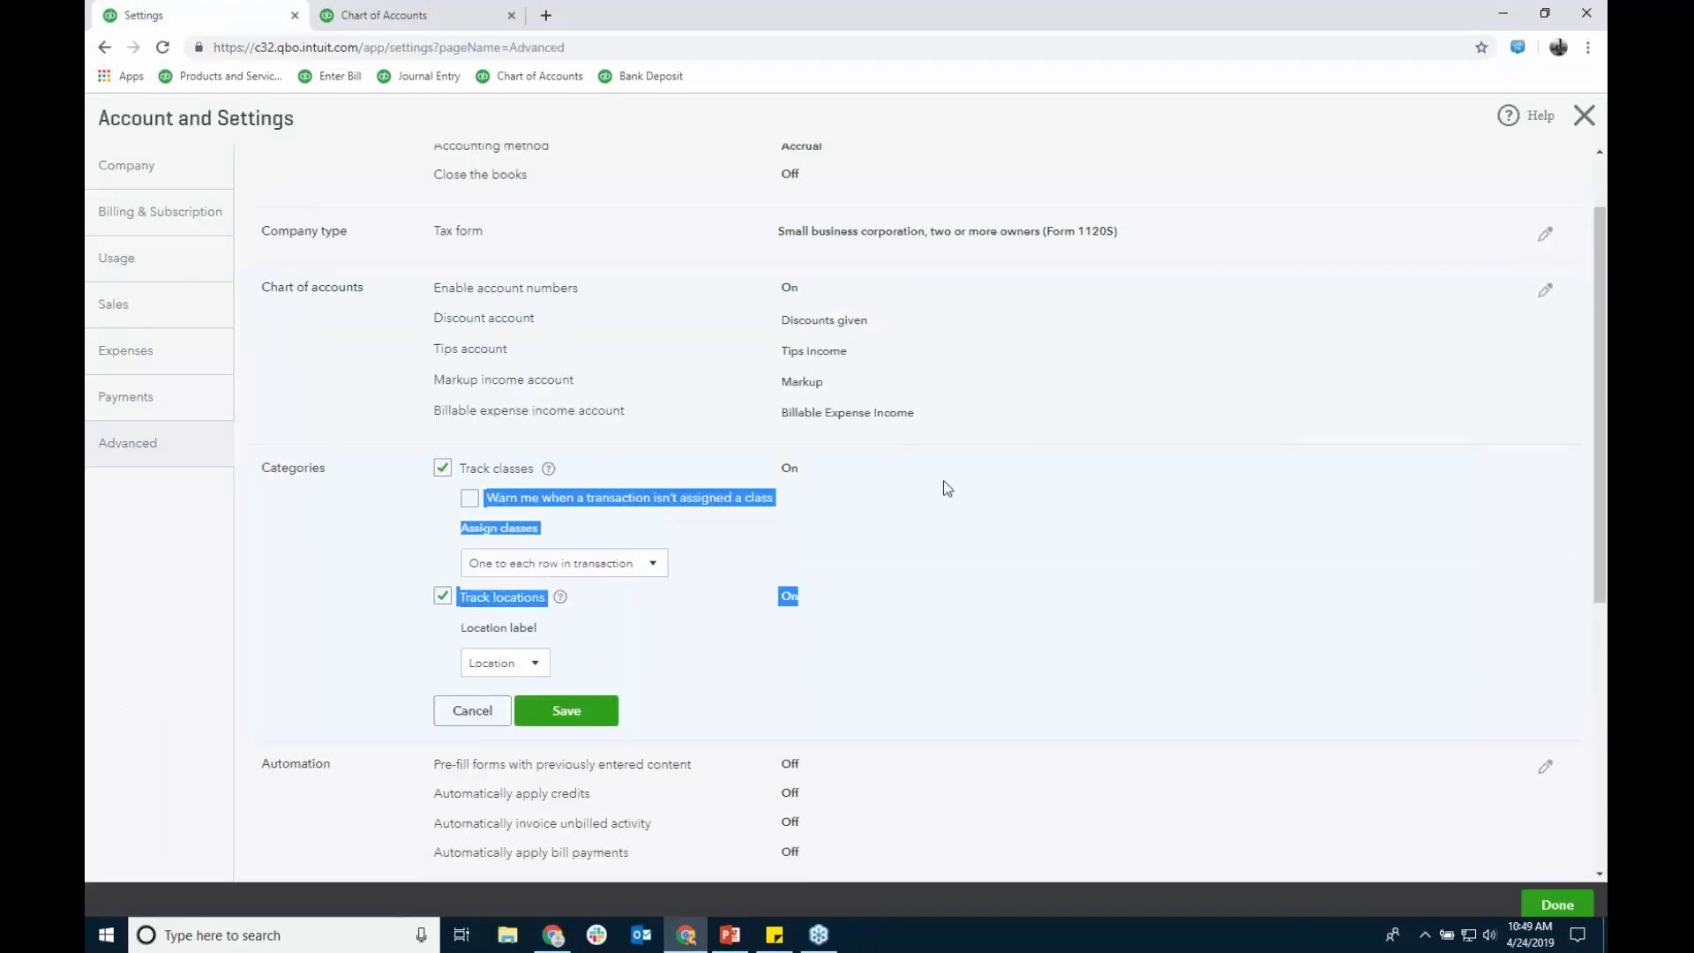
{"action": "left_click", "coordinate": [1003, 550]}
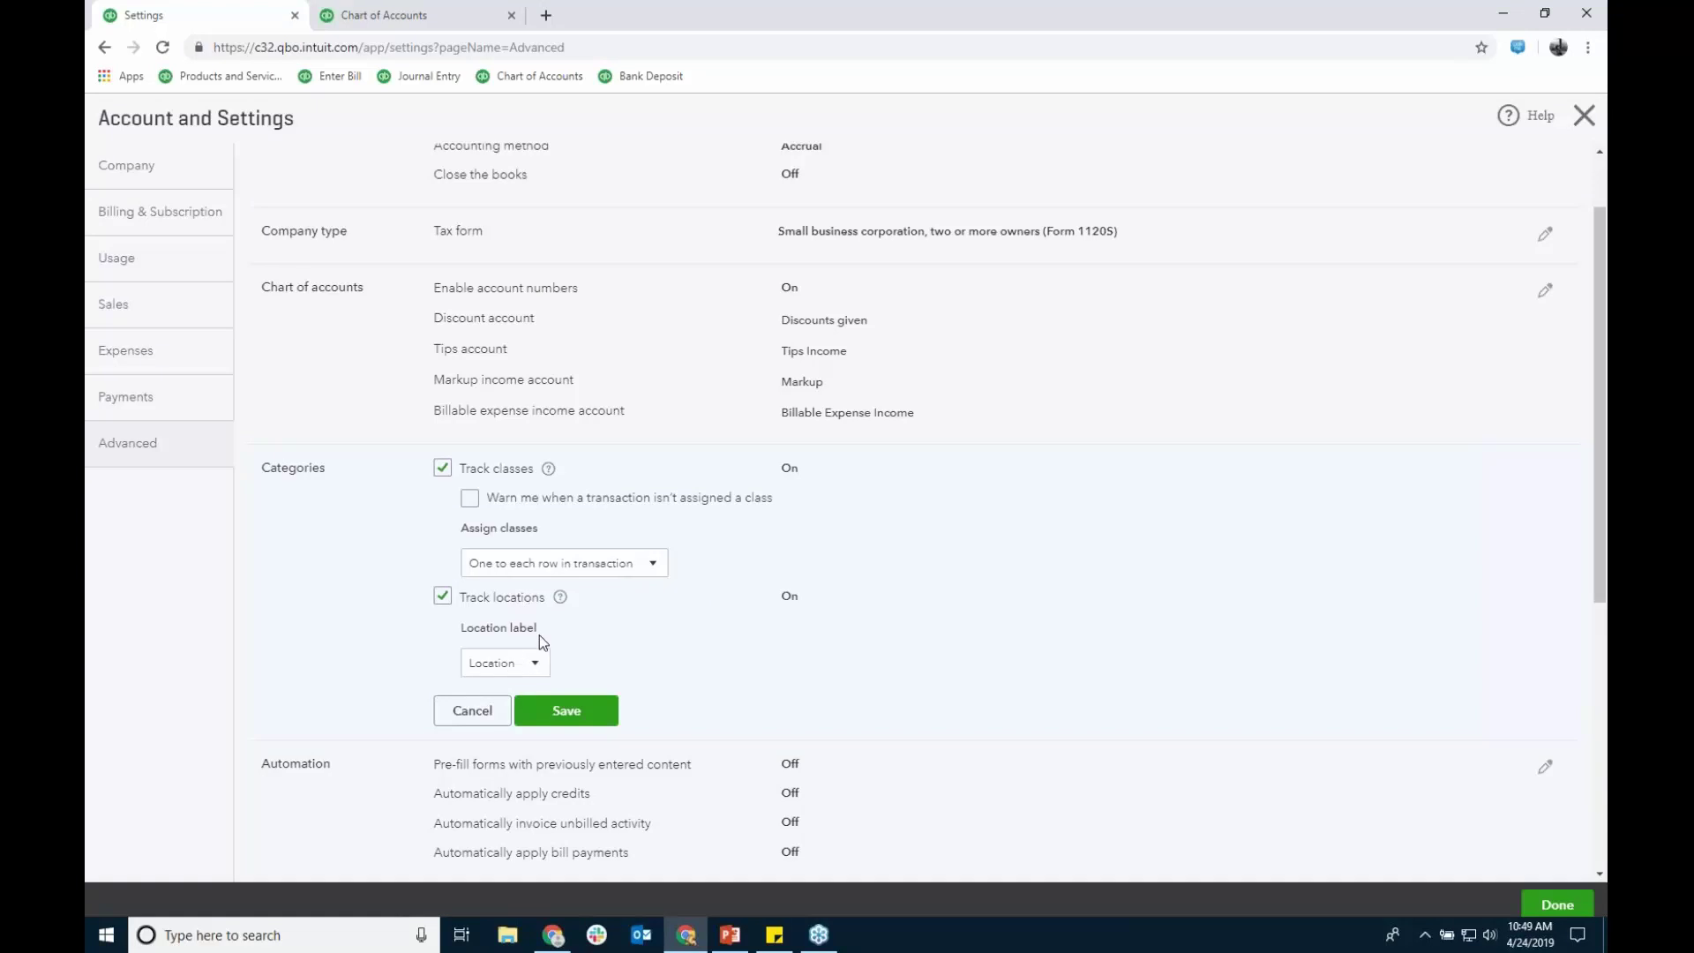
Step: Duplicate the Chart of Accounts browser tab, dismiss the translation offer, and start a new vendor bill there
{"action": "left_click", "coordinate": [446, 16]}
{"action": "right_click", "coordinate": [464, 19]}
{"action": "left_click", "coordinate": [512, 87]}
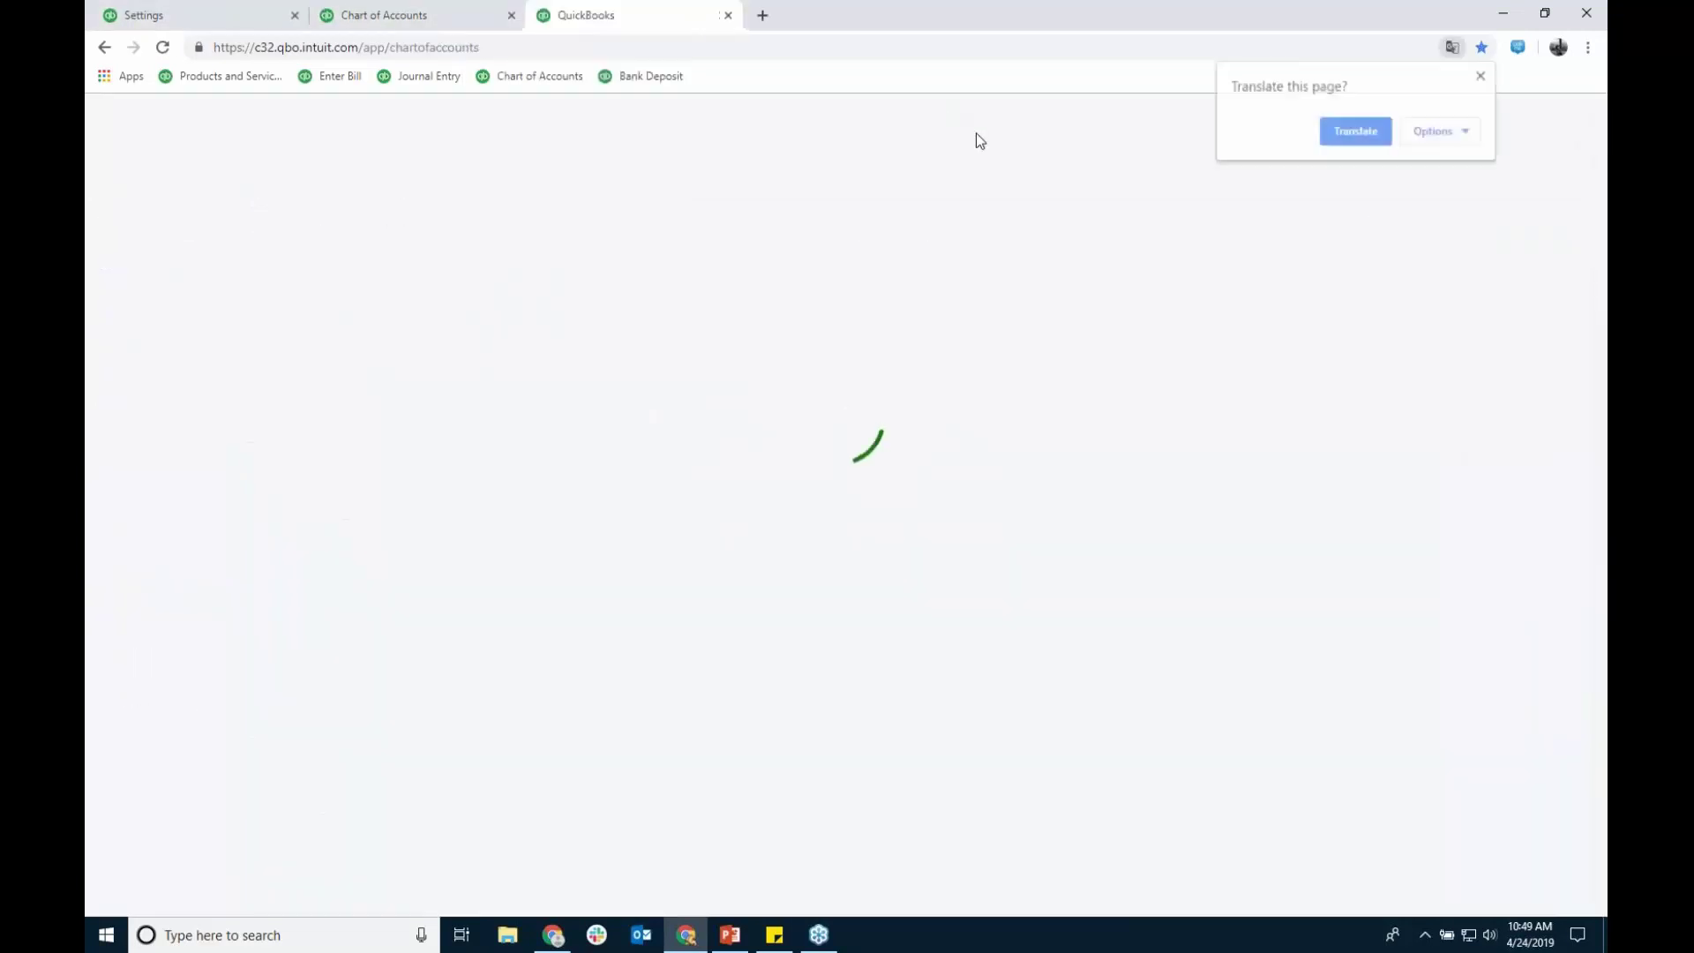
{"action": "left_click", "coordinate": [1482, 75]}
{"action": "left_click", "coordinate": [1460, 117]}
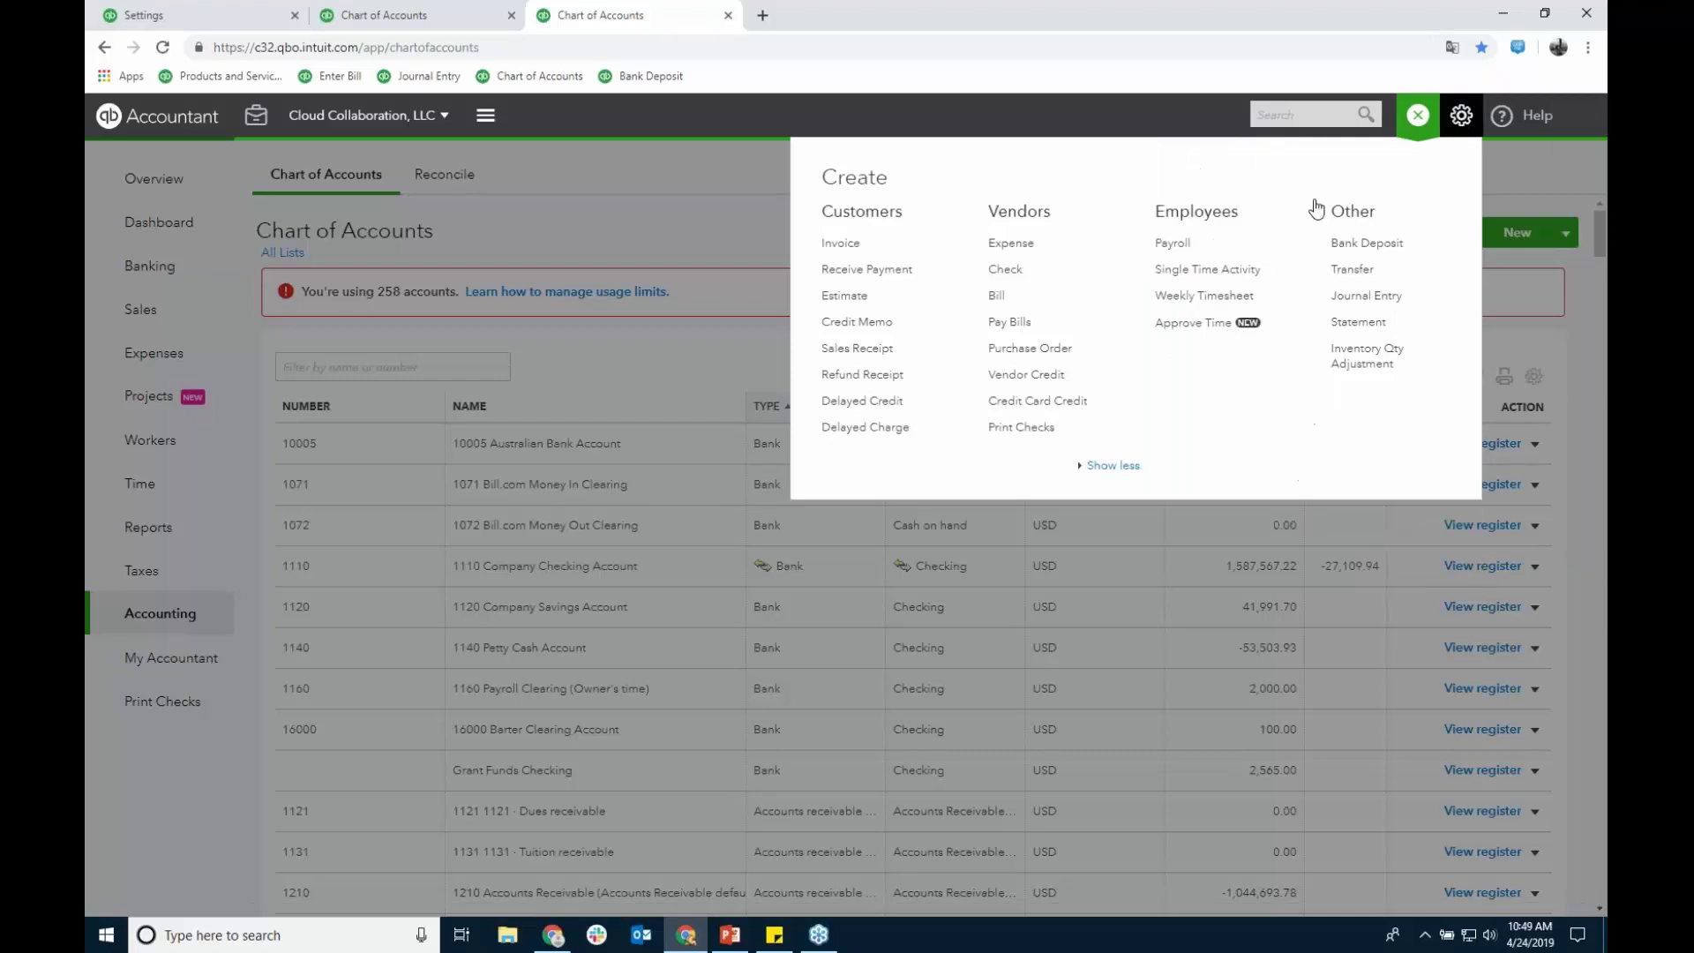
{"action": "left_click", "coordinate": [998, 294]}
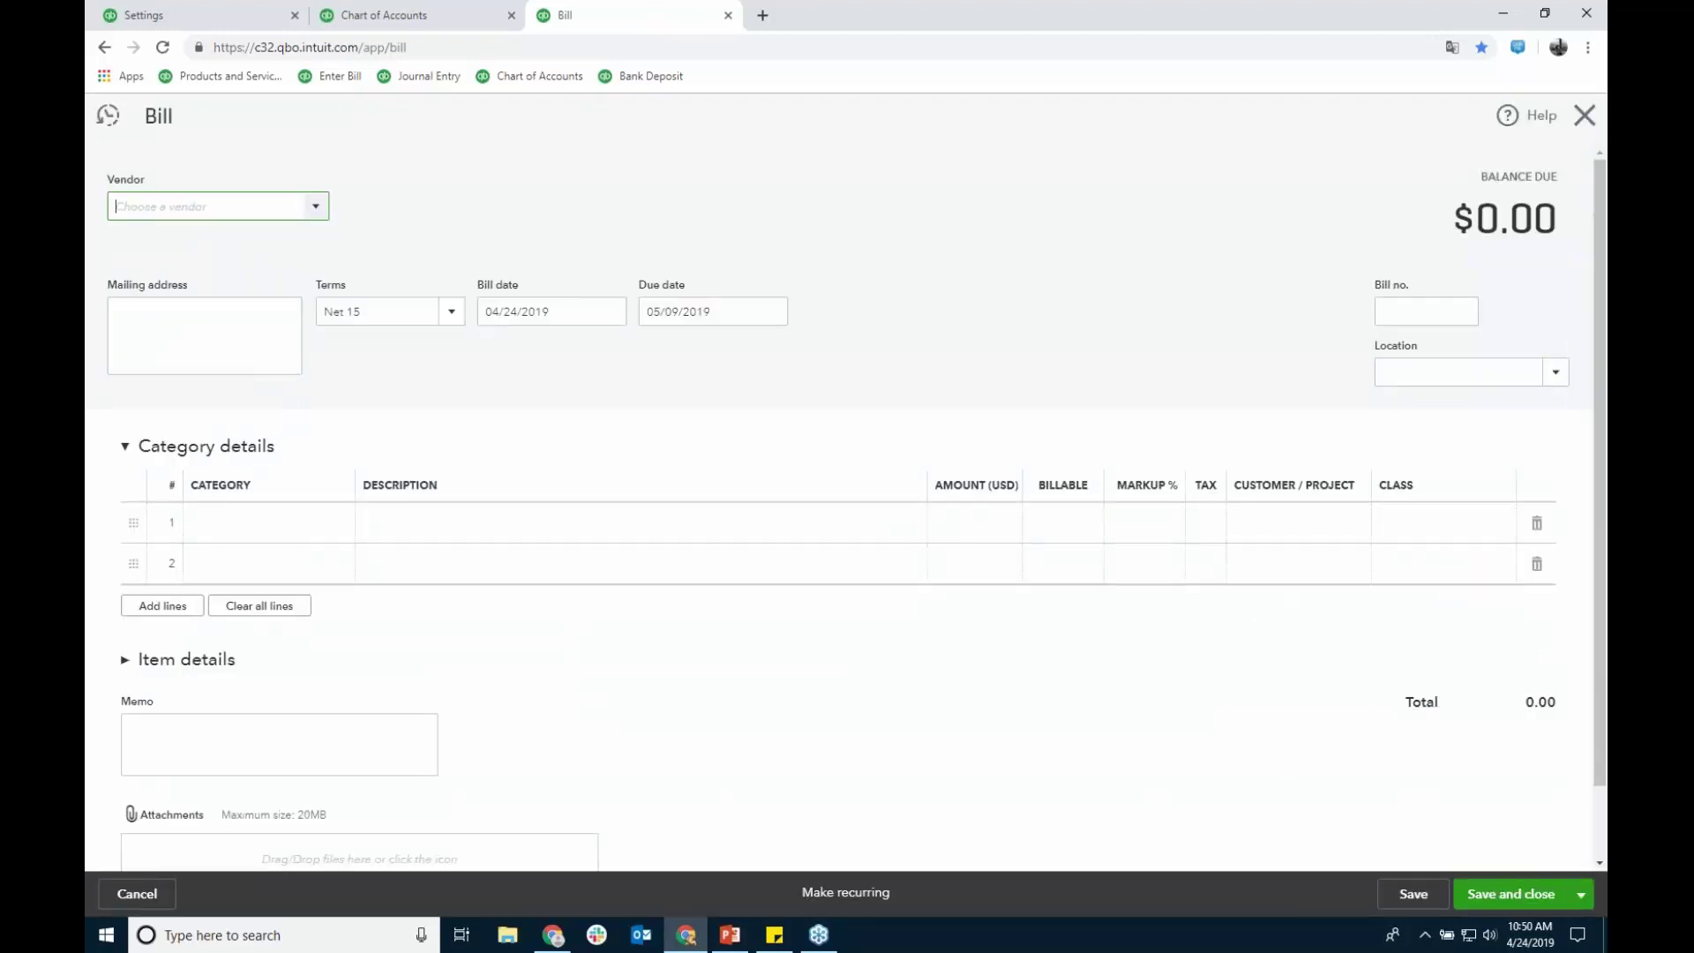
Step: Open the 04/22/2019 Baeck Accounting bill from the recent bills list
{"action": "left_click", "coordinate": [107, 122]}
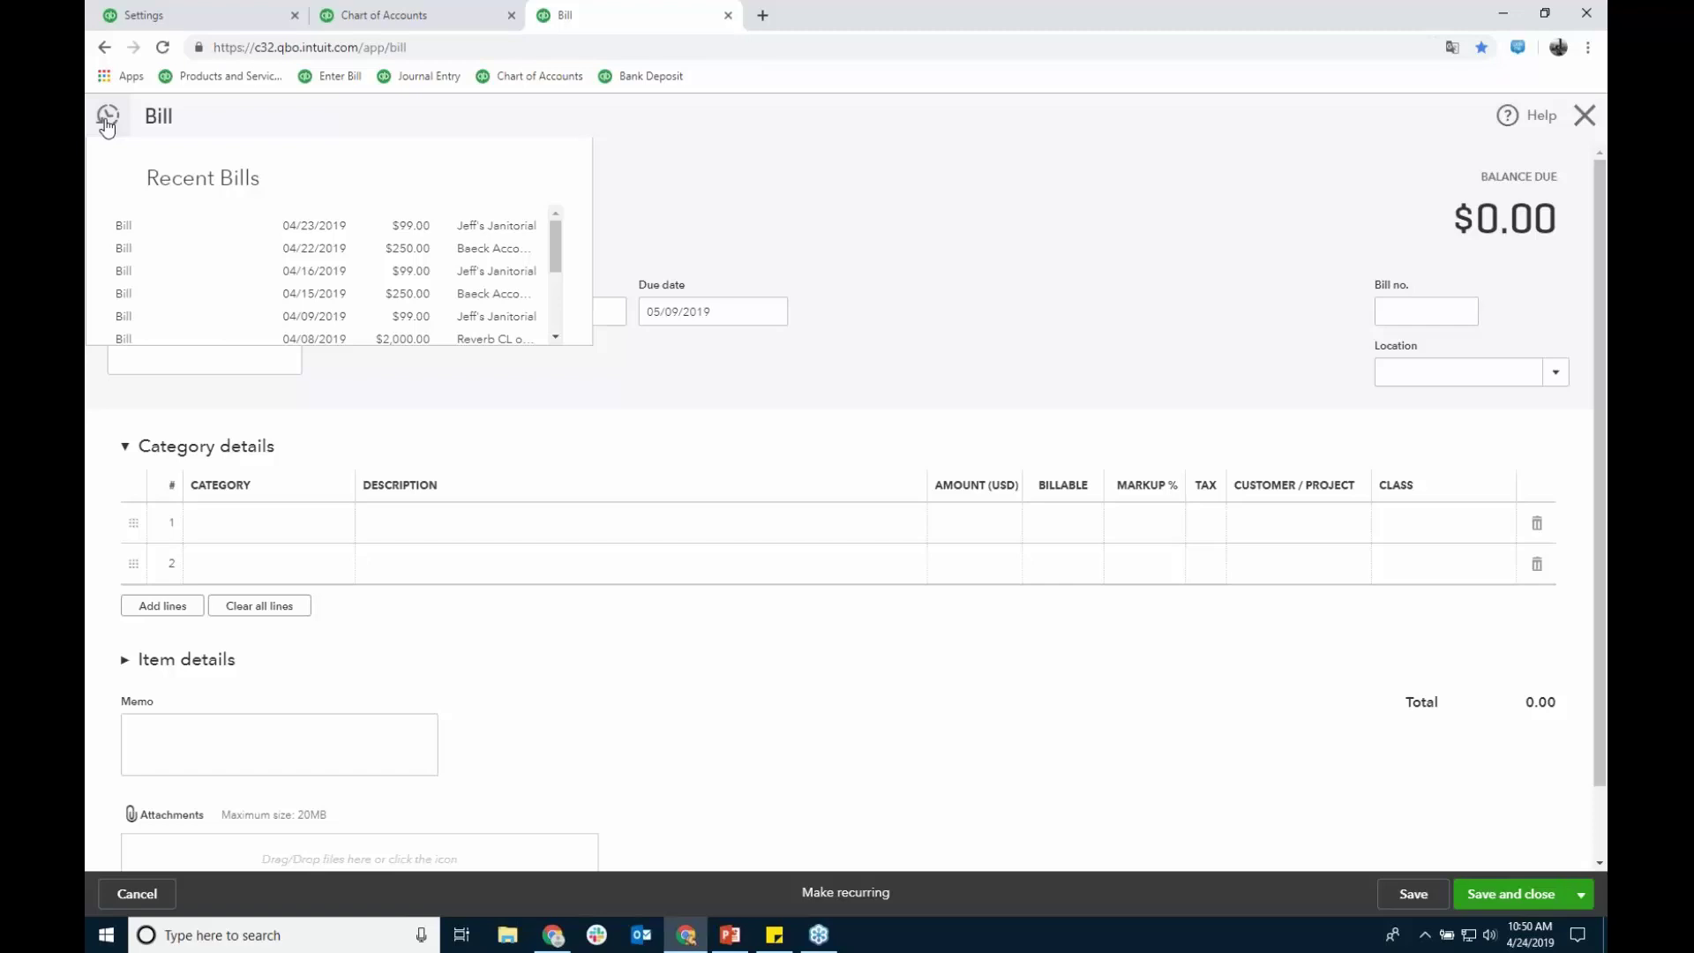
{"action": "left_click", "coordinate": [107, 121]}
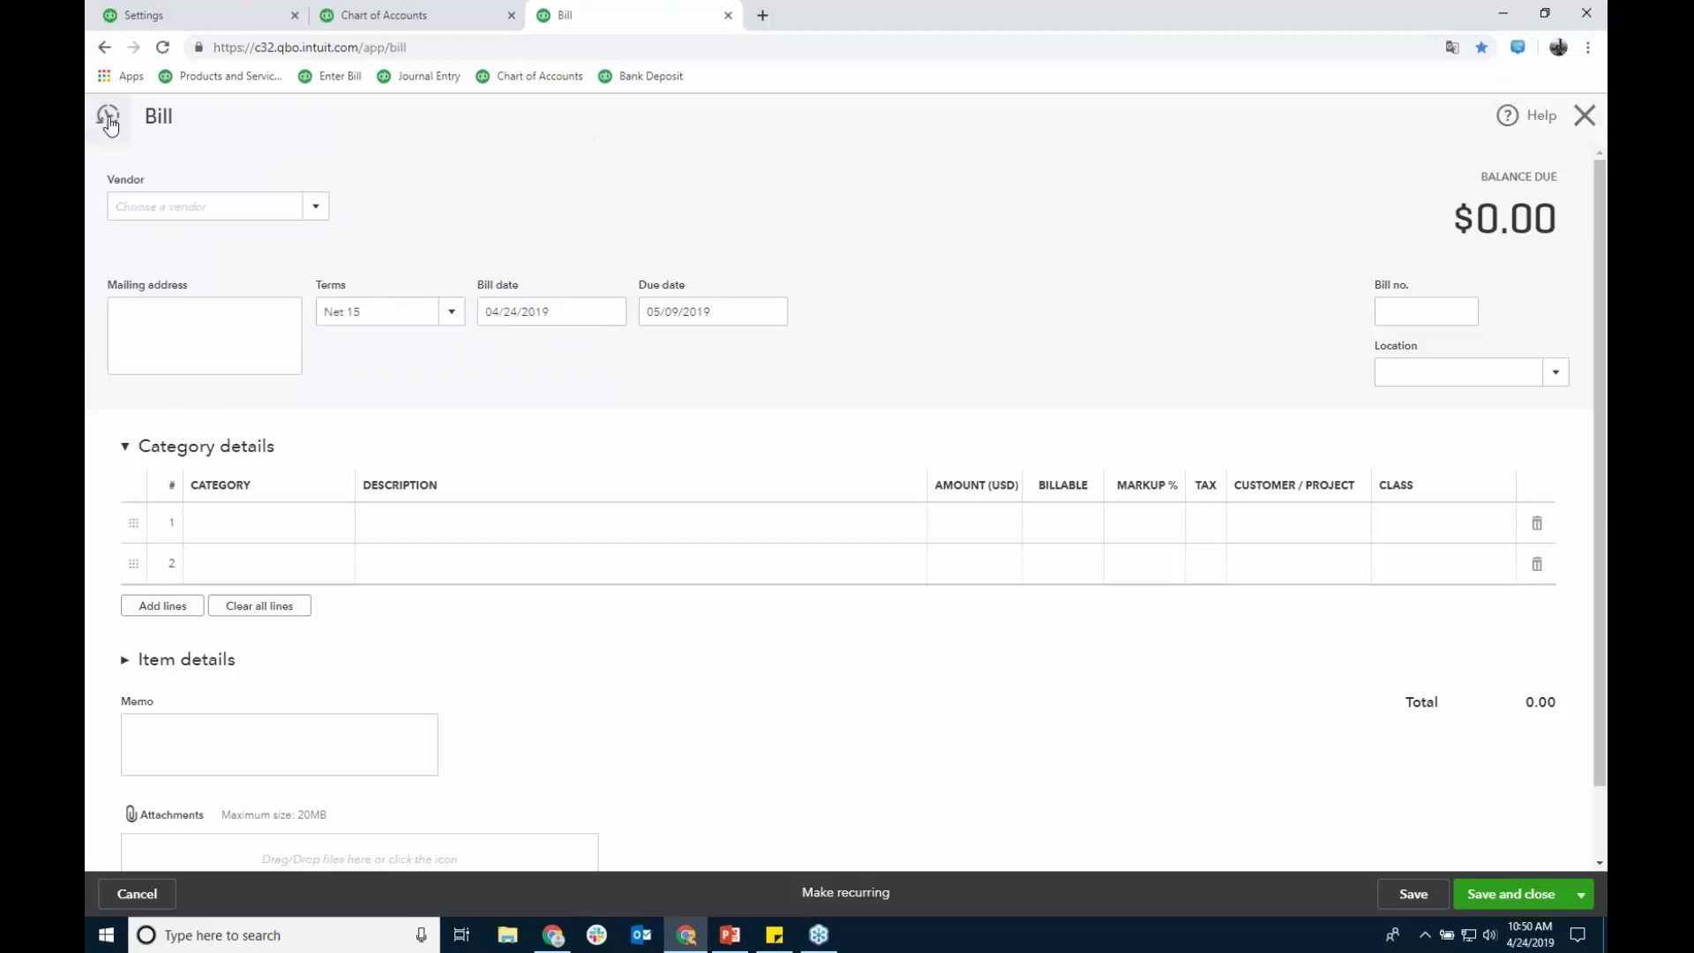
{"action": "left_click", "coordinate": [106, 122]}
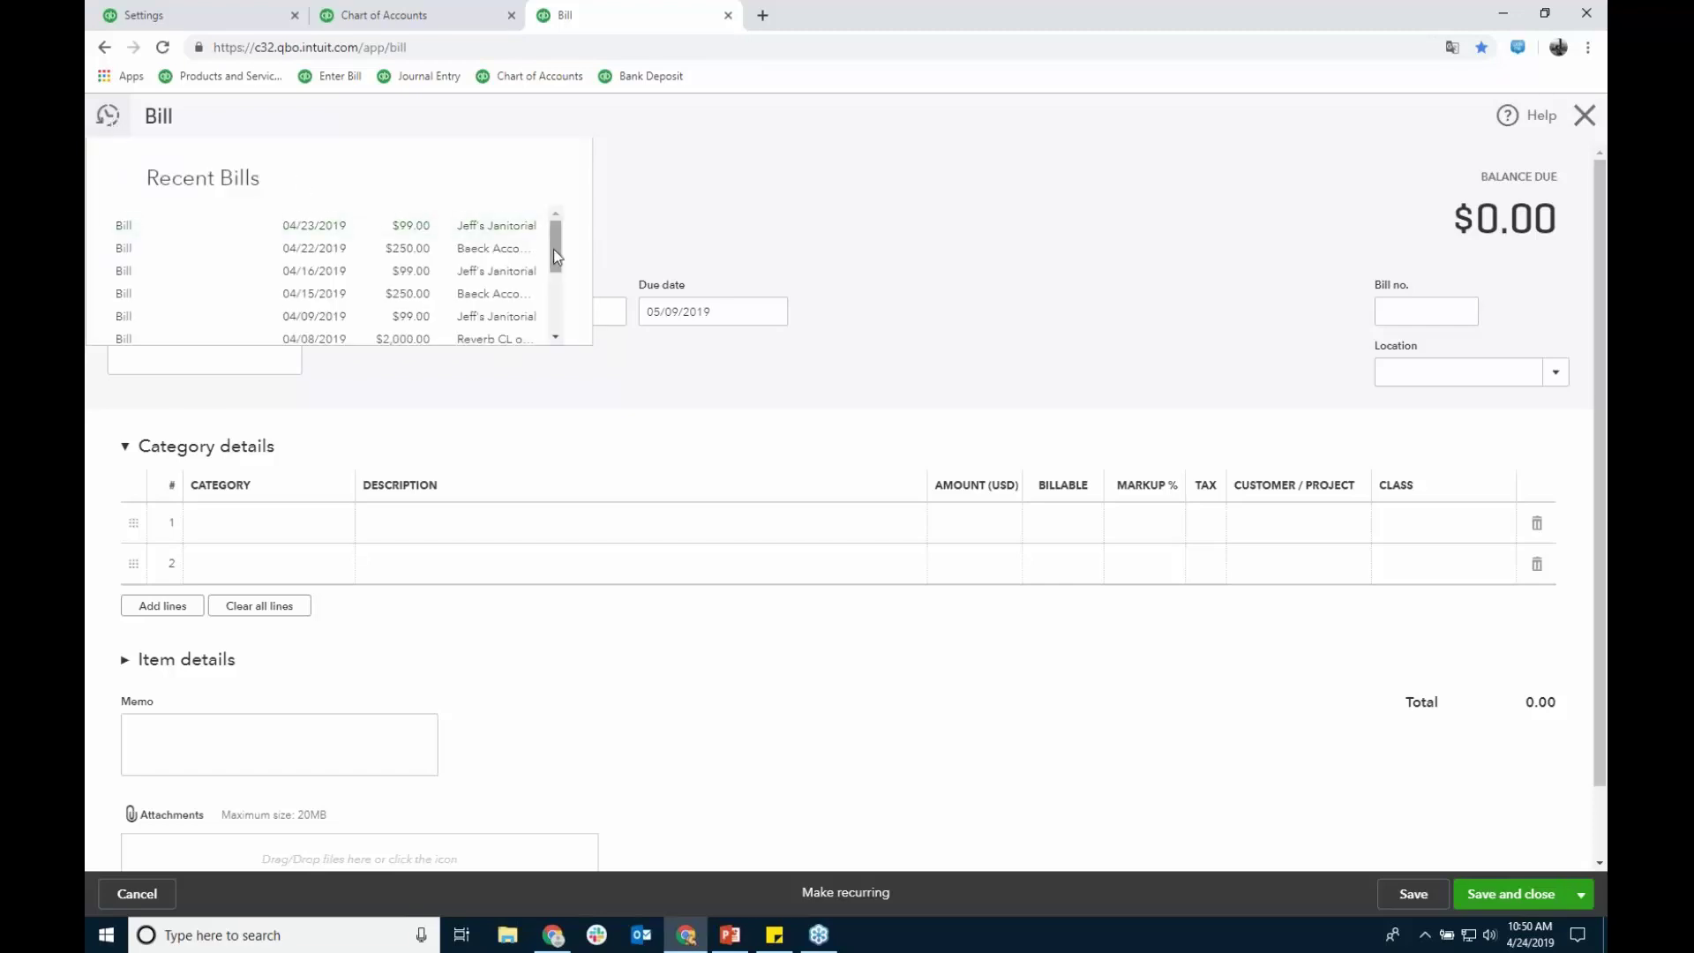
{"action": "left_click", "coordinate": [500, 254]}
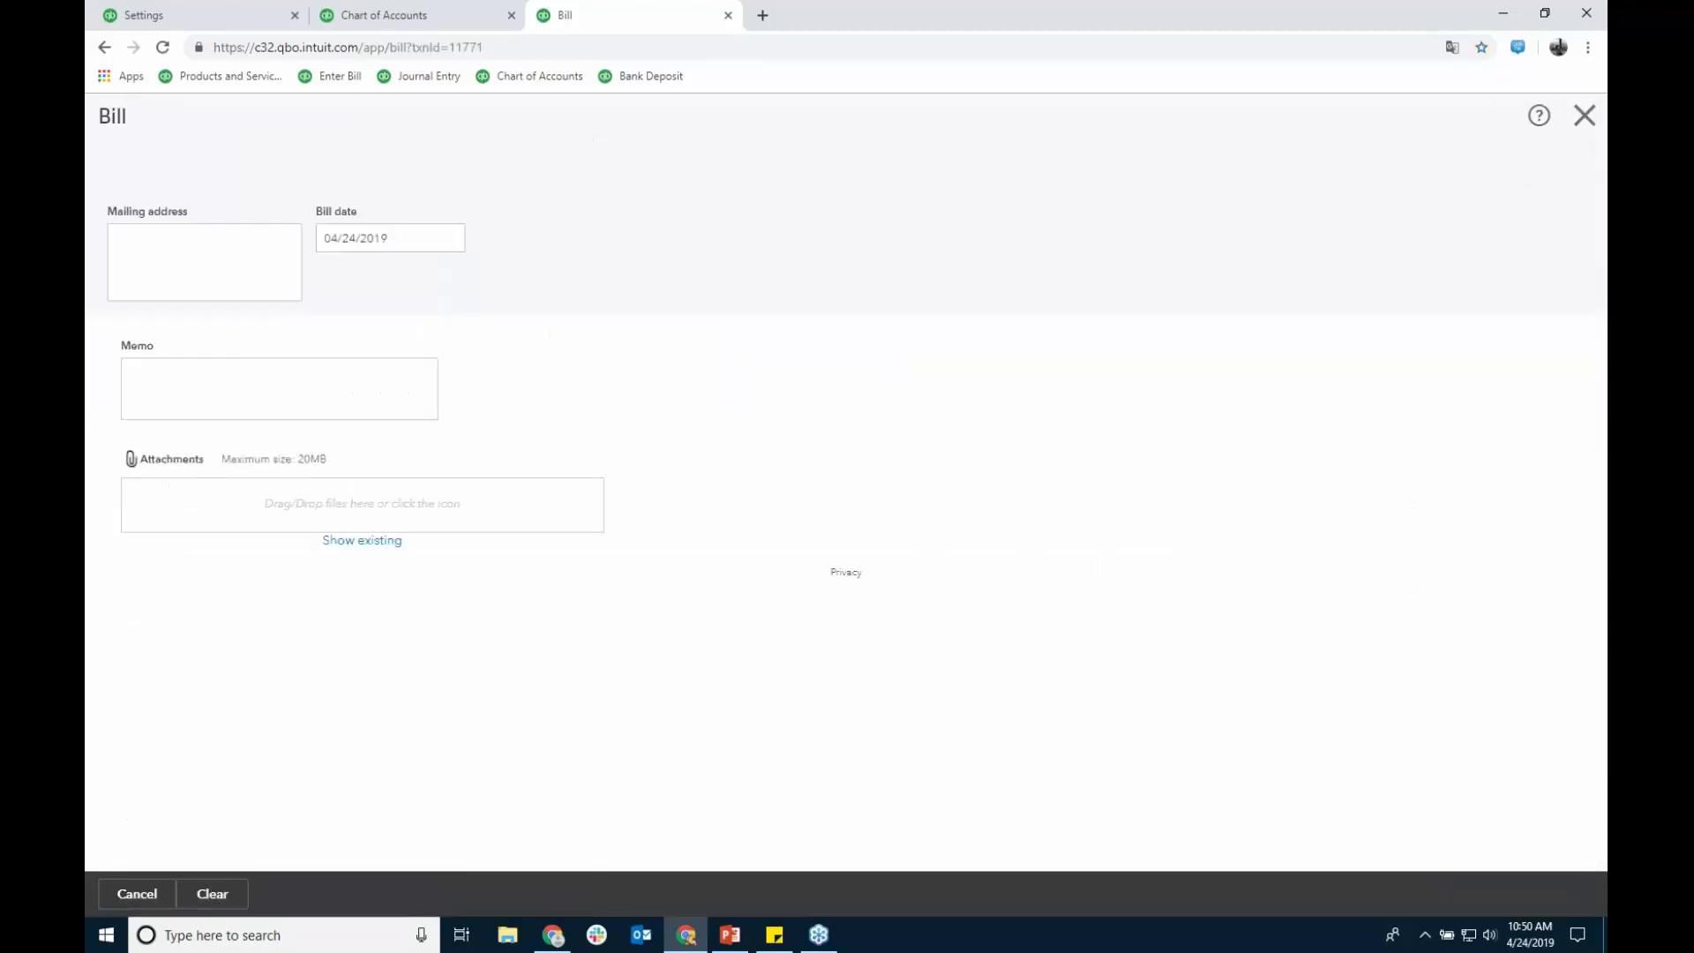
Step: Add a second category line to the bill for 68100 Telephone Expense with an amount of 100
{"action": "left_click", "coordinate": [287, 612]}
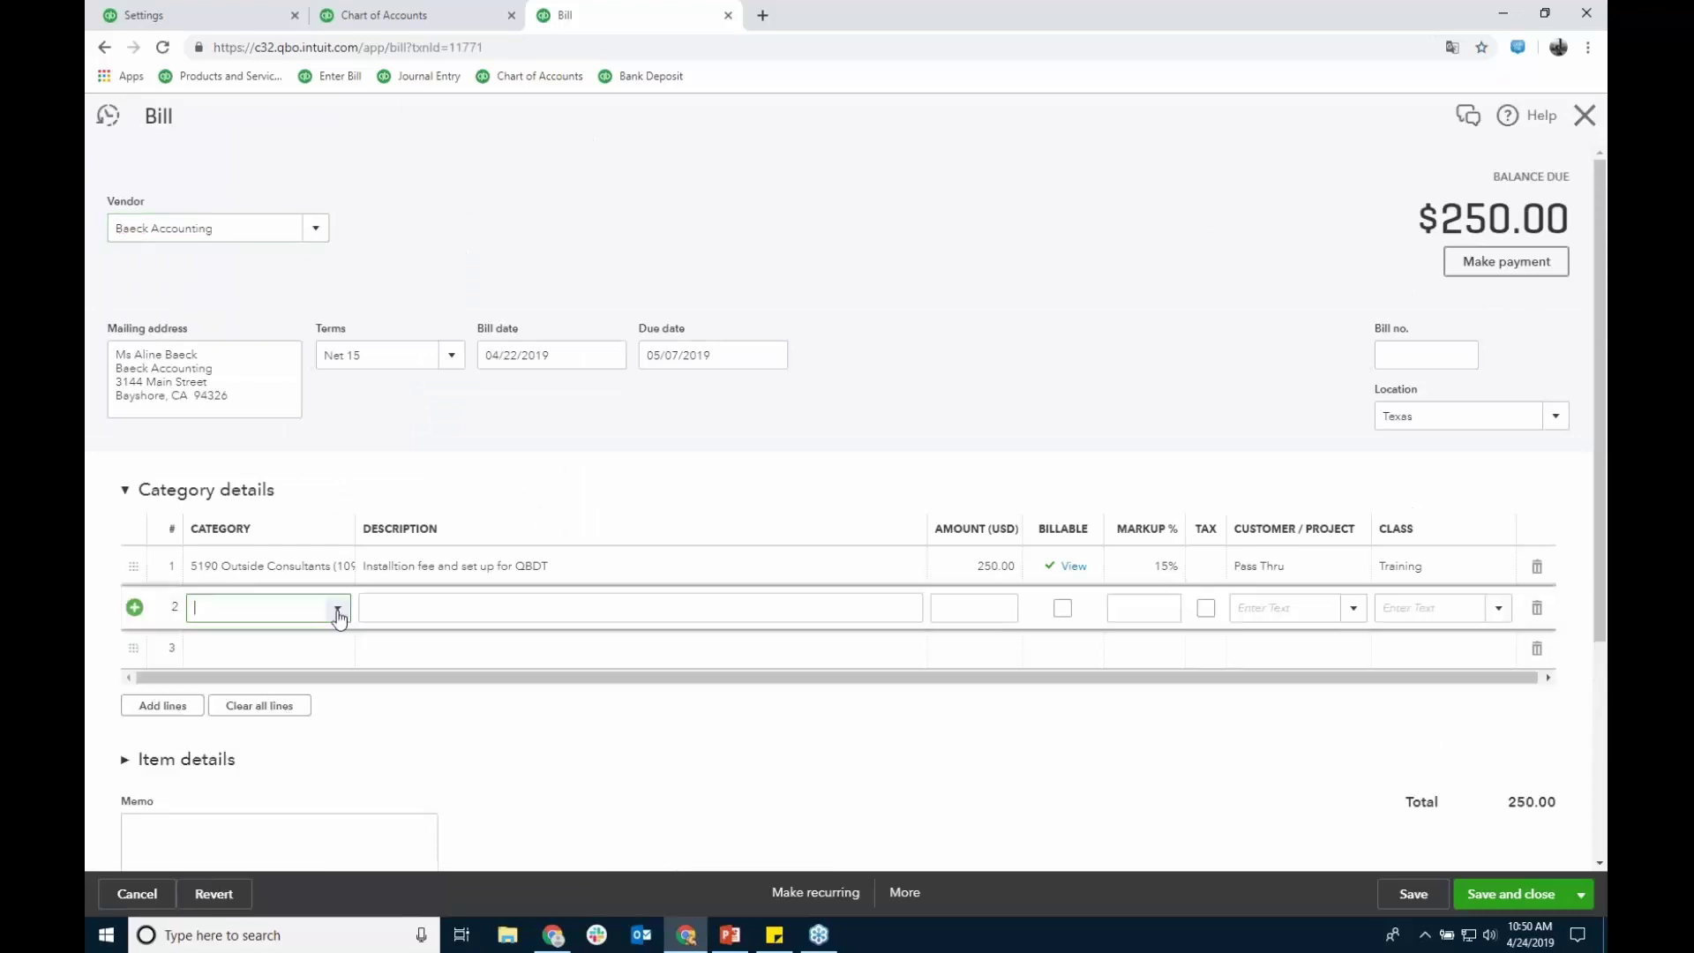
{"action": "left_click", "coordinate": [340, 610]}
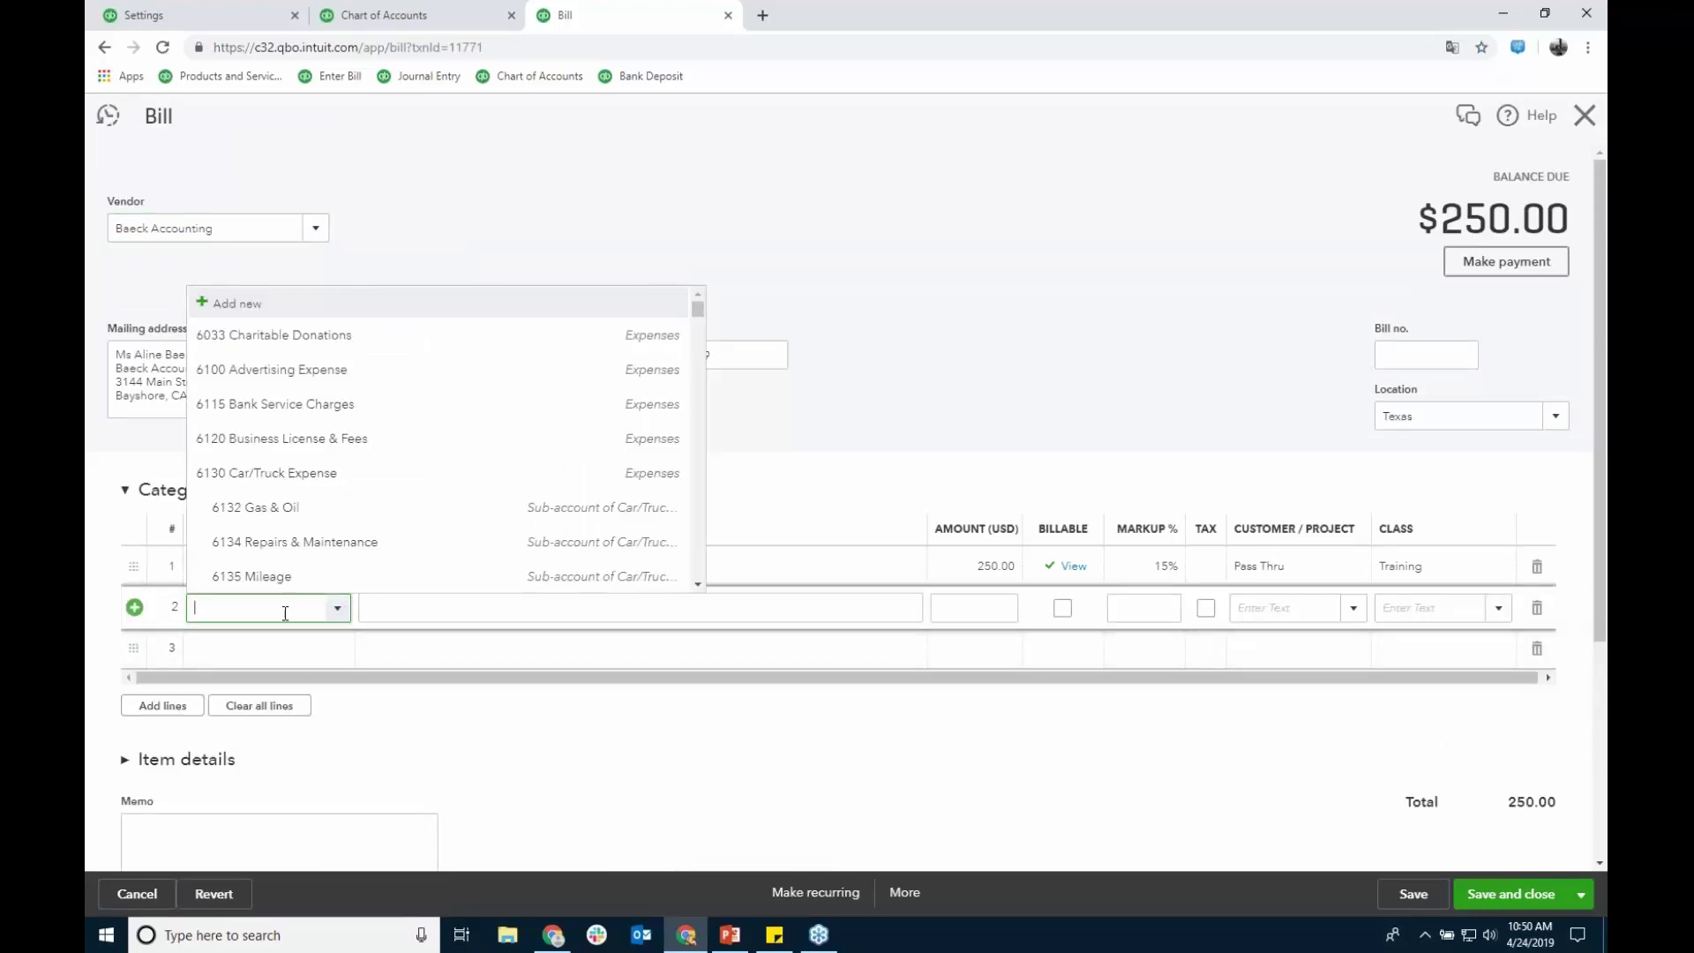
{"action": "type", "text": "te"}
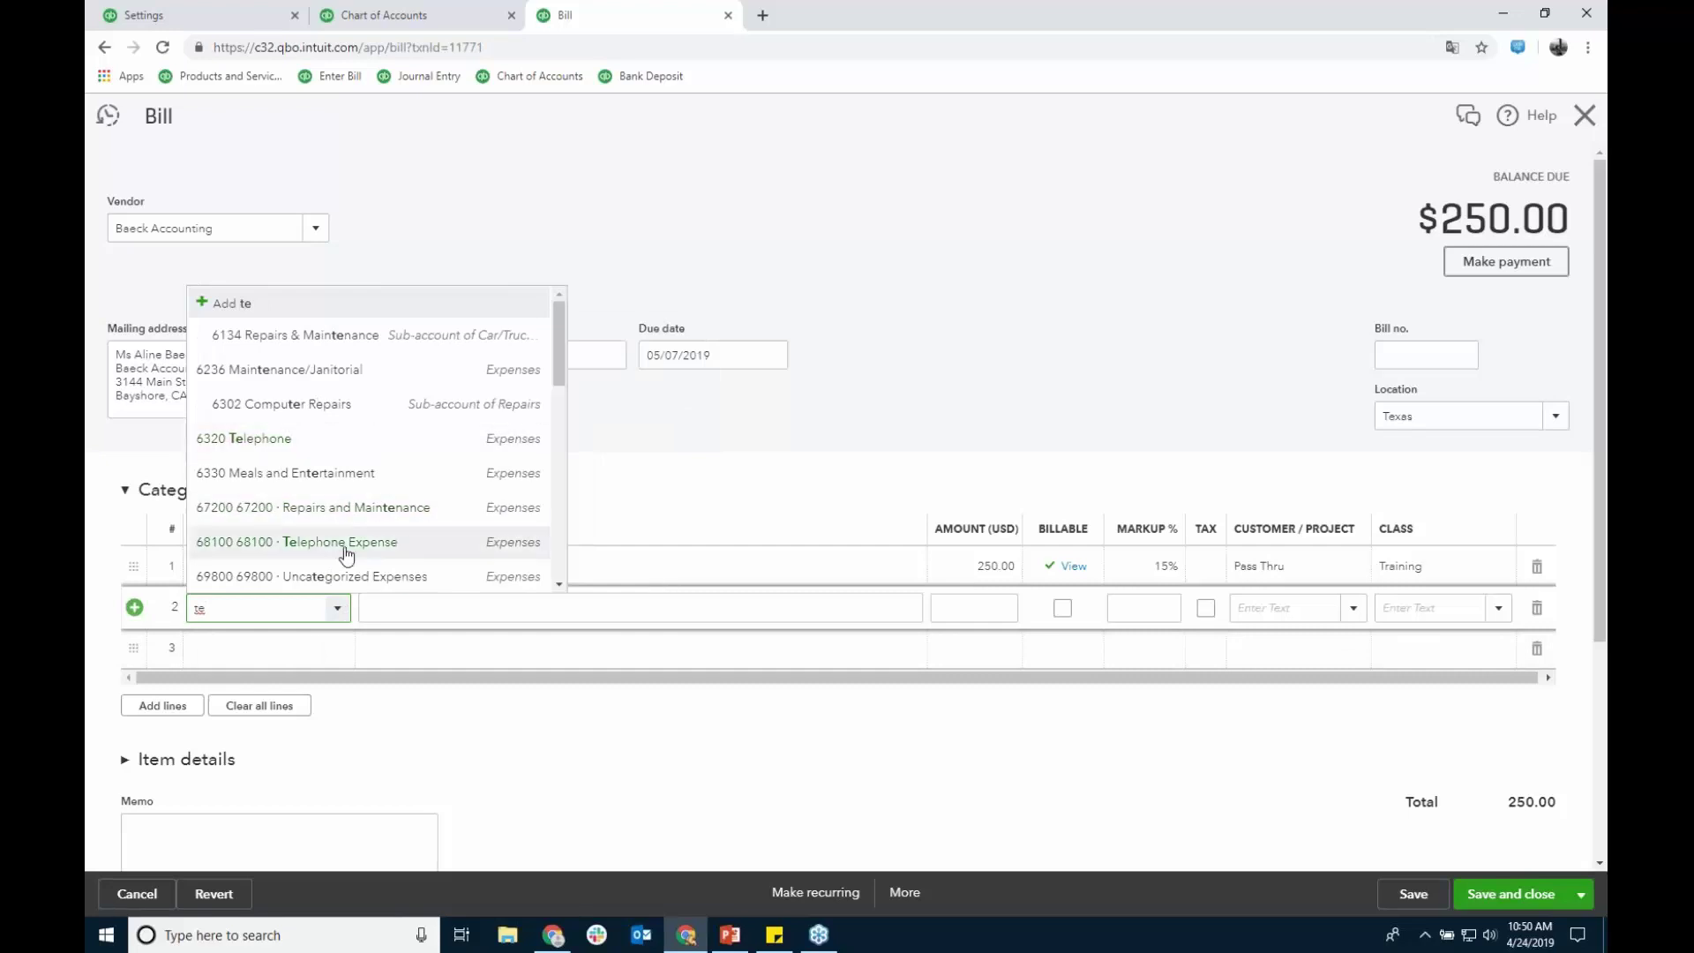
{"action": "left_click", "coordinate": [342, 542]}
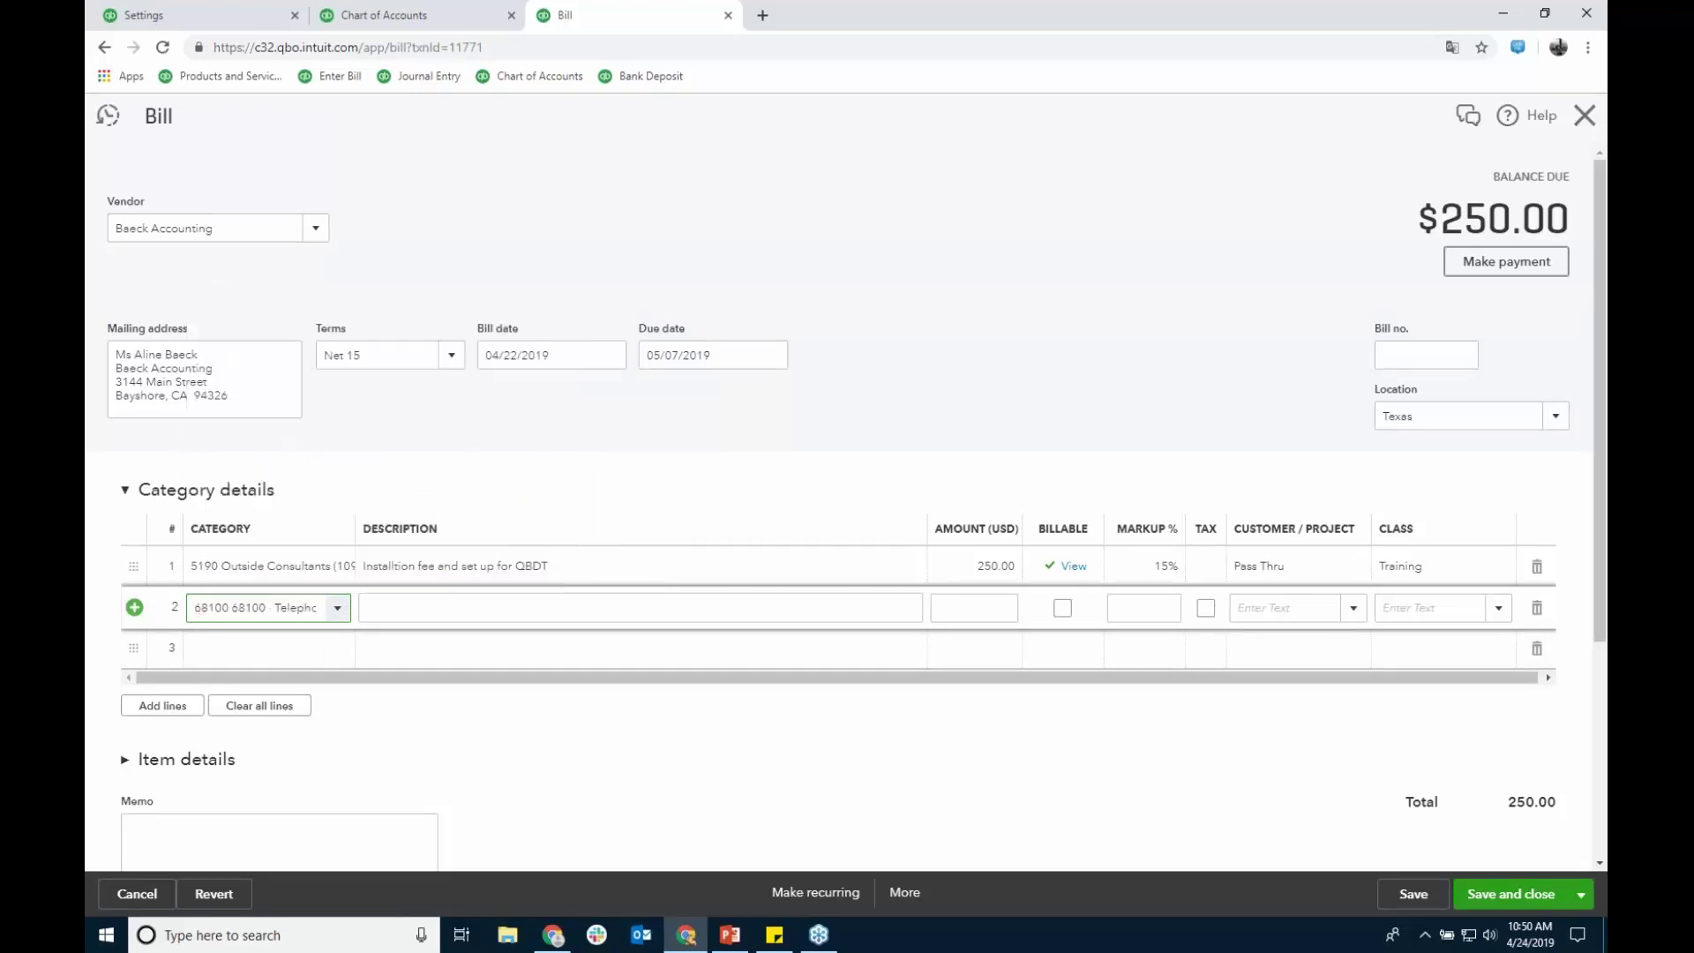
{"action": "left_click", "coordinate": [1006, 613]}
{"action": "type", "text": "100"}
{"action": "left_click", "coordinate": [1162, 315]}
{"action": "left_click", "coordinate": [1064, 609]}
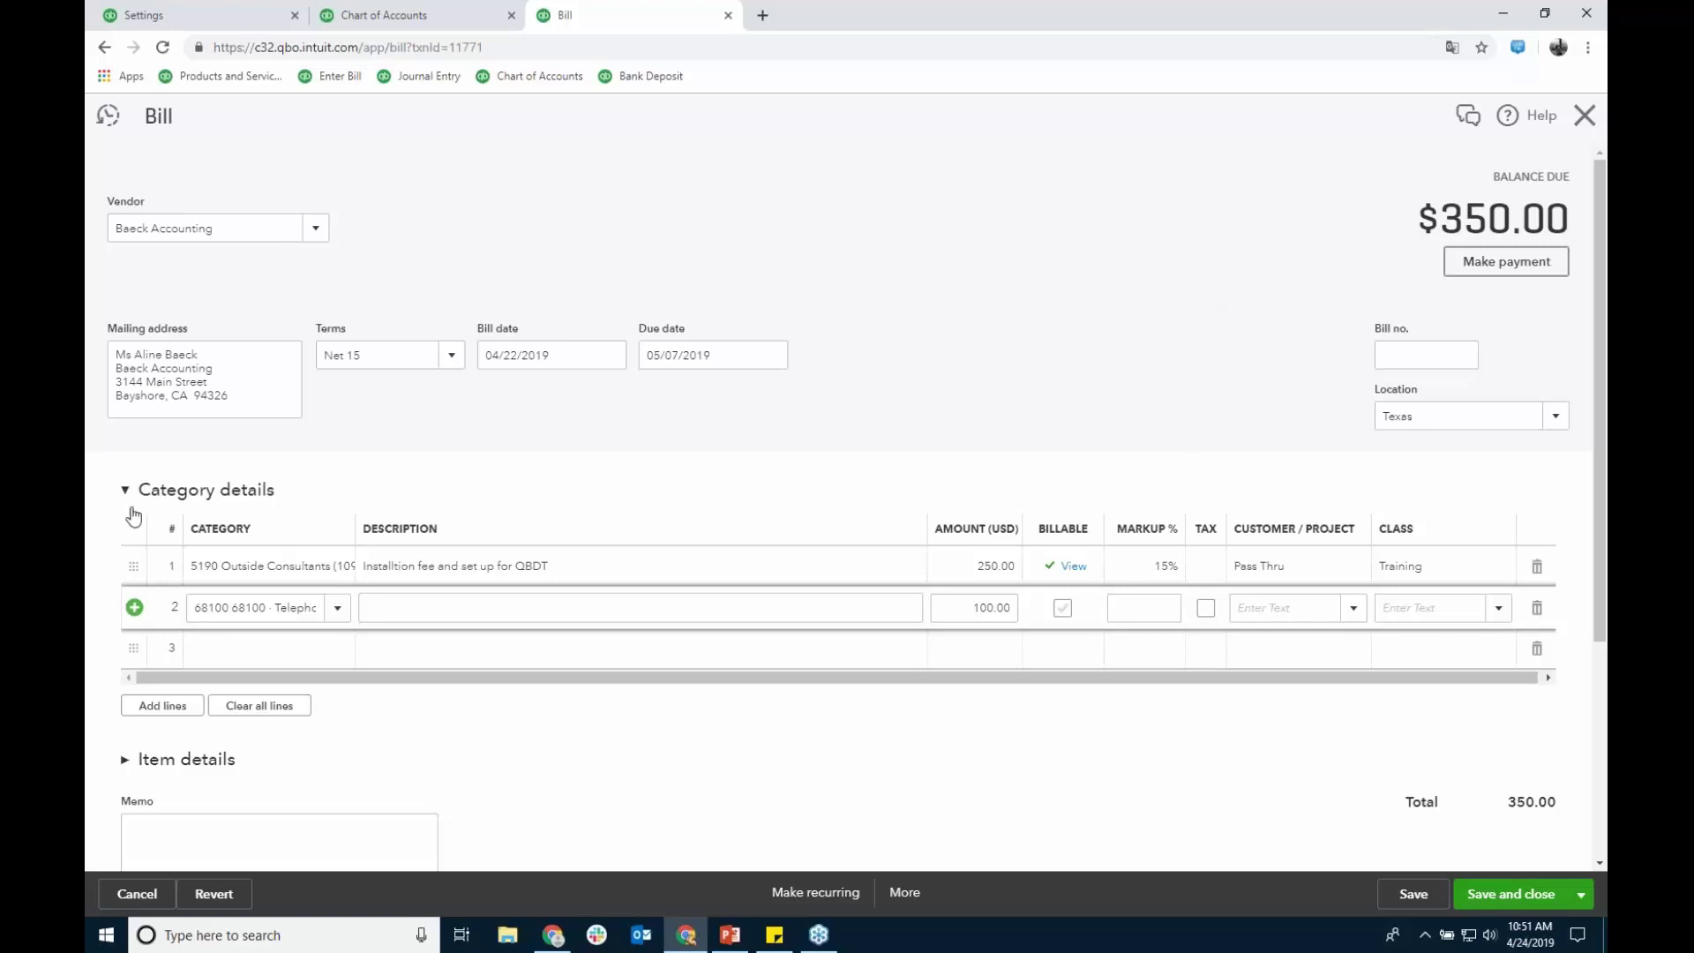
Step: Expand the bill's Item details section and look over its lines
{"action": "left_click", "coordinate": [127, 762]}
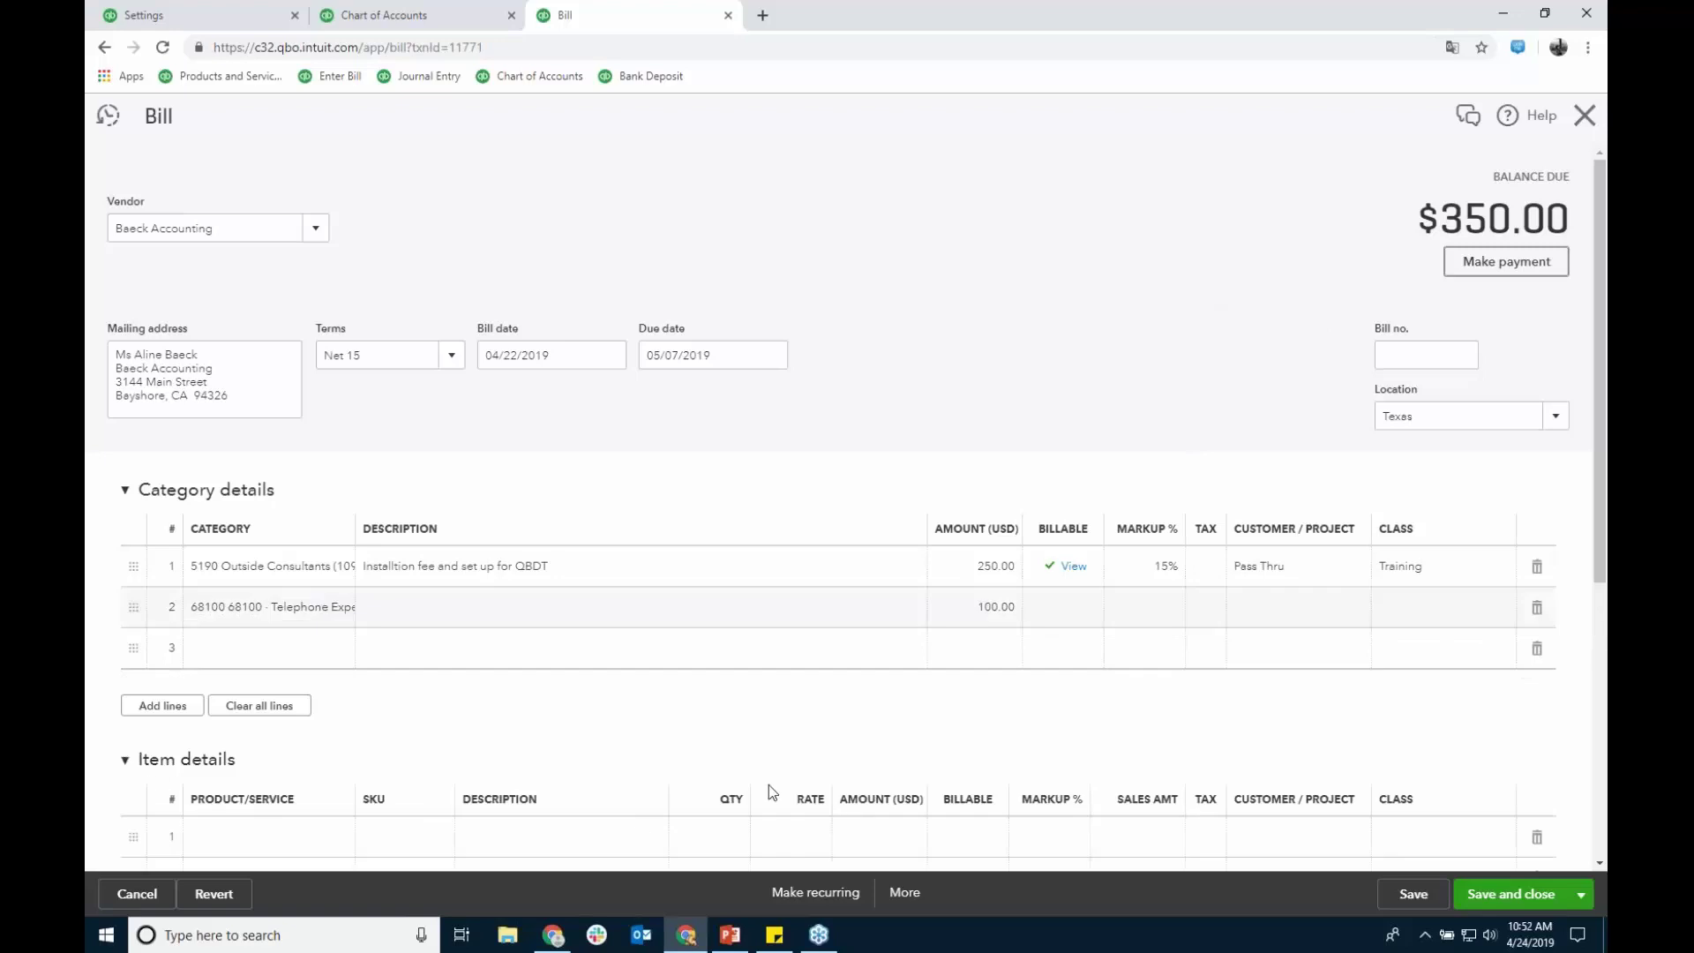
{"action": "scroll", "coordinate": [770, 785], "scroll_direction": "down", "scroll_amount": 1}
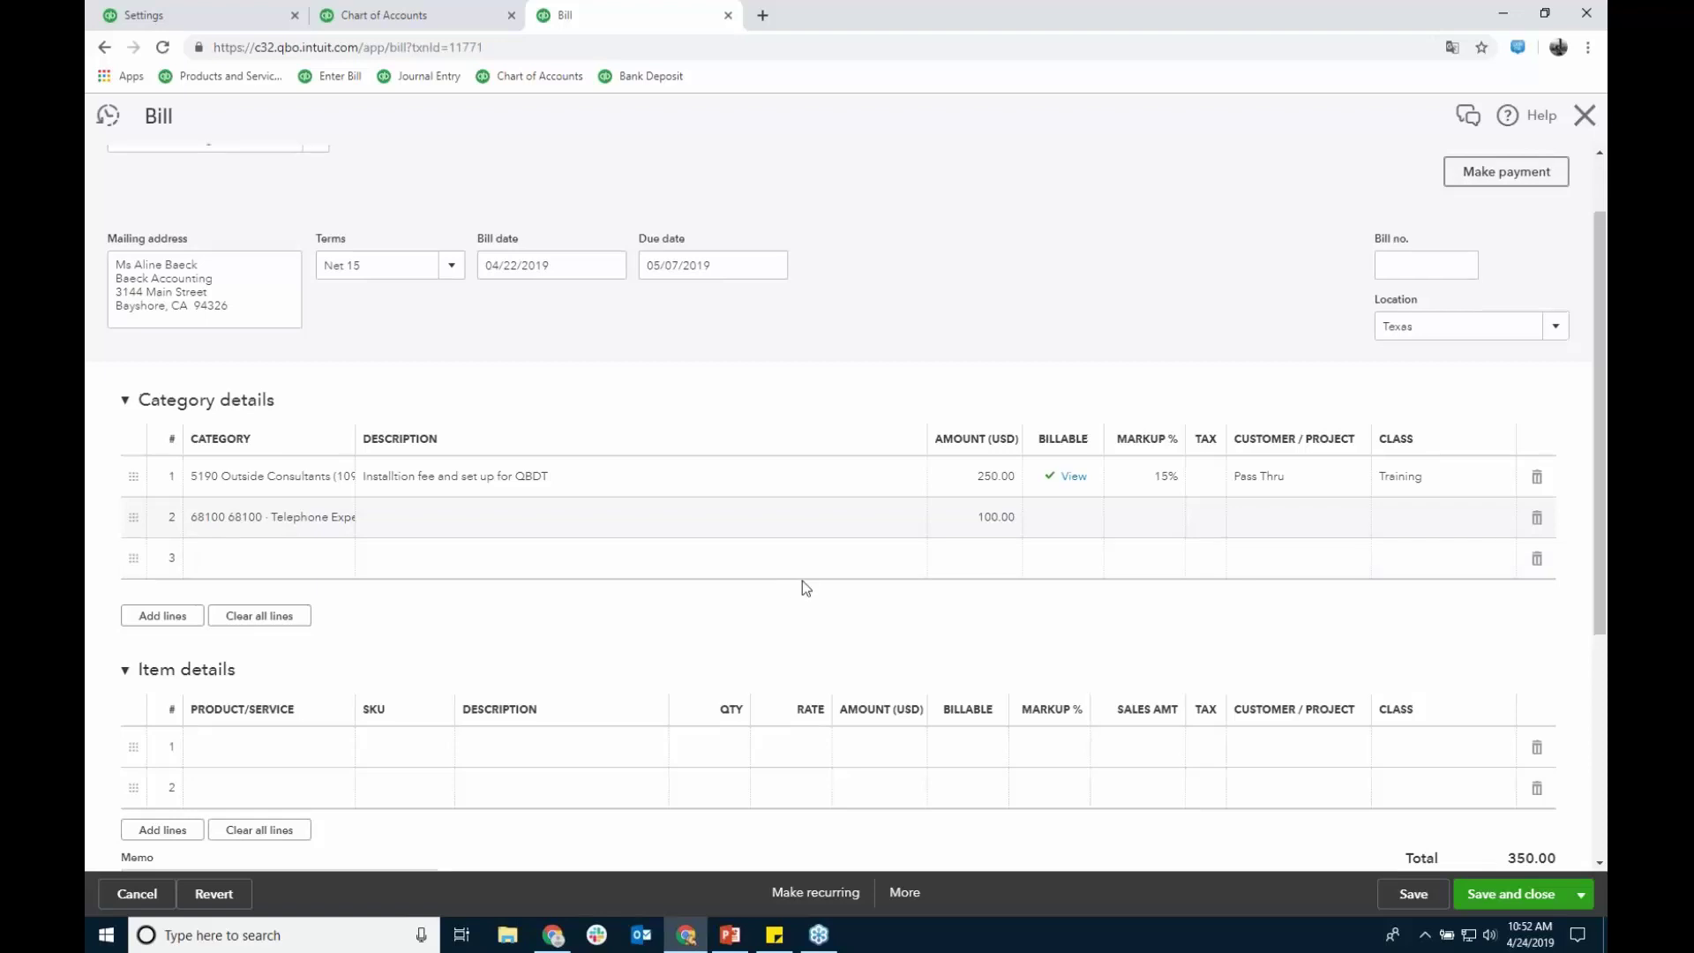
{"action": "scroll", "coordinate": [802, 580], "scroll_direction": "up", "scroll_amount": 1}
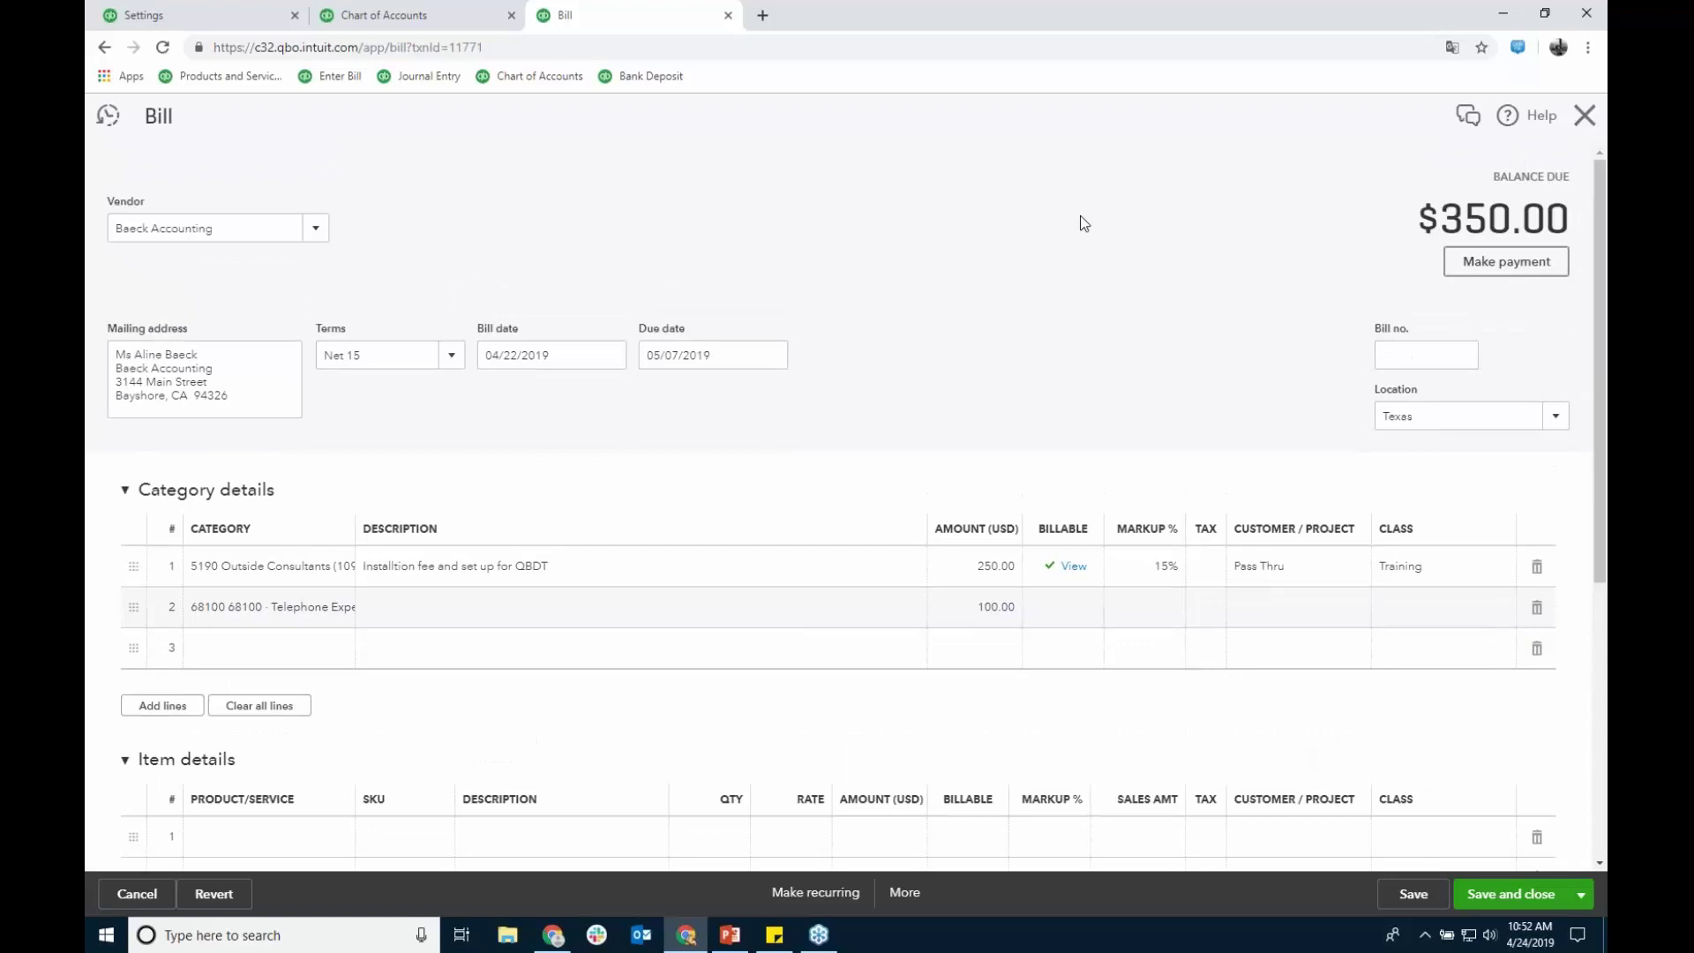
Step: Assign the Conferences class to the telephone expense line and select the bill's Location field
{"action": "left_click", "coordinate": [1459, 611]}
{"action": "left_click", "coordinate": [1499, 609]}
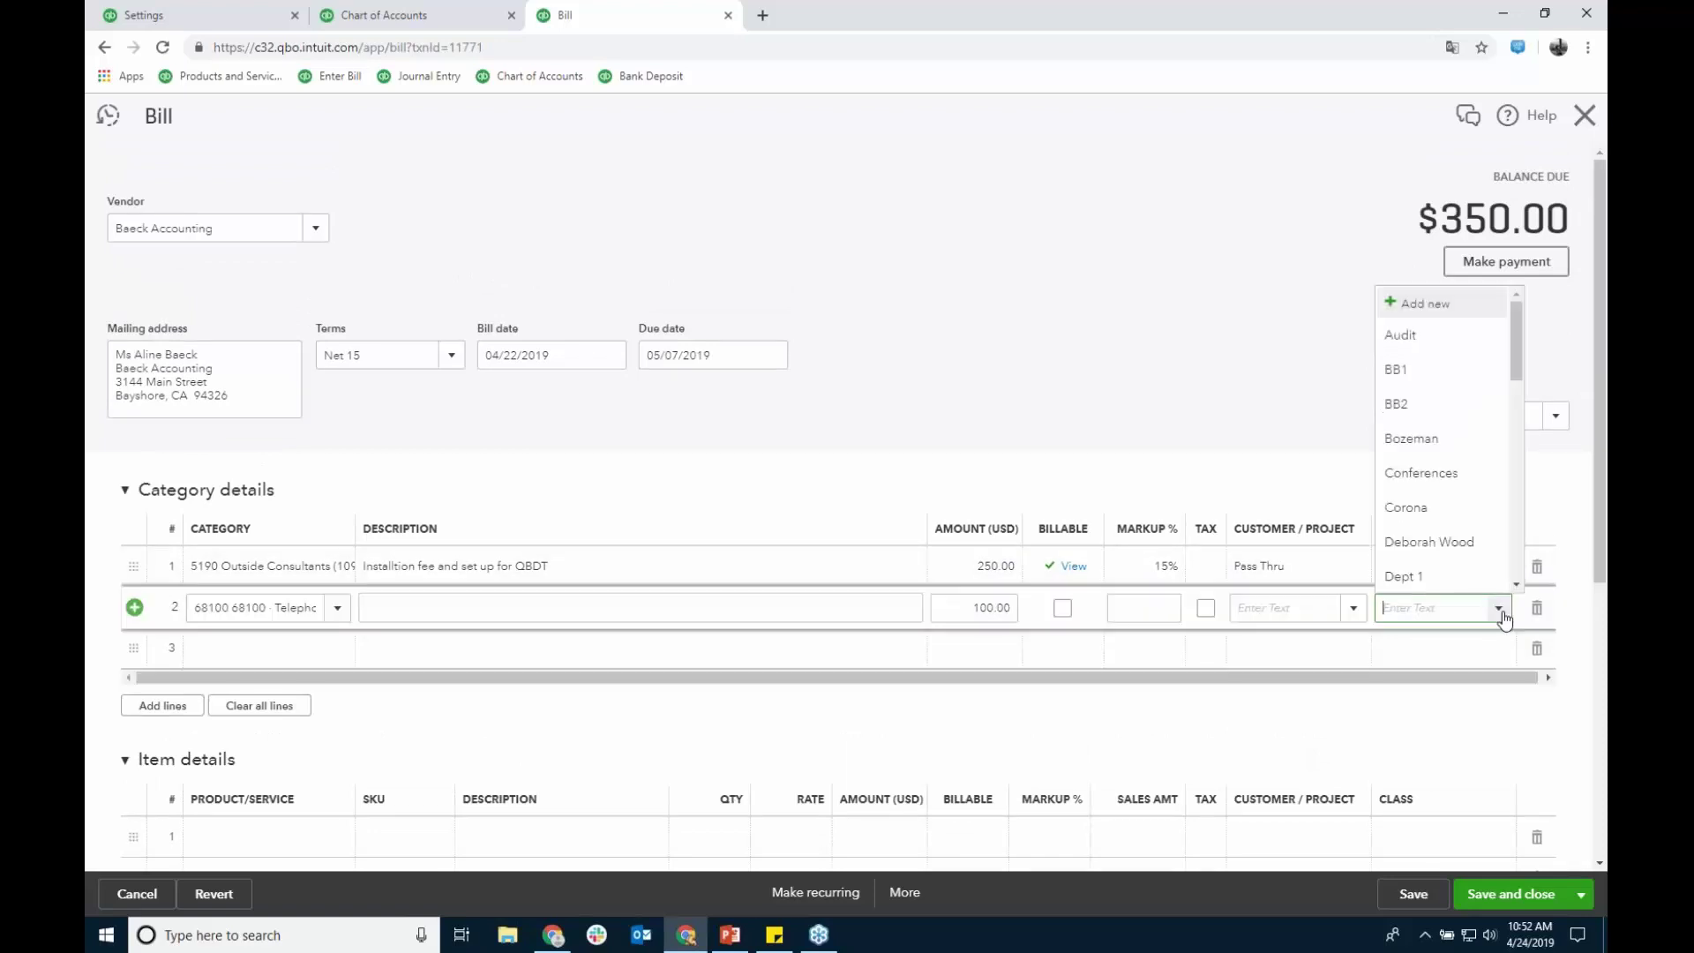
{"action": "left_click", "coordinate": [1434, 474]}
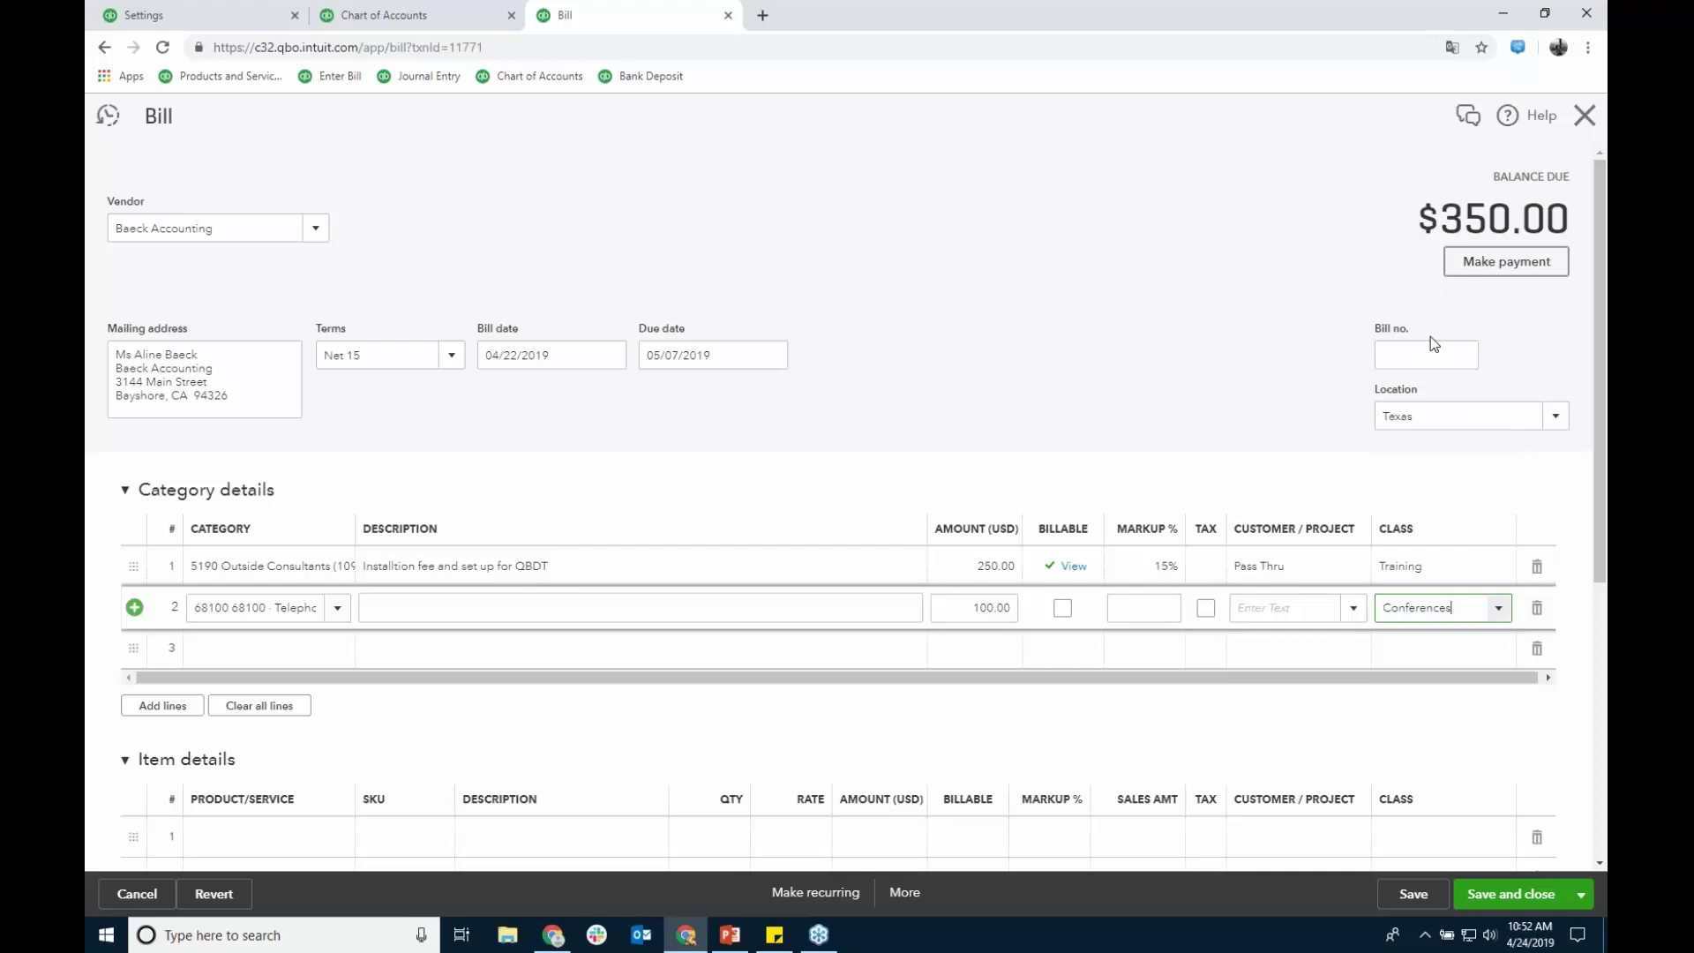
{"action": "left_click", "coordinate": [1405, 413]}
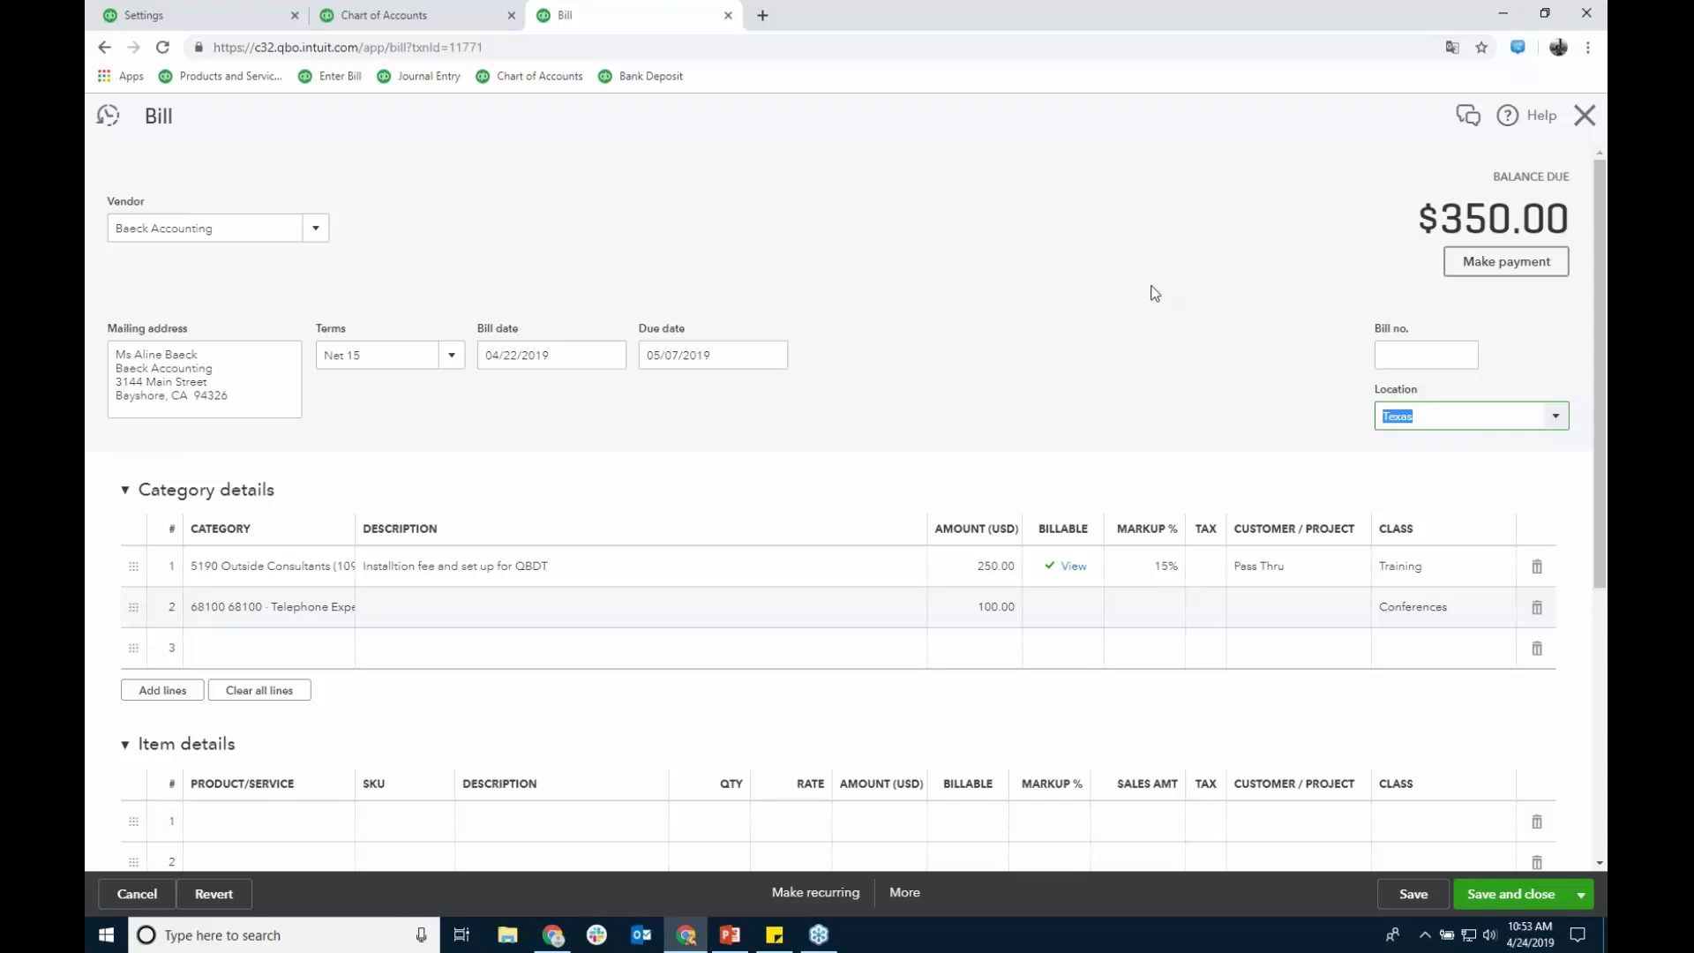
Step: Save the bill, applying the changes one time only without updating the recurring template, and dismiss the notification
{"action": "left_click", "coordinate": [1416, 892]}
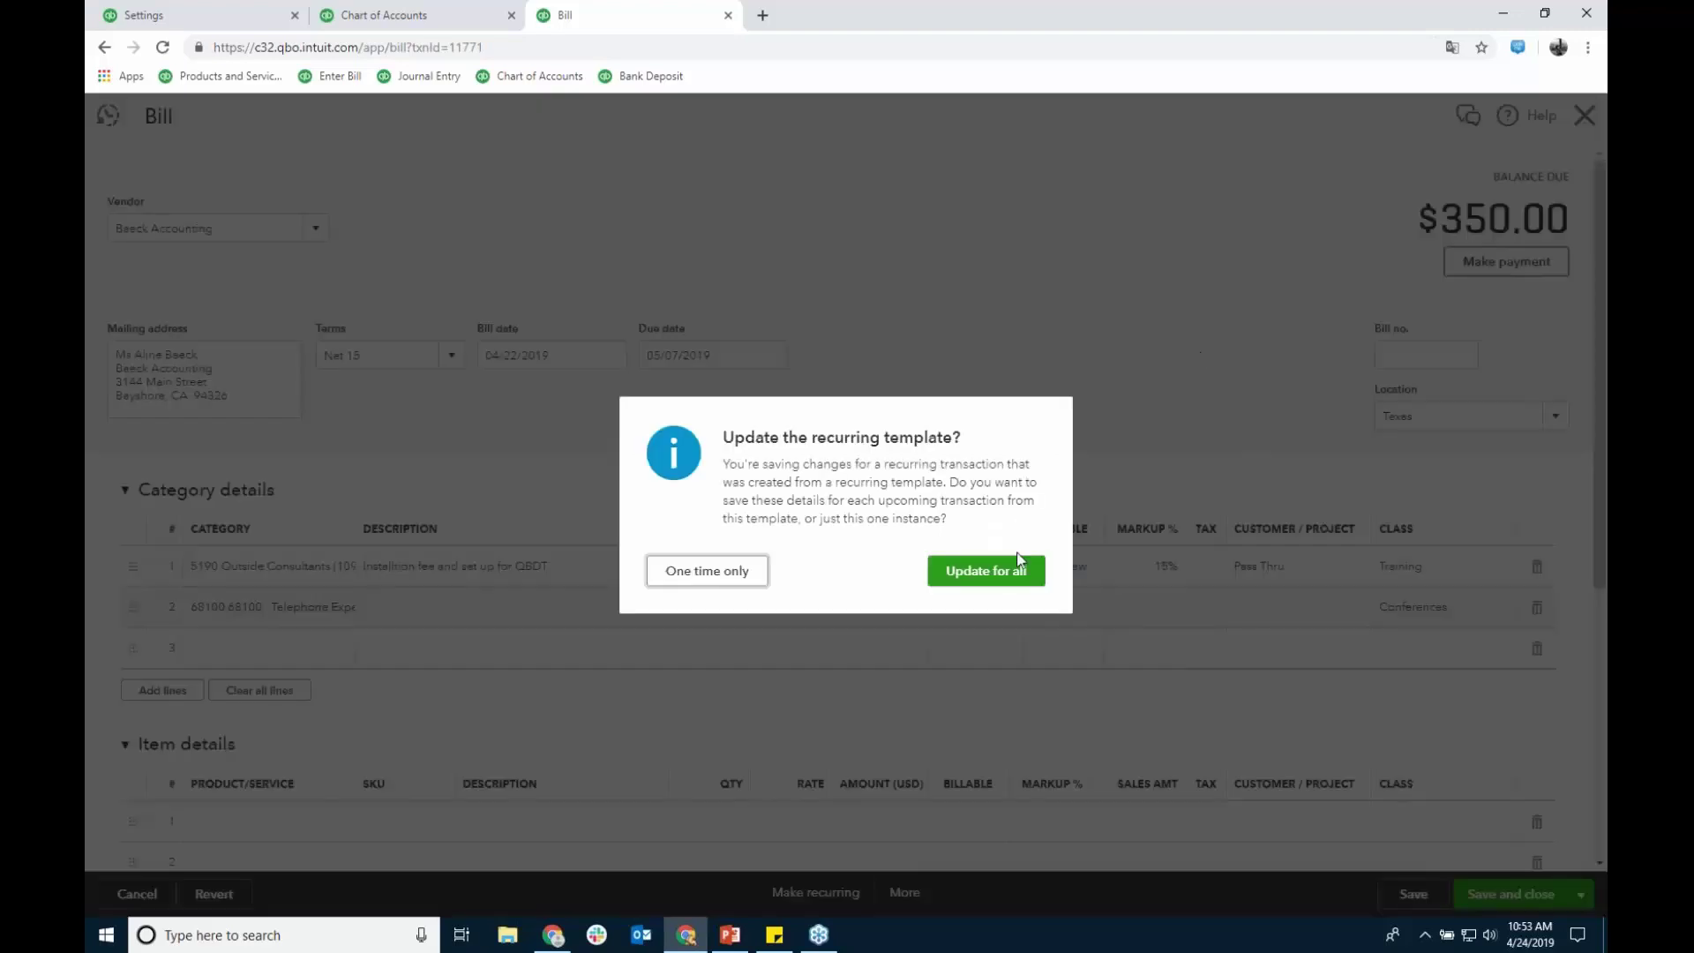
{"action": "left_click", "coordinate": [715, 588]}
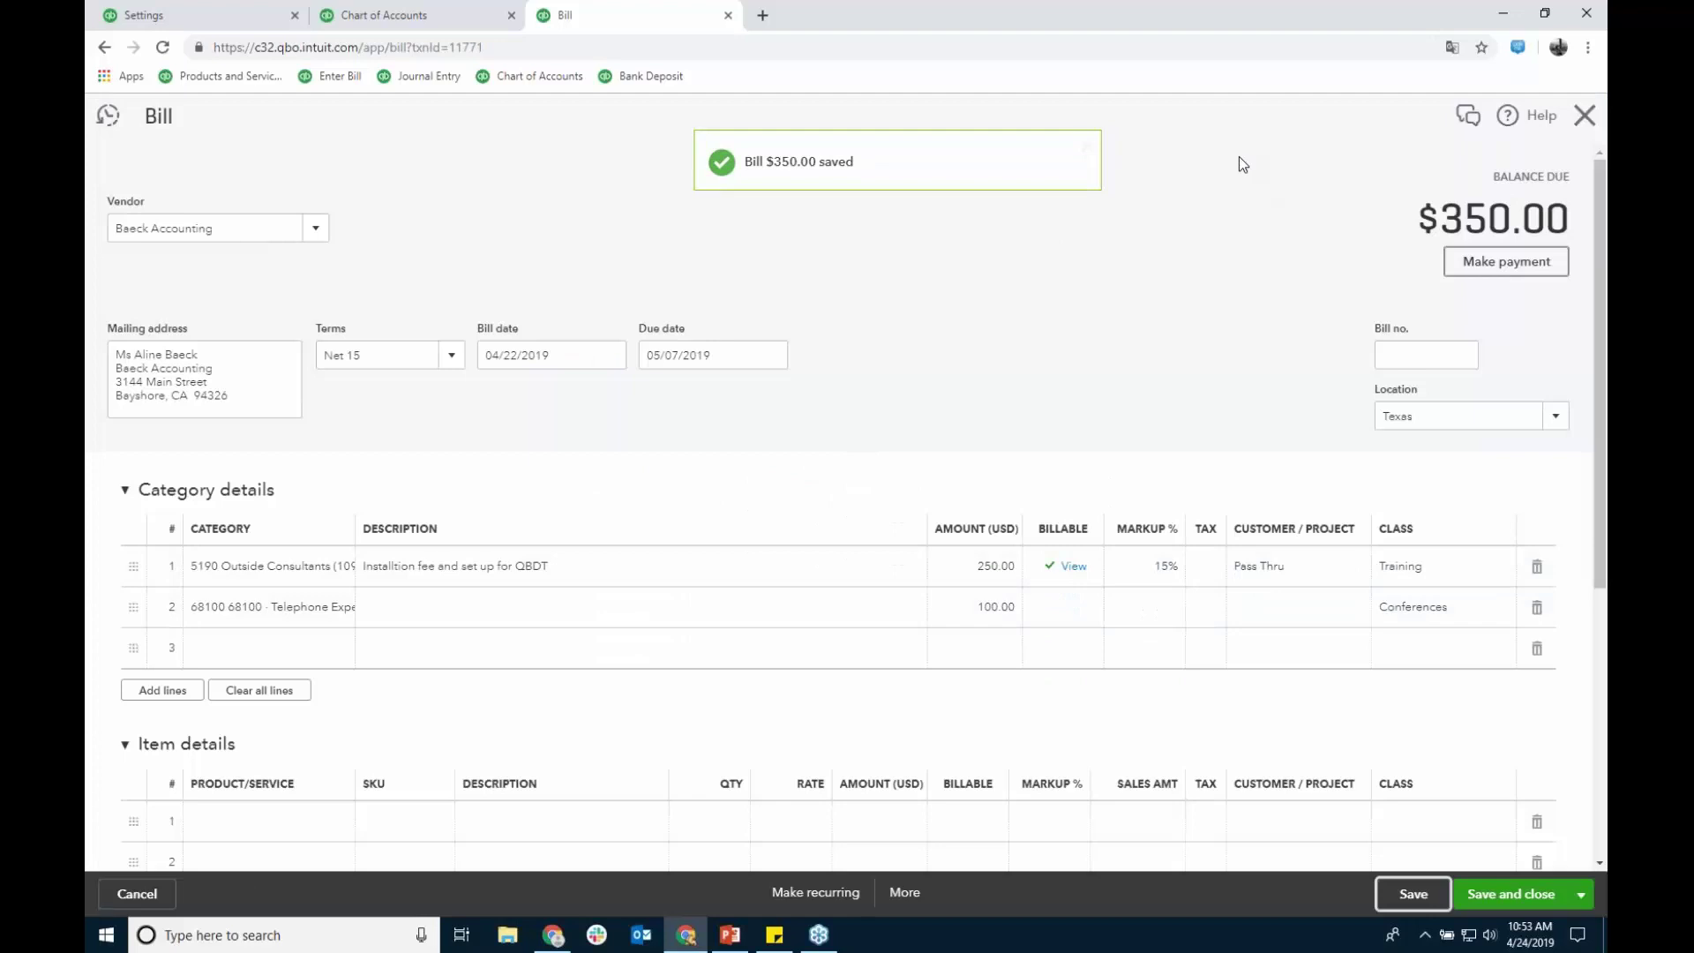
{"action": "left_click", "coordinate": [1087, 149]}
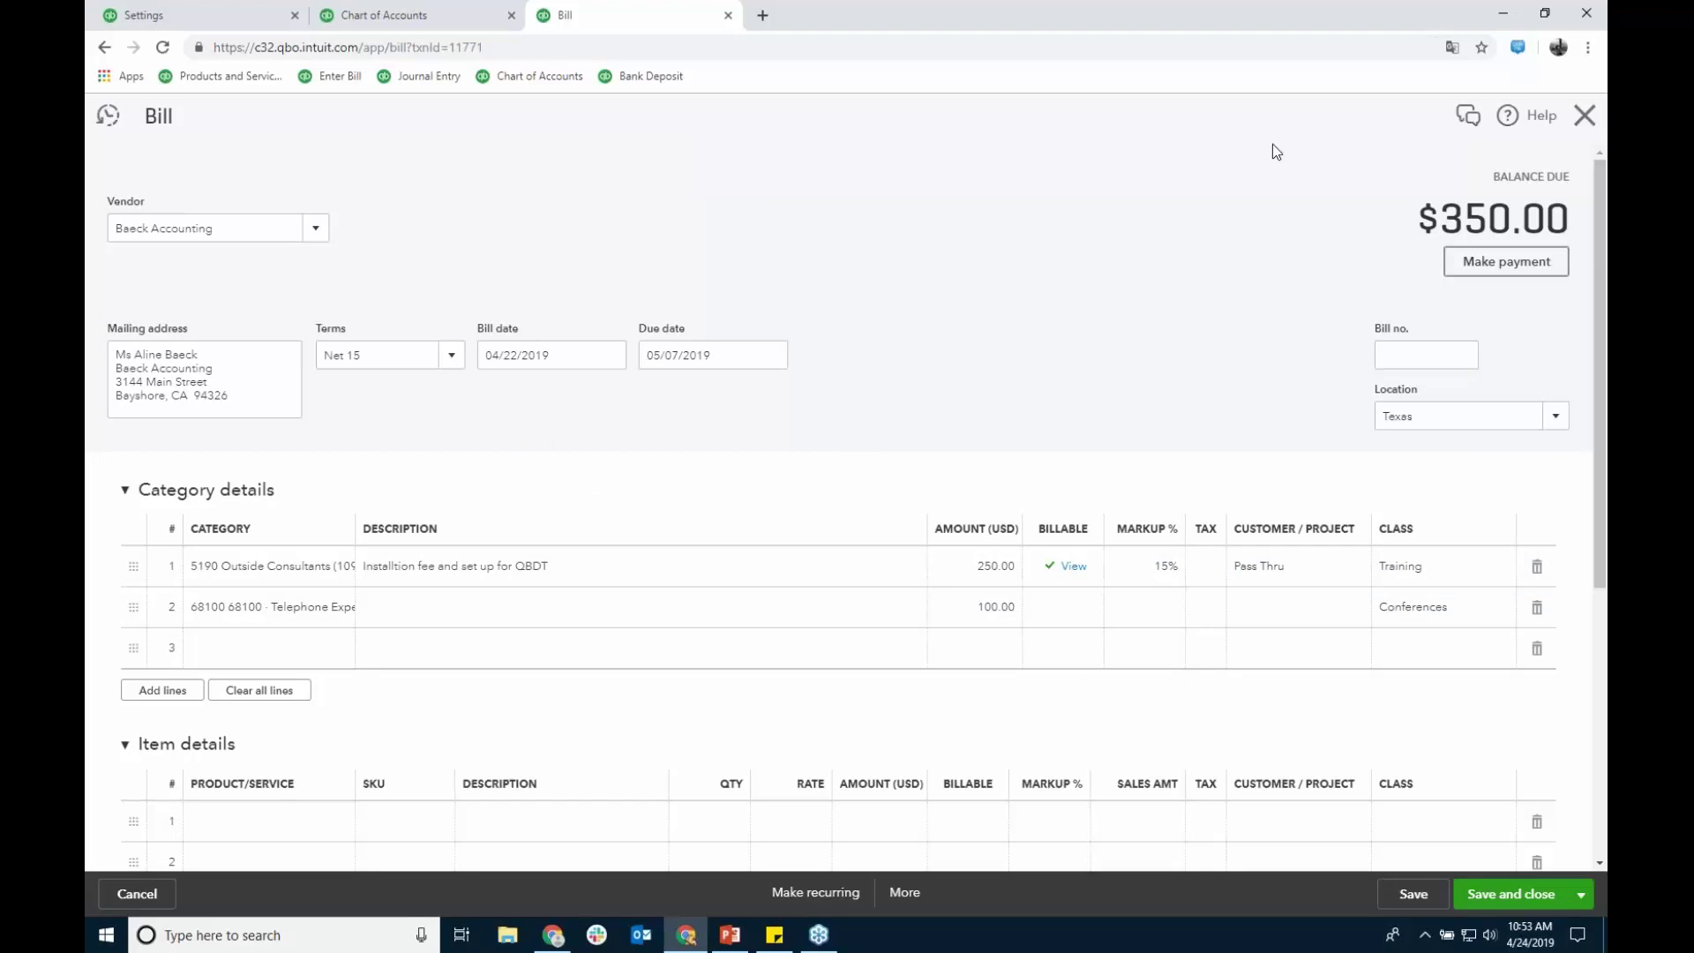
Step: View the bill's transaction journal, and close that browser tab
{"action": "left_click", "coordinate": [909, 893]}
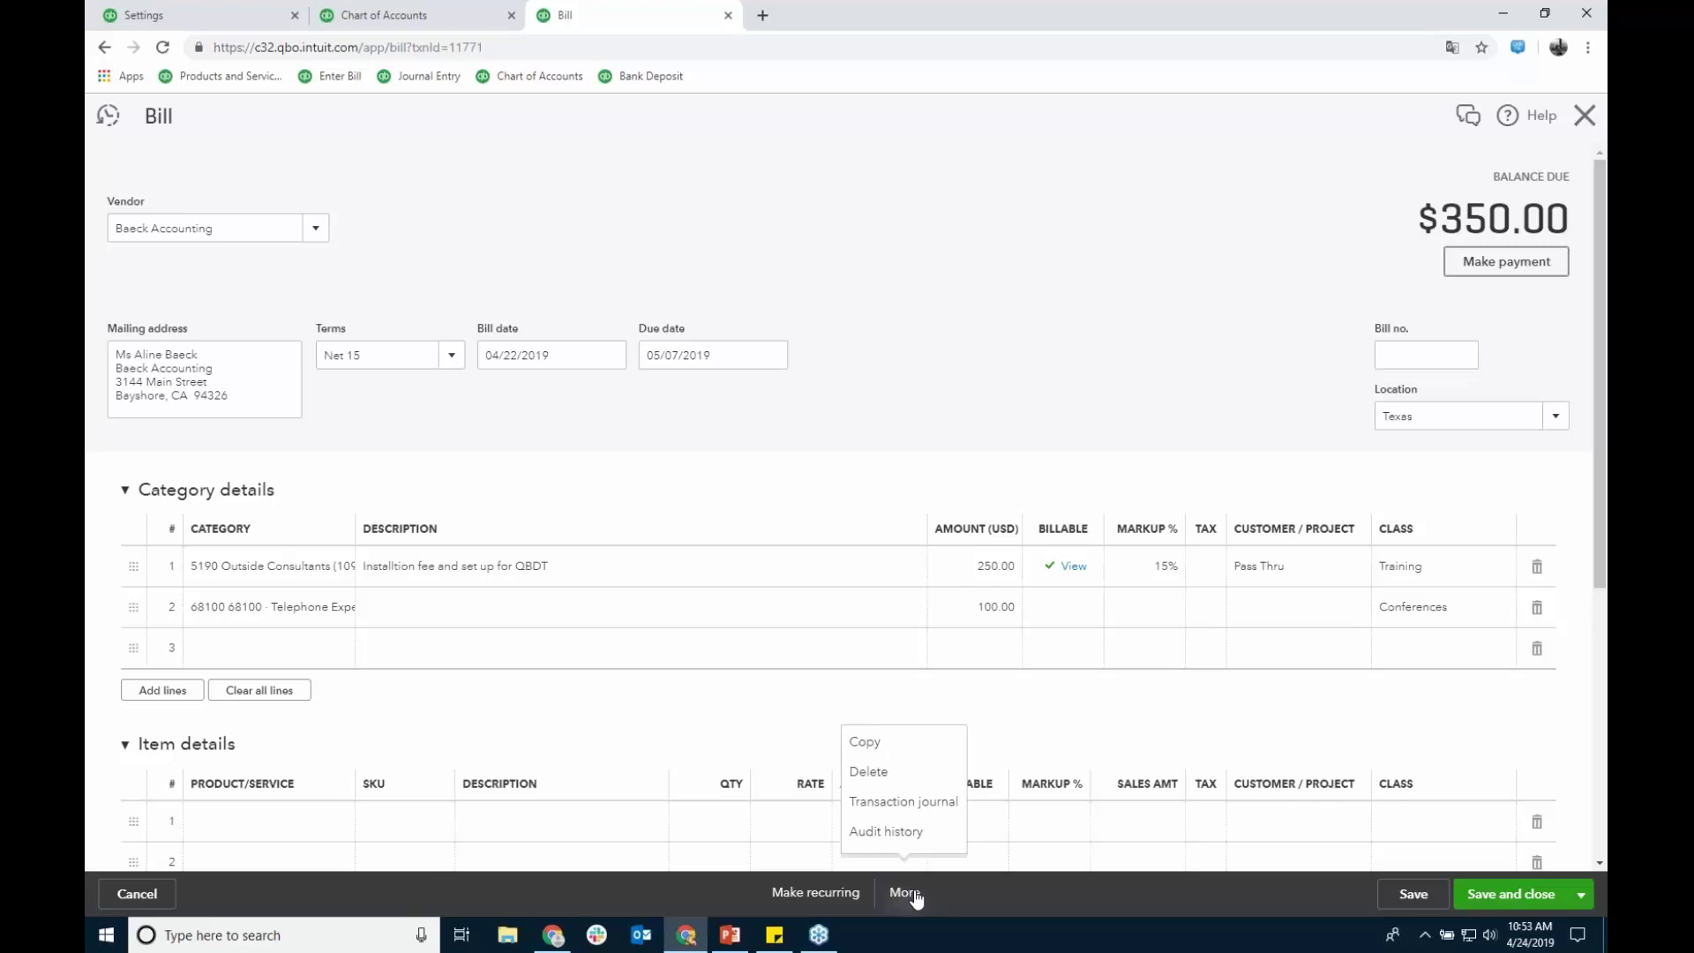
{"action": "left_click", "coordinate": [918, 803]}
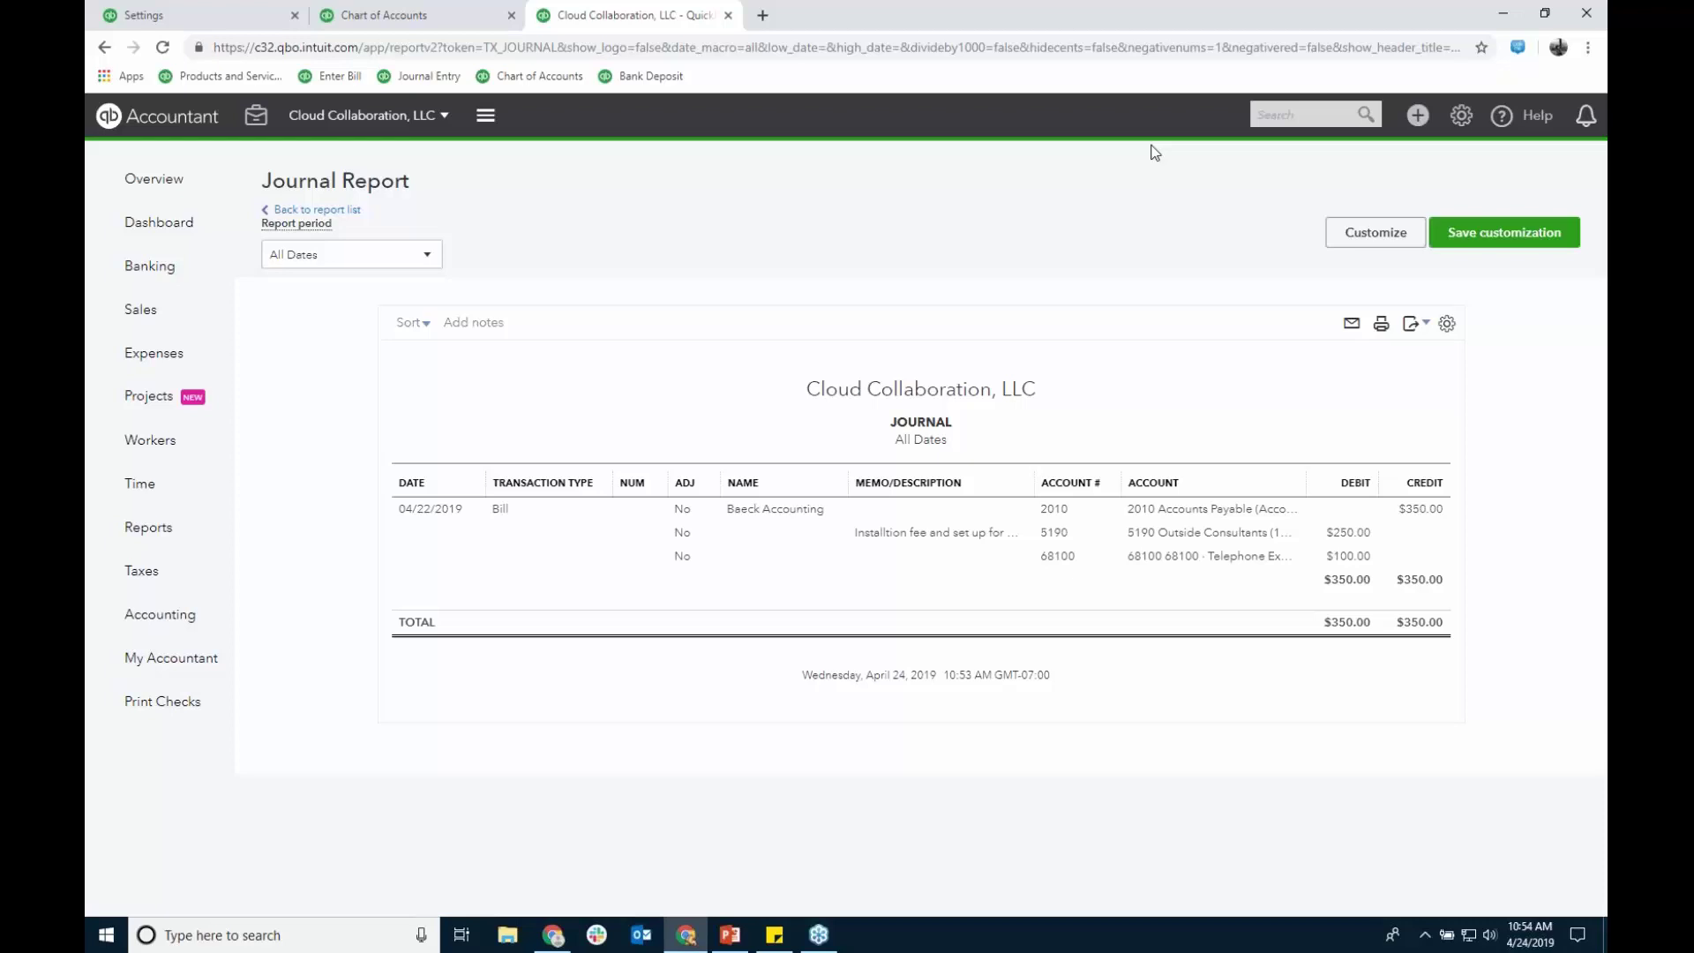
{"action": "left_click", "coordinate": [728, 15]}
Step: Cancel editing the Categories settings, and tick automatic invoicing of unbilled activity in the Automation settings
{"action": "left_click", "coordinate": [256, 16]}
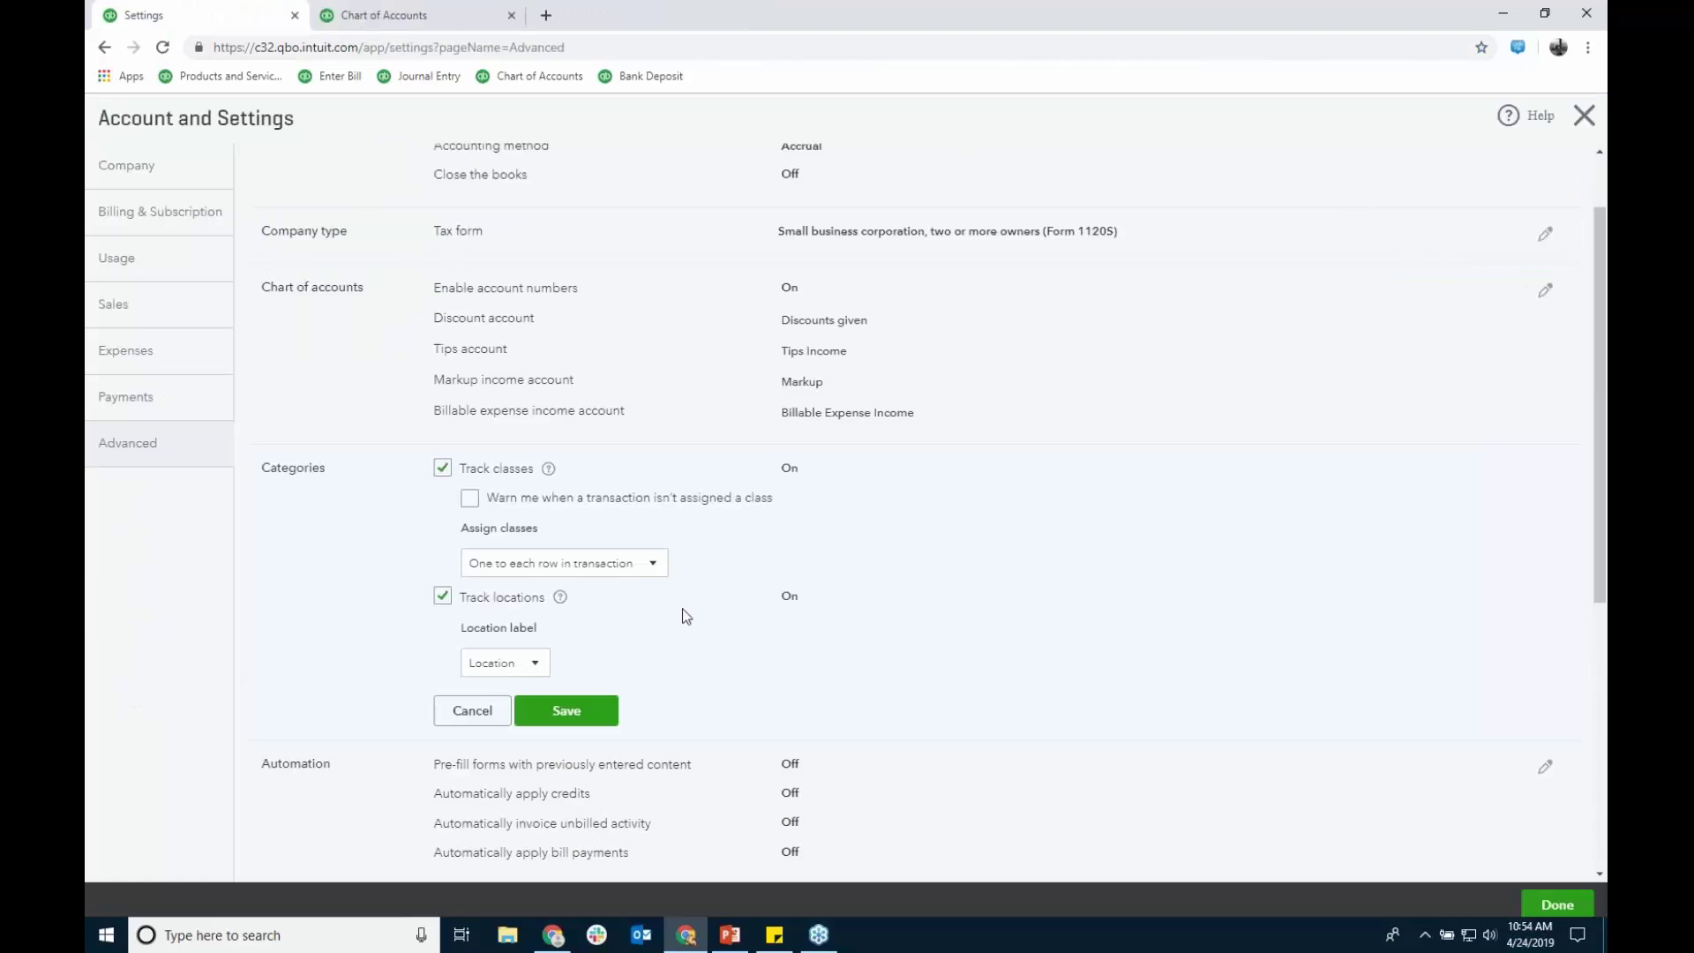
{"action": "left_click", "coordinate": [486, 711]}
{"action": "scroll", "coordinate": [999, 481], "scroll_direction": "down", "scroll_amount": 1}
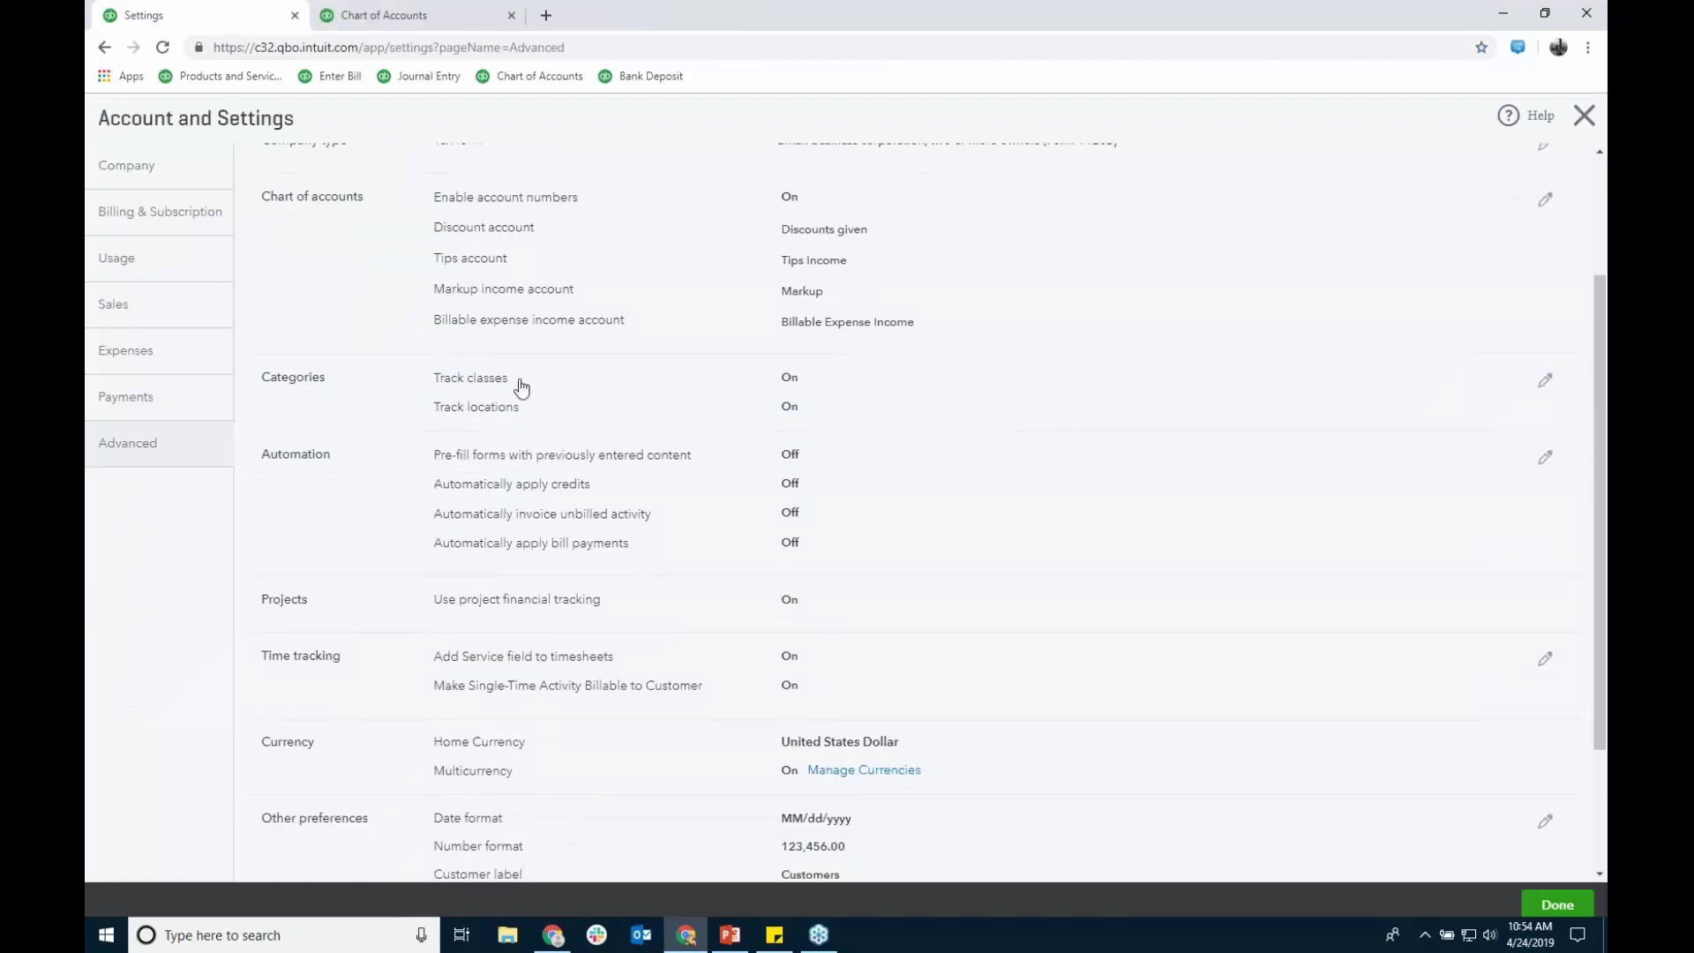
{"action": "left_click", "coordinate": [1030, 495]}
{"action": "scroll", "coordinate": [1115, 344], "scroll_direction": "down", "scroll_amount": 1}
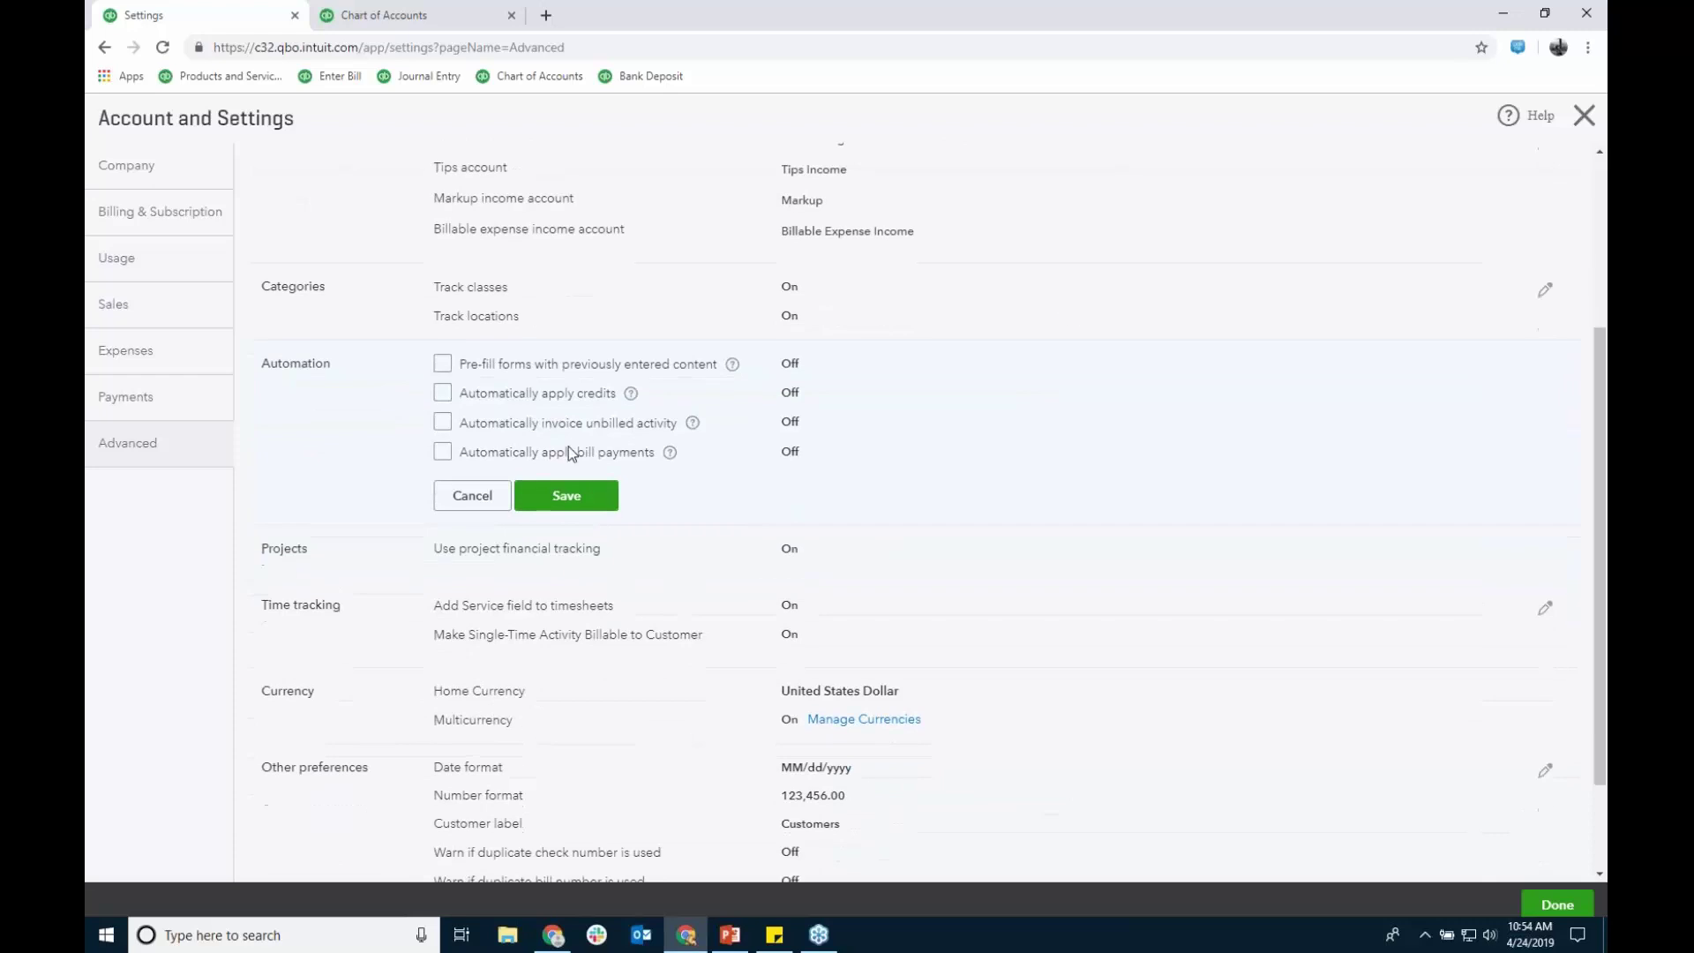
{"action": "left_click", "coordinate": [442, 421]}
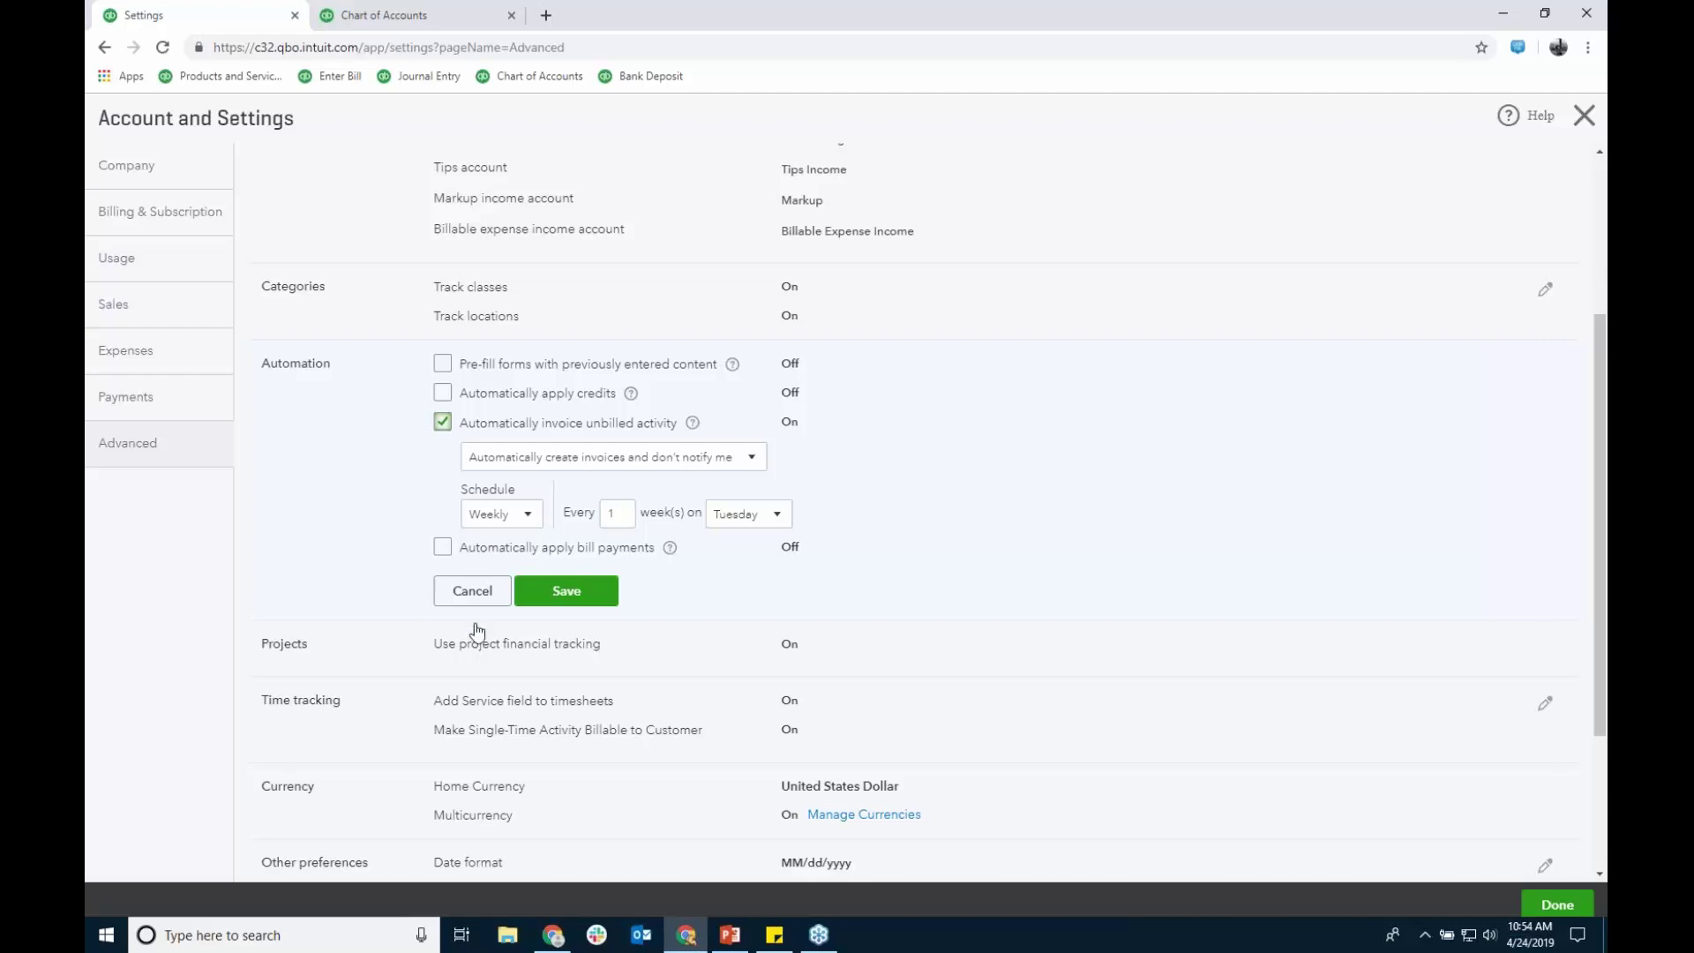
Step: Duplicate the Settings browser tab and close Account and Settings in the copy to reach the dashboard
{"action": "right_click", "coordinate": [281, 26]}
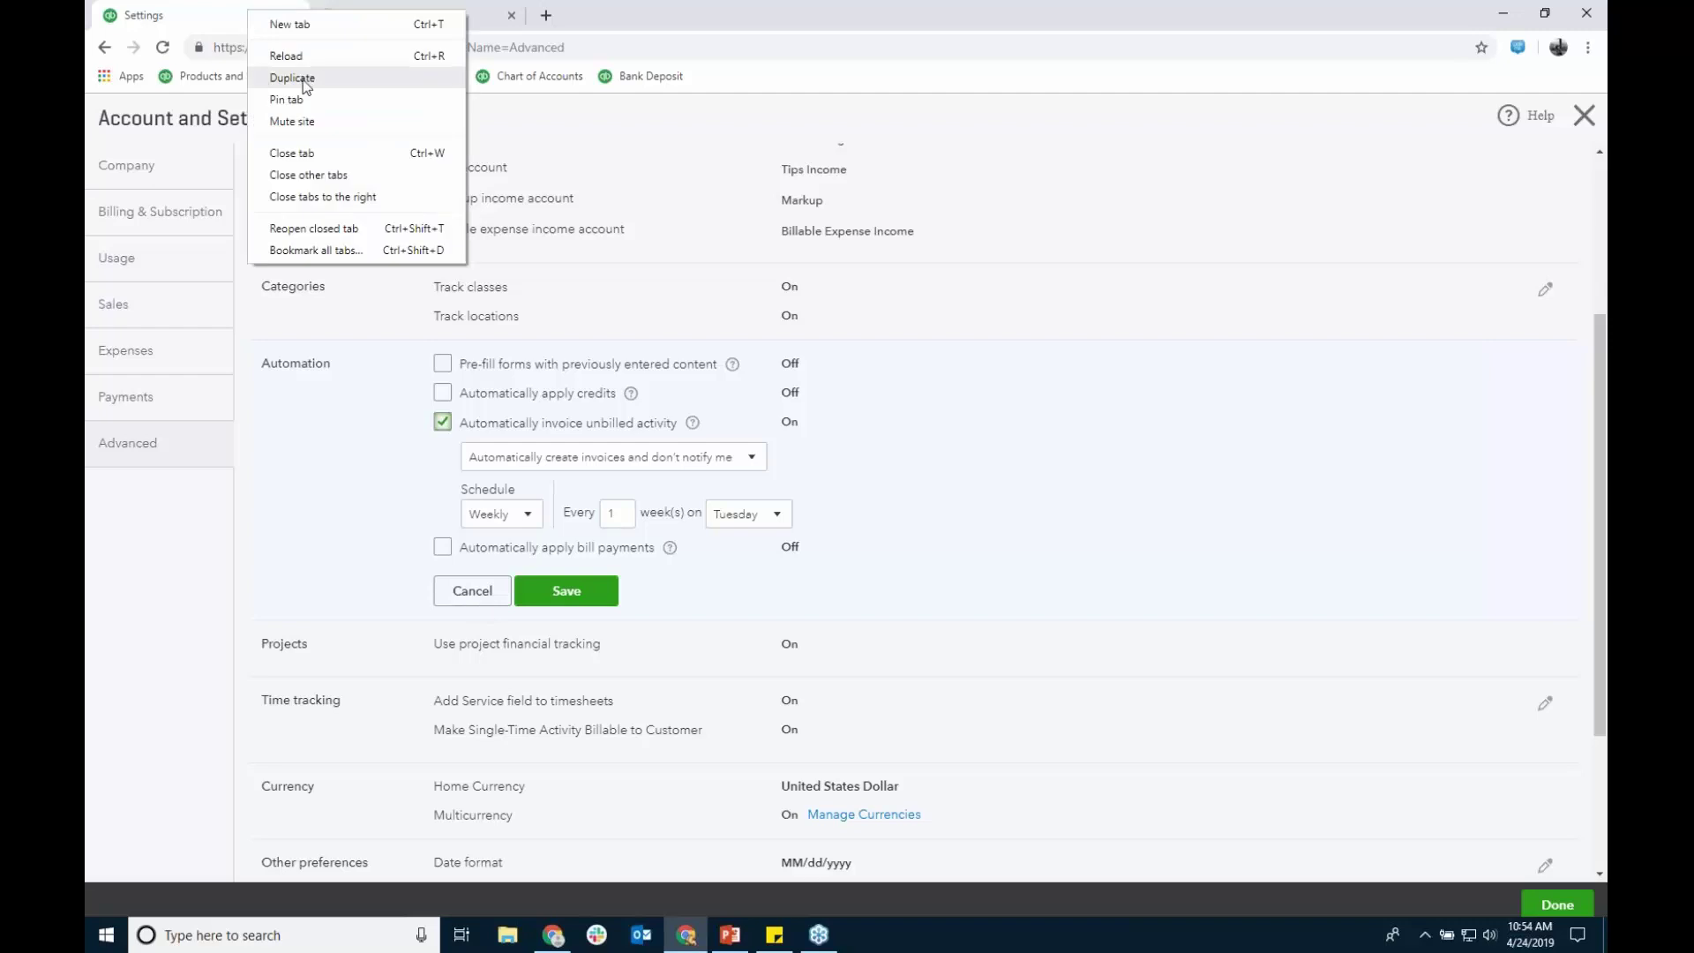
{"action": "left_click", "coordinate": [292, 78]}
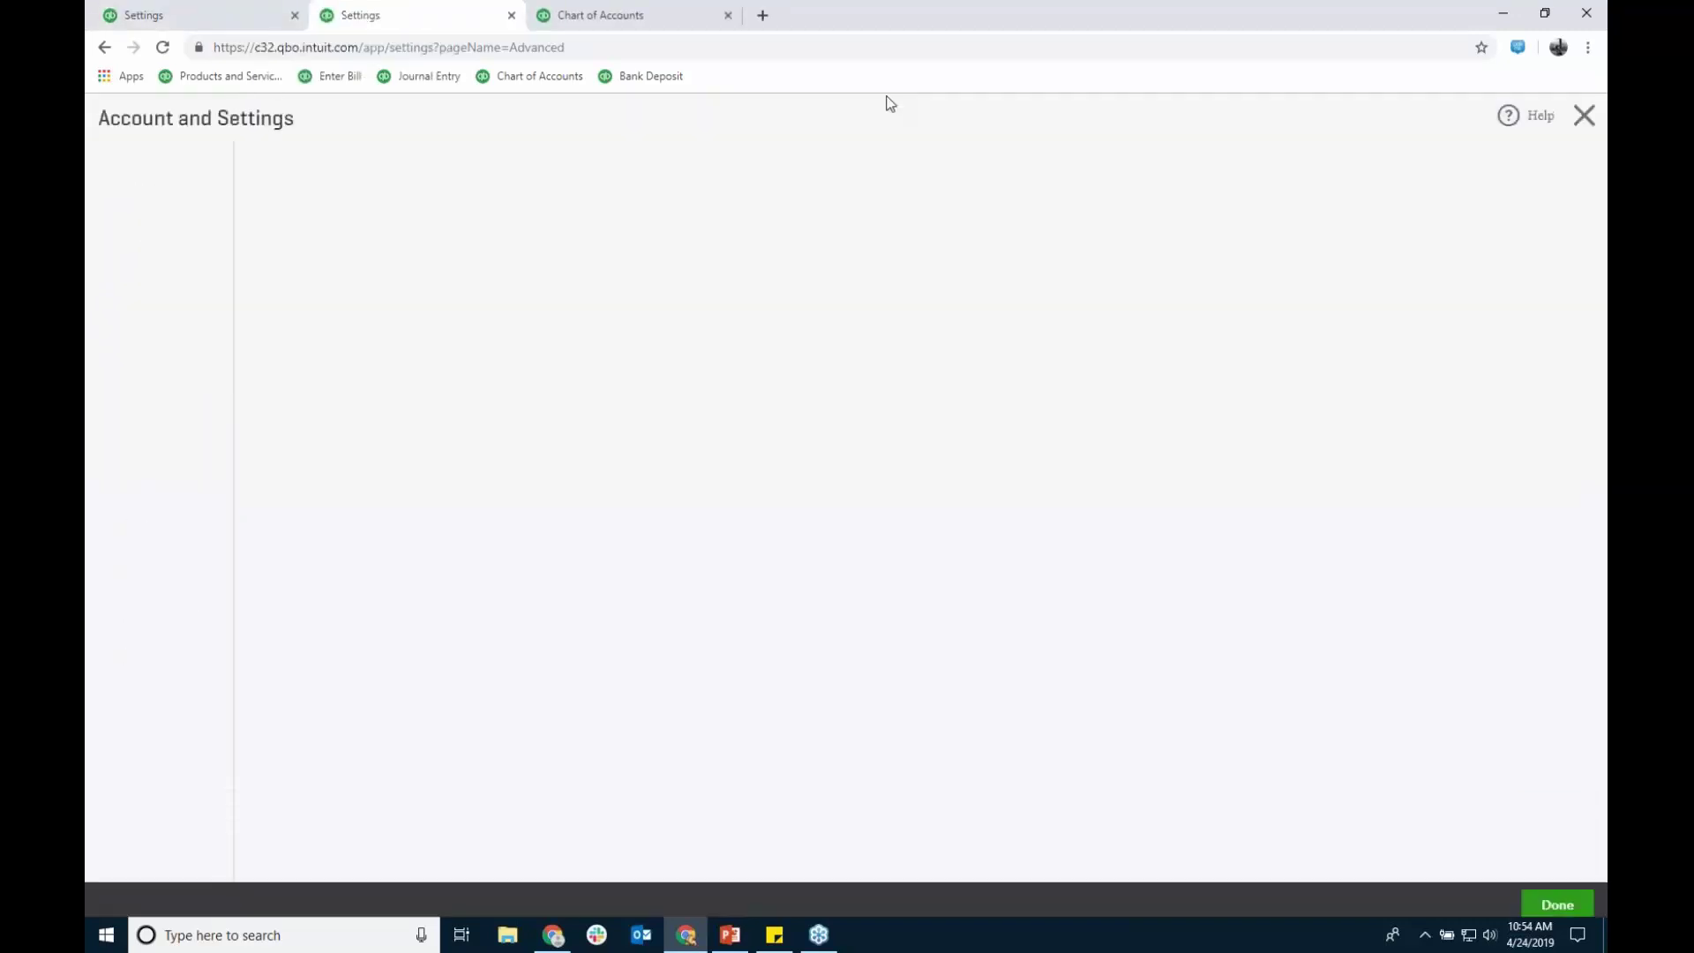
{"action": "left_click", "coordinate": [1584, 119]}
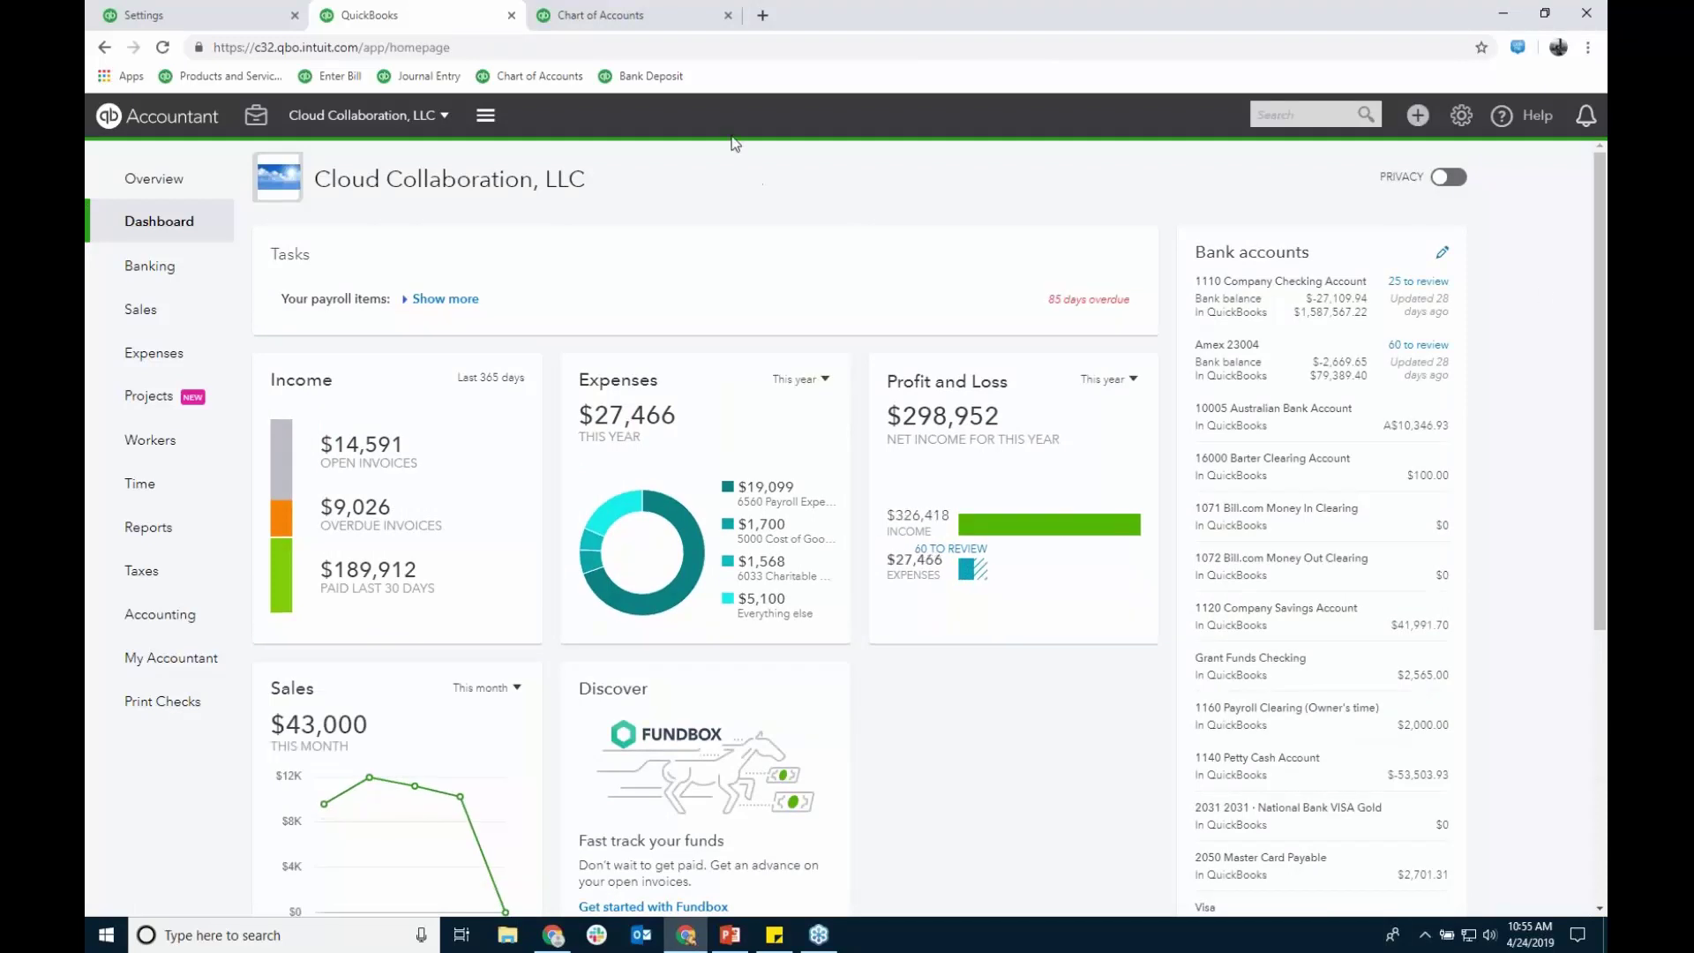
Step: Duplicate the Chart of Accounts browser tab and open the Accountant Tools list in the copy
{"action": "left_click", "coordinate": [643, 16]}
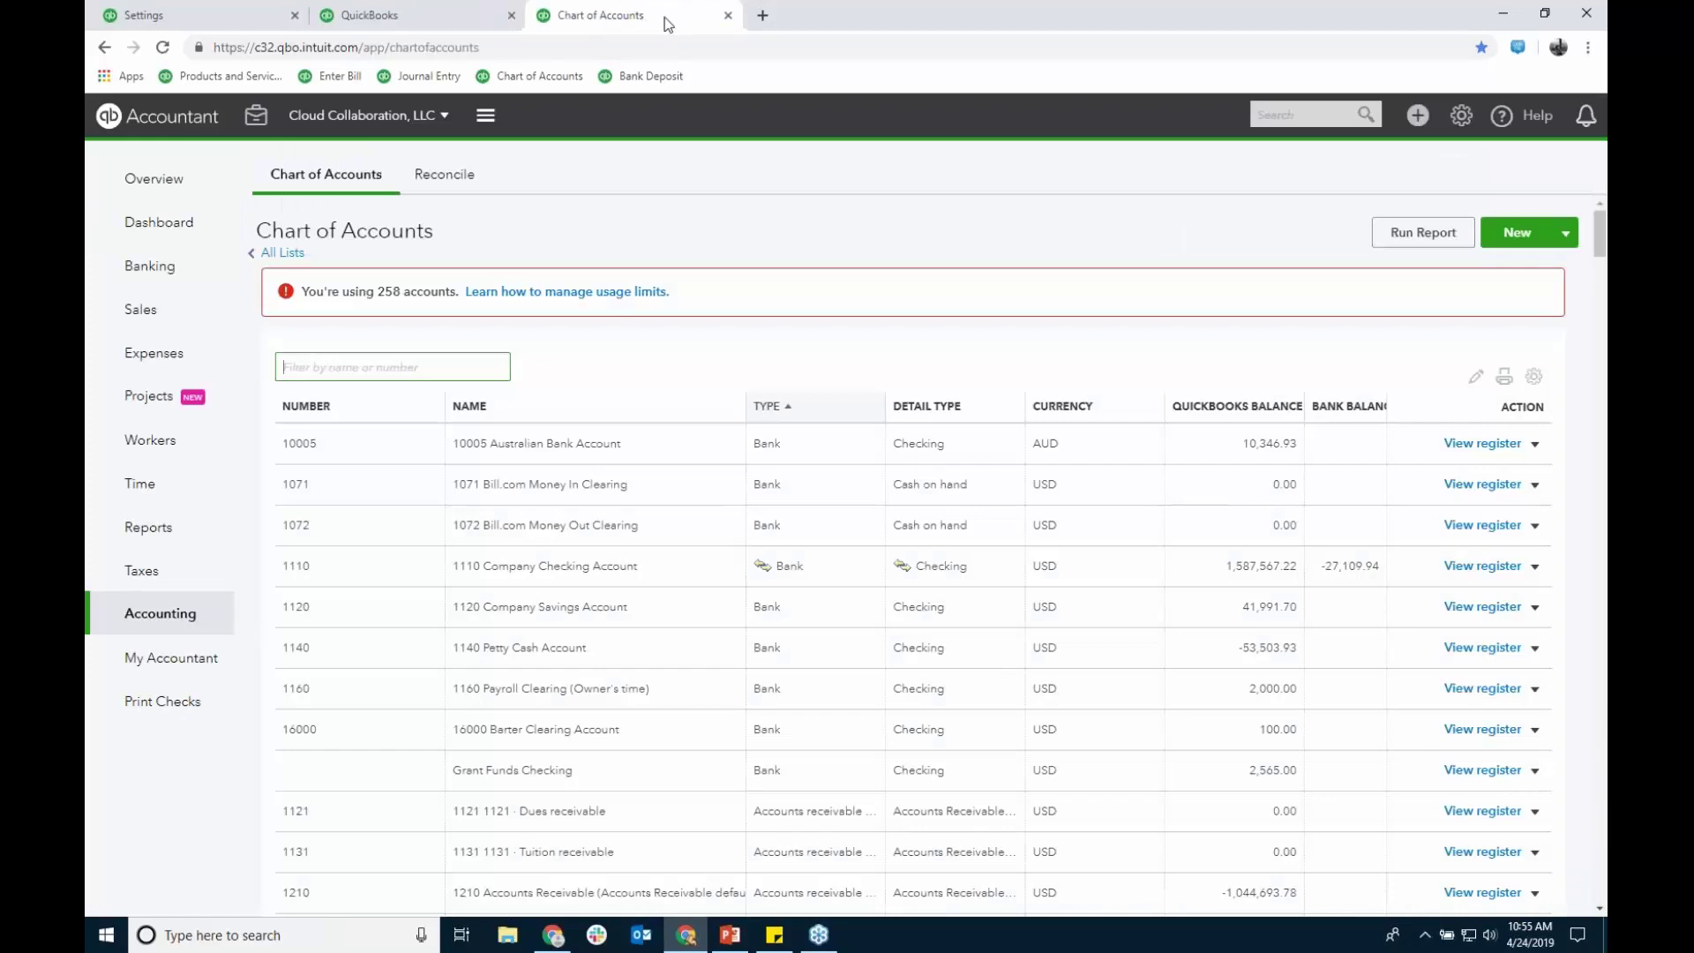
{"action": "right_click", "coordinate": [679, 35]}
{"action": "left_click", "coordinate": [710, 84]}
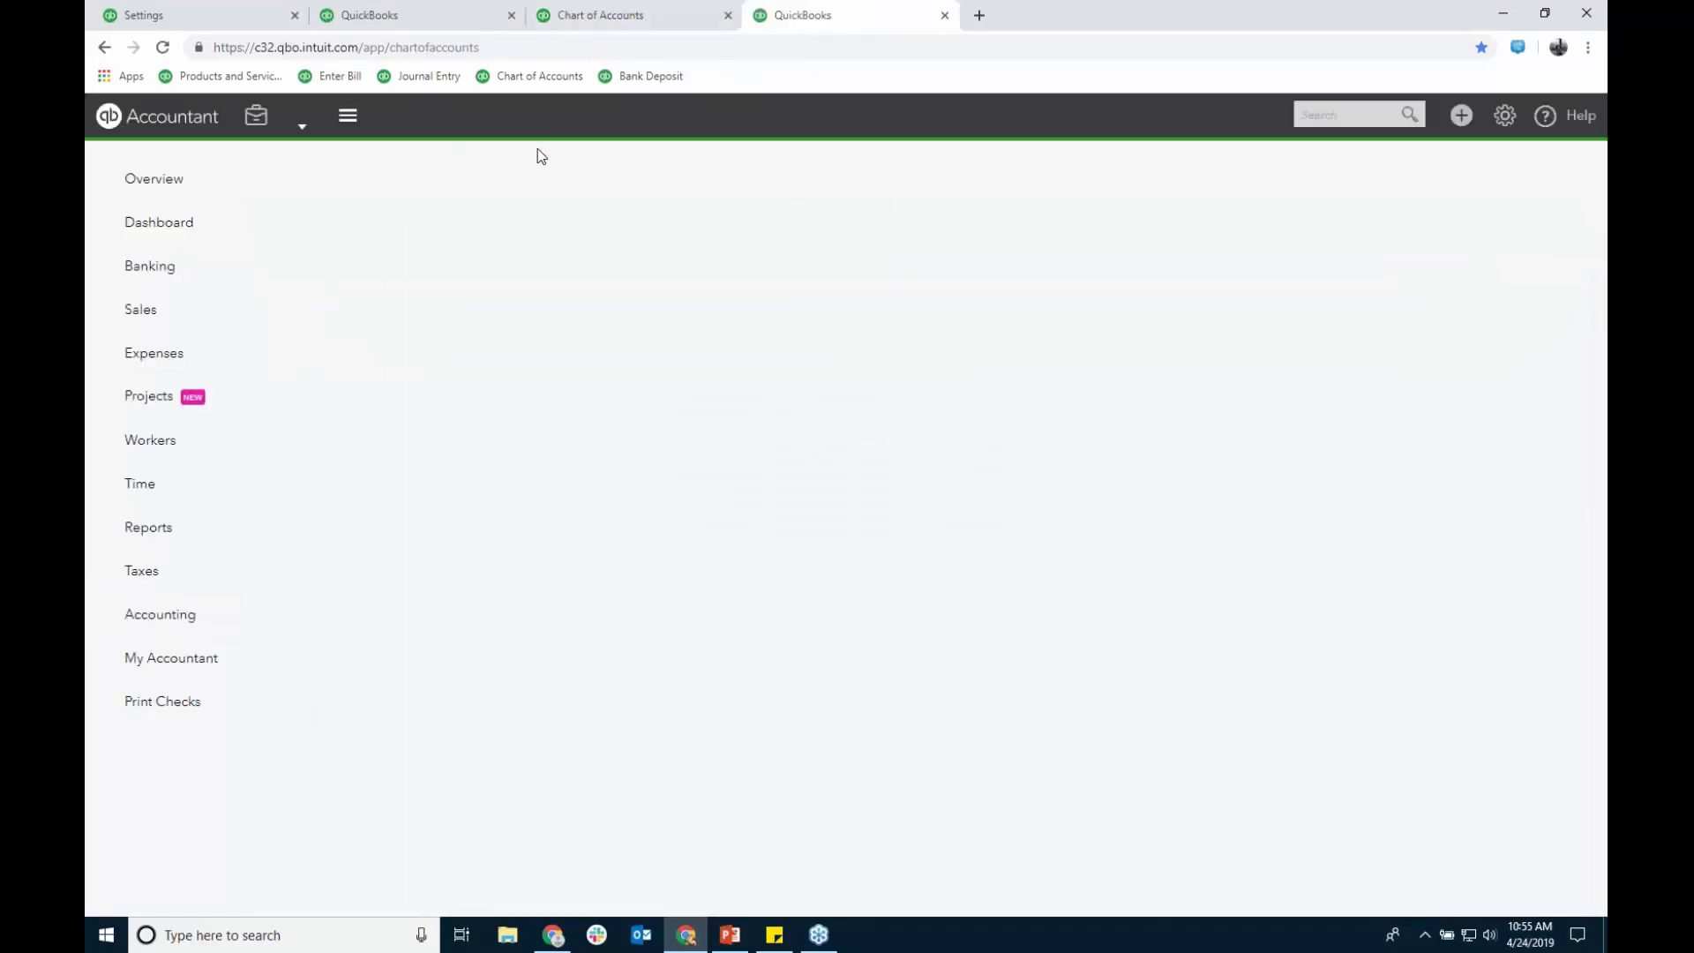
{"action": "left_click", "coordinate": [256, 126]}
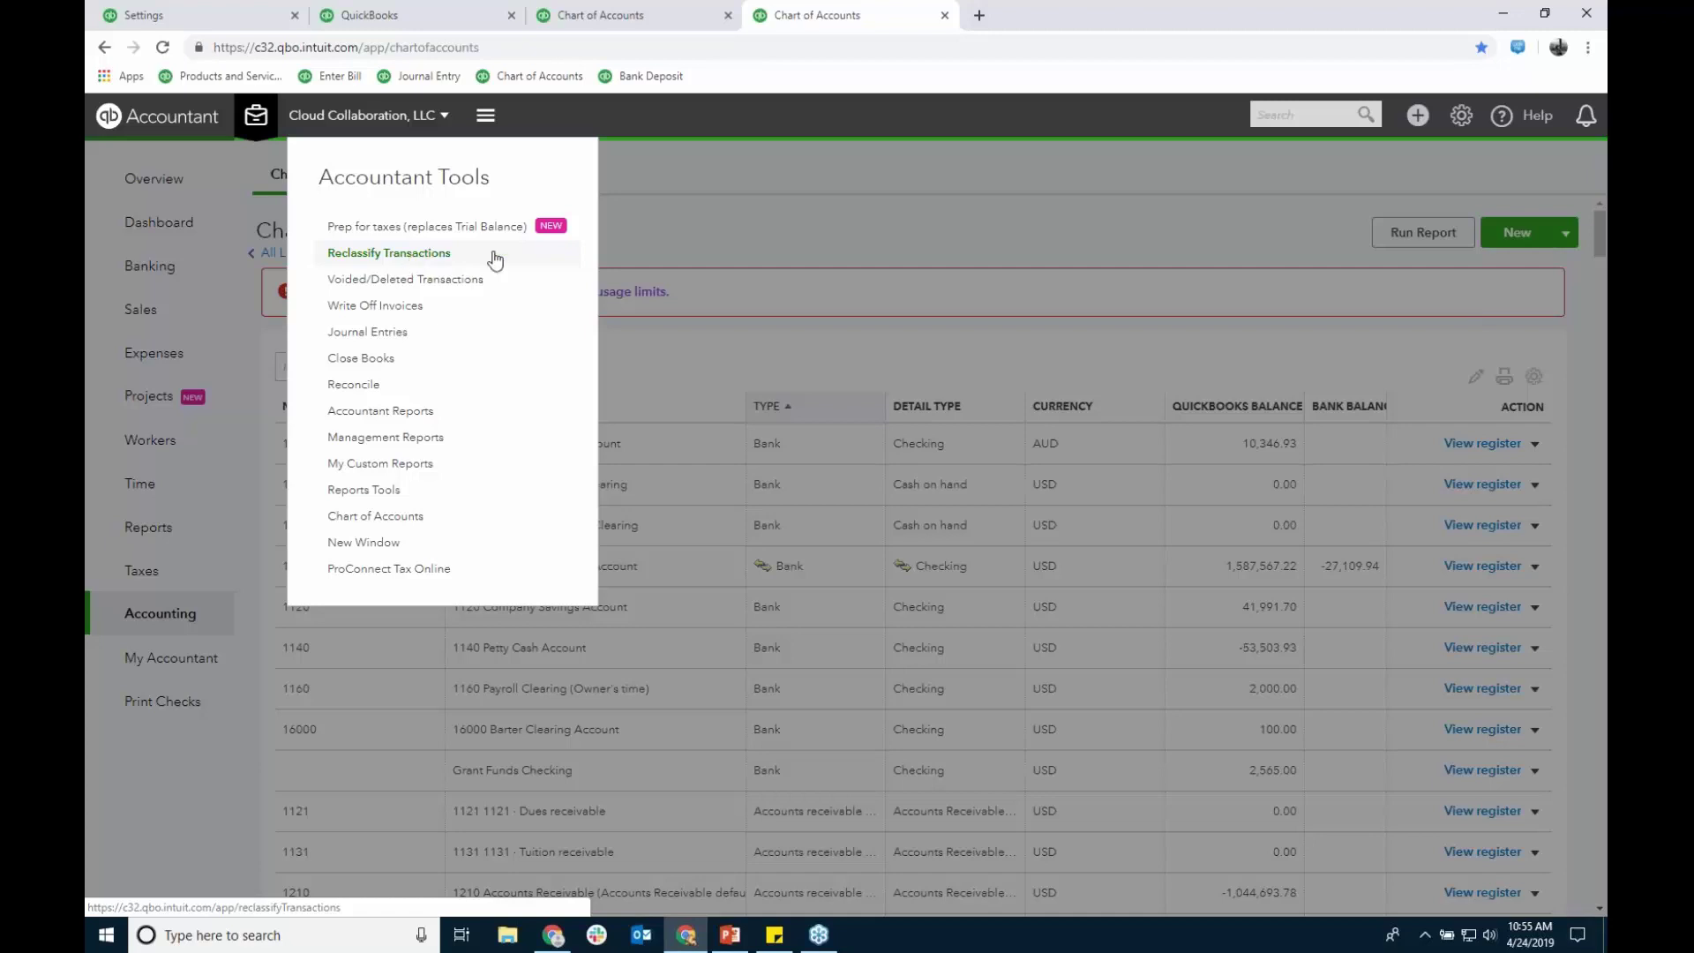
Step: Return to the dashboard browser tab and open the Recurring Transactions list
{"action": "left_click", "coordinate": [441, 23]}
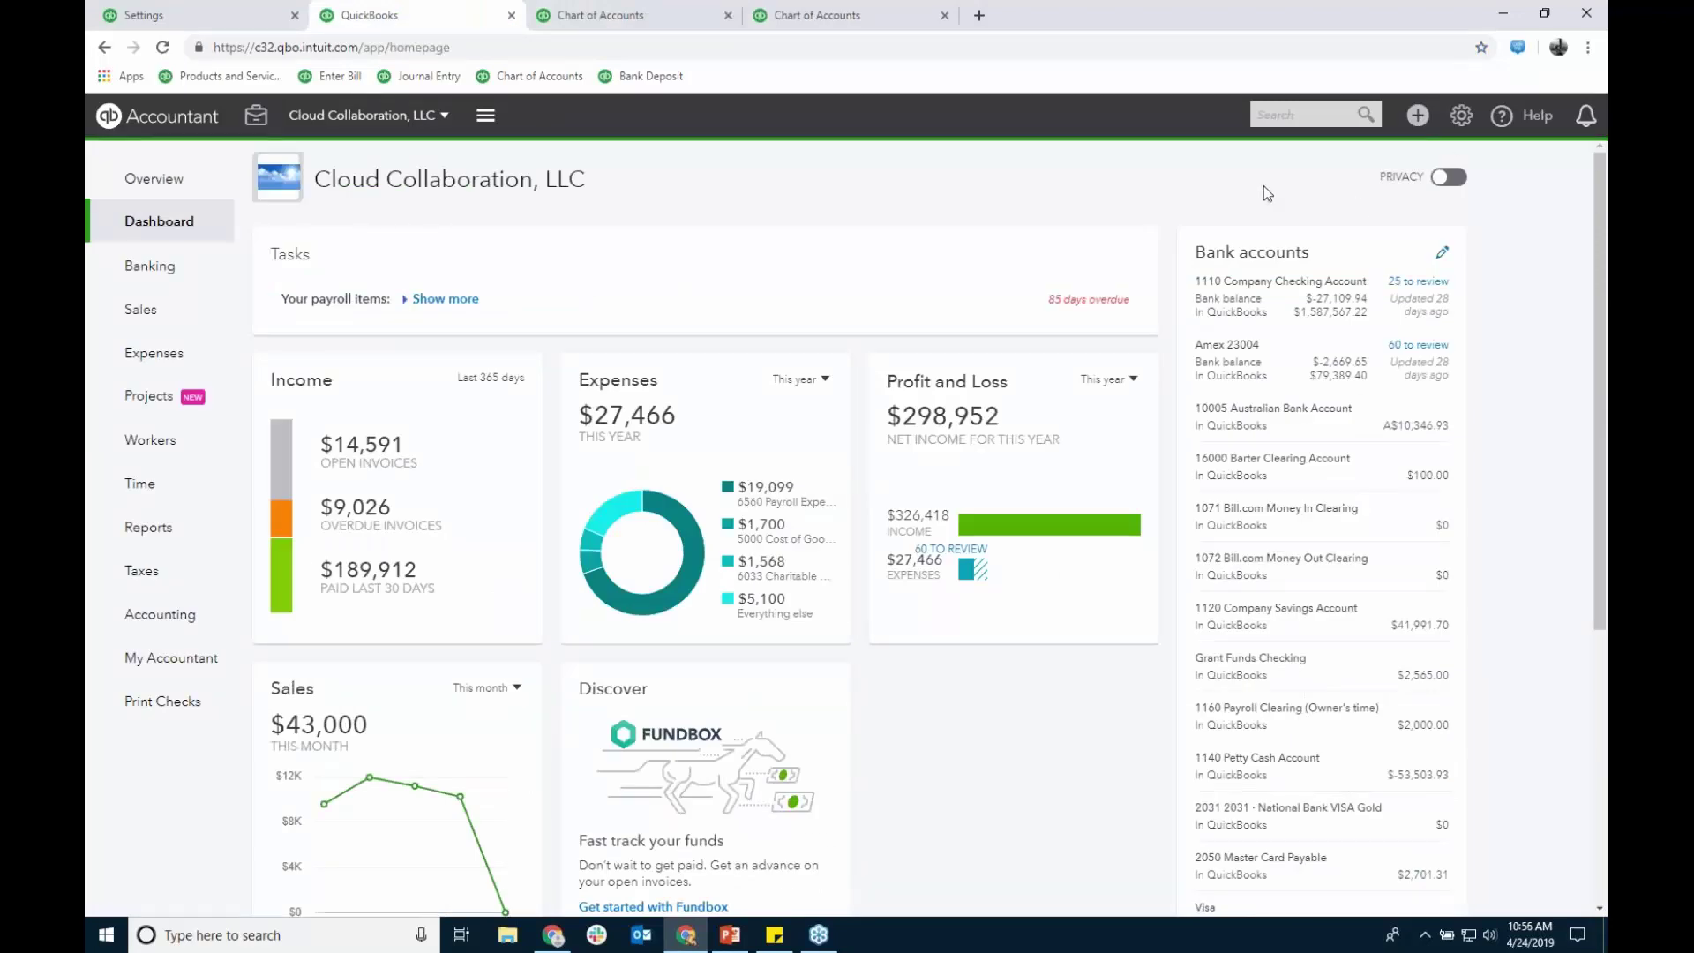
{"action": "left_click", "coordinate": [1462, 121]}
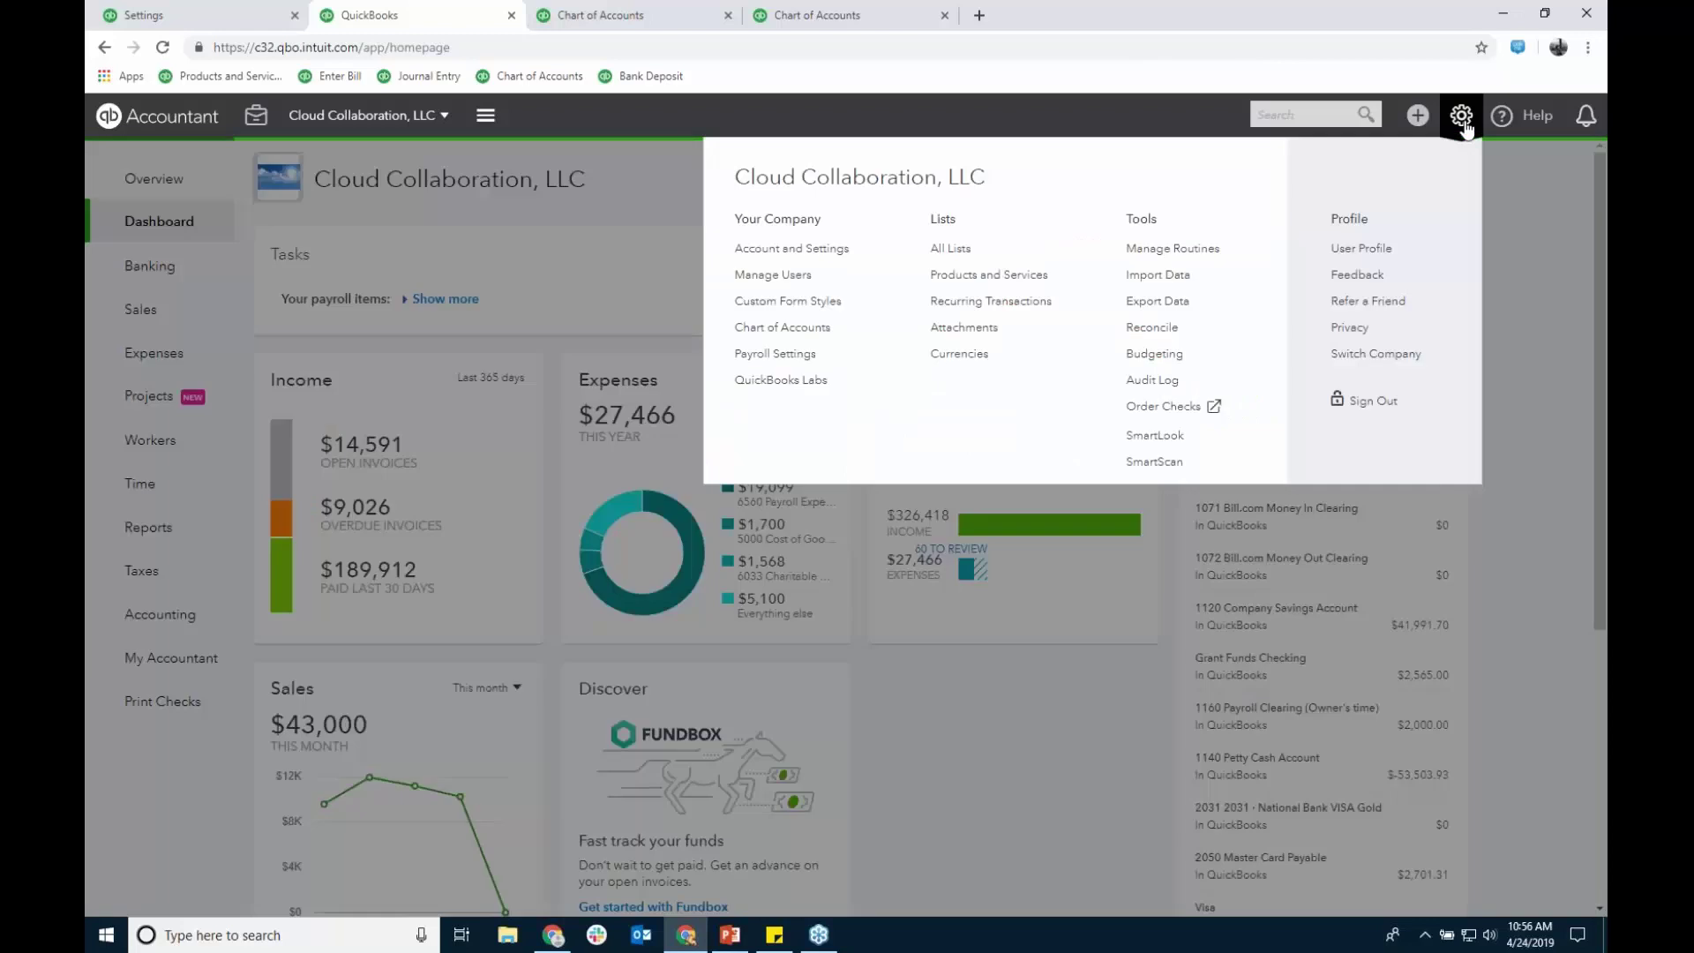
{"action": "left_click", "coordinate": [1000, 307]}
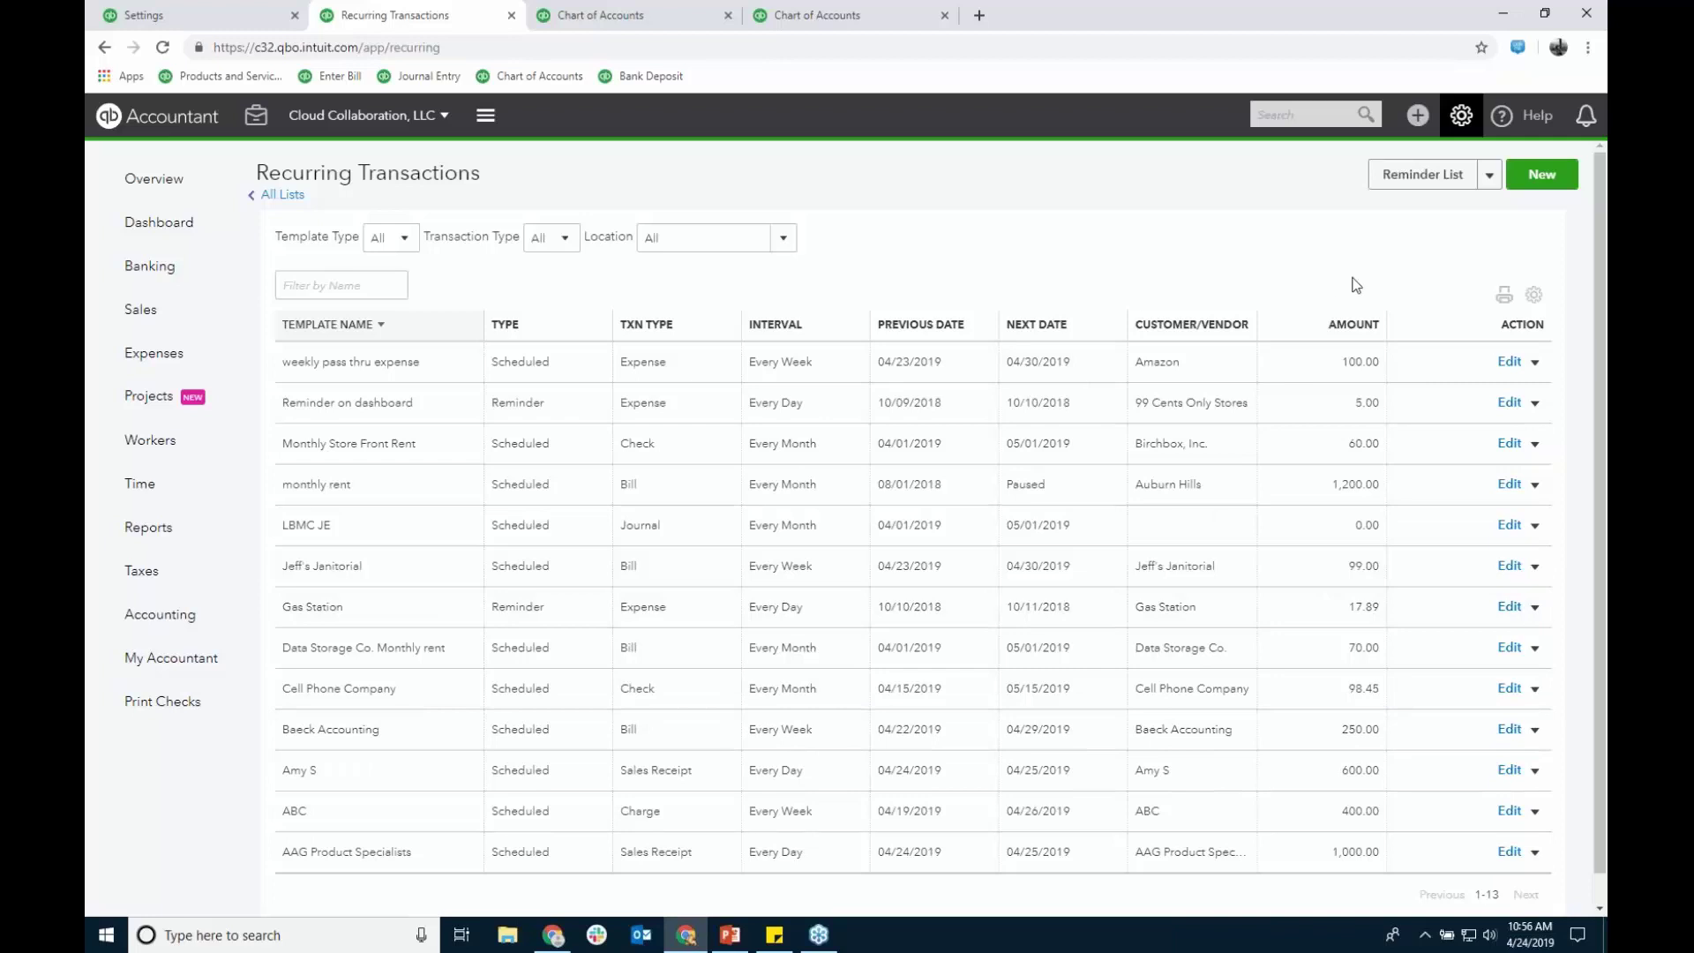
Step: Start a new recurring template with the transaction type Invoice
{"action": "left_click", "coordinate": [1543, 175]}
{"action": "left_click", "coordinate": [760, 512]}
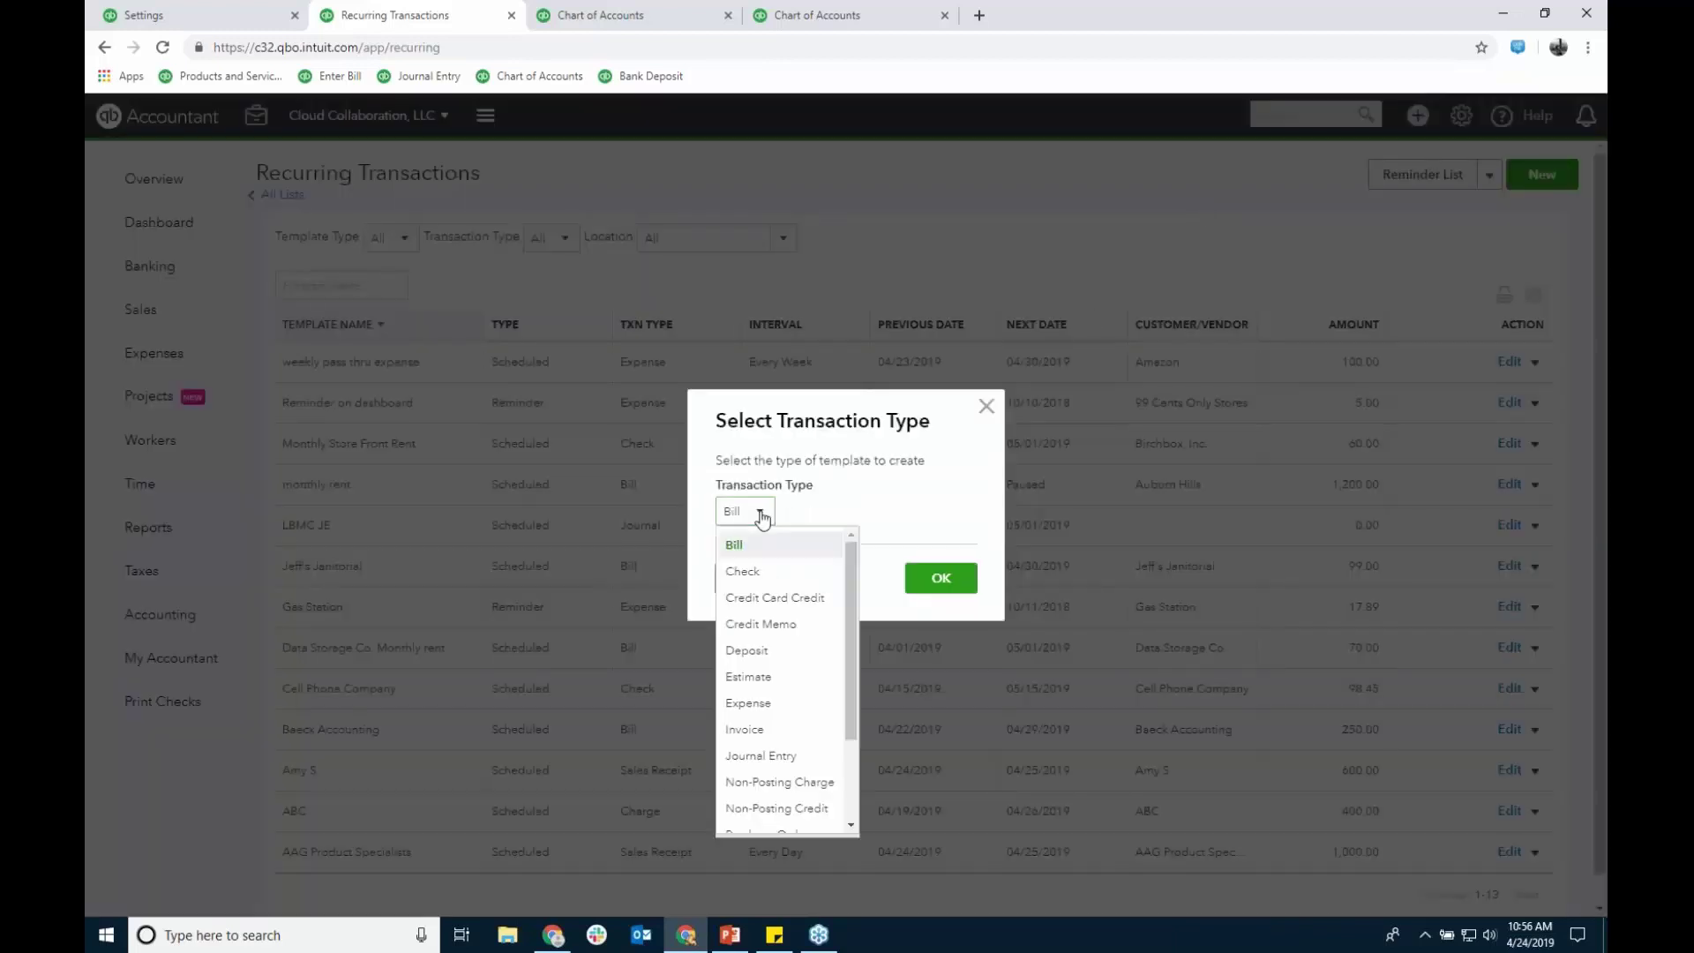
{"action": "left_click", "coordinate": [764, 729]}
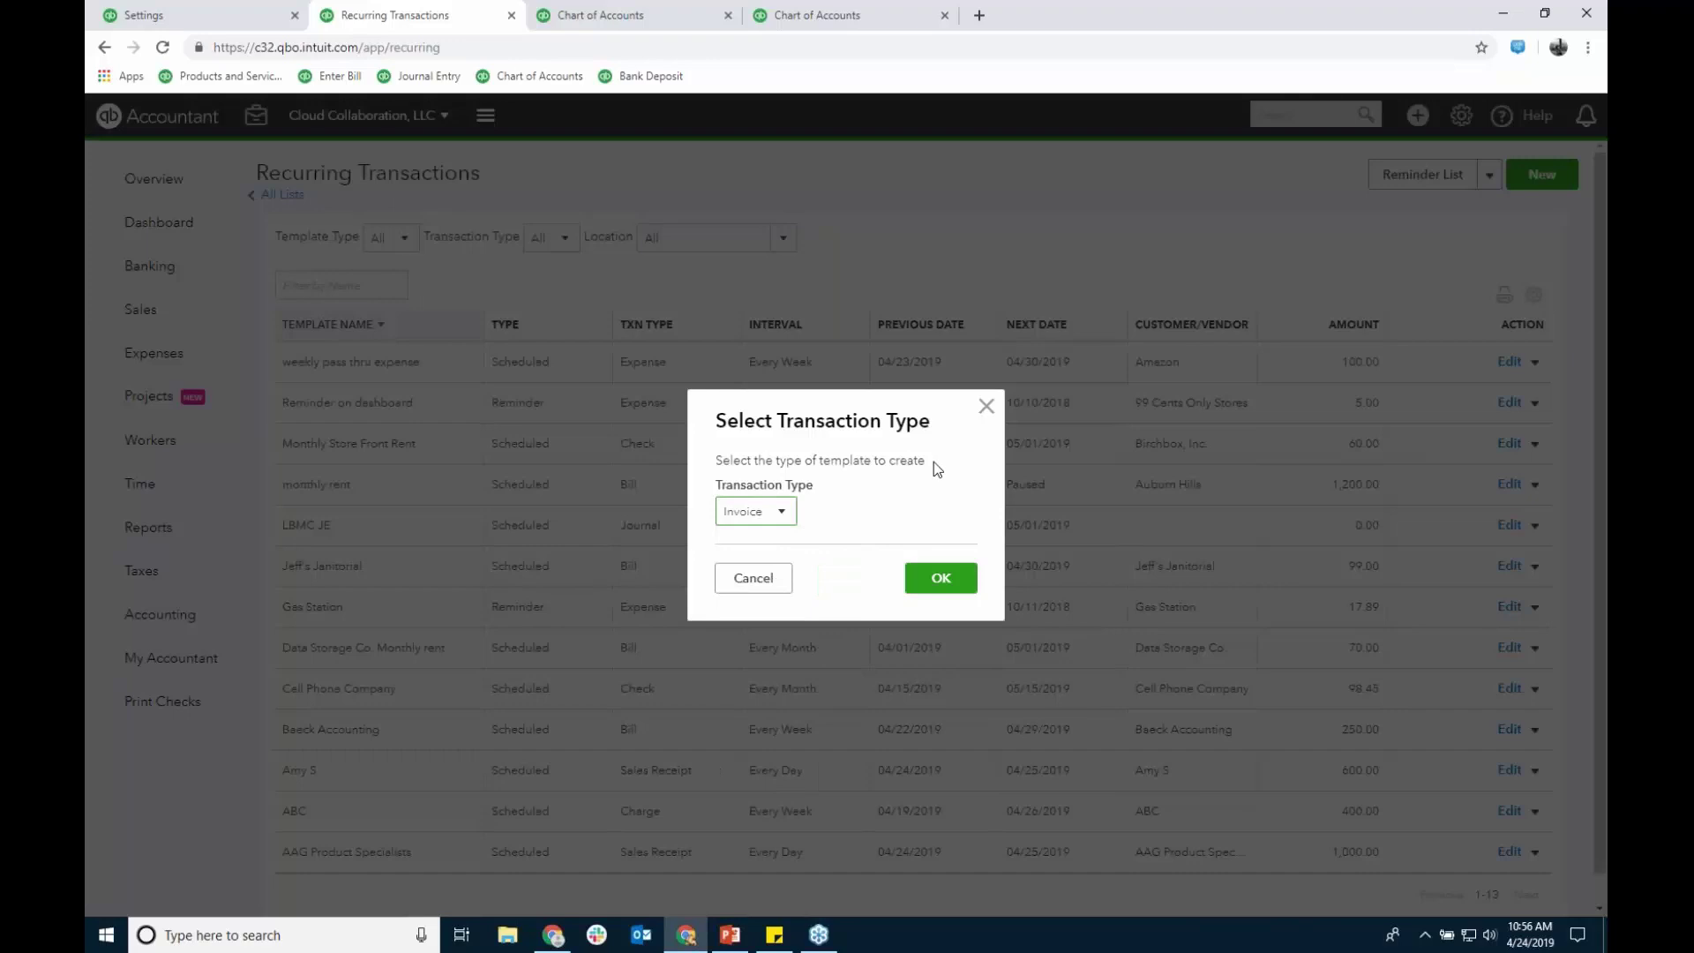
{"action": "left_click", "coordinate": [954, 578]}
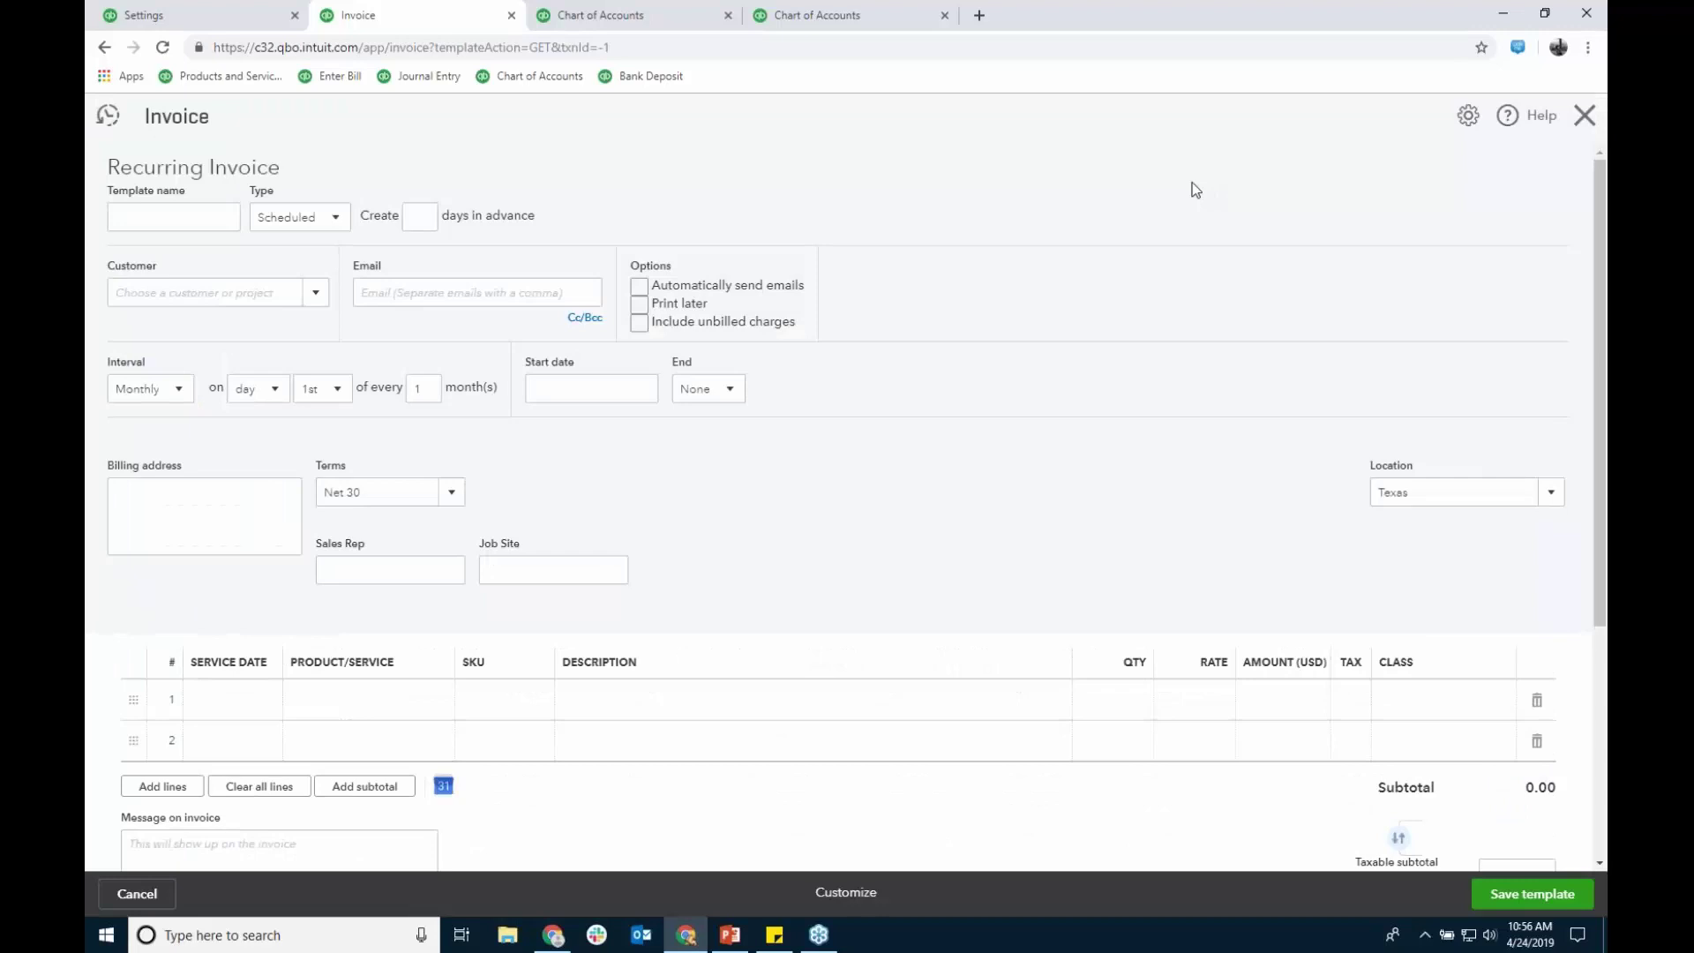
Step: Choose AAG Product Specialists as the template's customer and enable automatic emailing and inclusion of unbilled charges
{"action": "left_click", "coordinate": [173, 216]}
{"action": "left_click", "coordinate": [315, 293]}
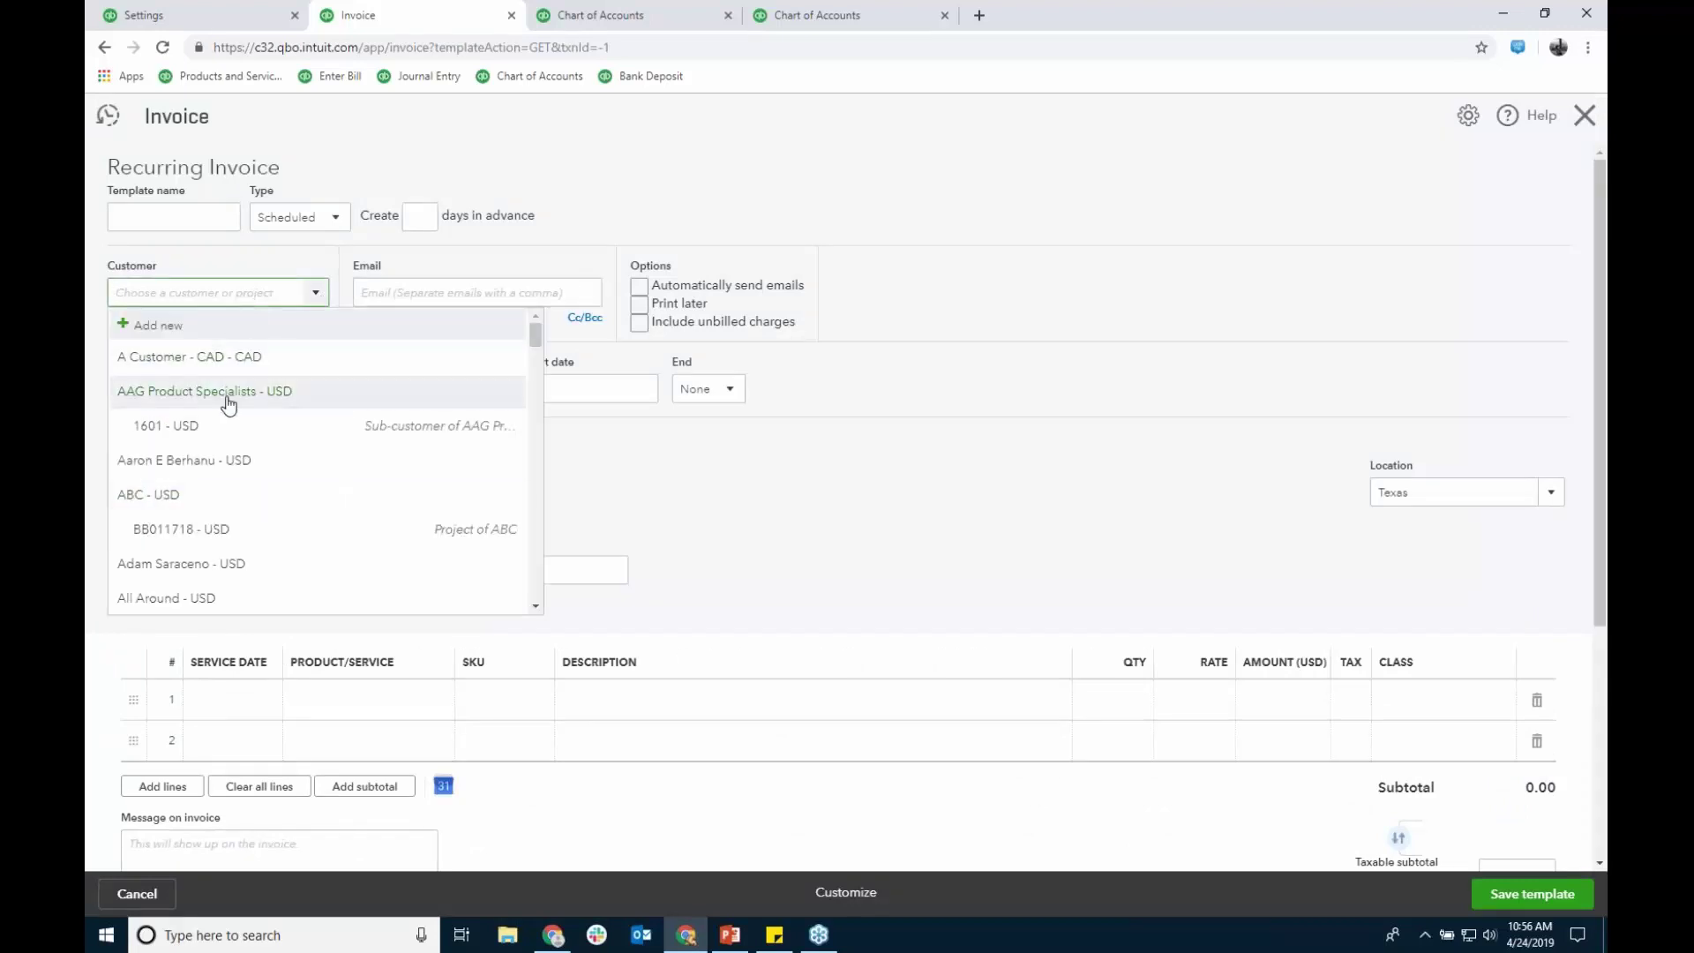
{"action": "left_click", "coordinate": [227, 393]}
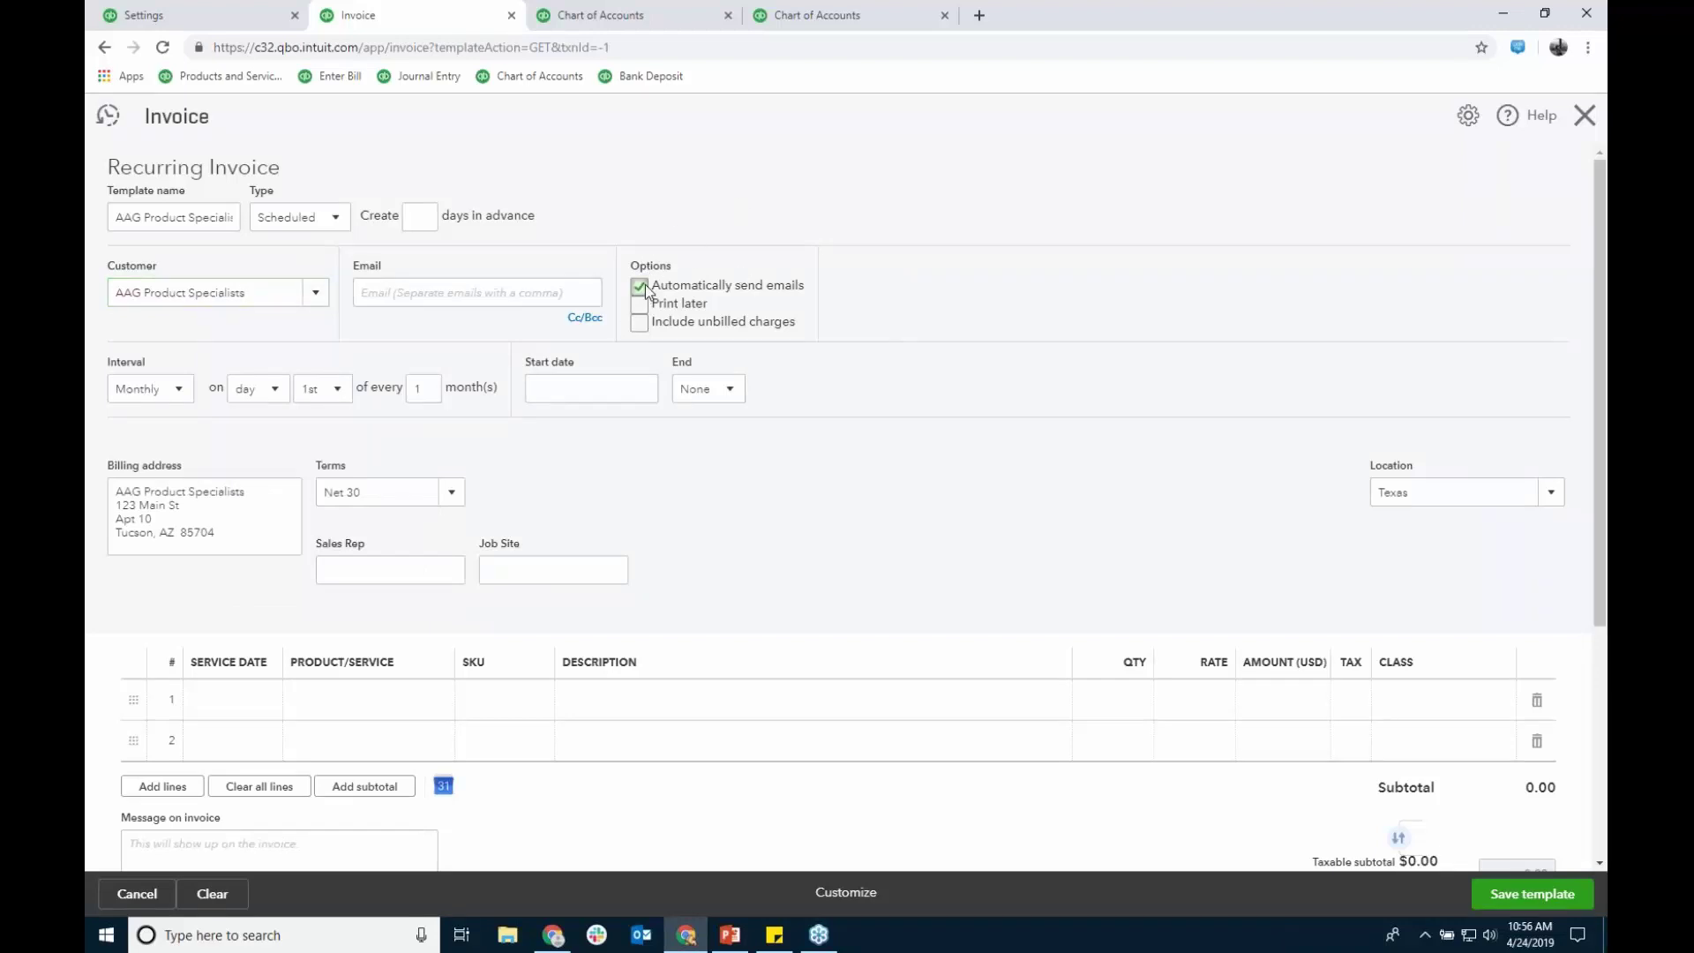
{"action": "left_click", "coordinate": [638, 326]}
Step: Cancel the pending Automation changes in Account and Settings, and review the Time tracking options without changing them
{"action": "left_click", "coordinate": [235, 11]}
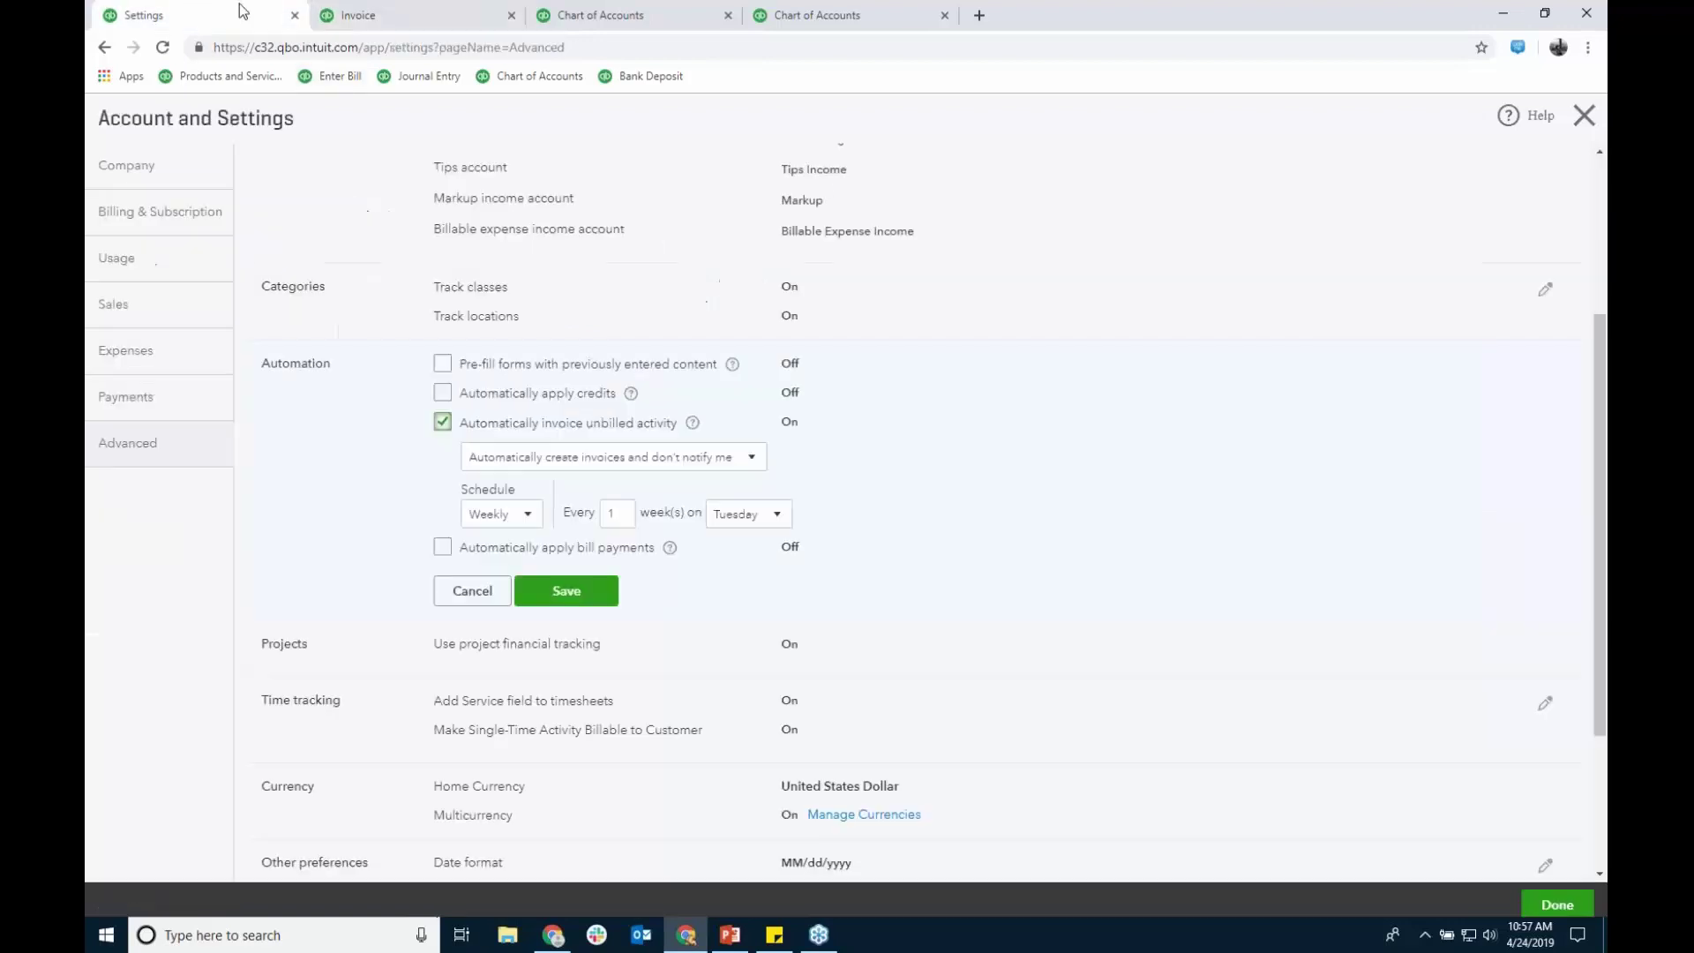
{"action": "left_click", "coordinate": [476, 591]}
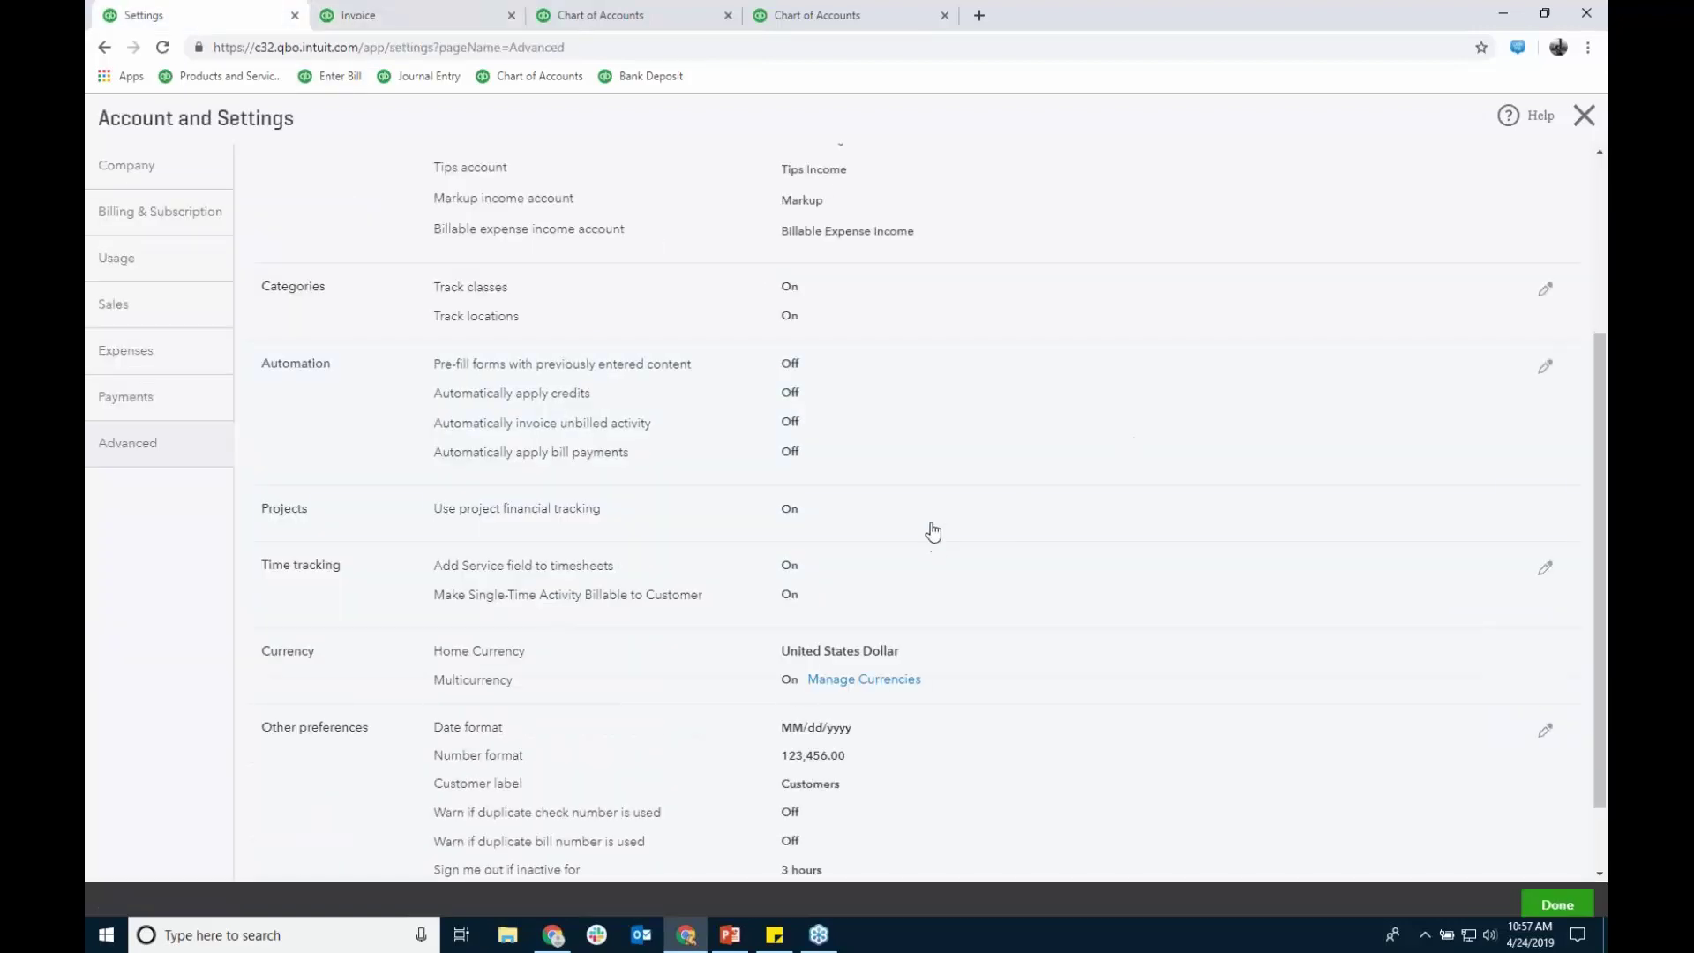
{"action": "scroll", "coordinate": [1054, 409], "scroll_direction": "down", "scroll_amount": 2}
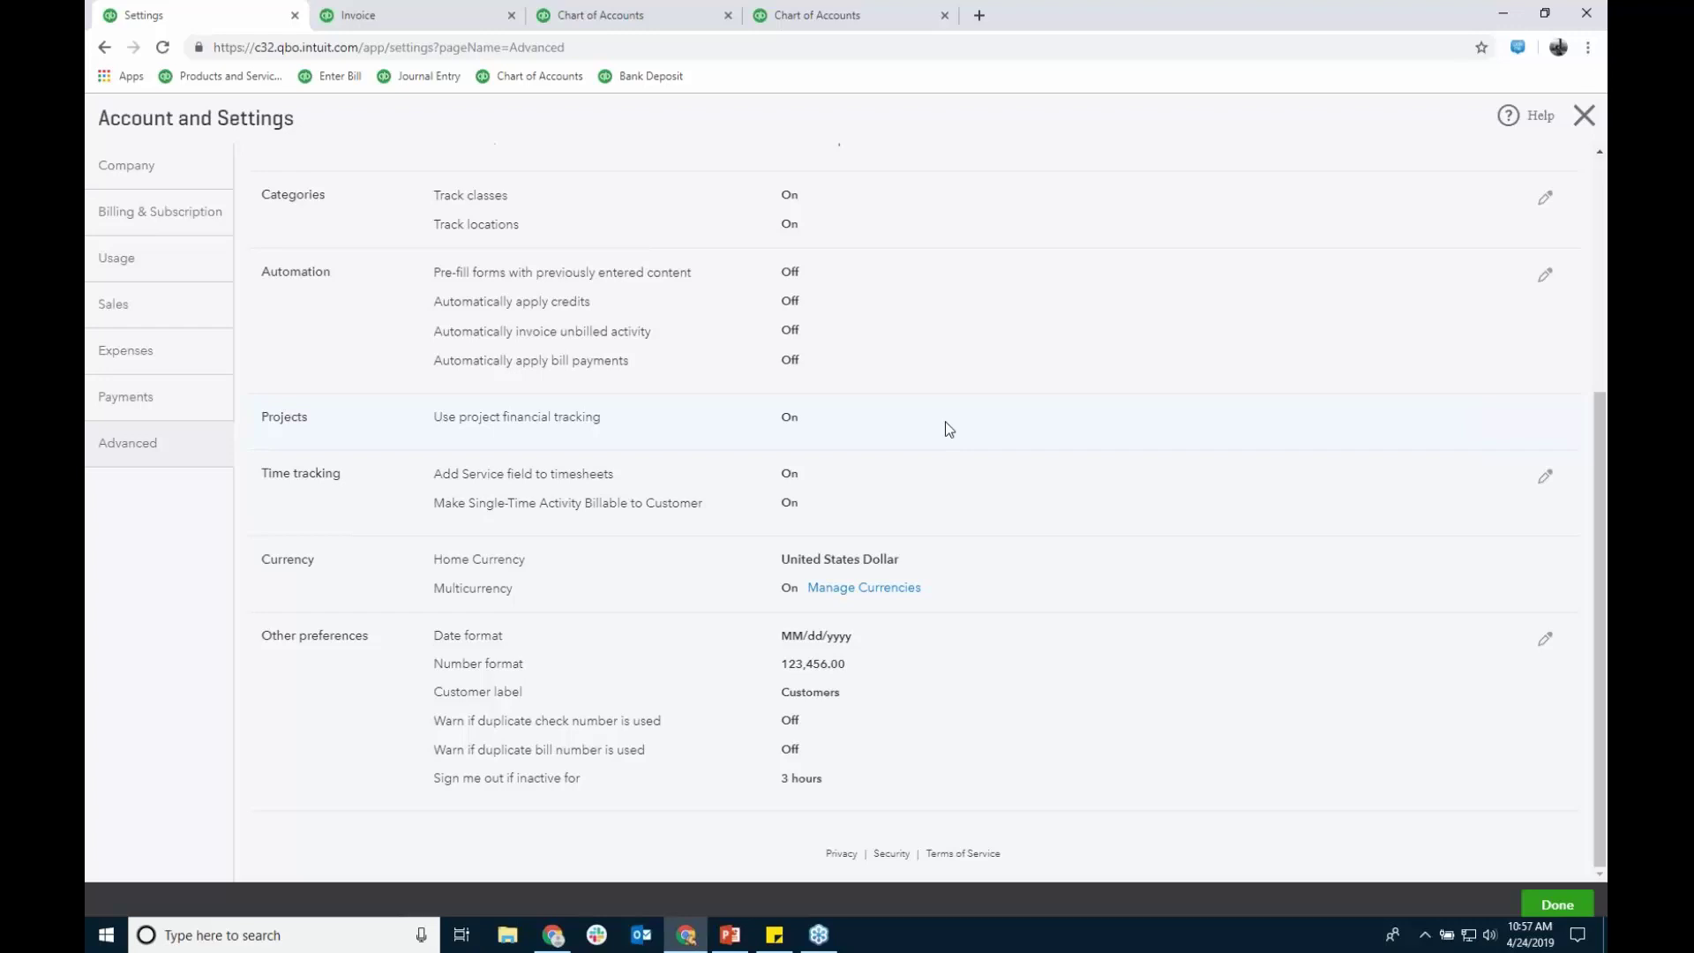
{"action": "left_click", "coordinate": [898, 507]}
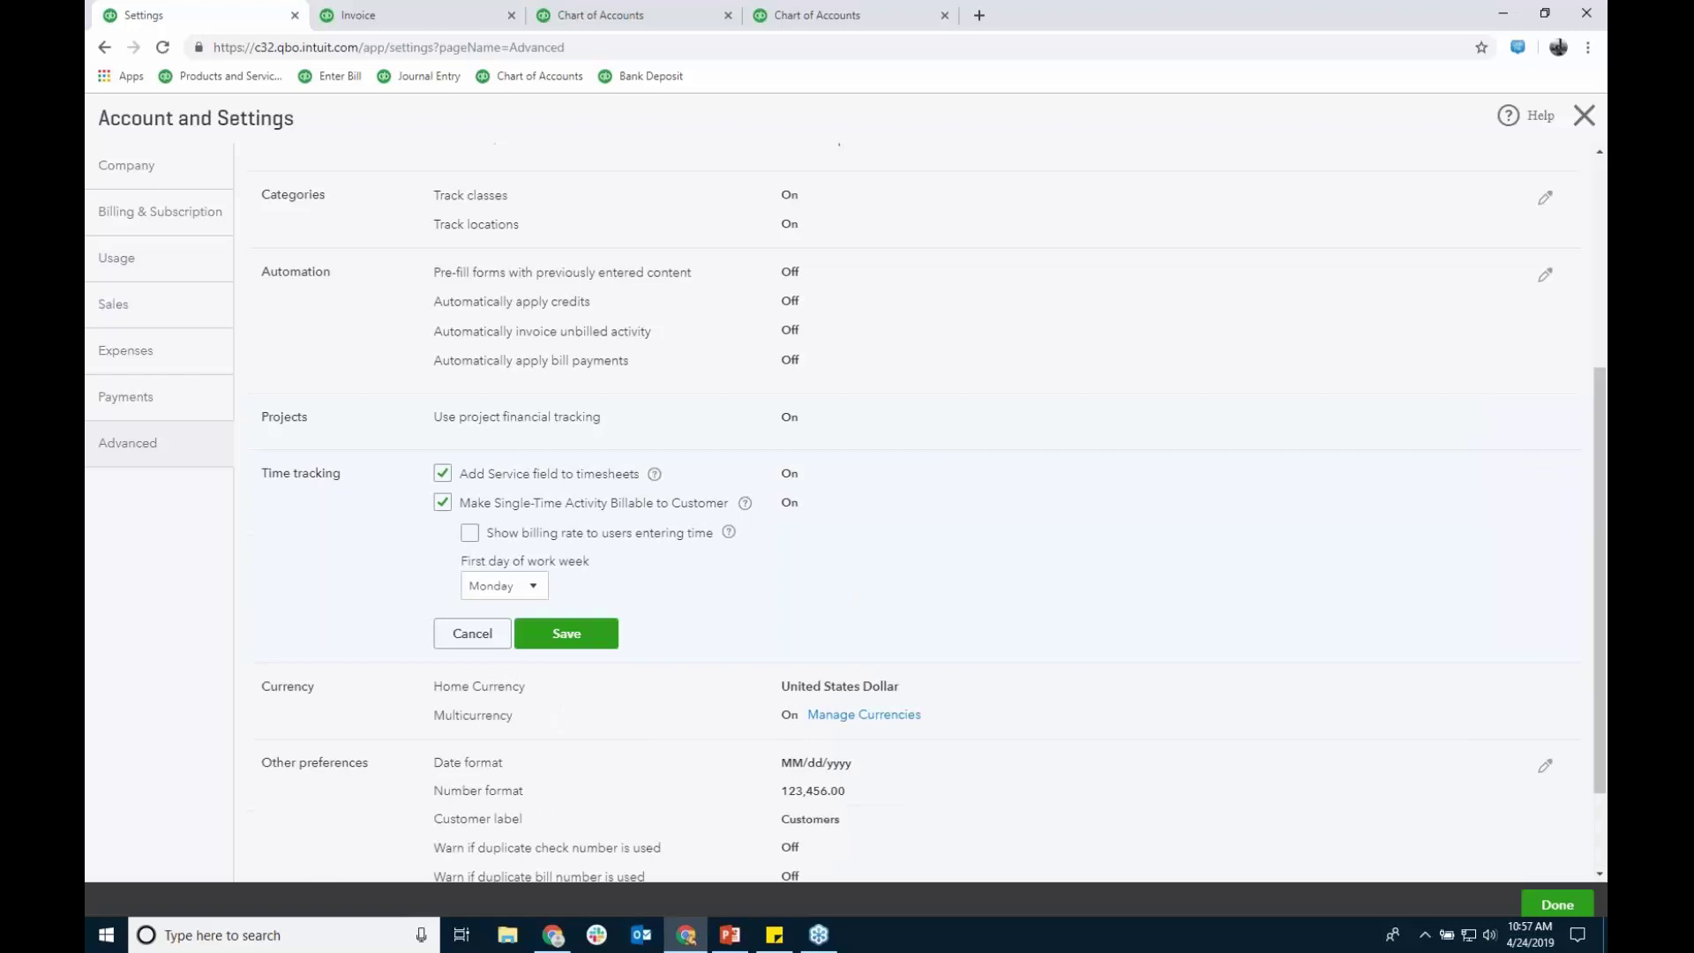
{"action": "left_click", "coordinate": [457, 634]}
Step: Review the Other preferences, including the inactivity sign-out choices, keep 3 hours selected, and cancel editing
{"action": "left_click", "coordinate": [1059, 684]}
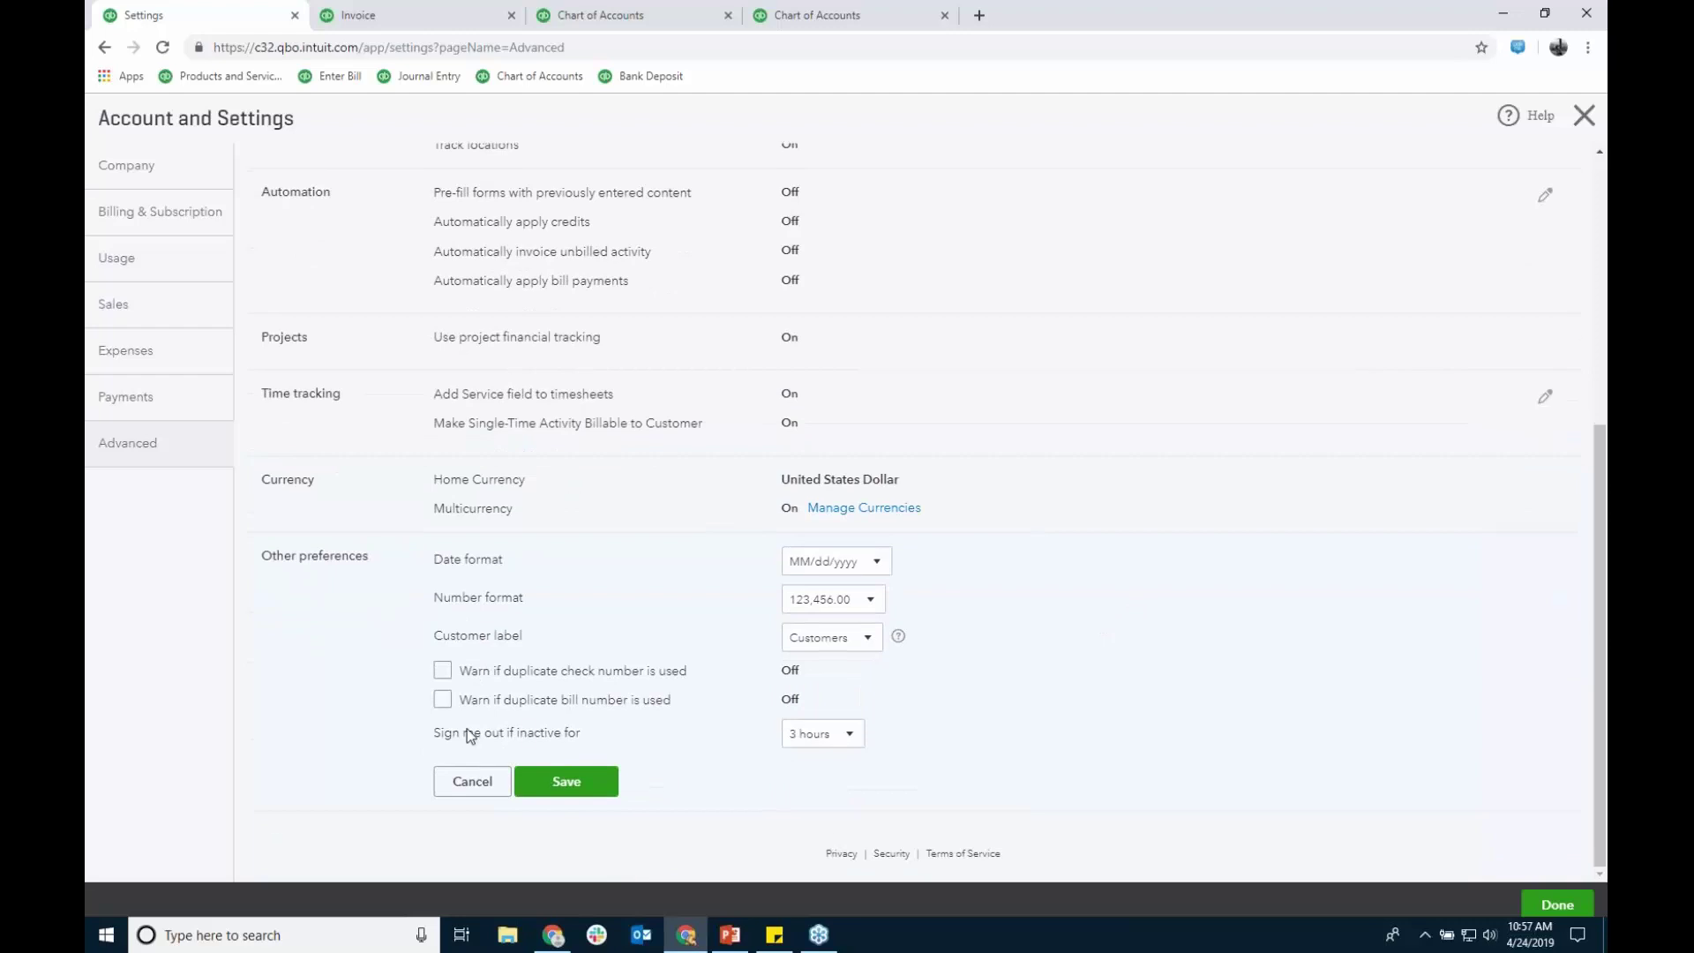
{"action": "left_click", "coordinate": [849, 739]}
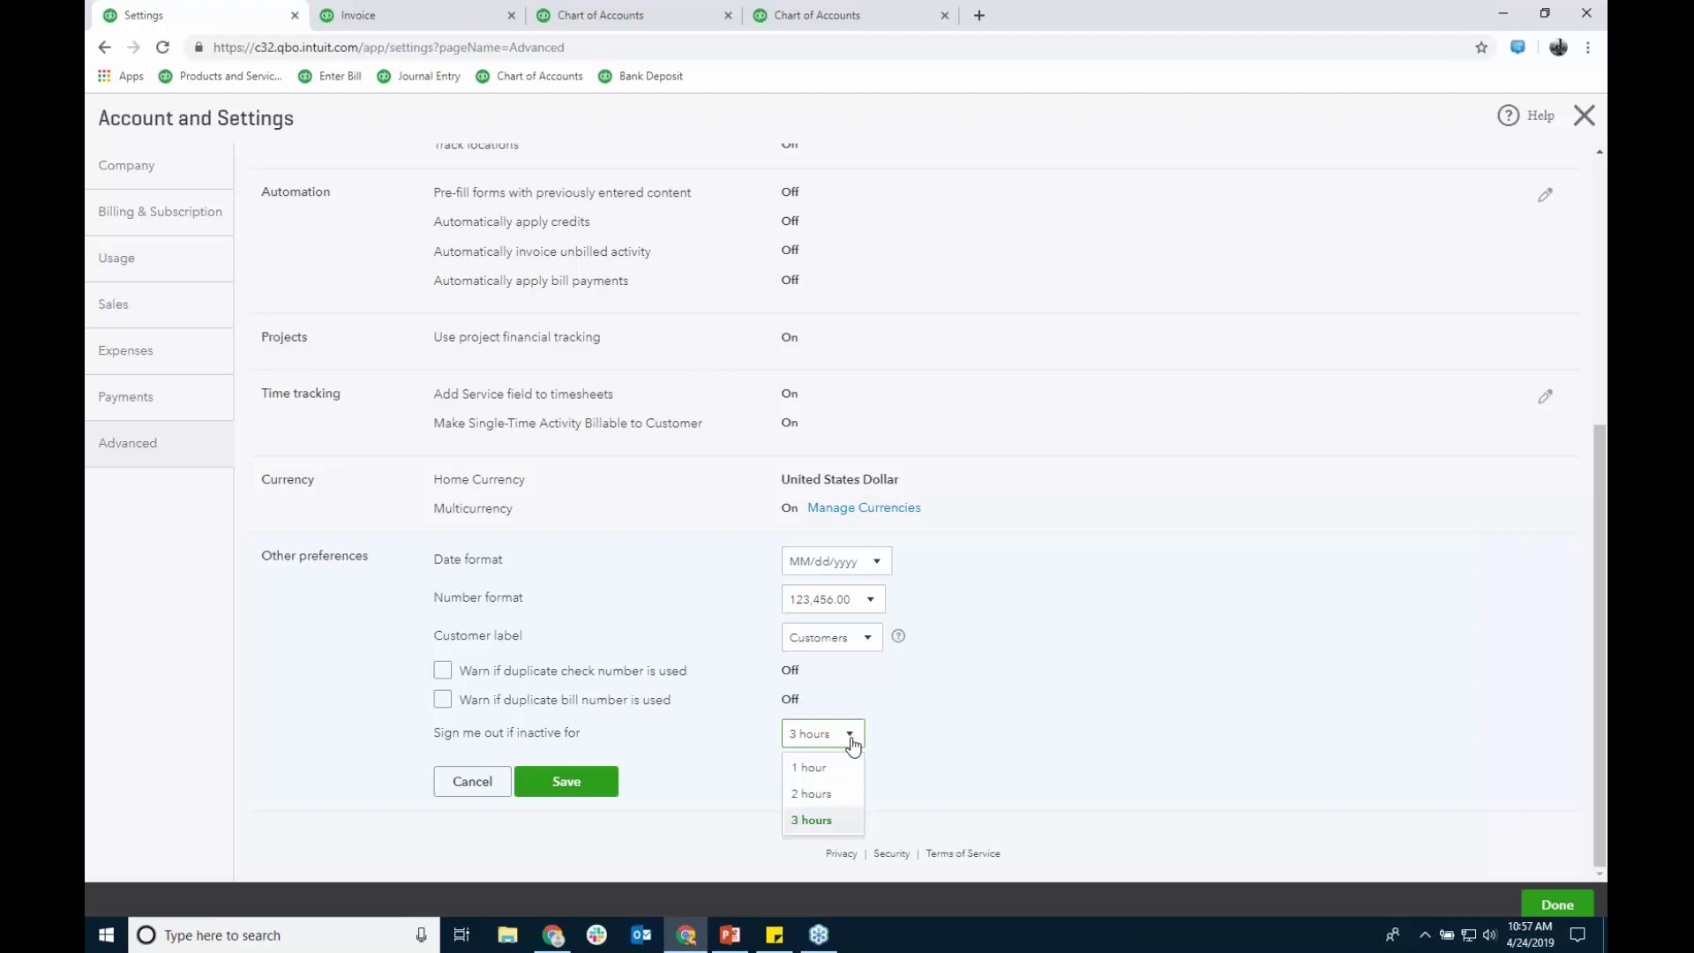
{"action": "left_click", "coordinate": [835, 822]}
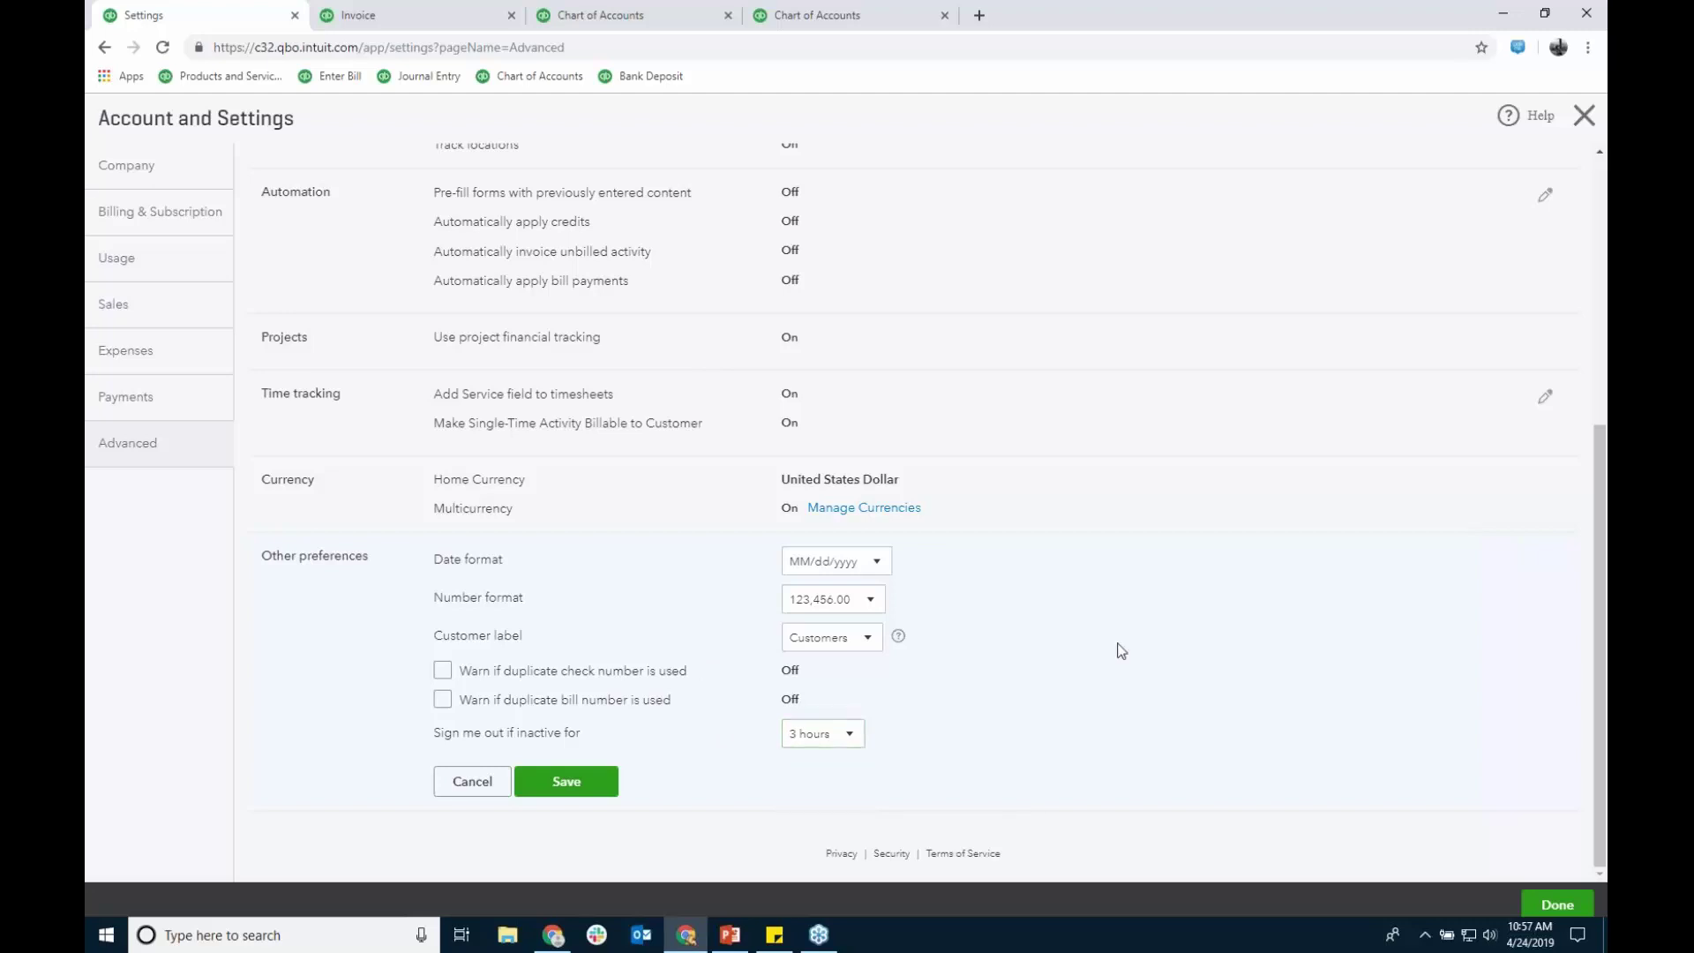
{"action": "left_click", "coordinate": [492, 783]}
Step: Open the Sales settings, review the Sales form content options and custom fields, and cancel editing
{"action": "scroll", "coordinate": [1050, 437], "scroll_direction": "up", "scroll_amount": 4}
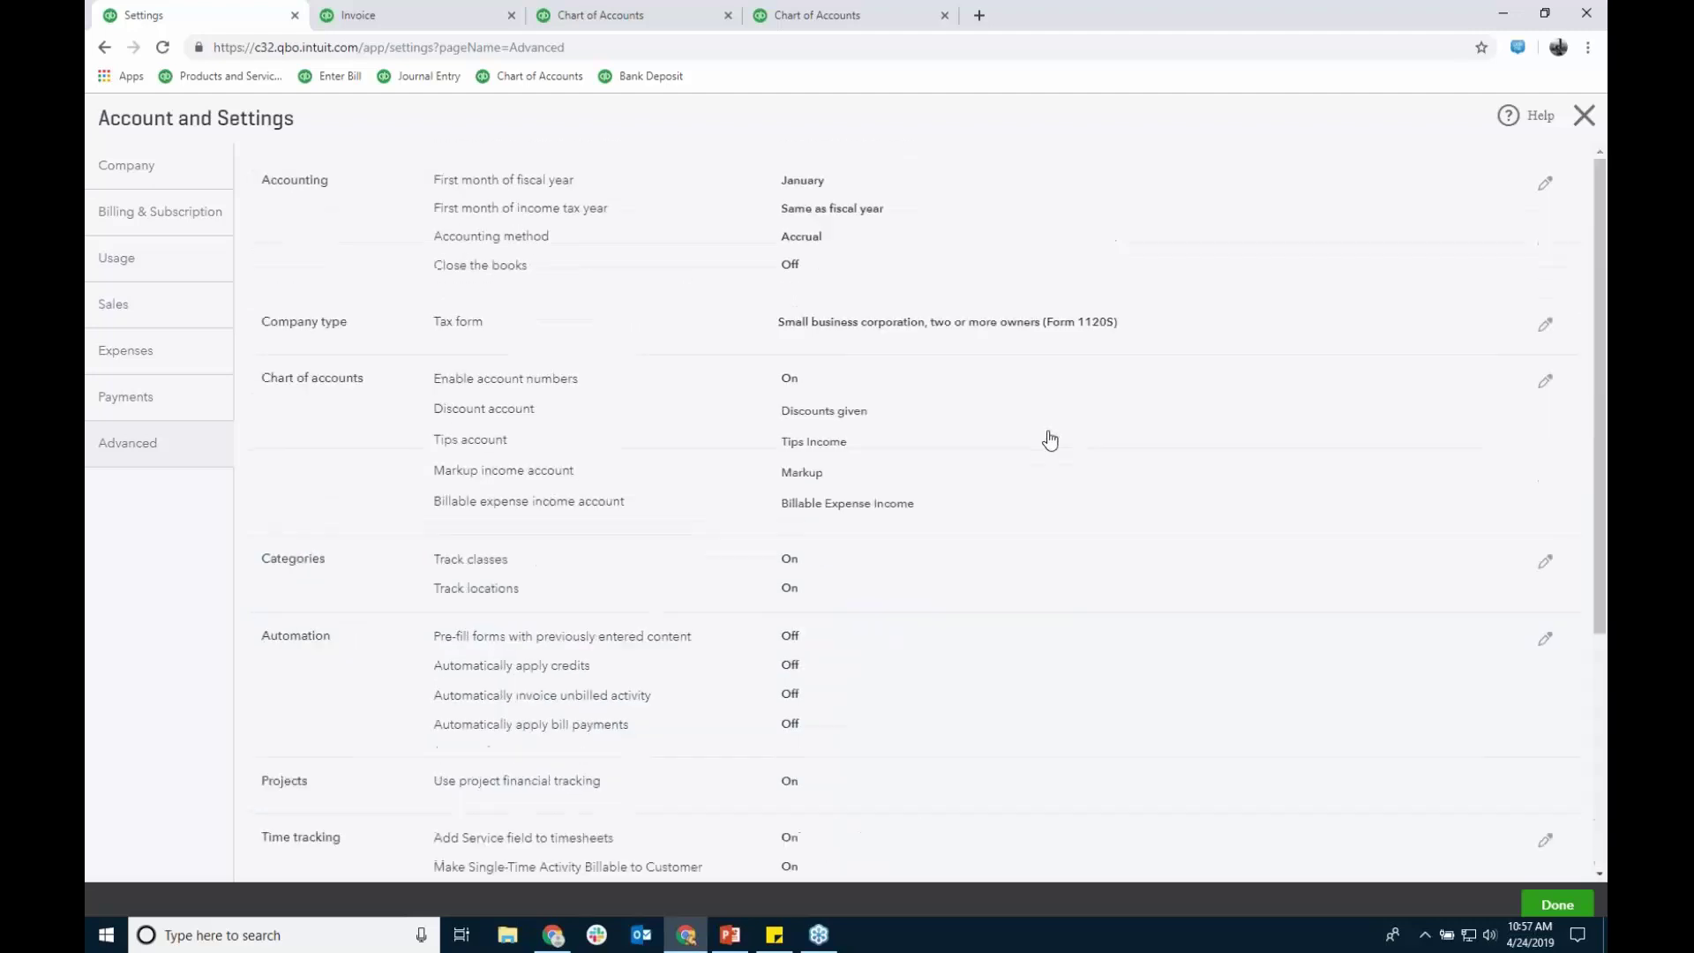
{"action": "left_click", "coordinate": [174, 305]}
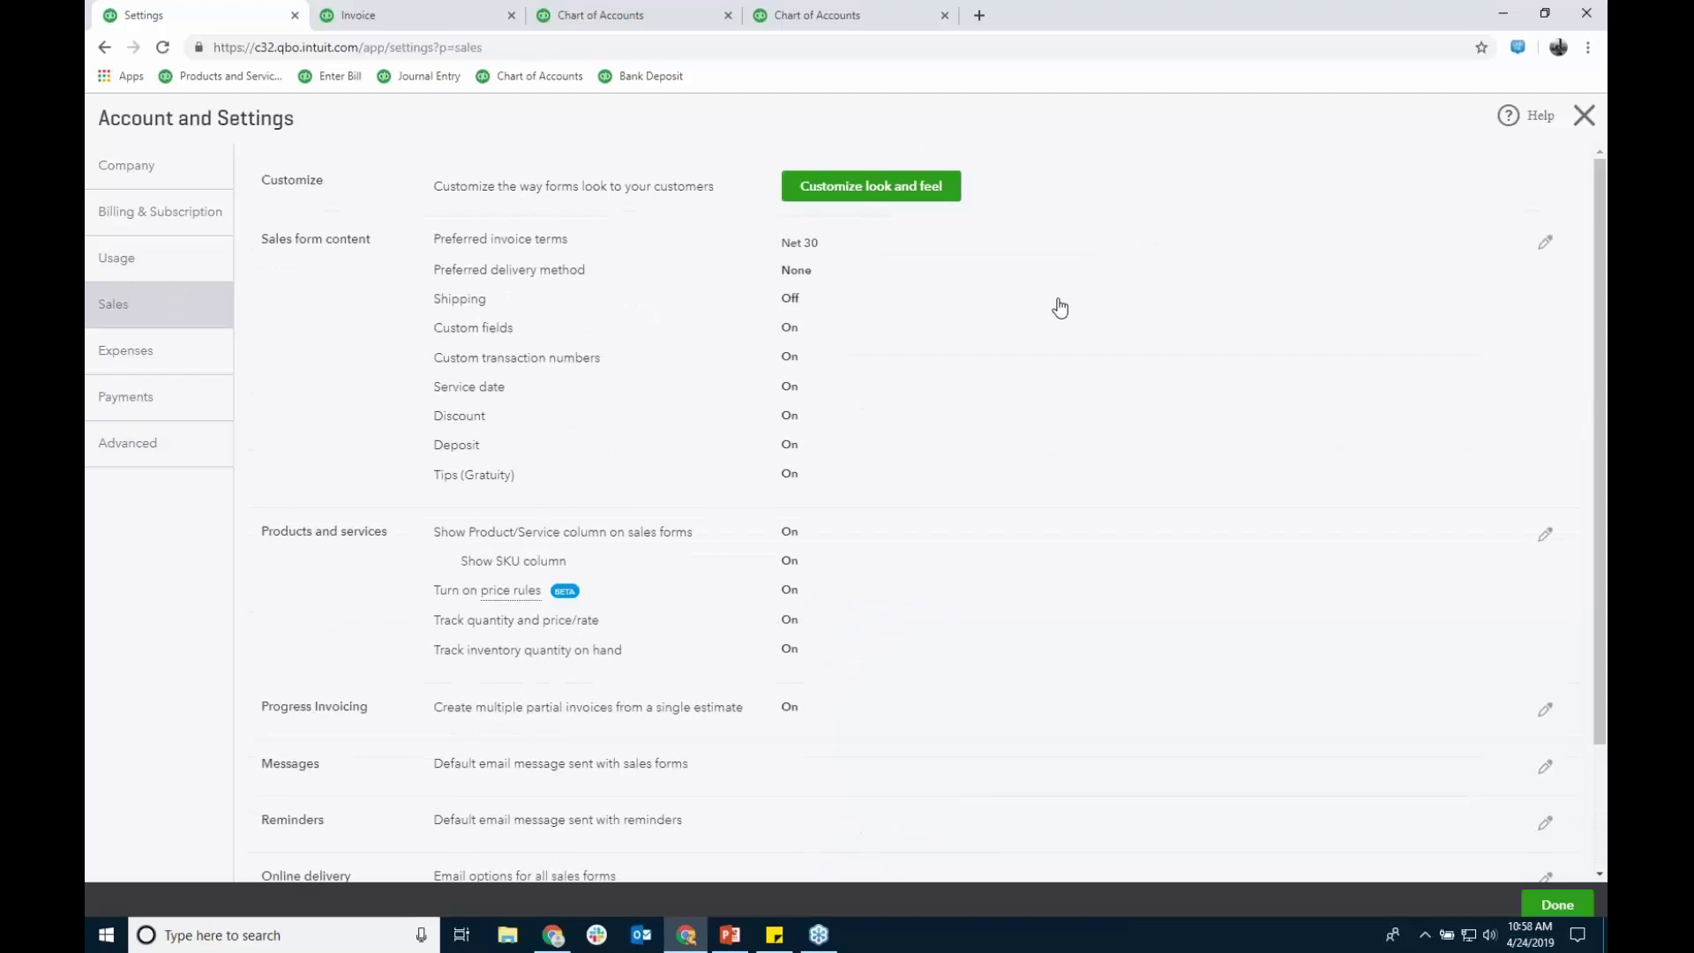
{"action": "left_click", "coordinate": [1055, 355]}
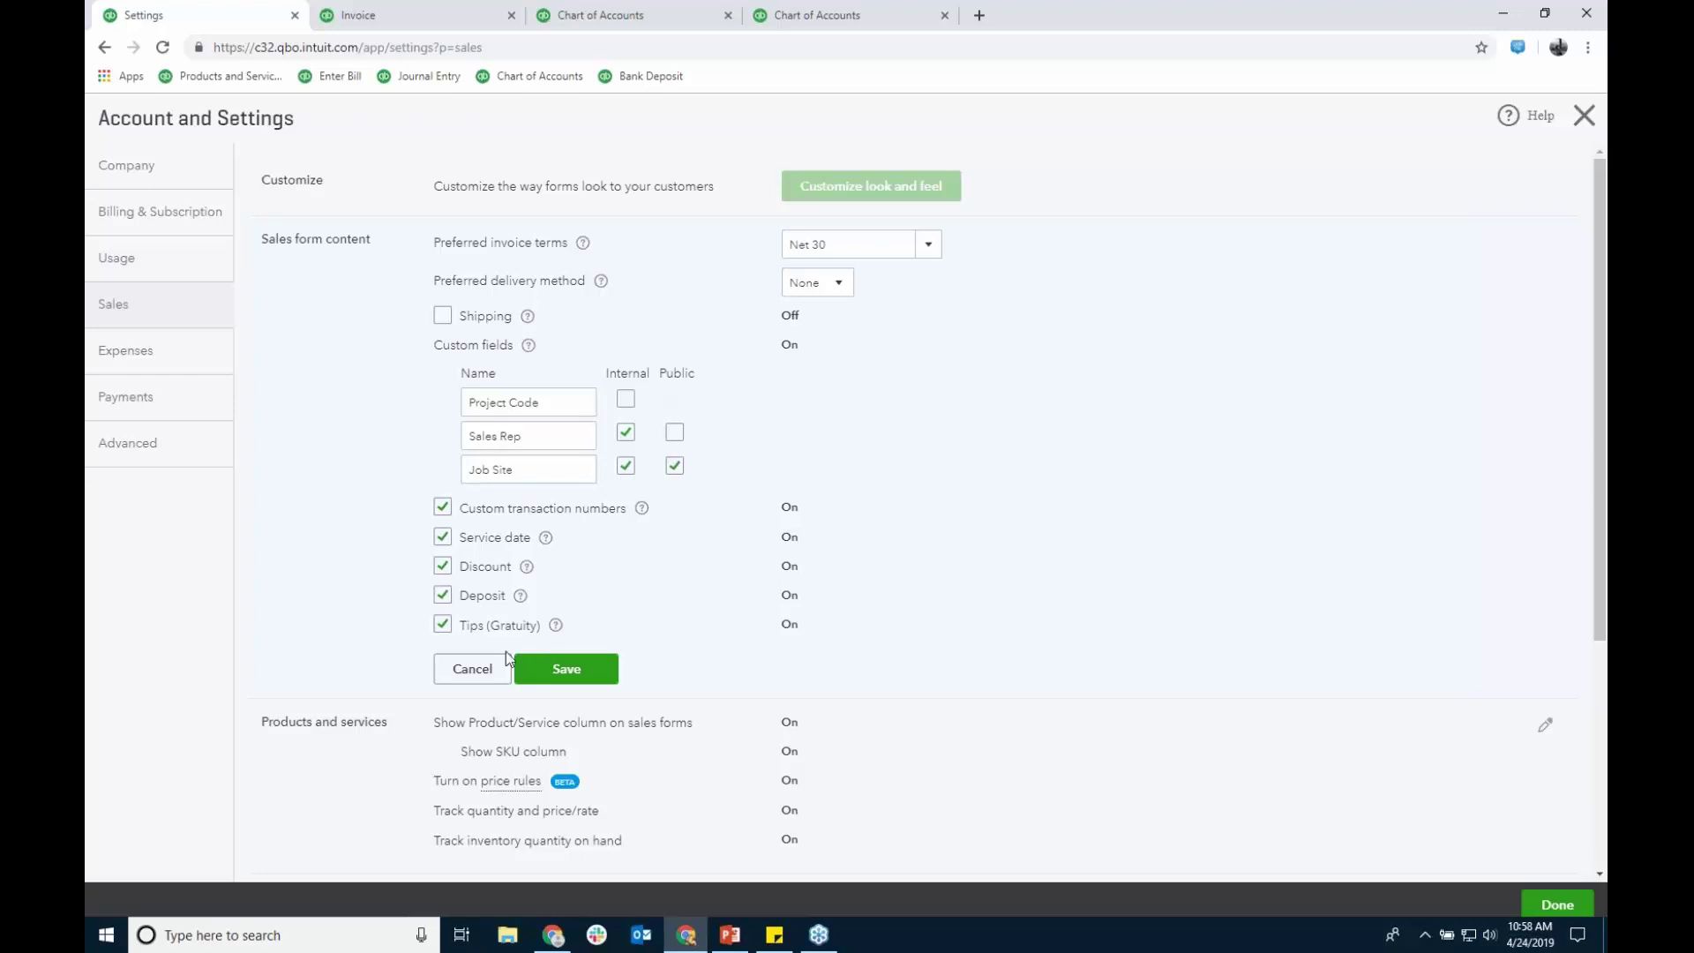
{"action": "left_click", "coordinate": [484, 672]}
Step: Review the Products and services options in the Sales settings, and cancel editing
{"action": "left_click", "coordinate": [953, 591]}
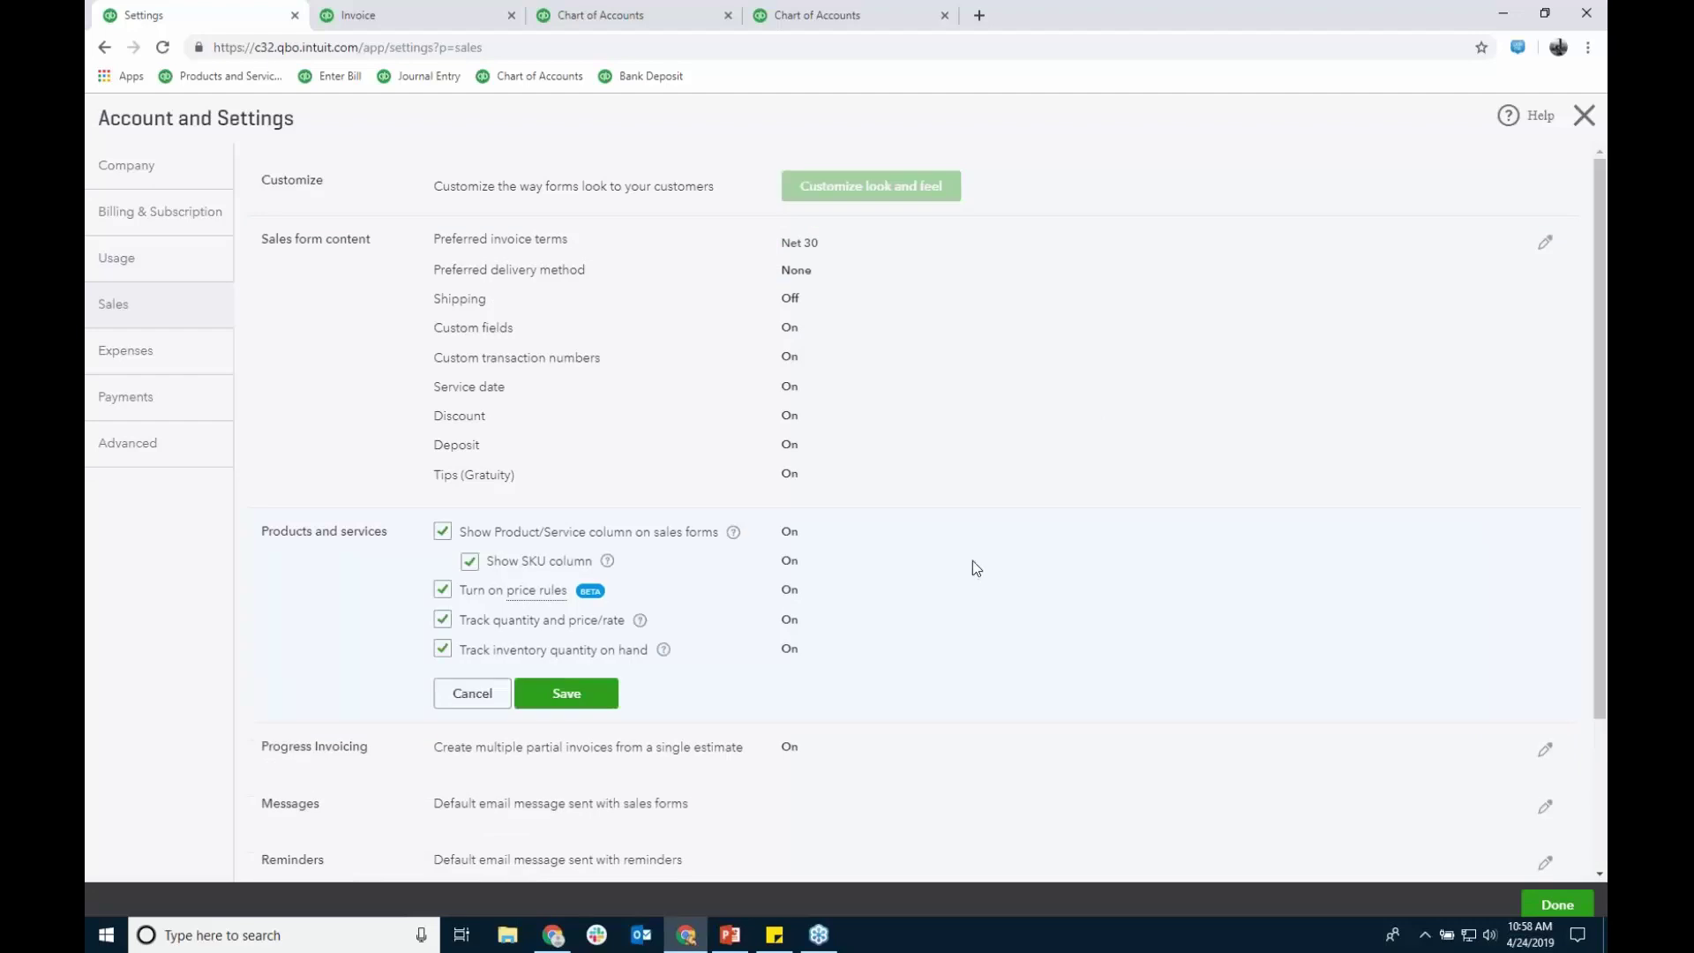
{"action": "scroll", "coordinate": [983, 485], "scroll_direction": "down", "scroll_amount": 2}
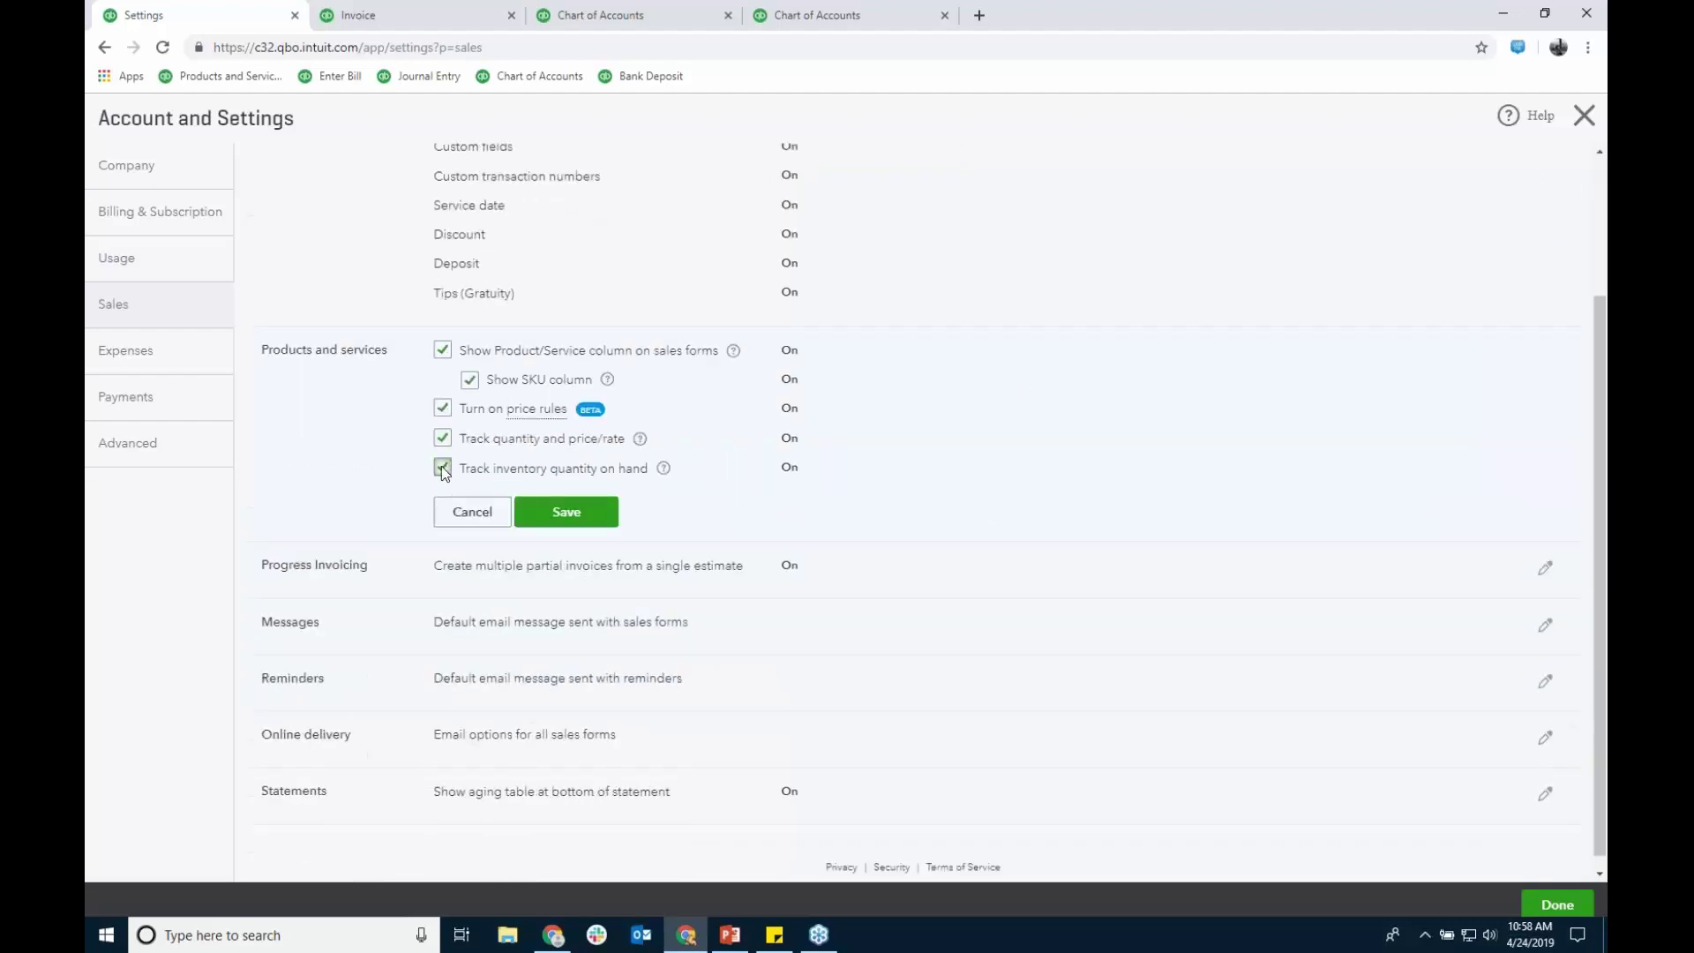
{"action": "left_click", "coordinate": [472, 512]}
Step: Open the Progress Invoicing setting in Sales, and the Bills and expenses section in the Expenses settings
{"action": "left_click", "coordinate": [876, 546]}
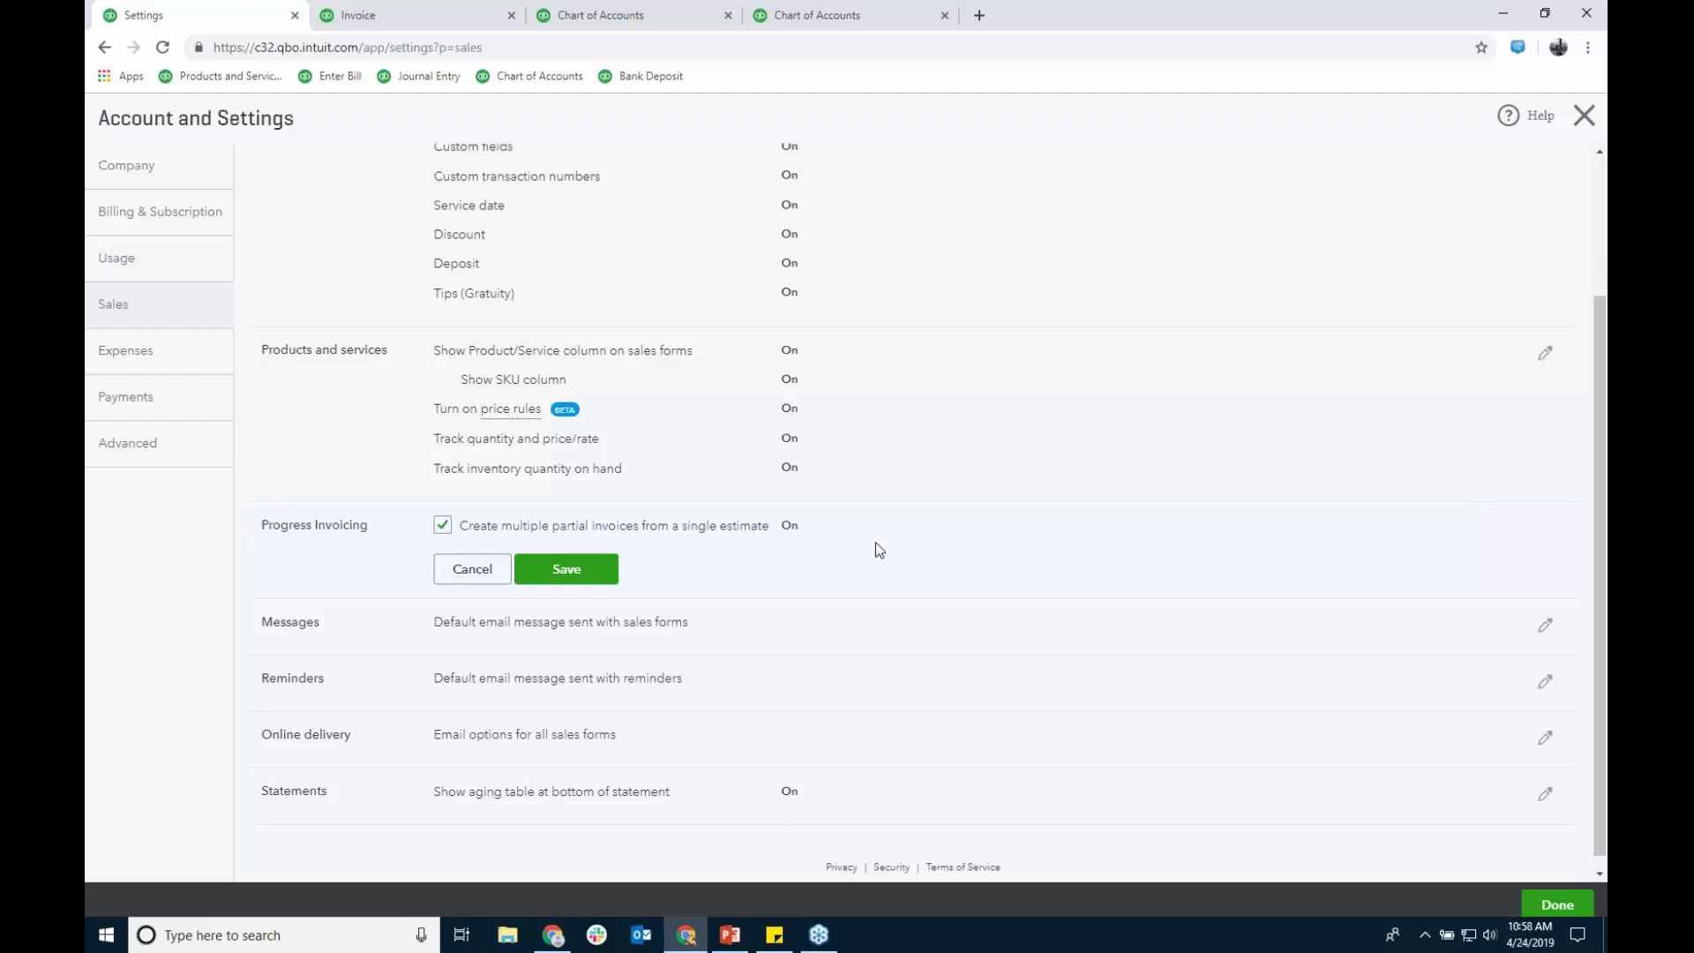
{"action": "left_click", "coordinate": [182, 353]}
{"action": "left_click", "coordinate": [949, 218]}
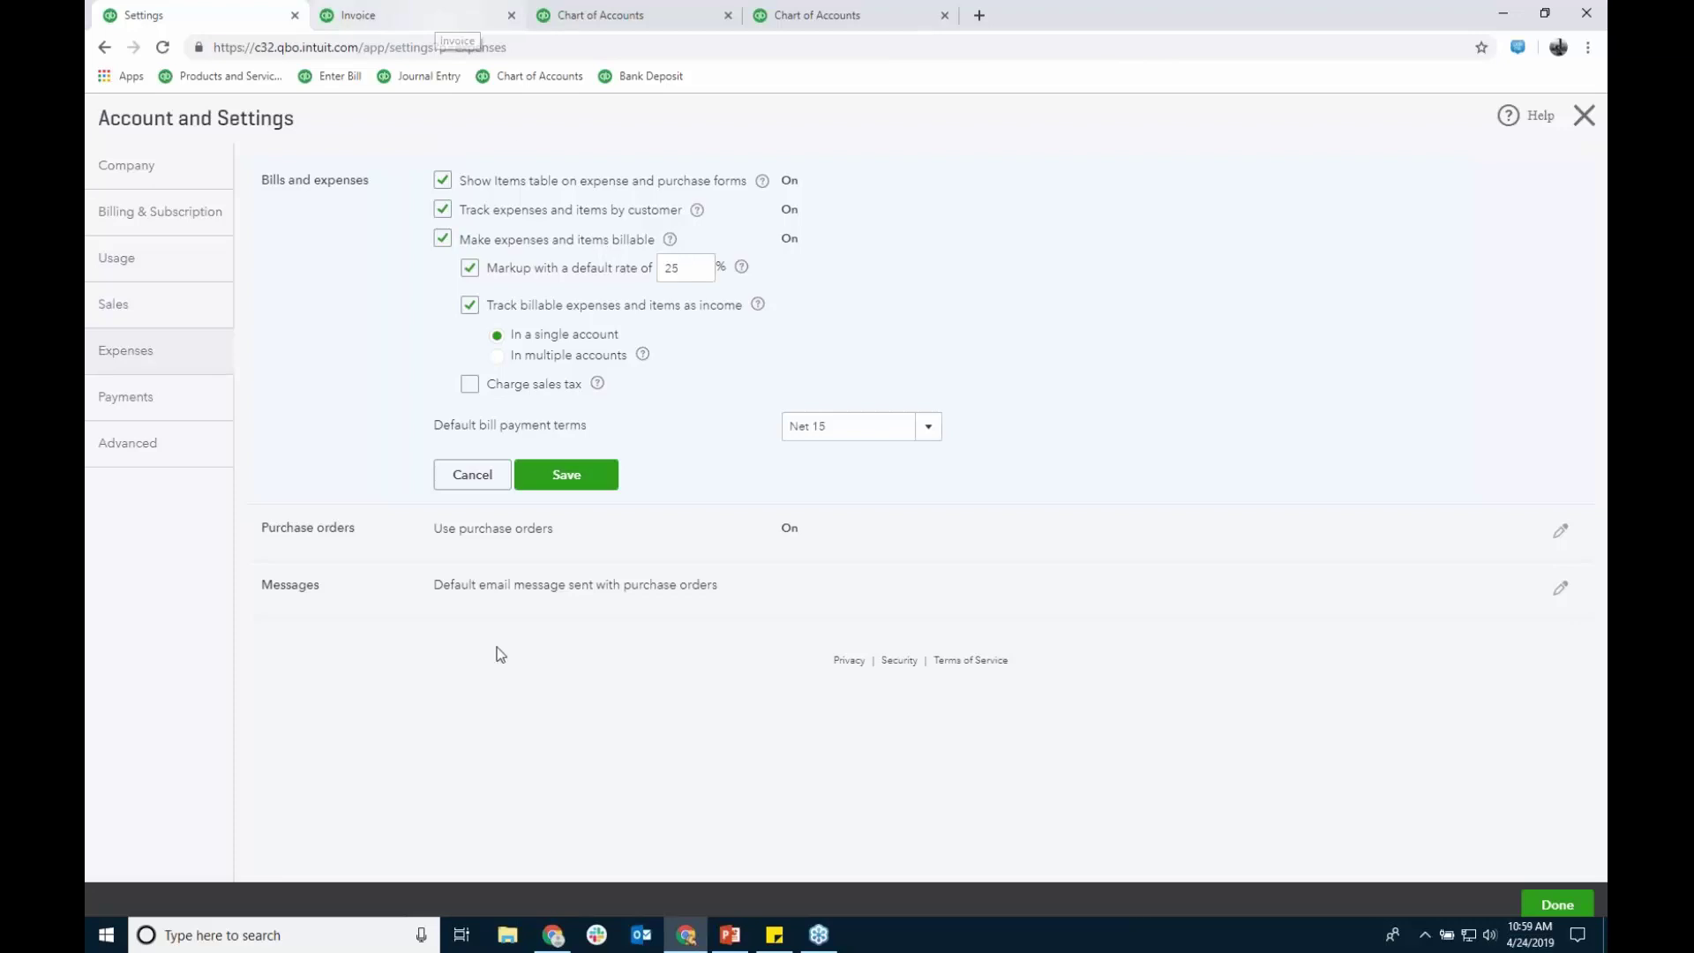
Step: Close the recurring invoice template in the other browser tab without saving it
{"action": "left_click", "coordinate": [474, 17]}
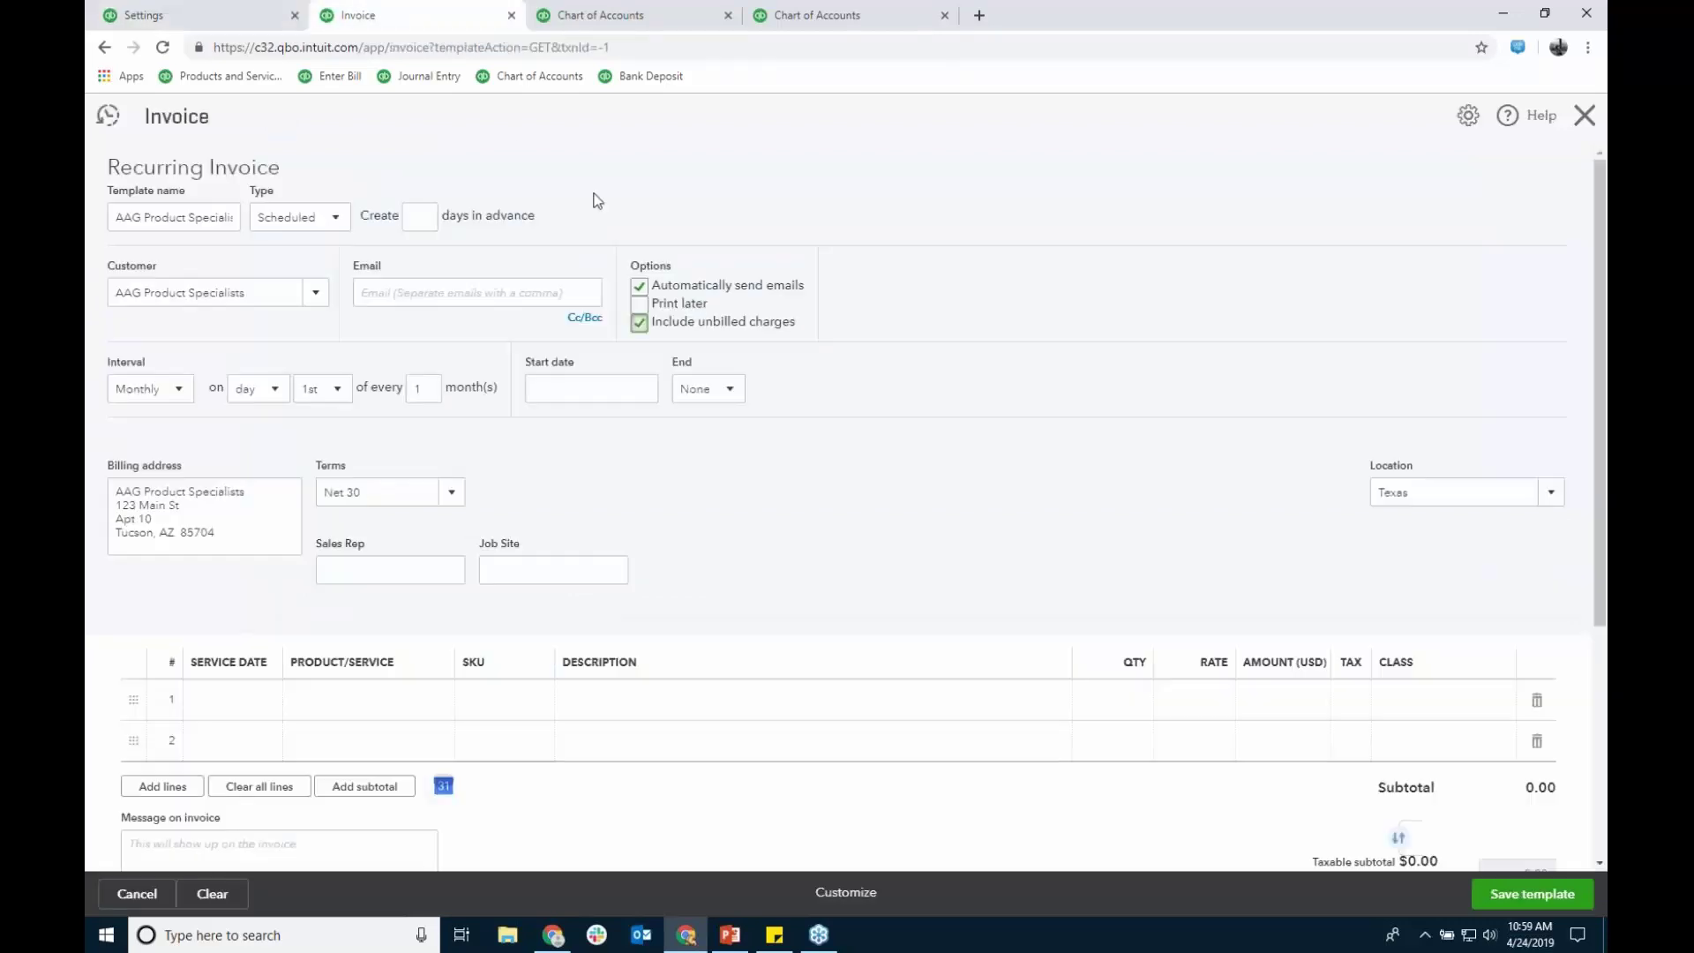
{"action": "left_click", "coordinate": [1585, 117]}
{"action": "left_click", "coordinate": [941, 532]}
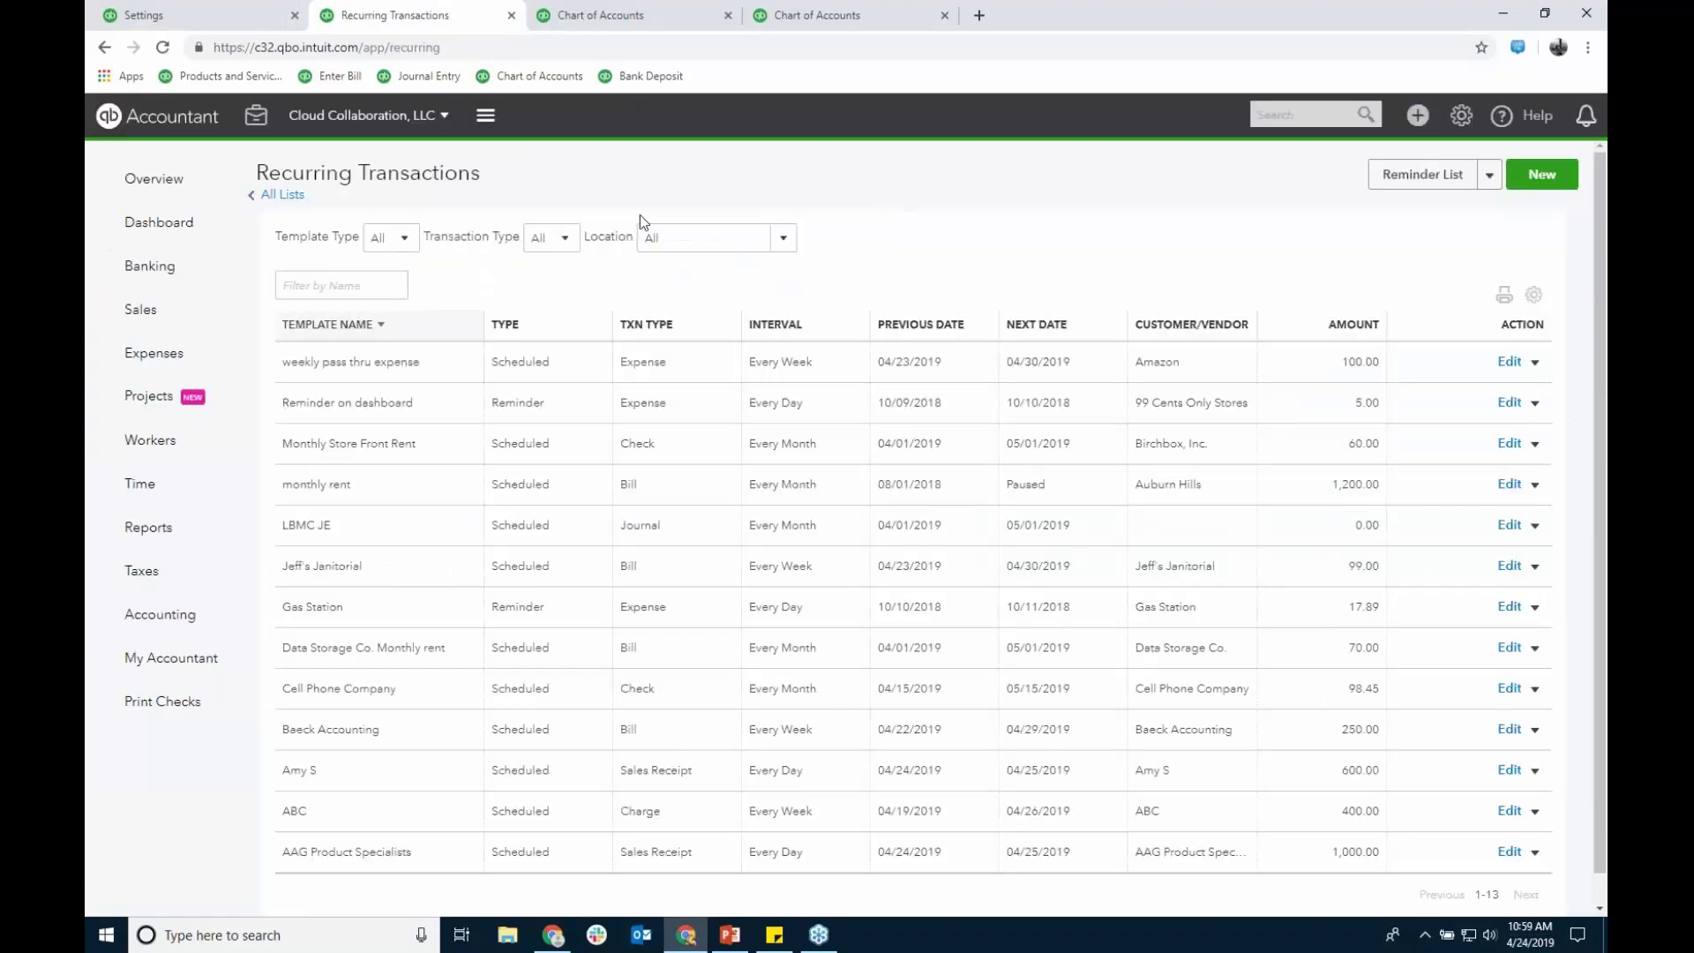
Step: Open all sales transactions filtered to unbilled income, and examine each customer's unbilled charges, time and expenses
{"action": "mouse_move", "coordinate": [141, 316]}
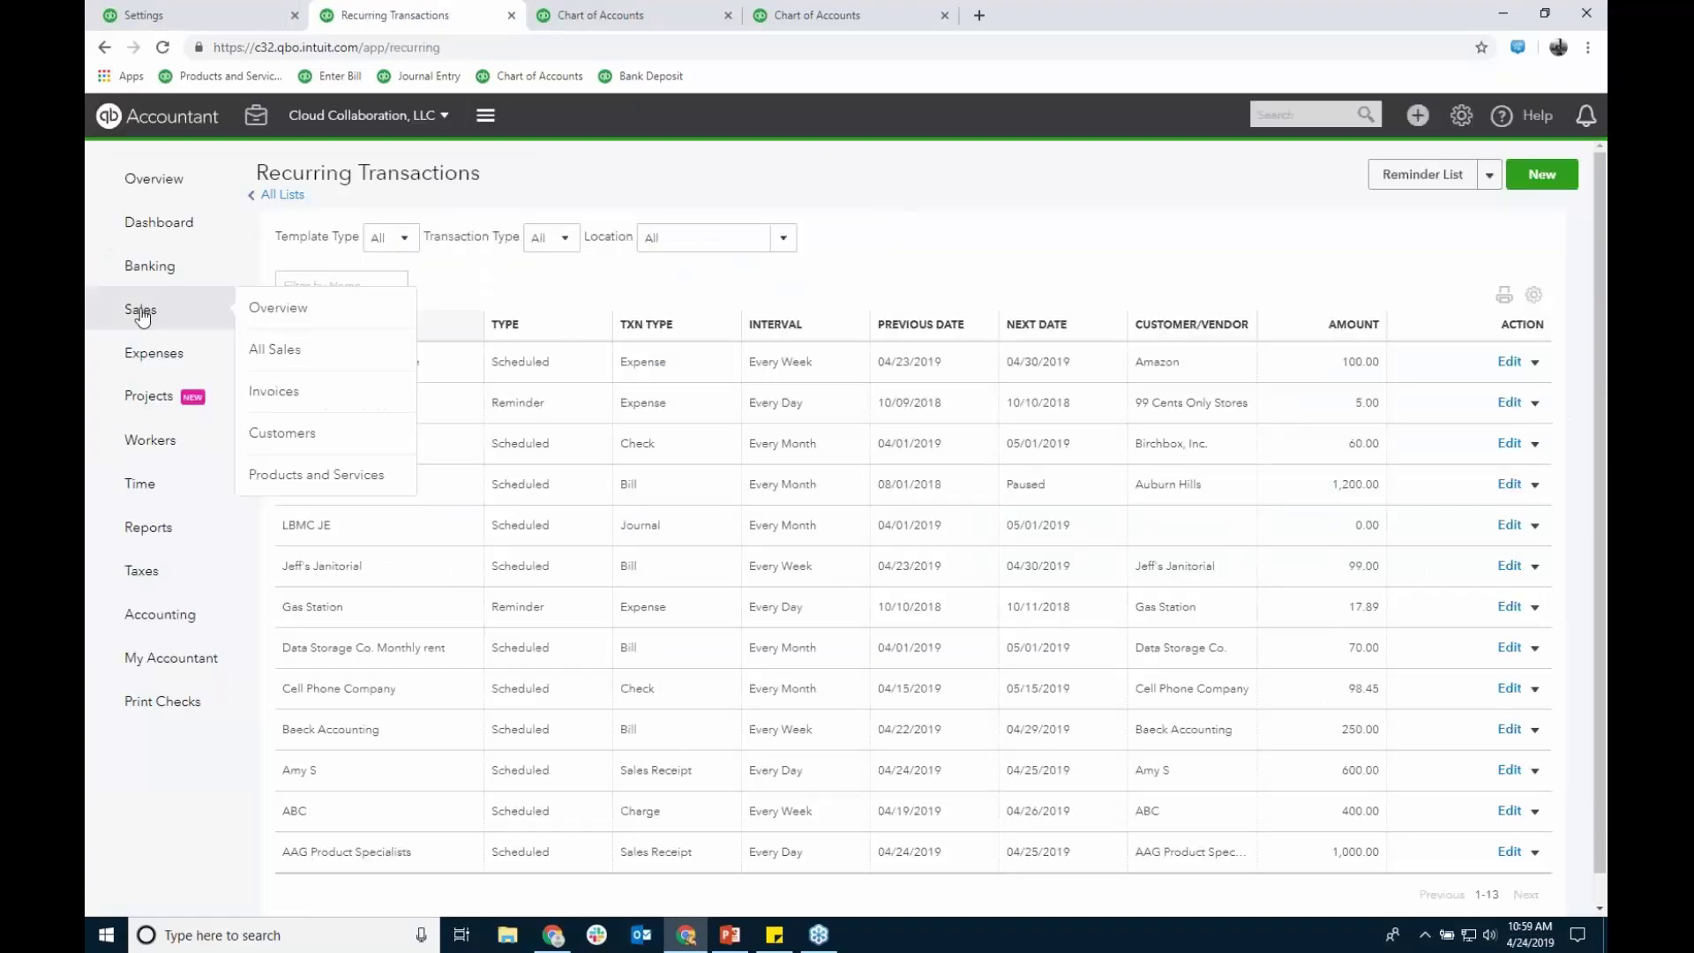
{"action": "left_click", "coordinate": [287, 318]}
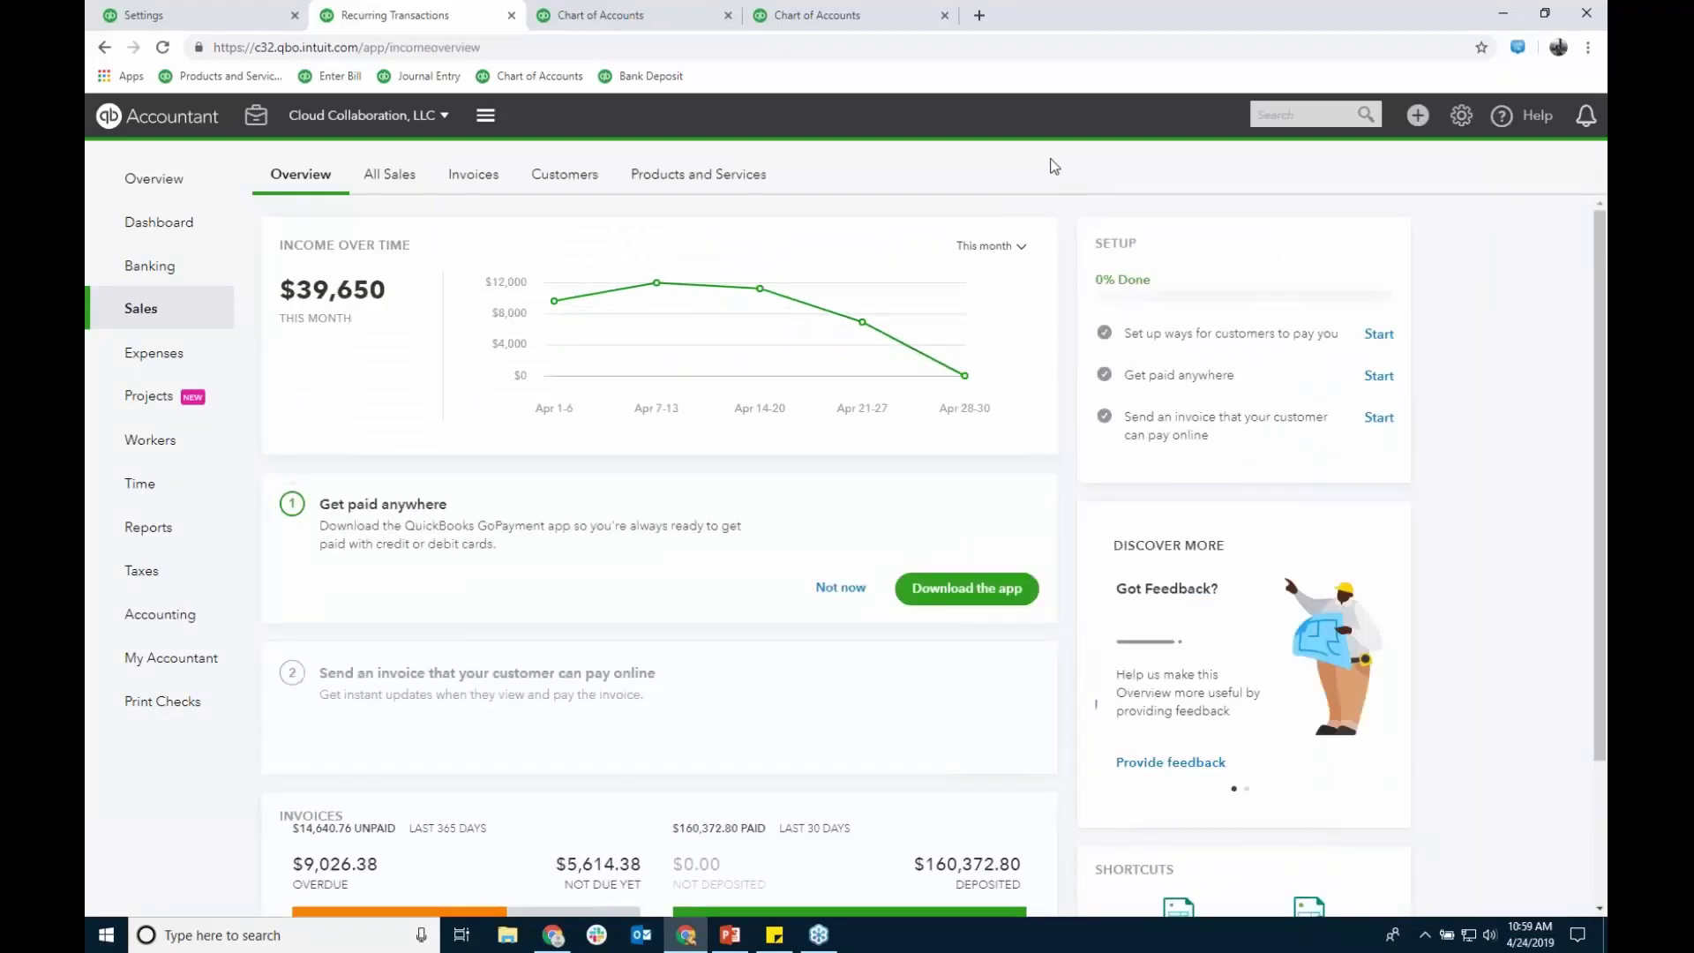
{"action": "left_click", "coordinate": [397, 178]}
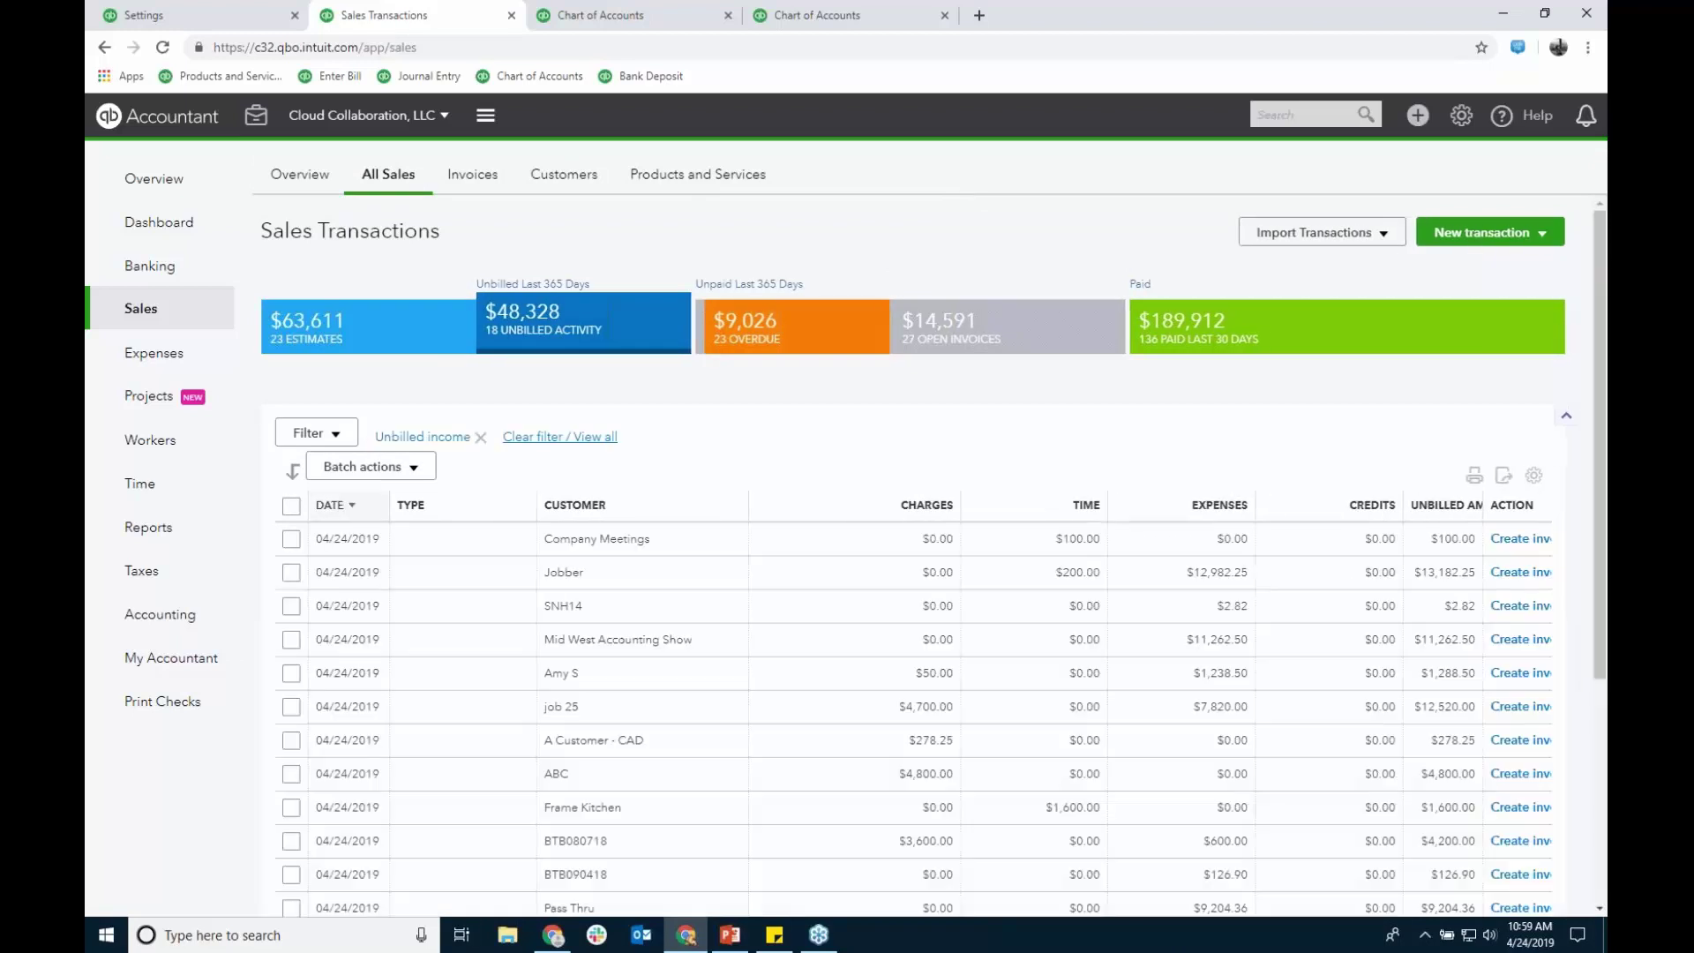
{"action": "scroll", "coordinate": [961, 574], "scroll_direction": "down", "scroll_amount": 2}
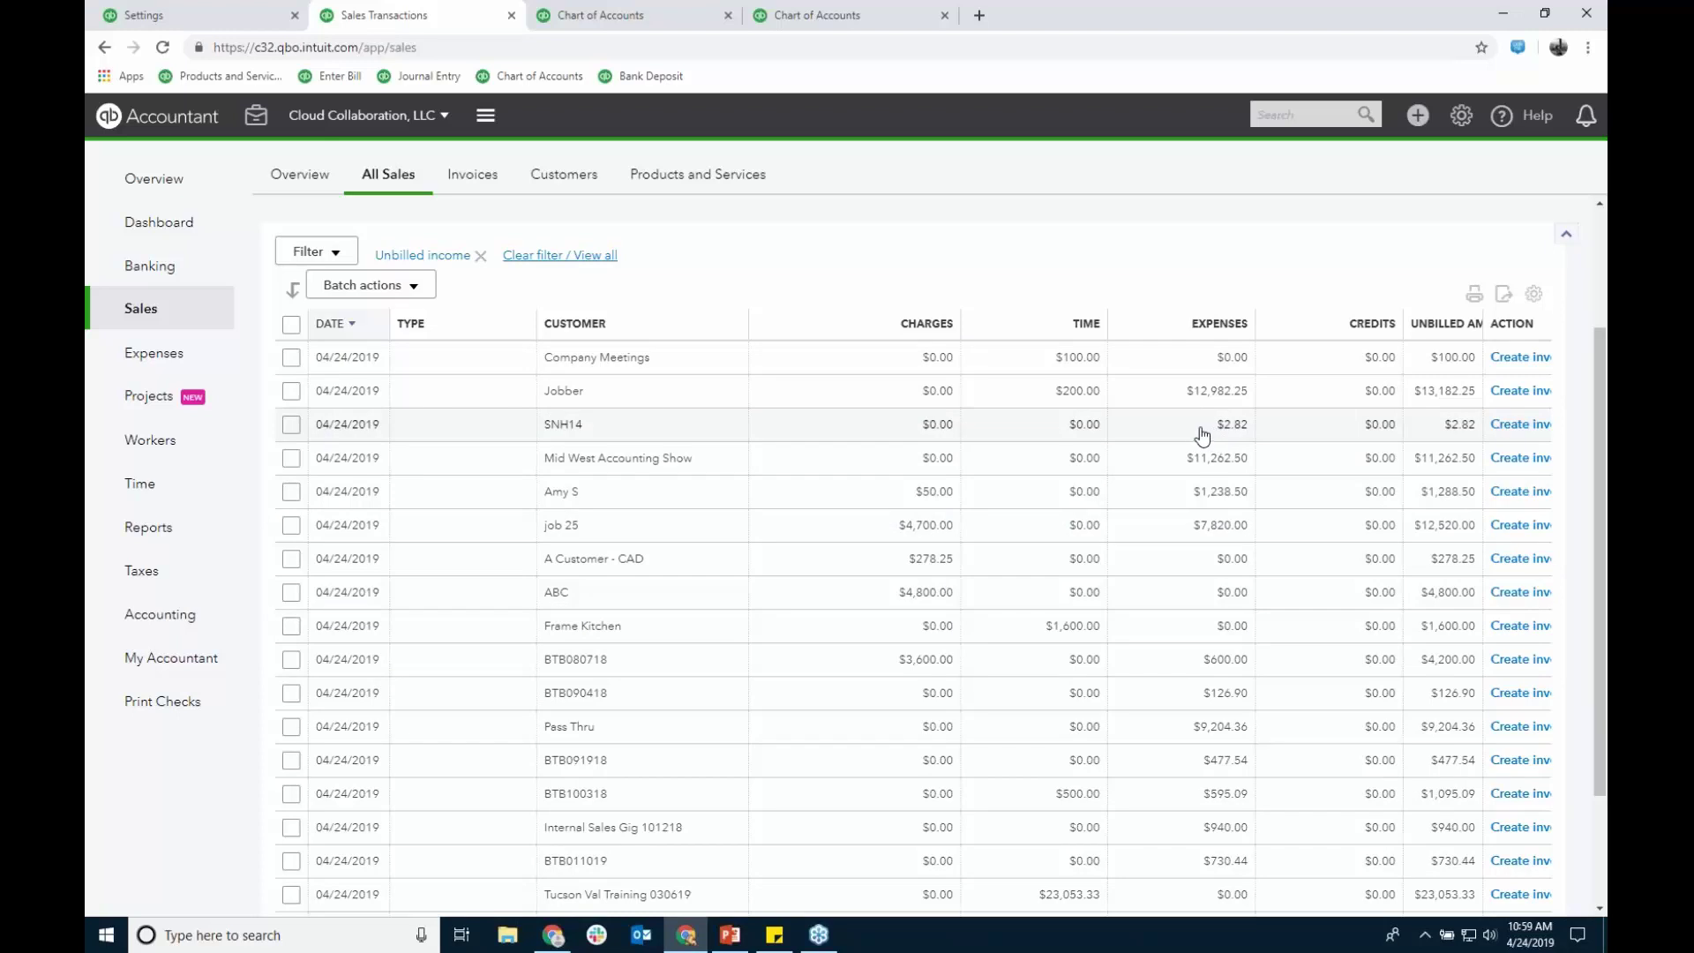
{"action": "scroll", "coordinate": [679, 408], "scroll_direction": "up", "scroll_amount": 2}
Step: Create an invoice for Jobber with all its billable time and expenses, try to save it, and close its browser tab
{"action": "left_click", "coordinate": [1412, 124]}
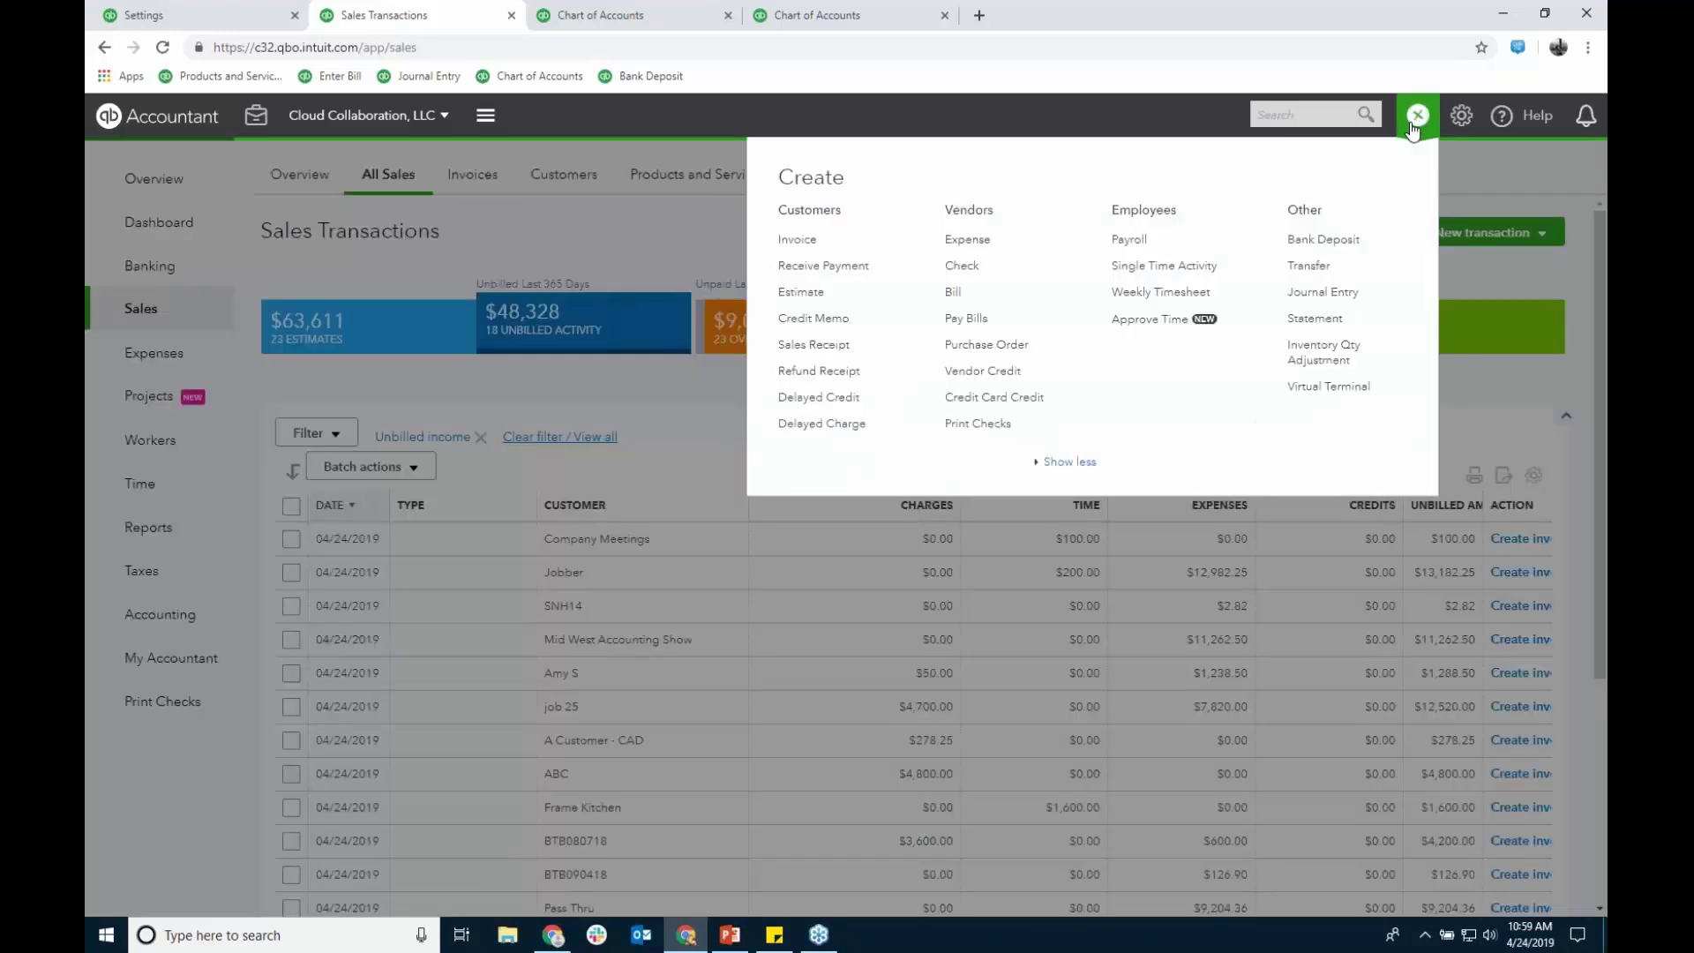
{"action": "left_click", "coordinate": [807, 250]}
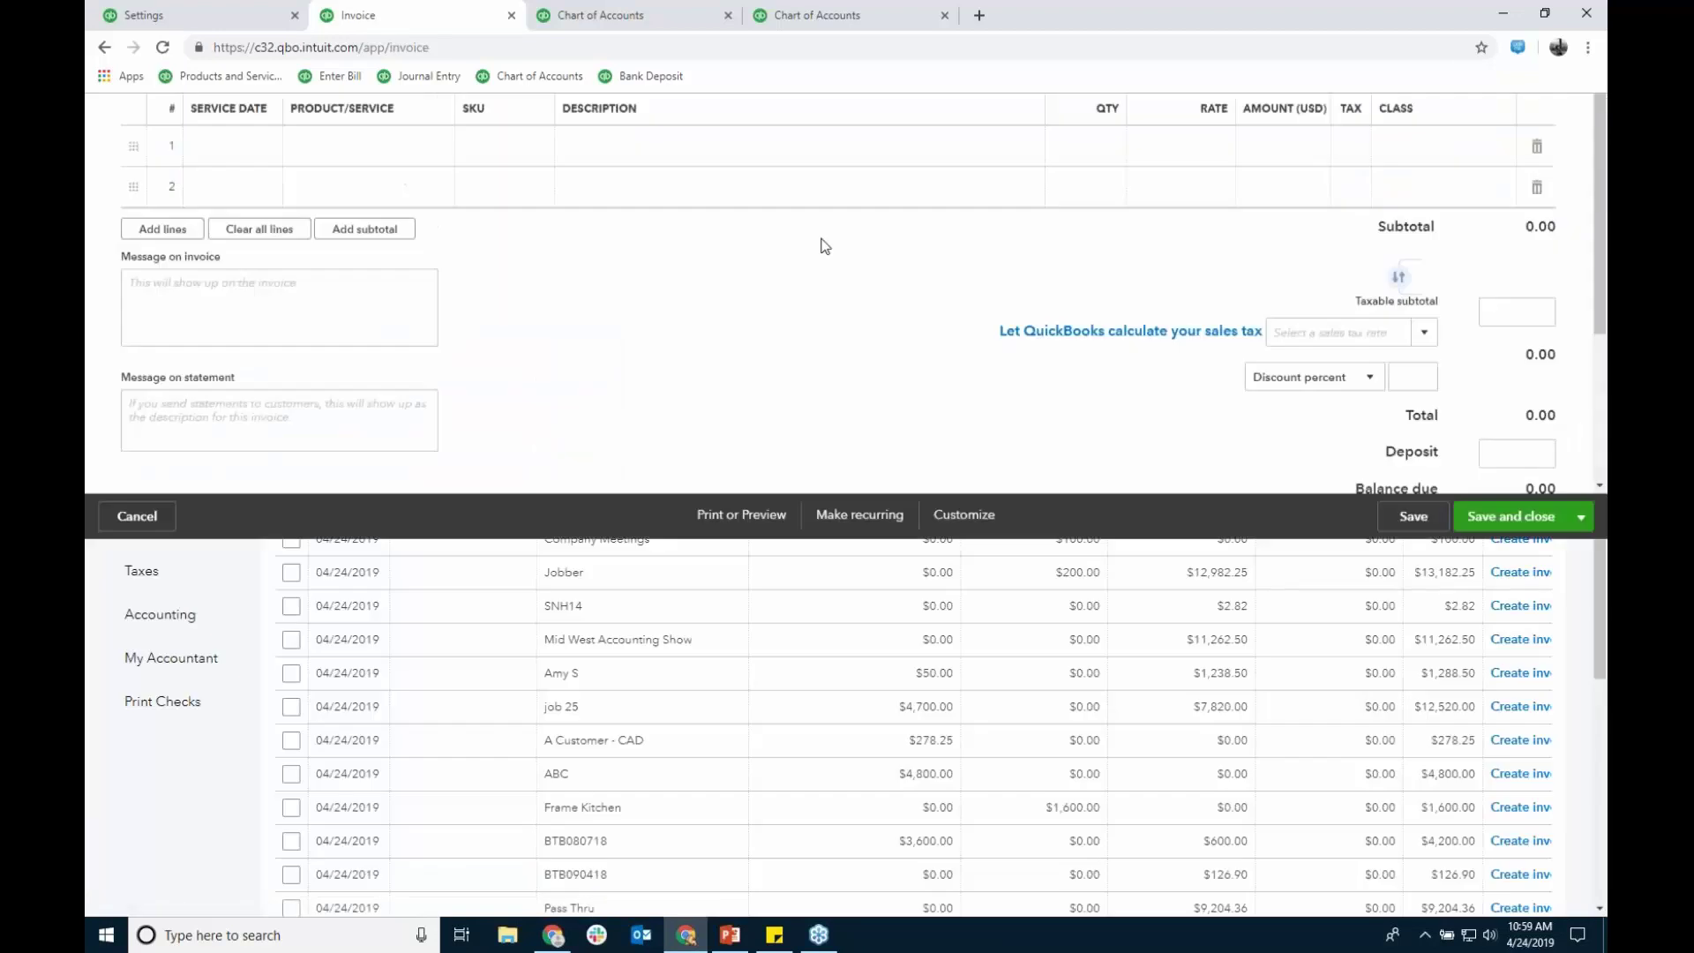
{"action": "type", "text": "Jobber"}
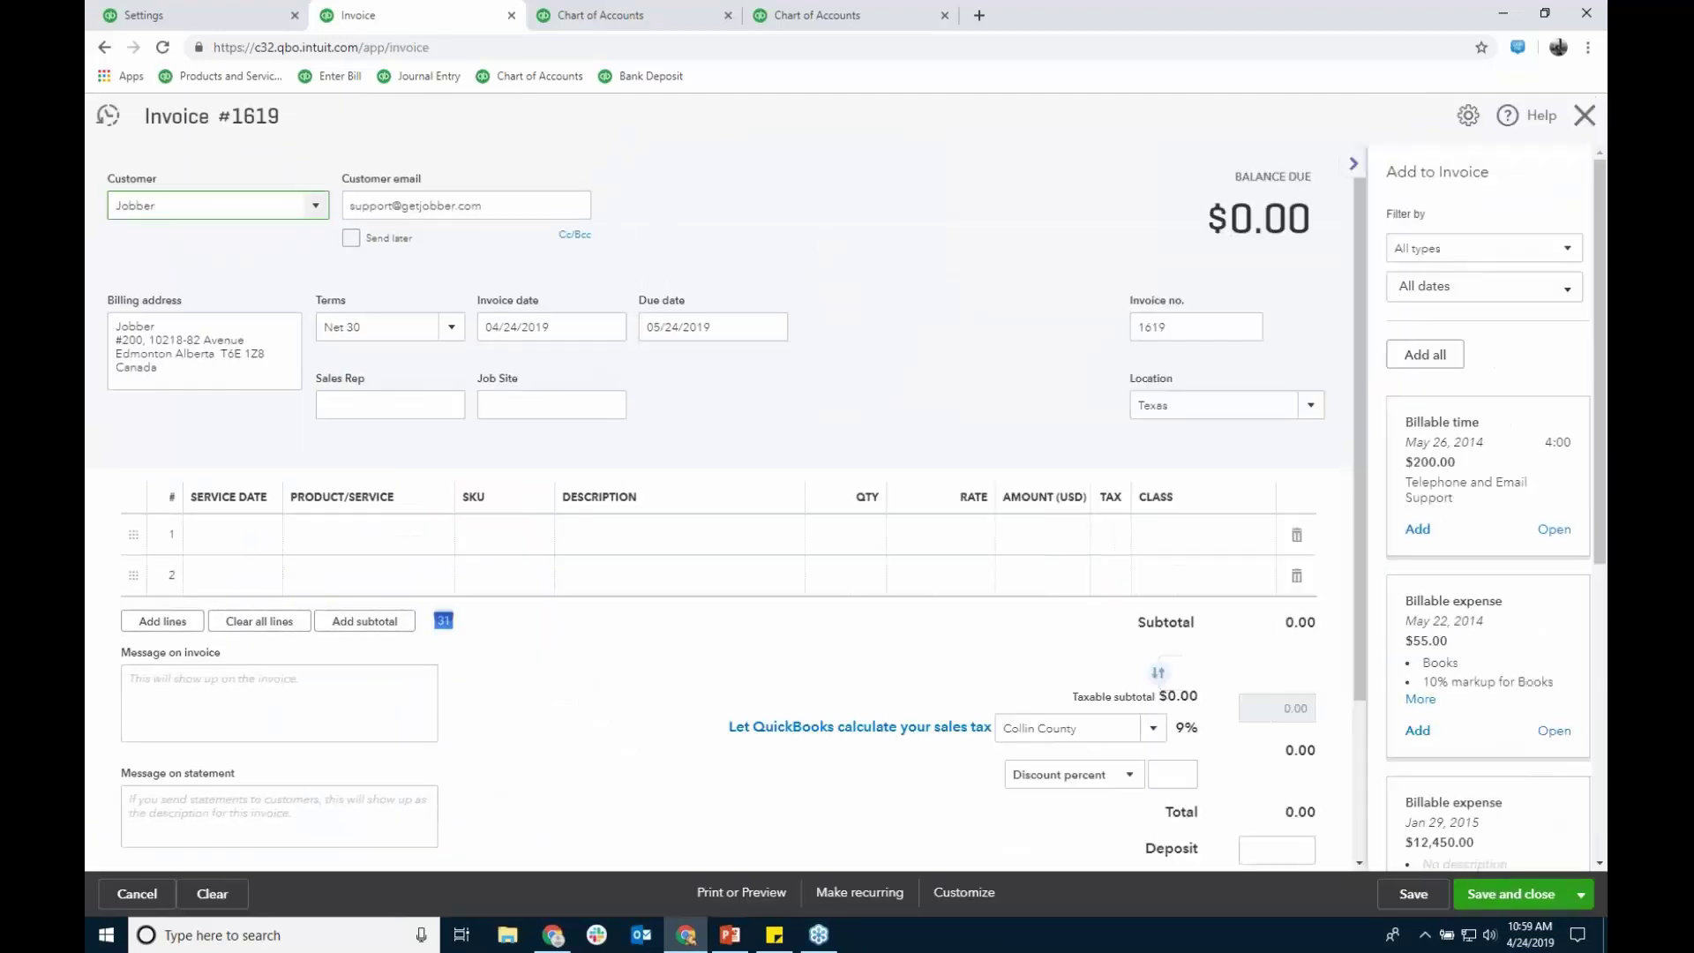
{"action": "left_click", "coordinate": [1571, 251]}
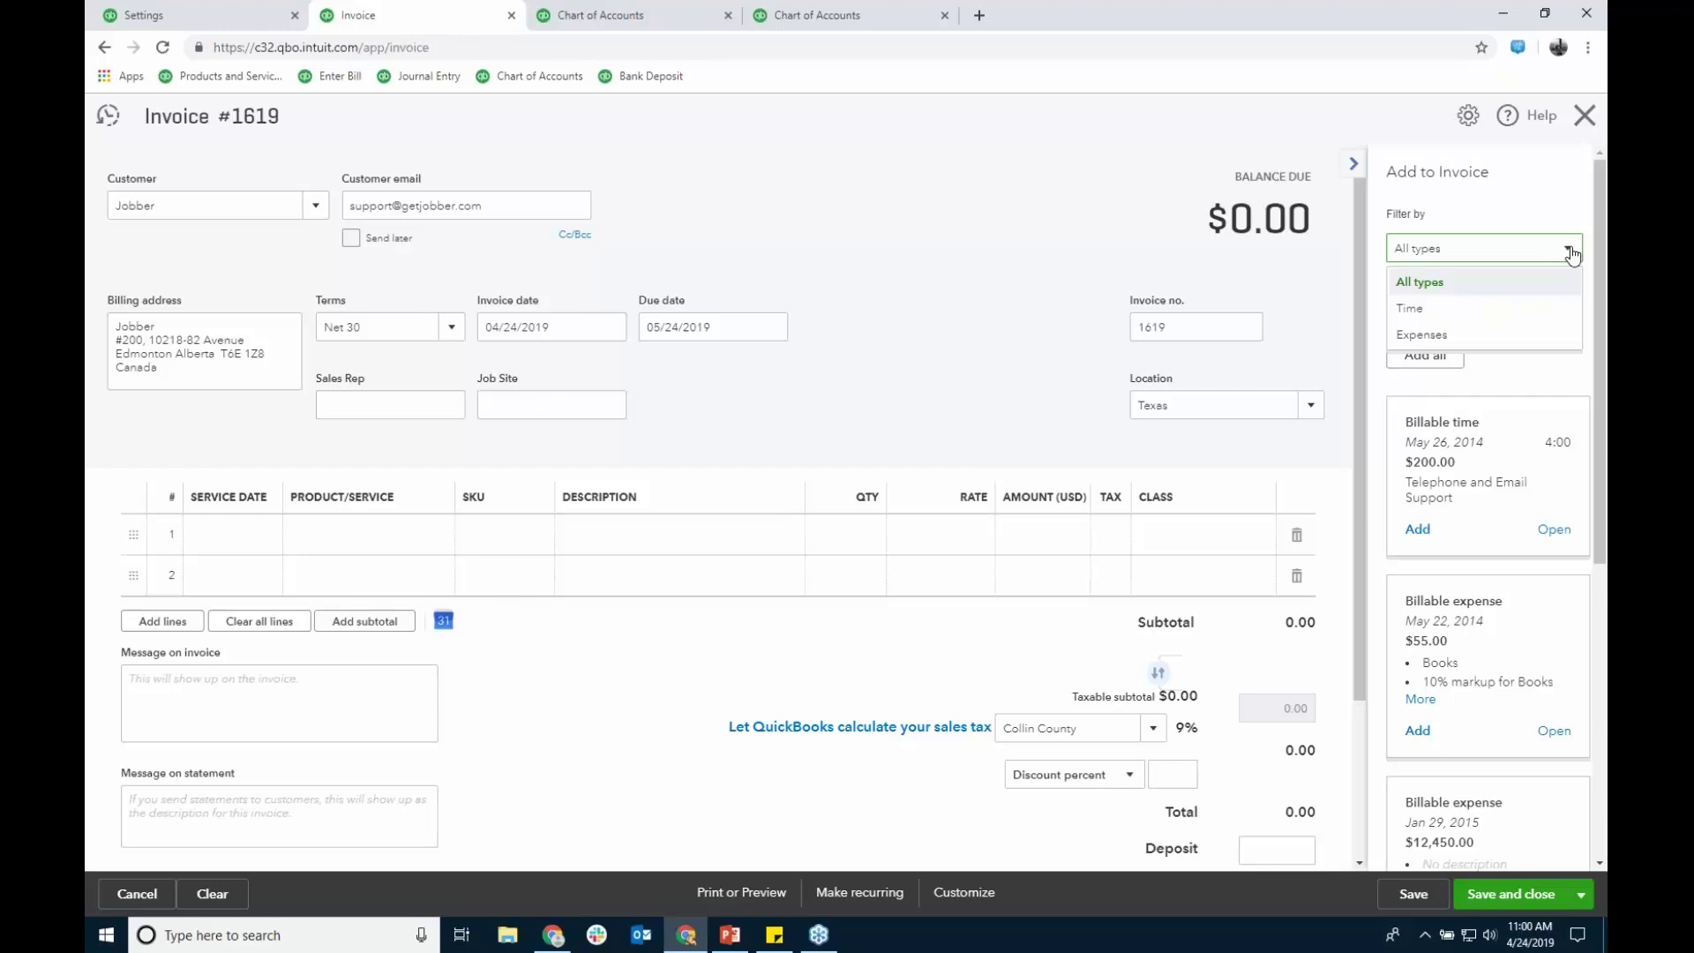
{"action": "left_click", "coordinate": [1571, 254]}
{"action": "left_click", "coordinate": [1423, 356]}
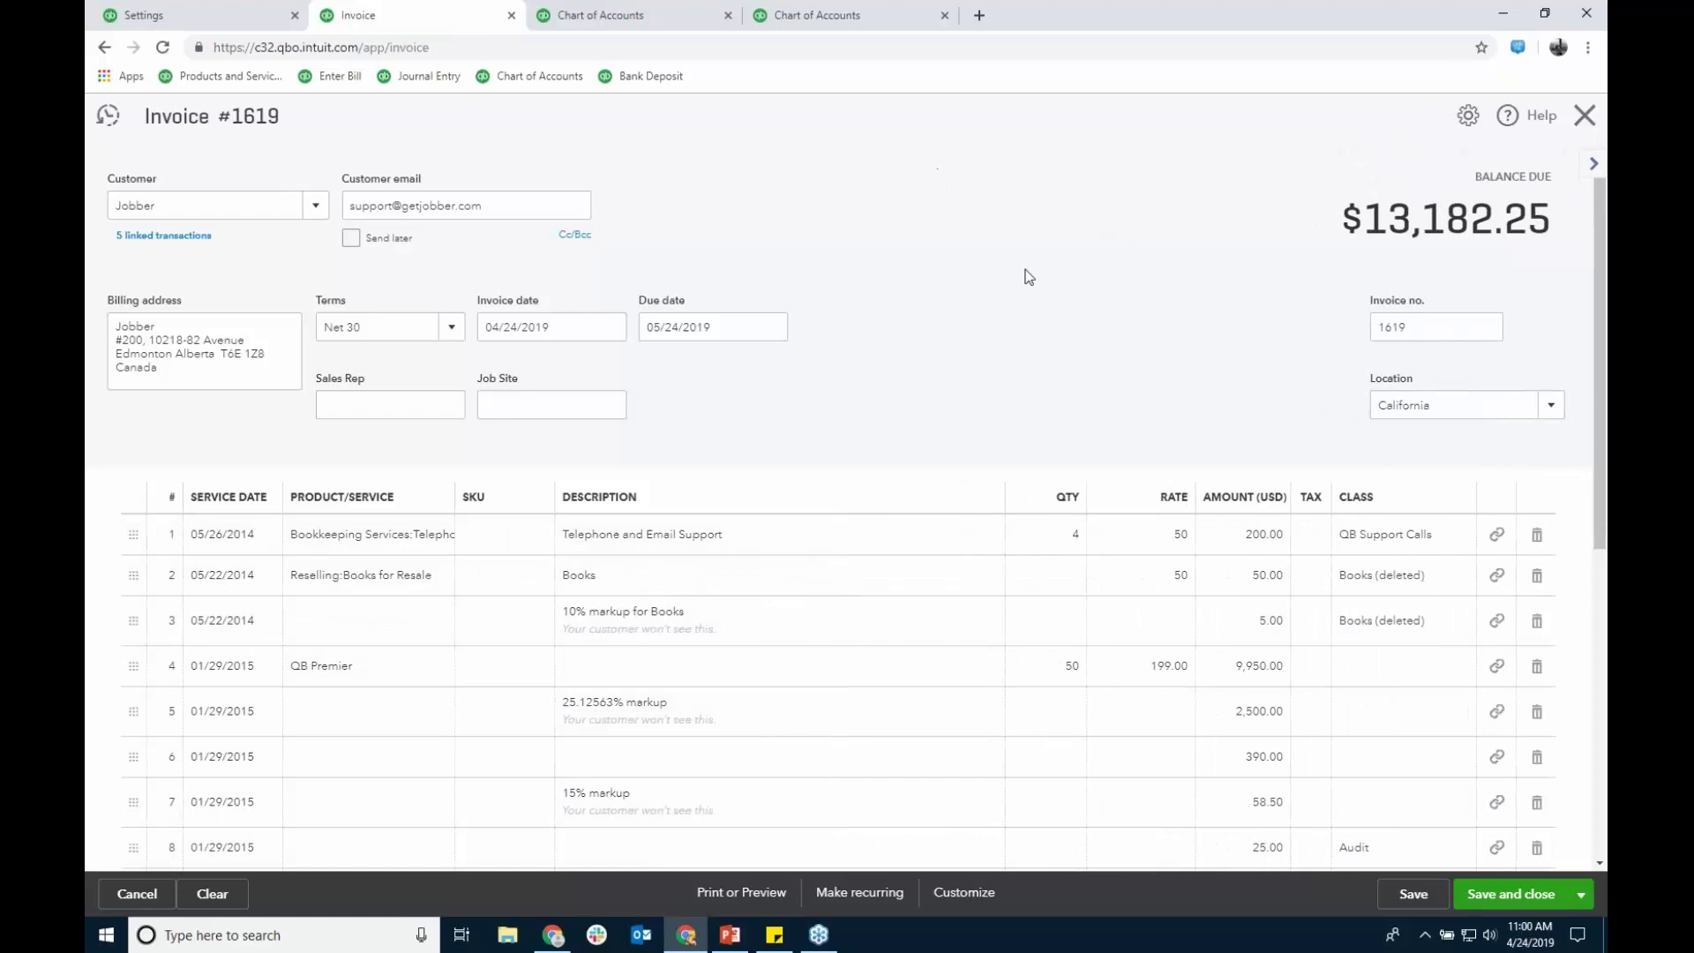
{"action": "left_click", "coordinate": [1511, 893]}
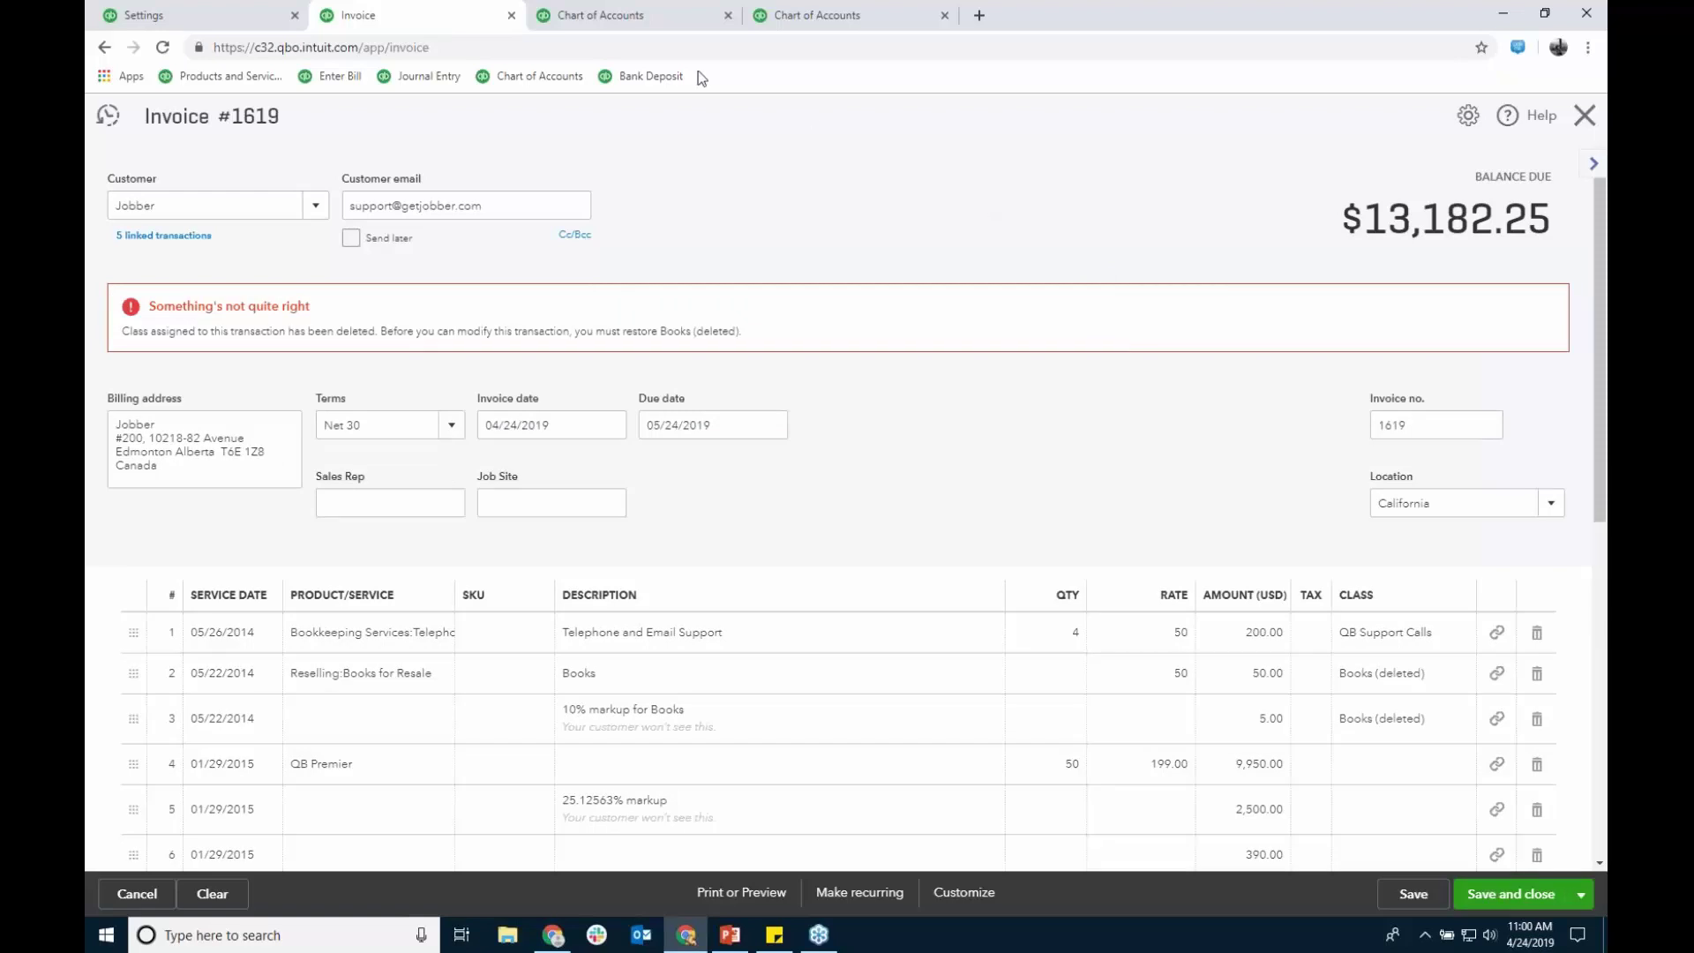
{"action": "left_click", "coordinate": [511, 15]}
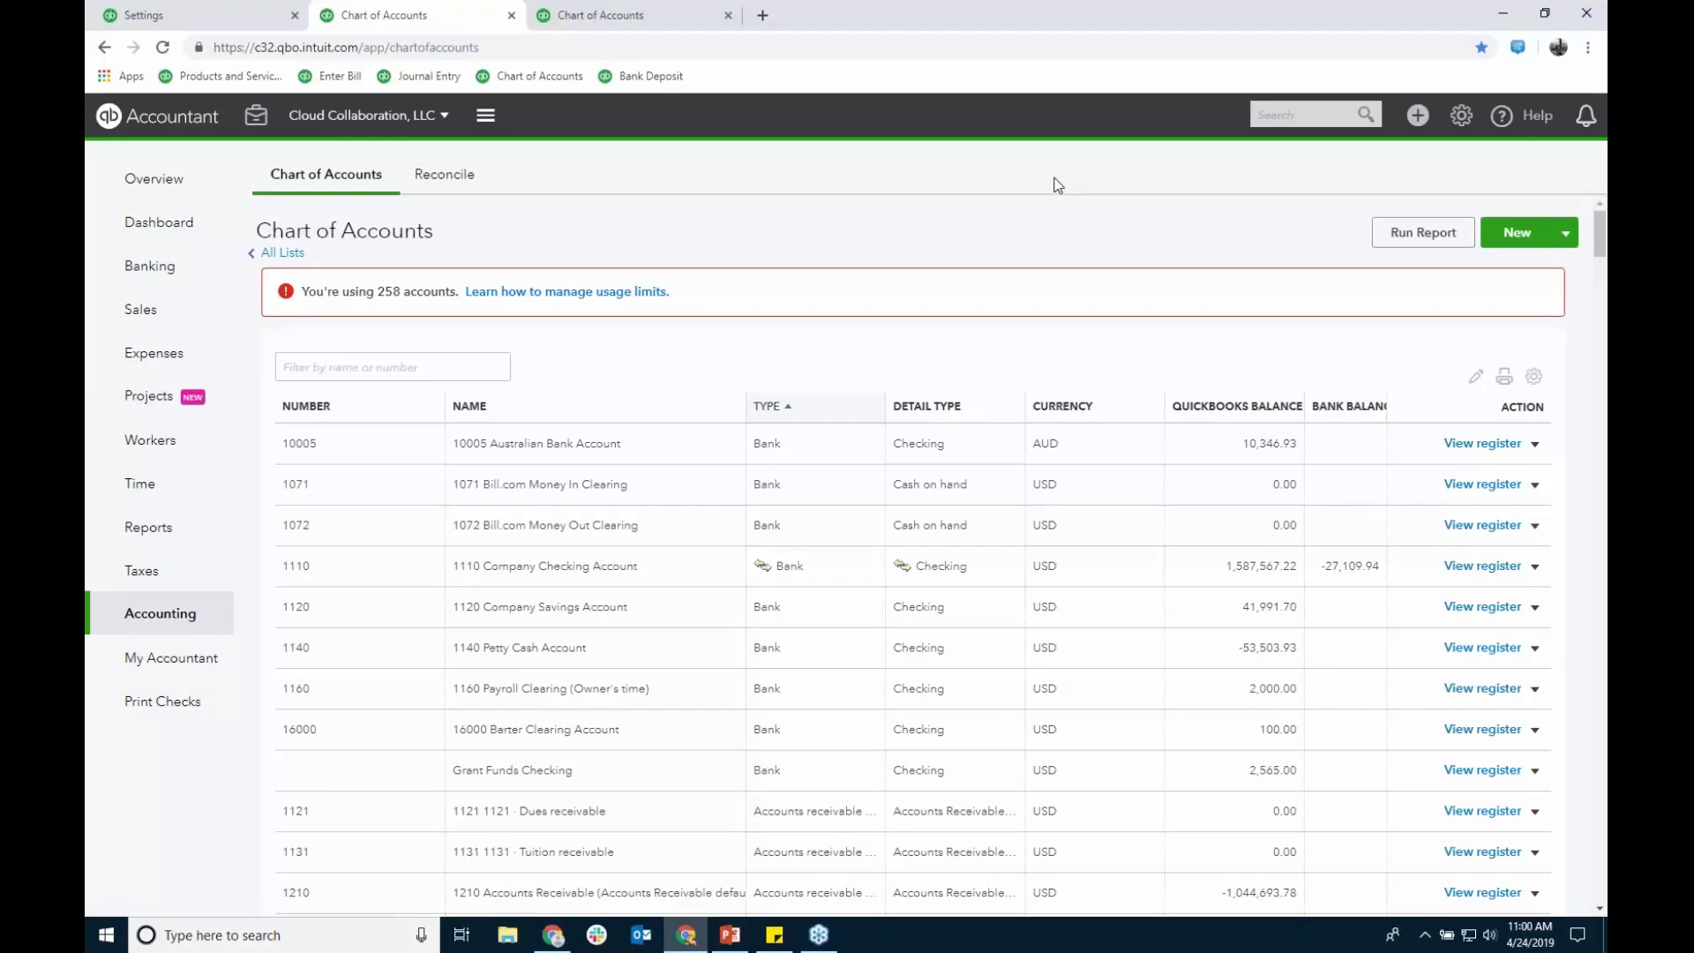
Step: Find the vendor owed $2,350.00 in the vendor list, and save a check paying all of that vendor's open bills
{"action": "mouse_move", "coordinate": [165, 368]}
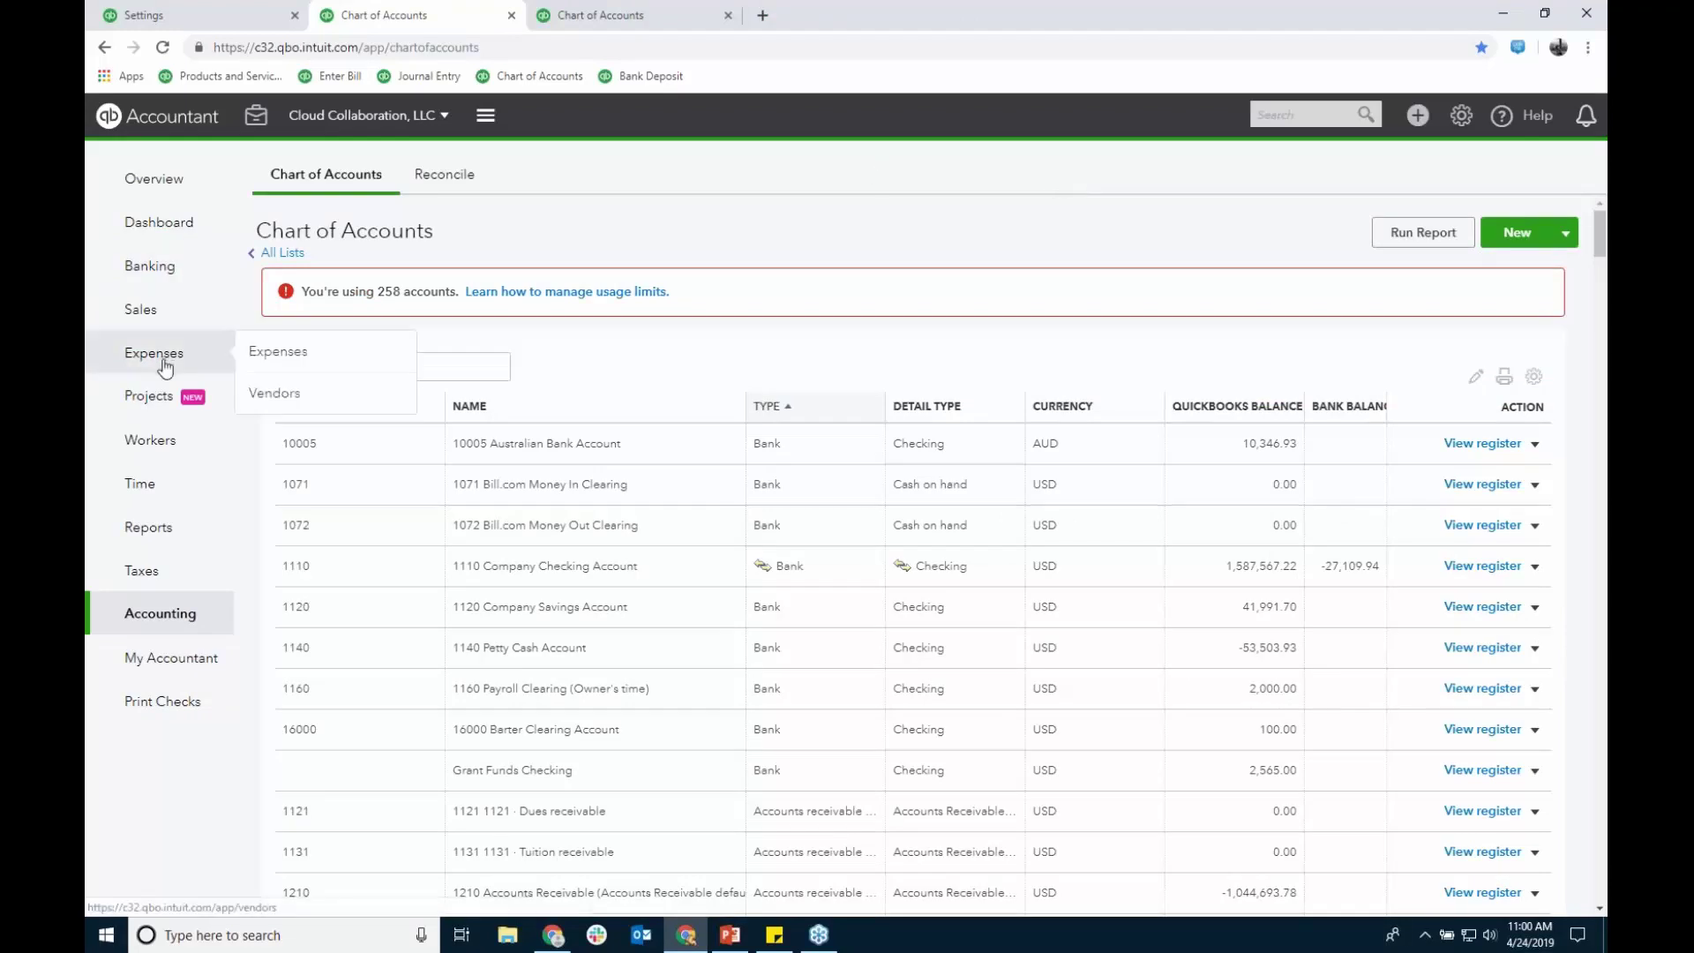
{"action": "left_click", "coordinate": [287, 394]}
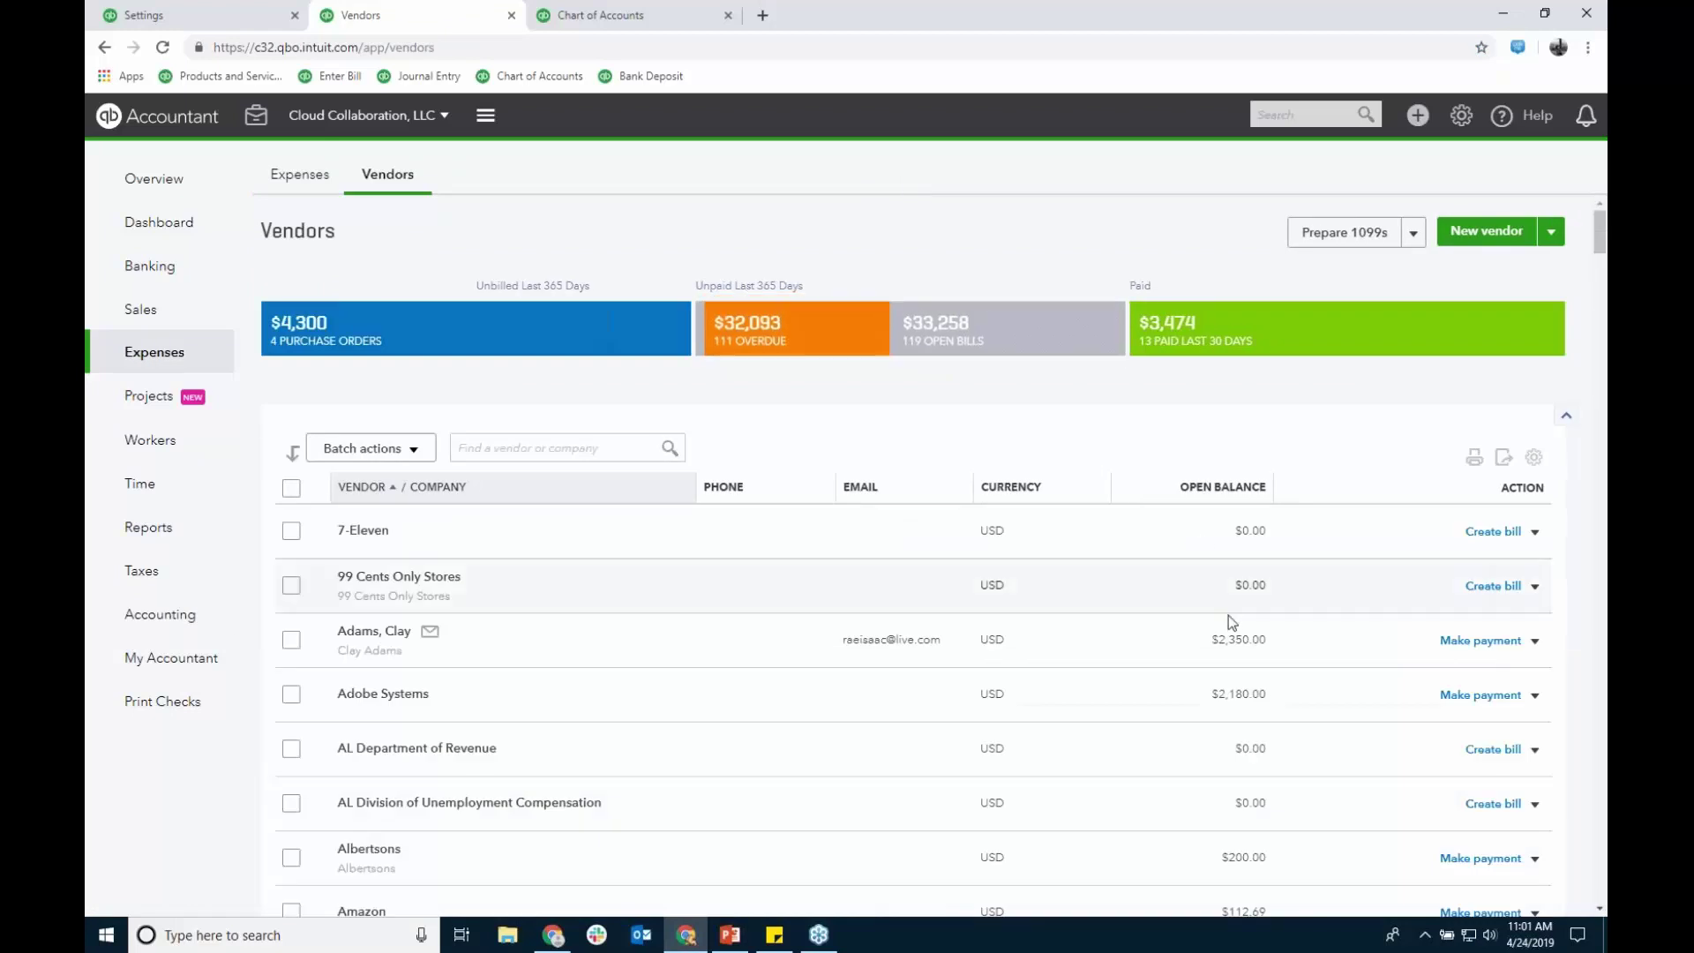
{"action": "left_click", "coordinate": [1418, 116]}
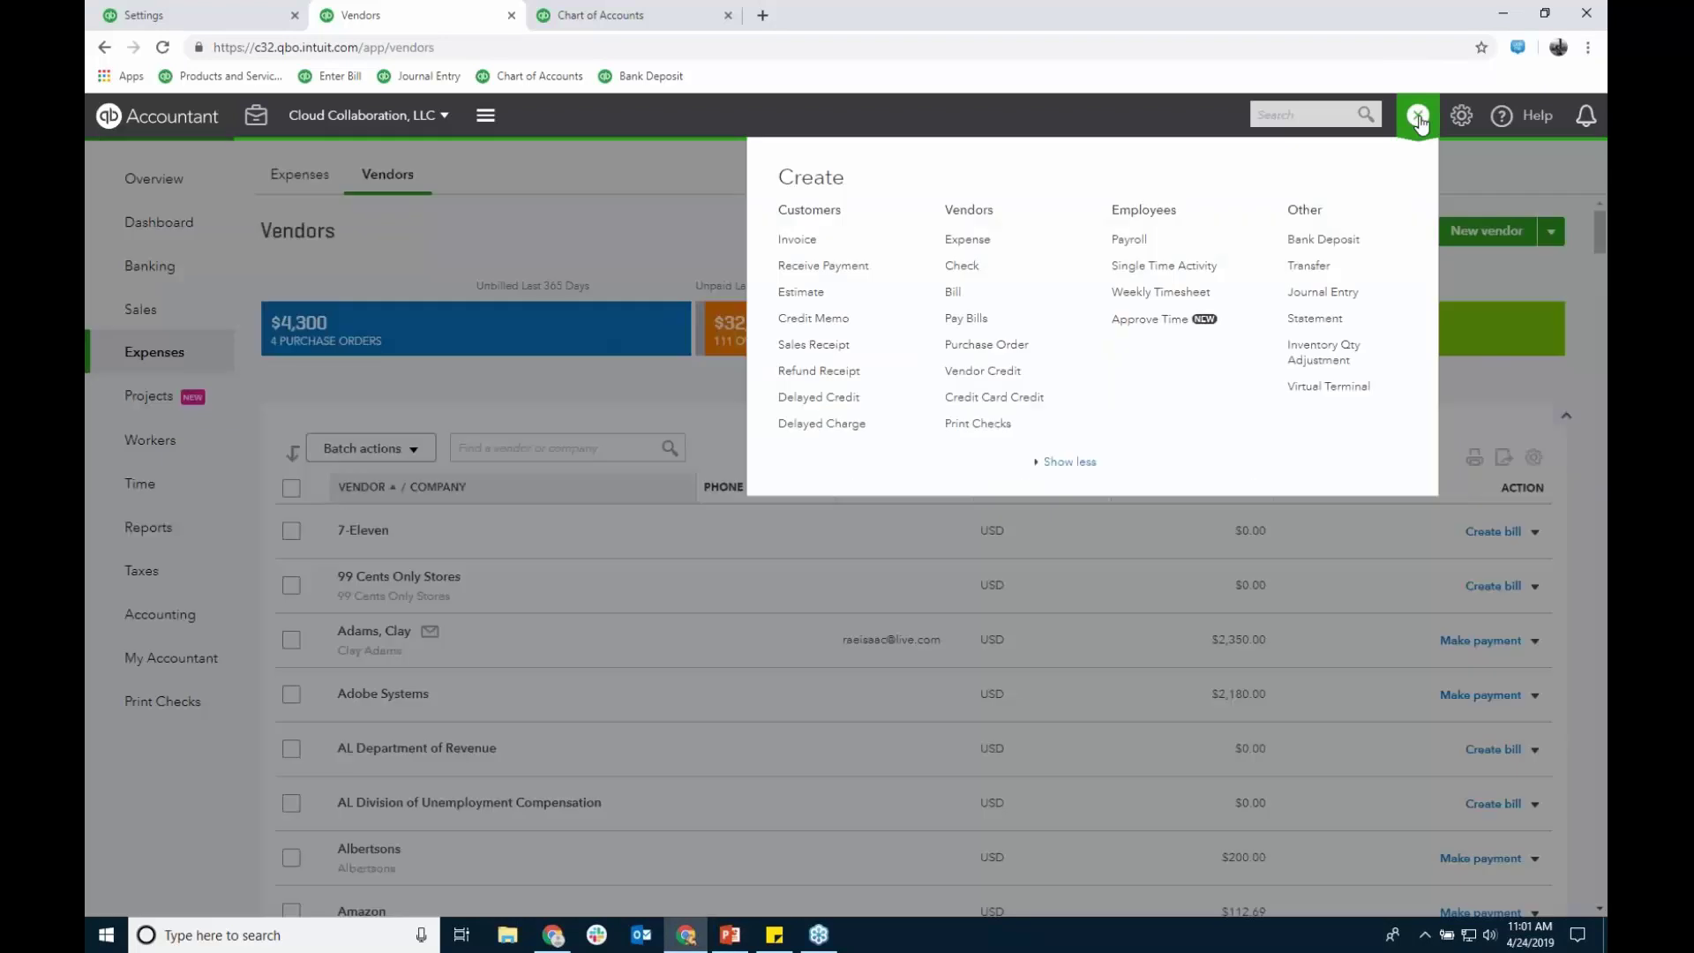
{"action": "left_click", "coordinate": [964, 266]}
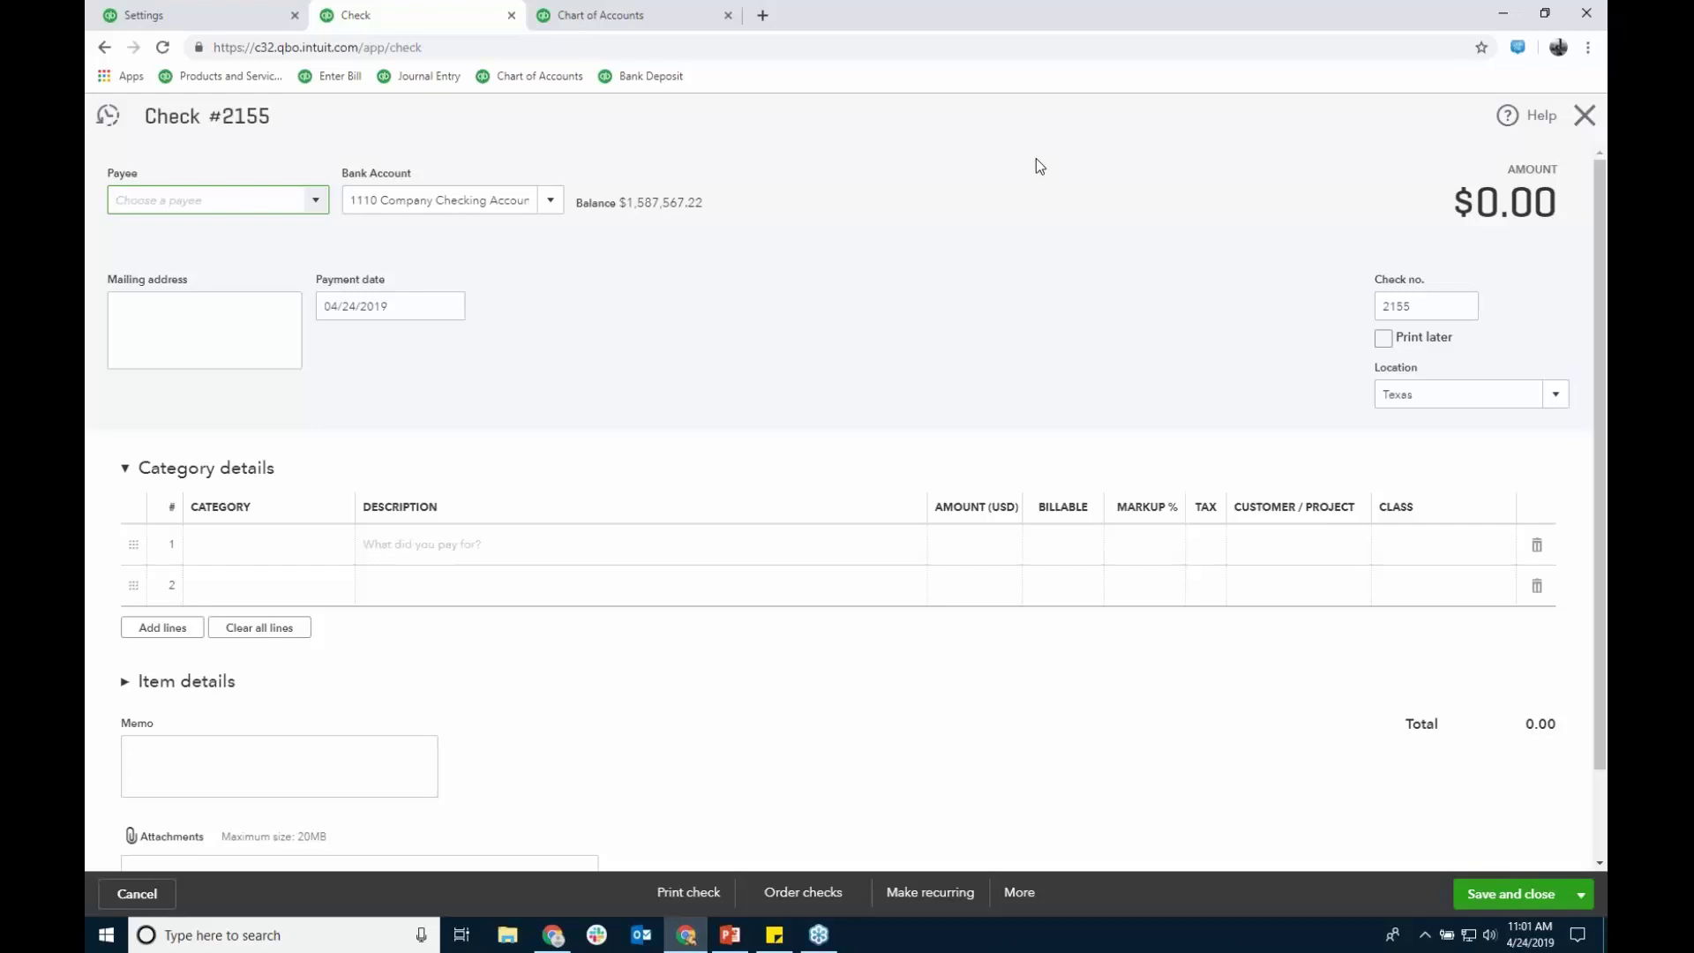
{"action": "type", "text": "cla"}
{"action": "left_click", "coordinate": [200, 300]}
{"action": "left_click_drag", "start_coordinate": [254, 201], "coordinate": [96, 205]}
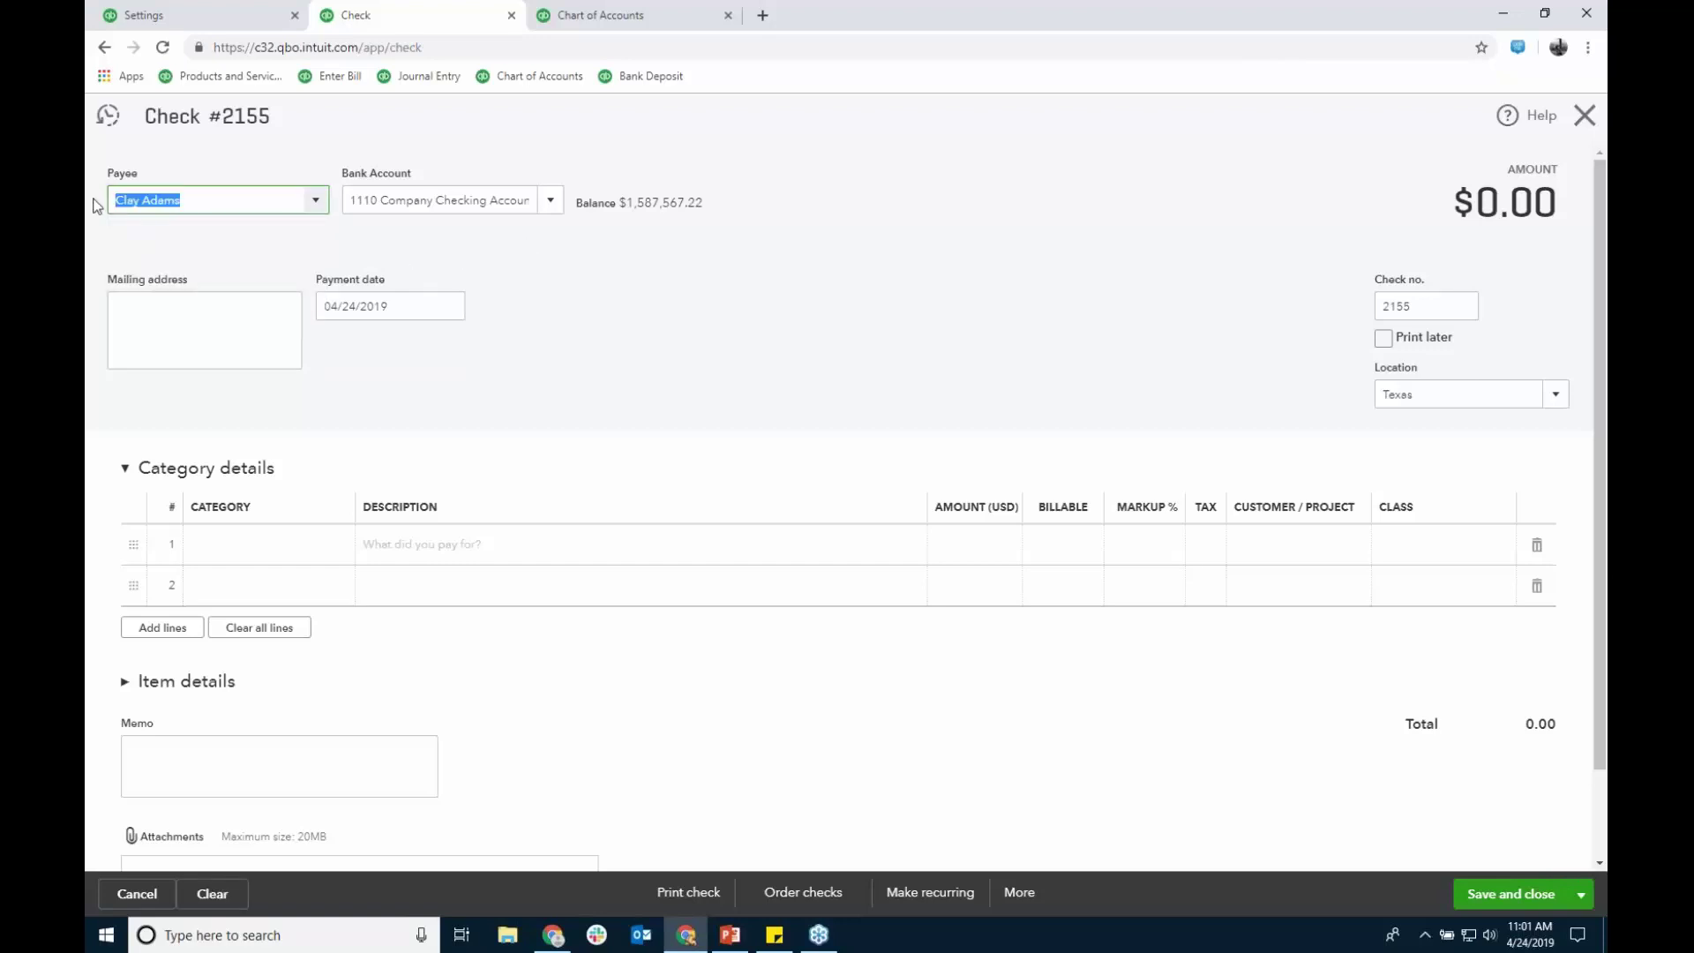
{"action": "type", "text": "a"}
{"action": "key", "text": "Return"}
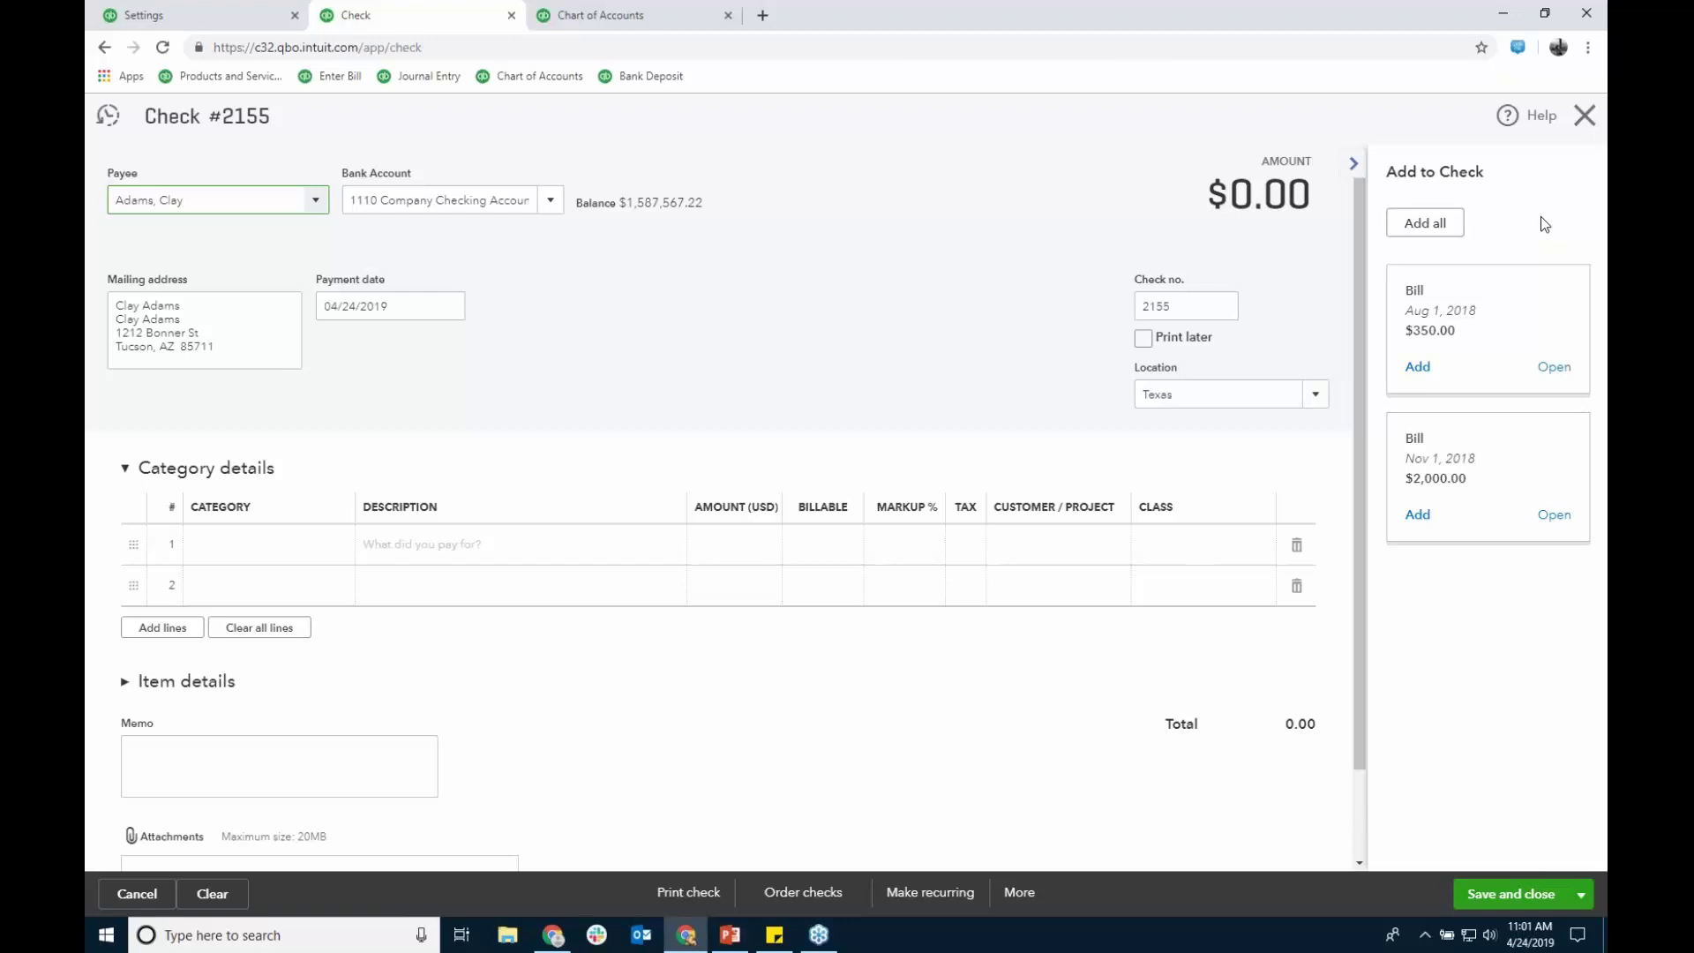
{"action": "left_click", "coordinate": [1434, 224]}
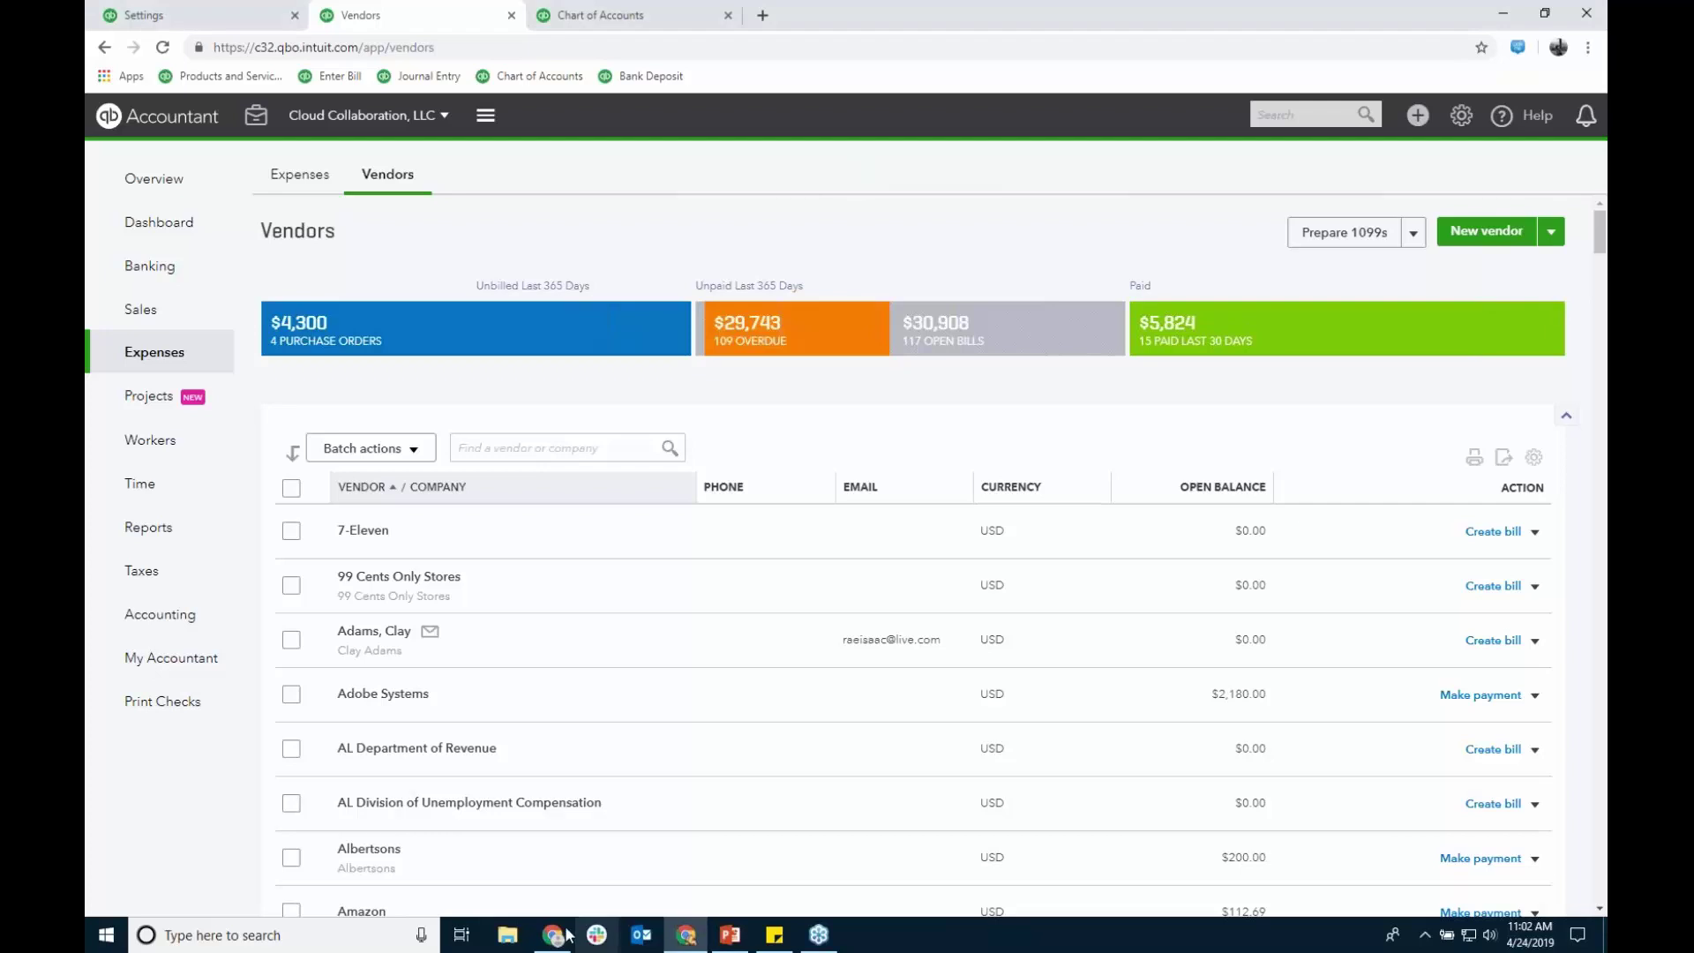
Step: Switch to the qbobestpractices.com videos page and open the Project Costing recording from the Other section
{"action": "mouse_move", "coordinate": [556, 940]}
{"action": "left_click", "coordinate": [565, 852]}
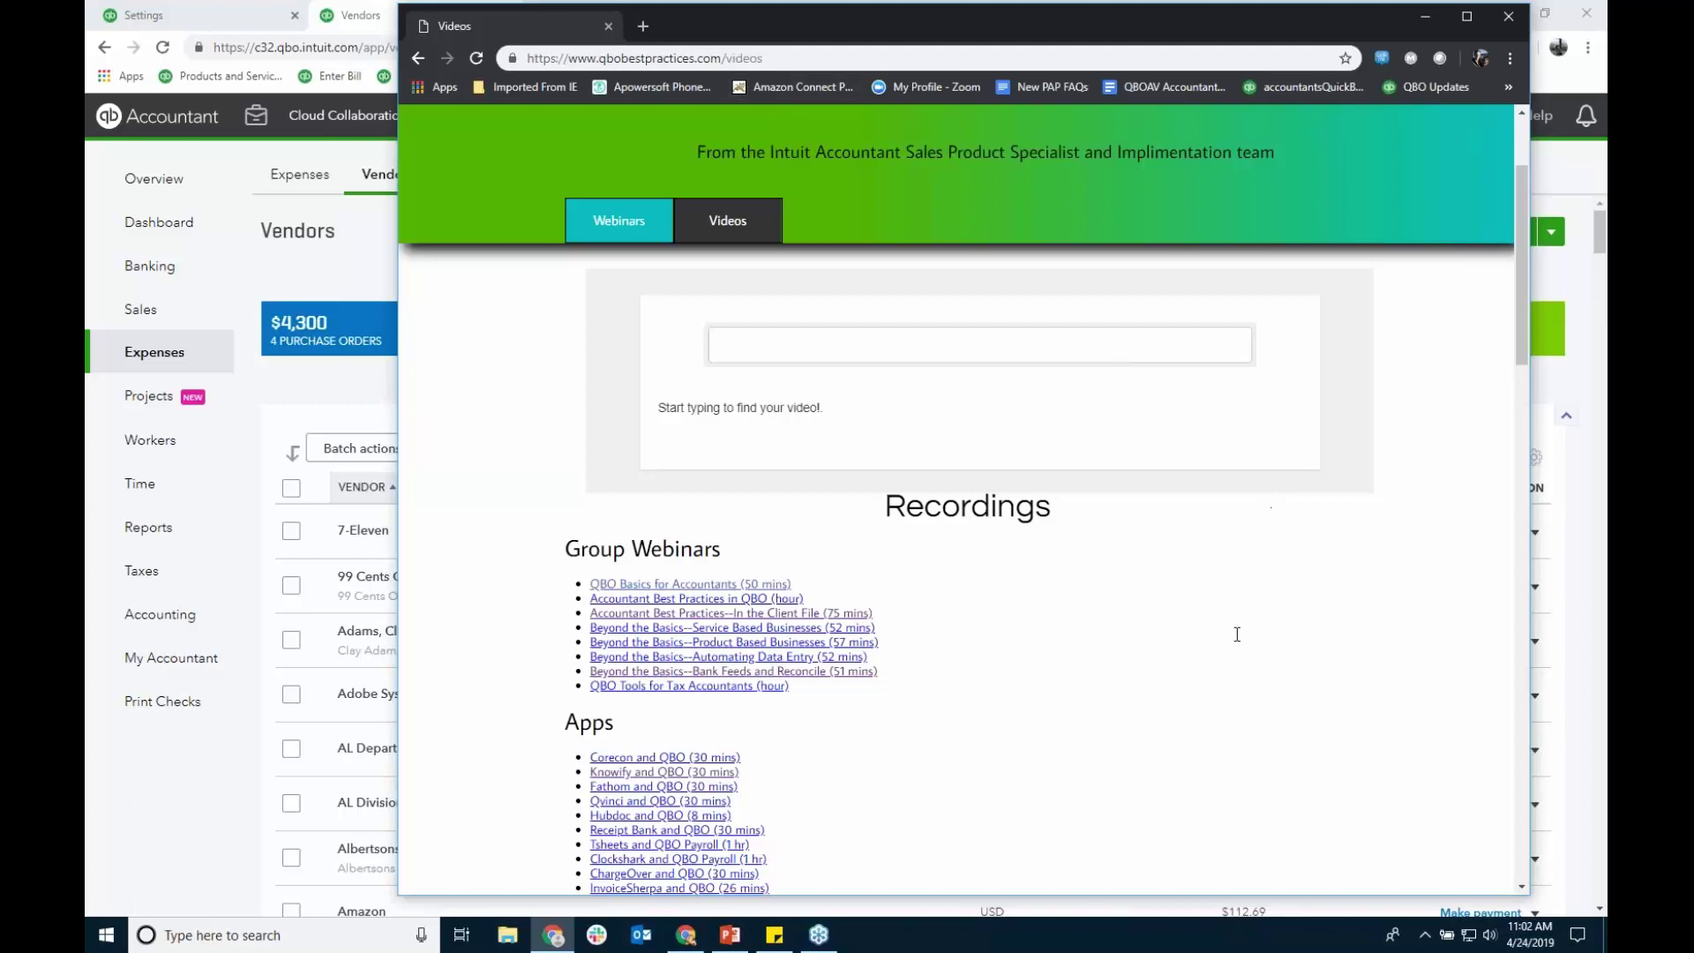
{"action": "scroll", "coordinate": [1209, 598], "scroll_direction": "down", "scroll_amount": 5}
{"action": "scroll", "coordinate": [1205, 592], "scroll_direction": "down", "scroll_amount": 12}
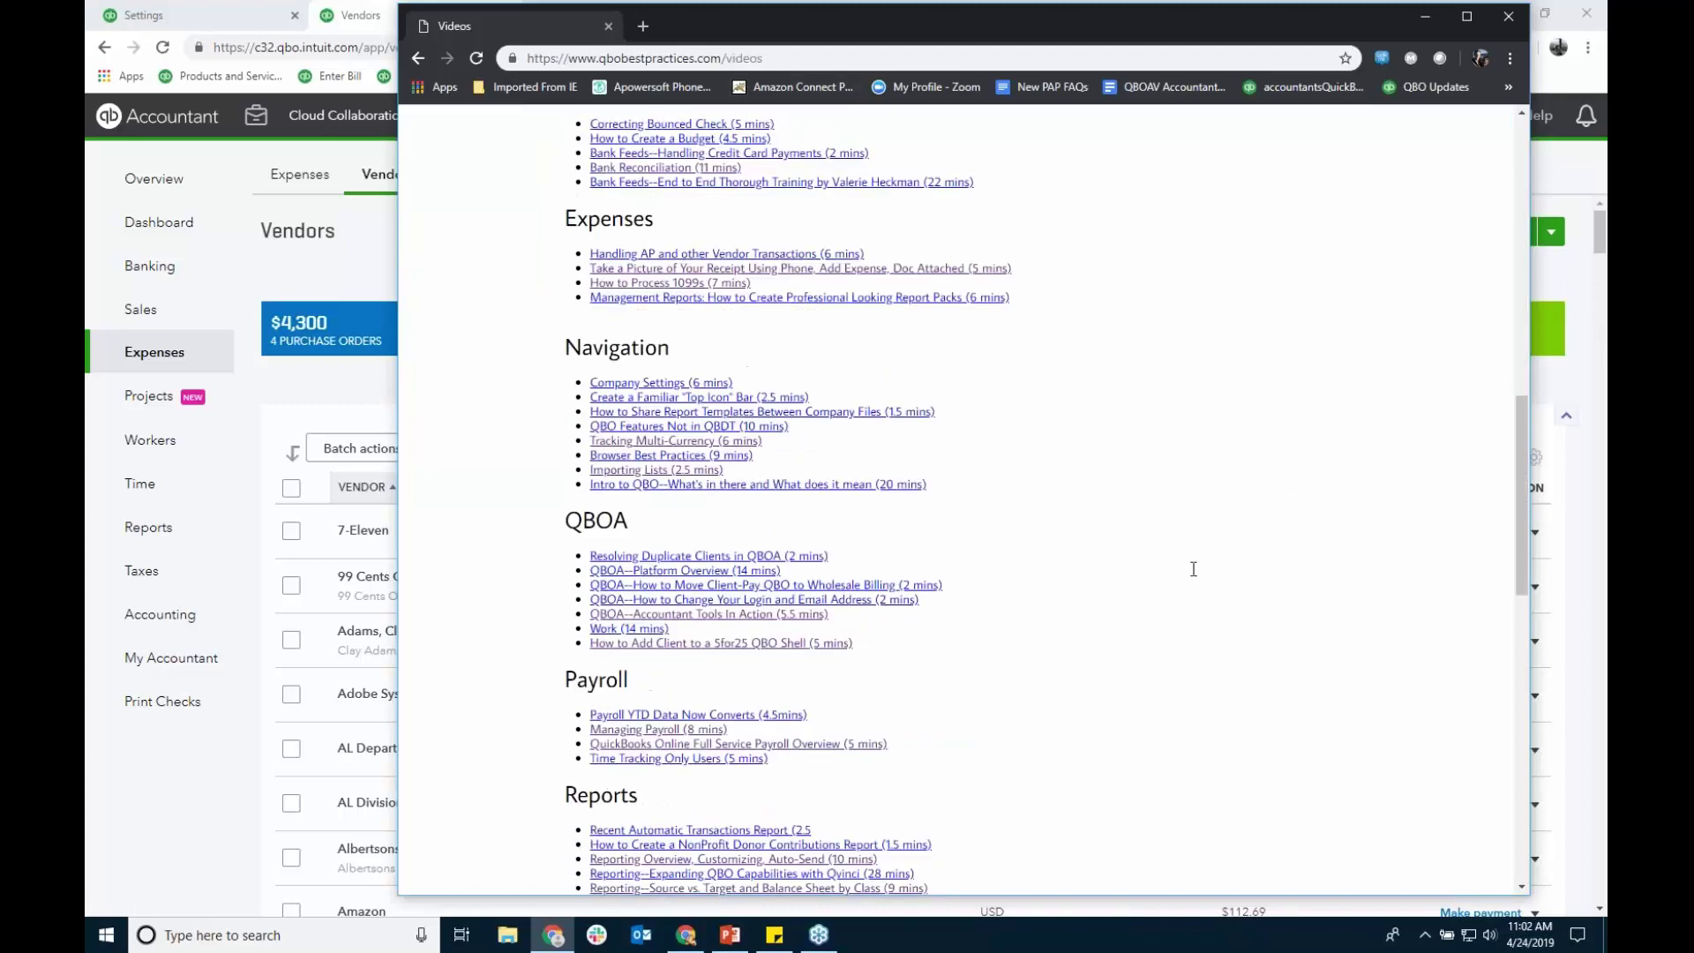
{"action": "scroll", "coordinate": [1180, 508], "scroll_direction": "down", "scroll_amount": 3}
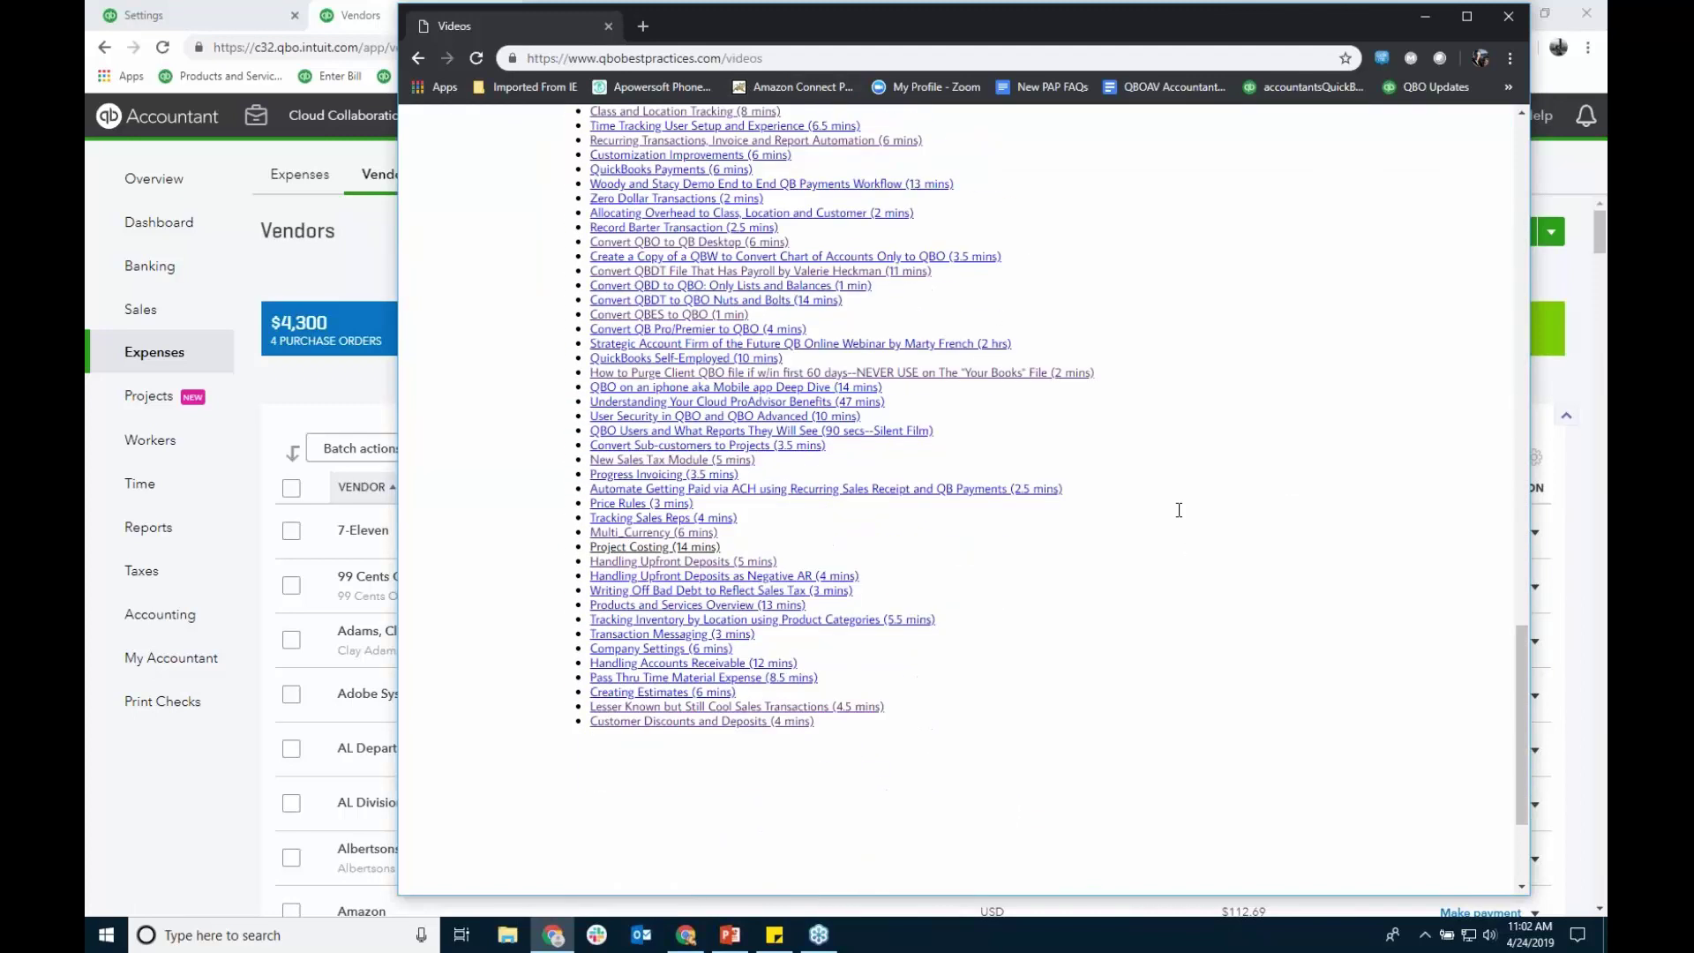
{"action": "left_click", "coordinate": [668, 556]}
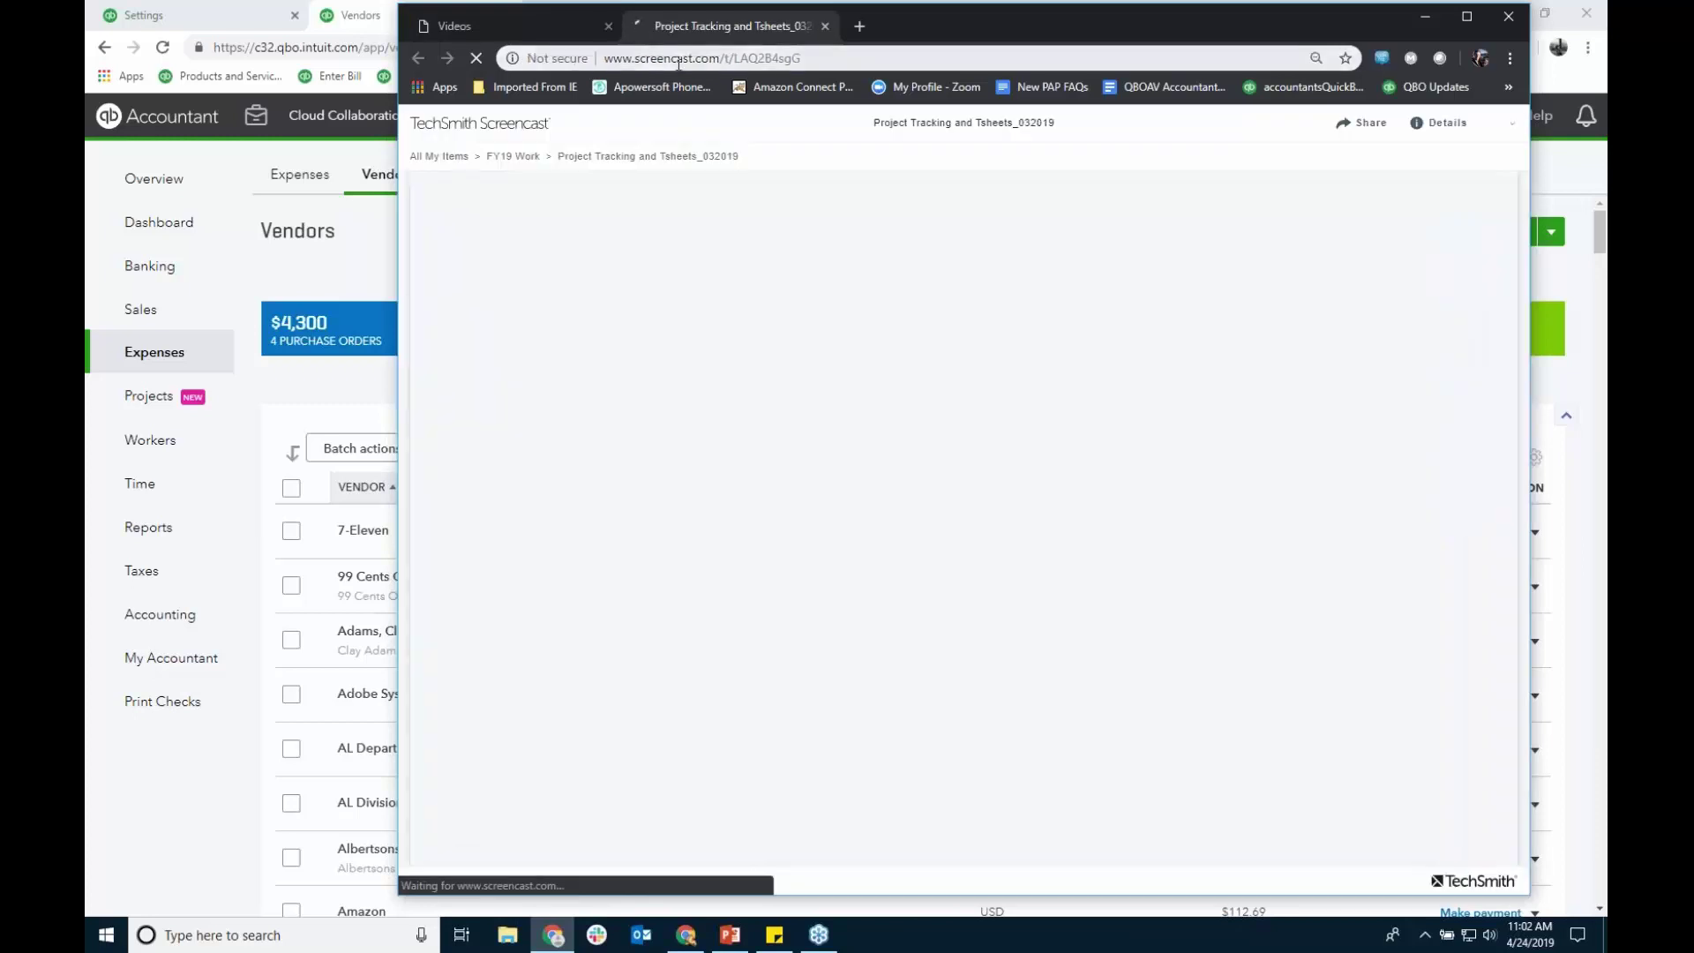
Step: Copy the web address of the project tracking video, close the video, and minimize the videos window
{"action": "left_click", "coordinate": [694, 59]}
{"action": "right_click", "coordinate": [695, 60]}
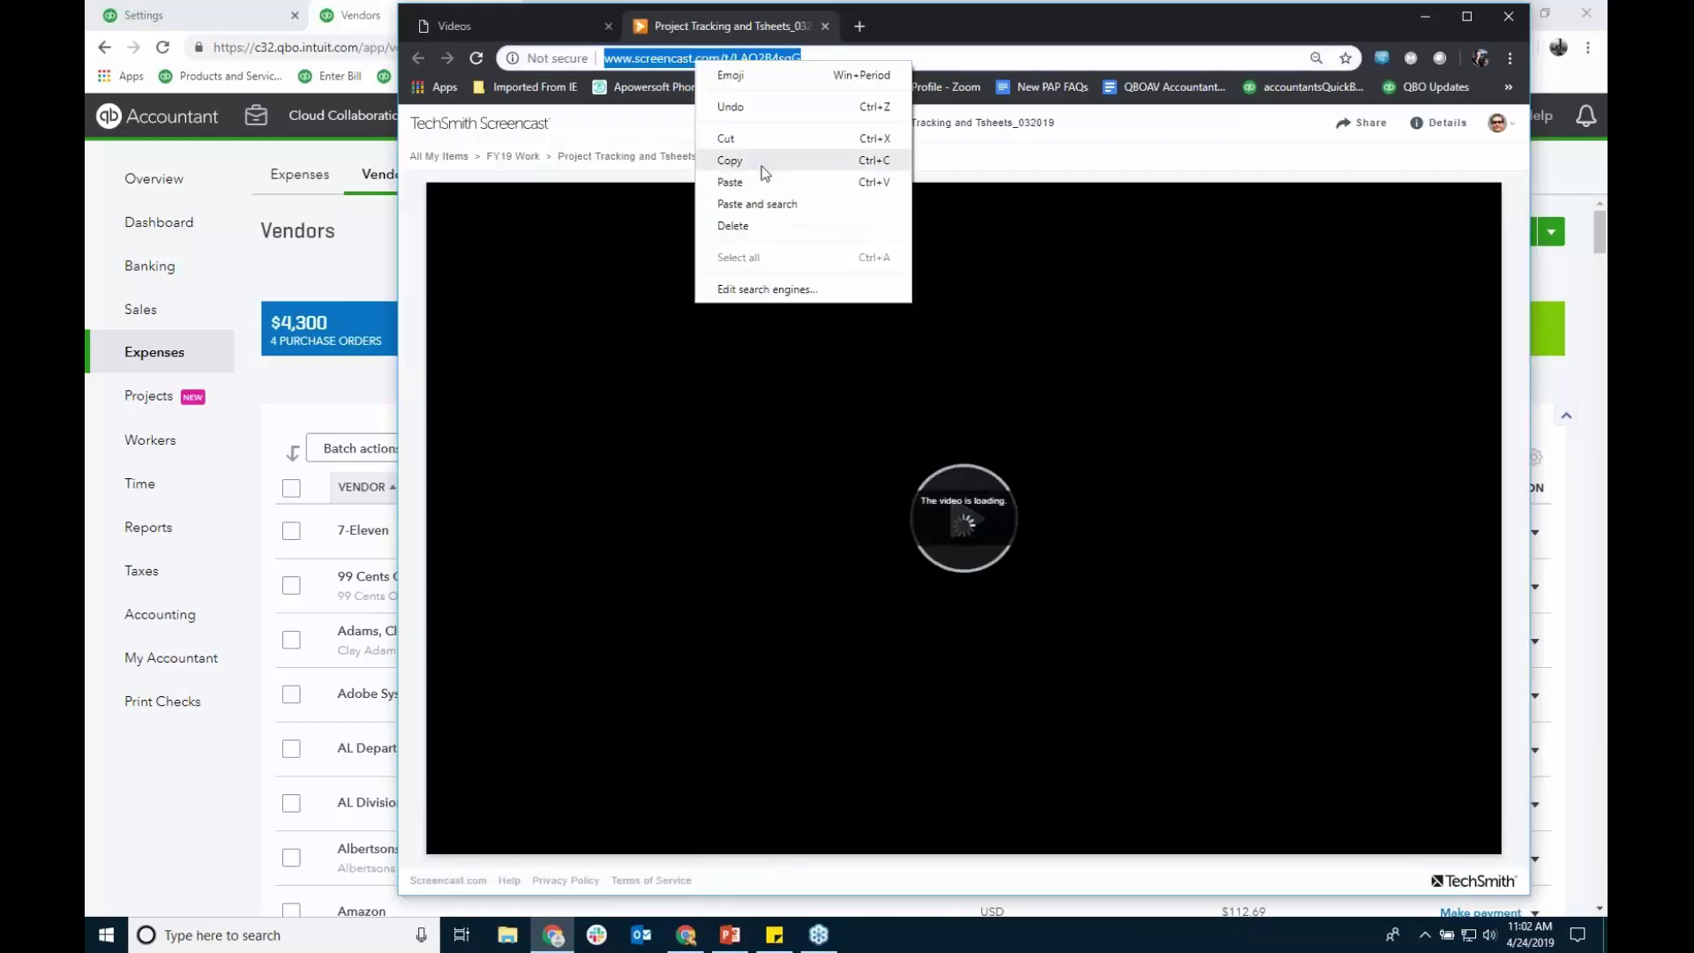
{"action": "left_click", "coordinate": [757, 160]}
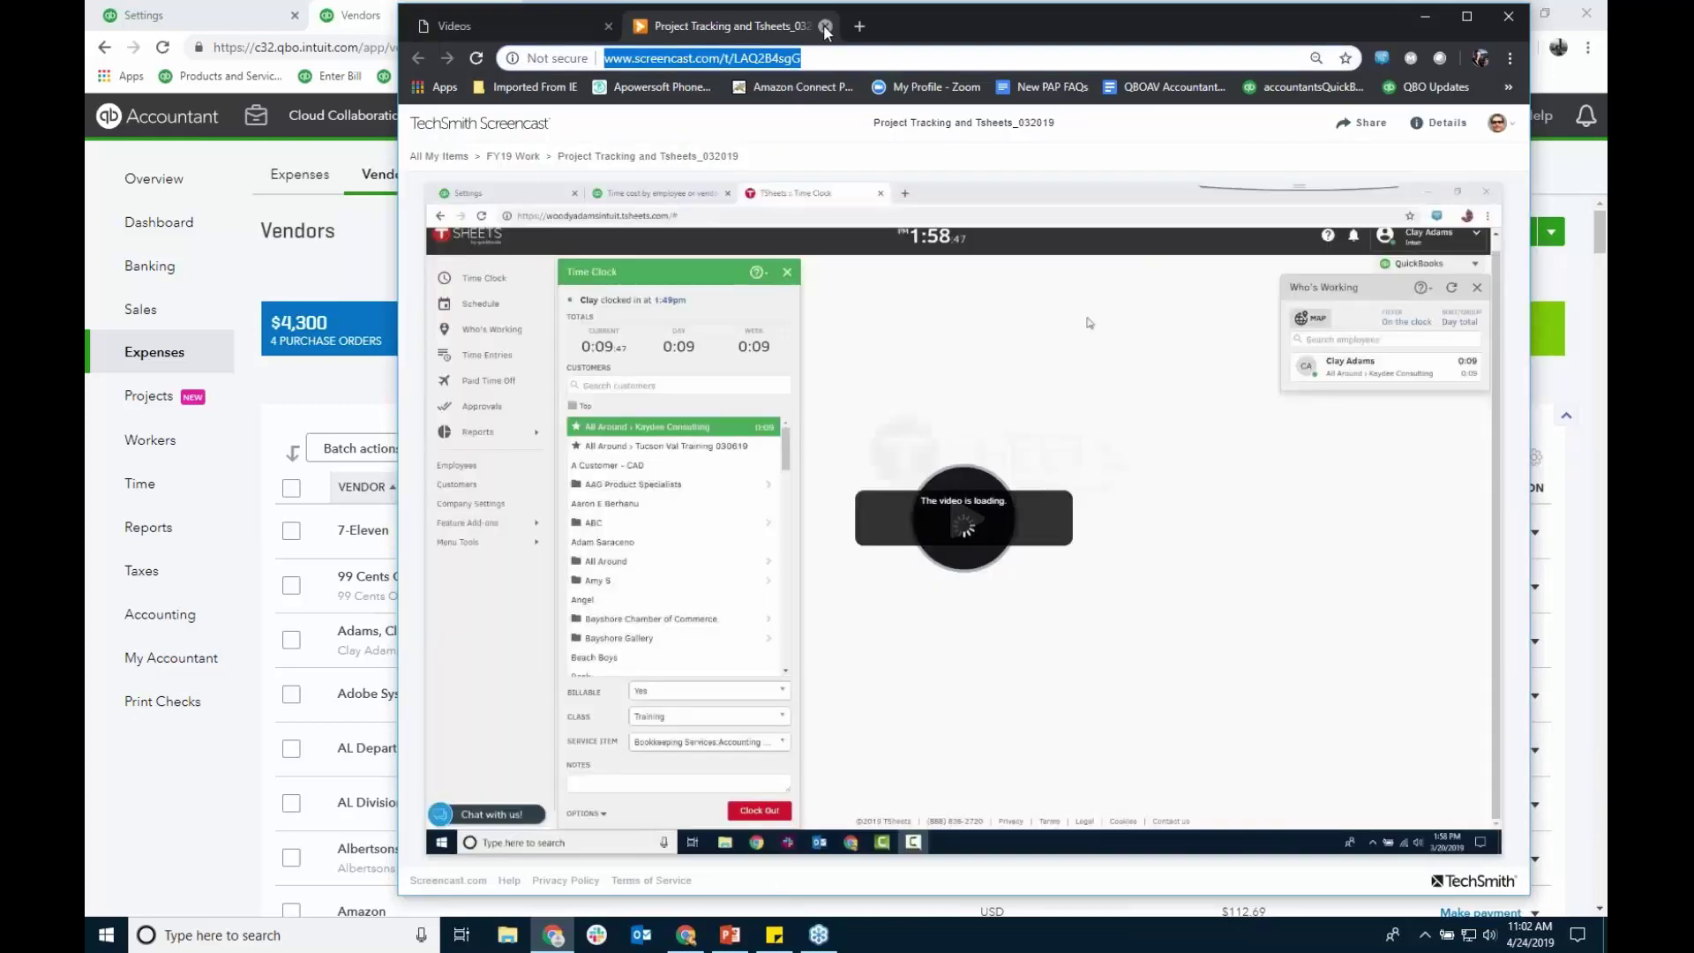
{"action": "left_click", "coordinate": [825, 27]}
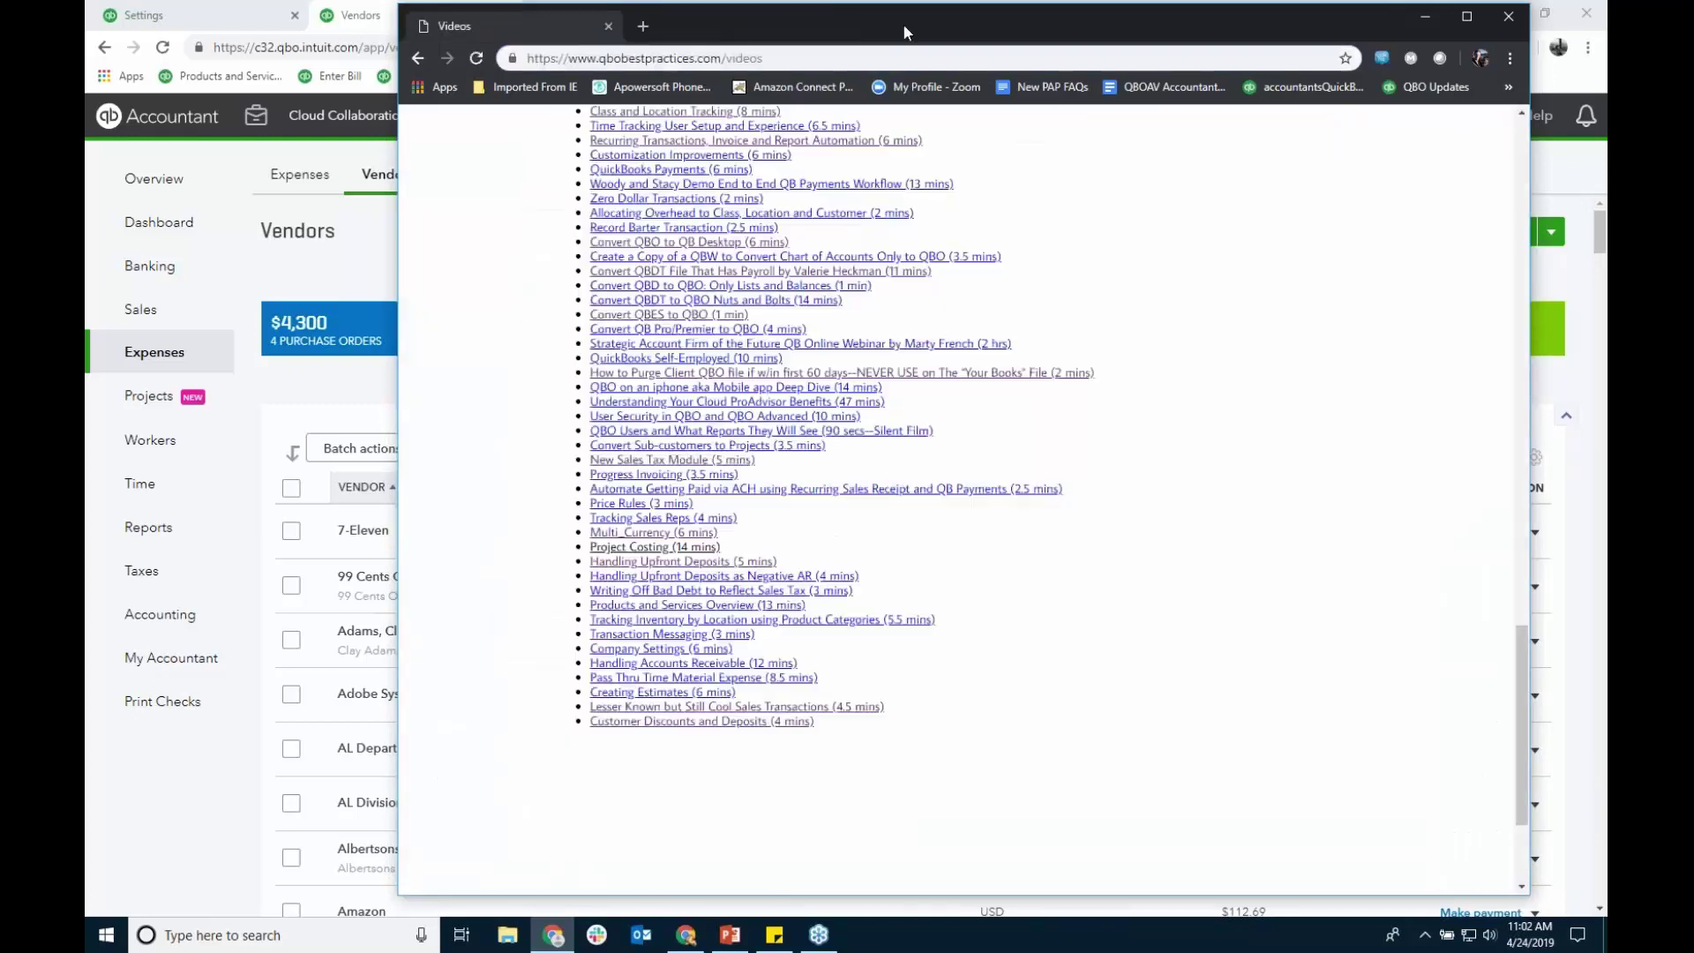
{"action": "left_click", "coordinate": [1423, 18]}
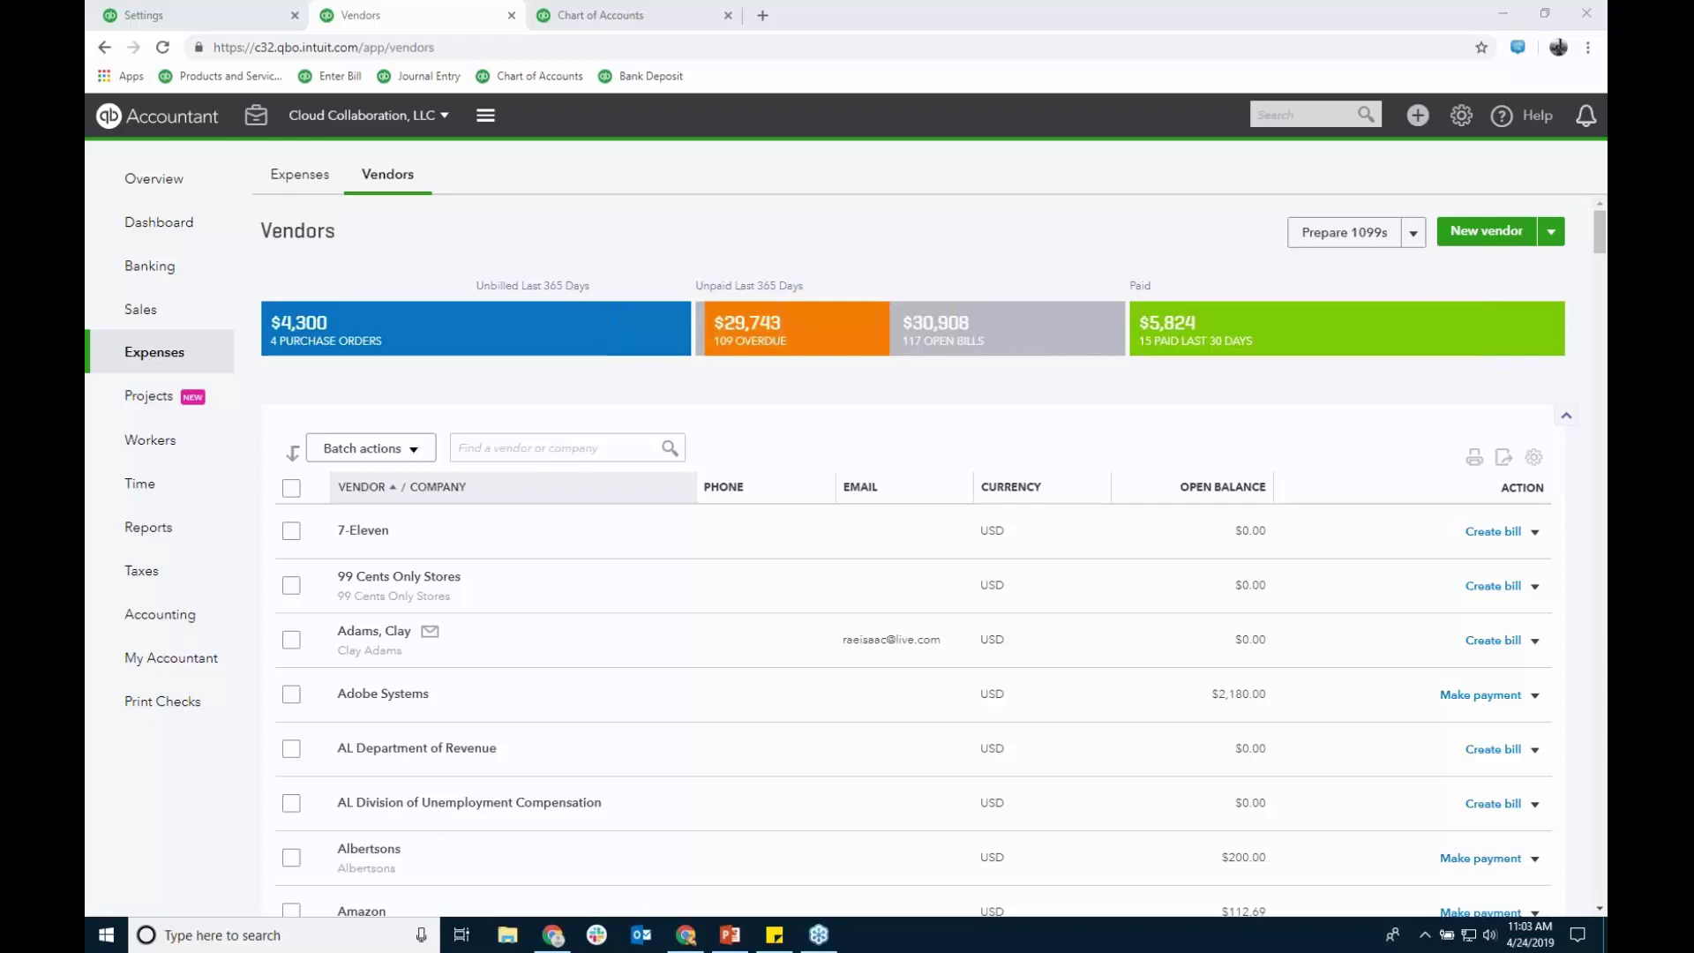
Step: Open the Projects list to examine the income, costs and profit margin of in-progress projects
{"action": "left_click", "coordinate": [1021, 168]}
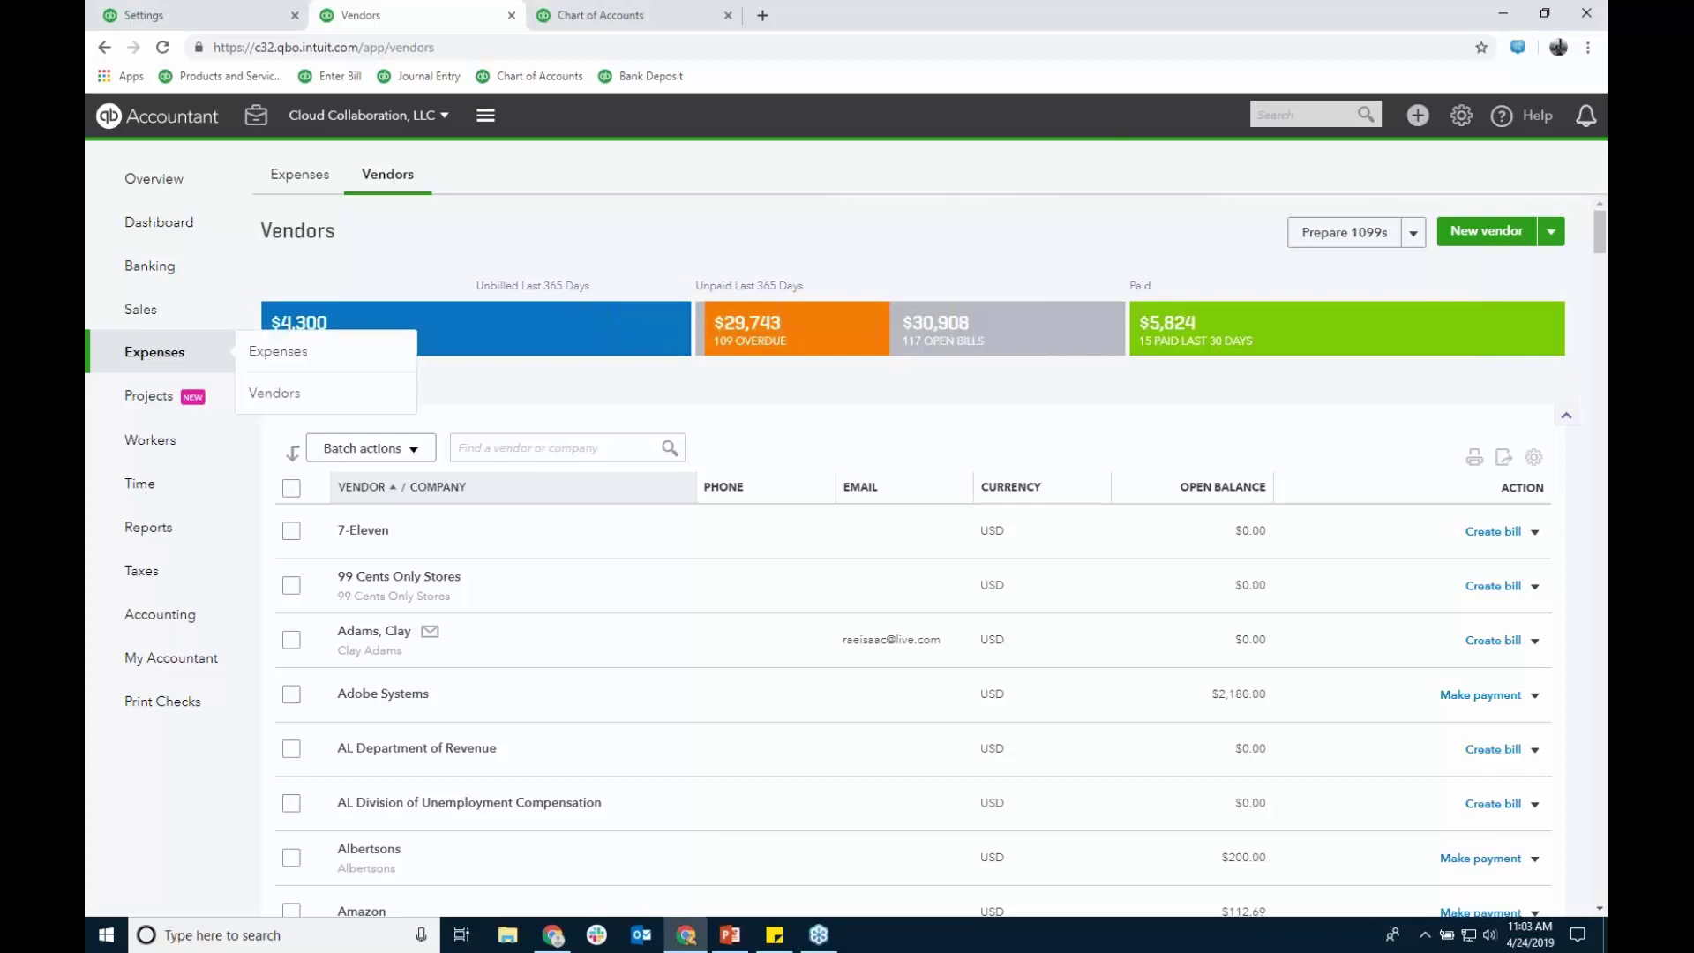
{"action": "left_click", "coordinate": [150, 399]}
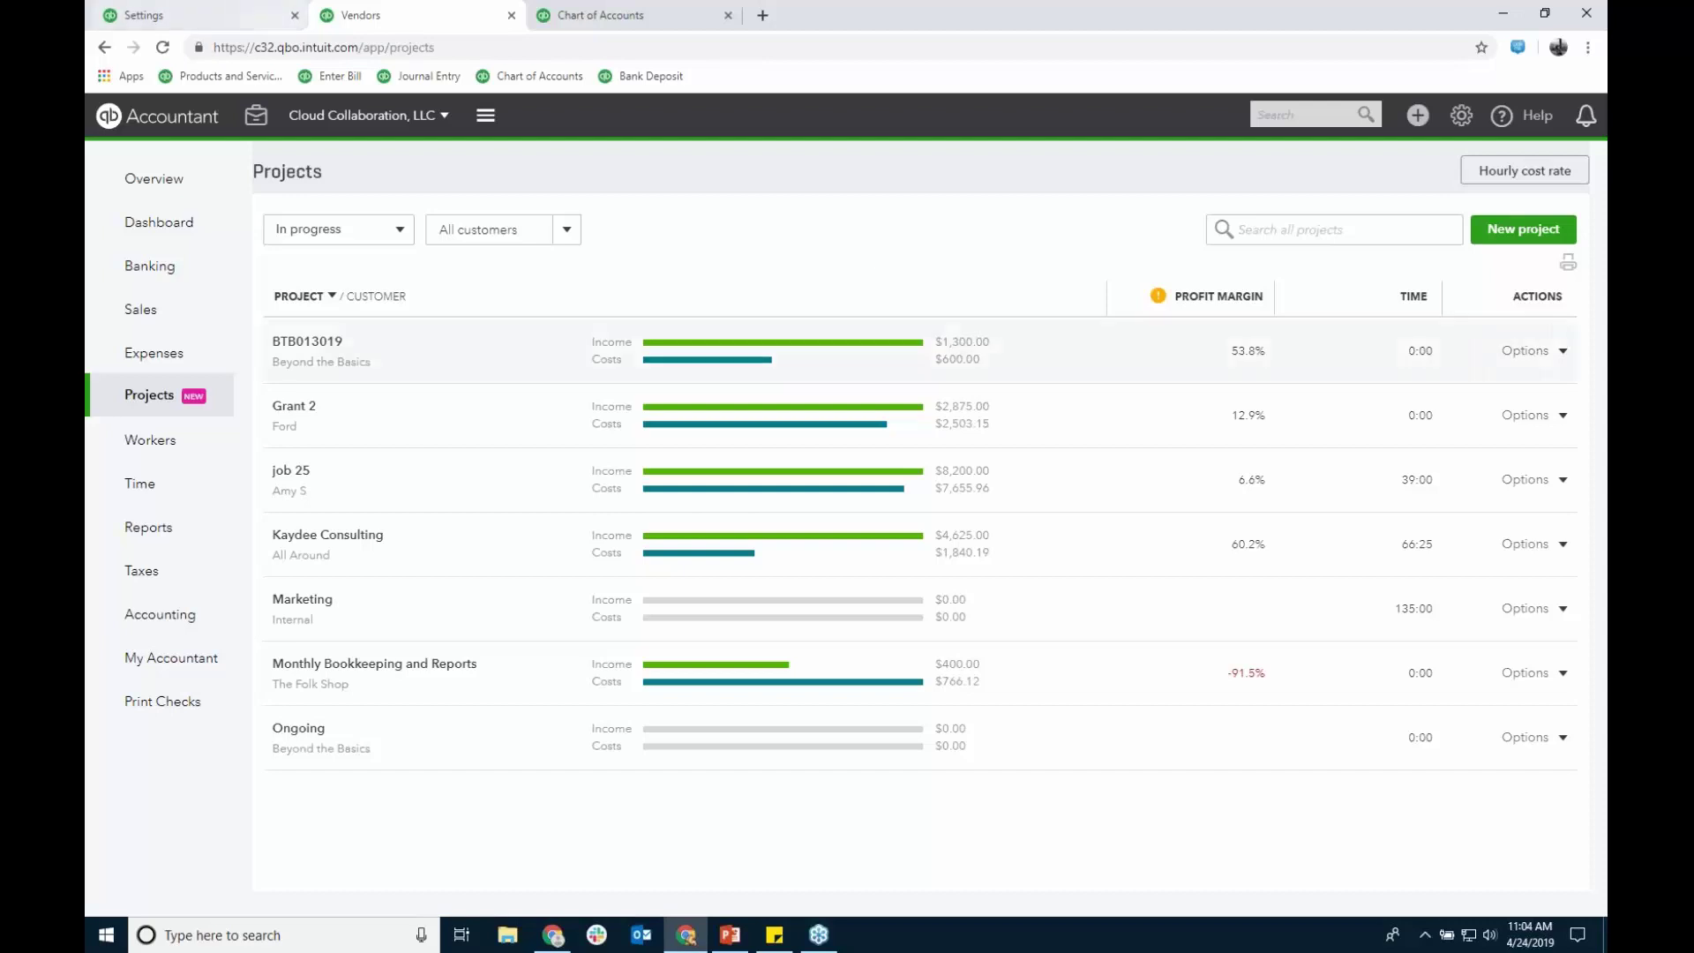
Step: Look through the recordings listed on the qbobestpractices.com videos page, from Group Webinars to Other, and minimize that window
{"action": "left_click", "coordinate": [553, 934]}
{"action": "scroll", "coordinate": [1013, 393], "scroll_direction": "up", "scroll_amount": 20}
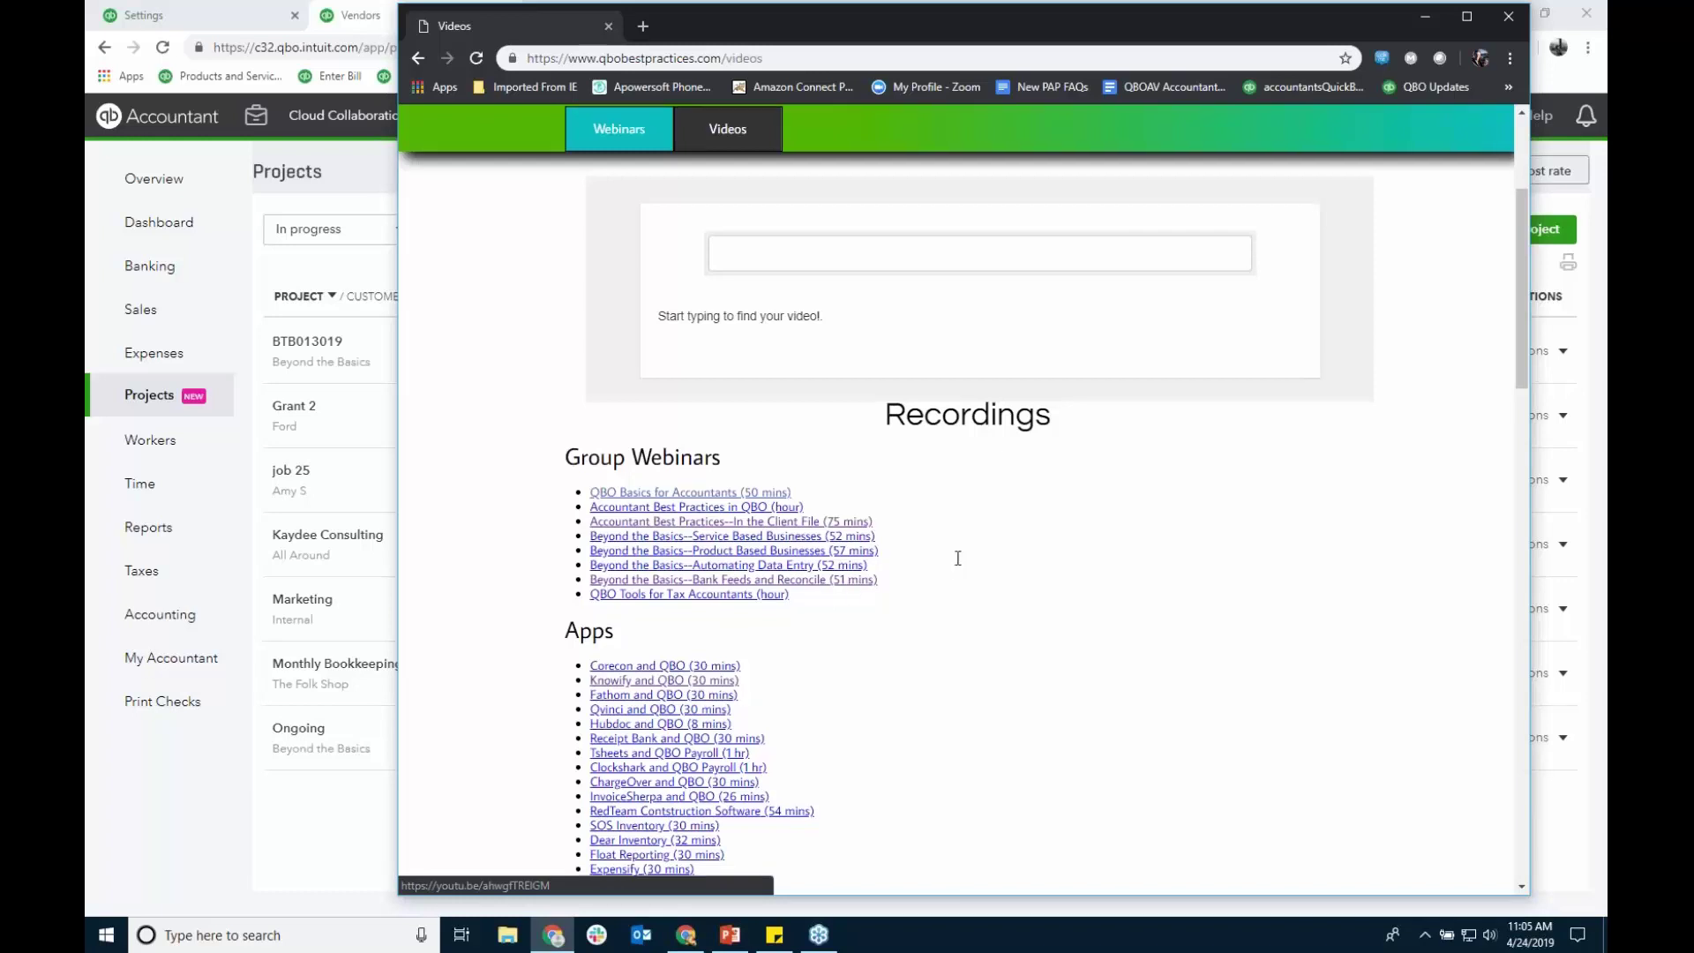
{"action": "scroll", "coordinate": [958, 564], "scroll_direction": "down", "scroll_amount": 1}
{"action": "scroll", "coordinate": [1097, 575], "scroll_direction": "down", "scroll_amount": 11}
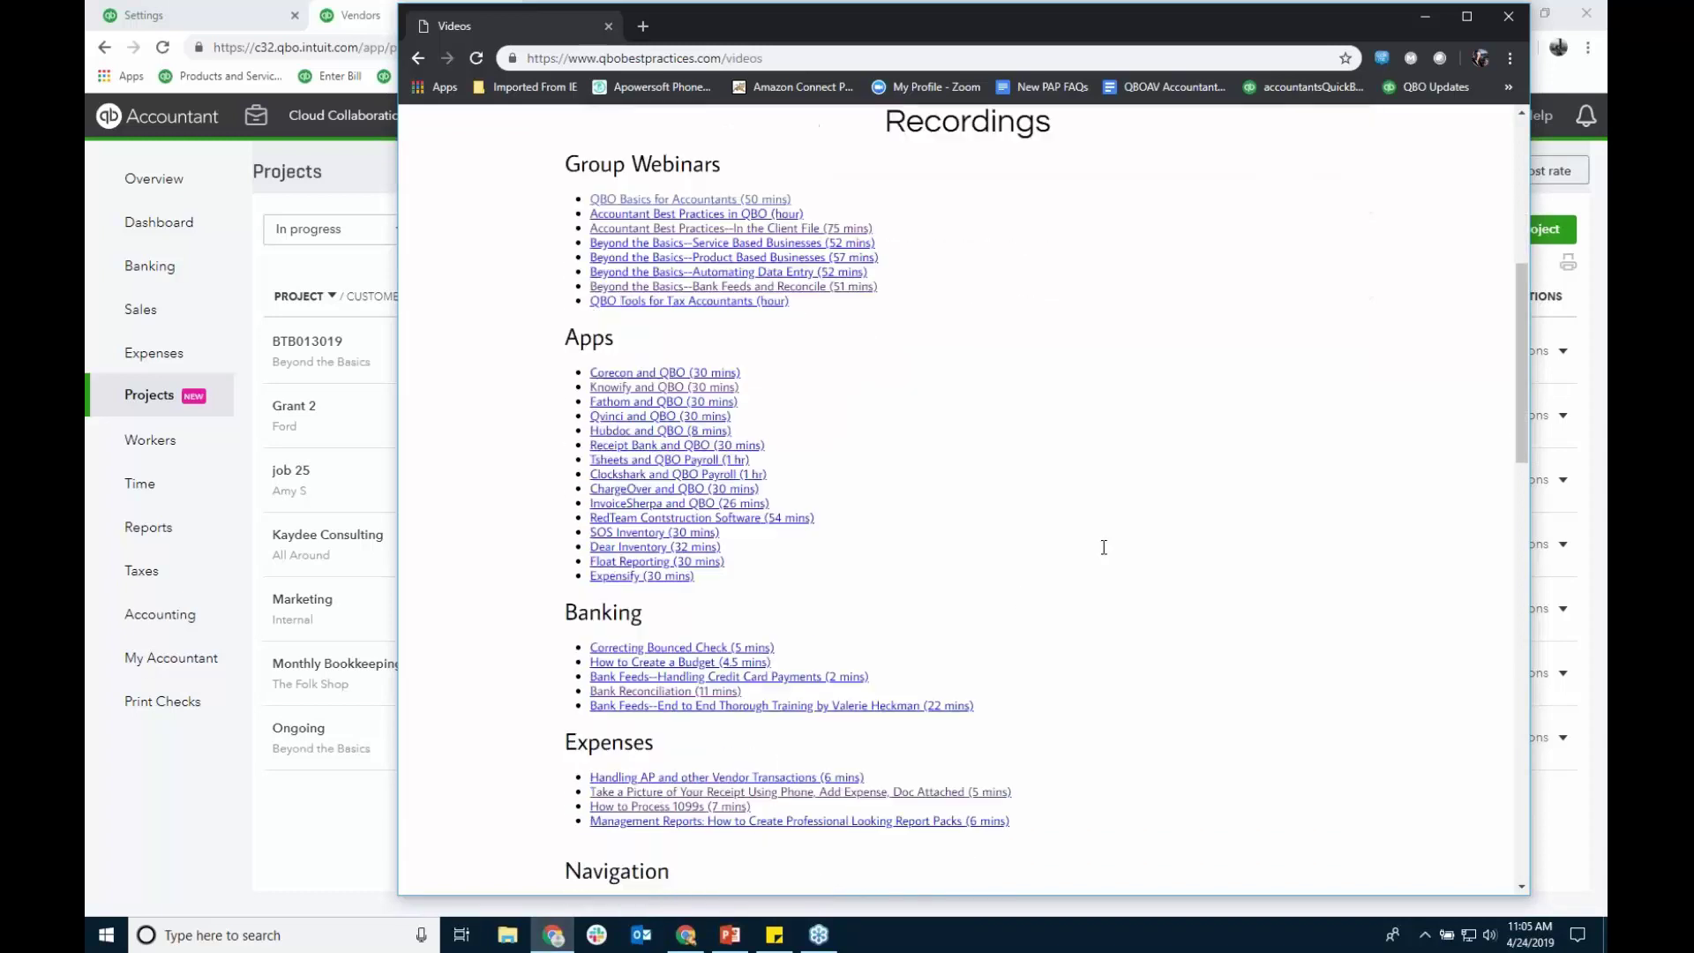
{"action": "scroll", "coordinate": [1100, 547], "scroll_direction": "down", "scroll_amount": 7}
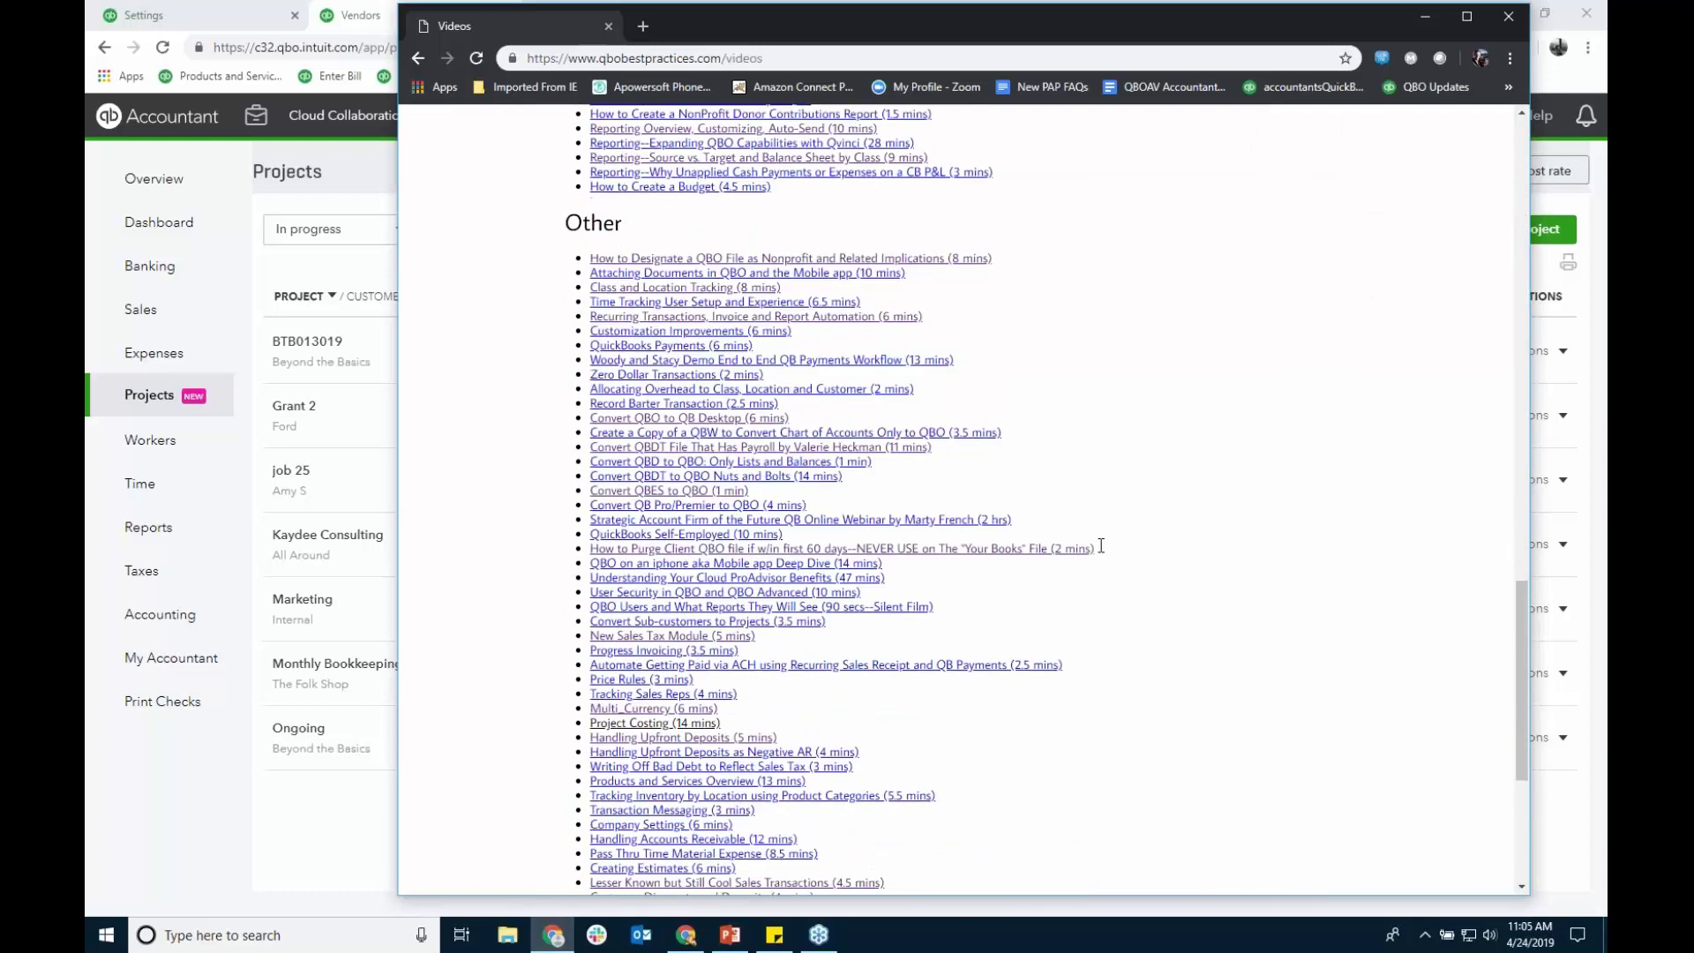
{"action": "left_click", "coordinate": [1425, 25]}
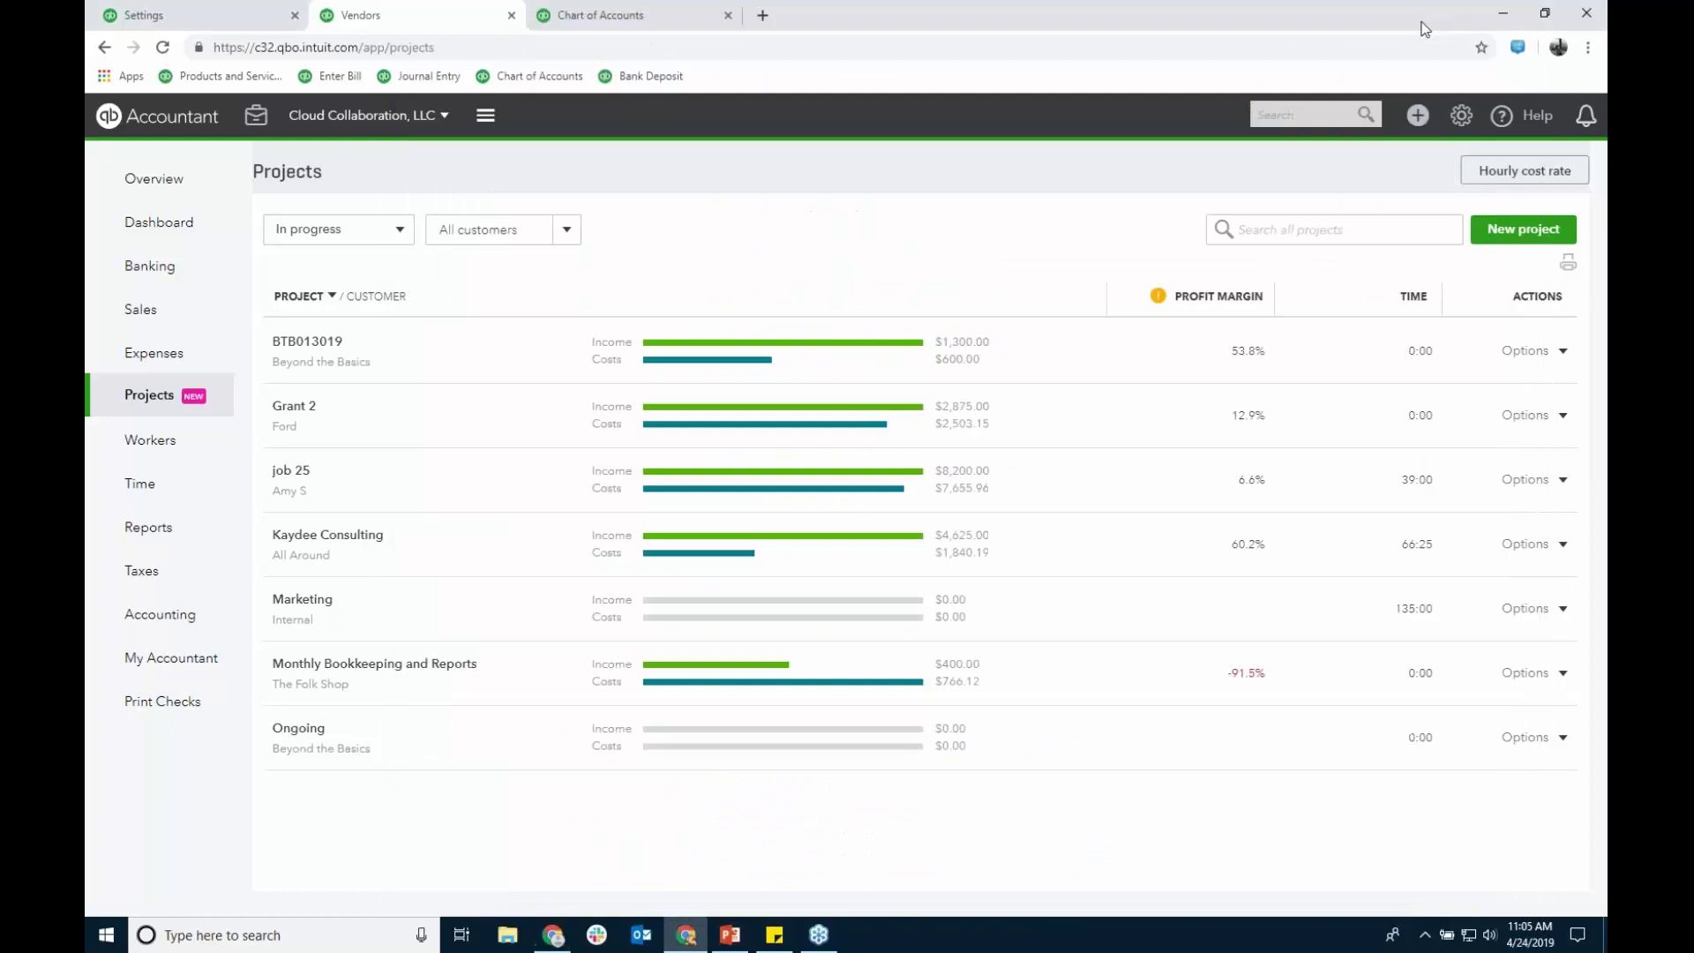
Step: Close the Chart of Accounts and Projects browser tabs, and exit the account settings in the remaining tab
{"action": "left_click", "coordinate": [1461, 116]}
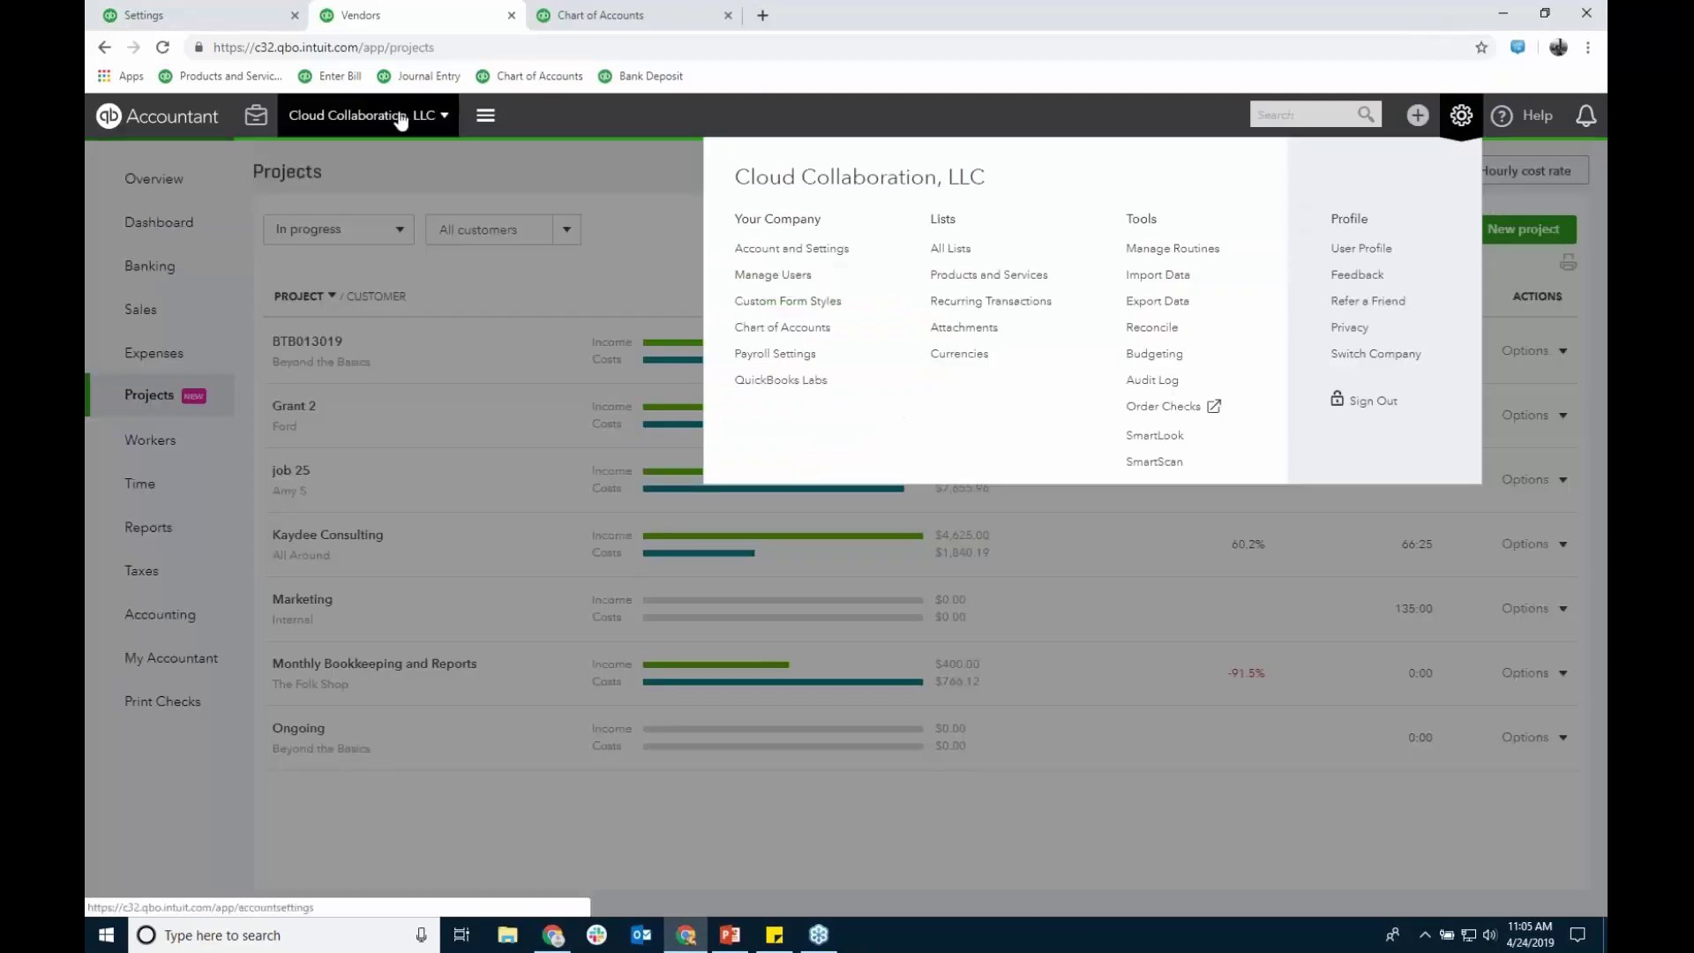
{"action": "left_click", "coordinate": [728, 15]}
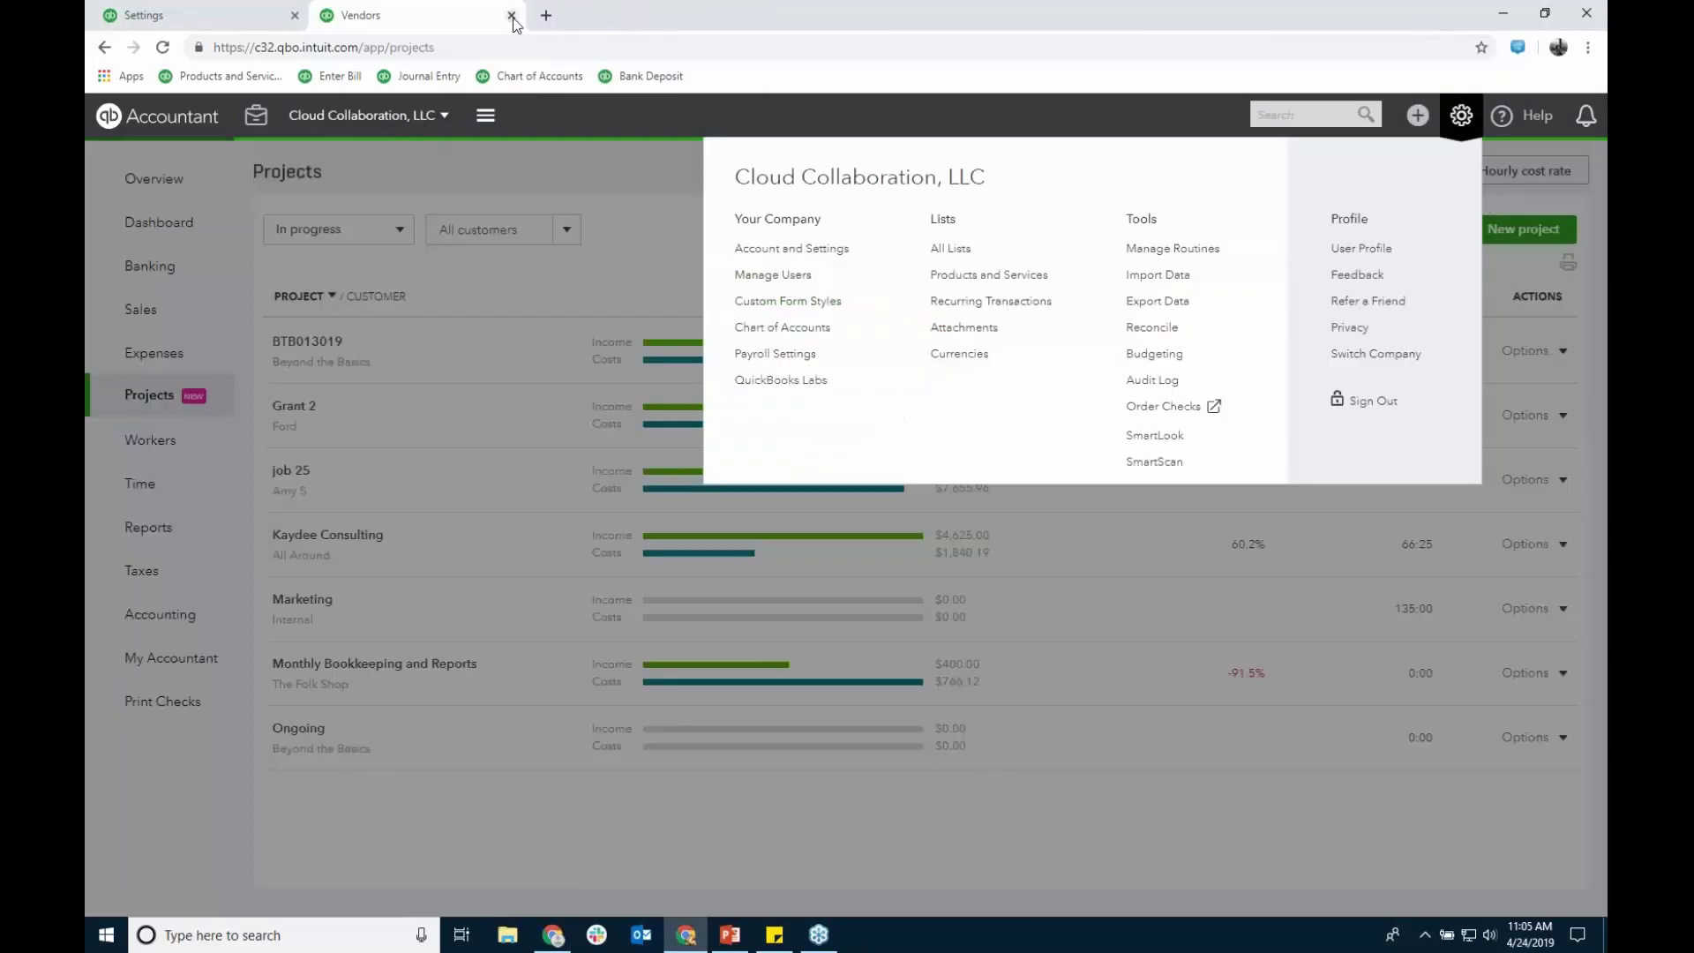
{"action": "left_click", "coordinate": [511, 15]}
{"action": "left_click", "coordinate": [1584, 115]}
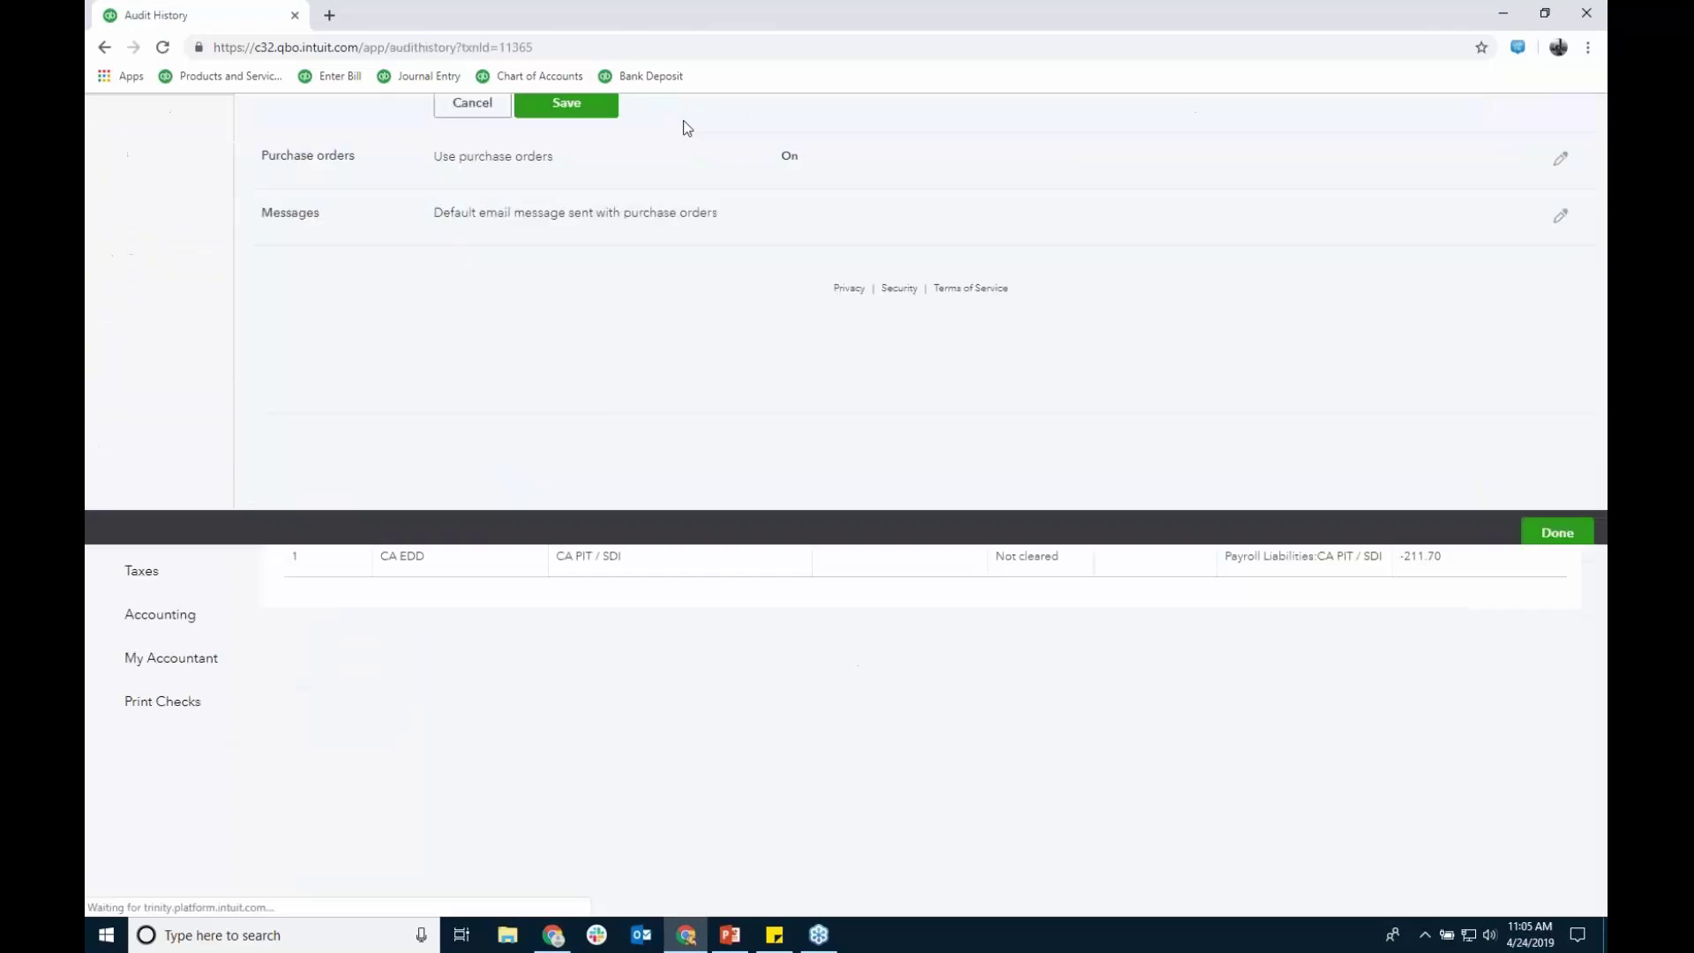
Step: In the General client's user management, preview Standard user access with payroll access turned off for the first Admin user, and discard the change
{"action": "left_click", "coordinate": [444, 116]}
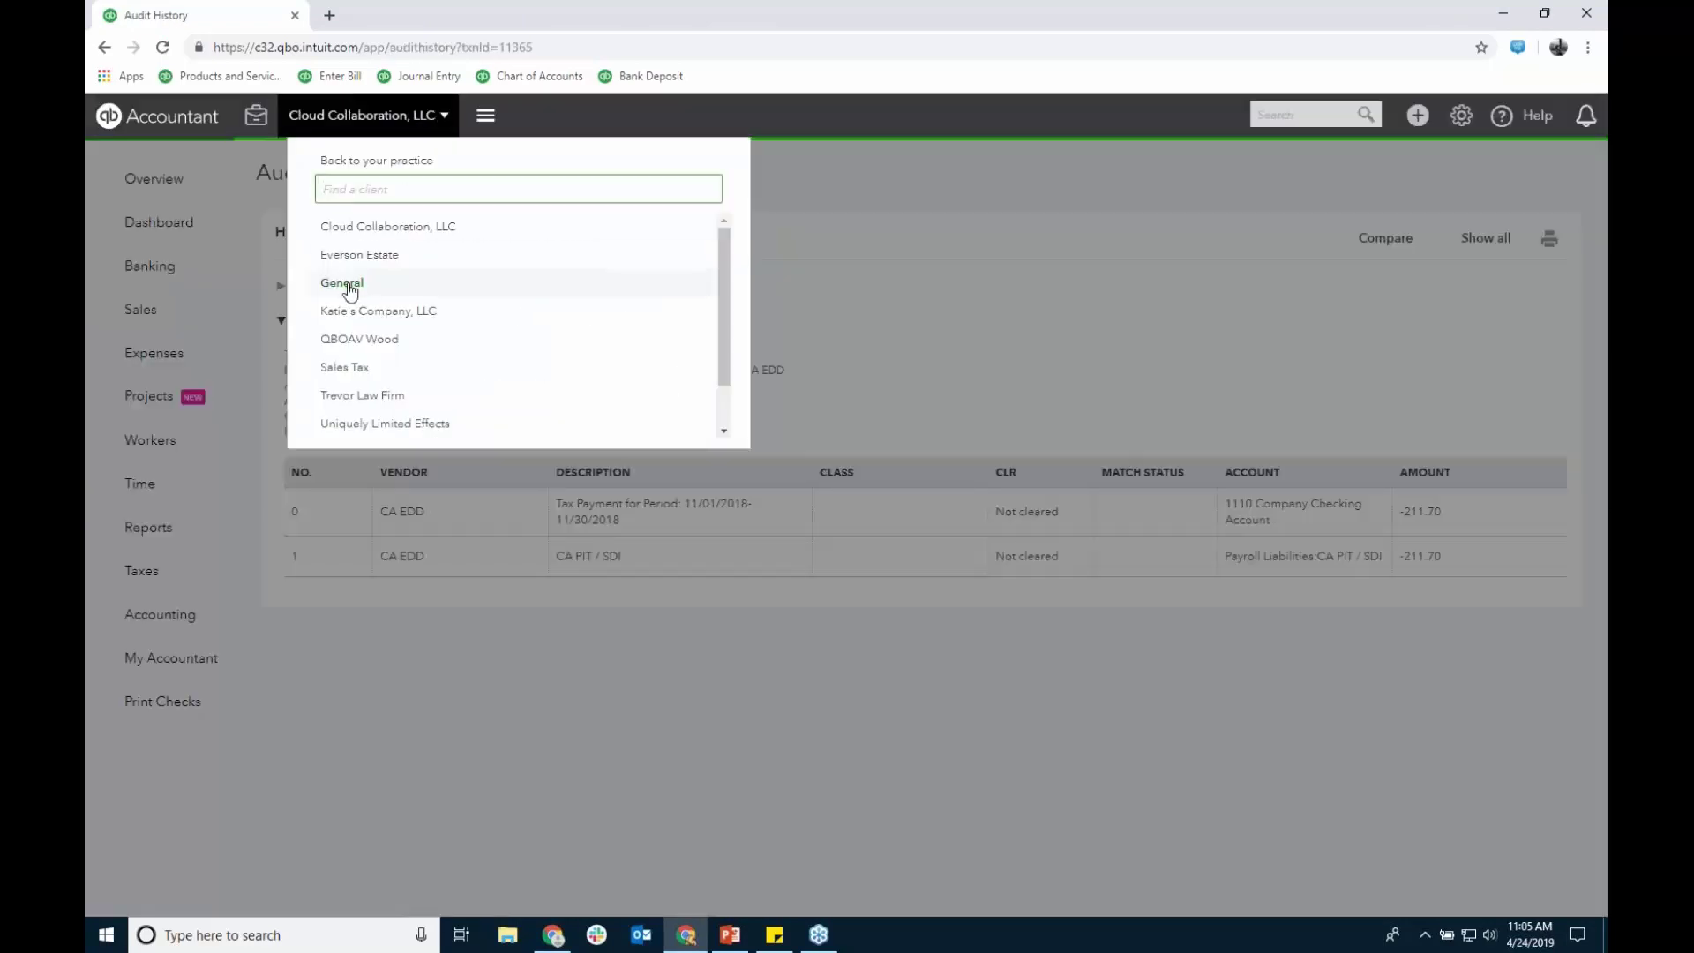
{"action": "left_click", "coordinate": [349, 280]}
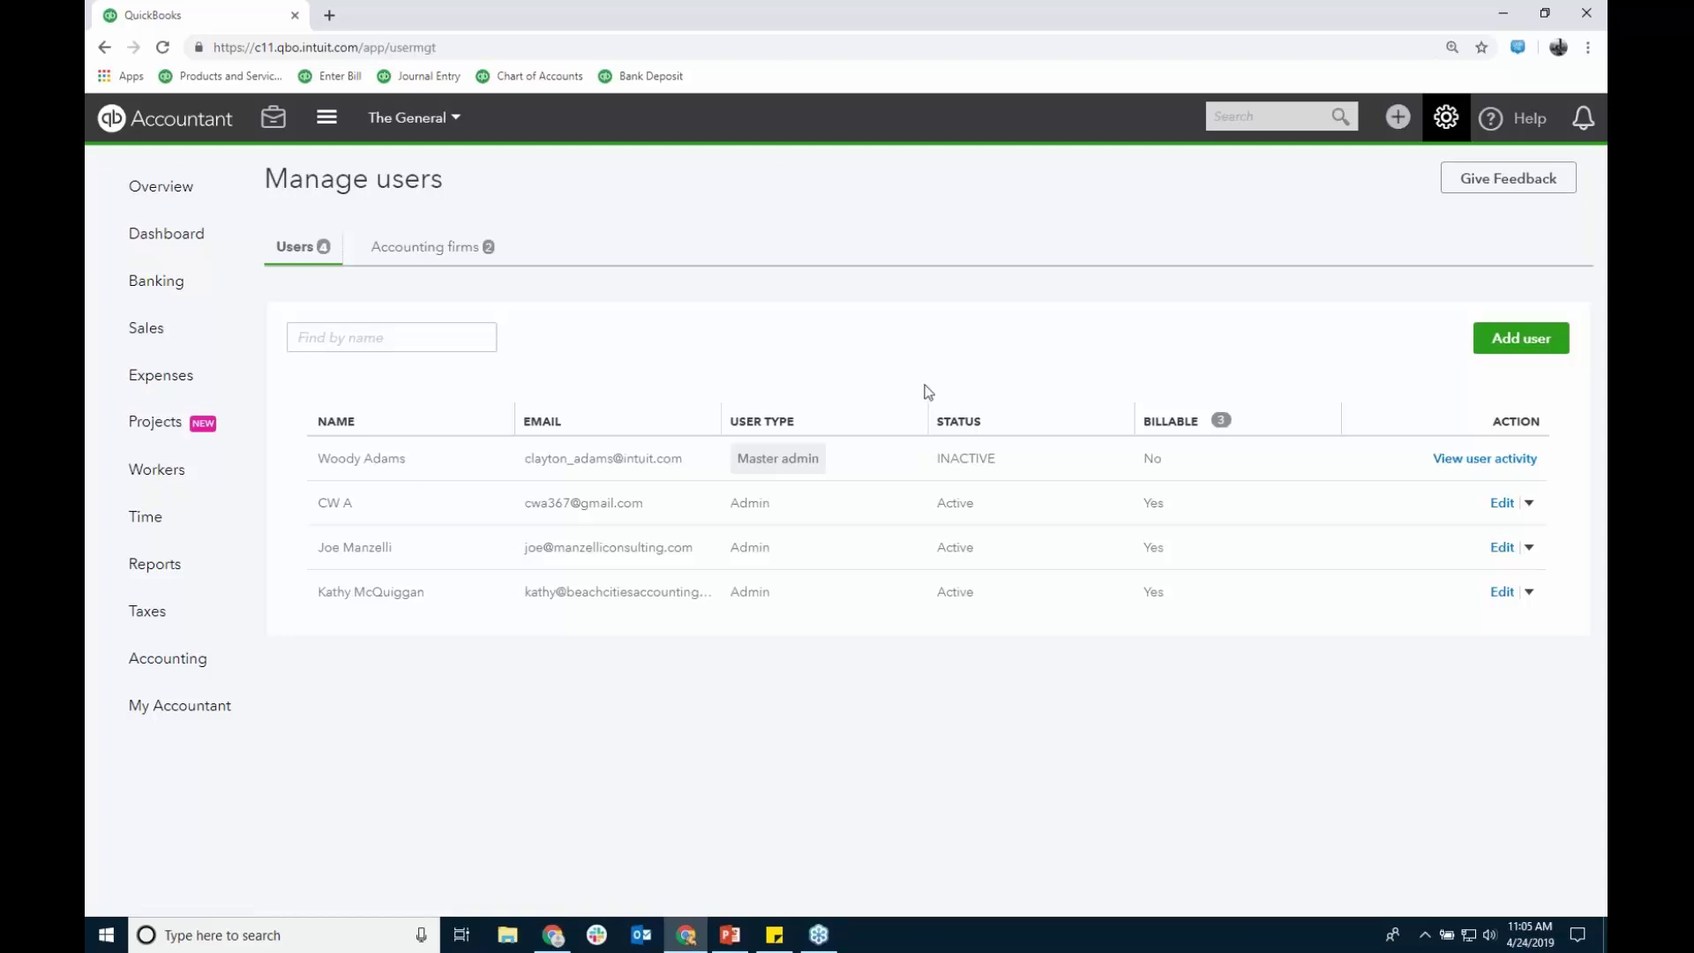
{"action": "left_click", "coordinate": [1503, 503]}
{"action": "left_click", "coordinate": [914, 257]}
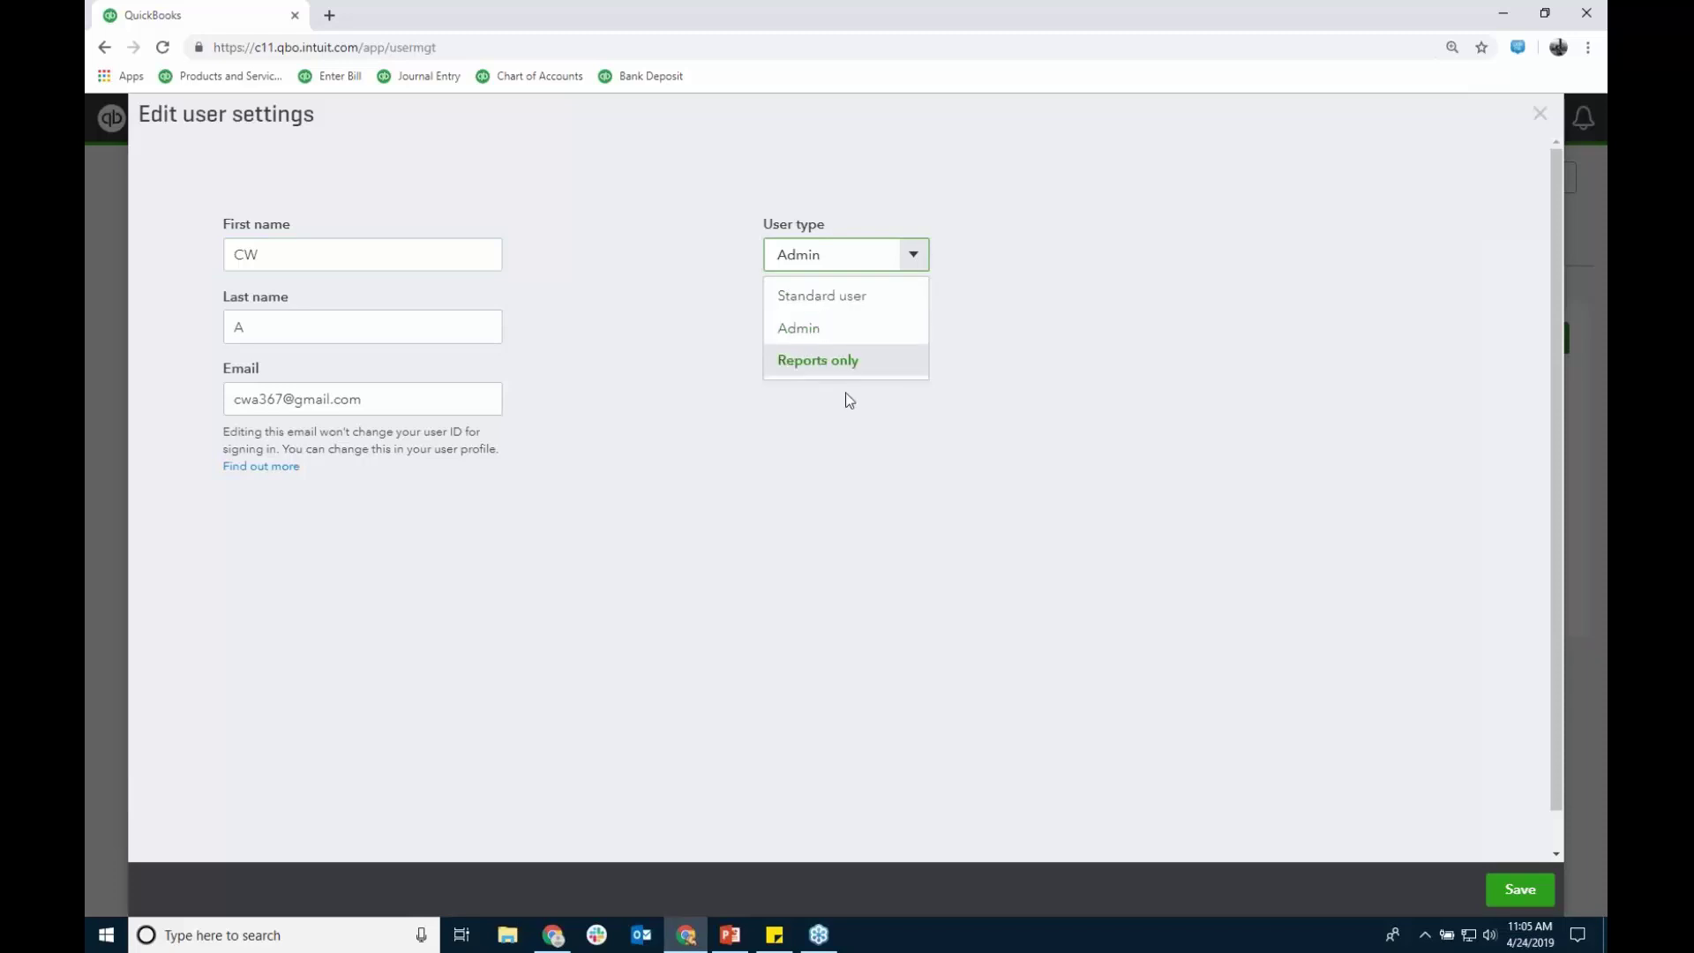
{"action": "left_click", "coordinate": [822, 295]}
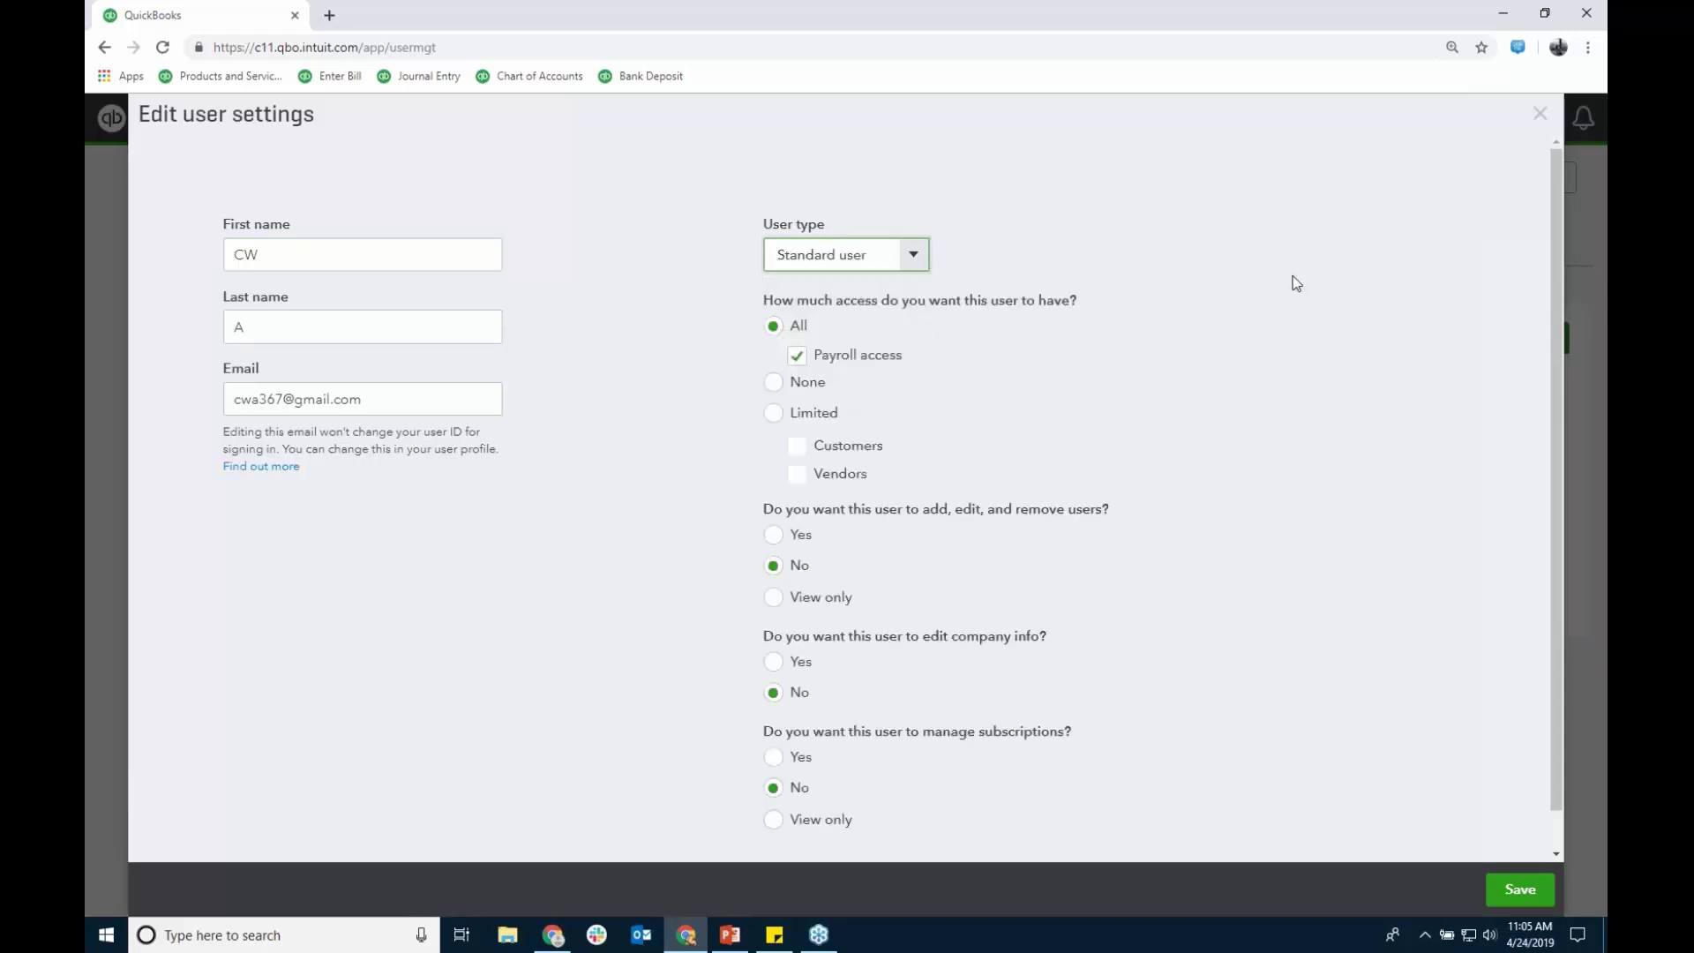
{"action": "left_click", "coordinate": [797, 356]}
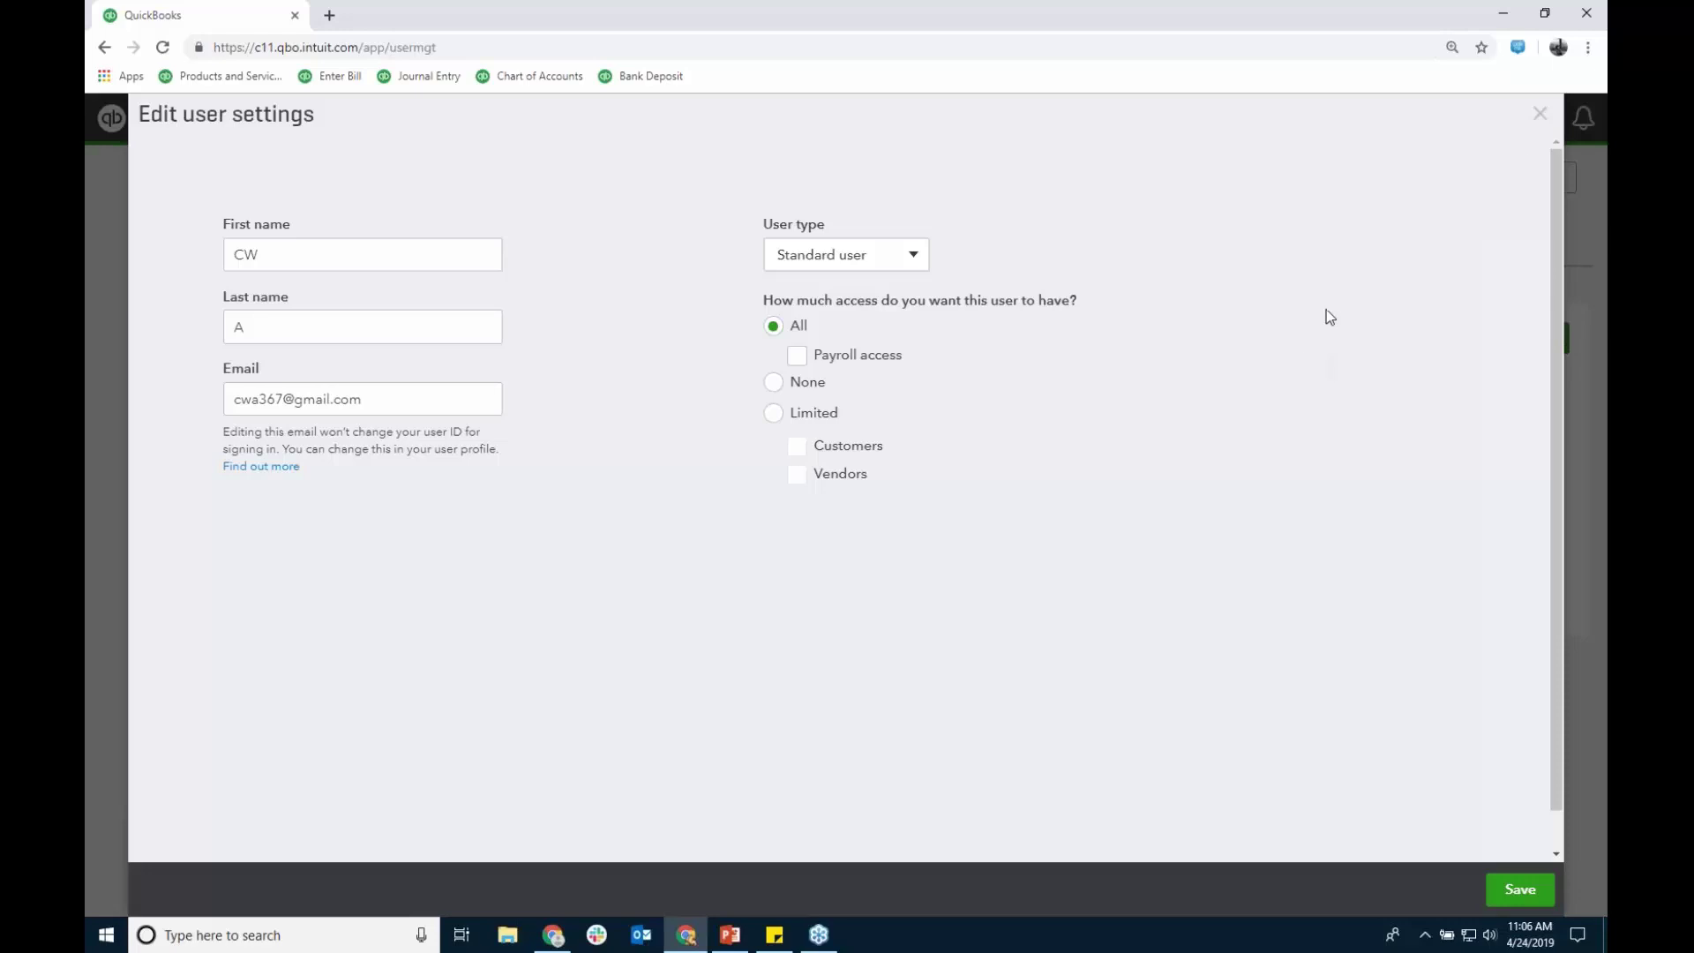
{"action": "left_click", "coordinate": [1540, 112]}
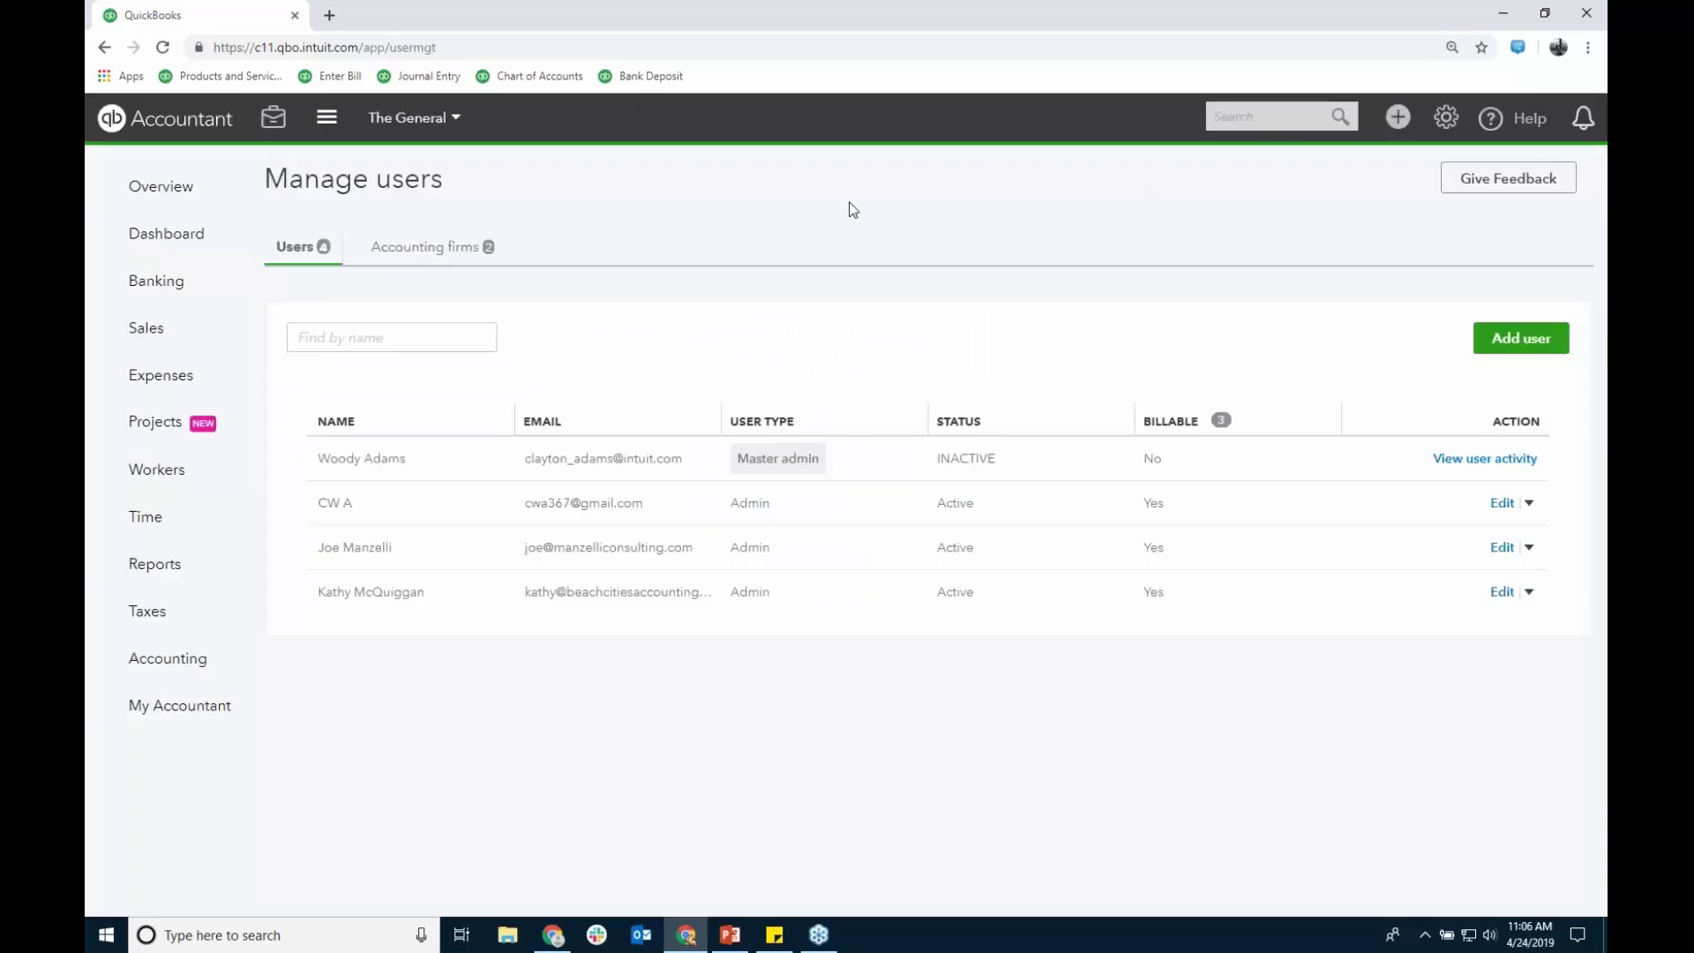
Step: Switch to the QBOAV Wood client and open its user management list
{"action": "left_click", "coordinate": [443, 117]}
{"action": "left_click", "coordinate": [372, 362]}
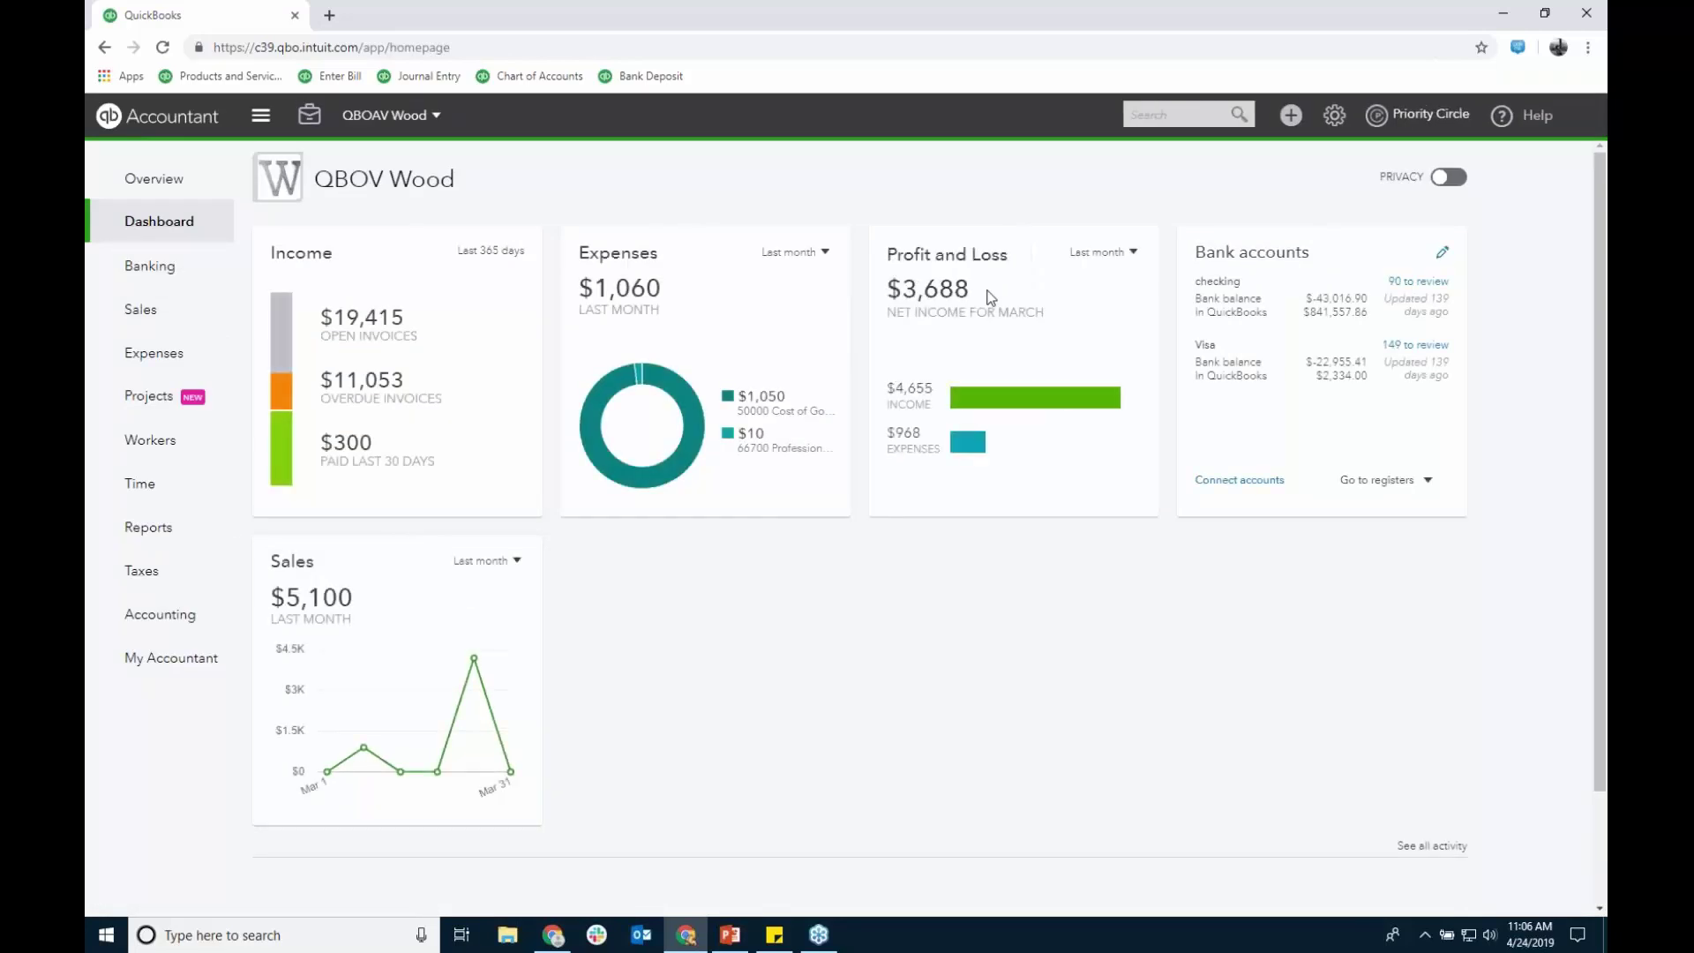
{"action": "left_click", "coordinate": [1332, 123]}
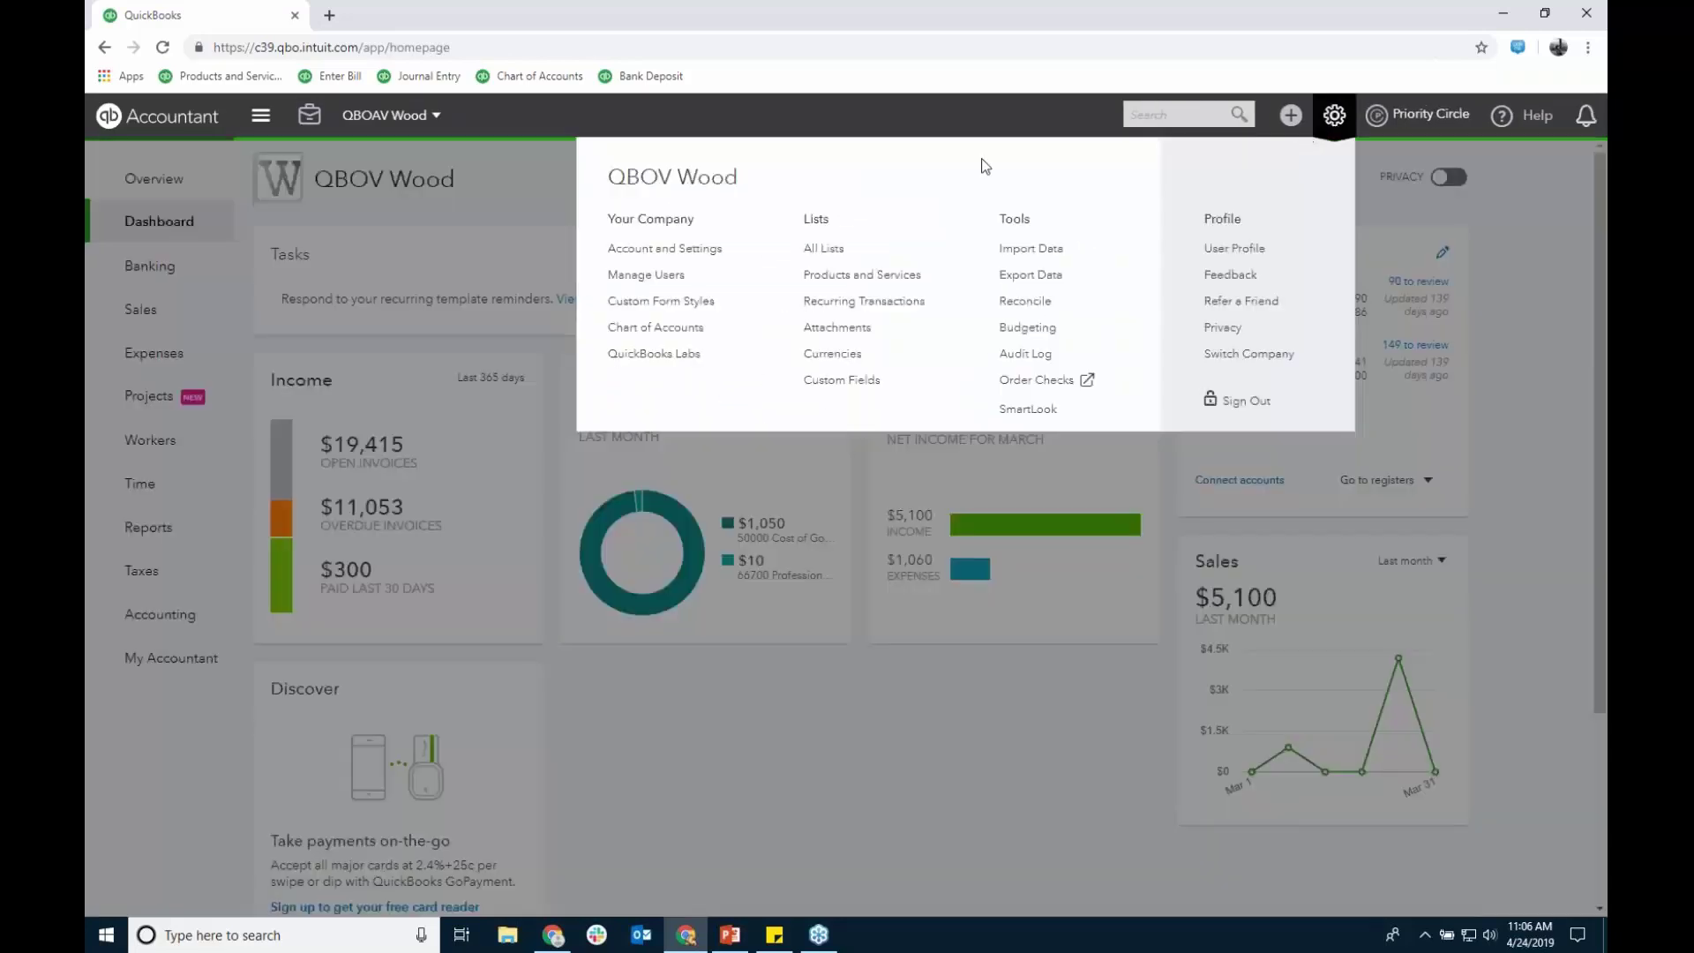
{"action": "left_click", "coordinate": [669, 276]}
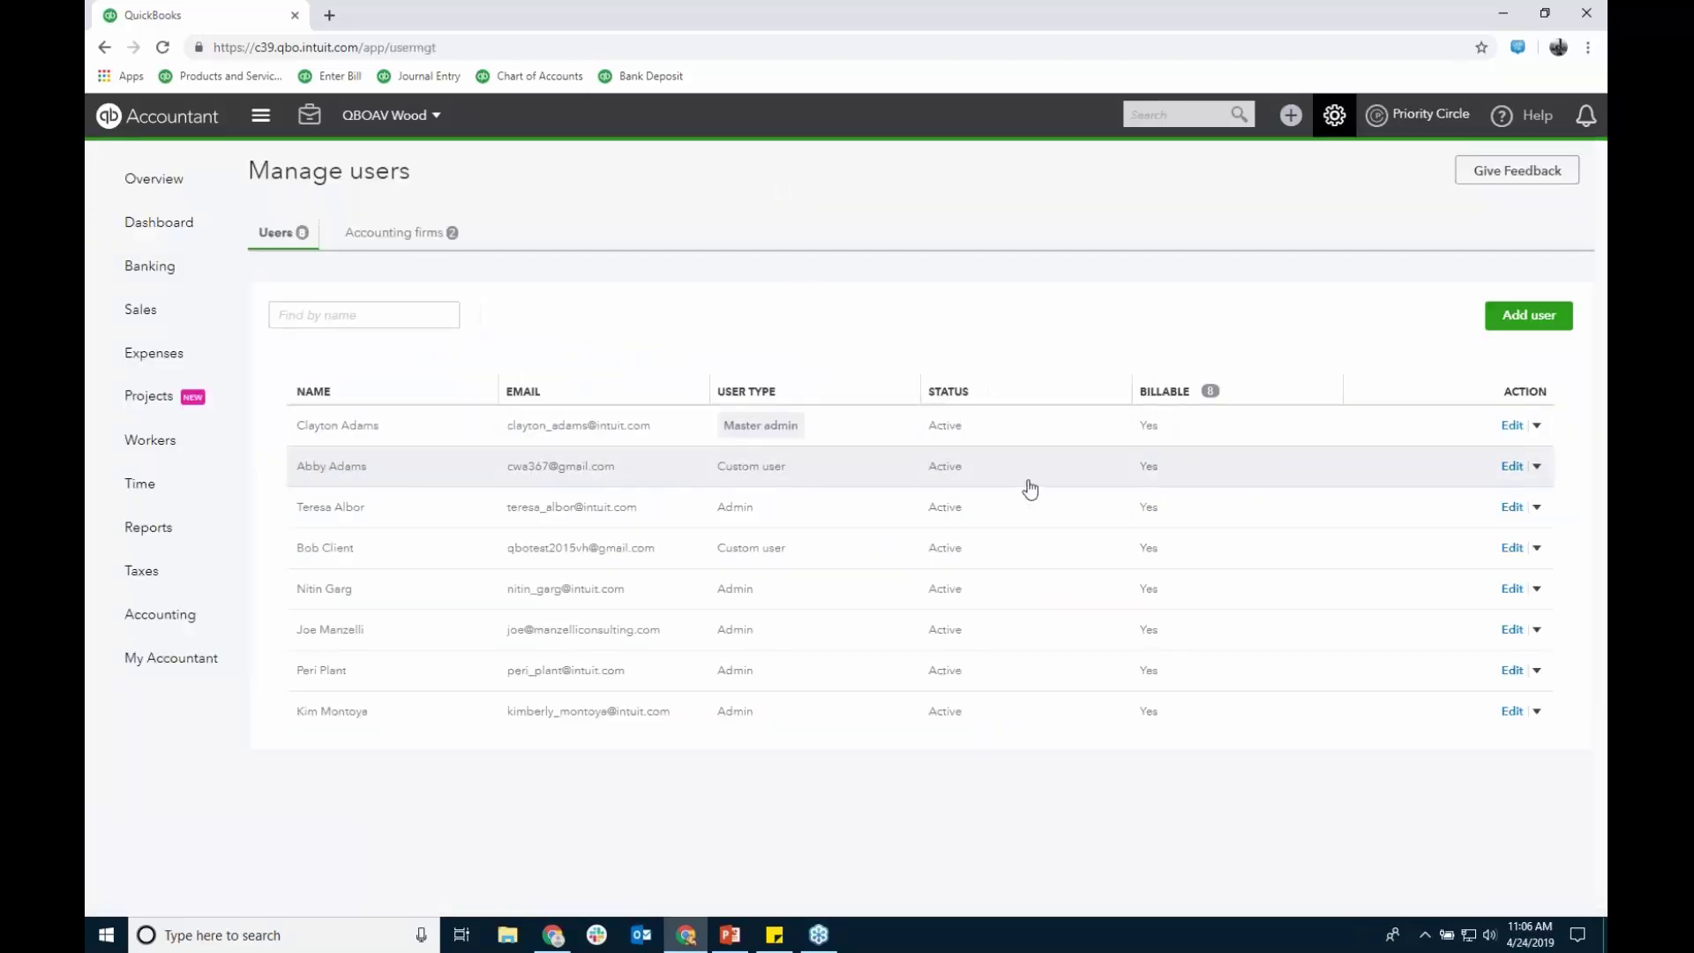
Step: Examine the first custom user's available user types and custom banking, sales, expense and report permissions, and close without saving
{"action": "left_click", "coordinate": [1512, 466]}
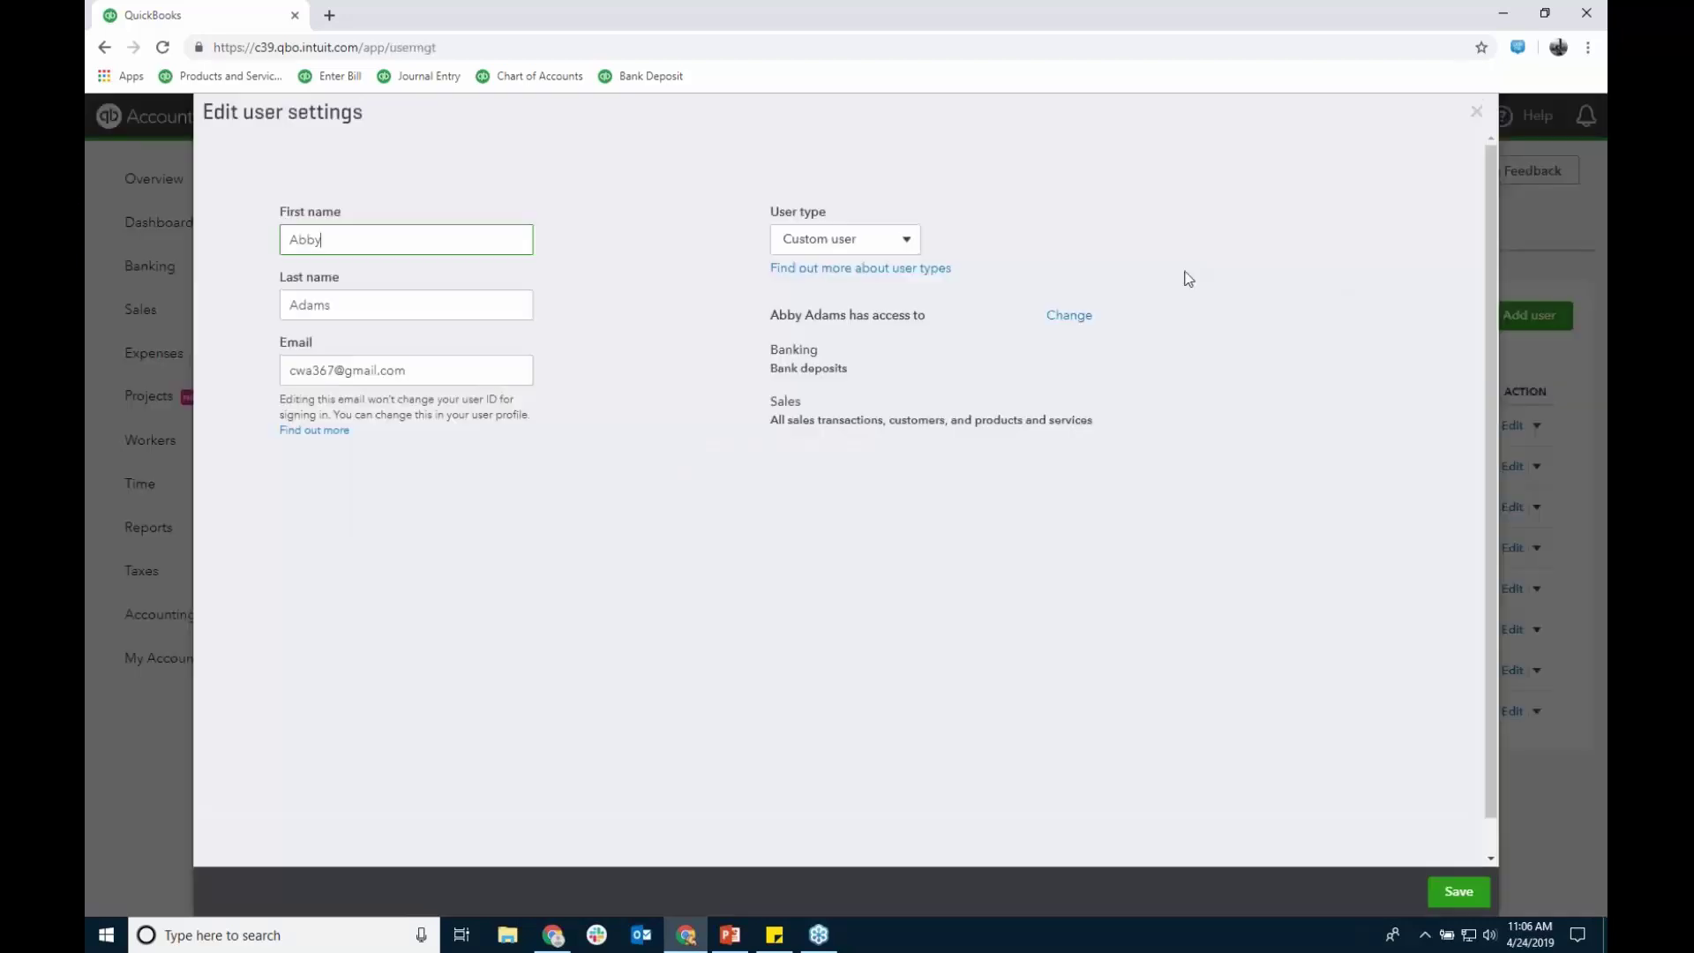
{"action": "left_click", "coordinate": [907, 241]}
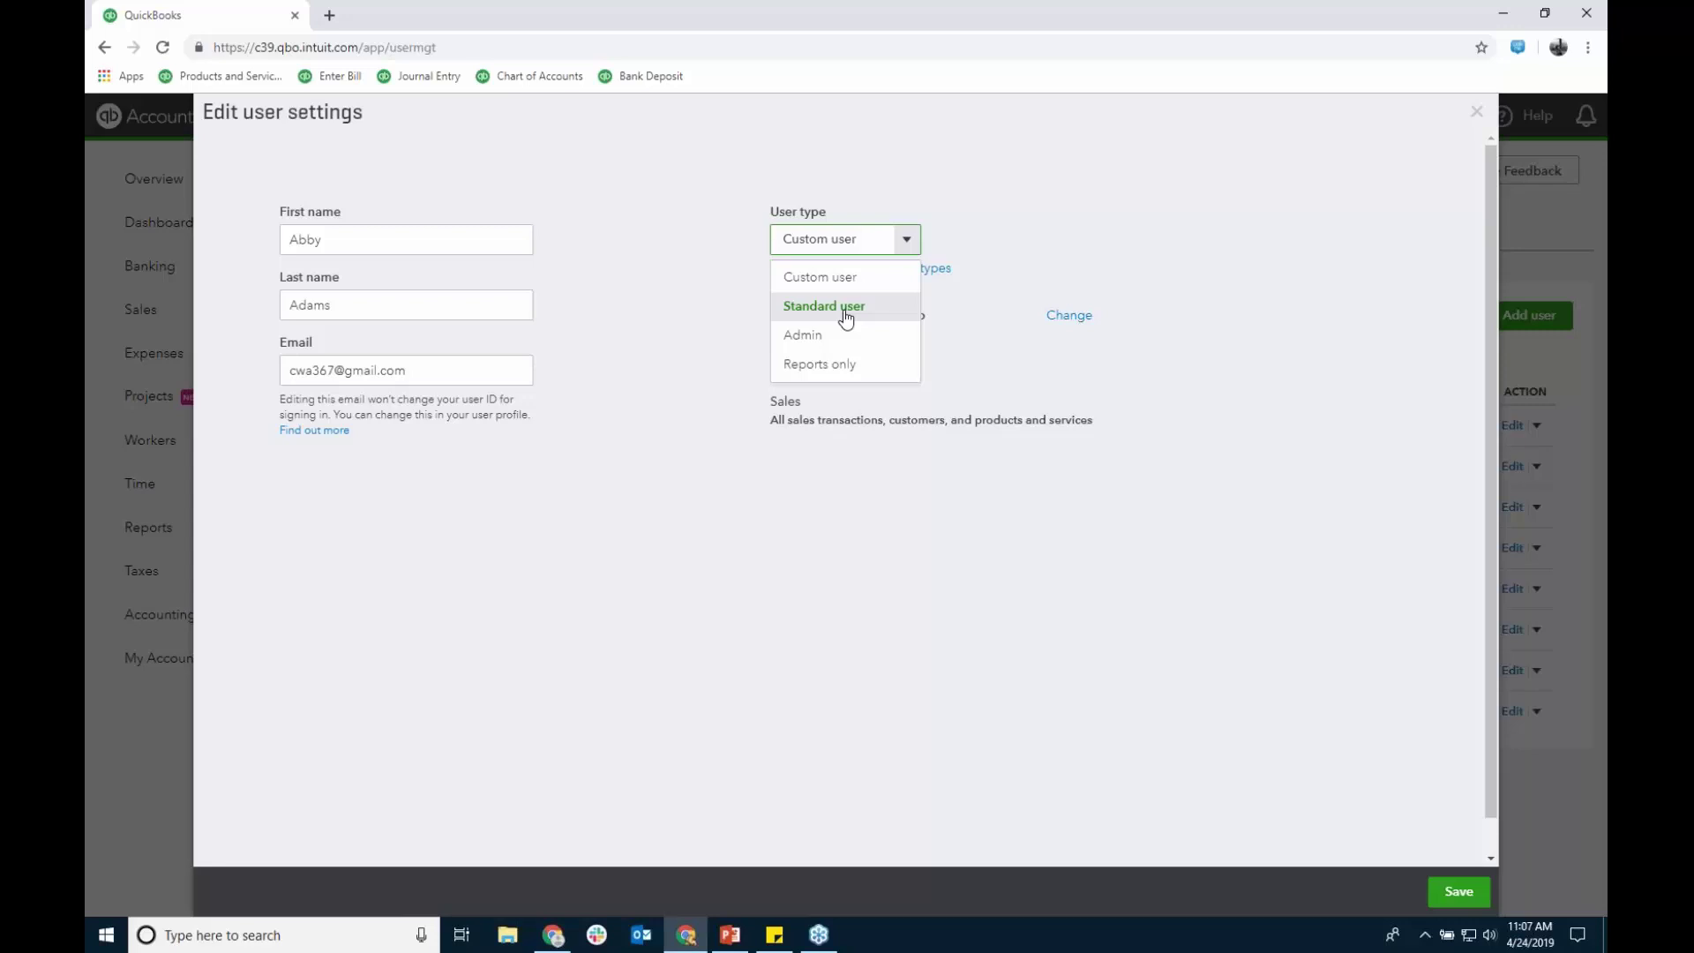
{"action": "left_click", "coordinate": [845, 278]}
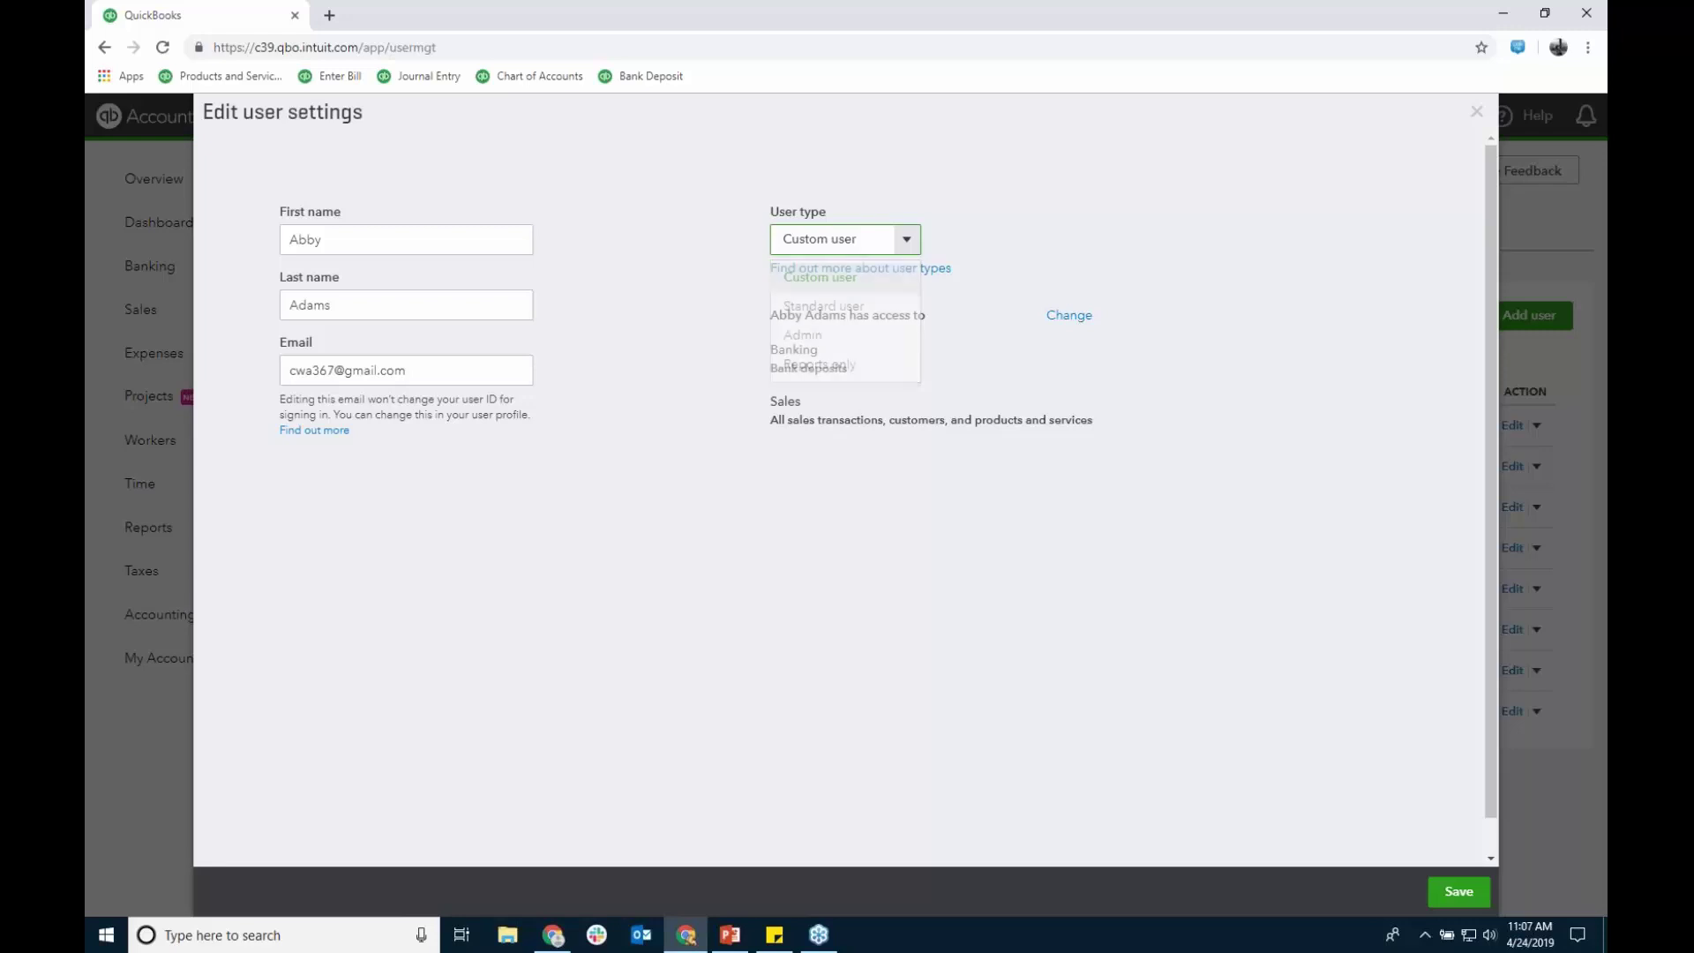
{"action": "left_click", "coordinate": [1073, 319]}
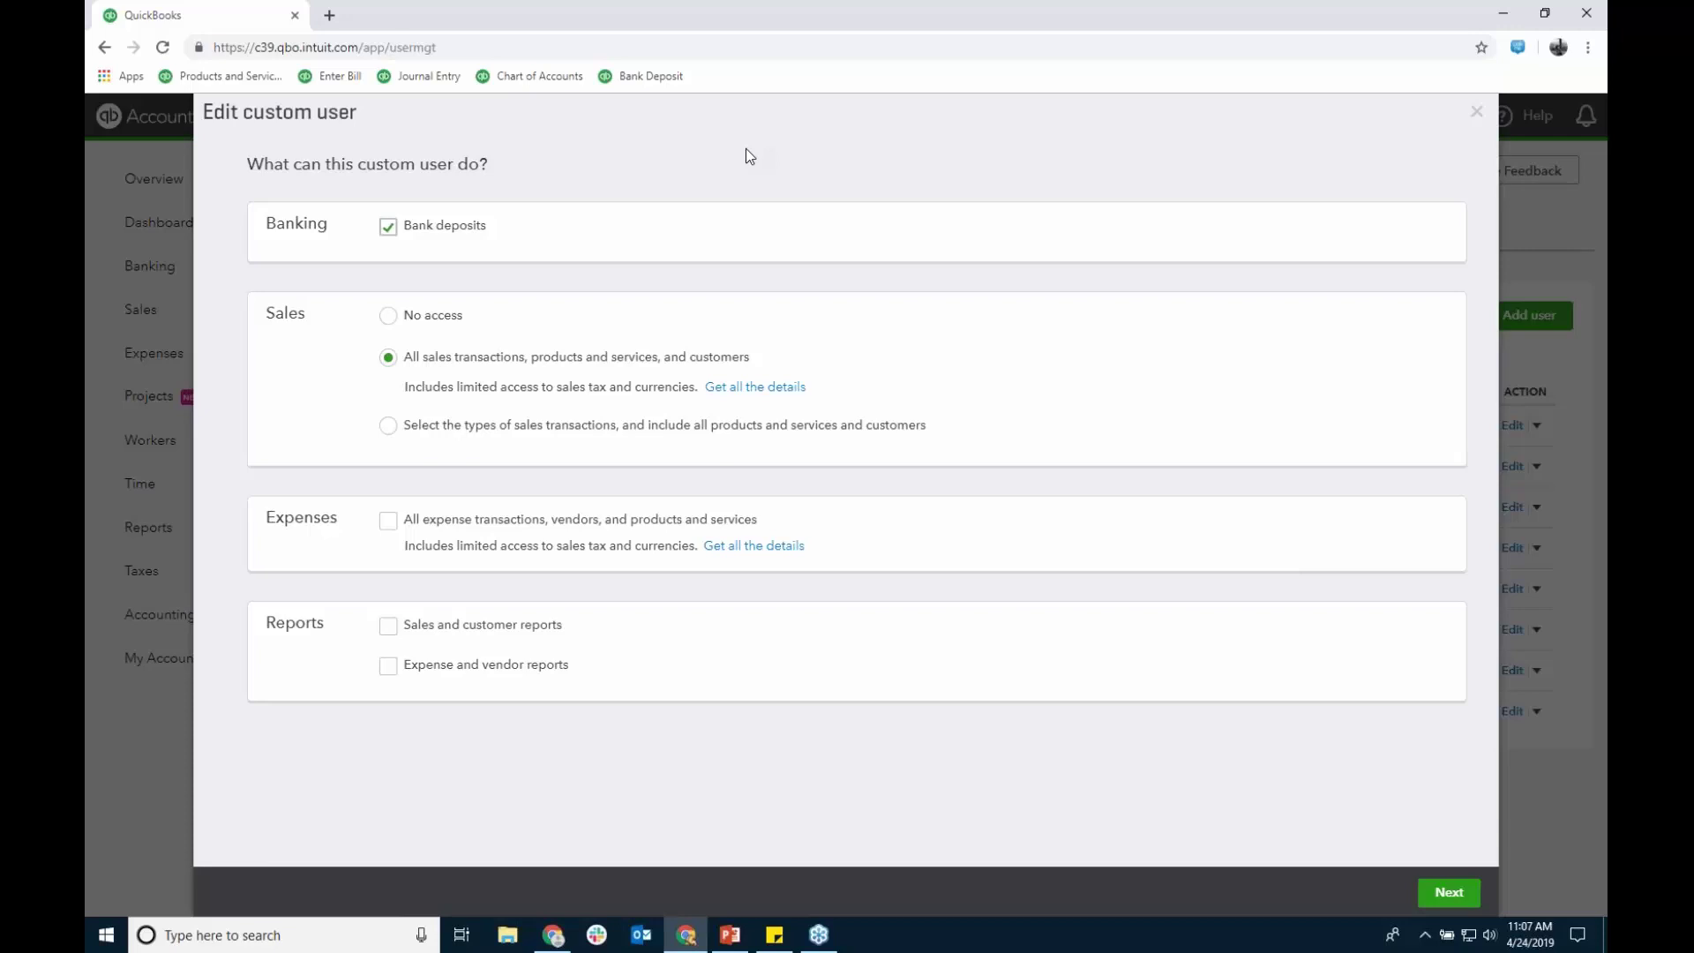
{"action": "left_click", "coordinate": [1474, 116]}
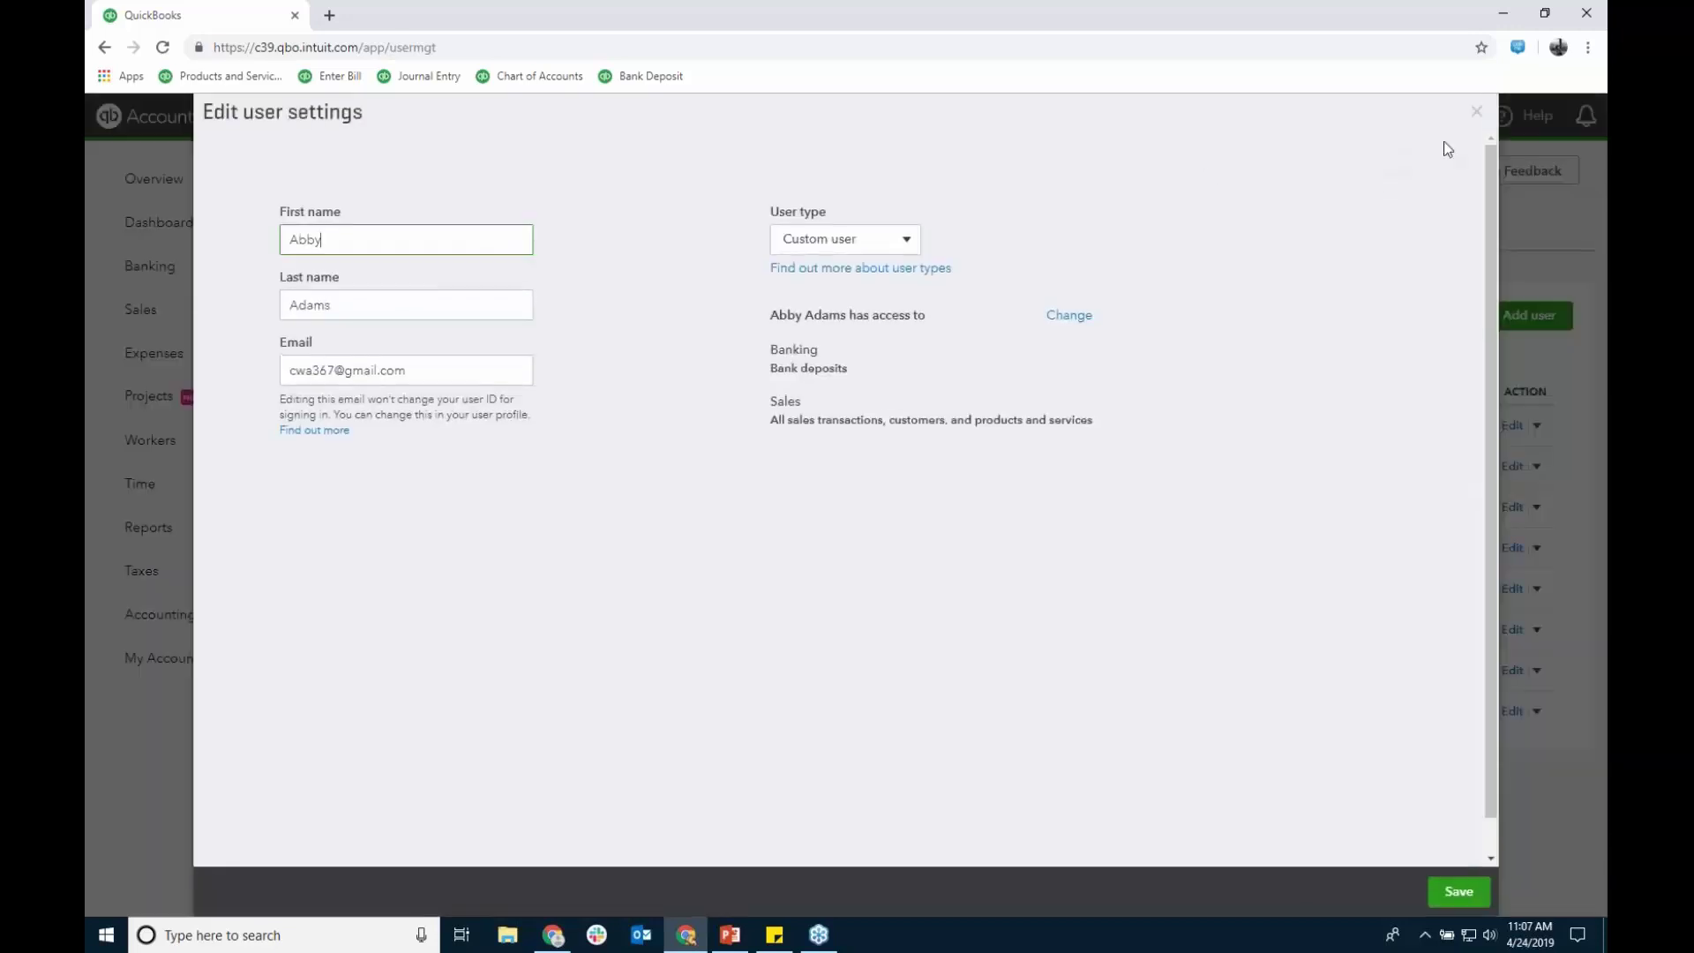
{"action": "left_click", "coordinate": [1470, 122]}
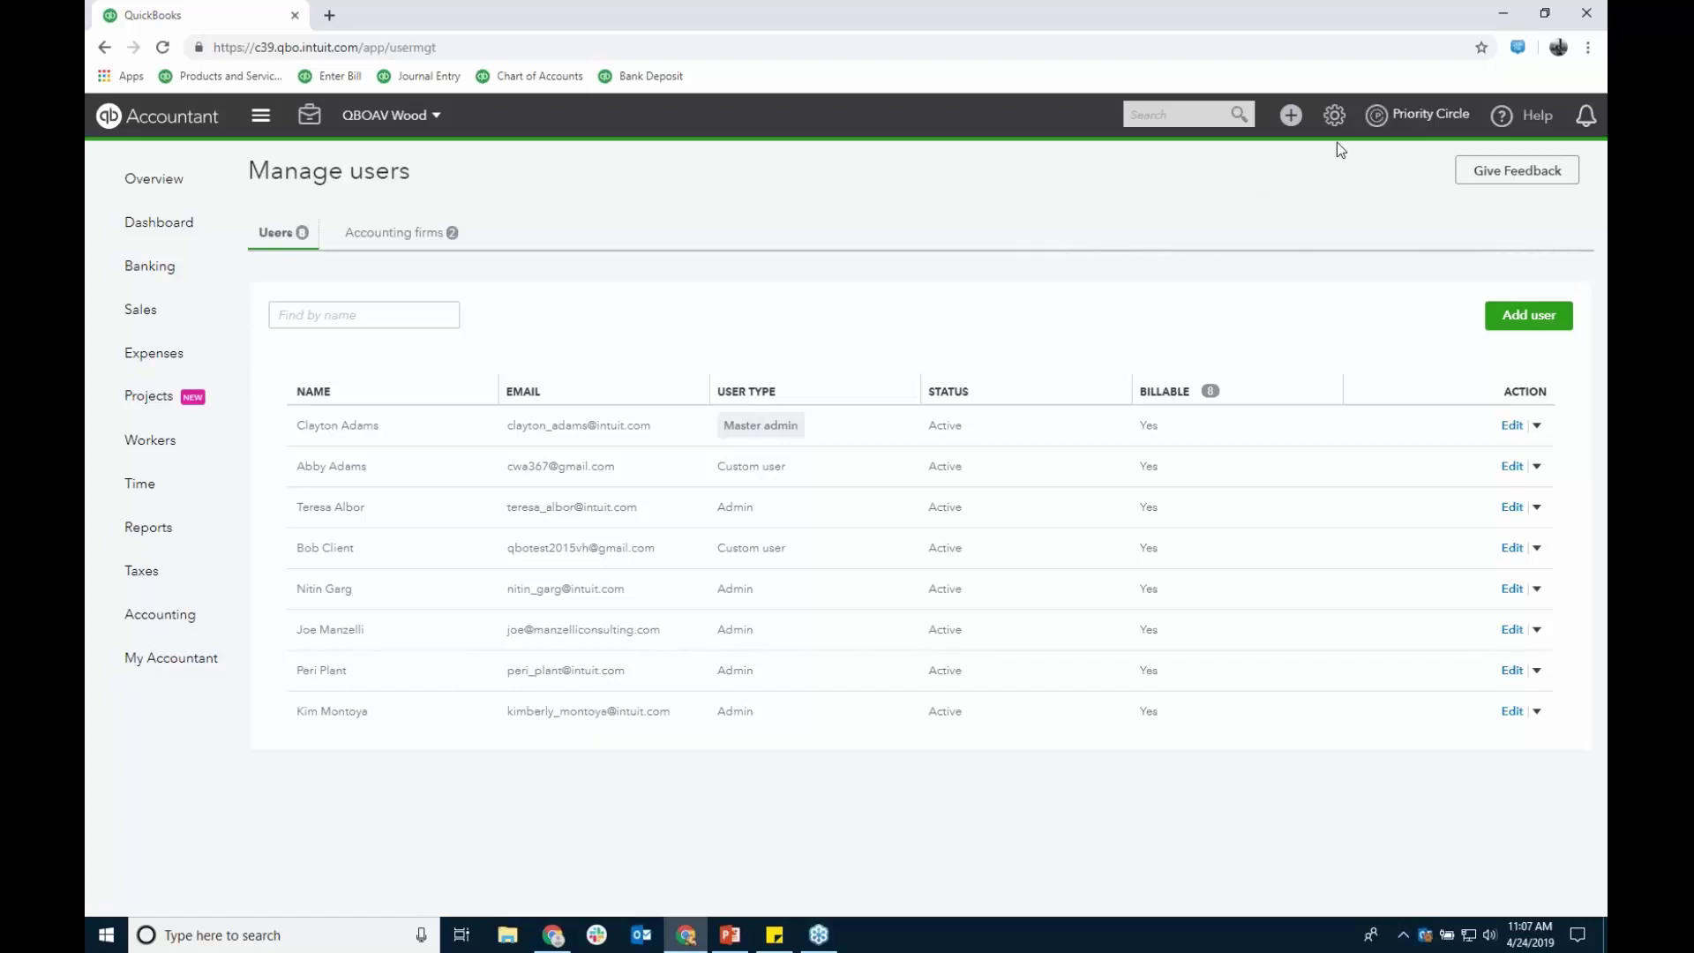
Step: Switch to Cloud Collaboration, LLC, check the plan's usage limits in the account settings, and exit the settings
{"action": "left_click", "coordinate": [415, 115]}
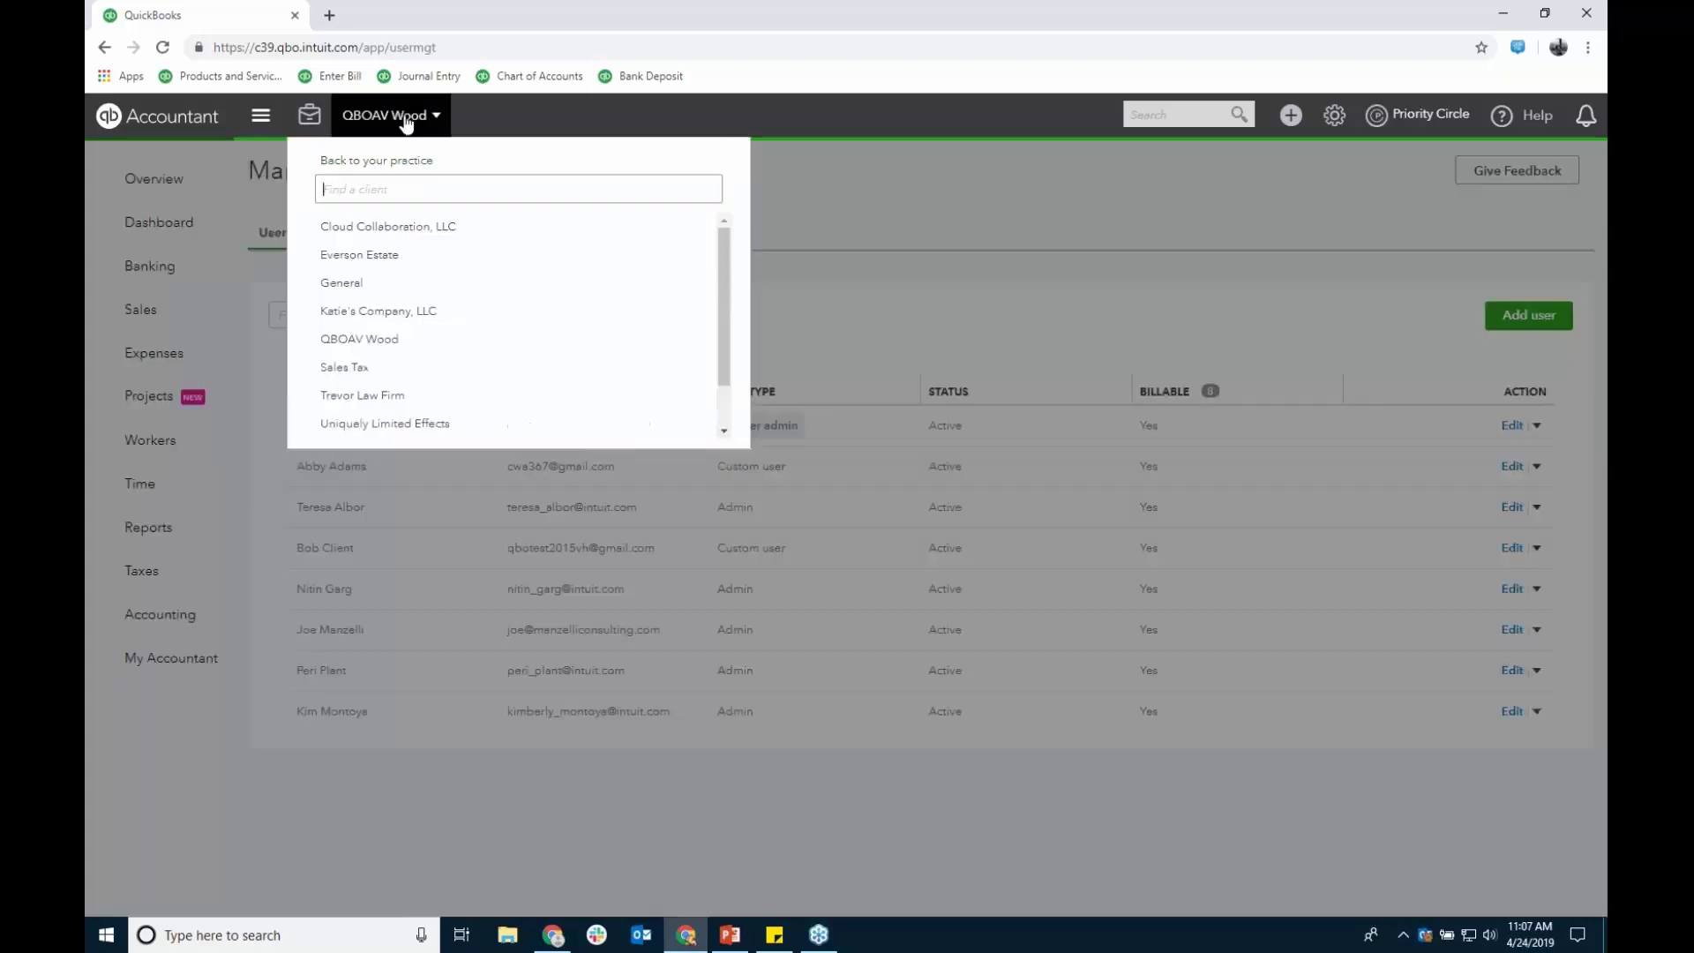
{"action": "left_click", "coordinate": [408, 229]}
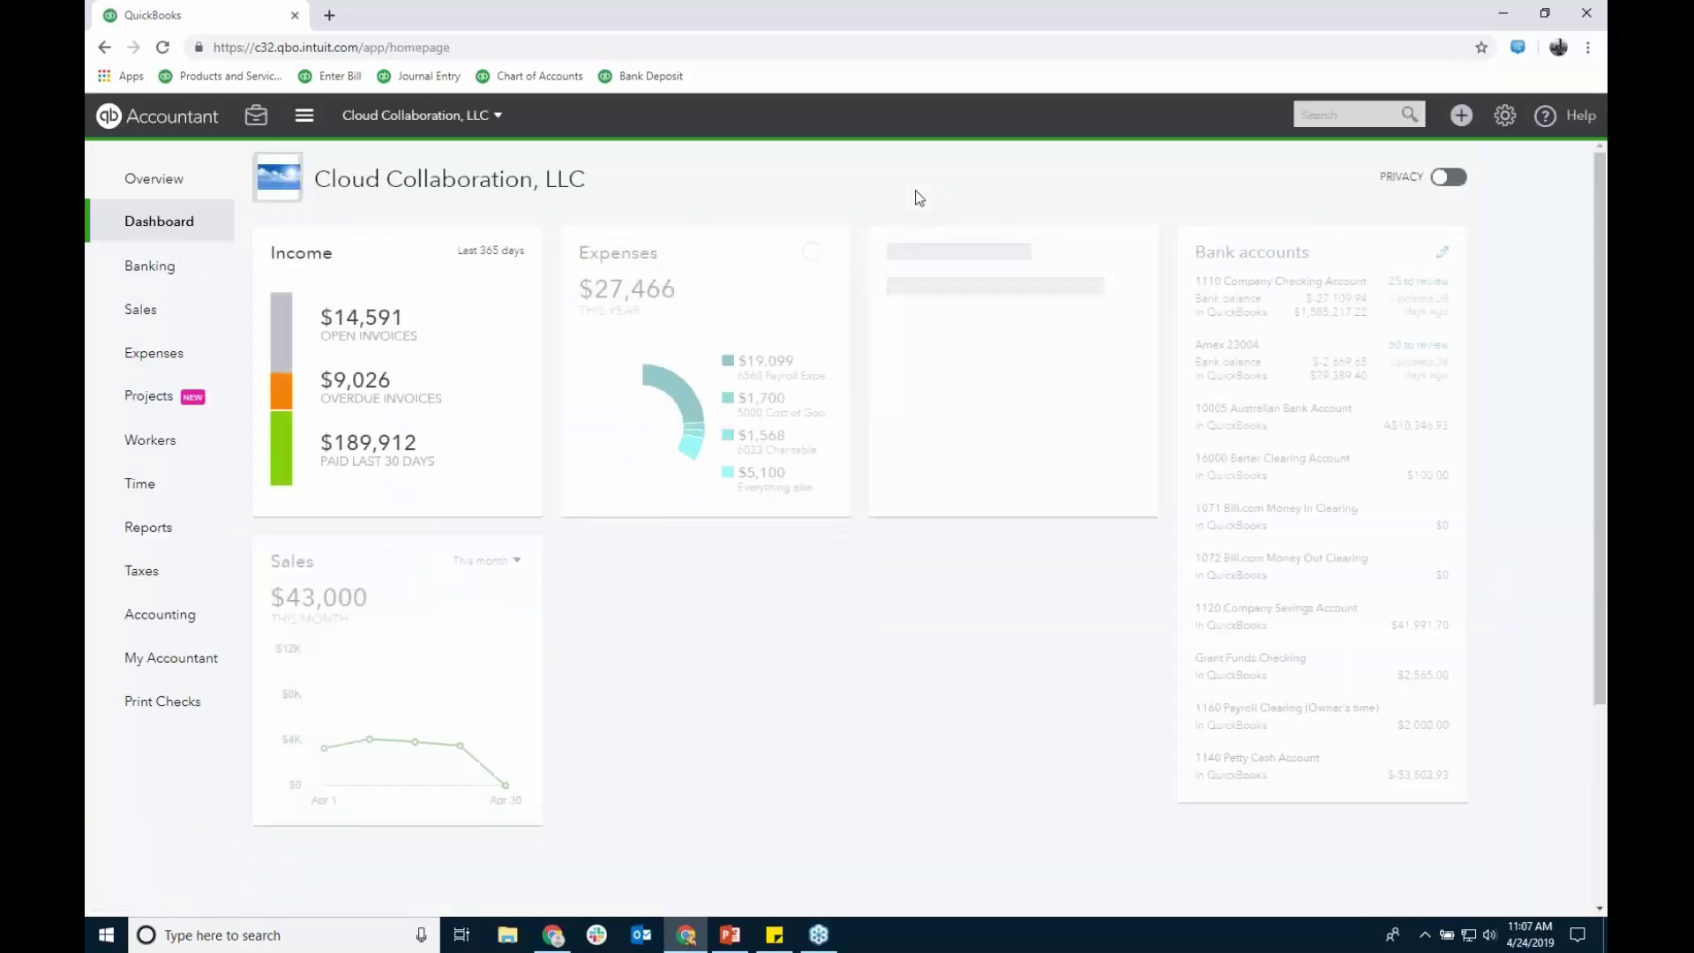
{"action": "left_click", "coordinate": [1461, 115]}
{"action": "left_click", "coordinate": [793, 256]}
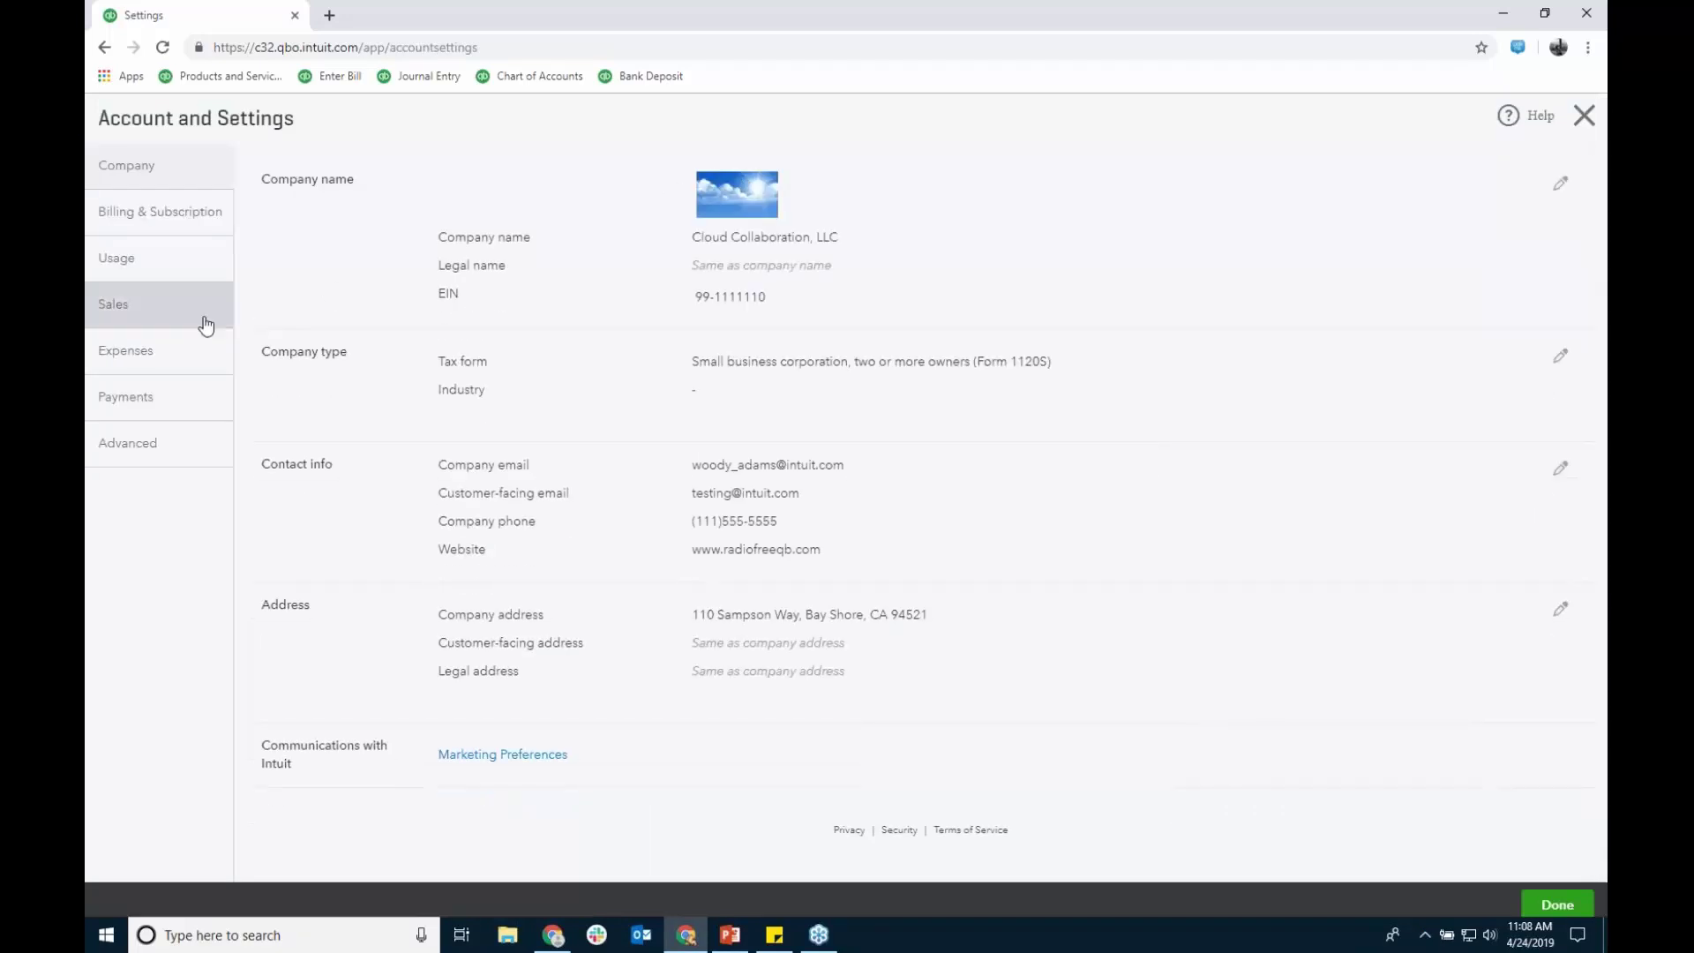
{"action": "left_click", "coordinate": [176, 270]}
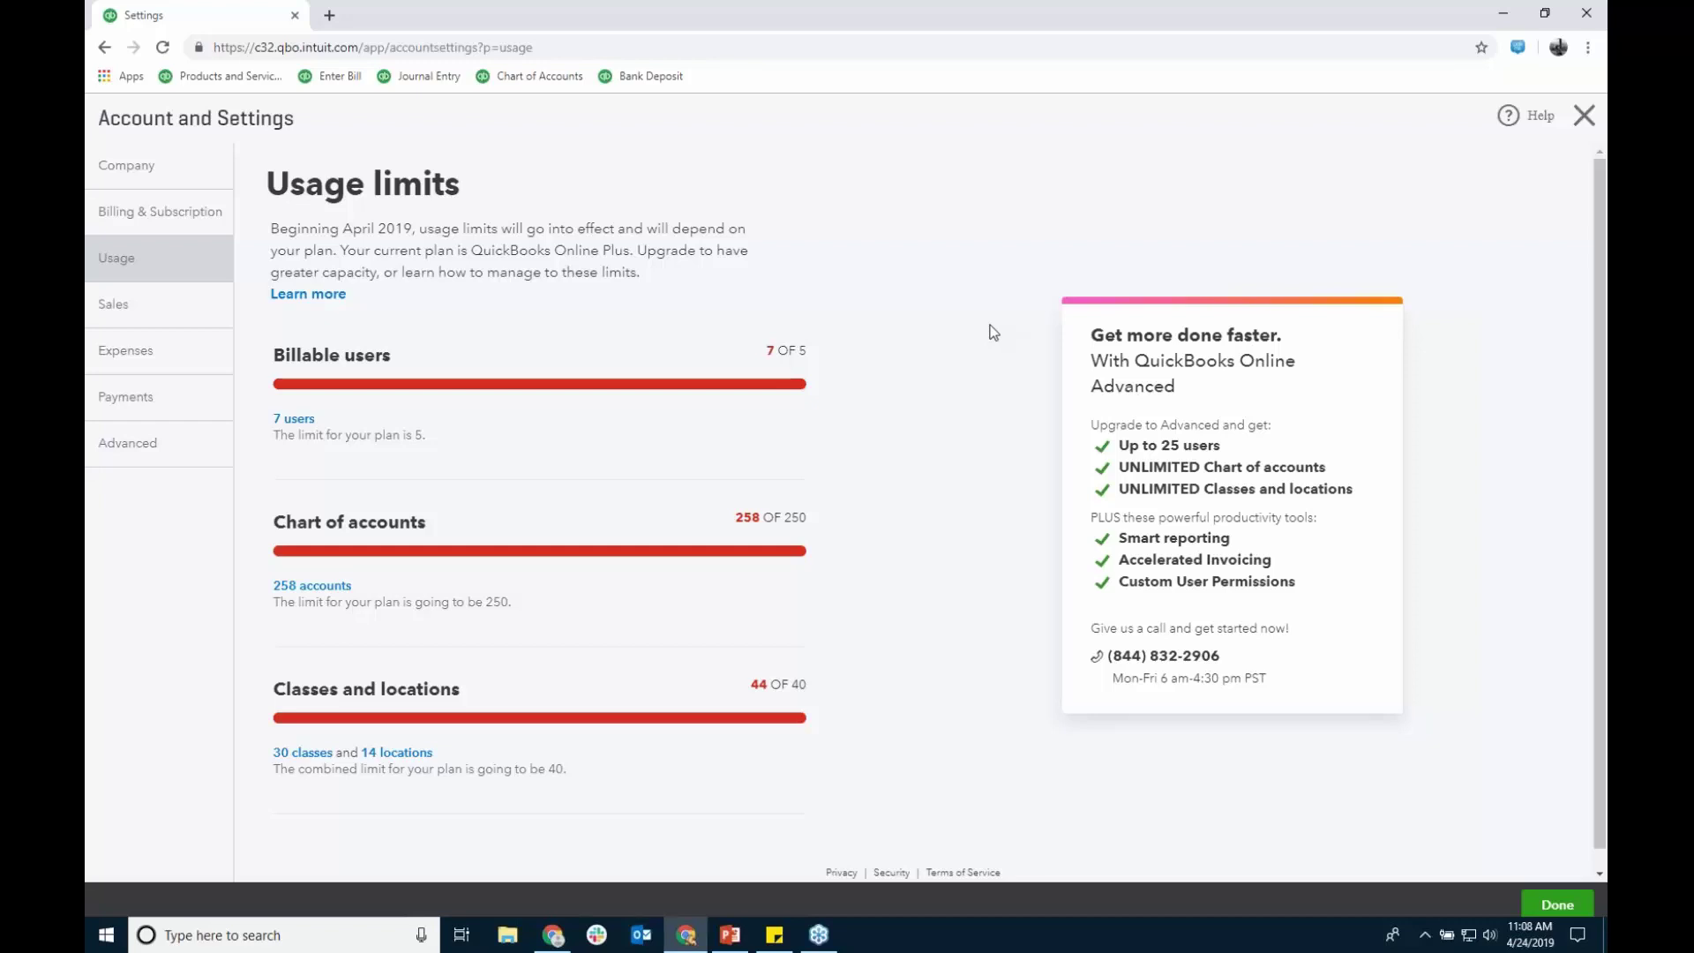
{"action": "left_click", "coordinate": [1584, 115]}
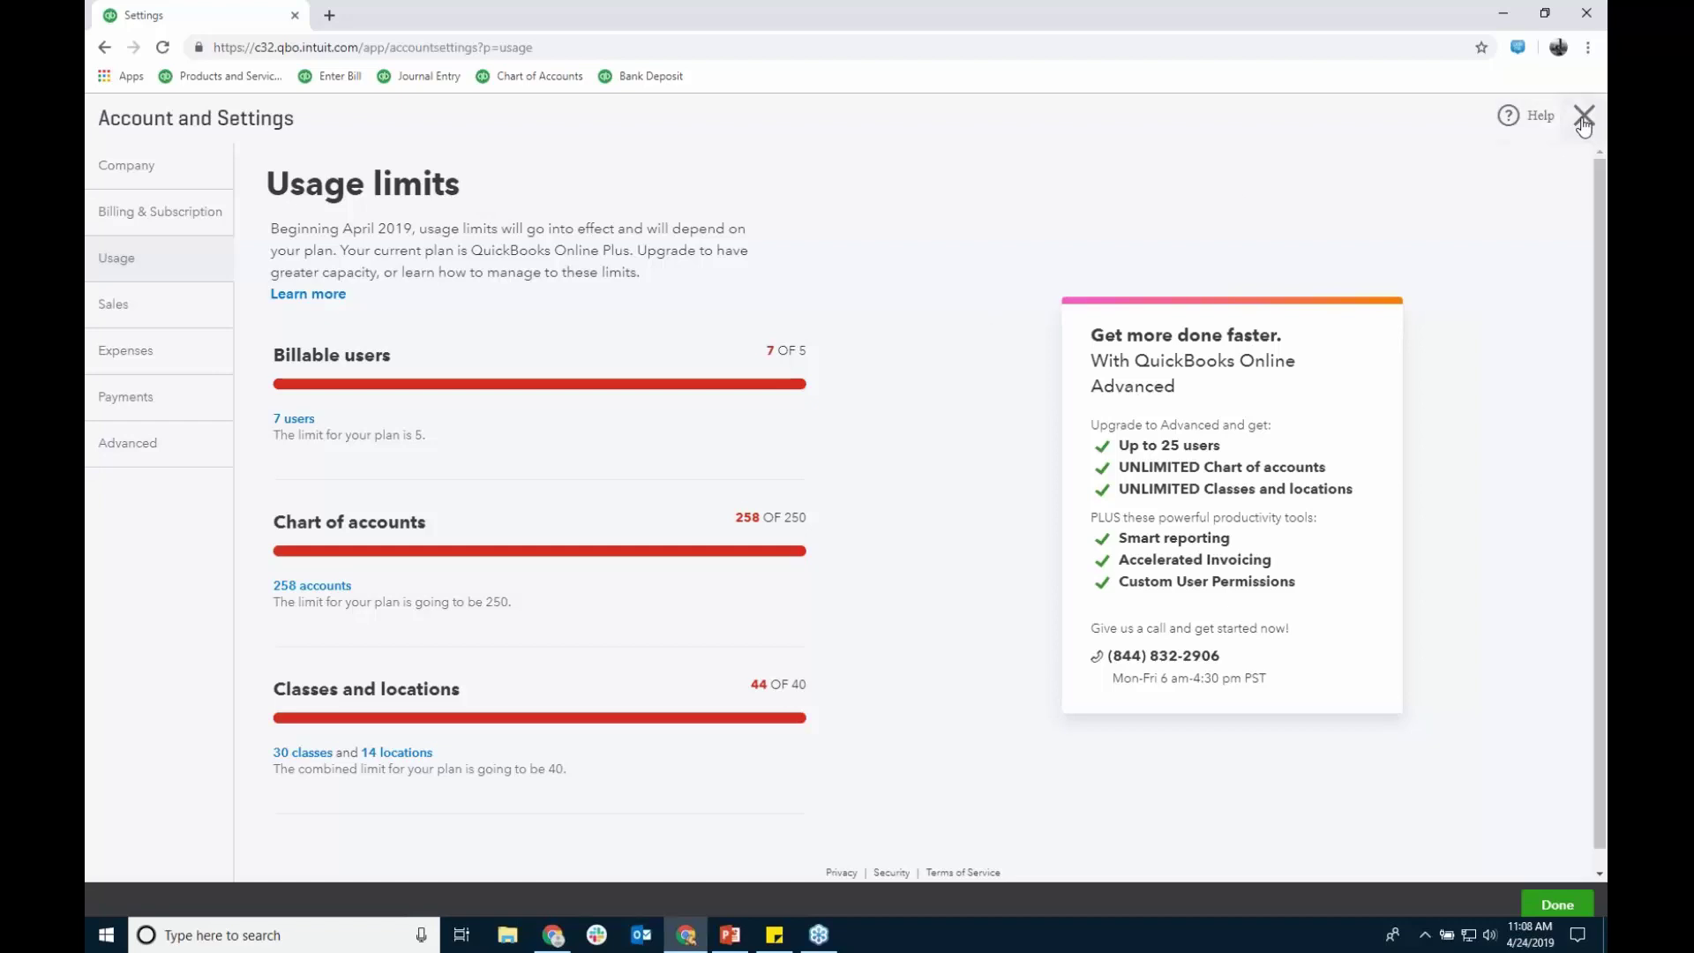
Step: From the practice's client list, review the usage details for all clients and close them
{"action": "left_click", "coordinate": [741, 170]}
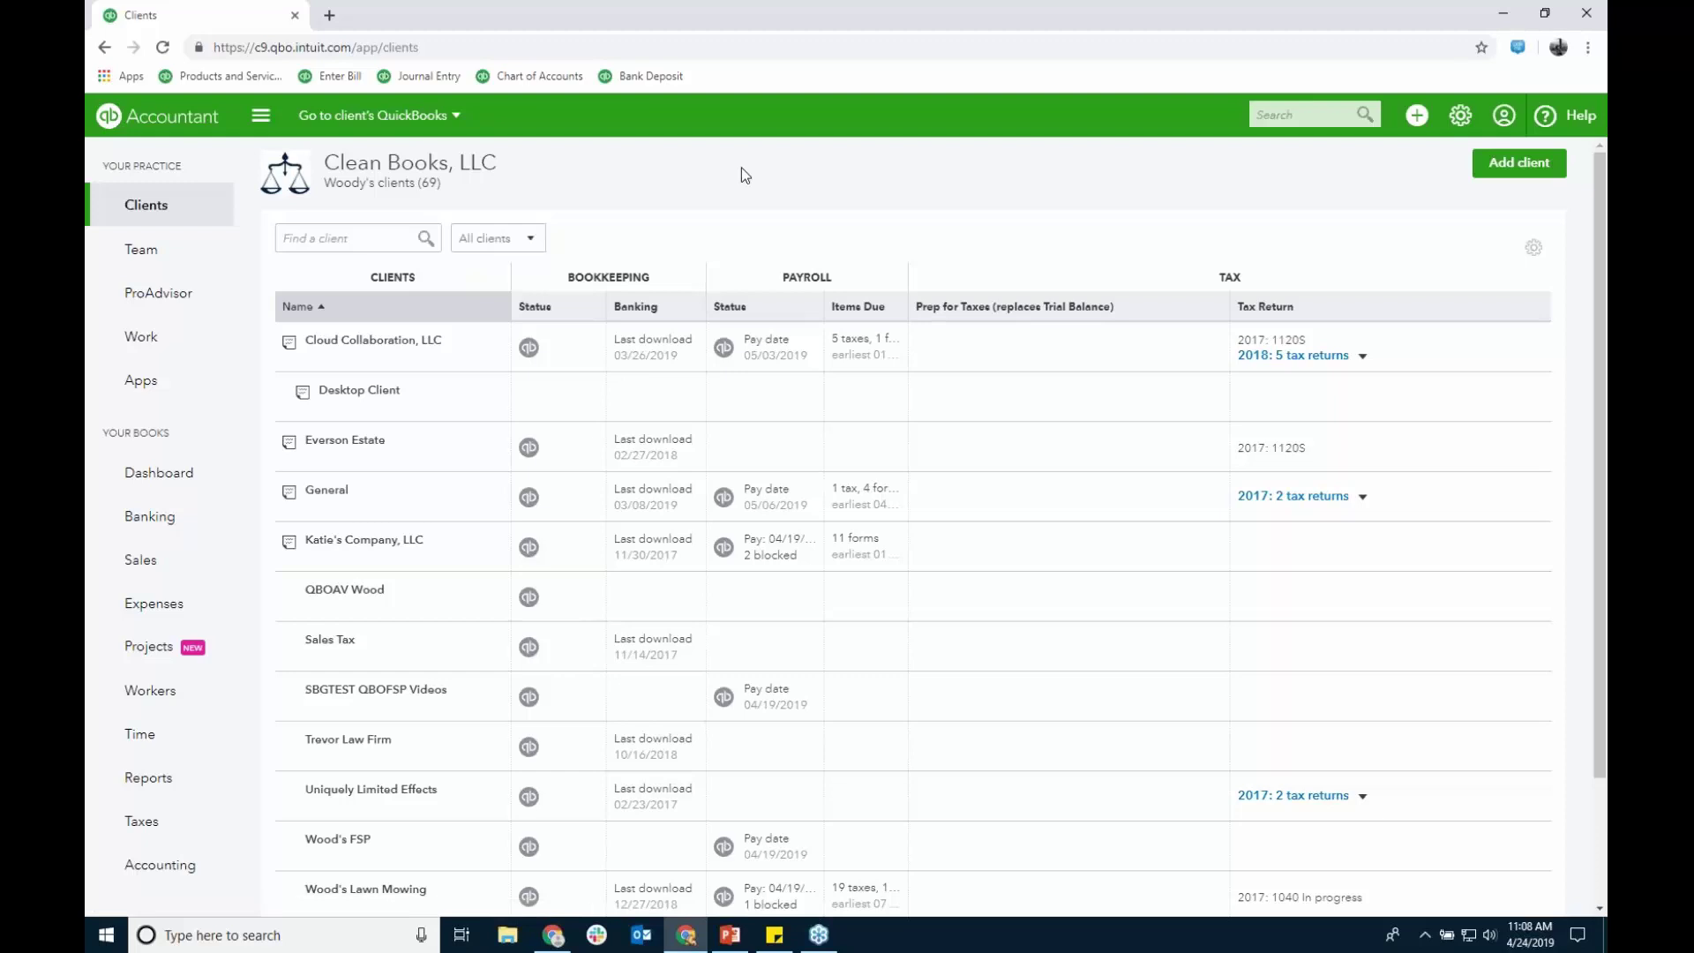
{"action": "left_click", "coordinate": [1461, 116]}
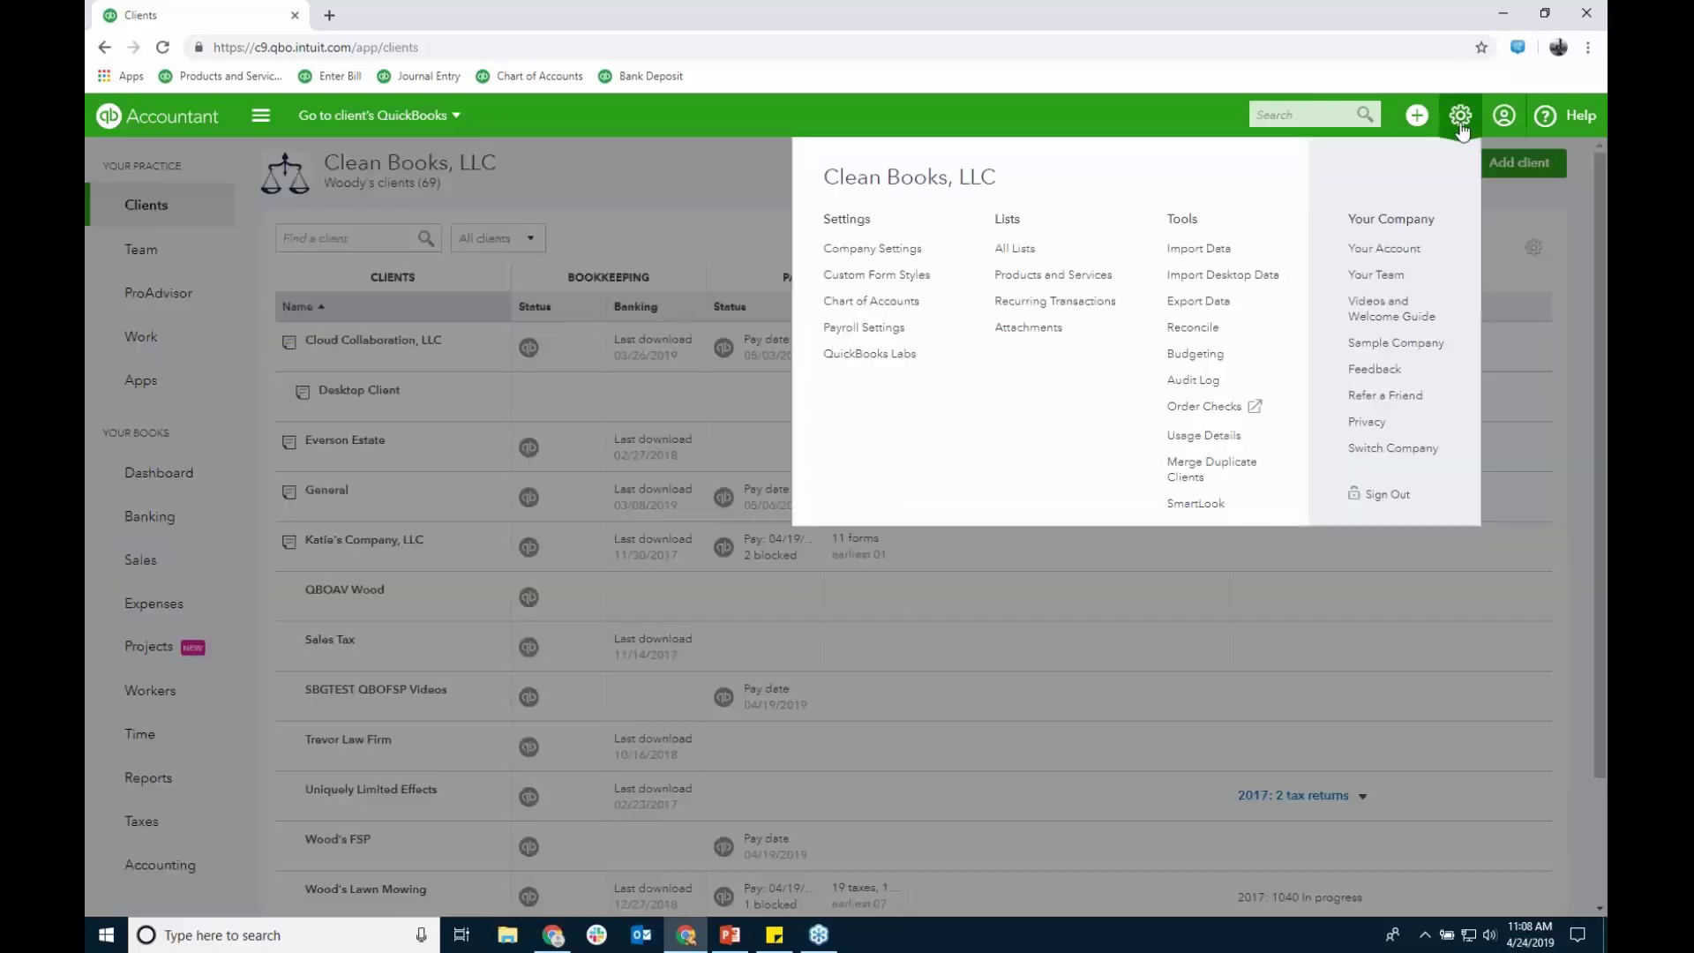
{"action": "left_click", "coordinate": [1214, 443]}
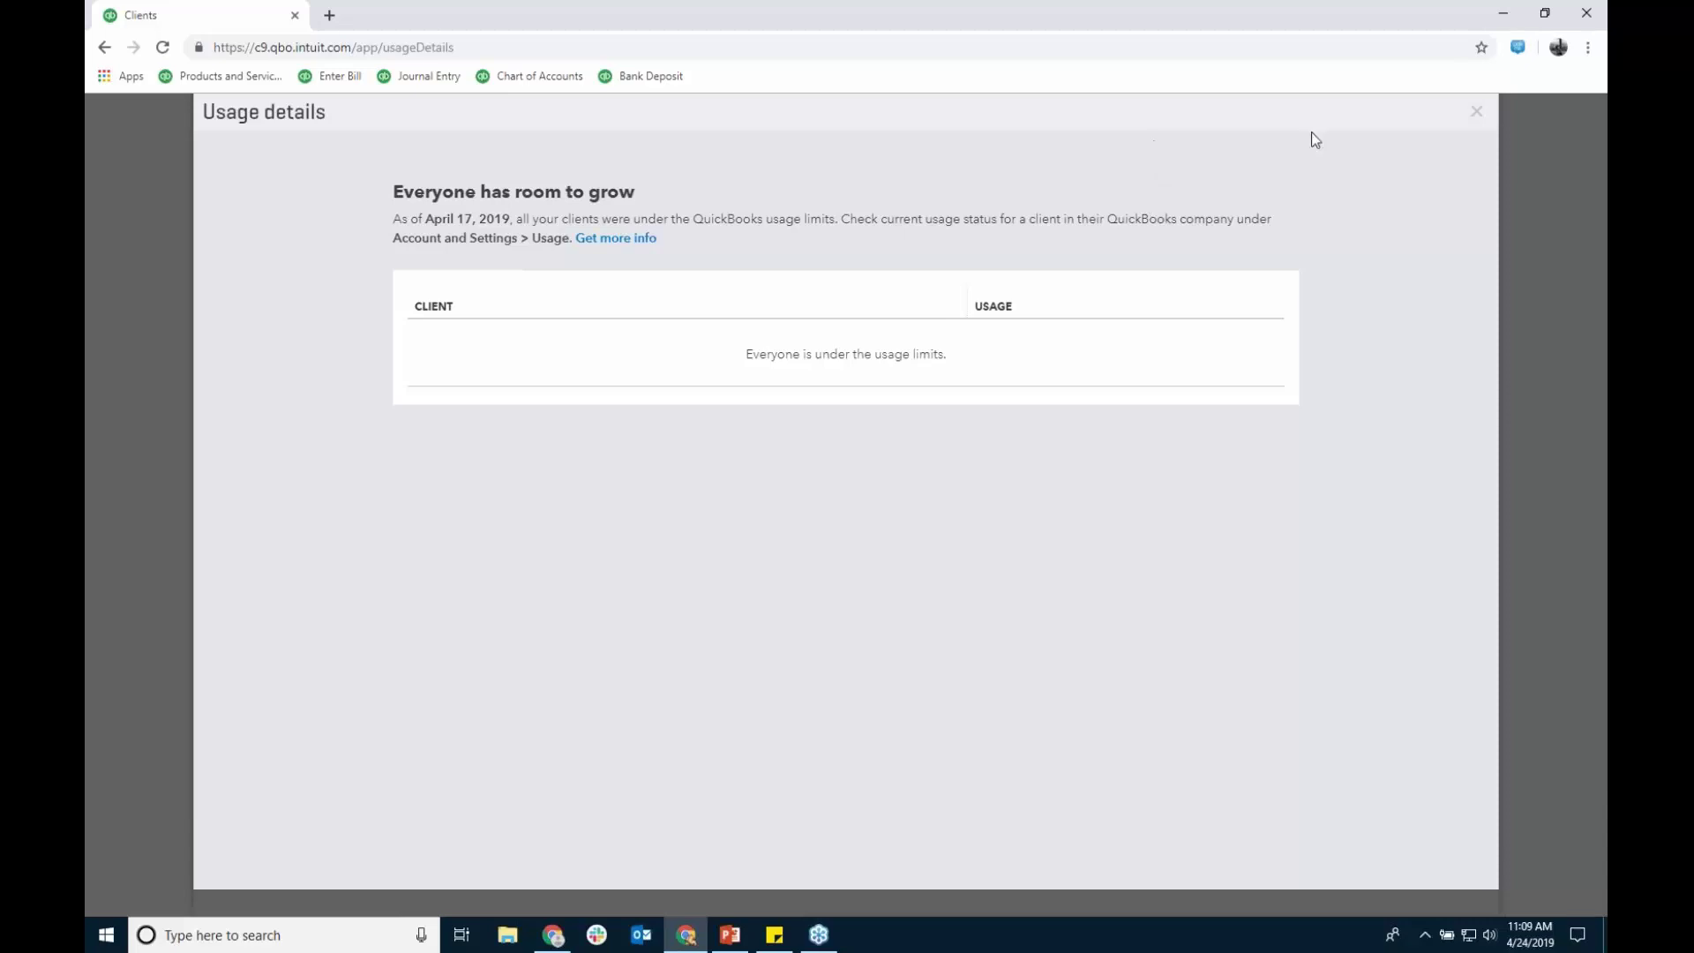
{"action": "left_click", "coordinate": [1478, 114]}
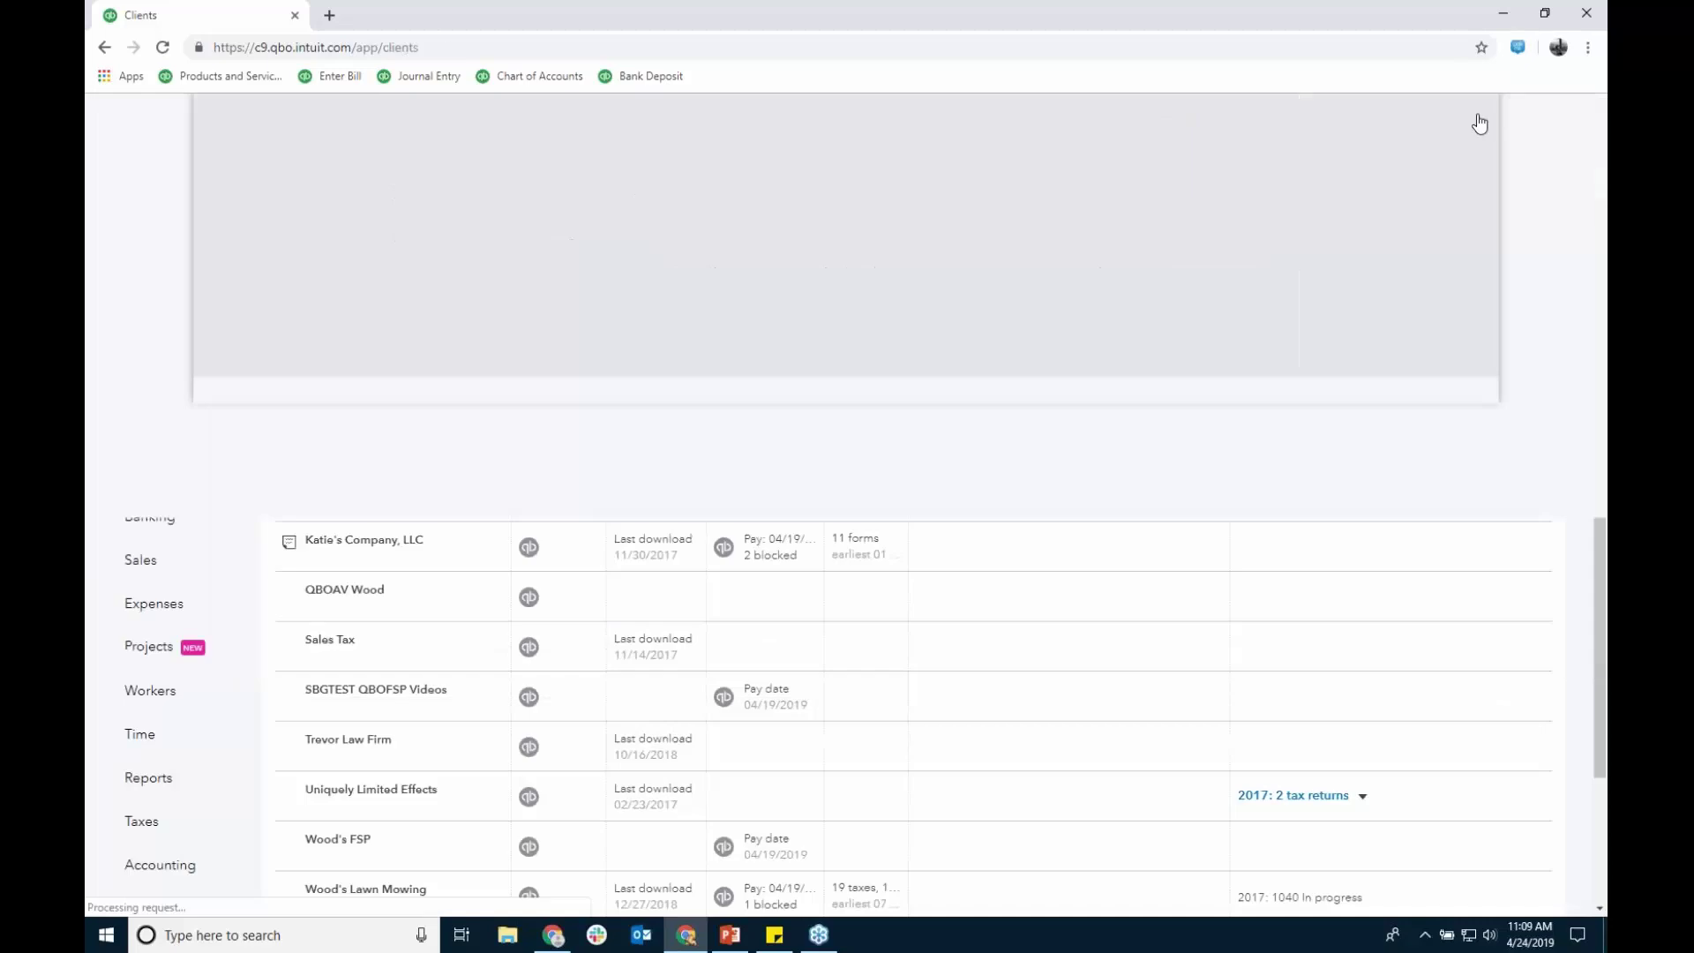
{"action": "left_click", "coordinate": [1461, 118]}
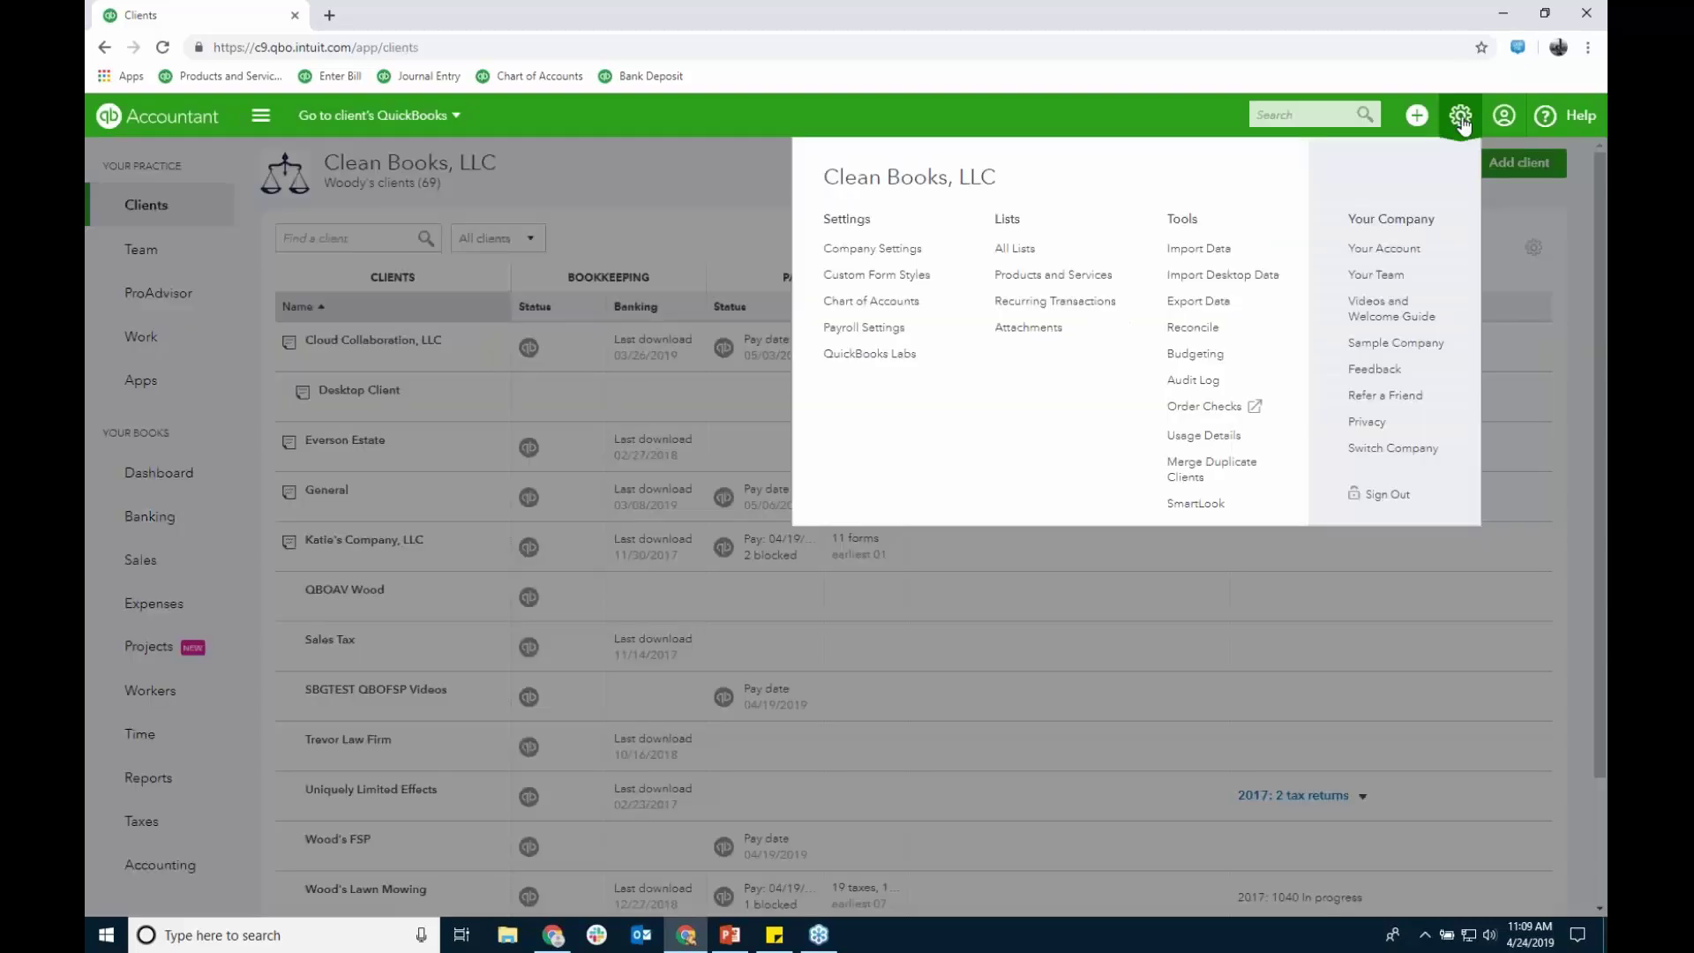
{"action": "left_click", "coordinate": [707, 174]}
Step: Open Cloud Collaboration, LLC's Chart of Accounts and filter the accounts by "tra"
{"action": "left_click", "coordinate": [527, 353]}
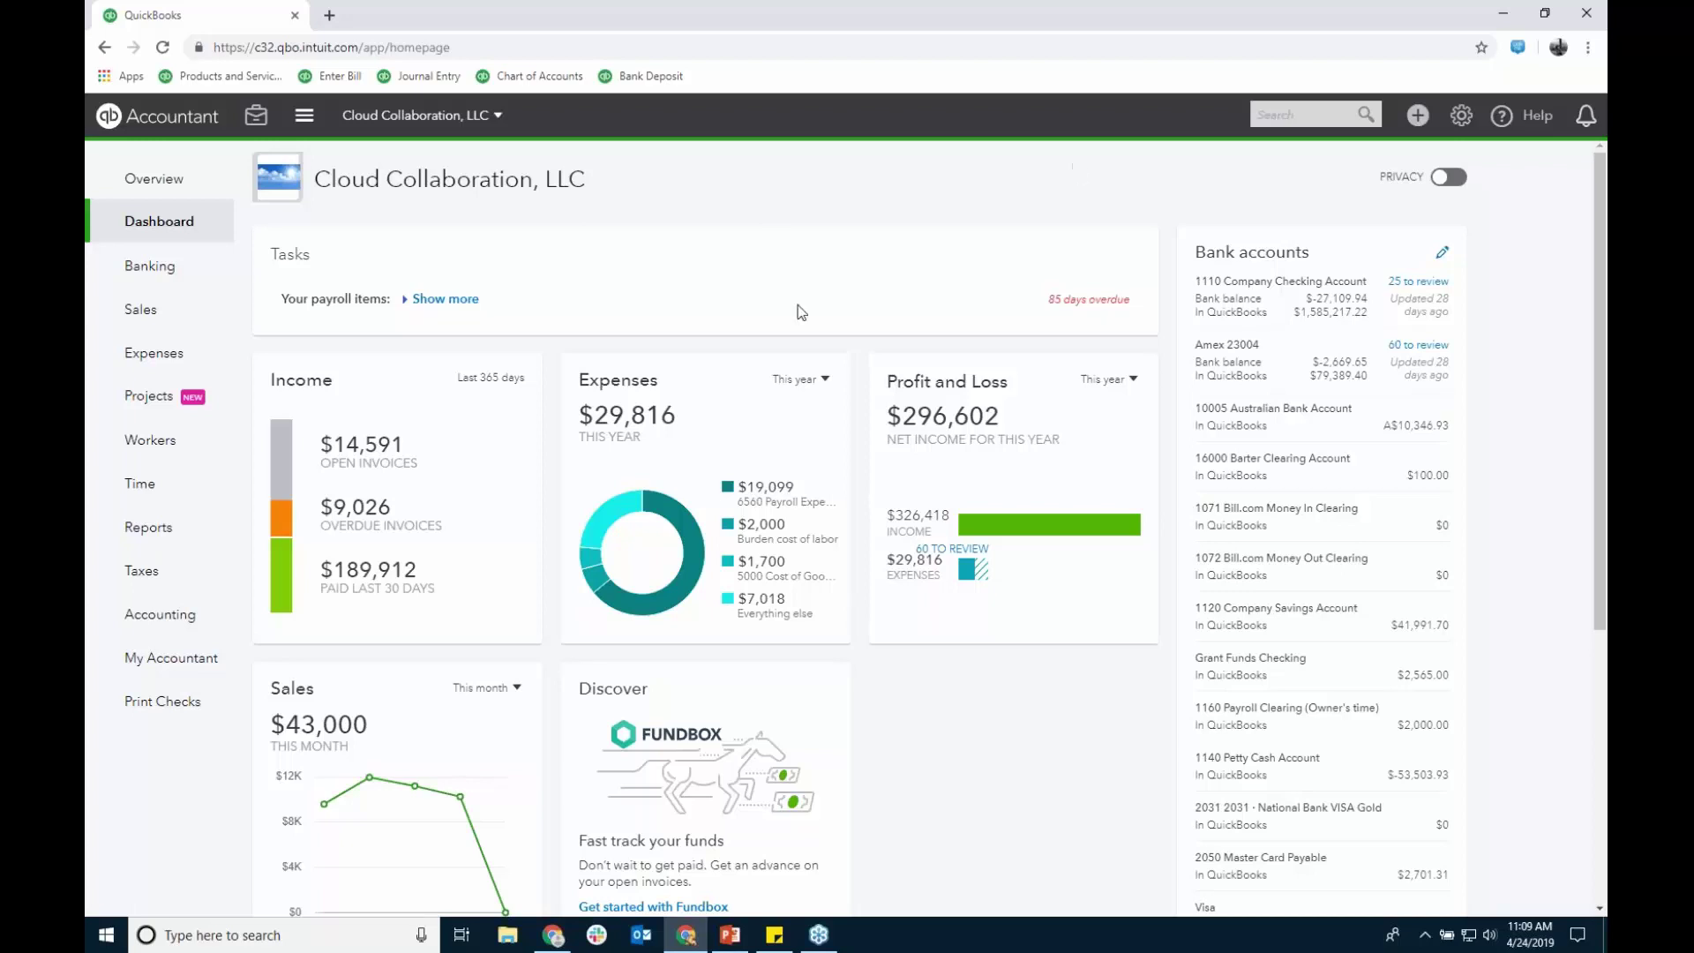
{"action": "mouse_move", "coordinate": [148, 622]}
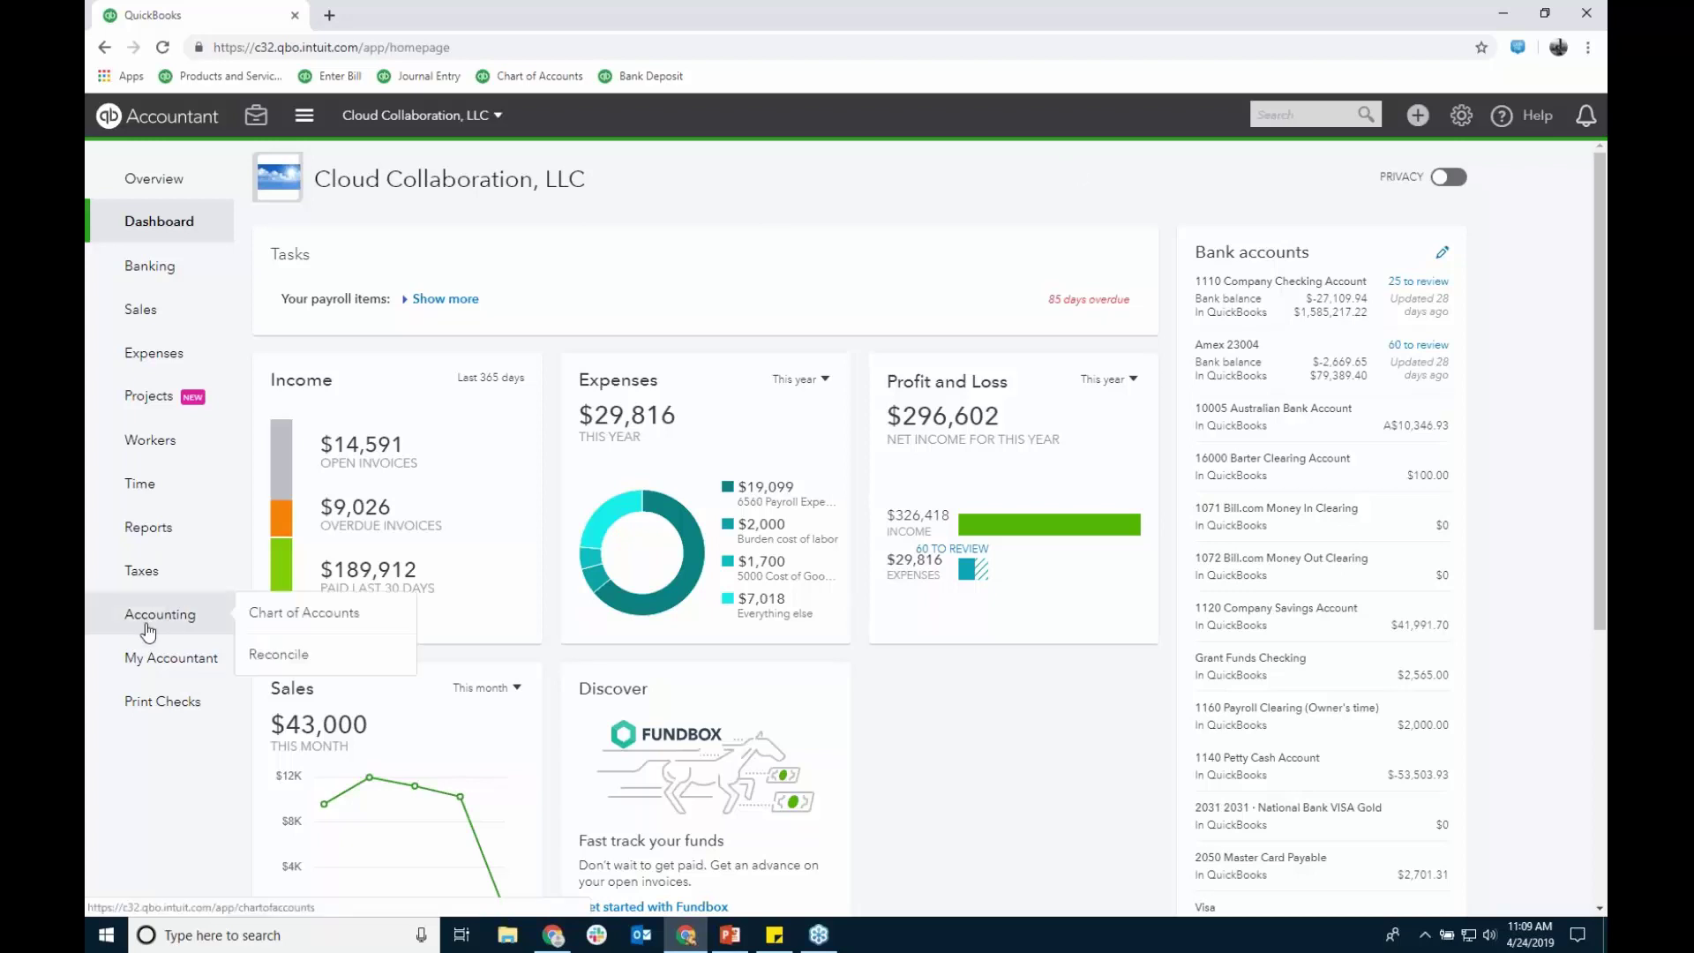
{"action": "left_click", "coordinate": [338, 617]}
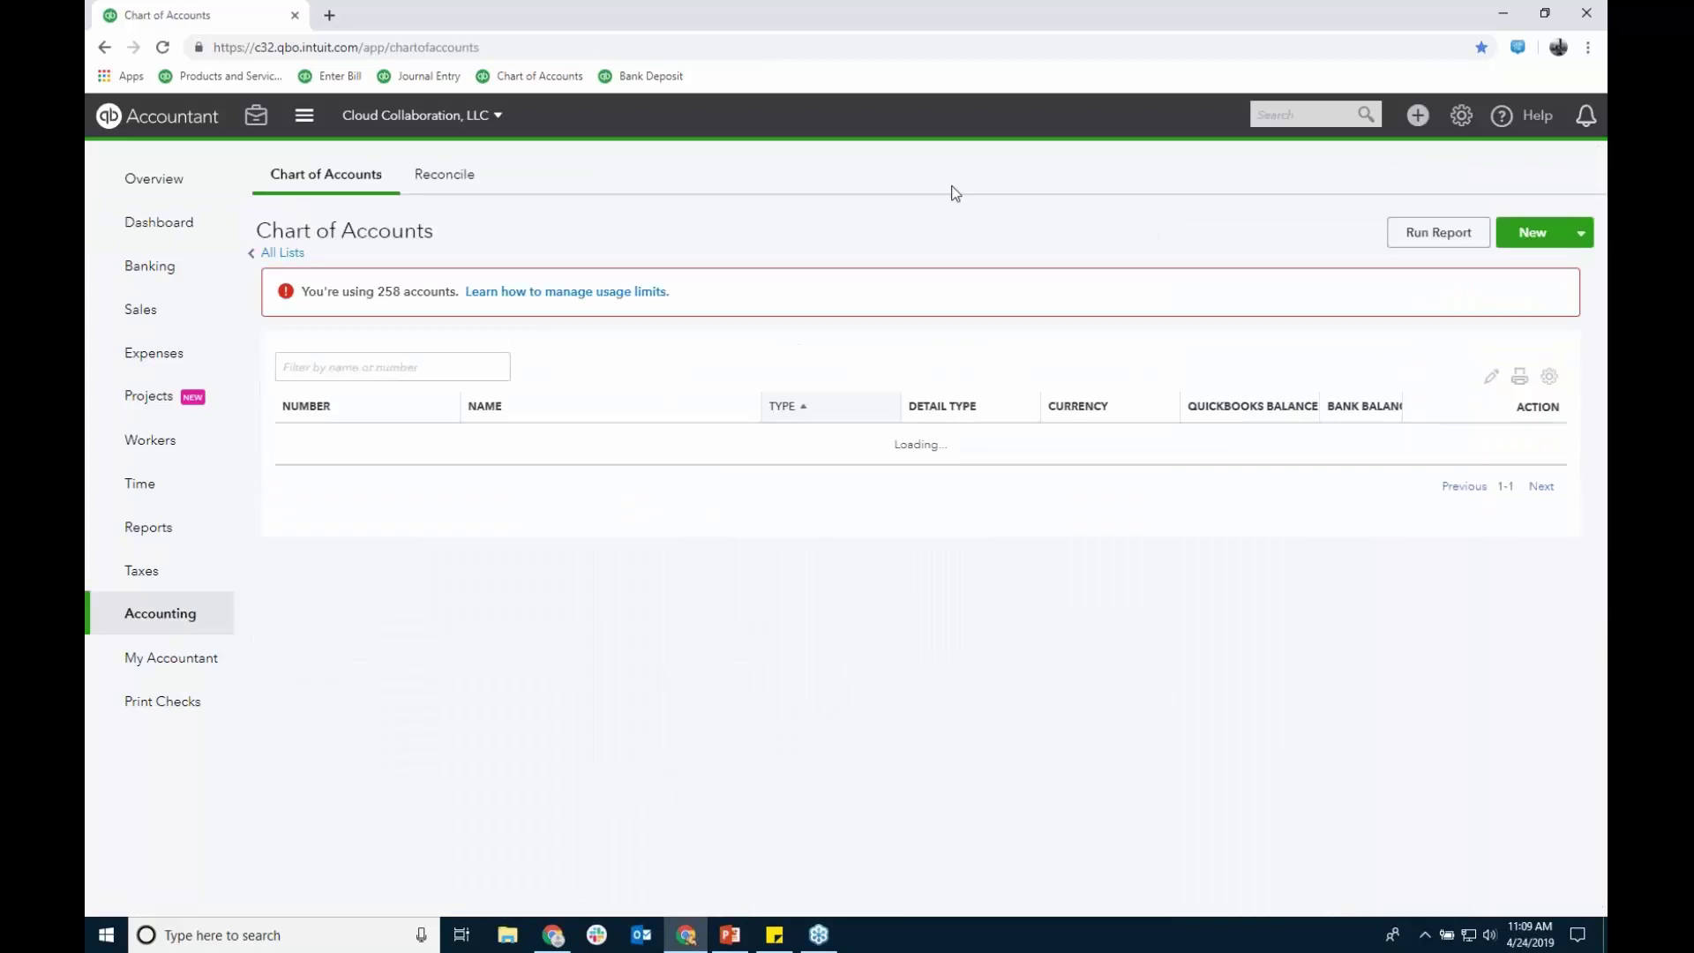
{"action": "type", "text": "tra"}
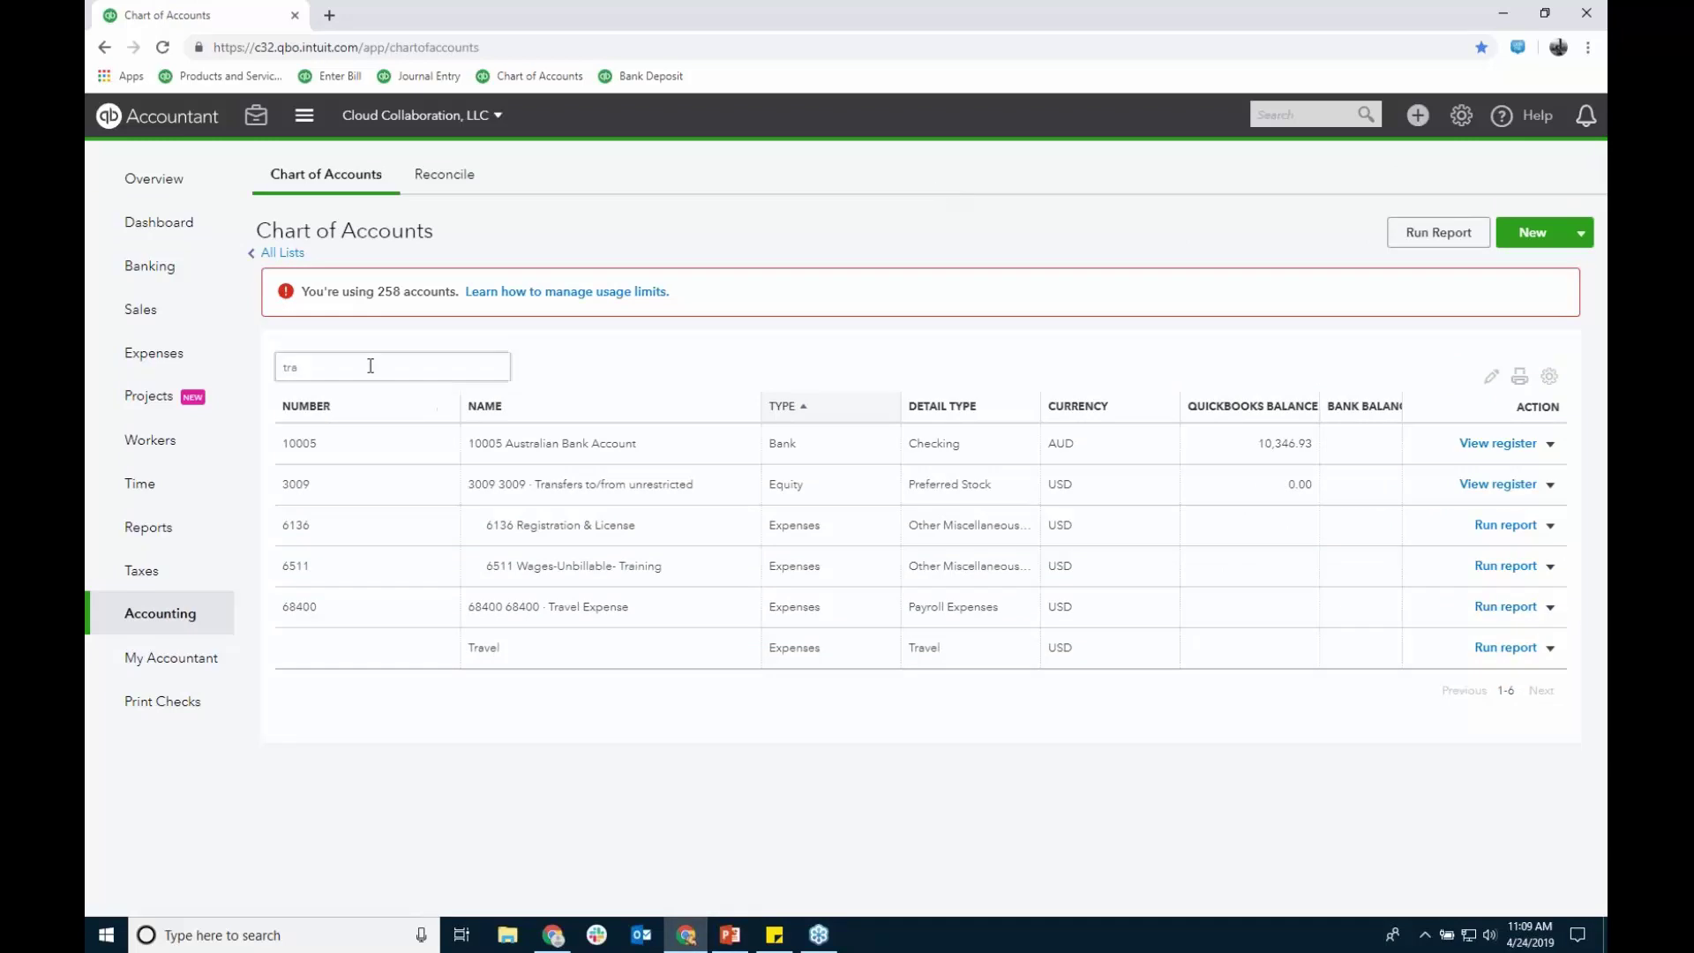
Step: Open account 68400 Travel Expense for editing, look through the available detail types, and cancel the edit
{"action": "left_click", "coordinate": [1551, 607]}
{"action": "left_click", "coordinate": [1463, 636]}
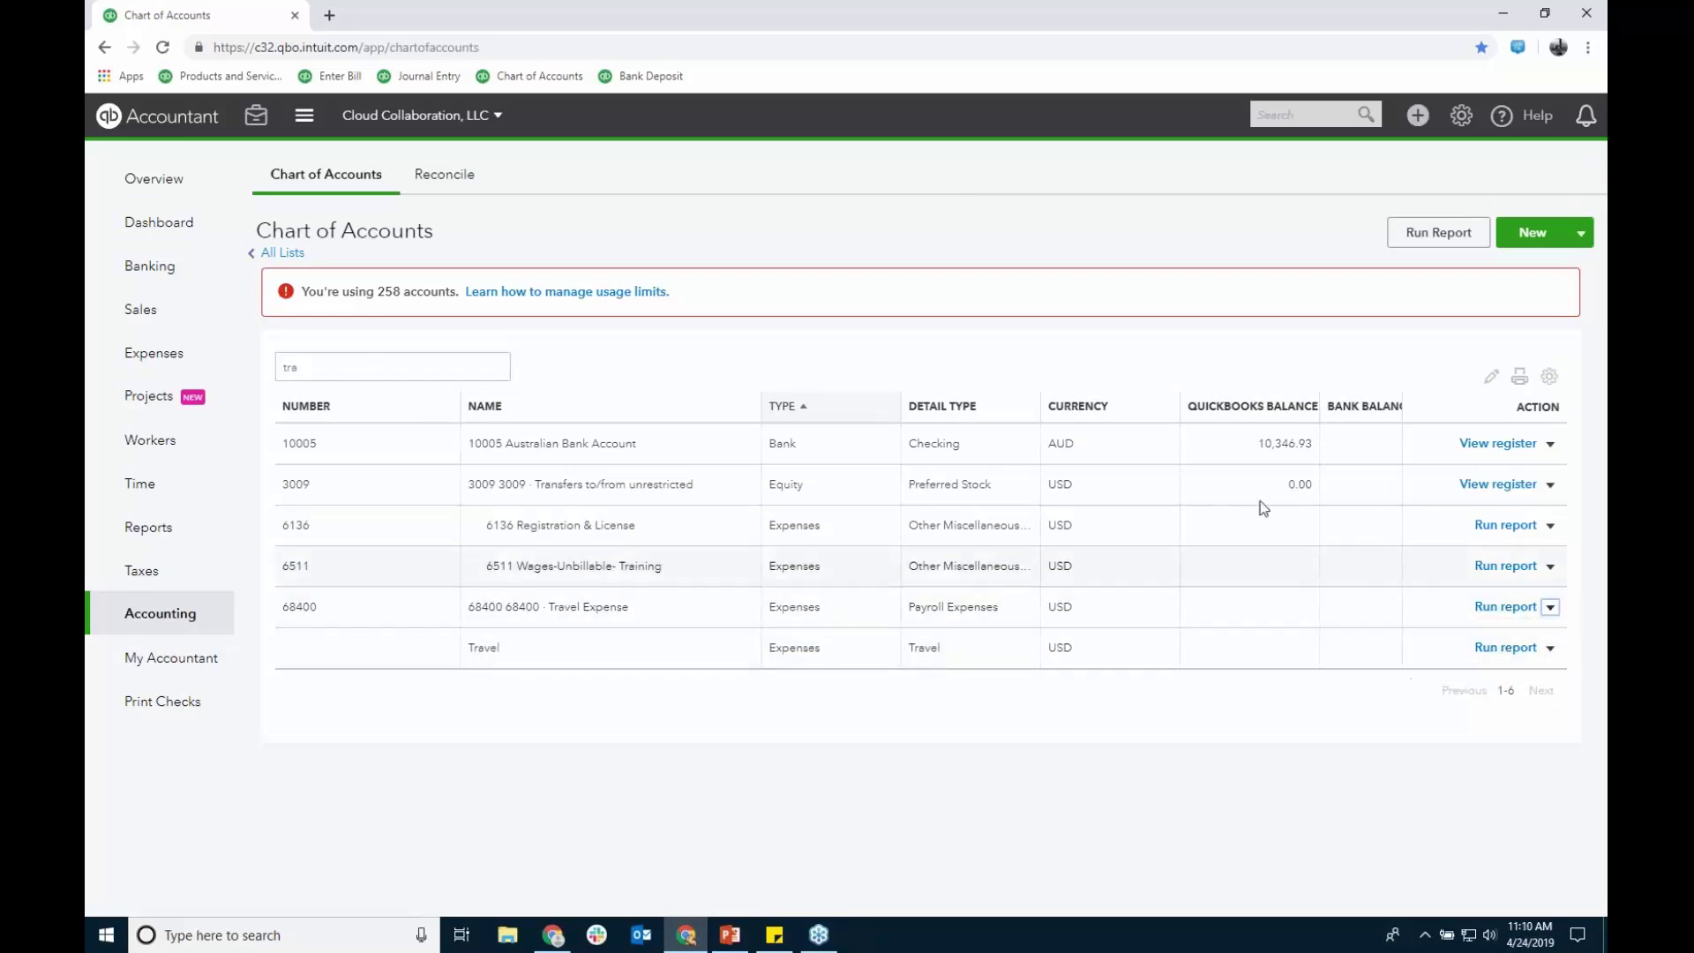
{"action": "left_click", "coordinate": [778, 366]}
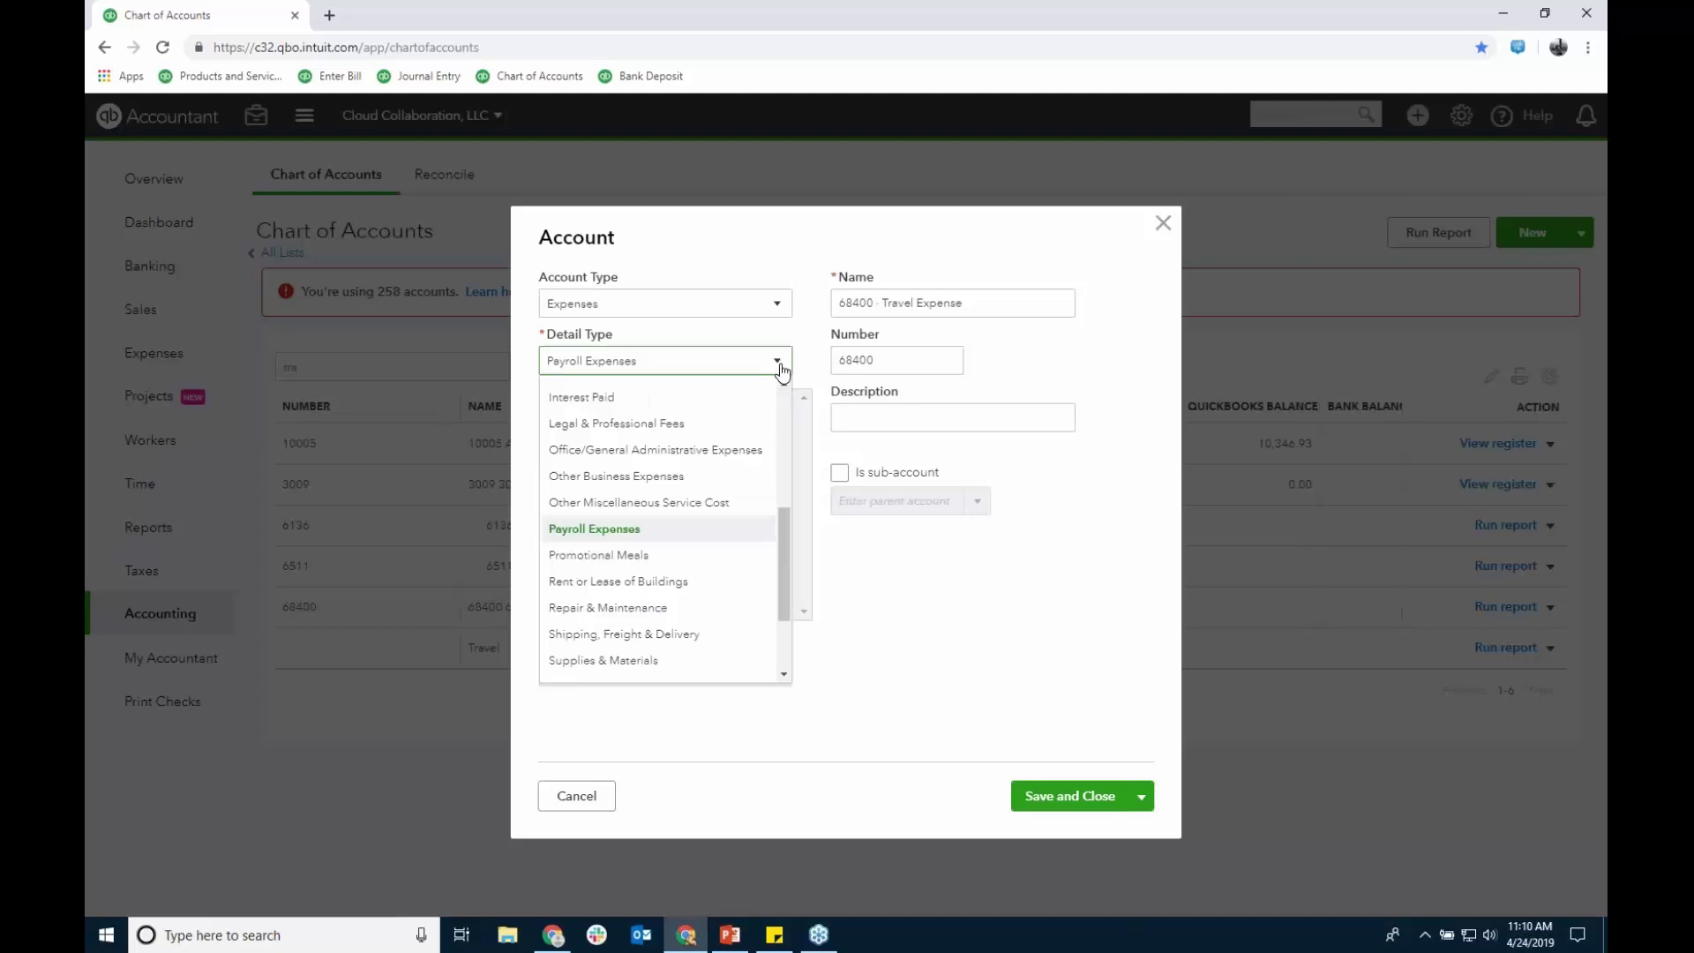
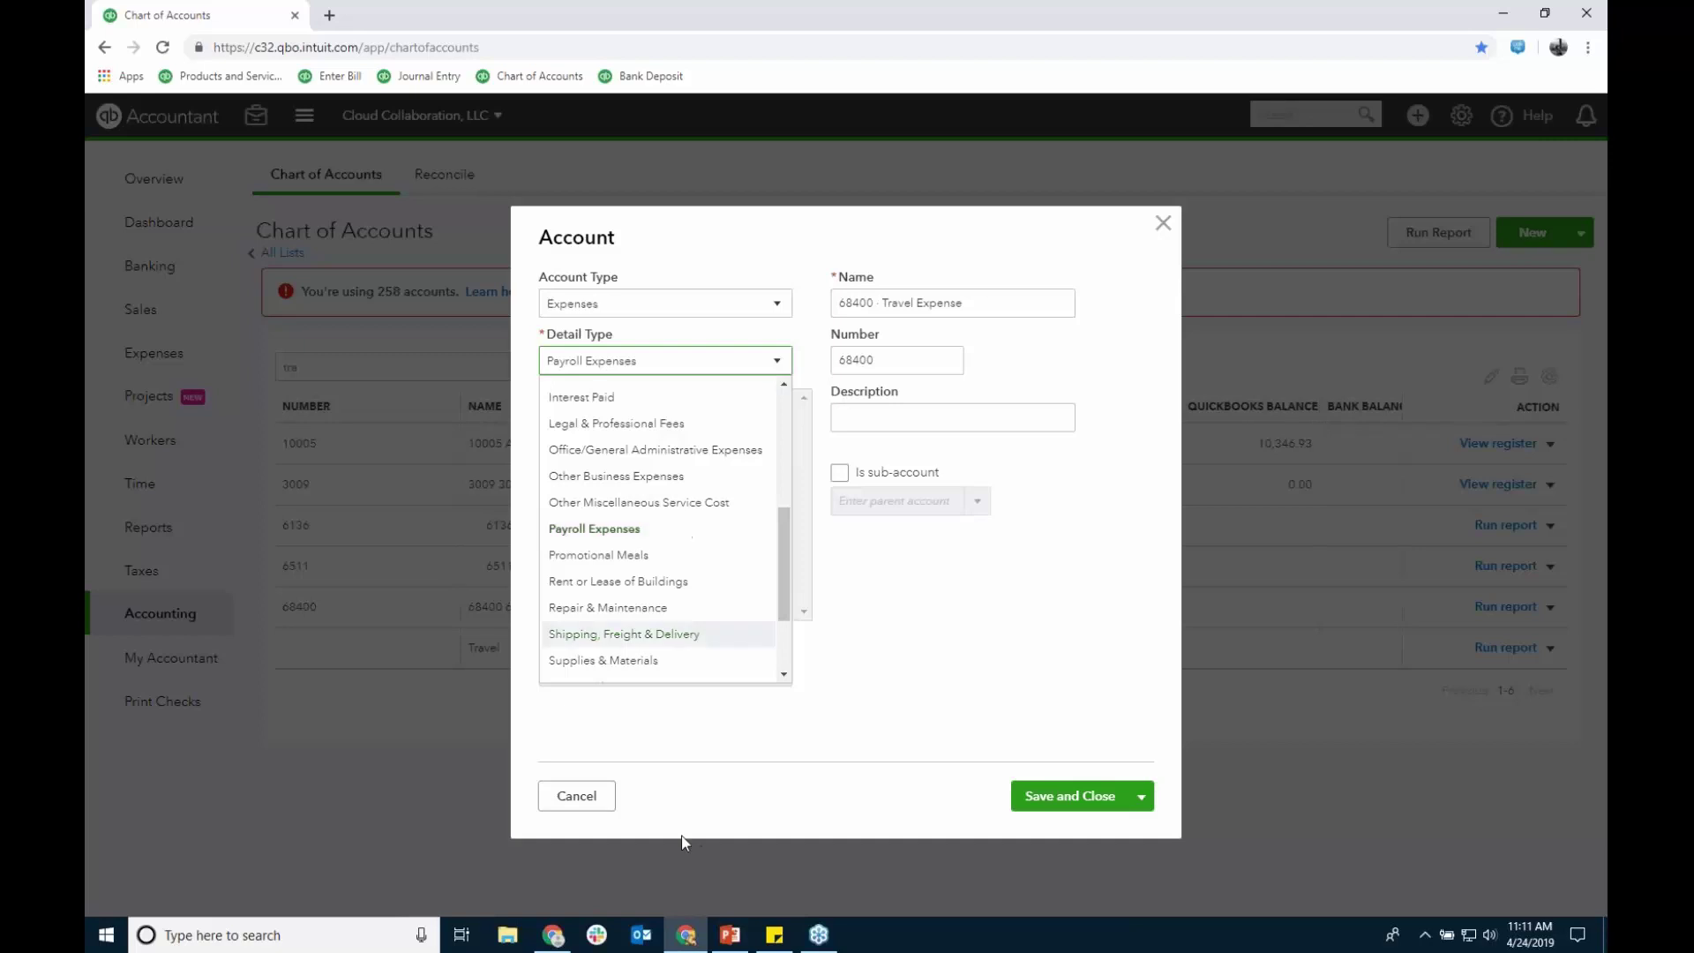
{"action": "left_click", "coordinate": [576, 795]}
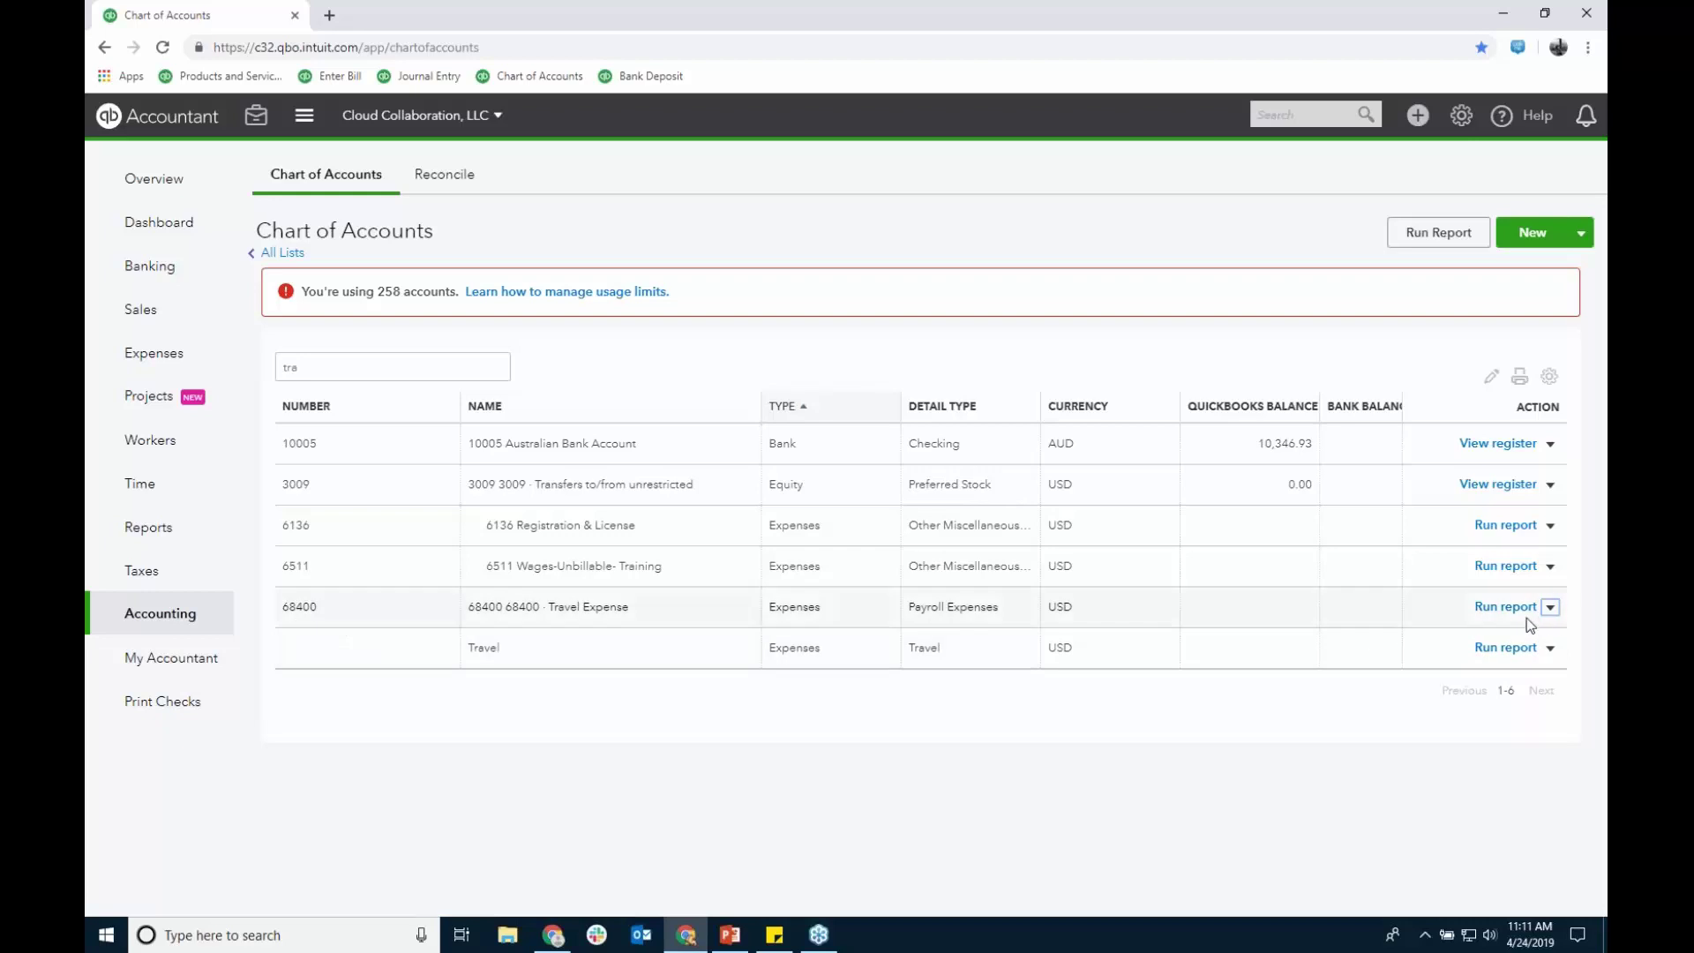
{"action": "left_click", "coordinate": [1550, 607]}
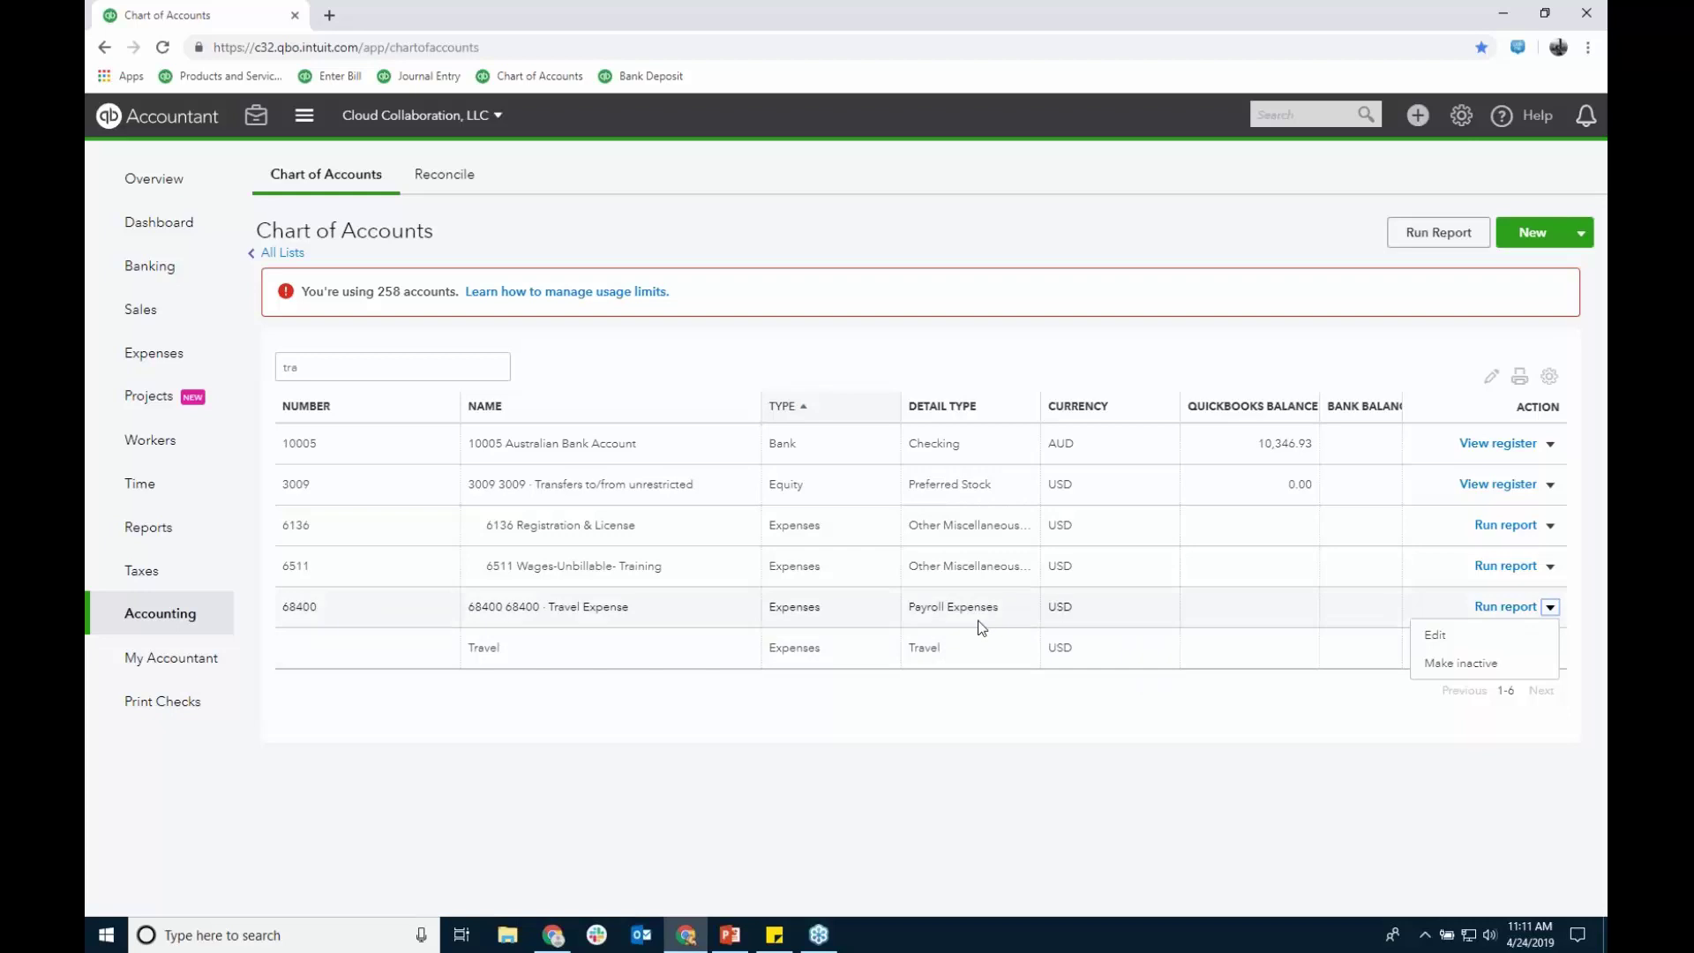
{"action": "left_click", "coordinate": [1438, 635]}
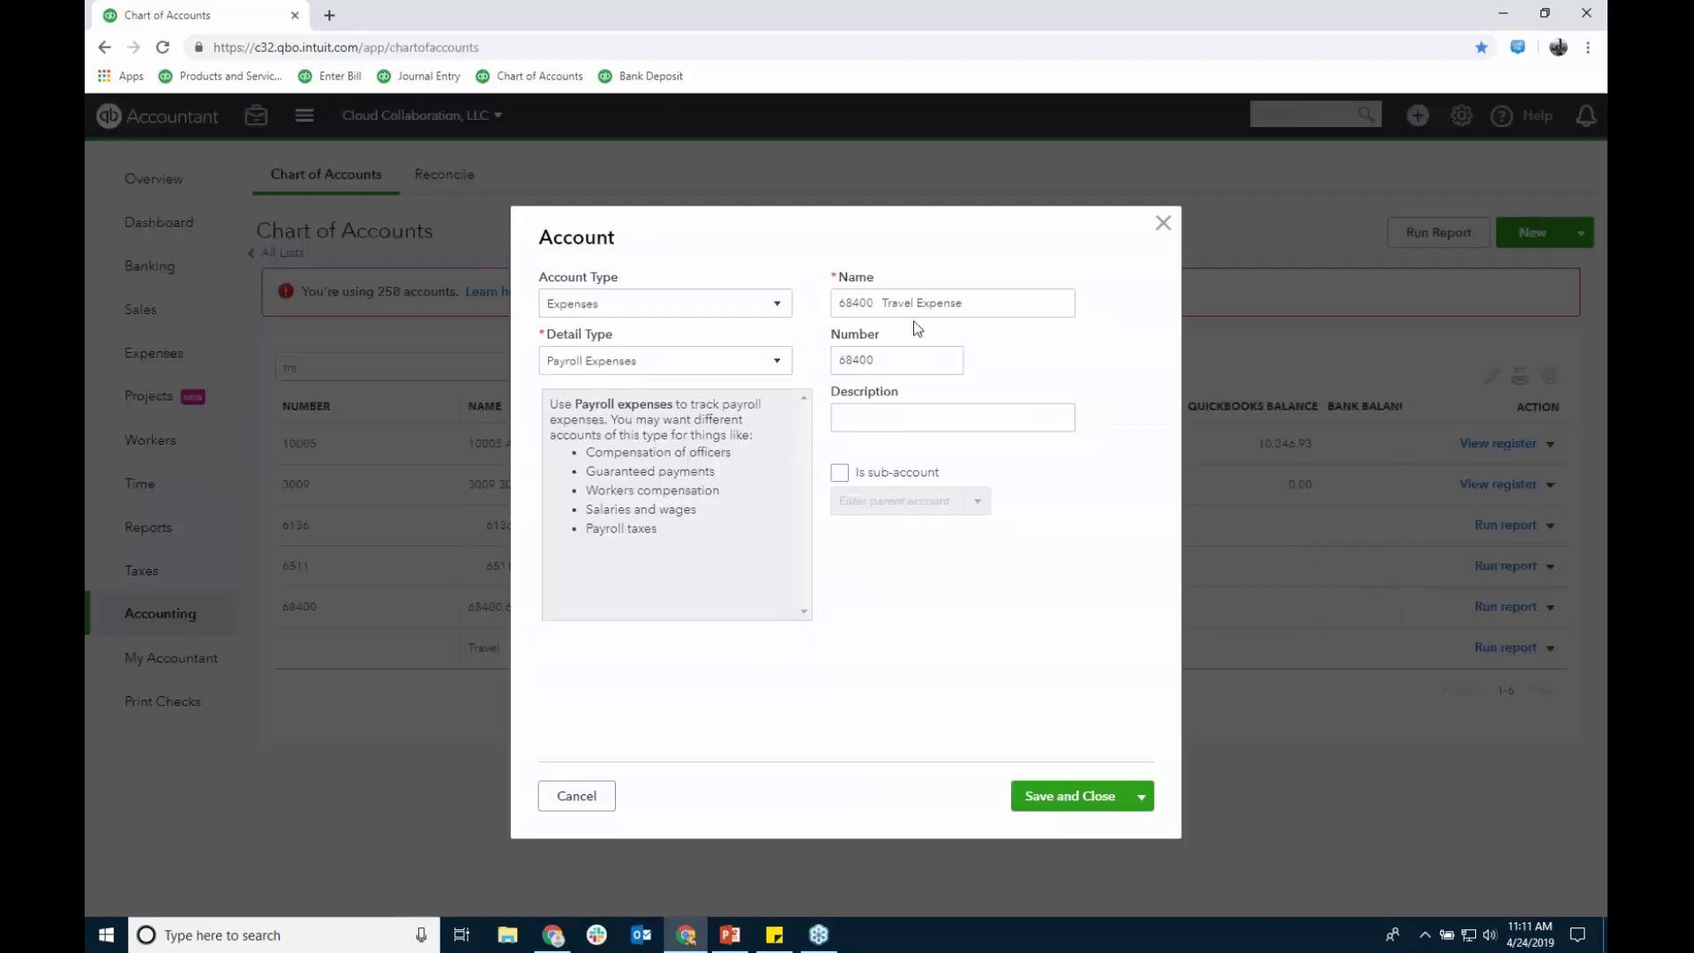
{"action": "left_click", "coordinate": [777, 360]}
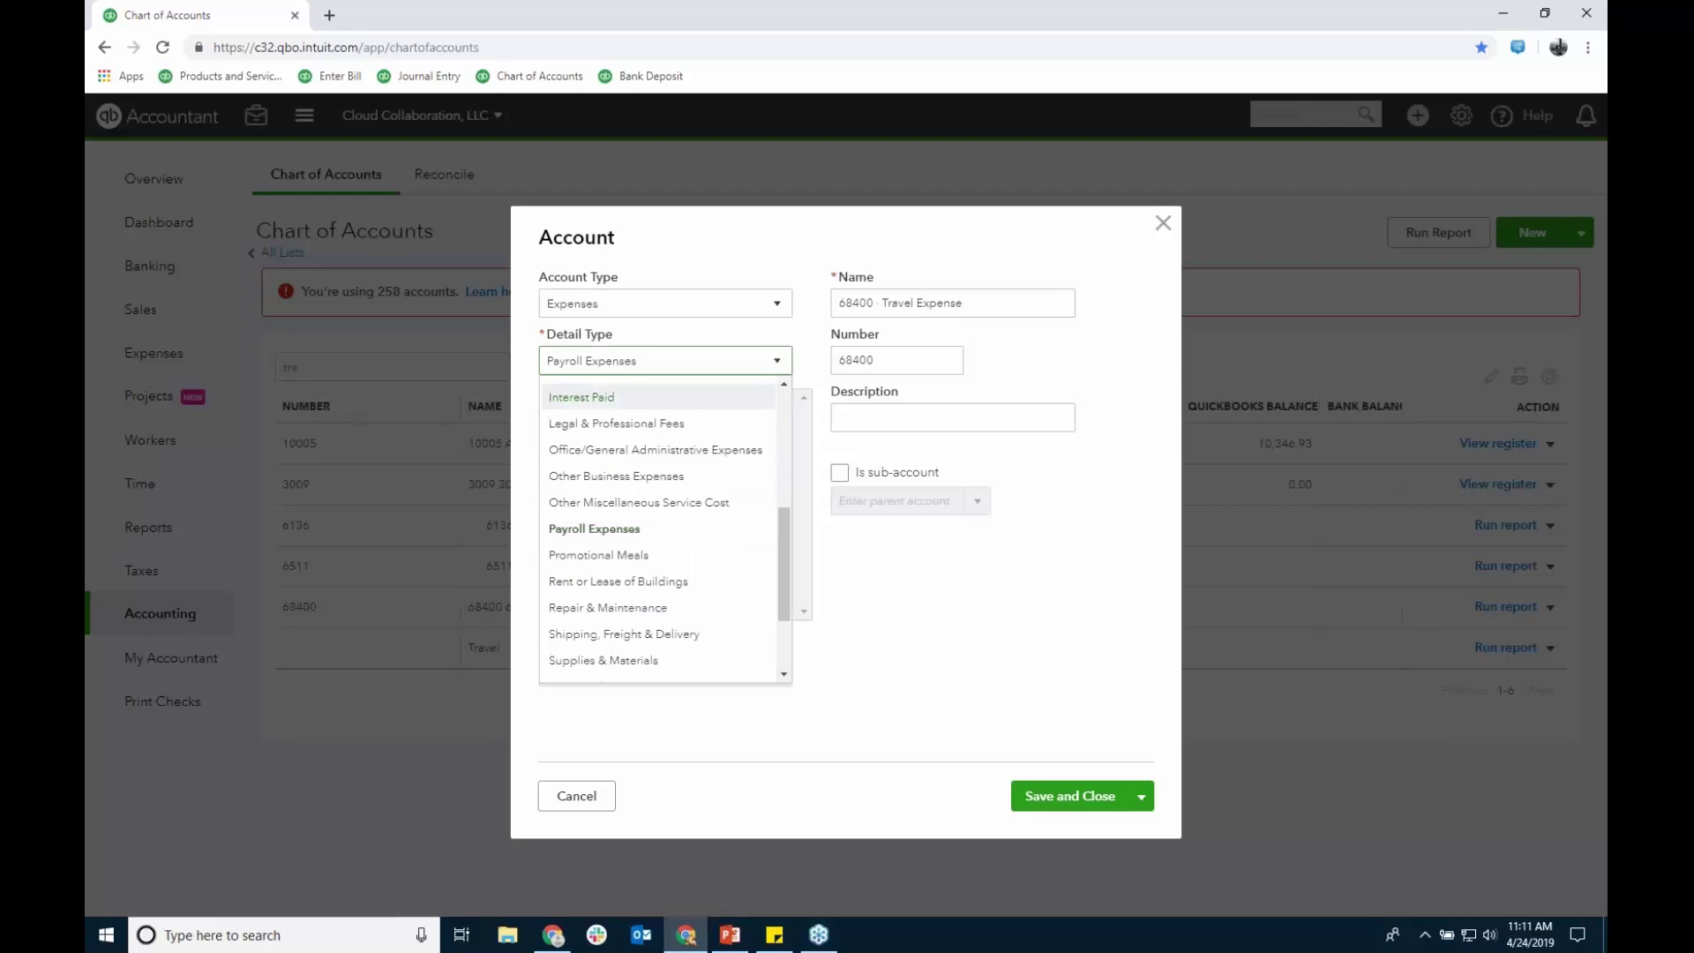
{"action": "scroll", "coordinate": [782, 513], "scroll_direction": "down", "scroll_amount": 3}
{"action": "left_click", "coordinate": [593, 597]}
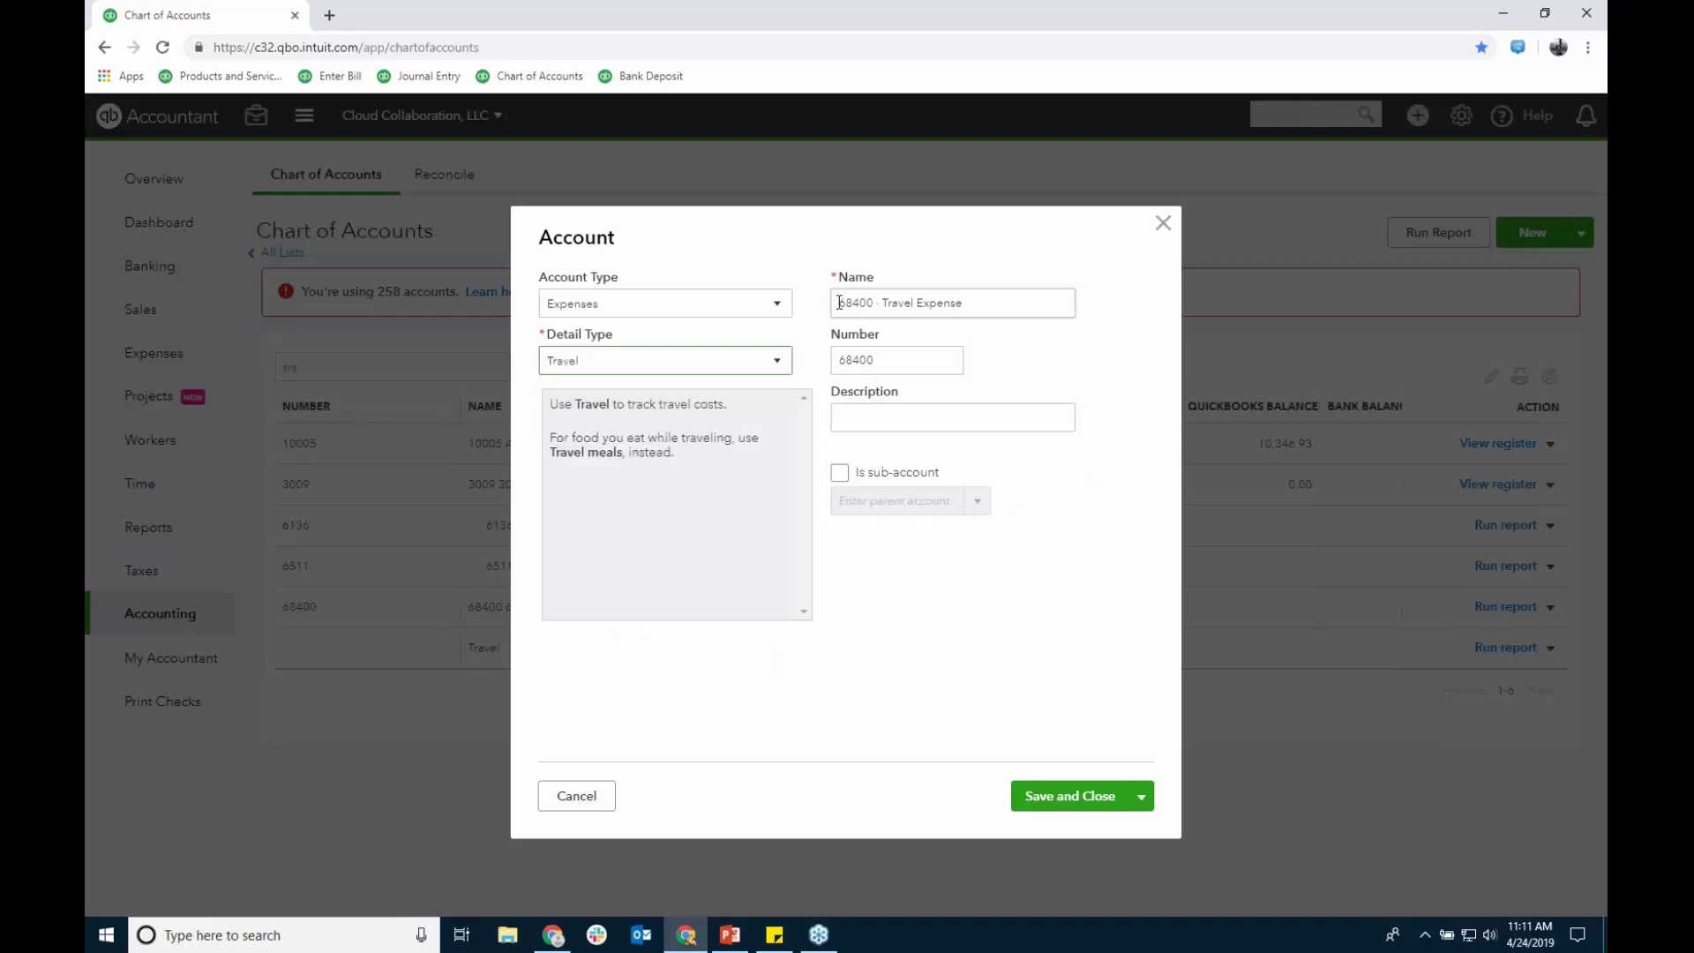
{"action": "left_click", "coordinate": [607, 798]}
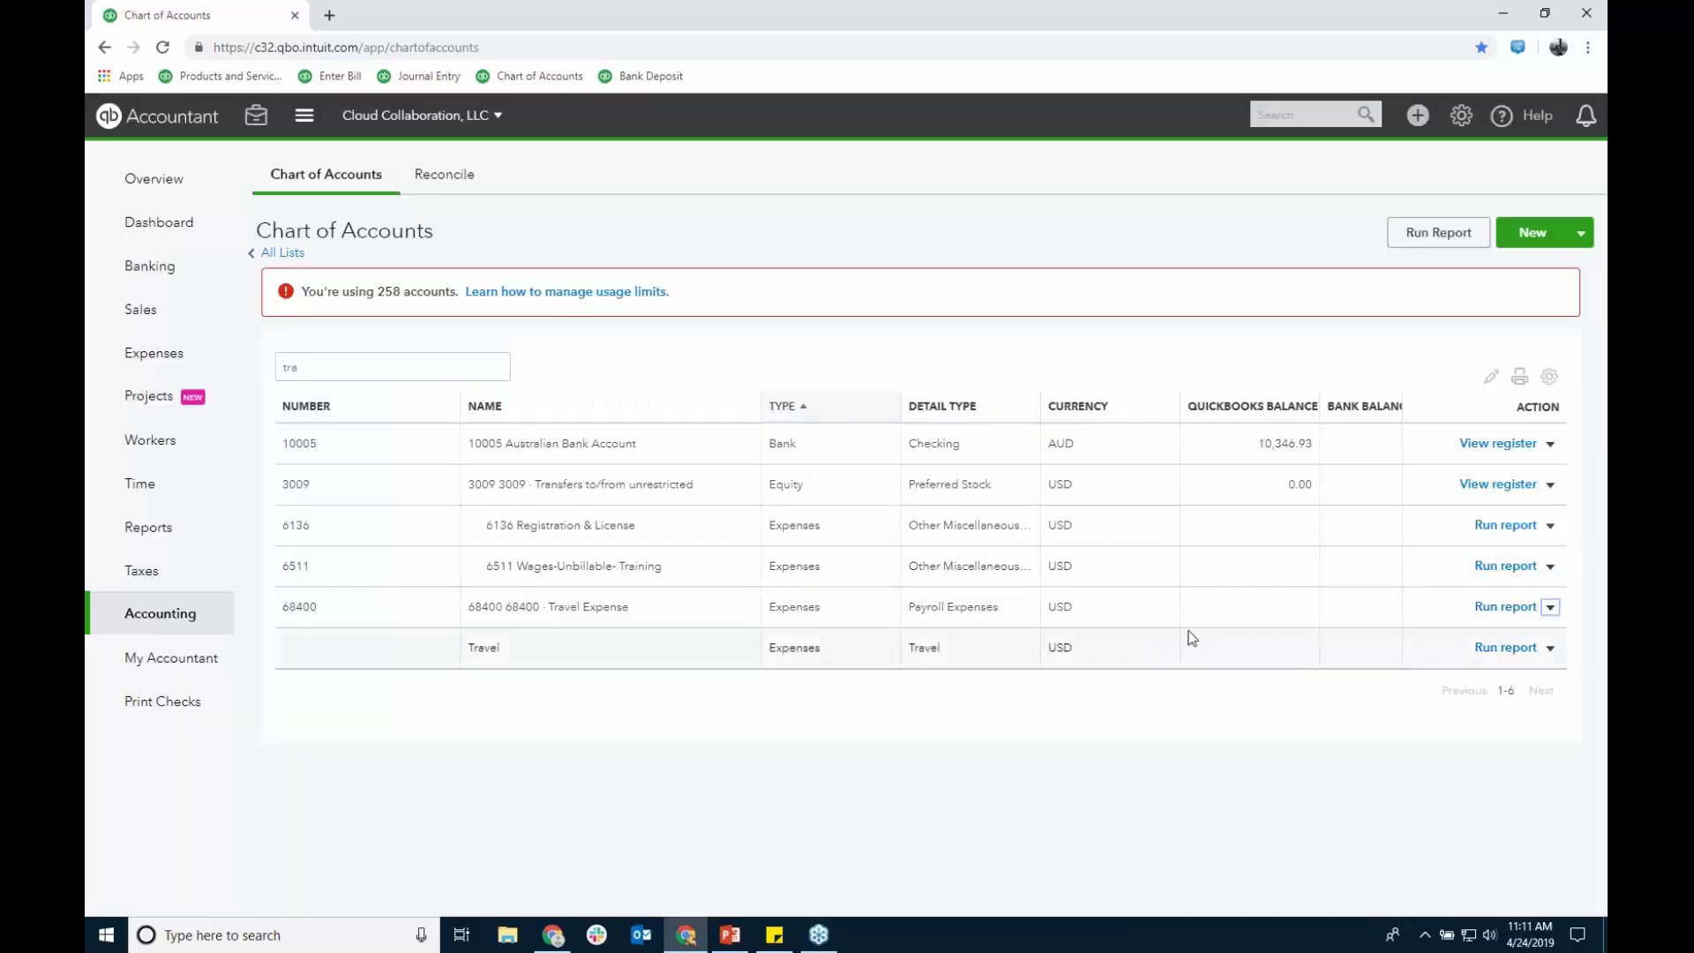
Step: Open account 68400 Travel Expense for editing and set its detail type to Travel
{"action": "left_click", "coordinate": [1550, 607]}
{"action": "left_click", "coordinate": [1532, 635]}
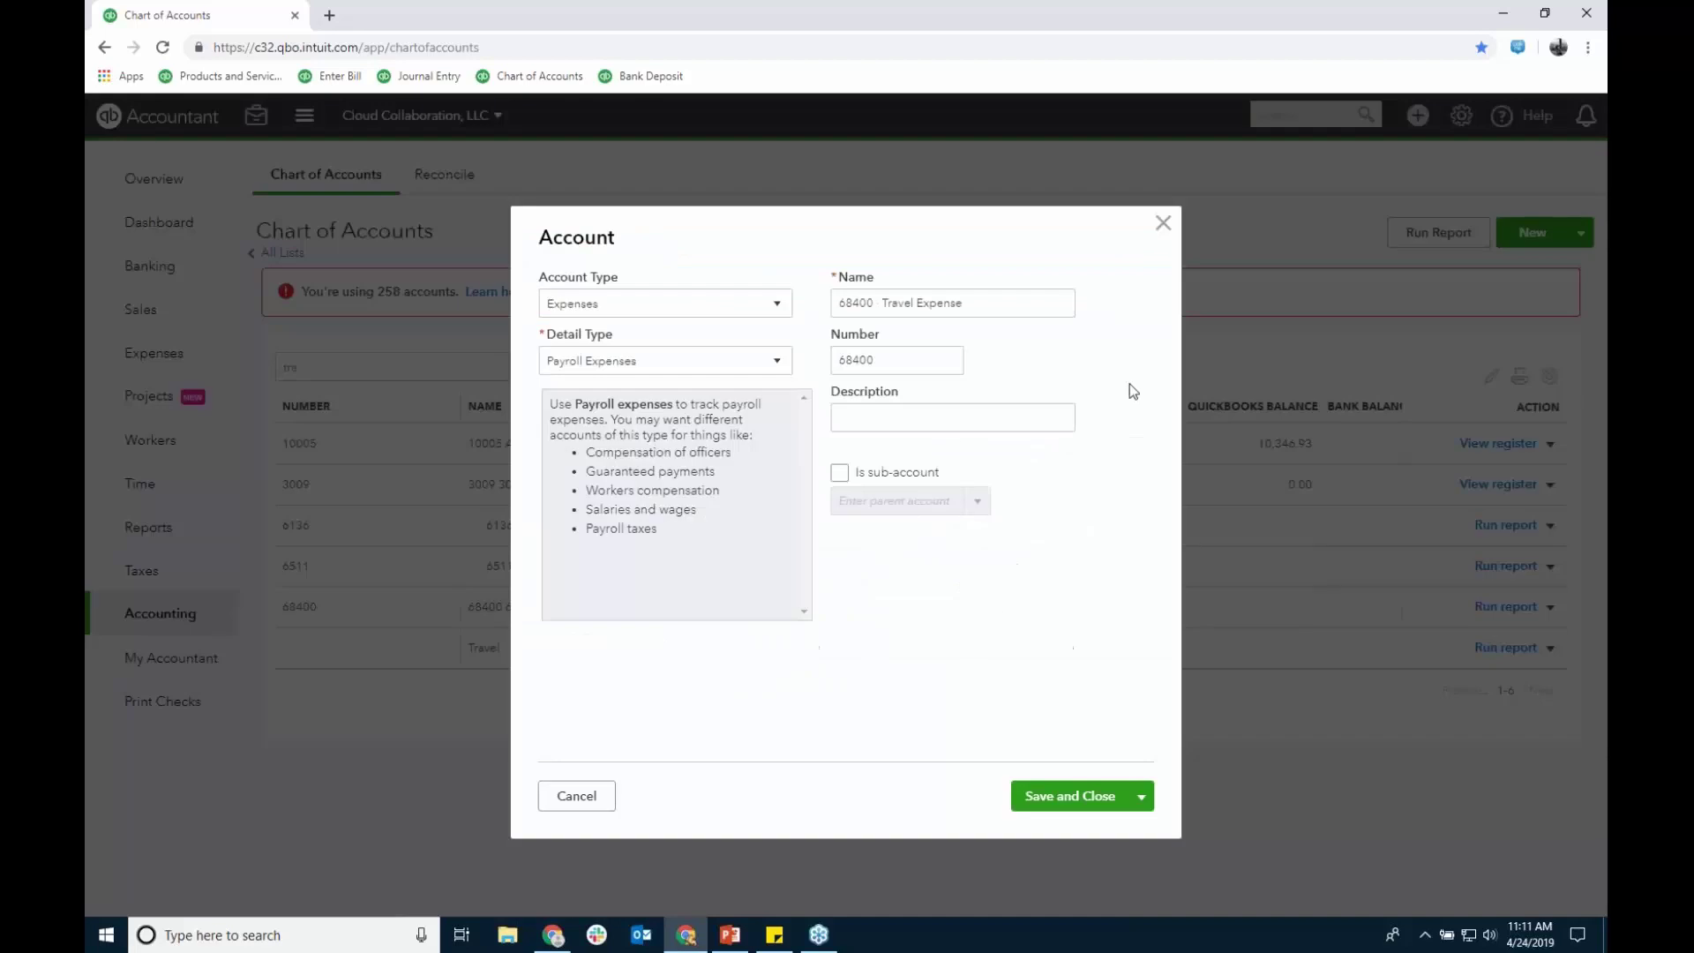
{"action": "left_click", "coordinate": [778, 367]}
{"action": "left_click", "coordinate": [593, 587]}
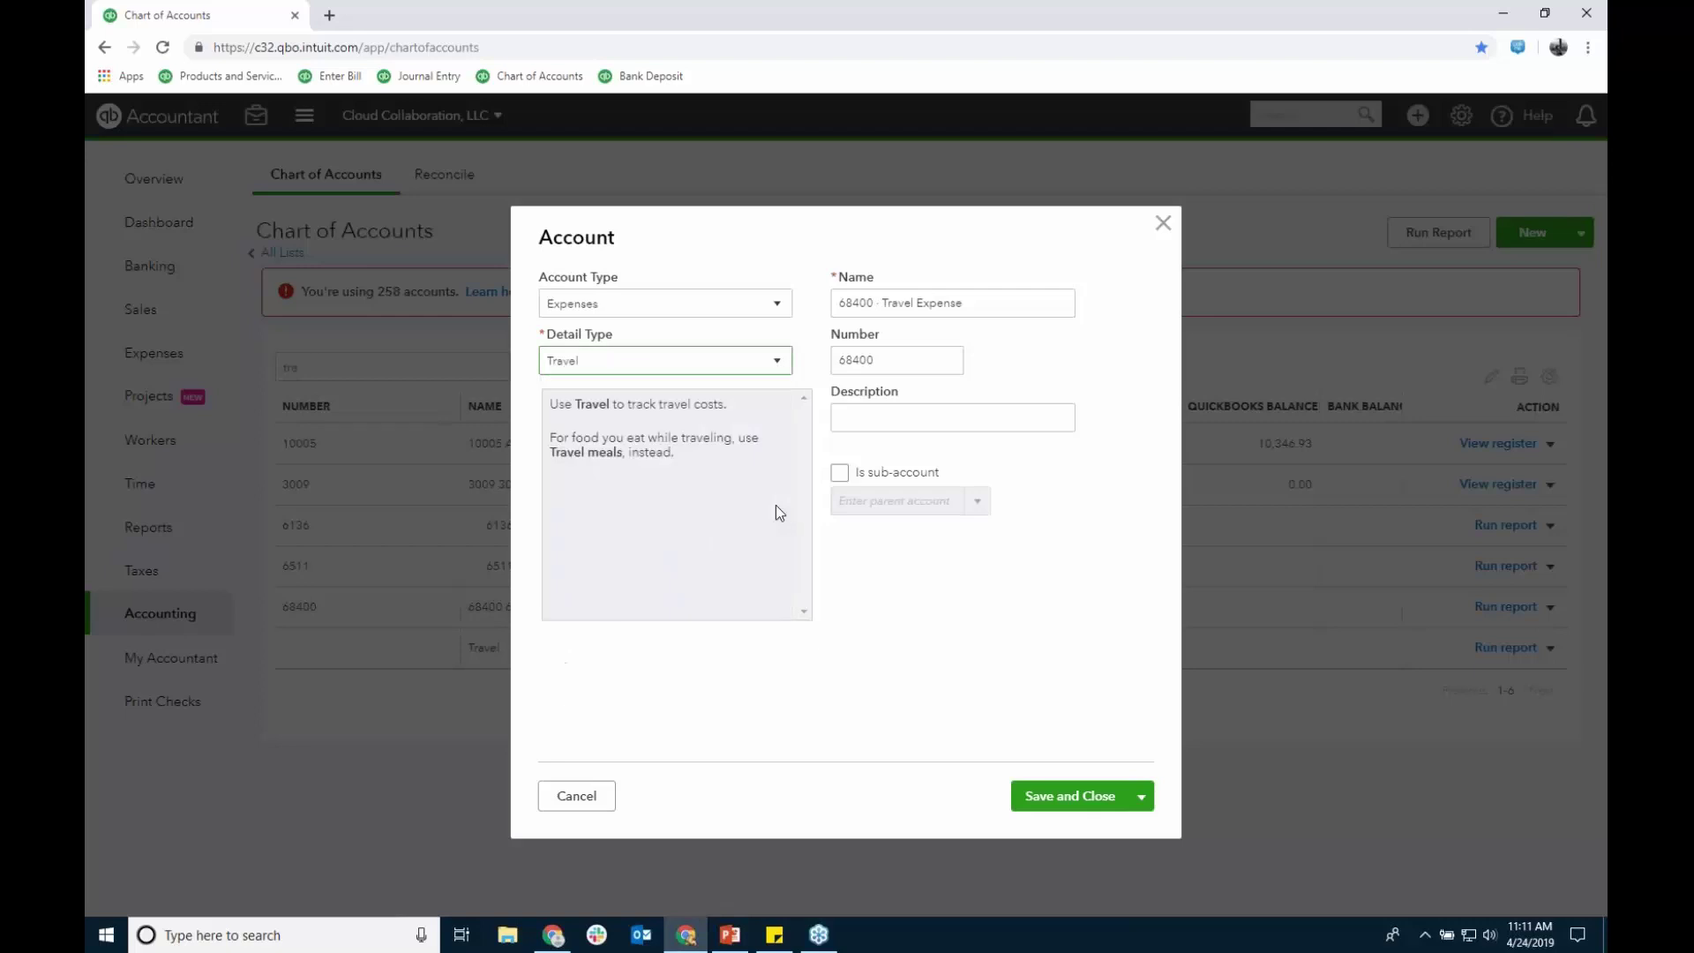
Step: Shorten the account's name to "Travel", removing the leading number and the word "Expense"
{"action": "left_click", "coordinate": [953, 303]}
{"action": "key", "text": "BackSpace"}
{"action": "key", "text": "BackSpace"}
{"action": "key", "text": "BackSpace"}
{"action": "key", "text": "BackSpace"}
{"action": "key", "text": "BackSpace"}
{"action": "key", "text": "BackSpace"}
{"action": "key", "text": "BackSpace"}
{"action": "key", "text": "BackSpace"}
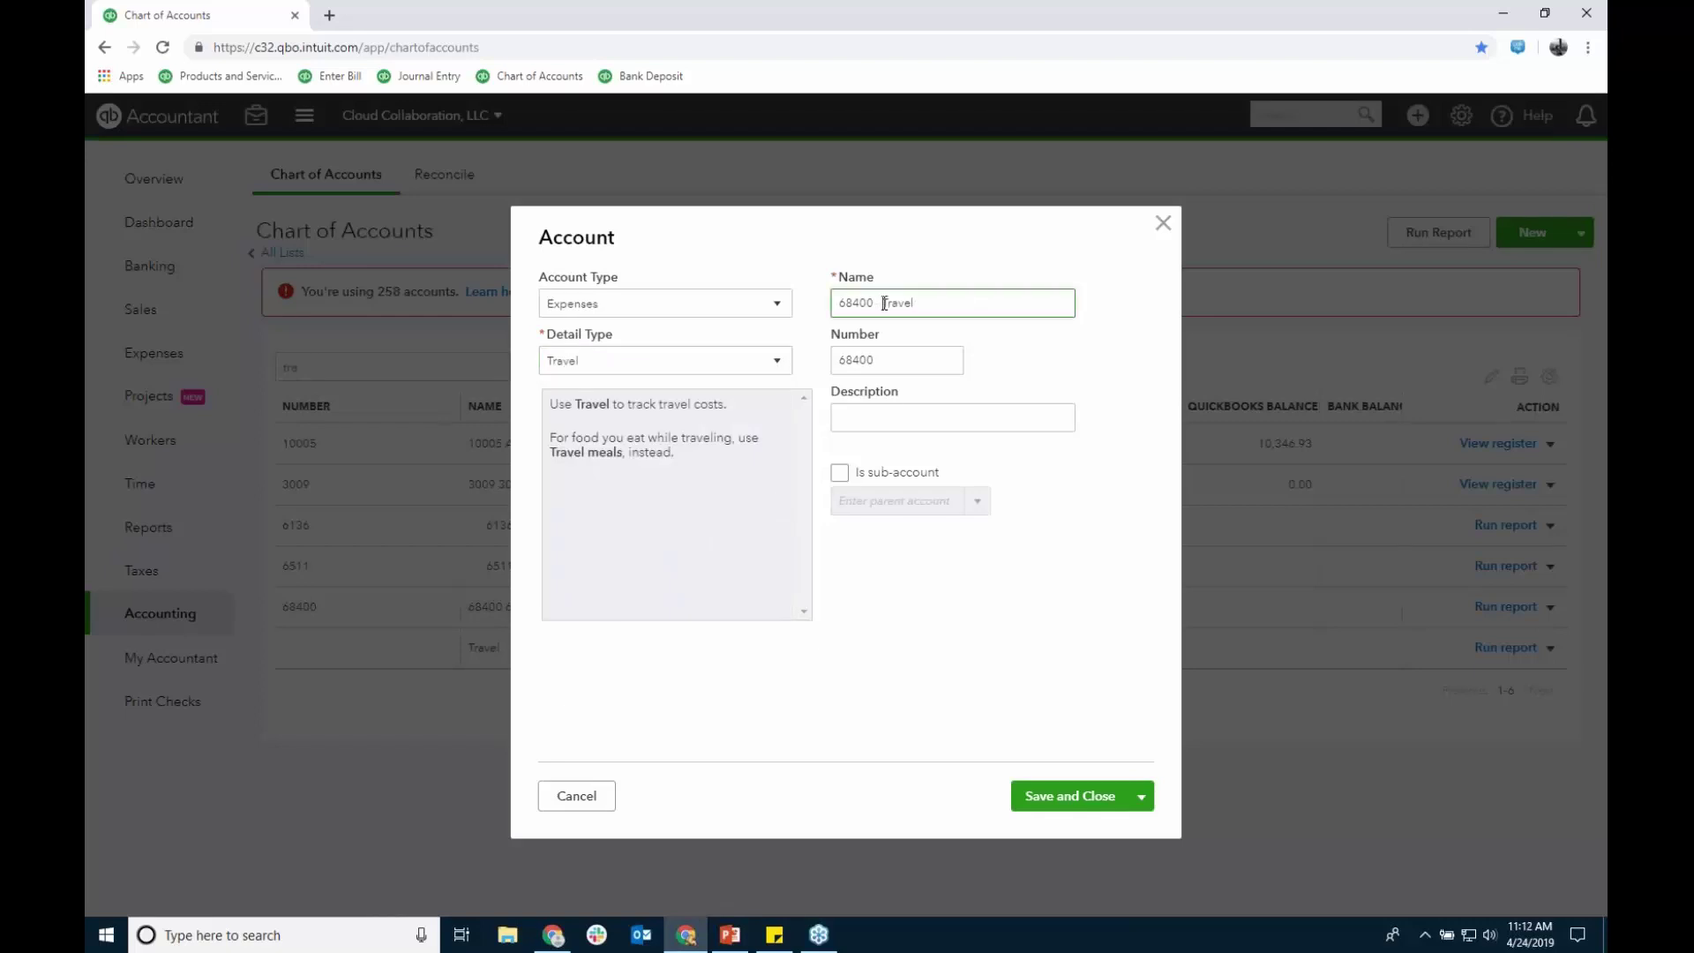
{"action": "key", "text": "ctrl+Left"}
{"action": "key", "text": "BackSpace"}
{"action": "key", "text": "BackSpace"}
{"action": "key", "text": "BackSpace"}
{"action": "key", "text": "BackSpace"}
{"action": "key", "text": "BackSpace"}
{"action": "key", "text": "BackSpace"}
{"action": "key", "text": "BackSpace"}
{"action": "key", "text": "Tab"}
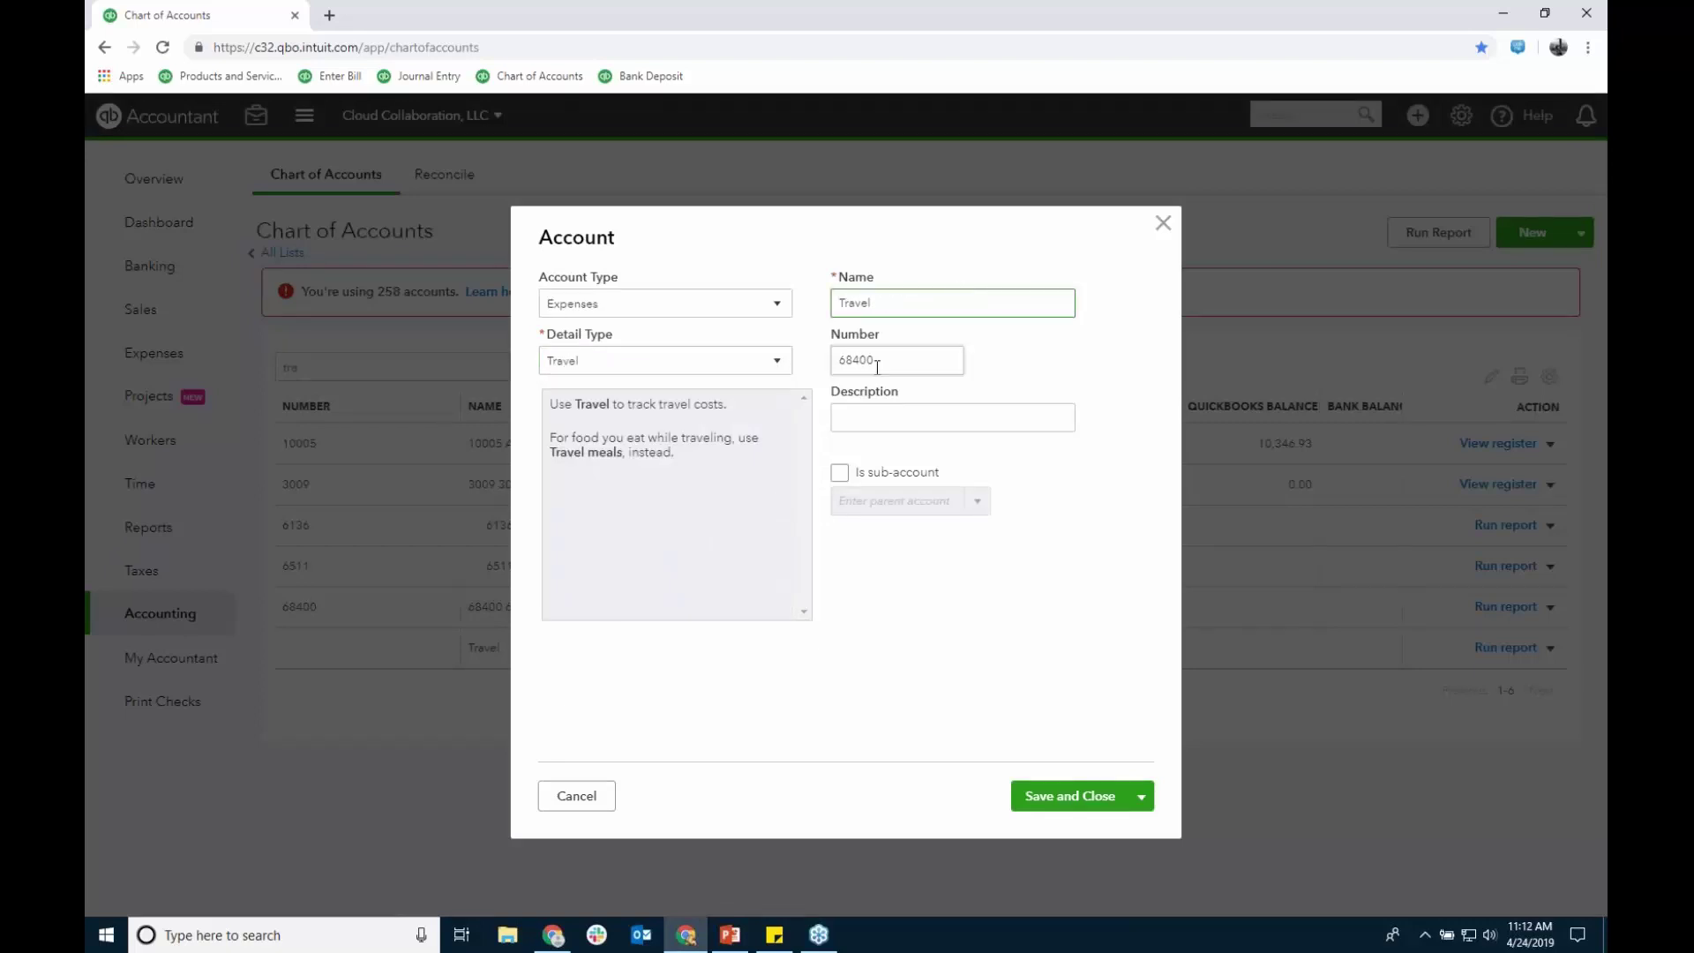
Step: Clear the account's number, save it under the name "Travel", and confirm merging it with the existing Travel account
{"action": "key", "text": "BackSpace"}
{"action": "left_click", "coordinate": [935, 310]}
{"action": "type", "text": "Travel"}
{"action": "left_click", "coordinate": [1051, 798]}
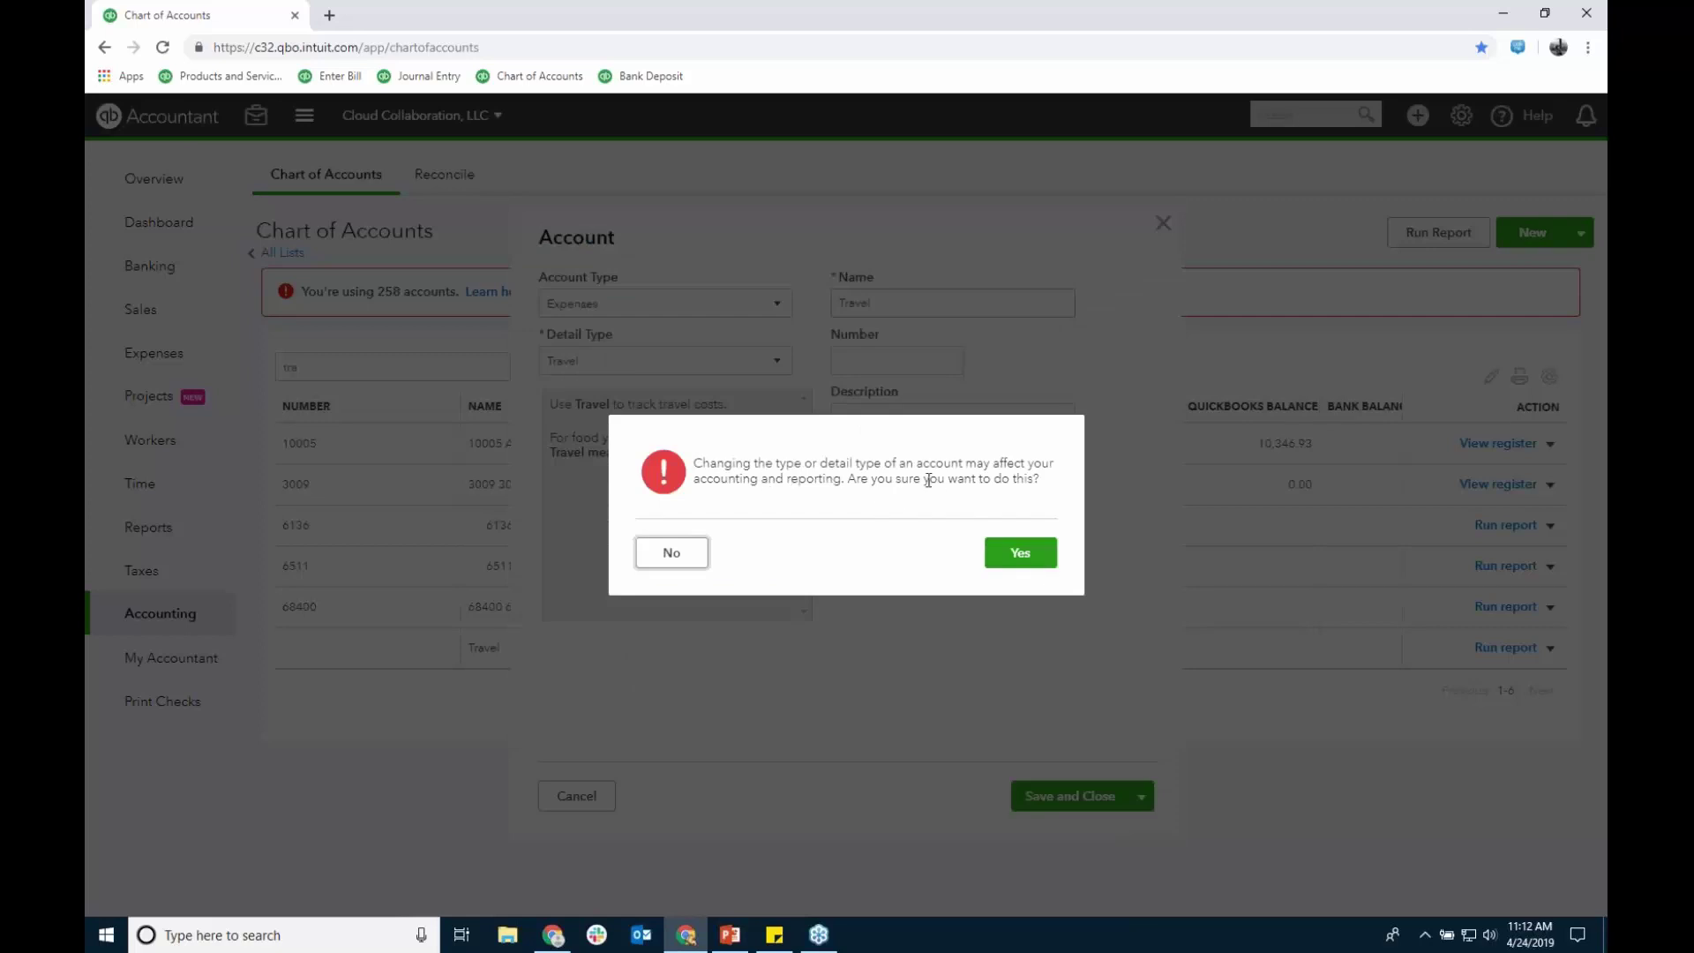
{"action": "left_click", "coordinate": [1013, 554]}
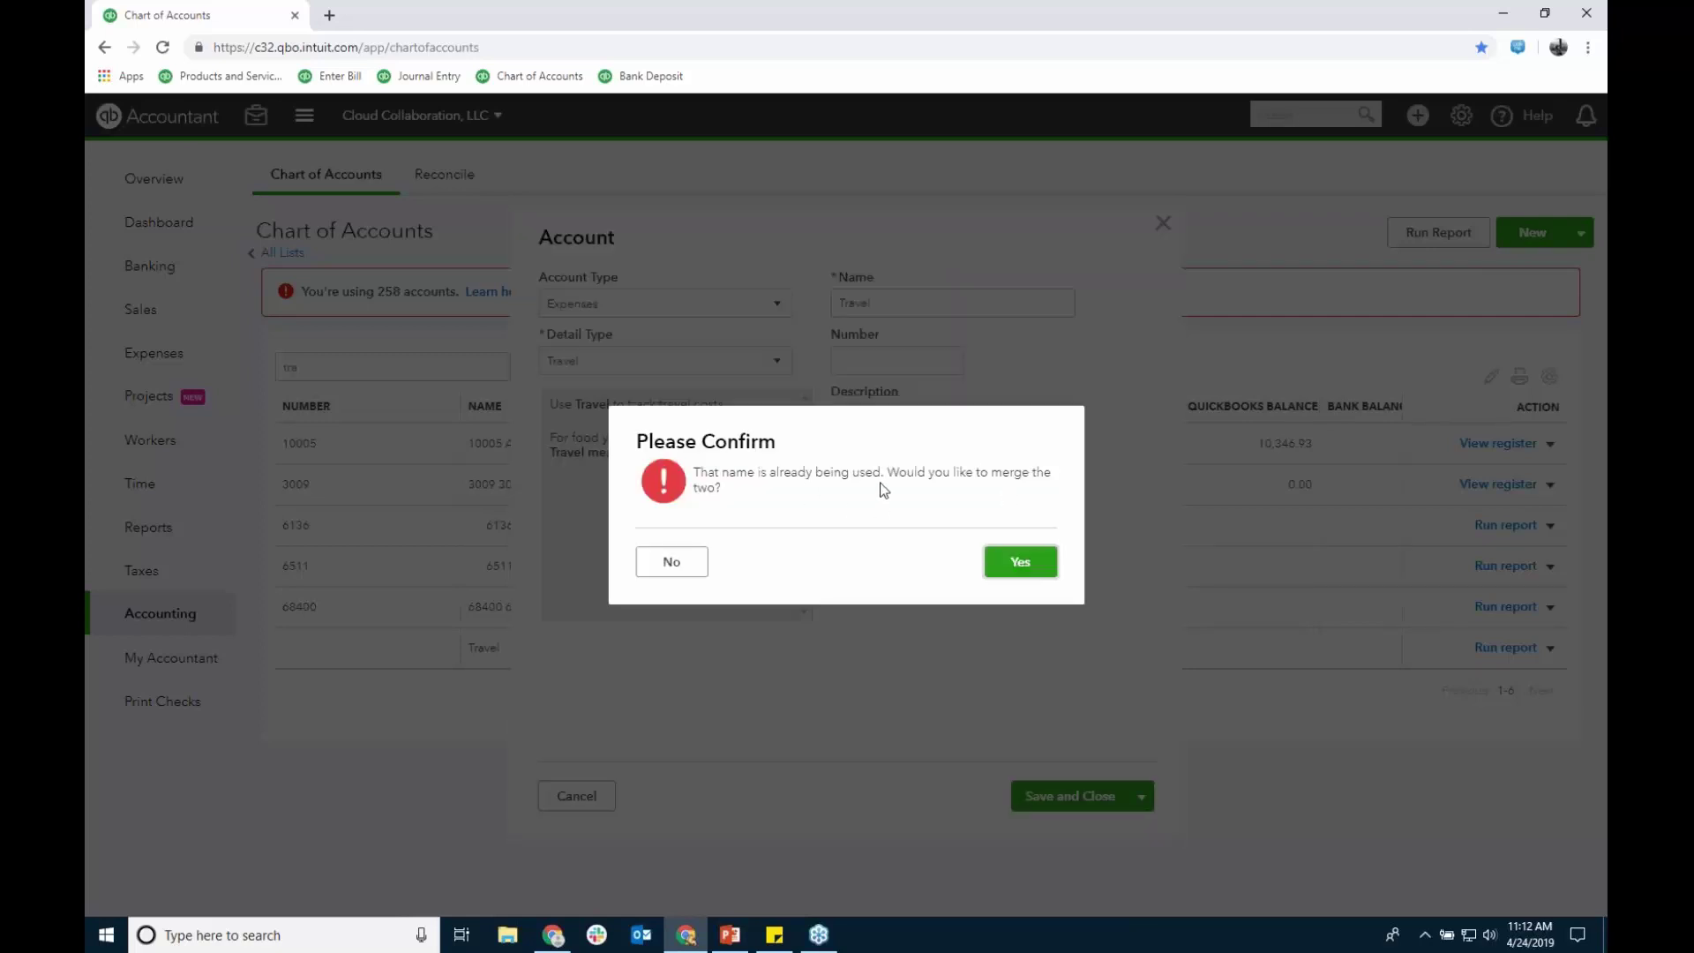
{"action": "left_click", "coordinate": [1015, 563]}
{"action": "left_click", "coordinate": [1014, 565]}
Step: Run the QuickReport for the merged Travel account and go on to the Reconcile page
{"action": "left_click", "coordinate": [1511, 607]}
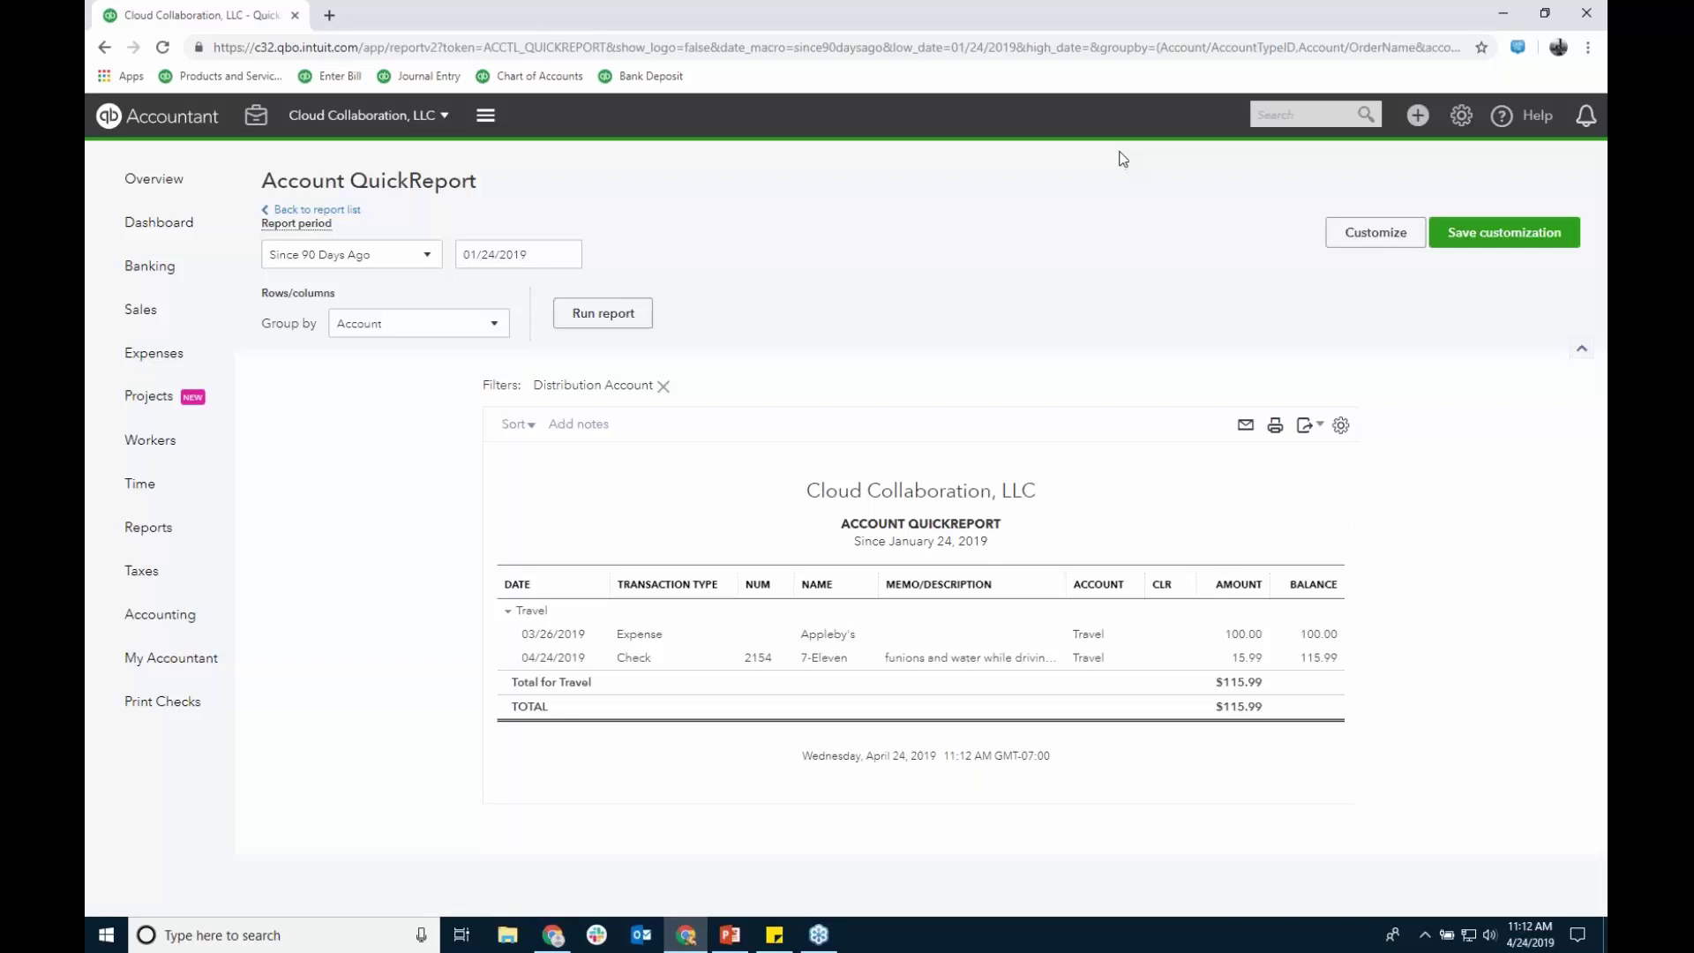
{"action": "mouse_move", "coordinate": [173, 630]}
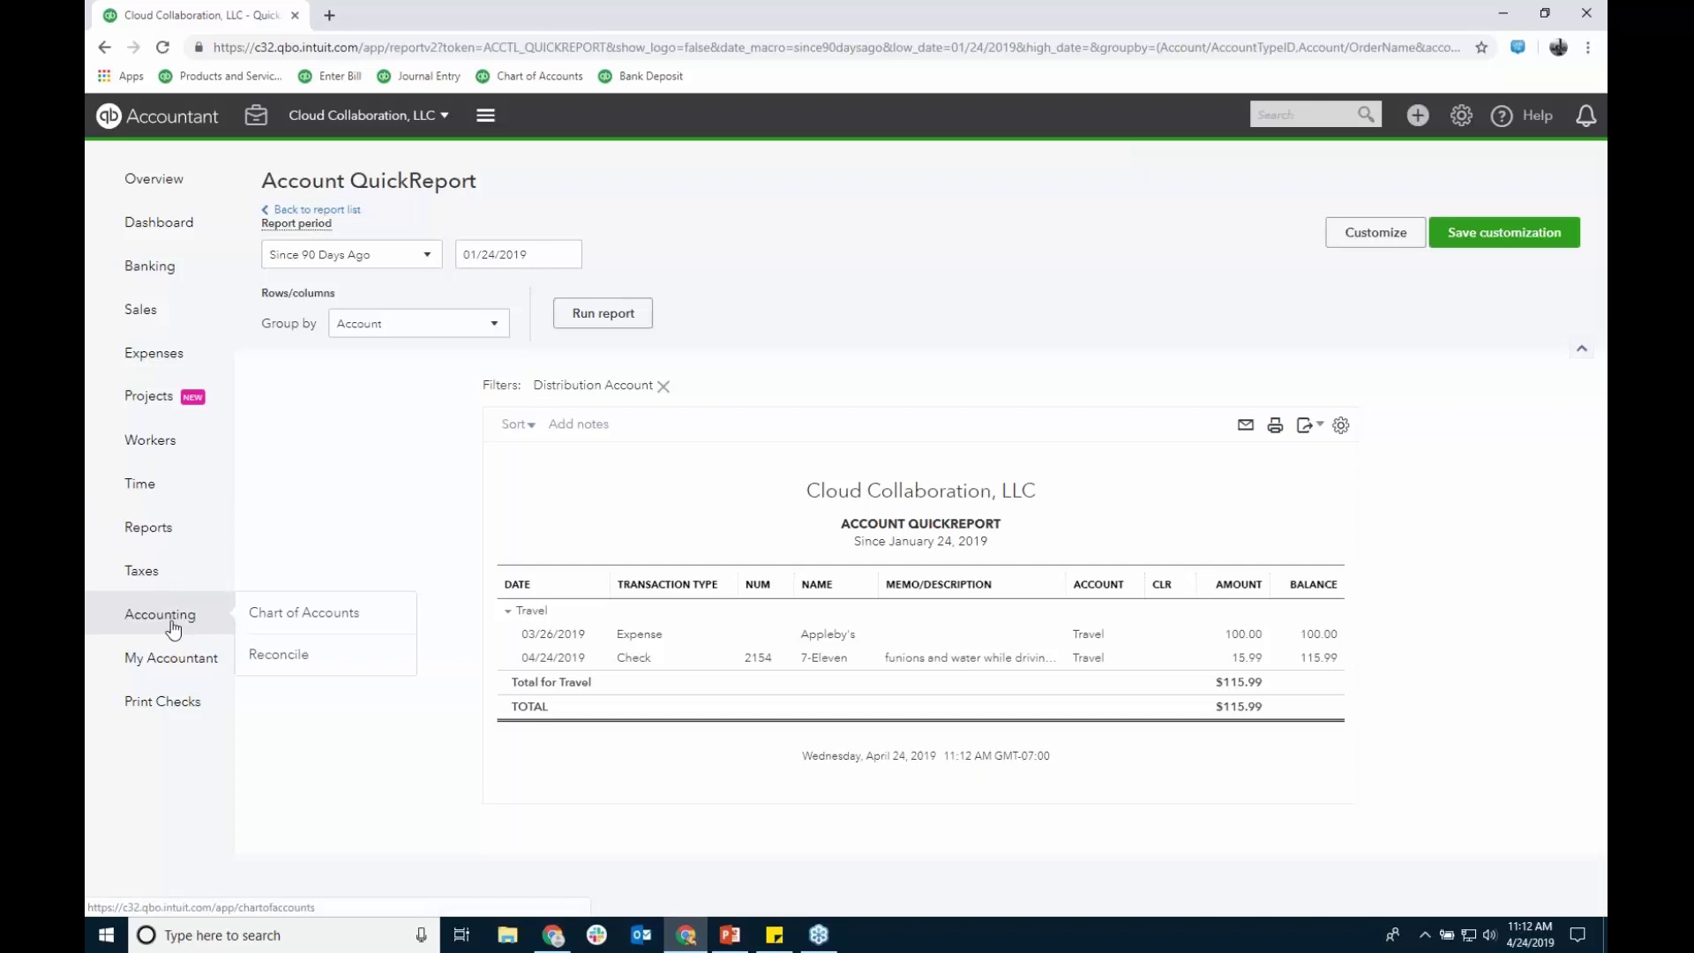
{"action": "left_click", "coordinate": [316, 656]}
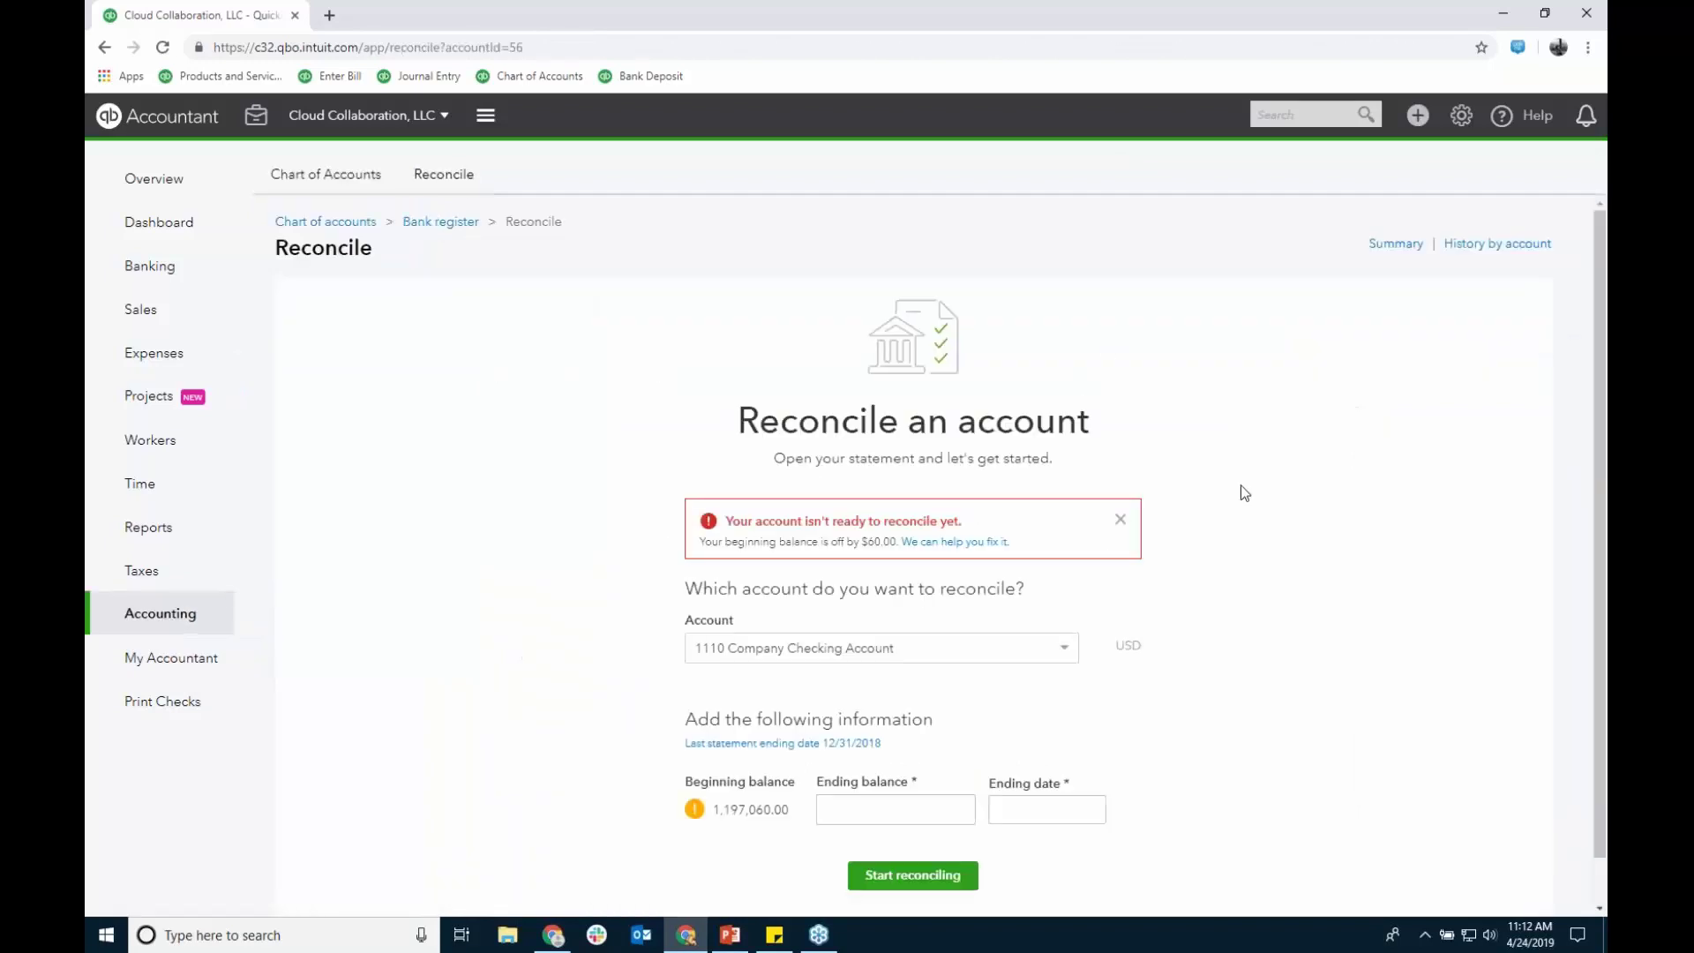
Step: In the reconciliation discrepancy report, try changing check 2152's amount to 60.00 and toggling its reconciled status, and close the report without saving
{"action": "left_click", "coordinate": [968, 545]}
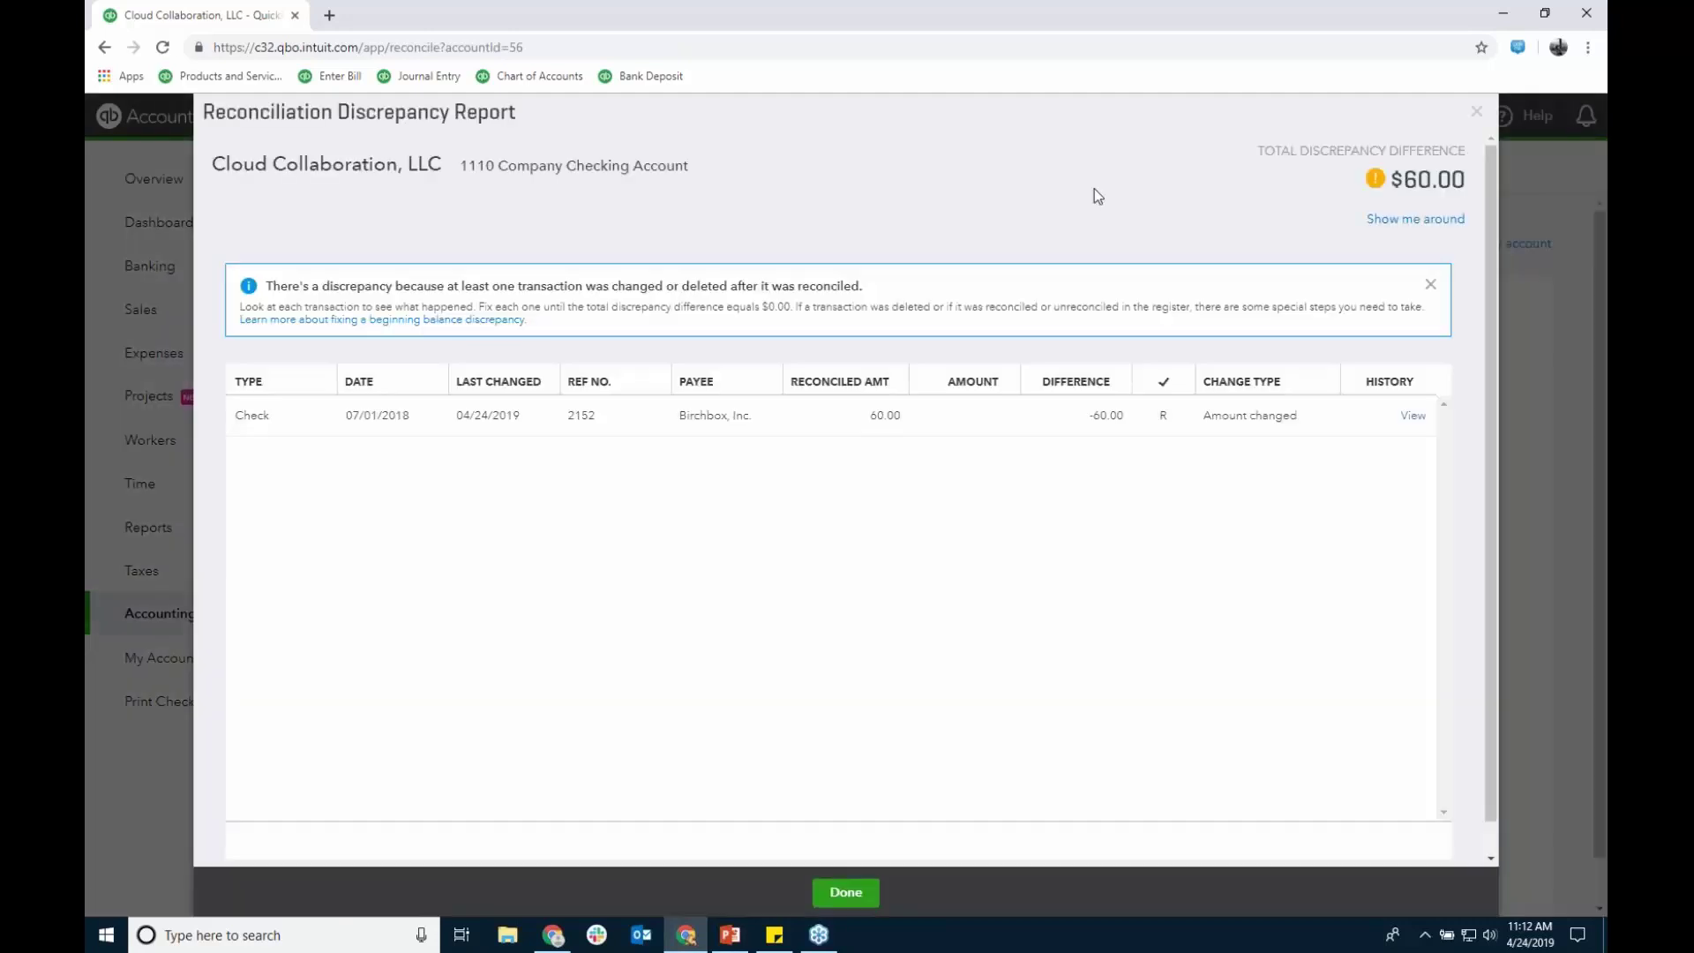
{"action": "left_click", "coordinate": [1015, 424]}
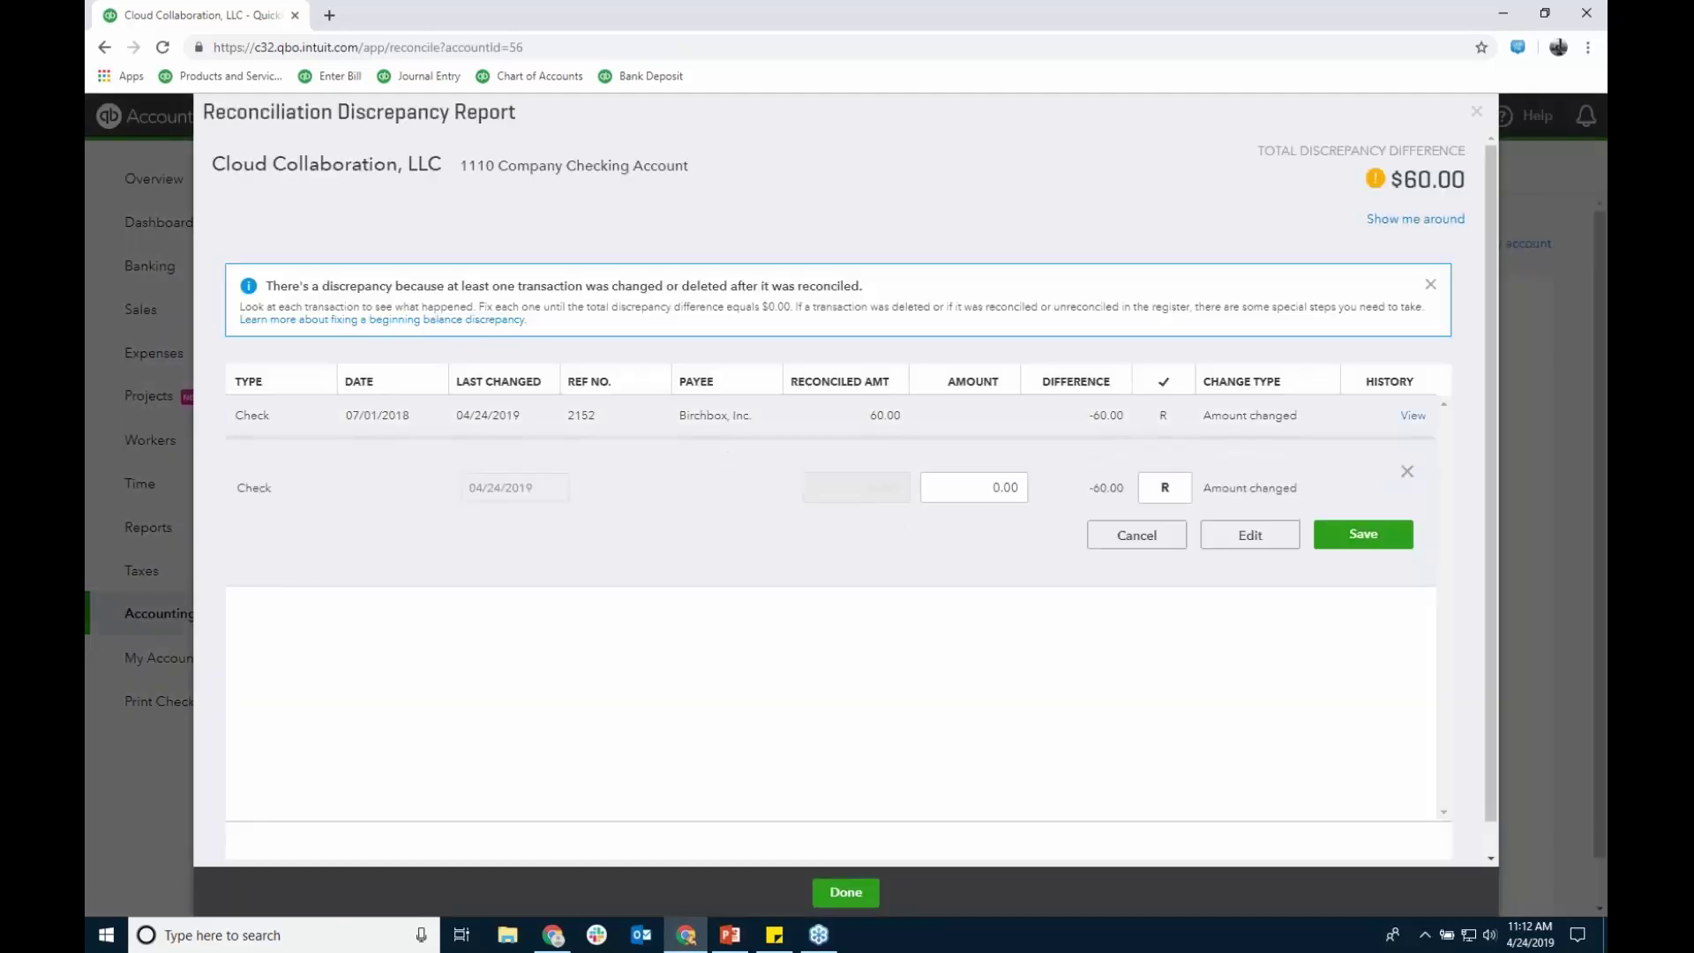
{"action": "left_click", "coordinate": [989, 498]}
{"action": "type", "text": "60"}
{"action": "left_click", "coordinate": [1170, 491]}
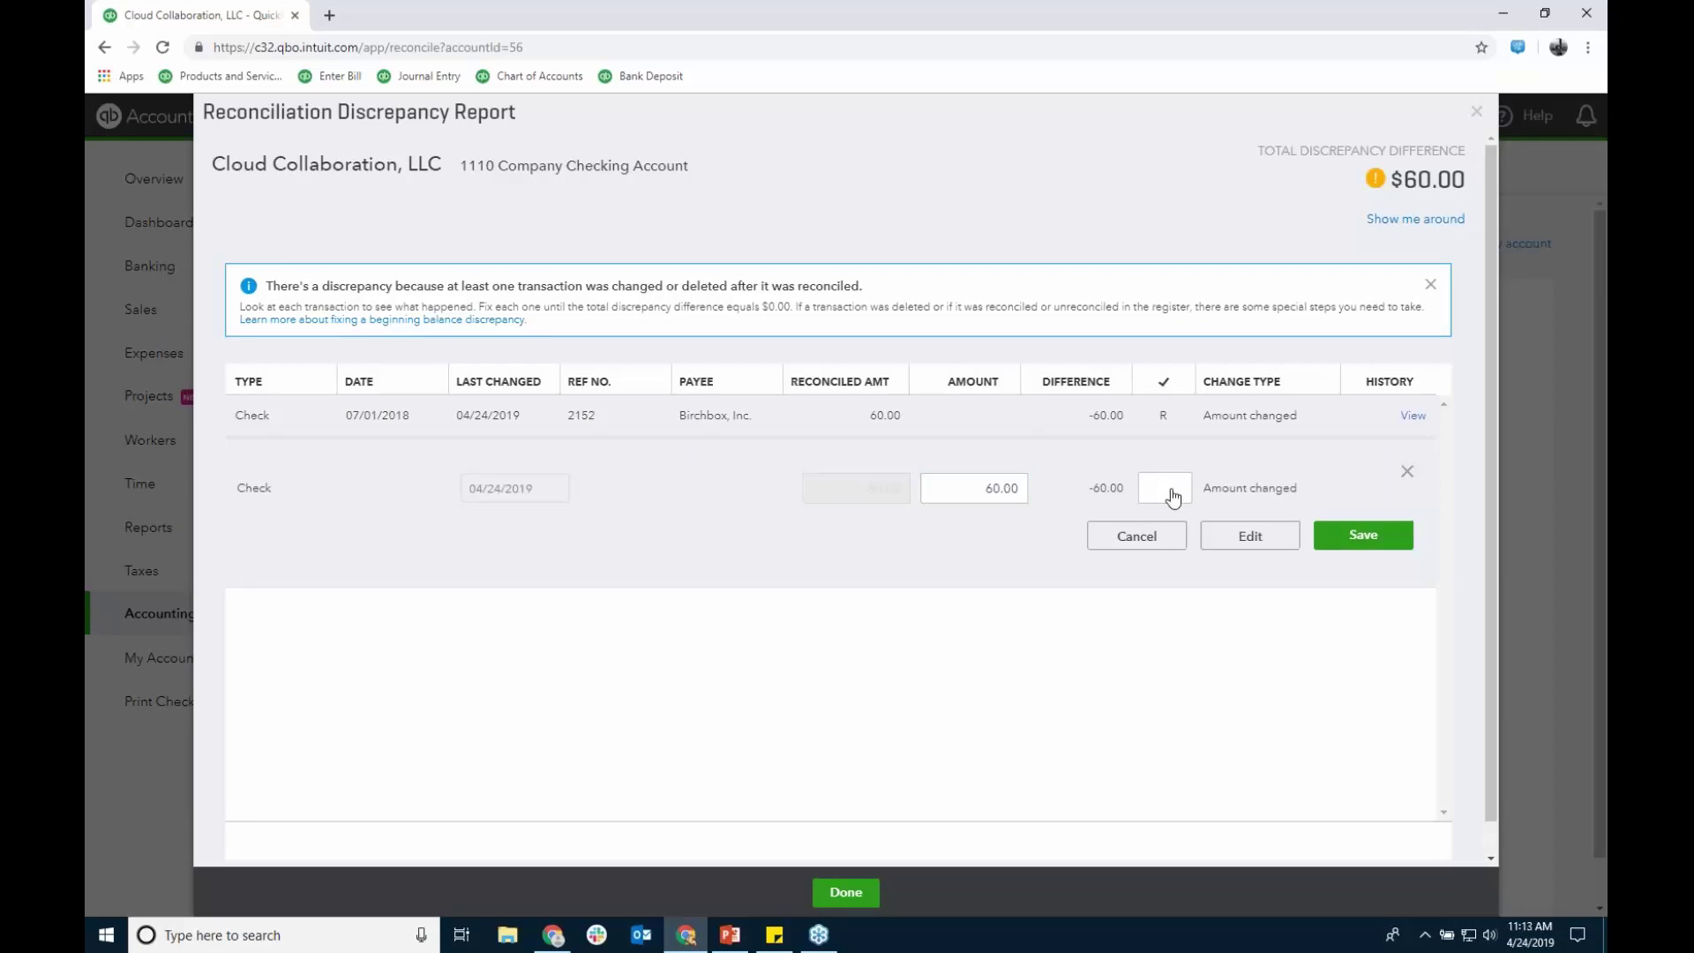
{"action": "left_click", "coordinate": [1164, 503]}
{"action": "left_click", "coordinate": [1328, 418]}
{"action": "scroll", "coordinate": [1470, 117], "scroll_direction": "down", "scroll_amount": 1}
{"action": "key", "text": "Escape"}
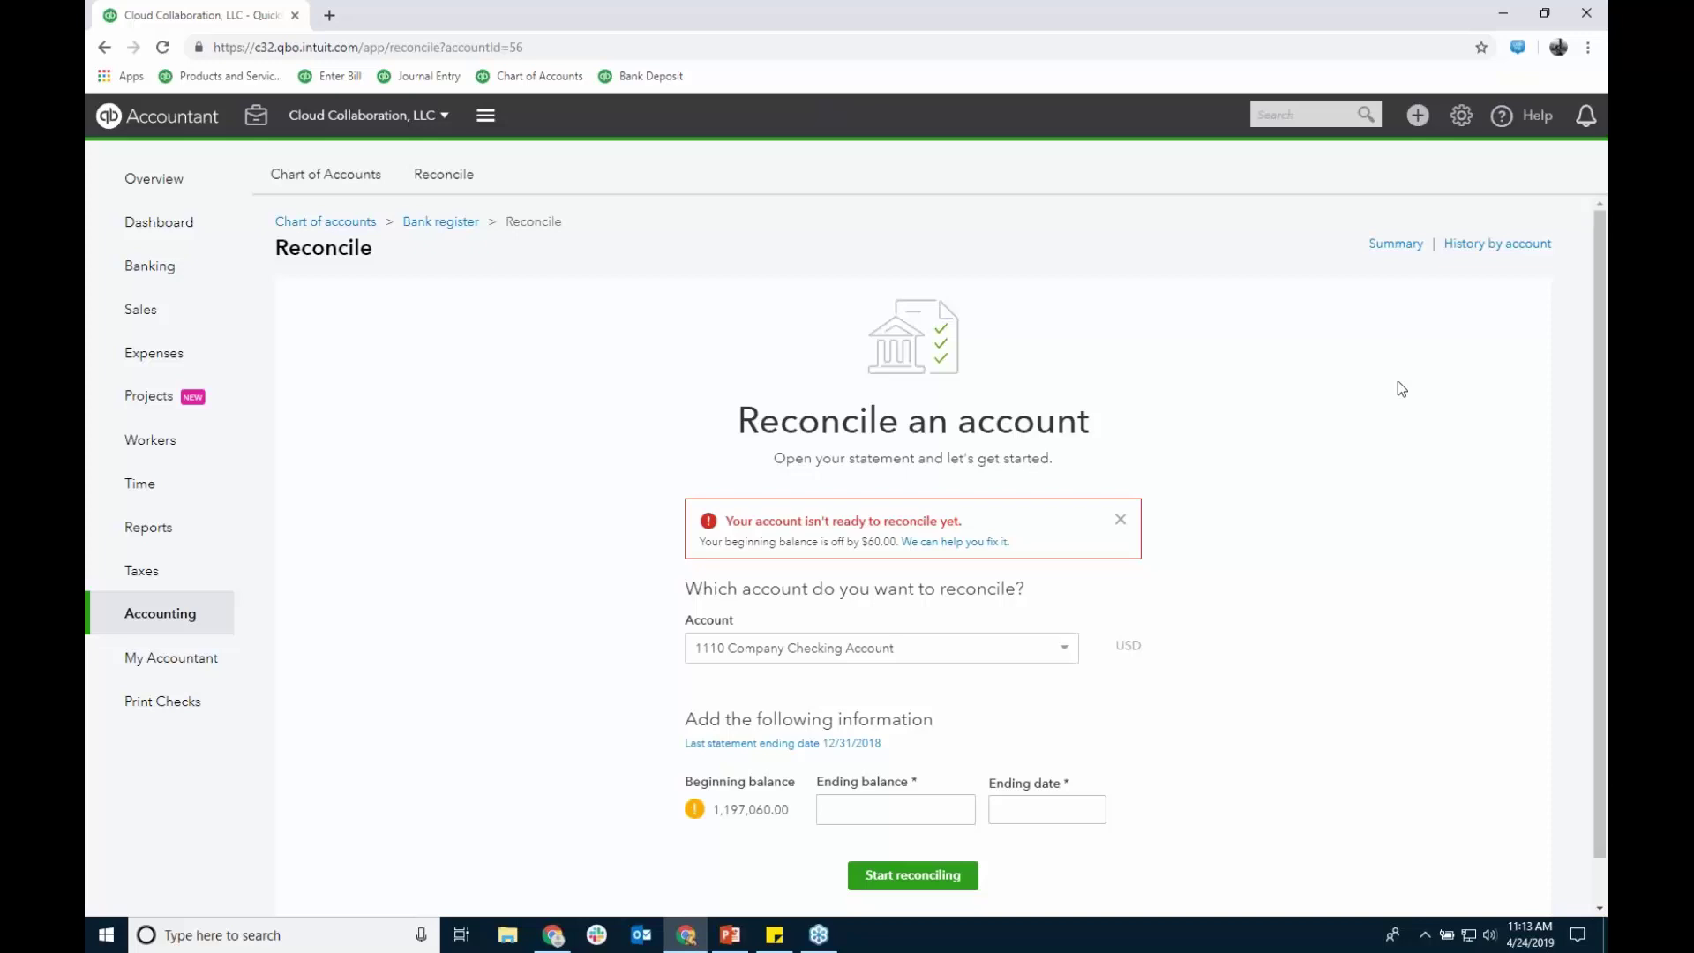
Step: Review the 2018 reconciliation history and the 12/31/2018 entry's available actions, and view the reconciliation summary
{"action": "left_click", "coordinate": [1477, 247]}
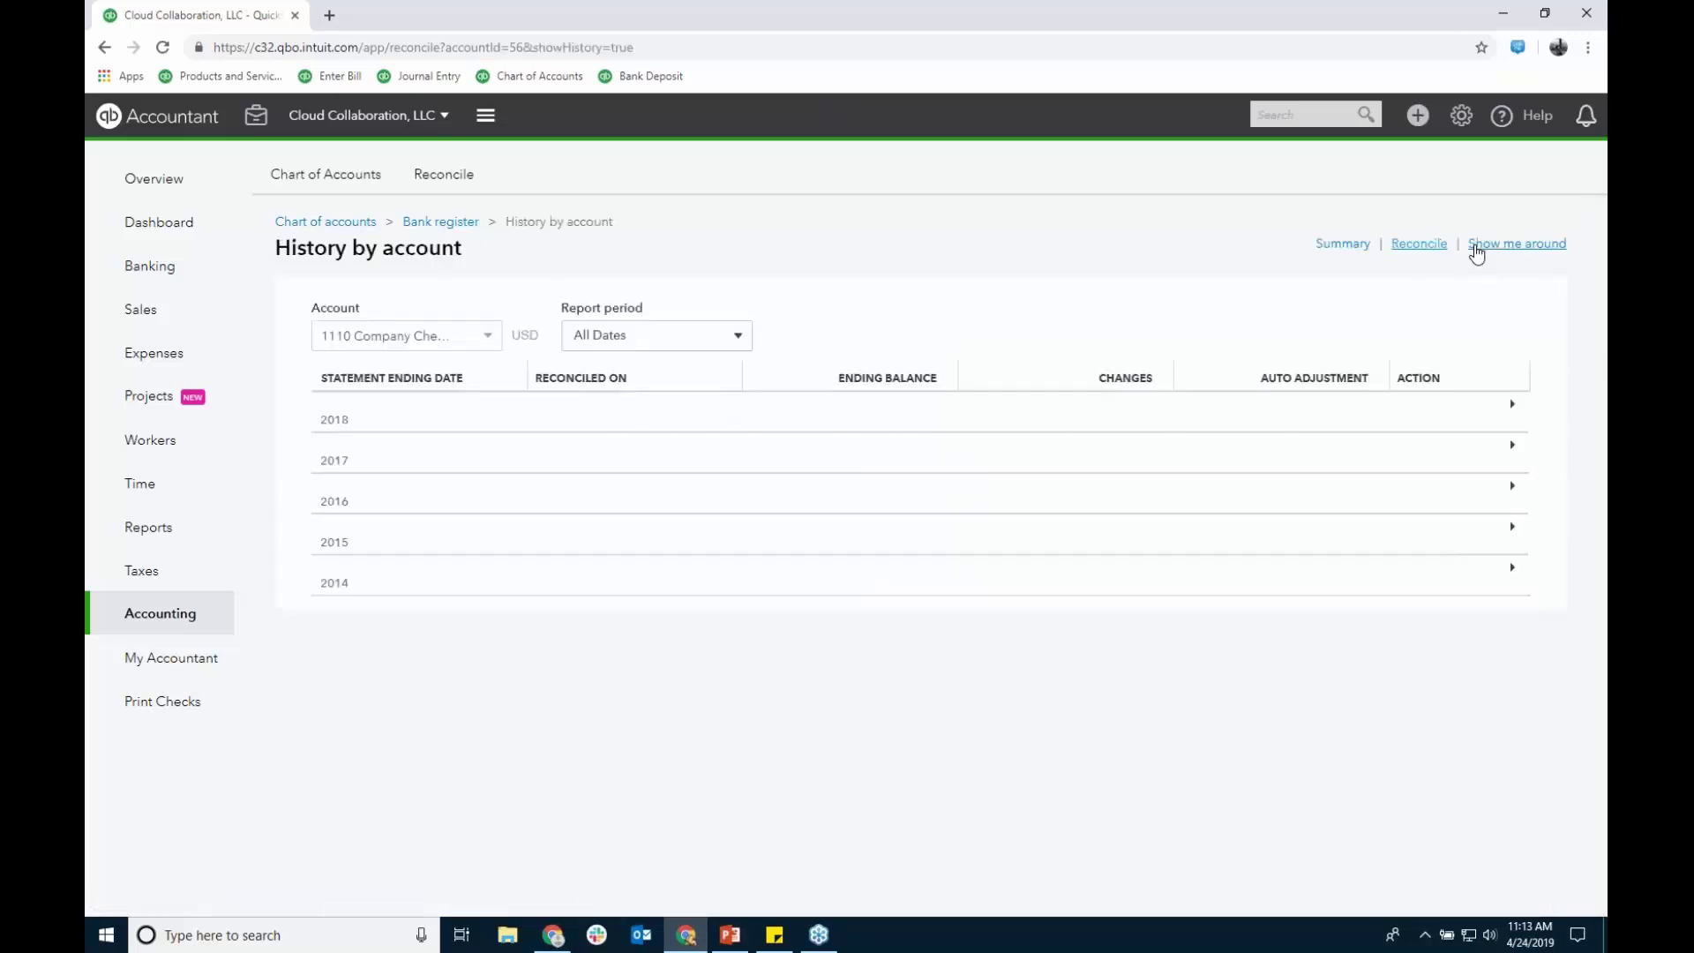
{"action": "left_click", "coordinate": [1513, 410]}
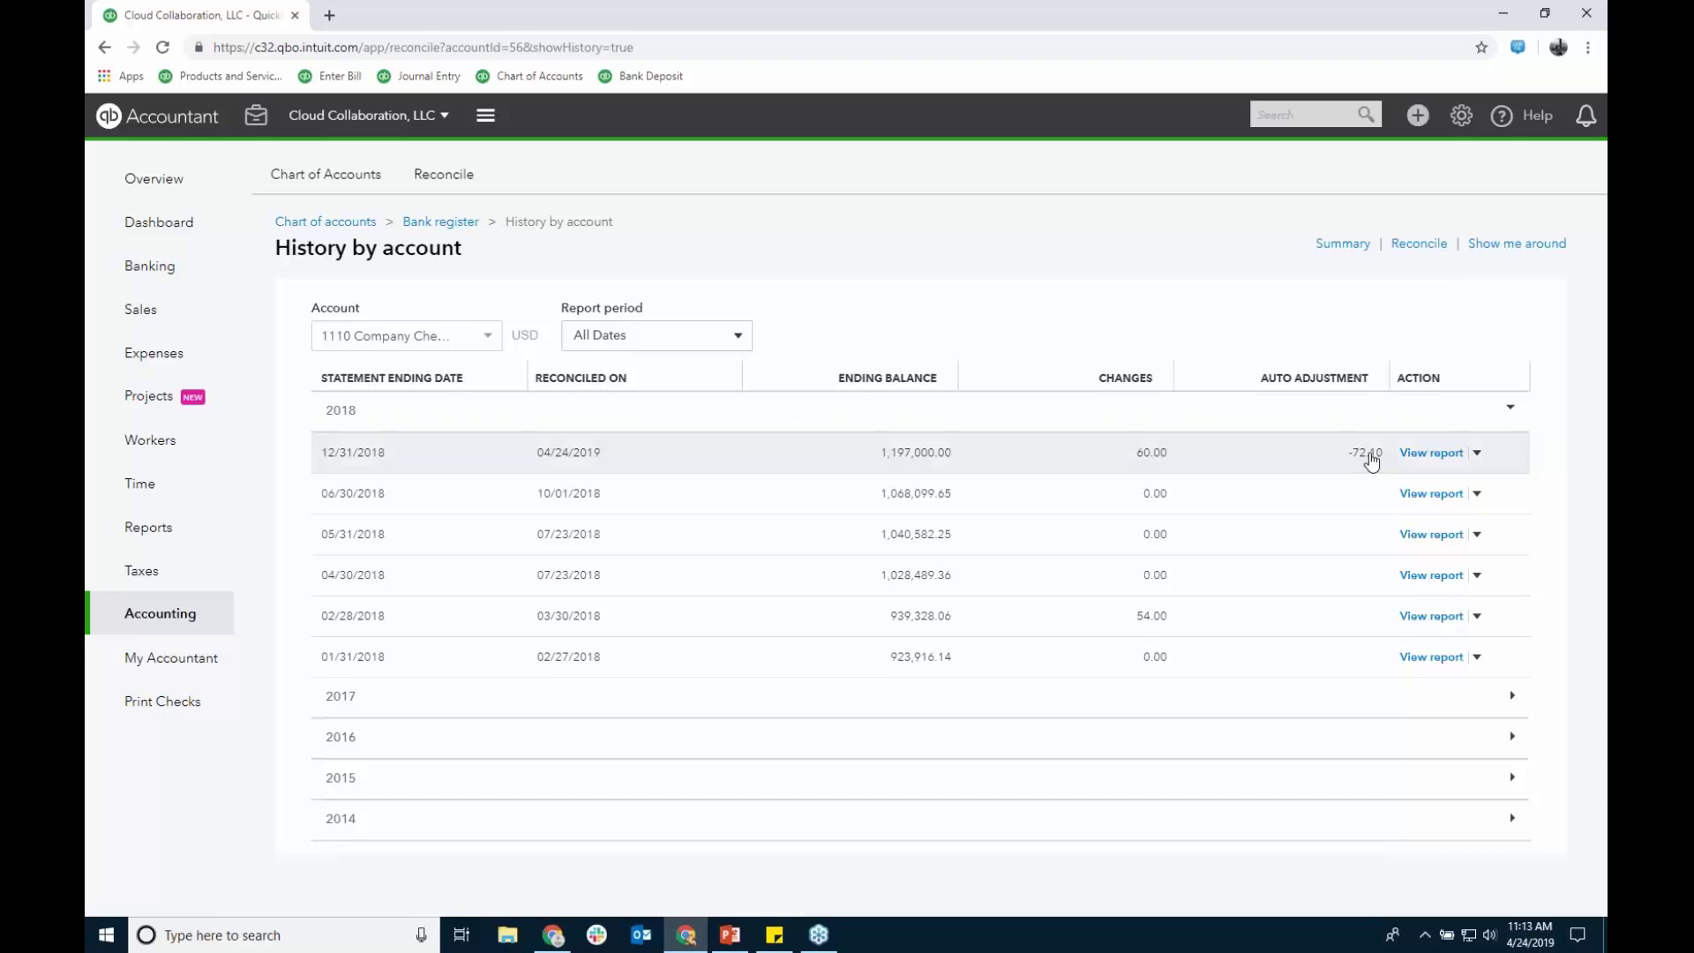
{"action": "left_click", "coordinate": [1477, 453]}
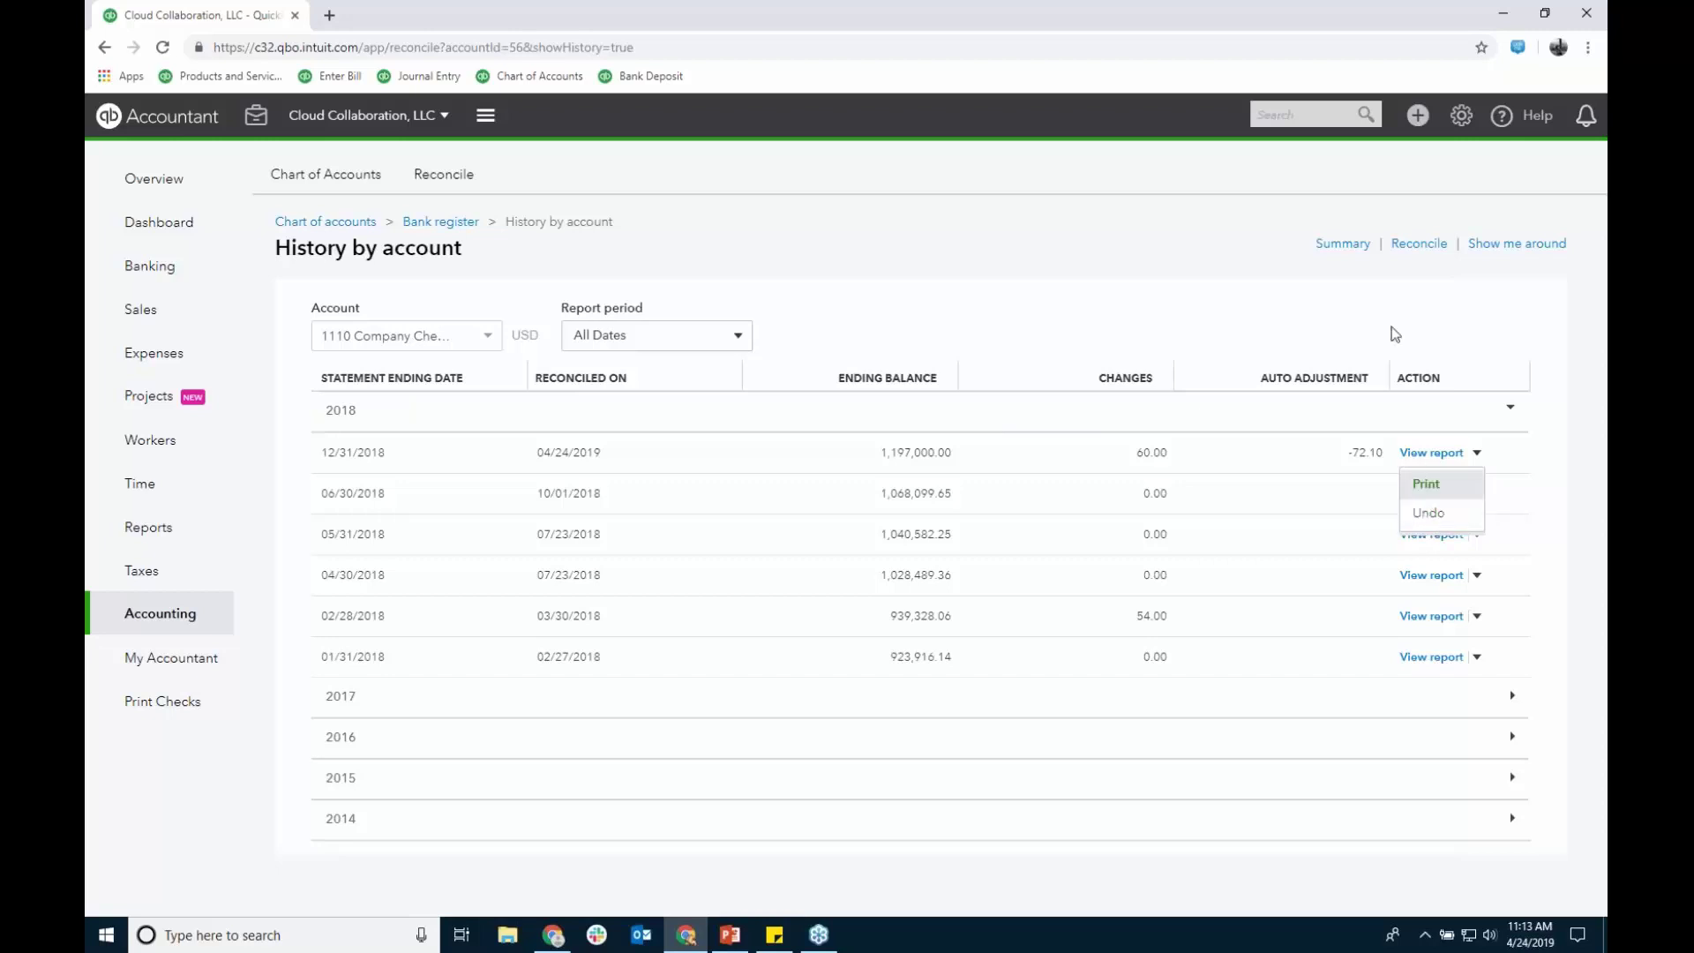
{"action": "left_click", "coordinate": [1344, 246]}
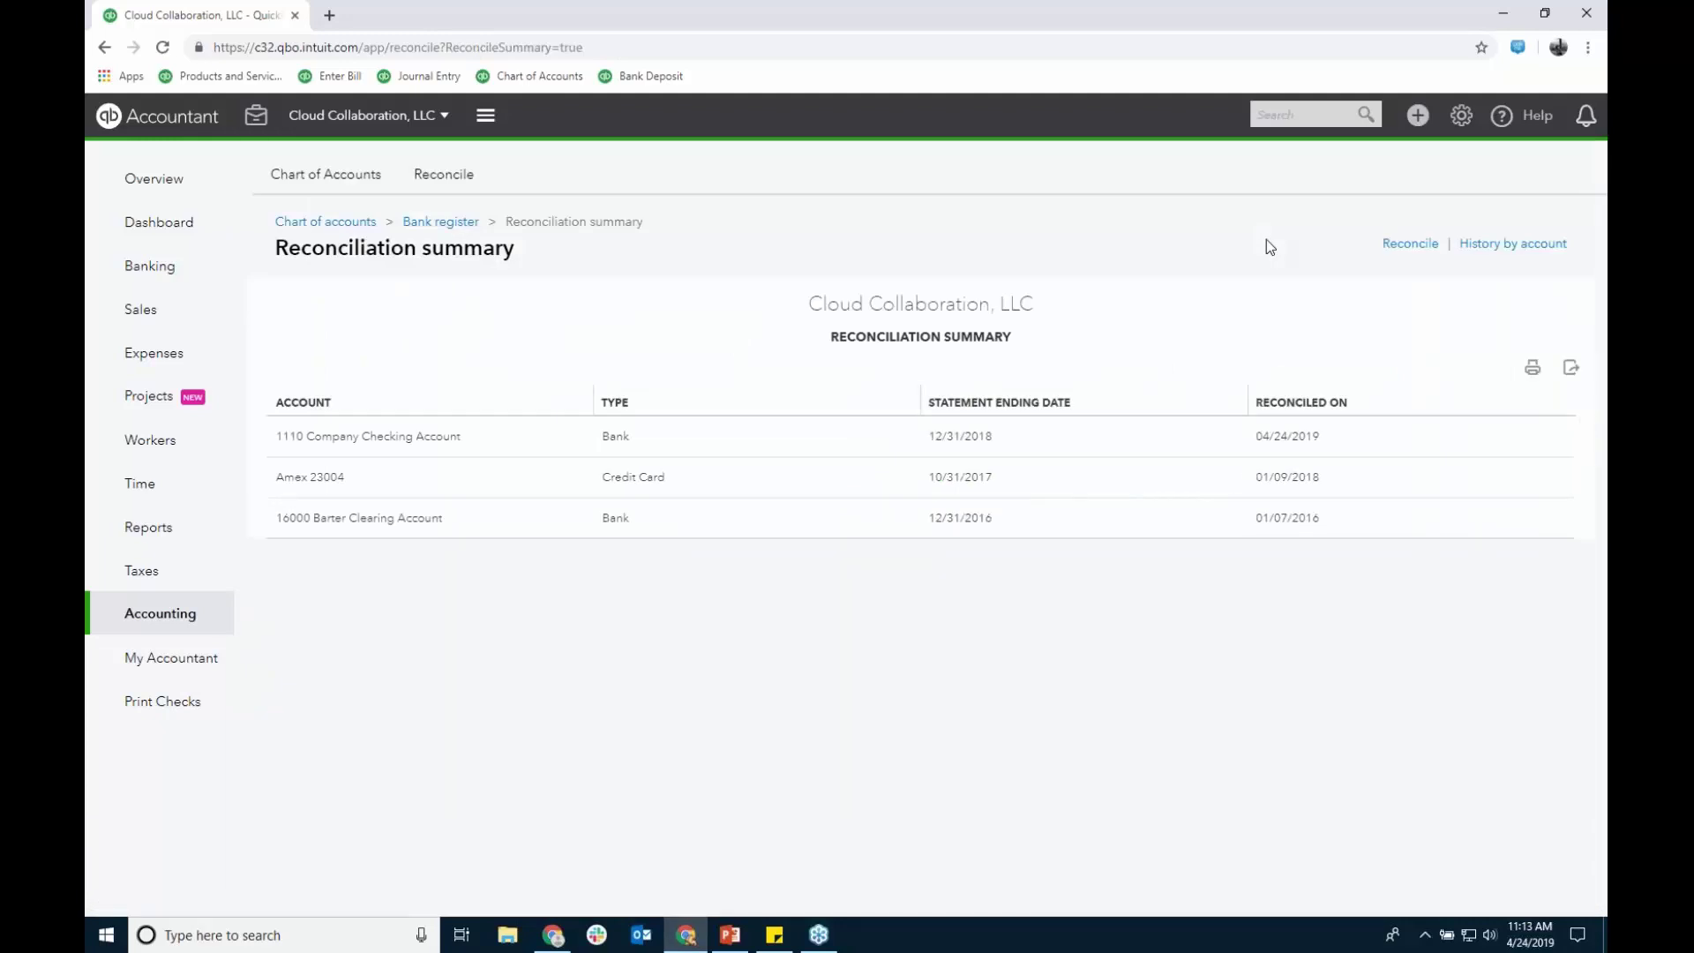
Step: Start reconciling 1110 Company Checking Account with an ending balance of 0.00 and an ending date of 01/31/2019
{"action": "left_click", "coordinate": [1403, 244]}
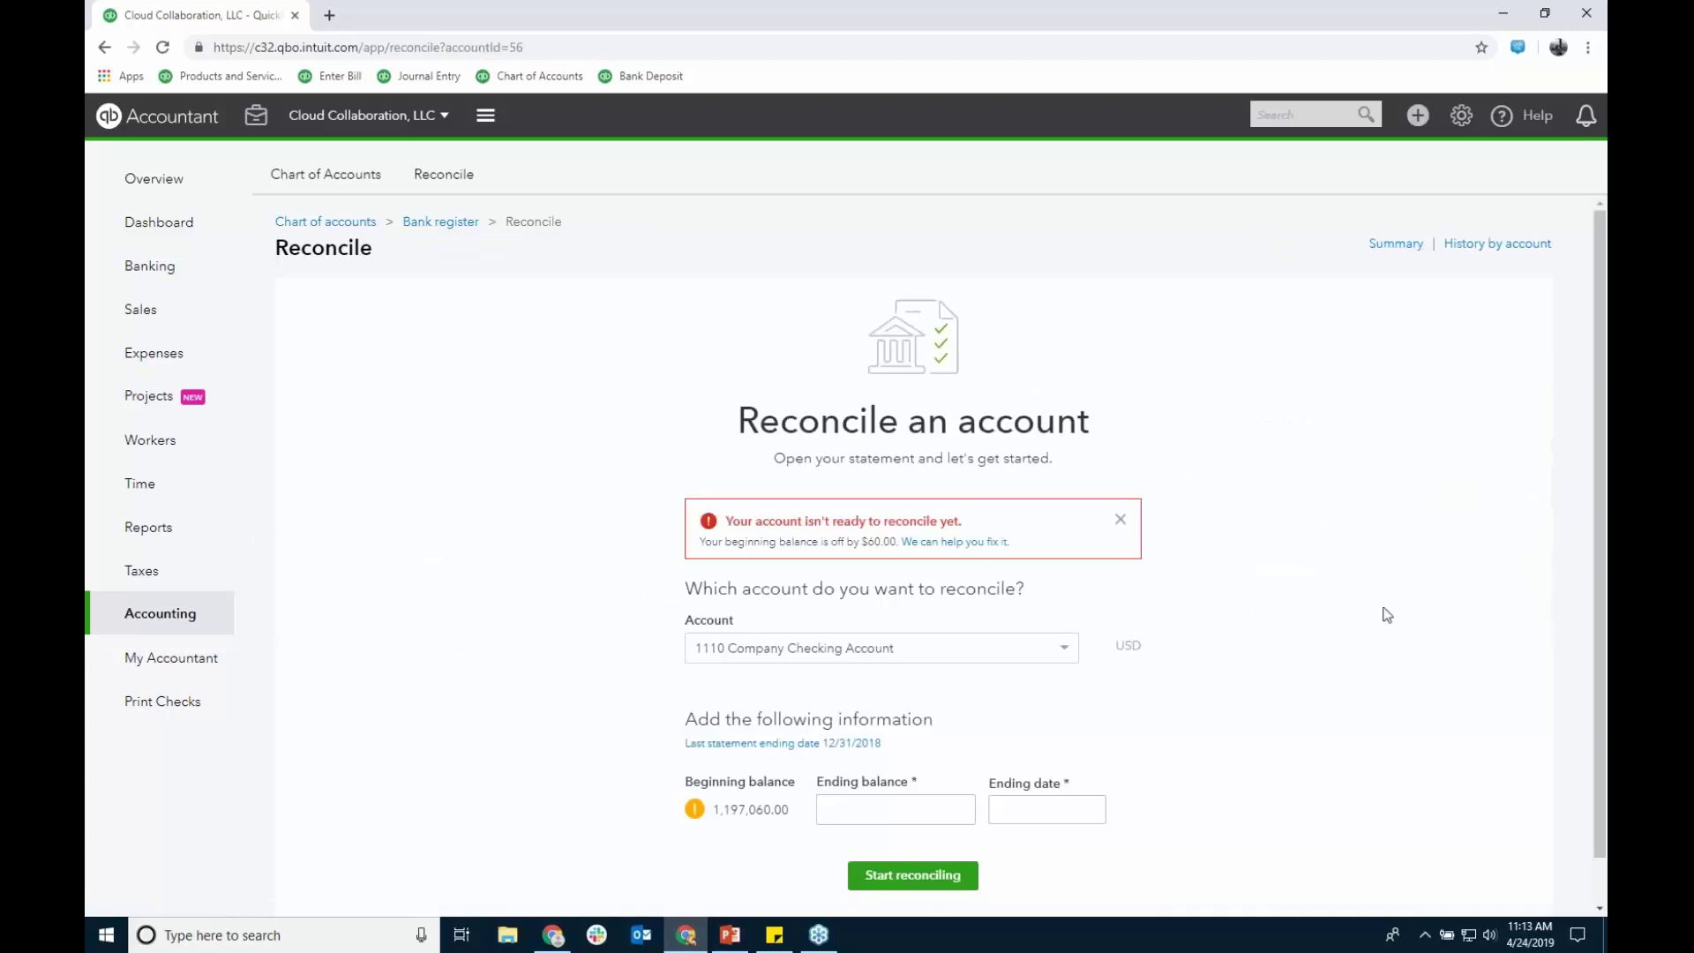
{"action": "scroll", "coordinate": [1387, 615], "scroll_direction": "down", "scroll_amount": 1}
{"action": "left_click", "coordinate": [892, 760]}
{"action": "left_click", "coordinate": [1047, 761]}
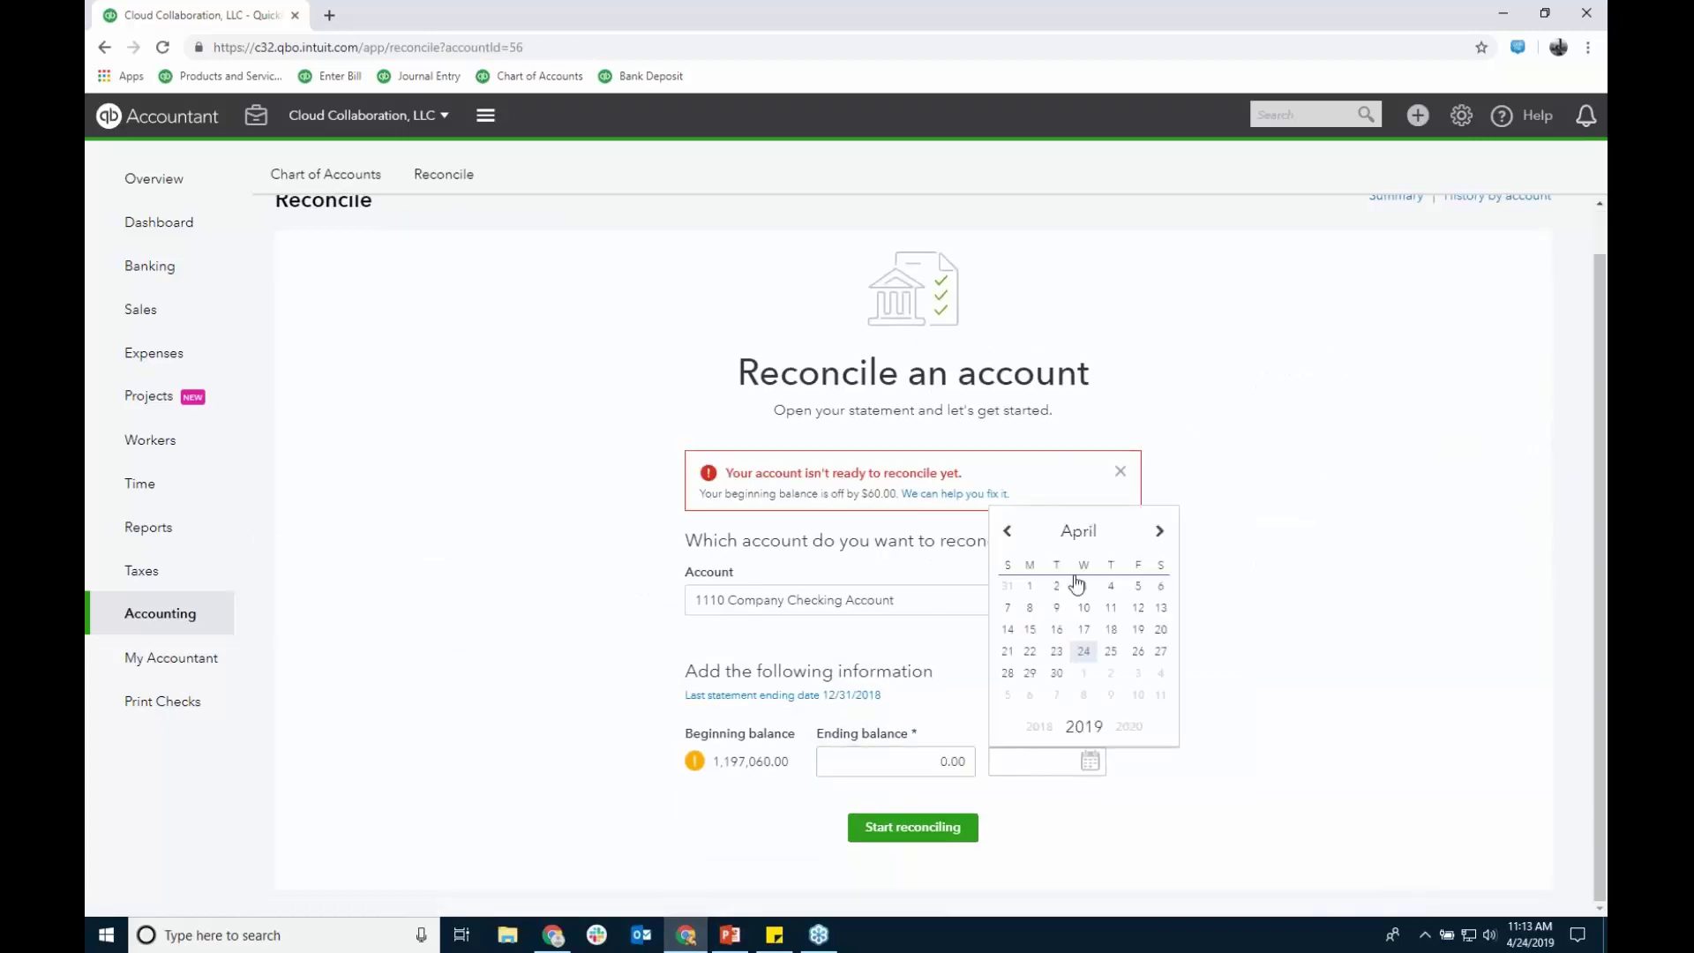
{"action": "left_click", "coordinate": [1008, 532]}
{"action": "left_click", "coordinate": [1008, 532]}
{"action": "left_click", "coordinate": [1009, 532]}
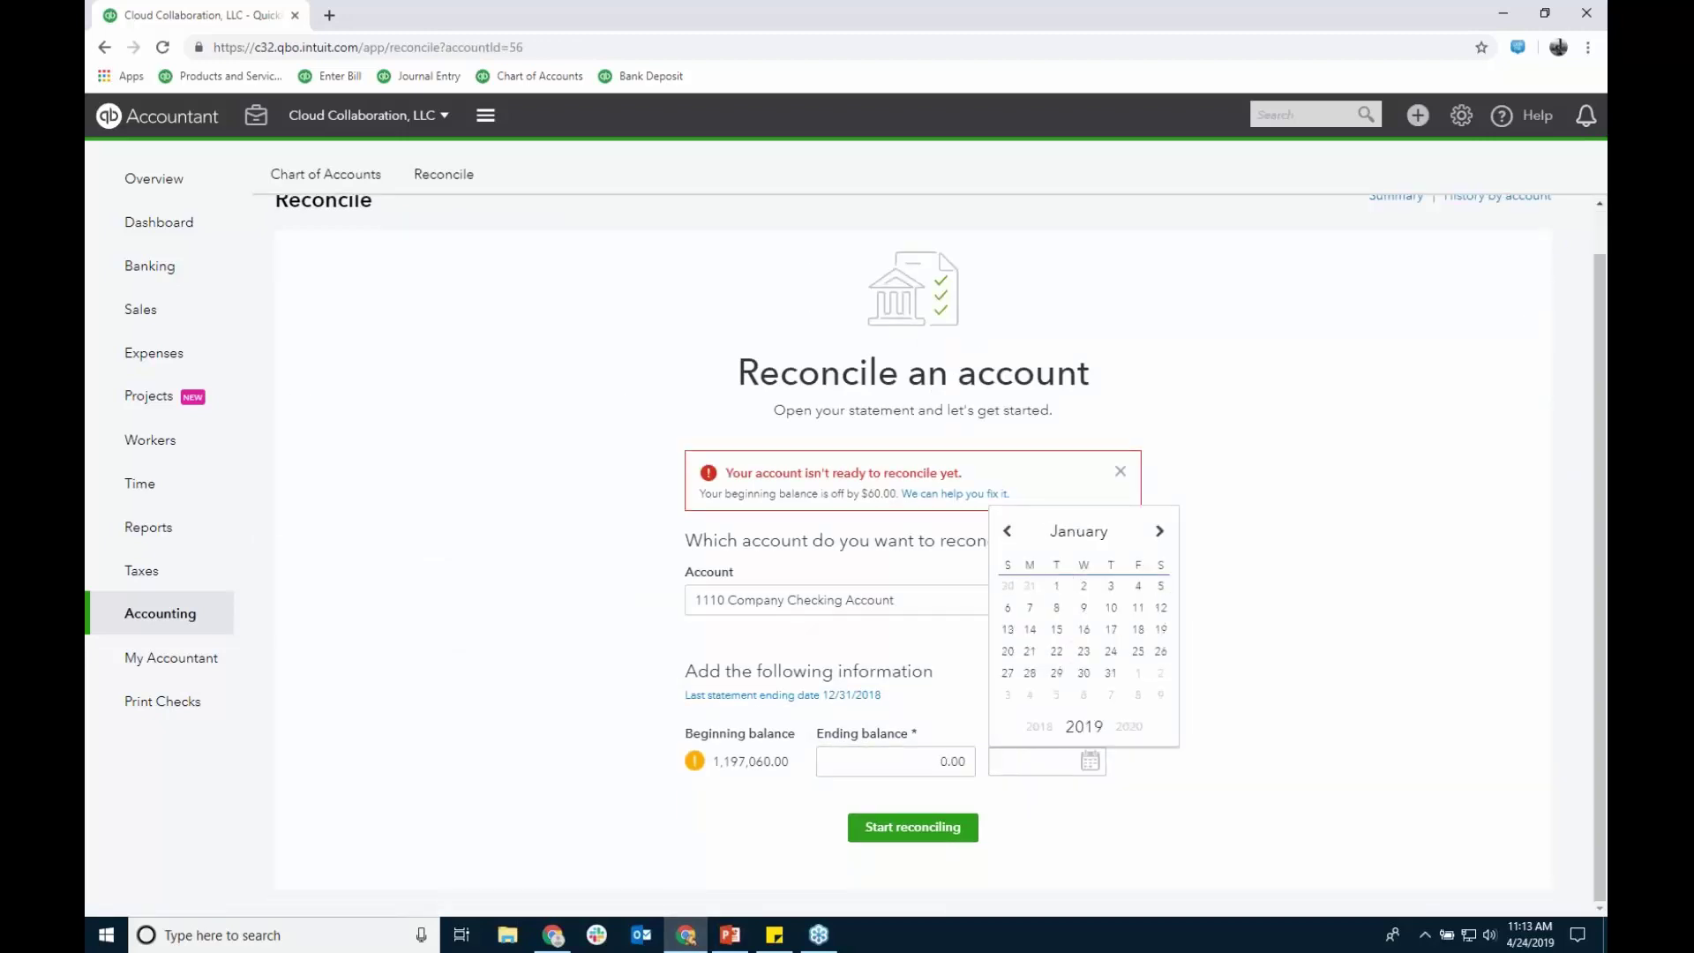
{"action": "left_click", "coordinate": [1099, 679]}
{"action": "left_click", "coordinate": [944, 827]}
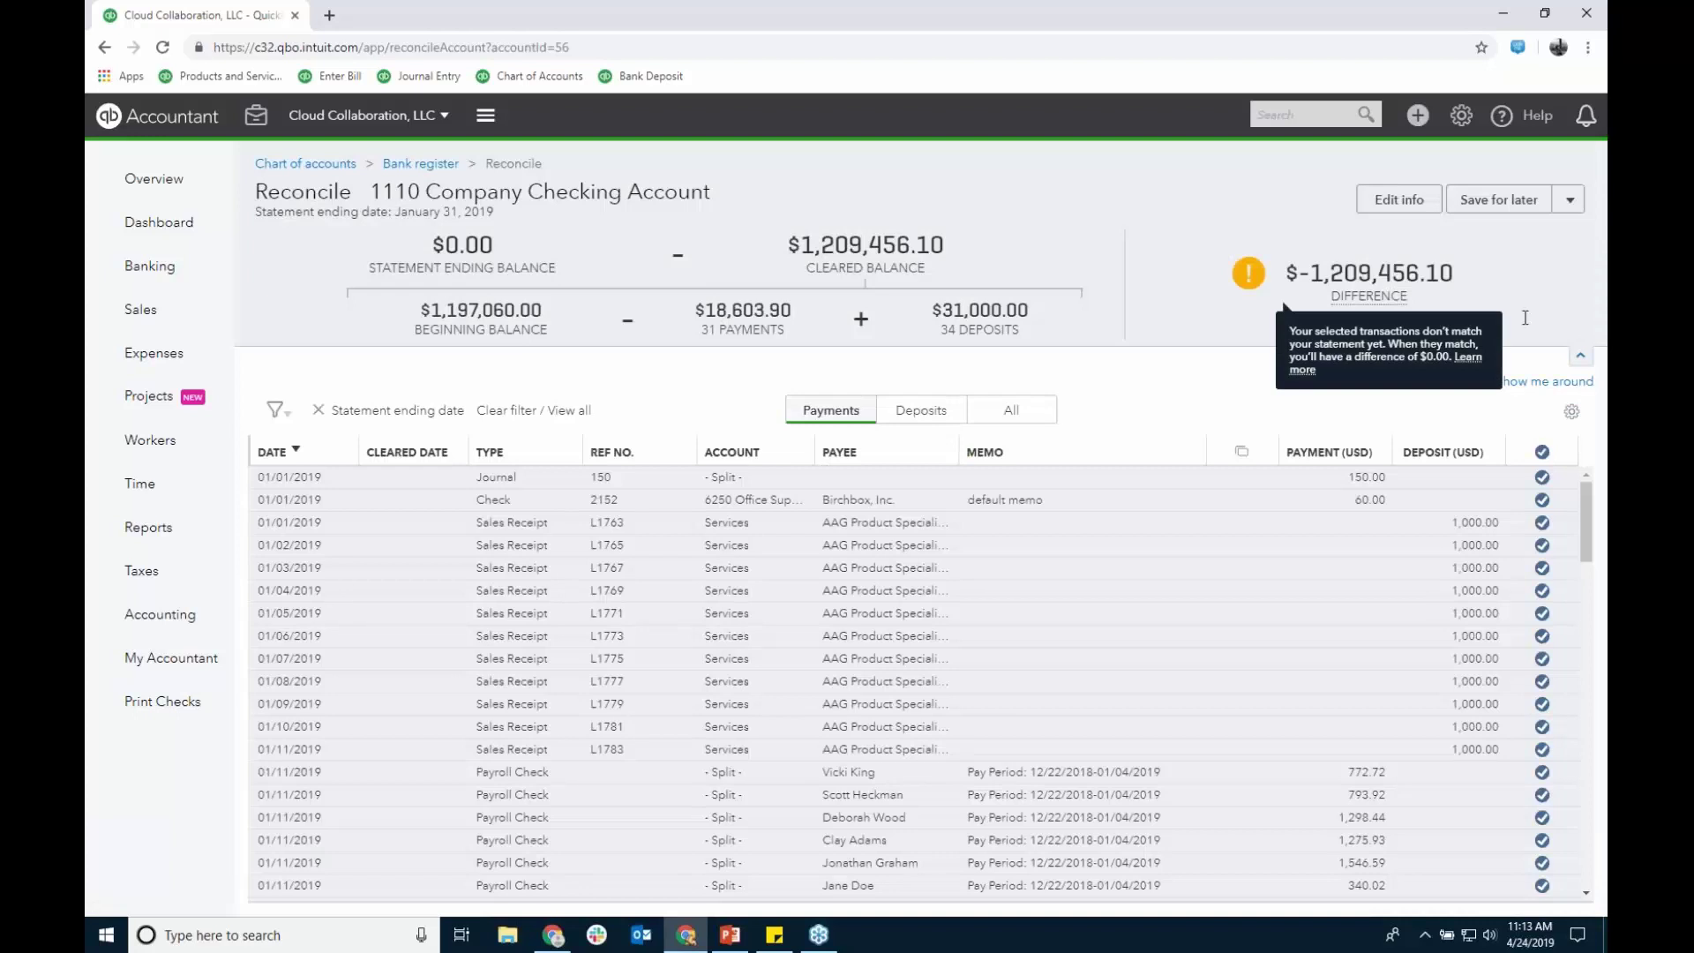
Step: Collapse the reconciliation's balance header and look through the transaction filter and column display options
{"action": "left_click", "coordinate": [1581, 357]}
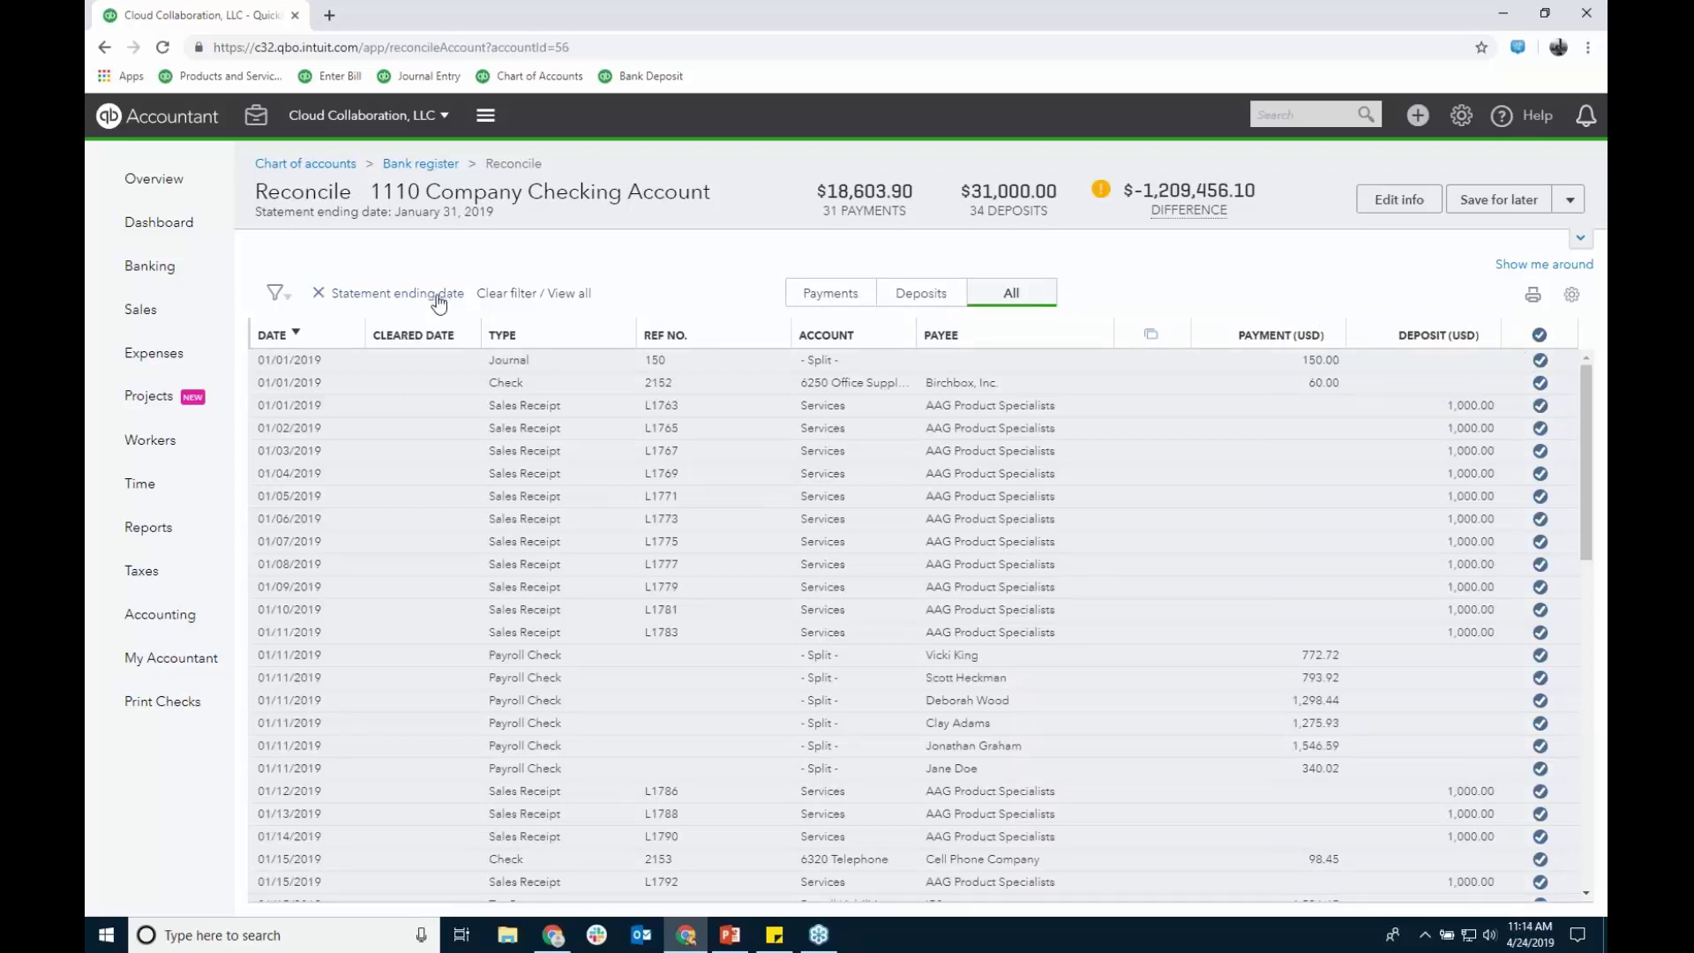
{"action": "left_click", "coordinate": [279, 296]}
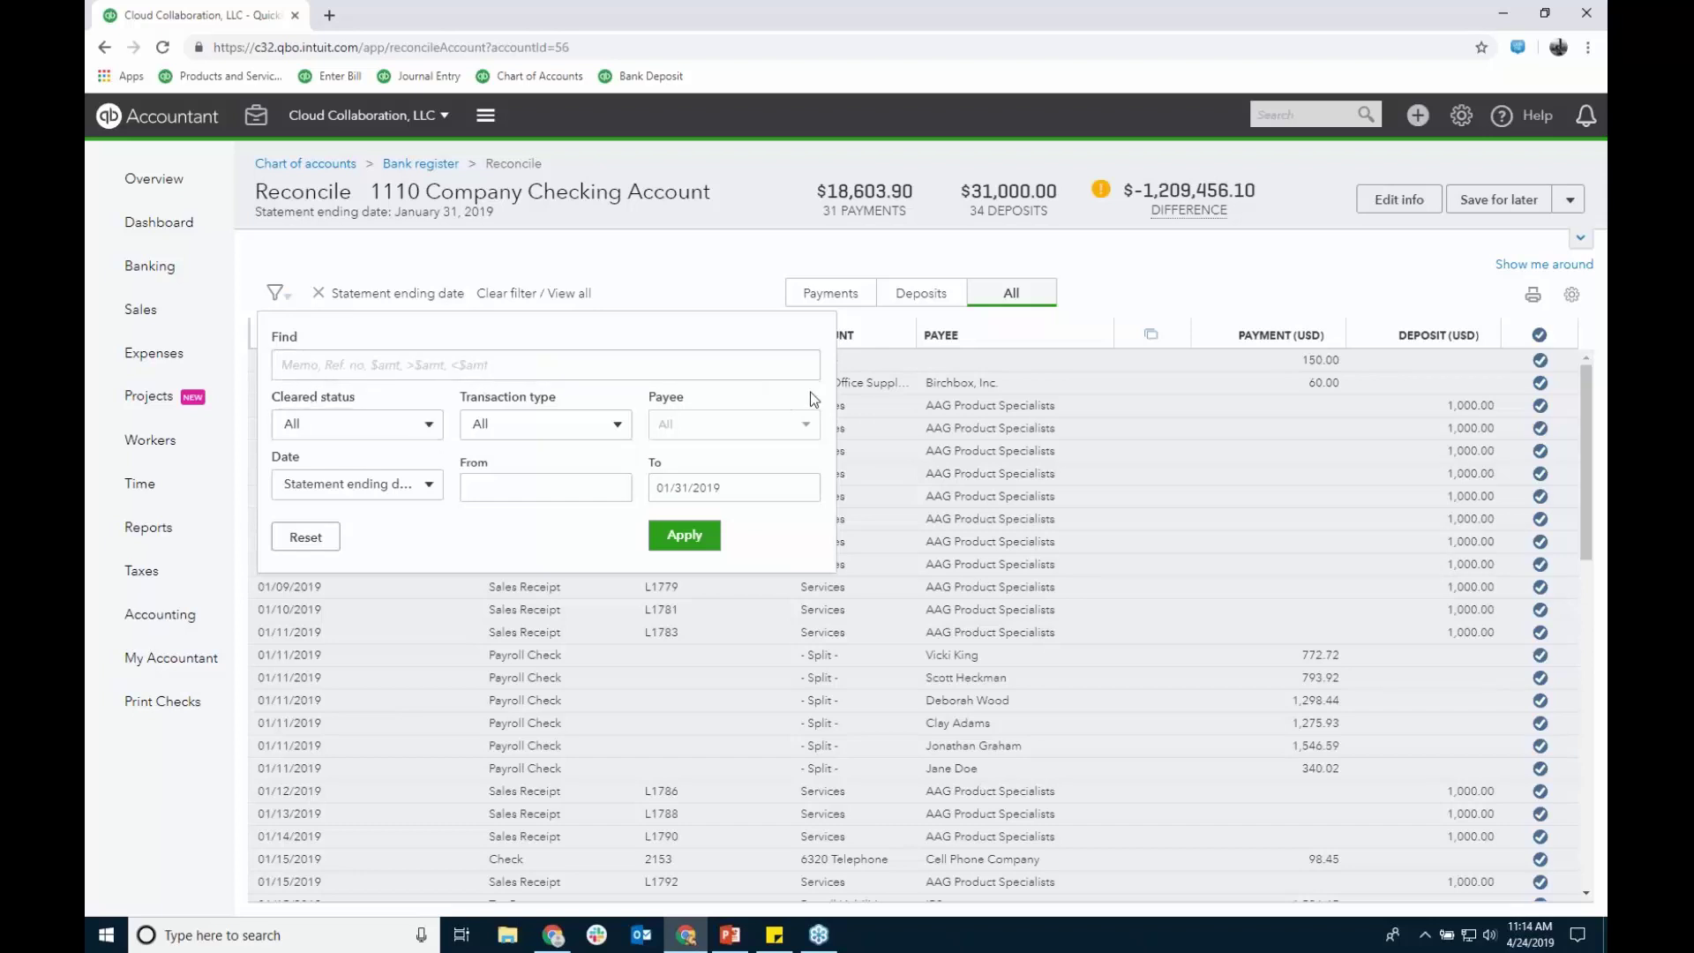
{"action": "left_click", "coordinate": [727, 276]}
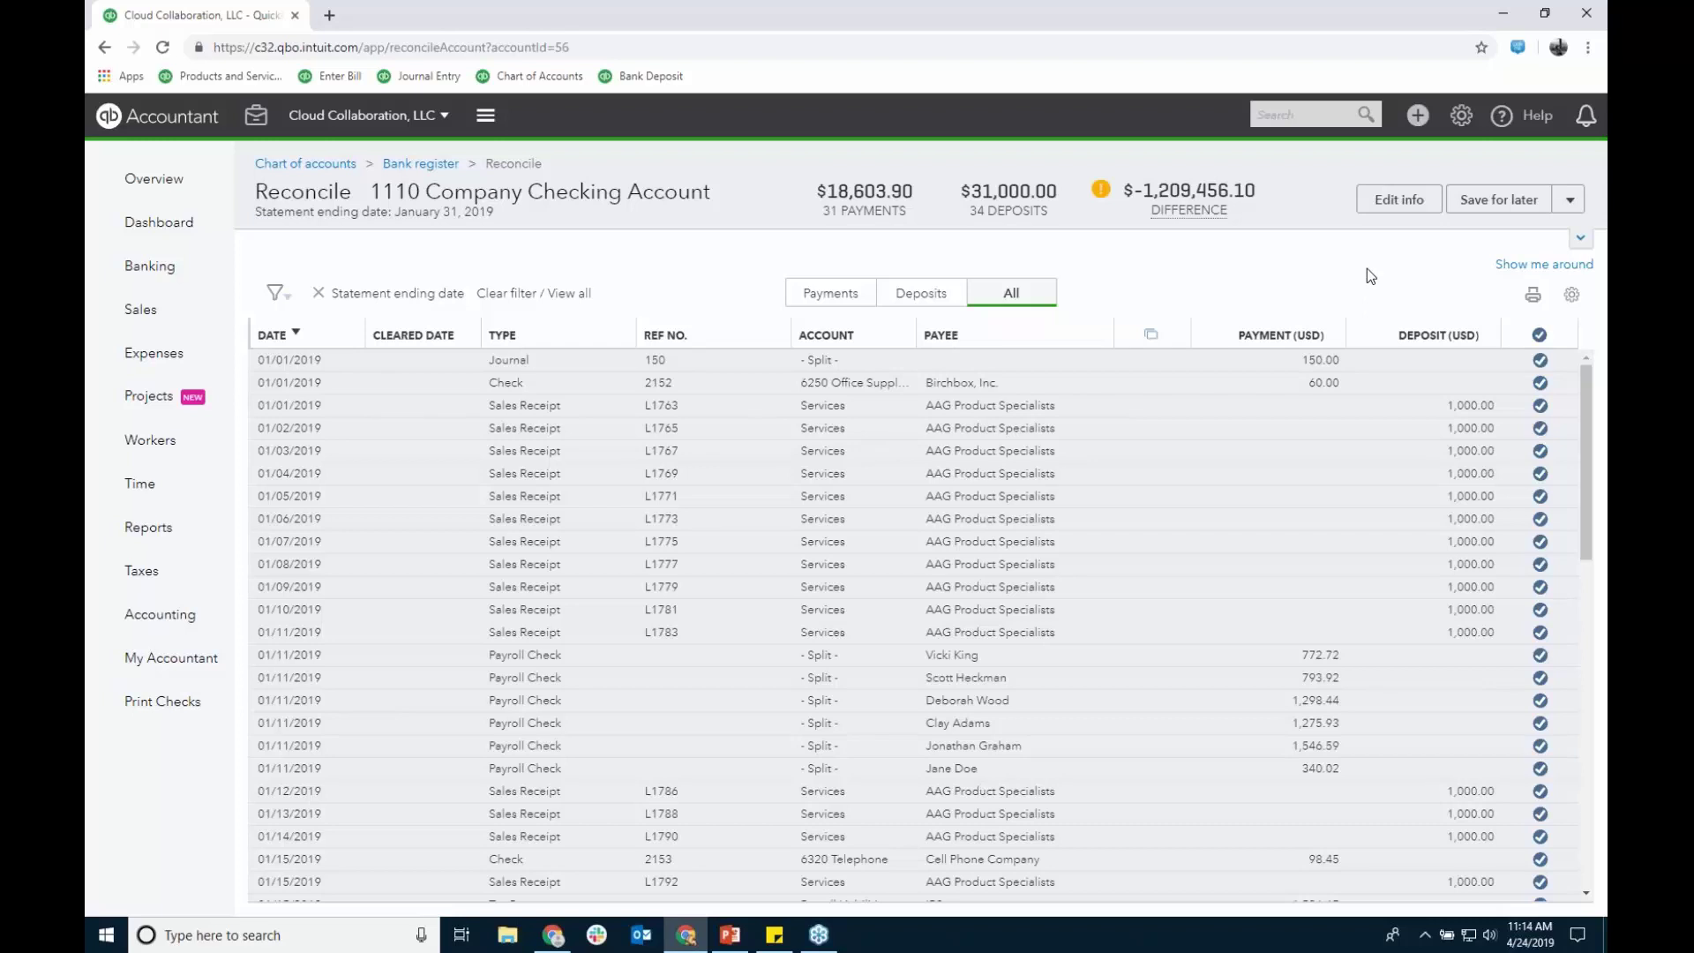
{"action": "left_click", "coordinate": [1571, 297]}
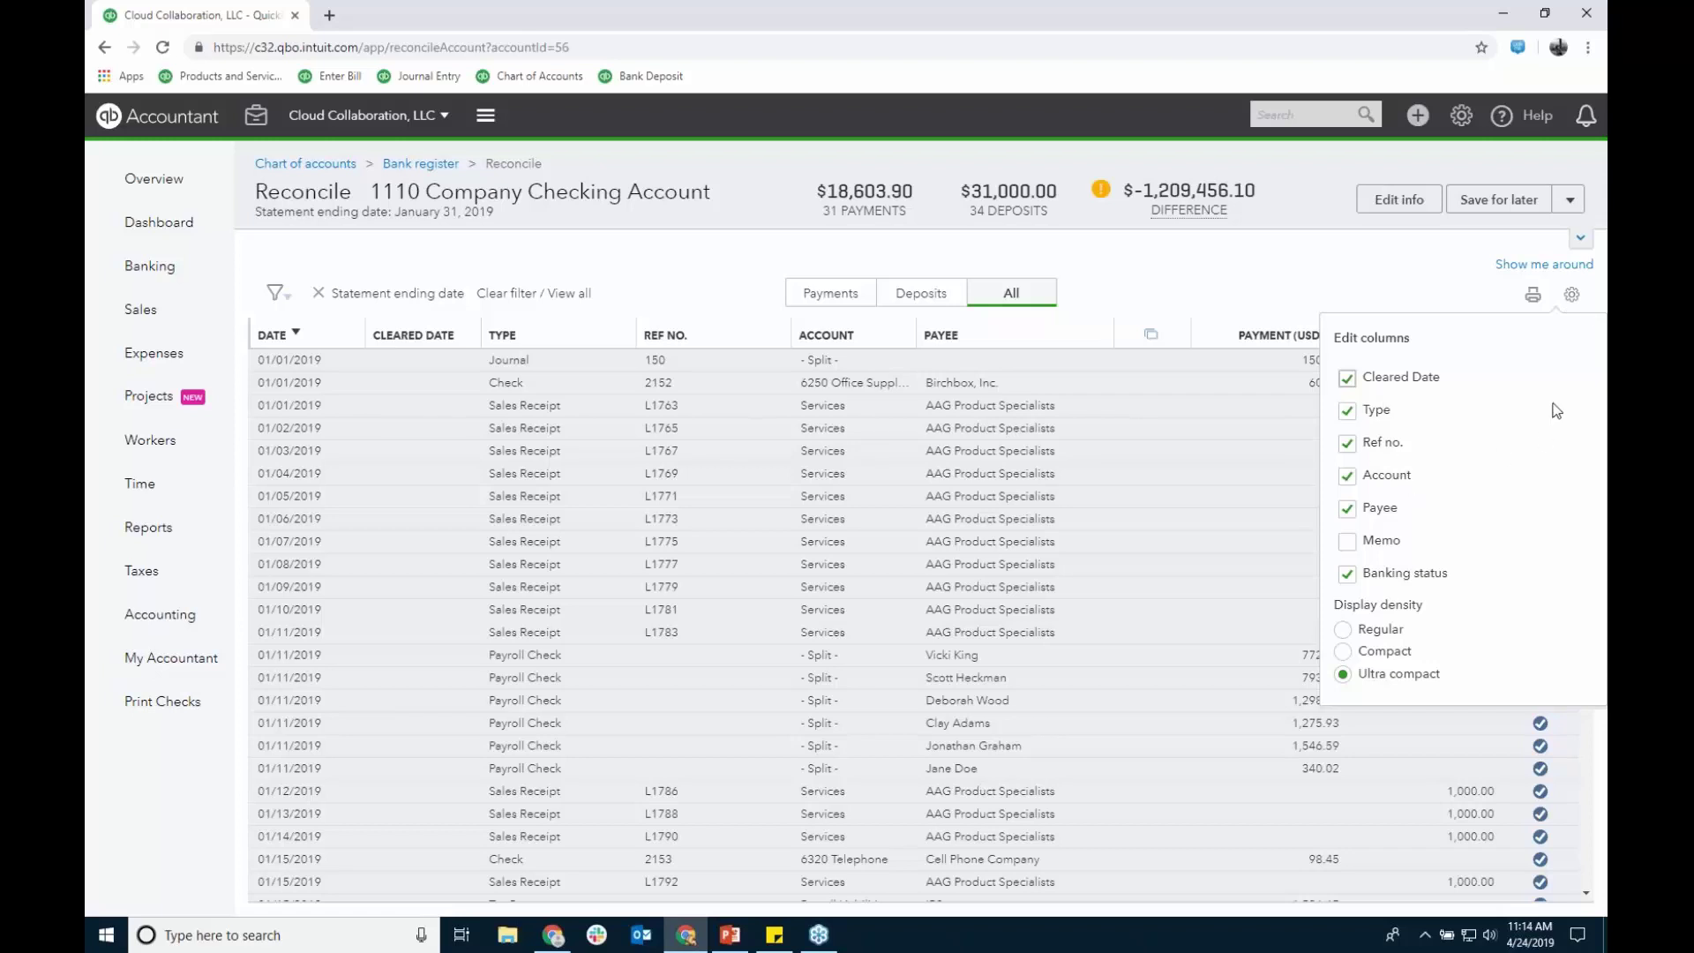
Step: Go through the Banking page to the bank rules and open the Google rule for editing
{"action": "mouse_move", "coordinate": [170, 280]}
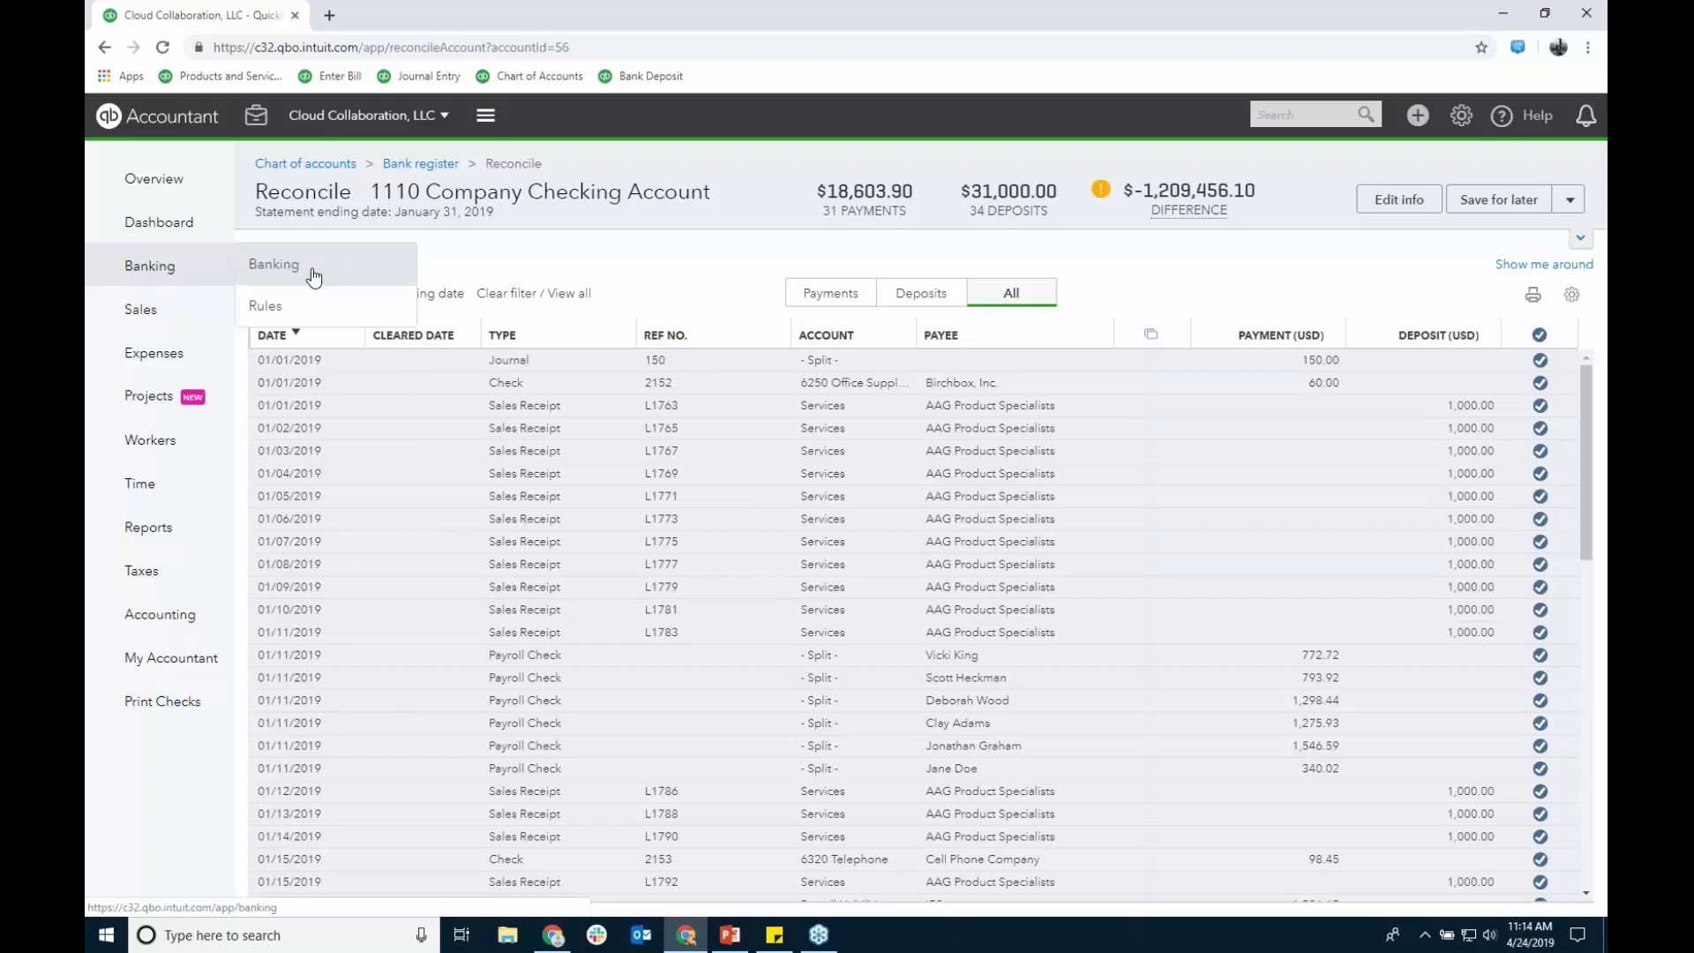
{"action": "left_click", "coordinate": [313, 277]}
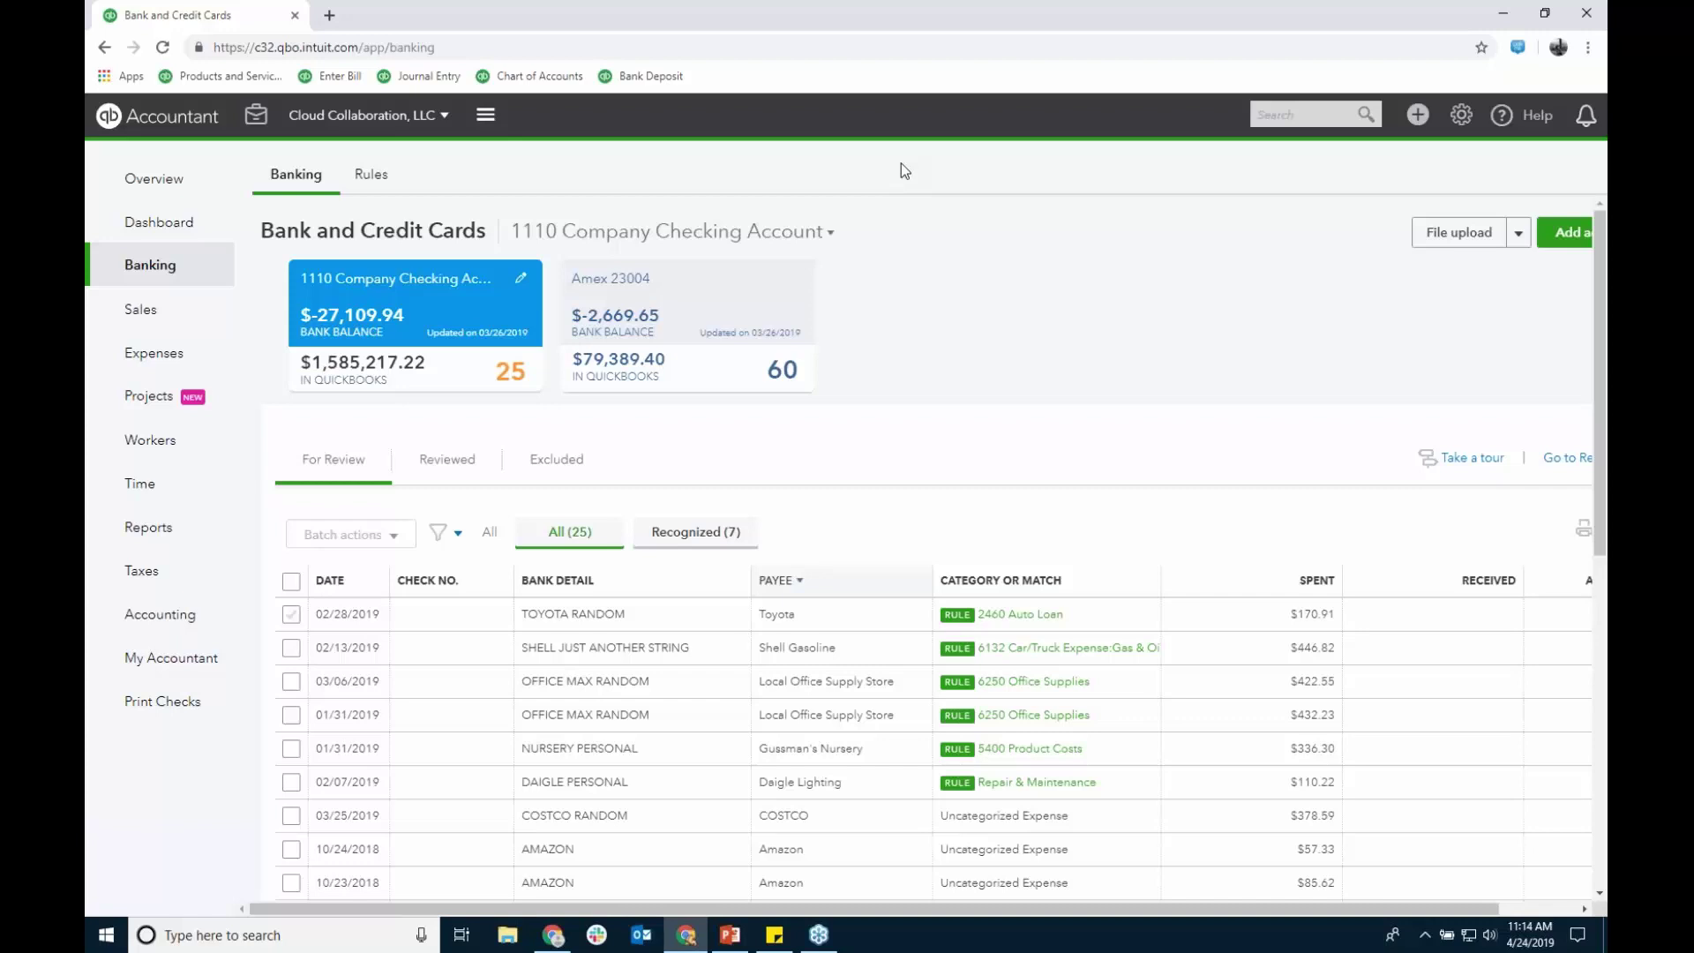
{"action": "left_click", "coordinate": [384, 179]}
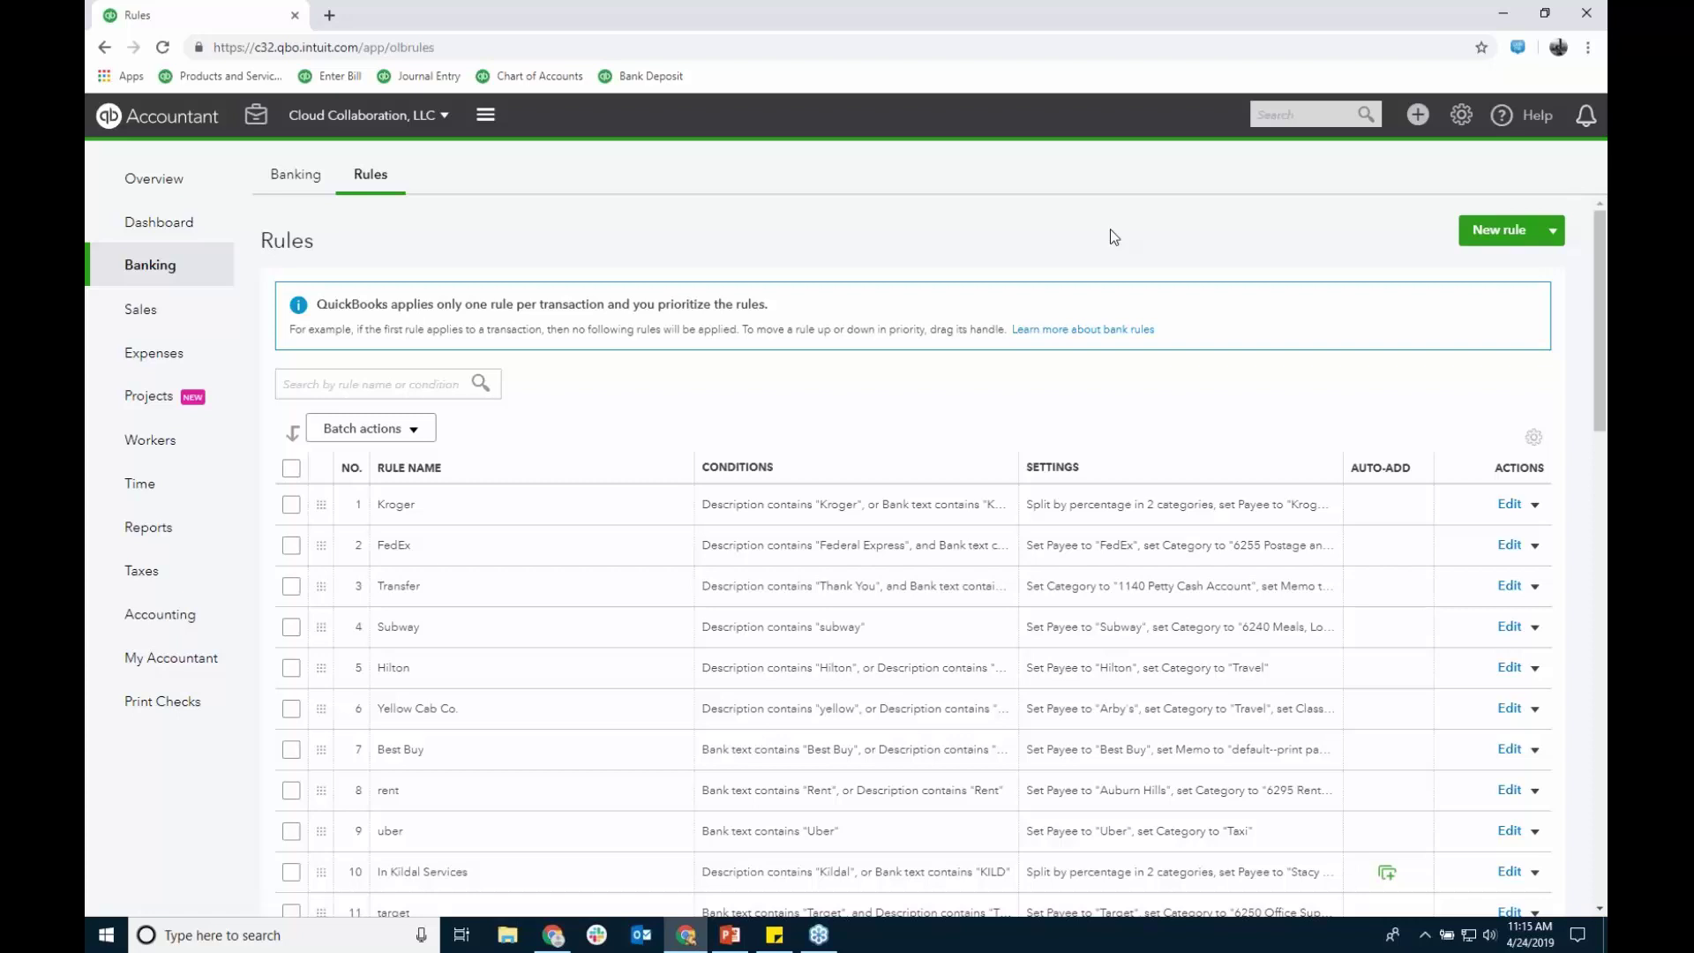
{"action": "scroll", "coordinate": [979, 552], "scroll_direction": "down", "scroll_amount": 4}
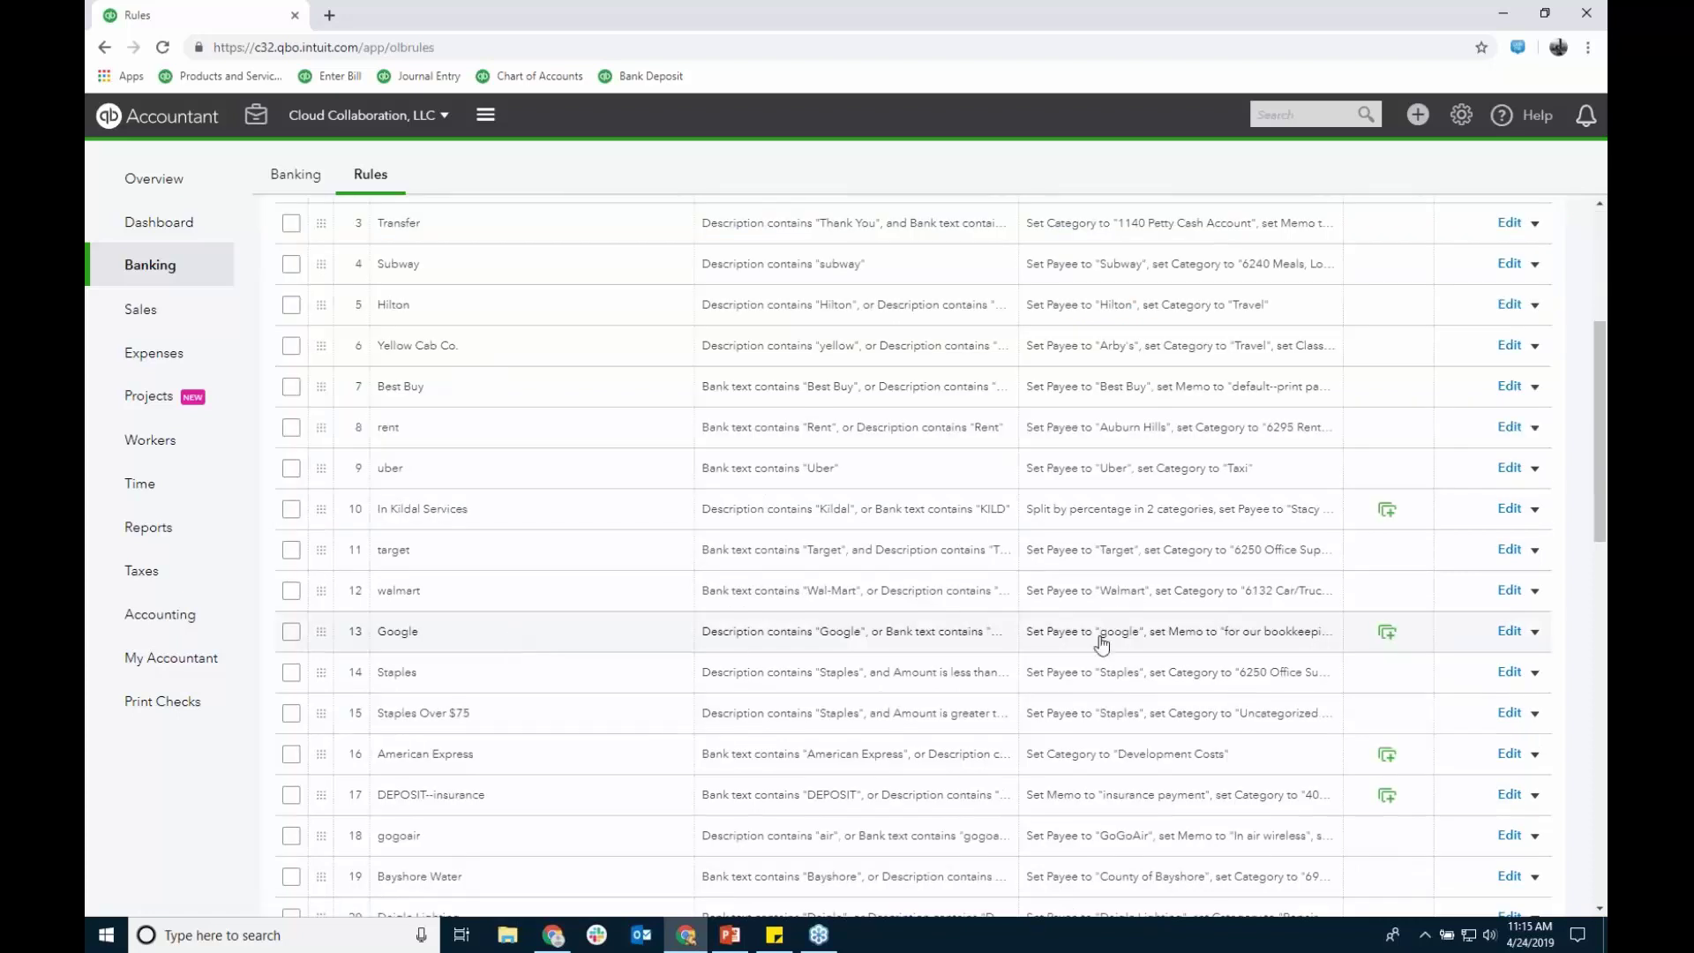
{"action": "left_click", "coordinate": [1510, 632]}
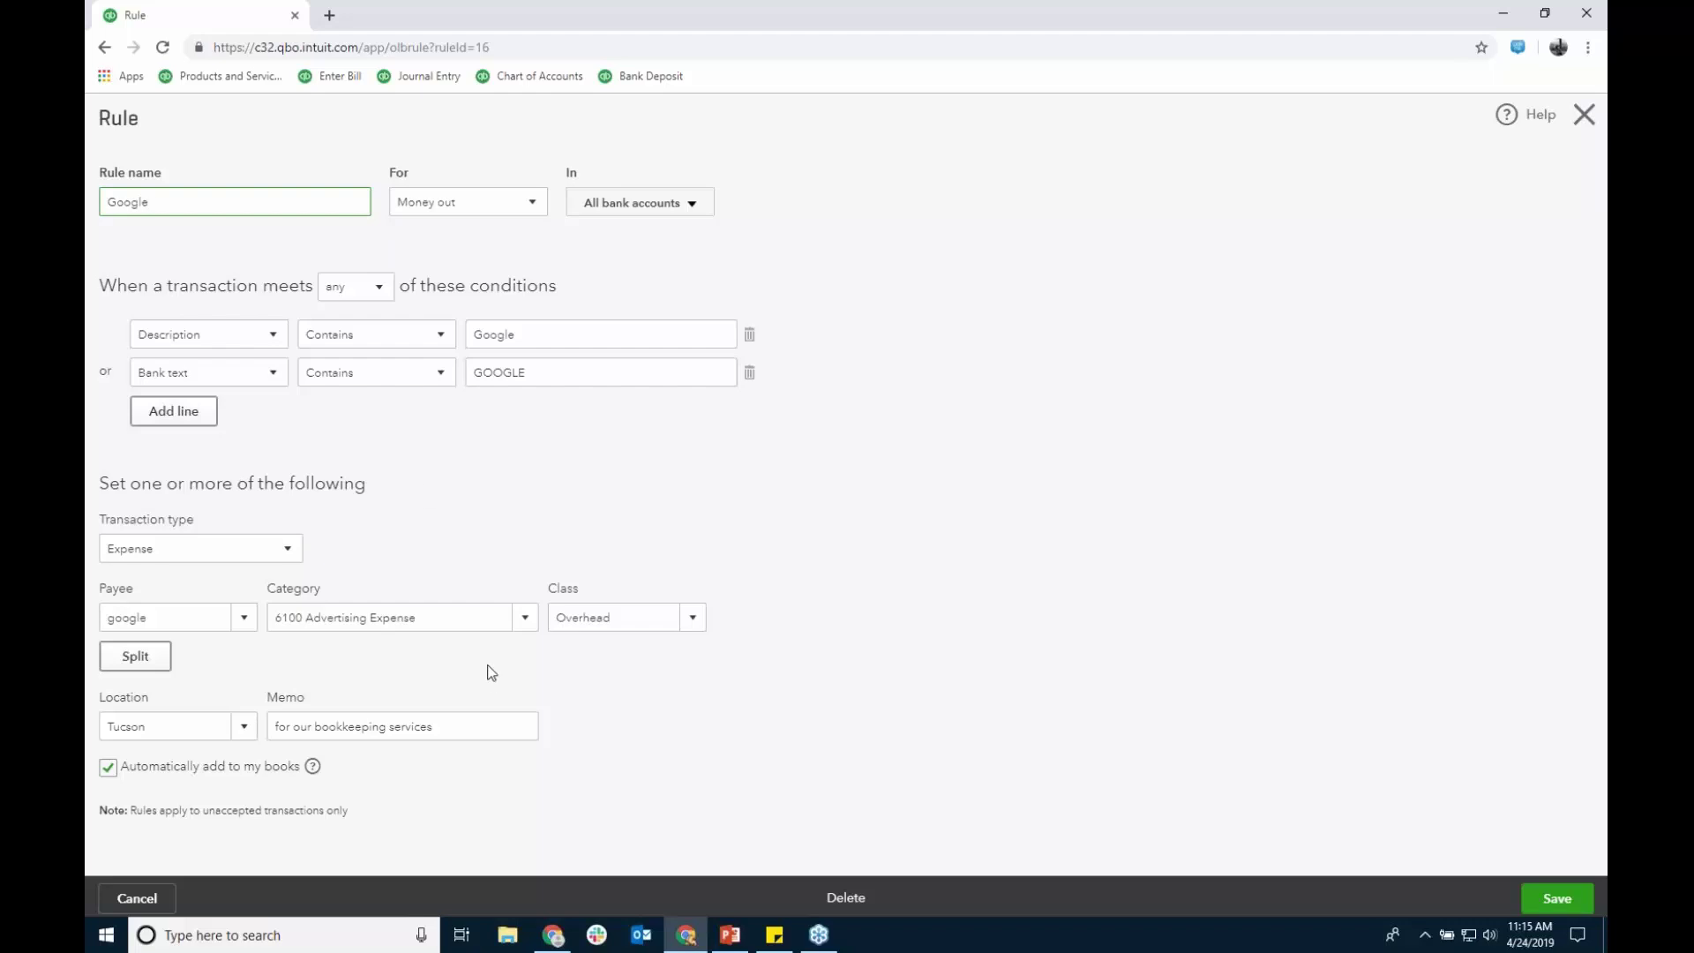
Step: Toggle the Google rule's automatic adding to the books off and back on, and leave the rule without saving
{"action": "left_click", "coordinate": [107, 767]}
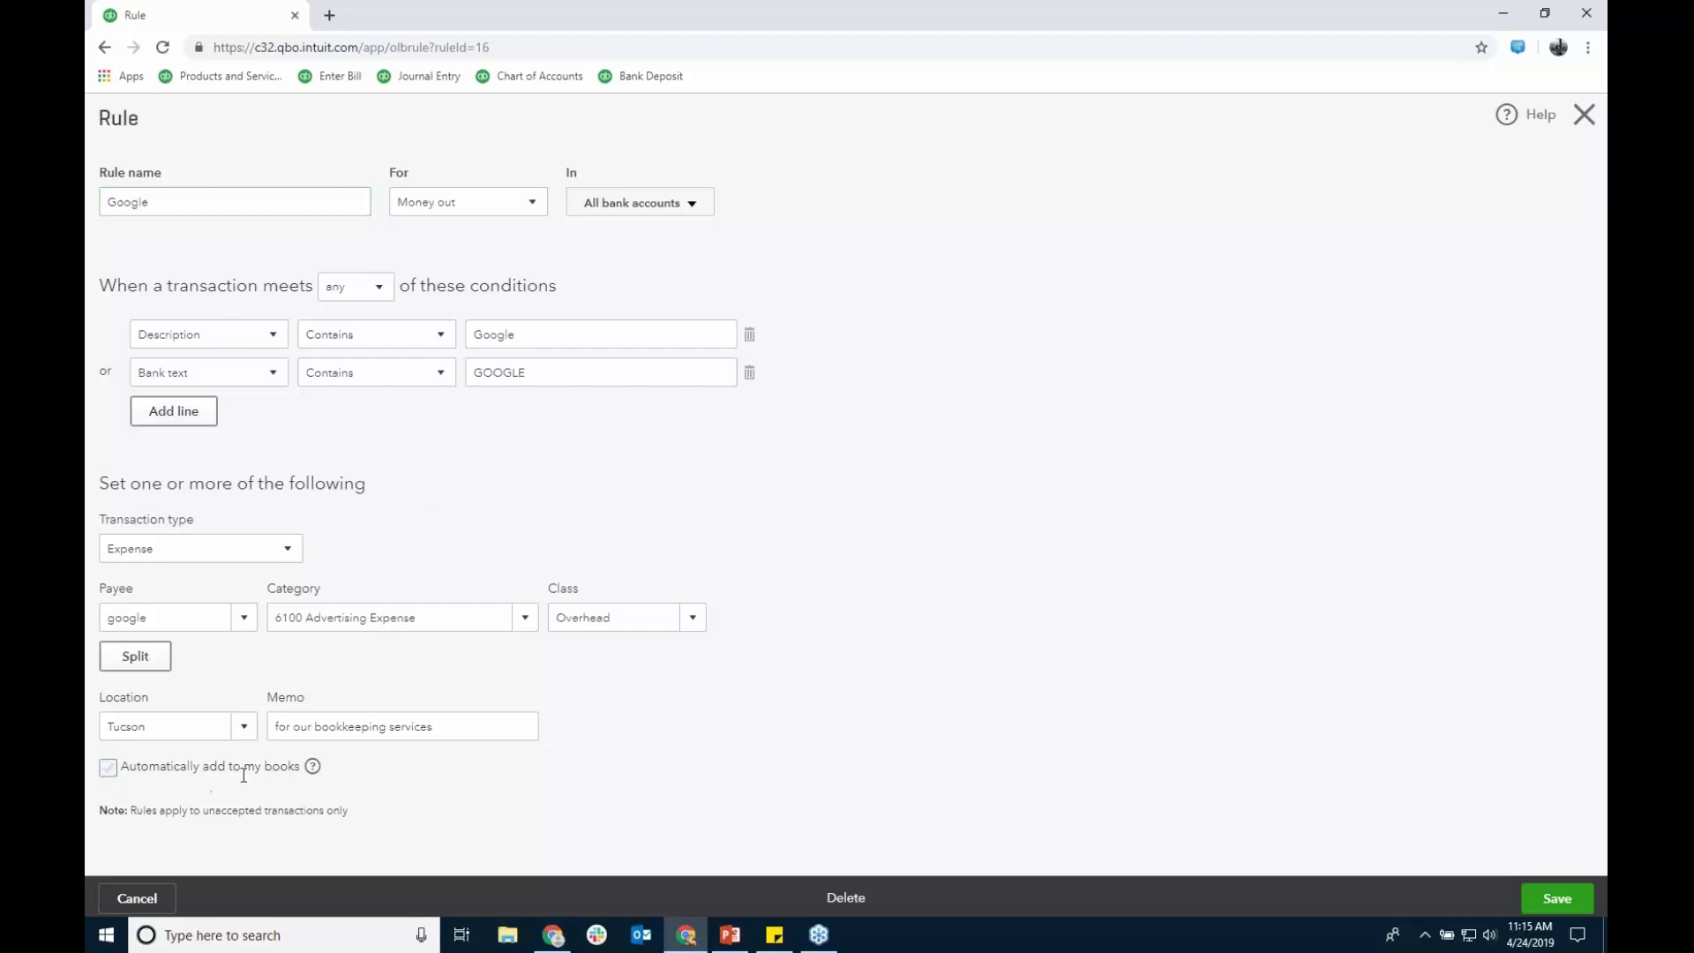
{"action": "left_click", "coordinate": [107, 768]}
{"action": "left_click", "coordinate": [1585, 114]}
{"action": "left_click", "coordinate": [931, 529]}
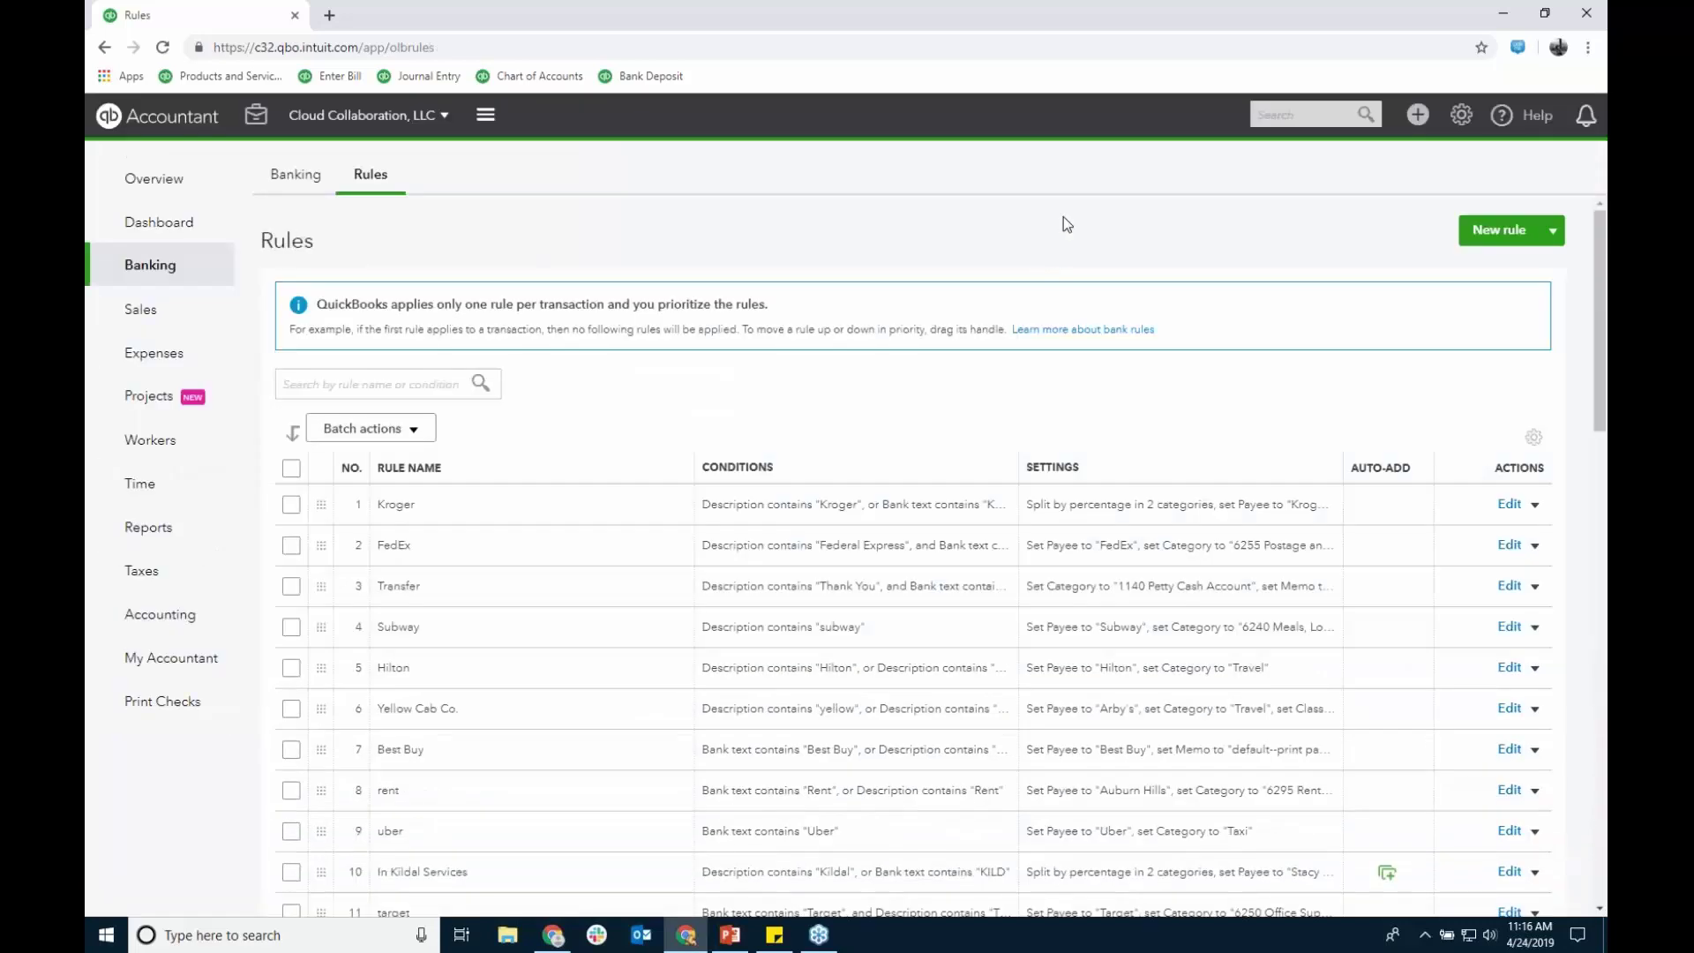
Step: Return from the rules list to the bank transactions awaiting review for 1110 Company Checking Account
{"action": "left_click", "coordinate": [303, 174]}
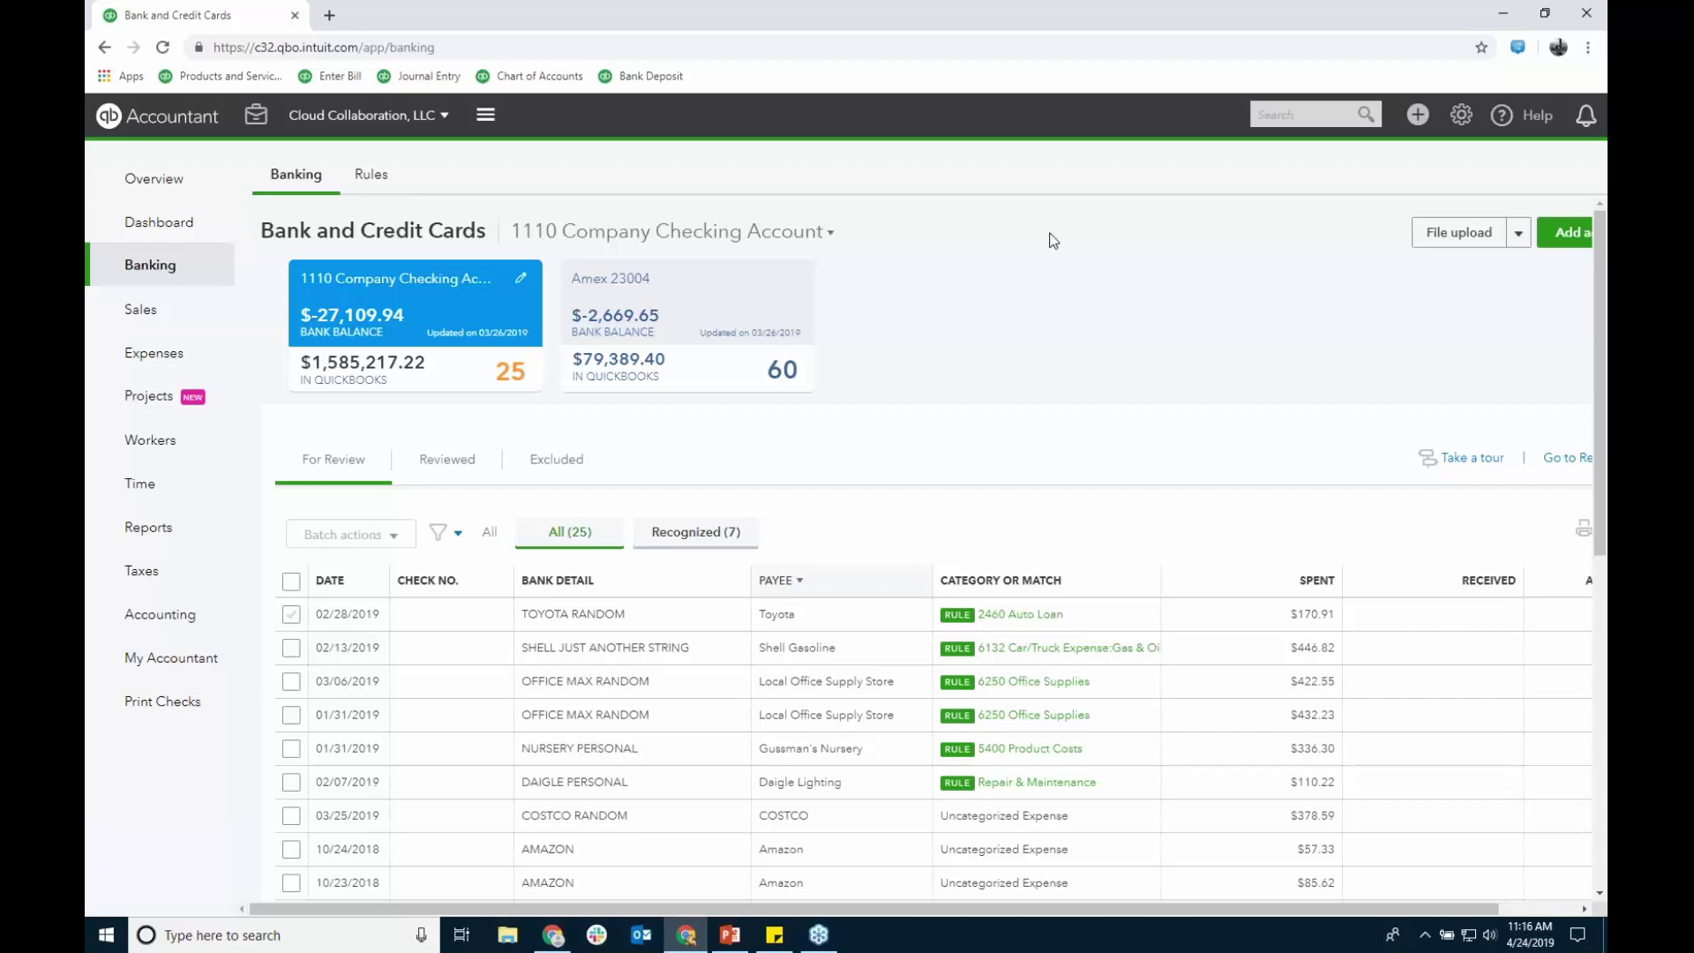
{"action": "key", "text": "ctrl+minus"}
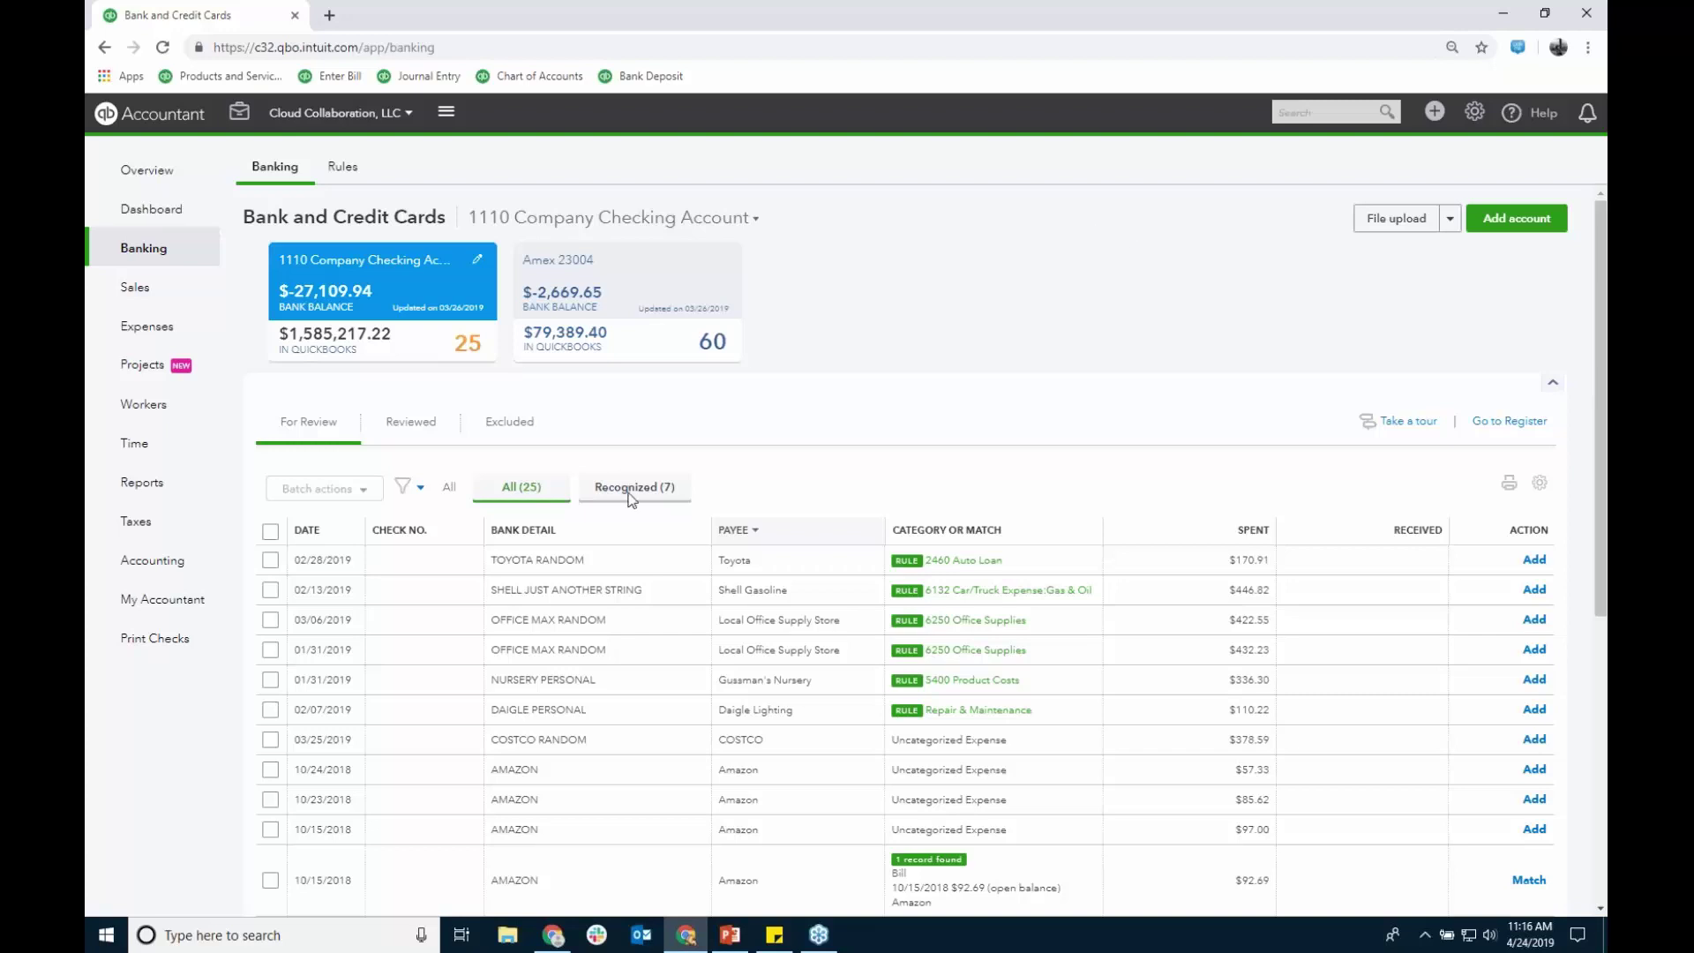
Step: Go to the chart of accounts, start a new Cash on hand bank account, and go to its opening balance entry
{"action": "mouse_move", "coordinate": [176, 559]}
{"action": "left_click", "coordinate": [287, 565]}
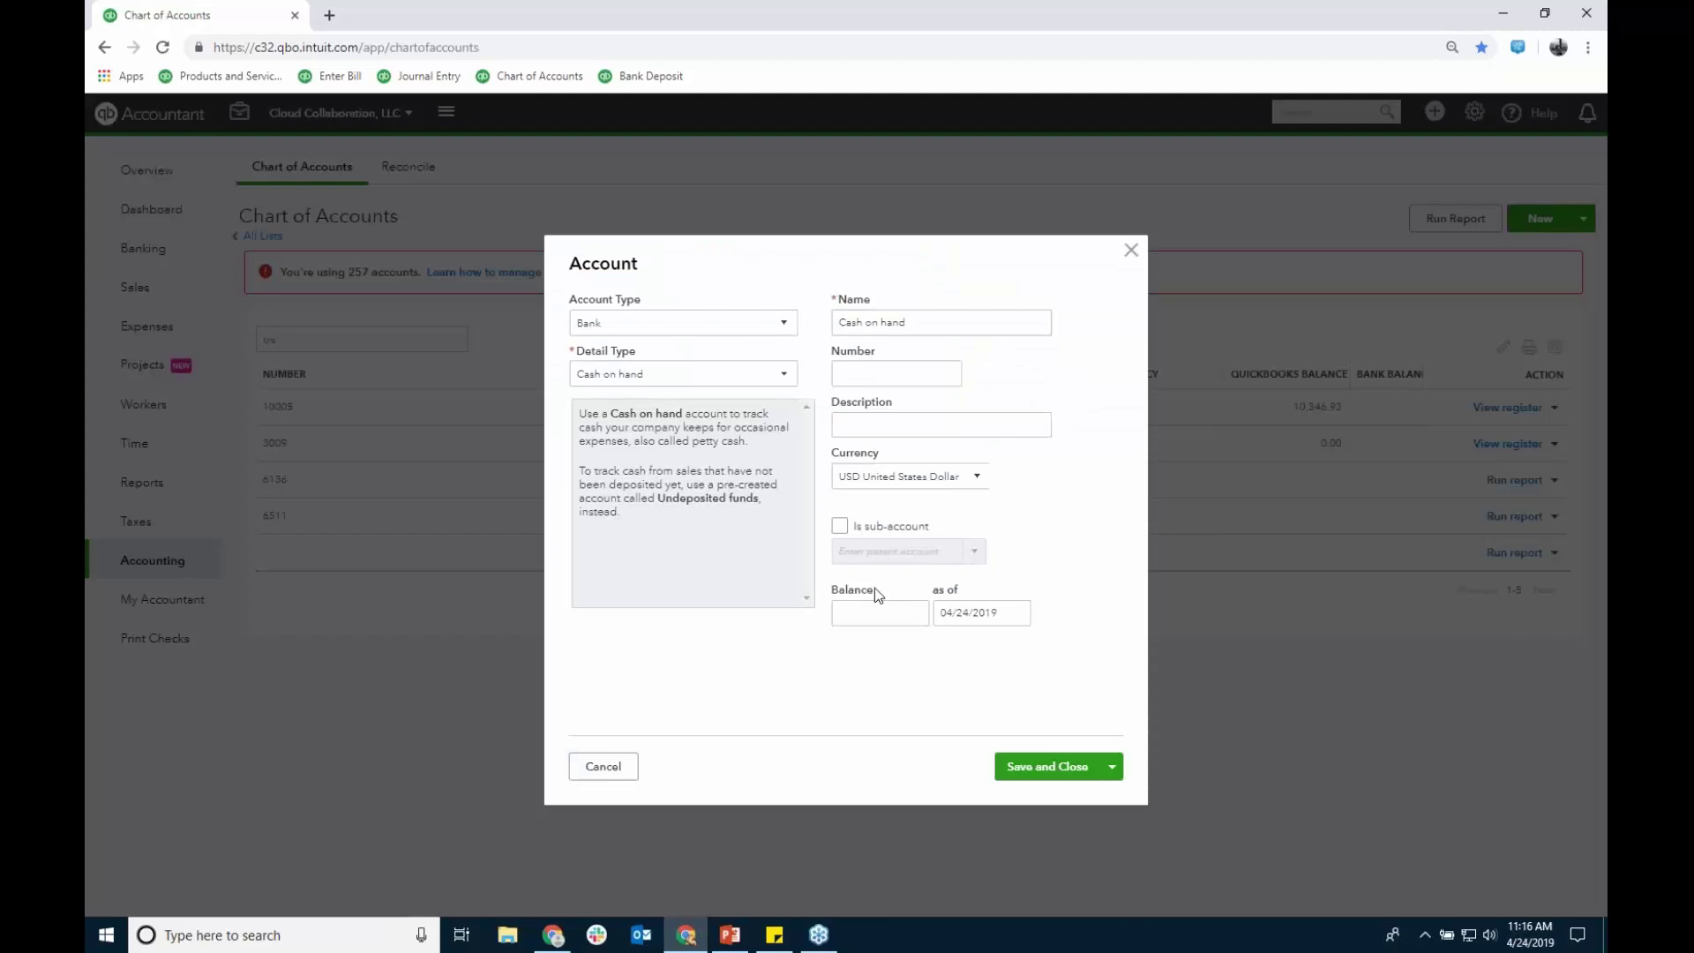
{"action": "left_click", "coordinate": [892, 615]}
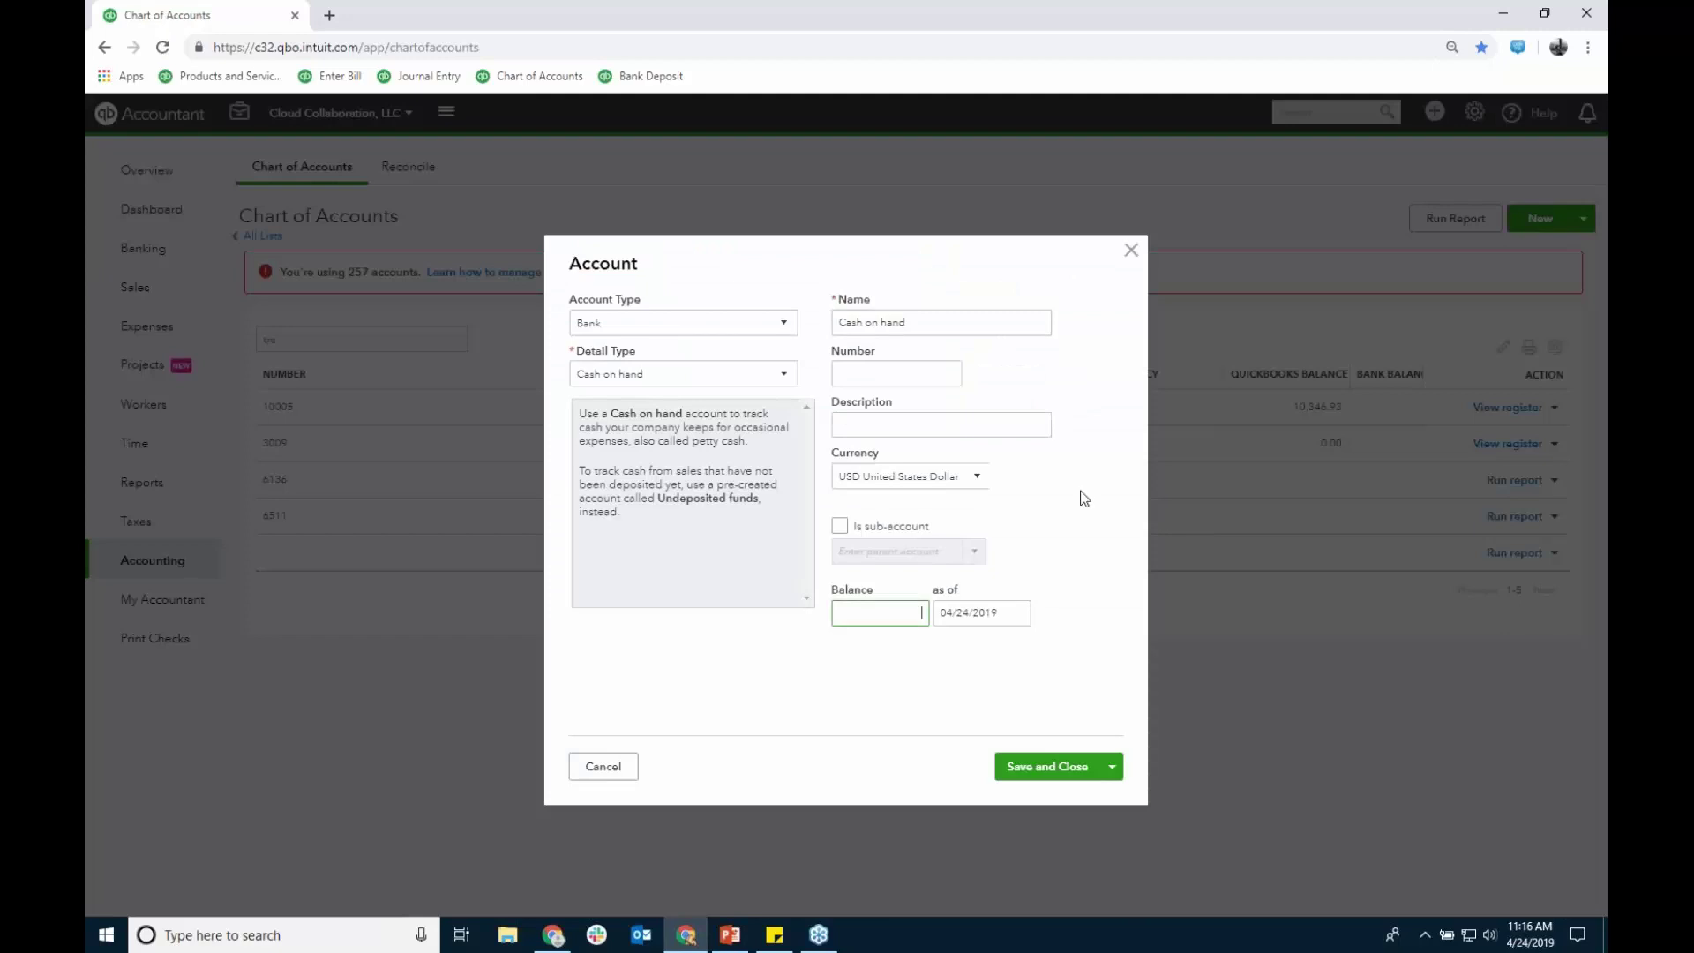